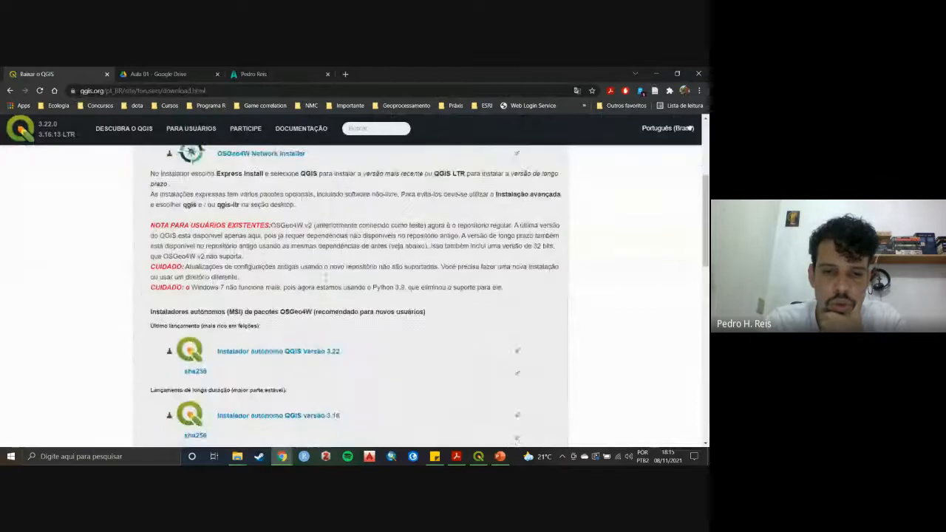
Review the Windows installer options on the QGIS download page, including the OSGeo4W network installers and the standalone packages.
scroll(352, 303, "up", 5)
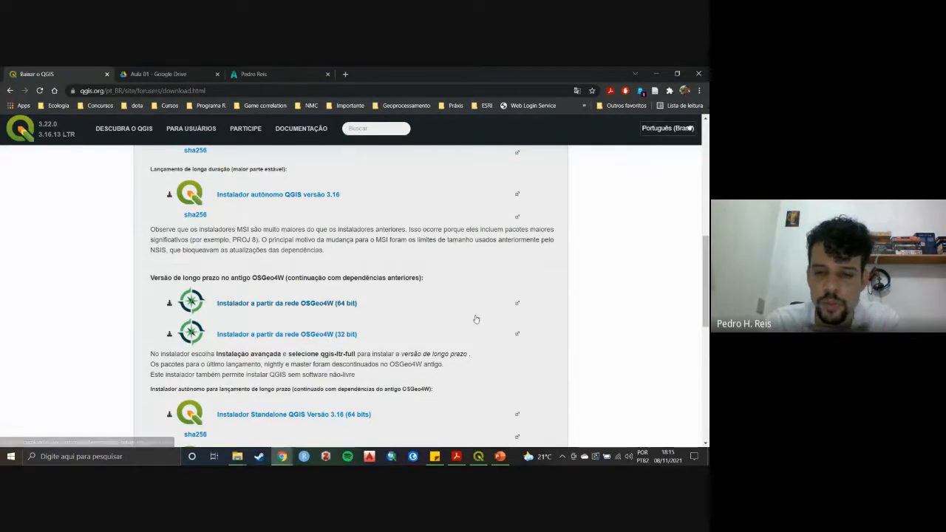
scroll(474, 312, "down", 1)
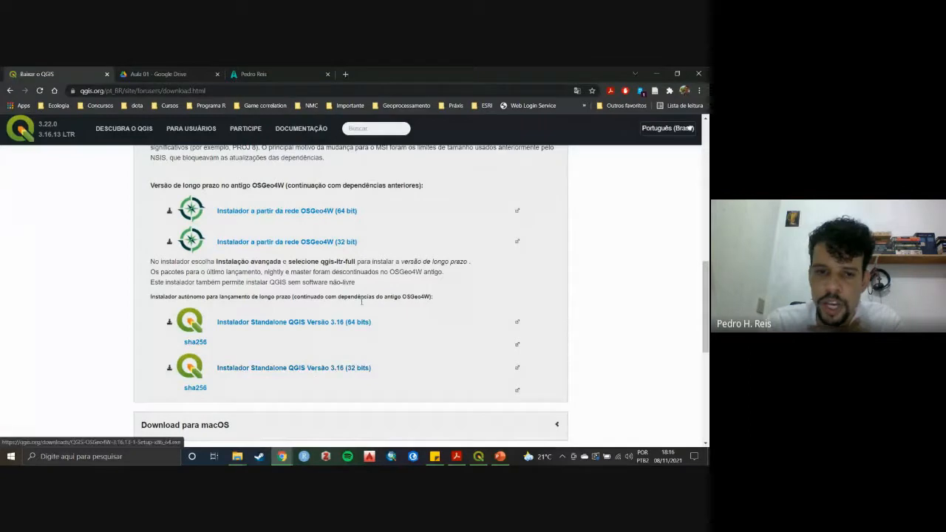
scroll(375, 330, "up", 2)
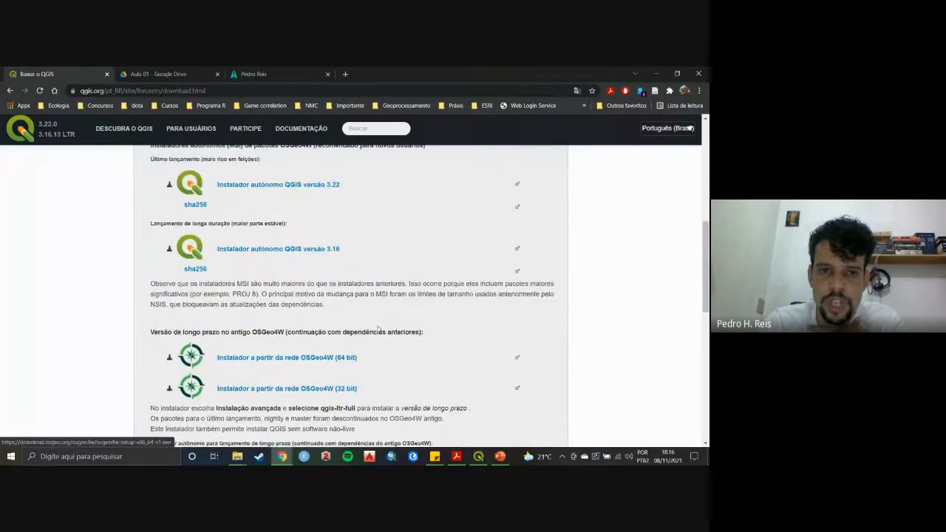
scroll(378, 331, "up", 1)
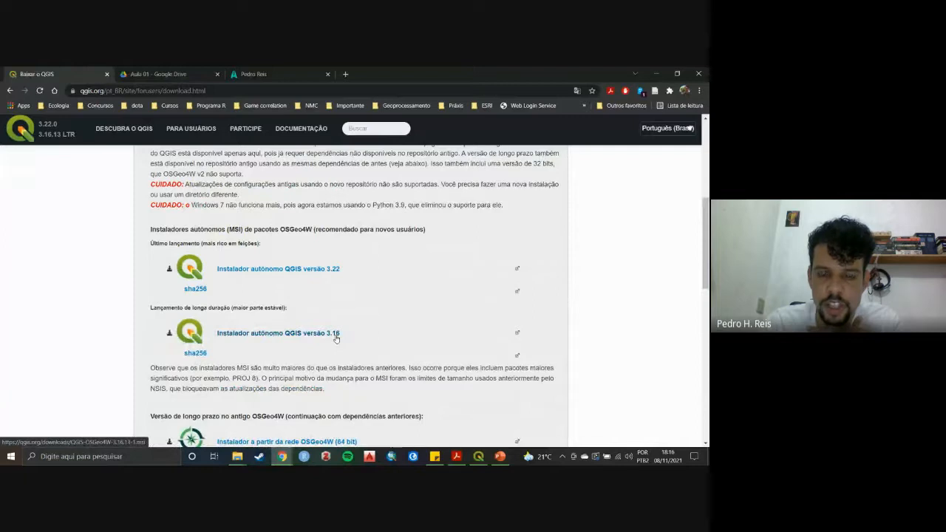
scroll(397, 298, "up", 4)
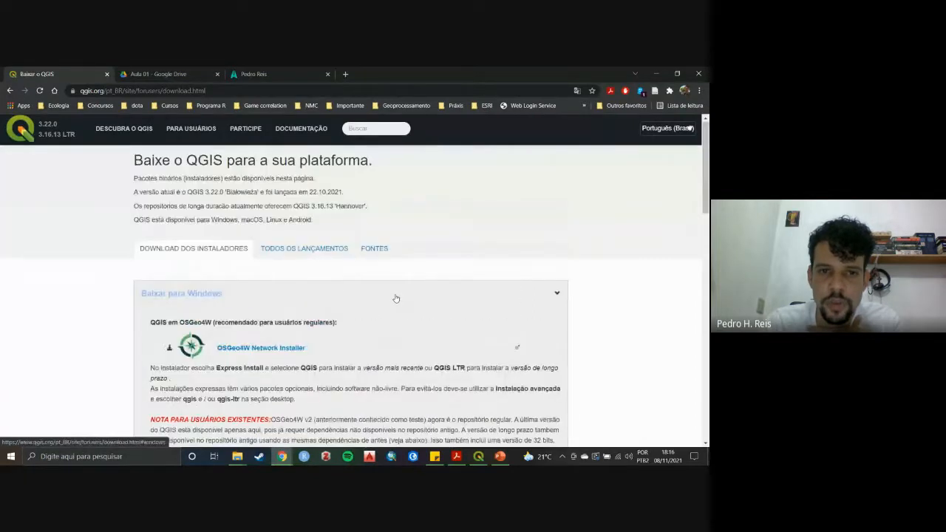
scroll(333, 247, "down", 3)
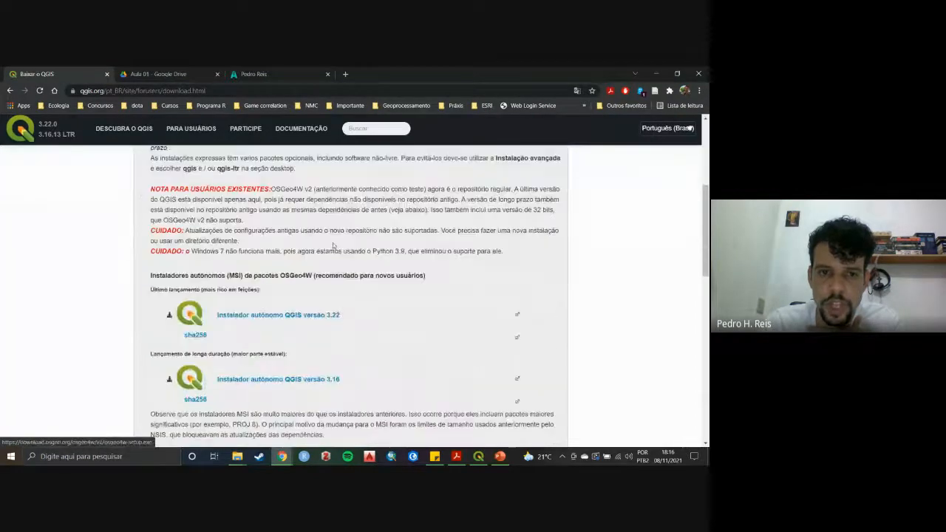
scroll(364, 273, "down", 1)
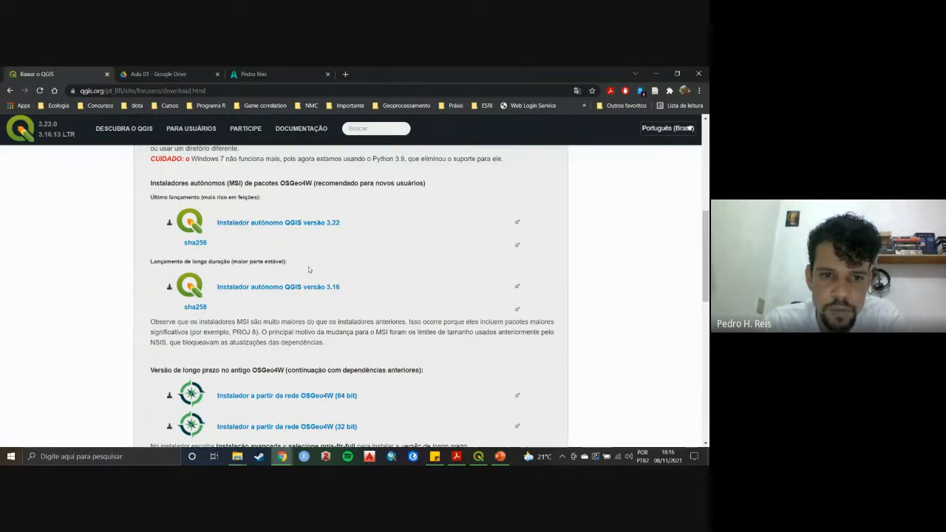
scroll(311, 274, "up", 3)
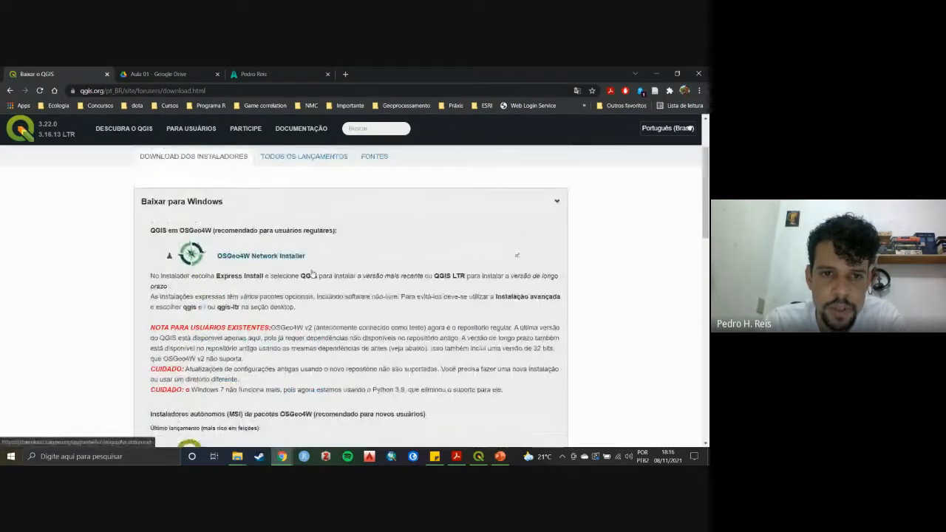
scroll(314, 273, "down", 3)
Compare the latest-release 3.22 and long-term 3.16 installers, highlighting their descriptions "rico em feições" and "maior parte estável".
left_click_drag(292, 261, 231, 261)
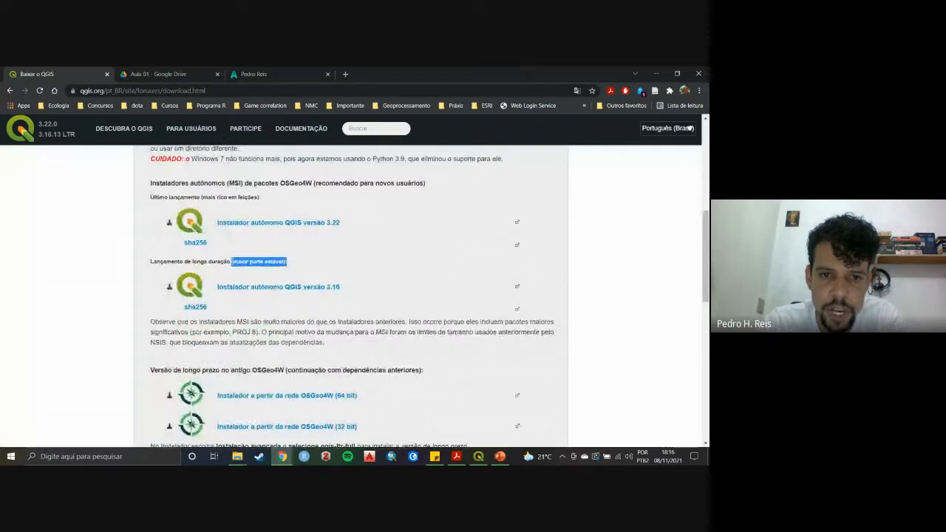
left_click(244, 261)
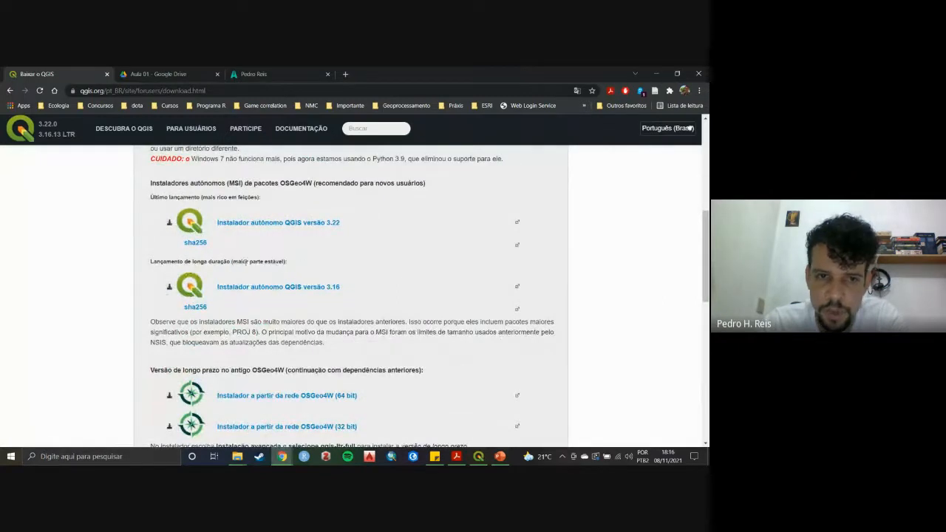
left_click_drag(233, 261, 289, 262)
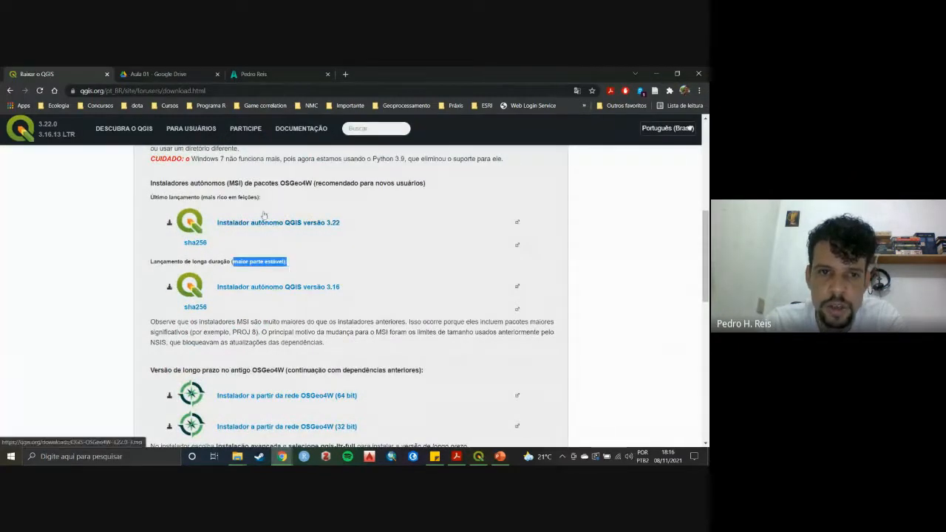
left_click(219, 198)
left_click_drag(219, 198, 260, 199)
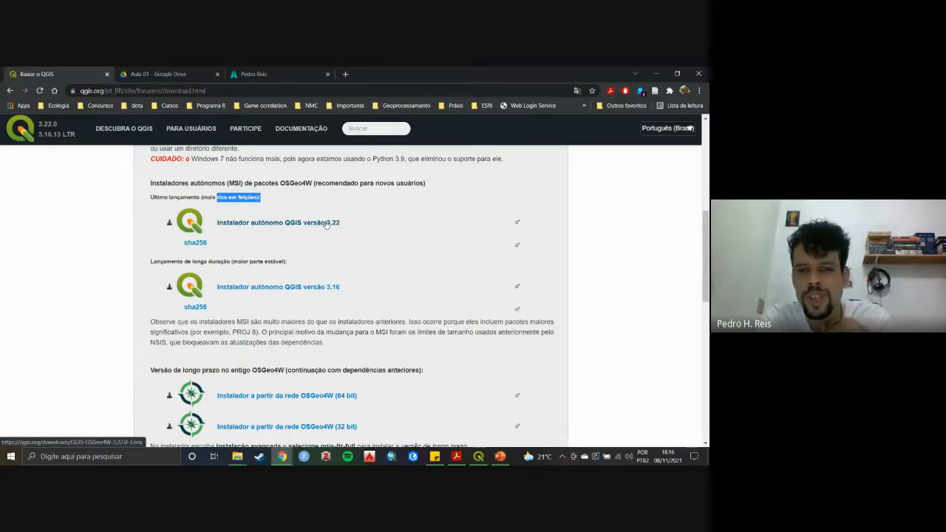
left_click_drag(227, 261, 294, 264)
left_click_drag(227, 262, 294, 263)
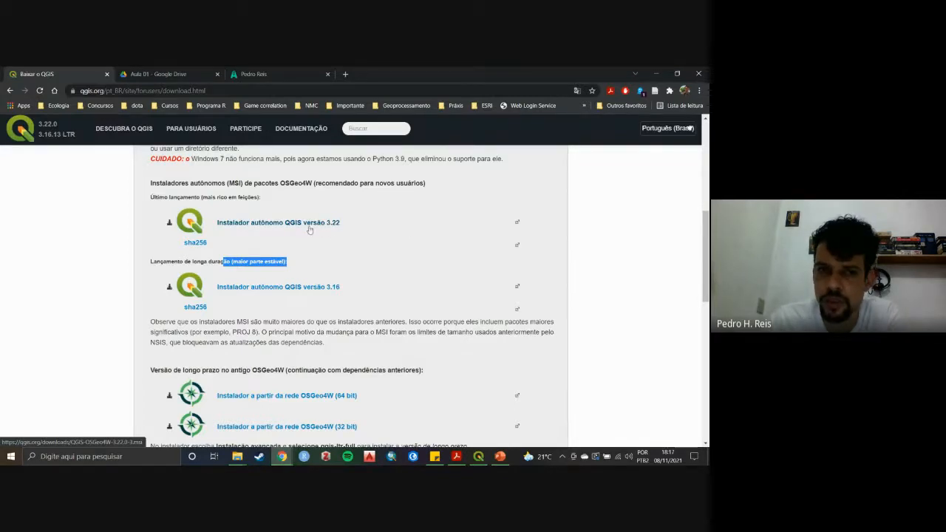
scroll(318, 231, "up", 1)
scroll(318, 231, "up", 1)
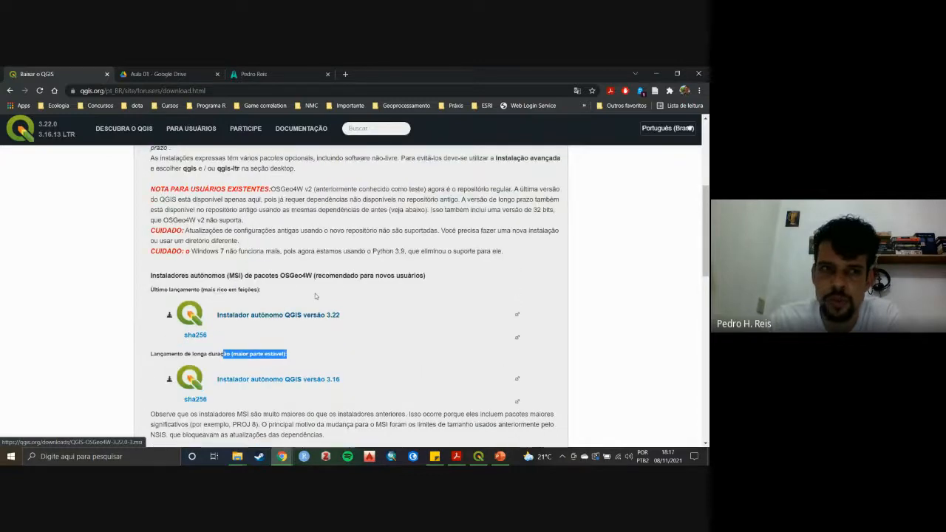
scroll(315, 294, "down", 2)
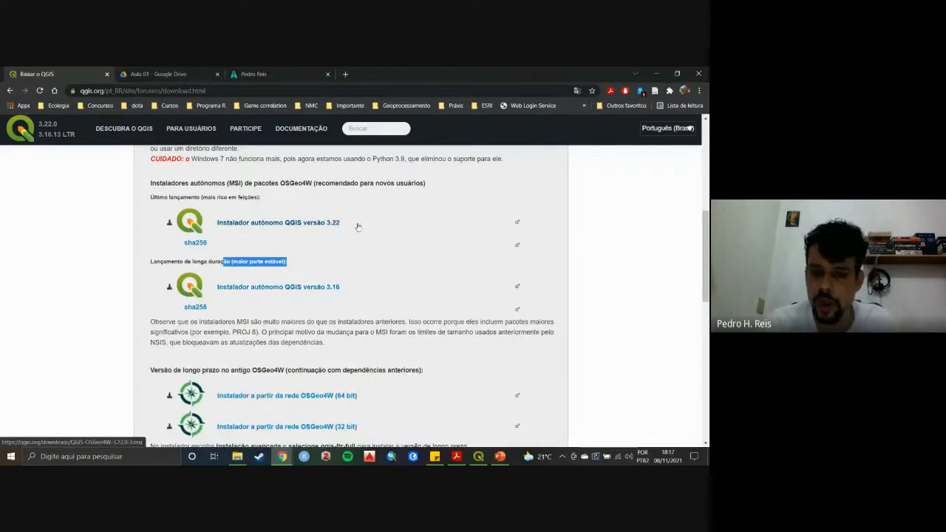
Switch to QGIS to view the MMQGIS plugin's commands, and return to the download page in the browser.
left_click(479, 456)
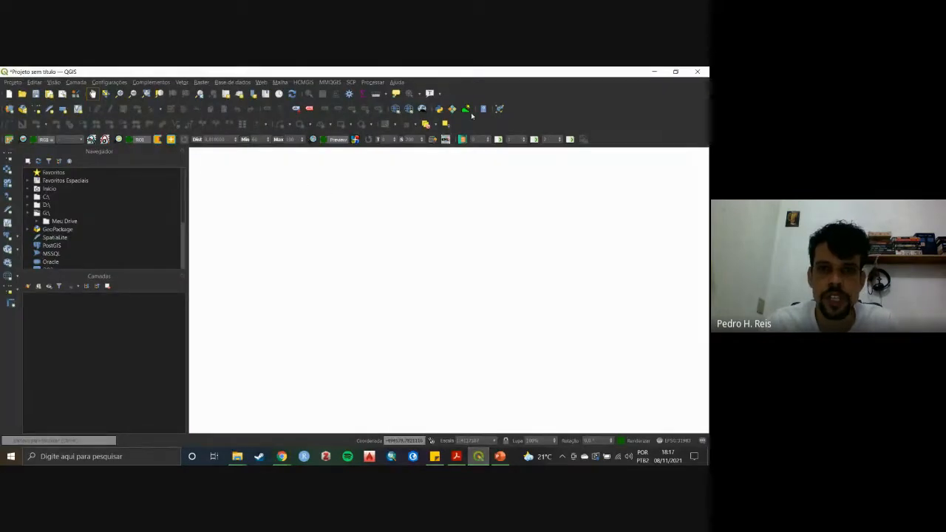
left_click(332, 83)
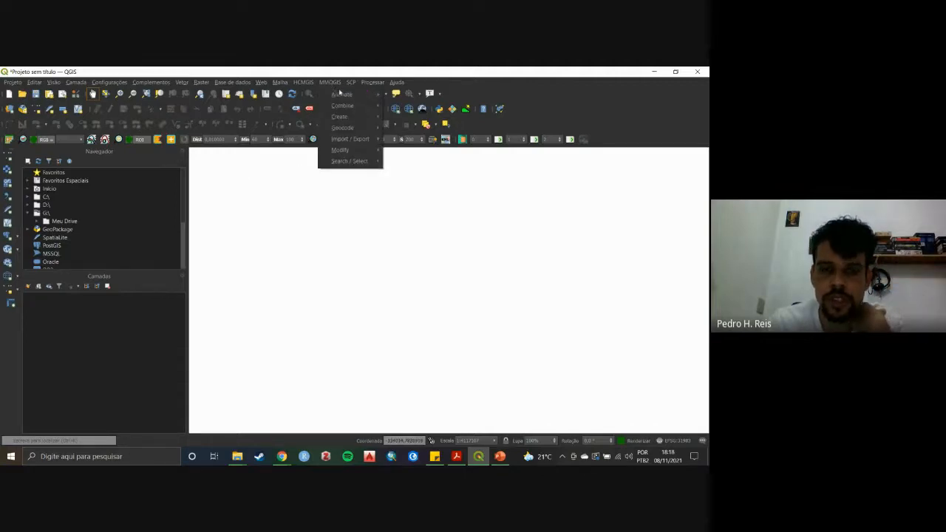
left_click(360, 186)
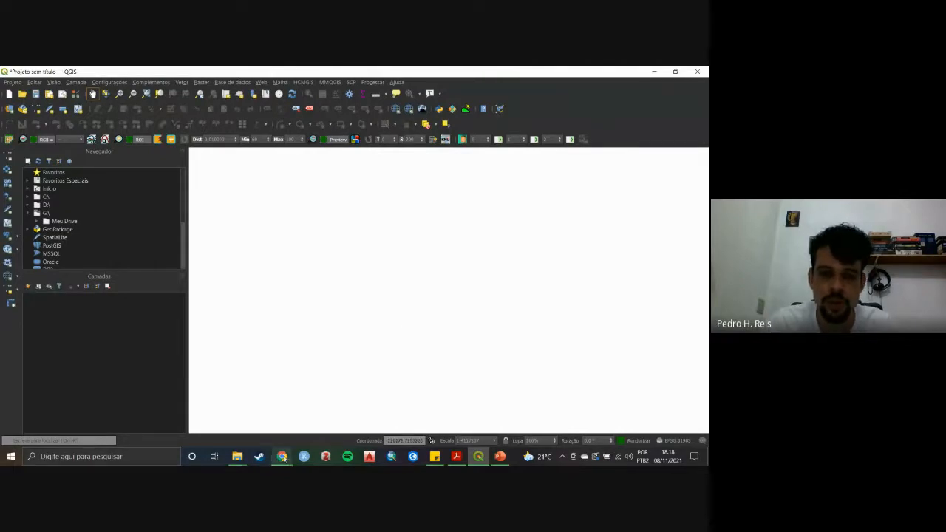
mouse_move(282, 456)
left_click(220, 417)
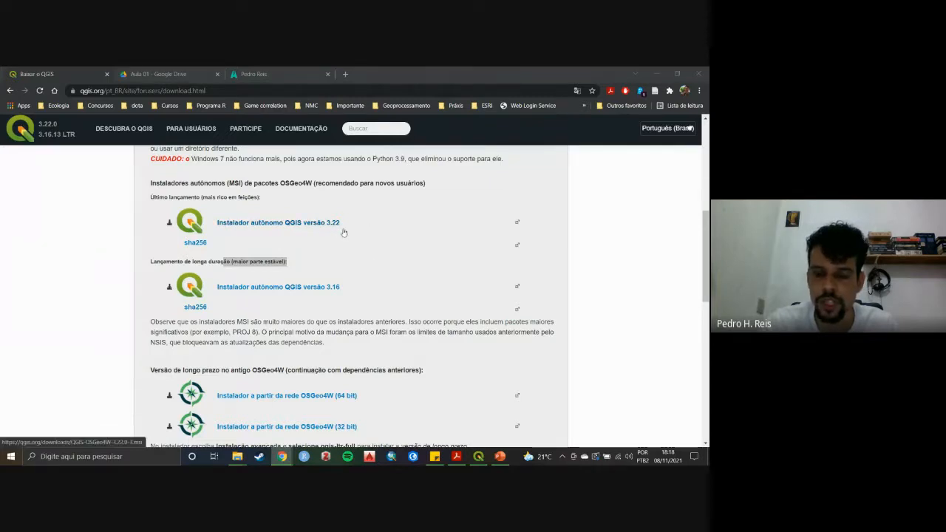
Switch to QGIS and view the command lists of the MMQGIS and HCMGIS plugins.
left_click(479, 457)
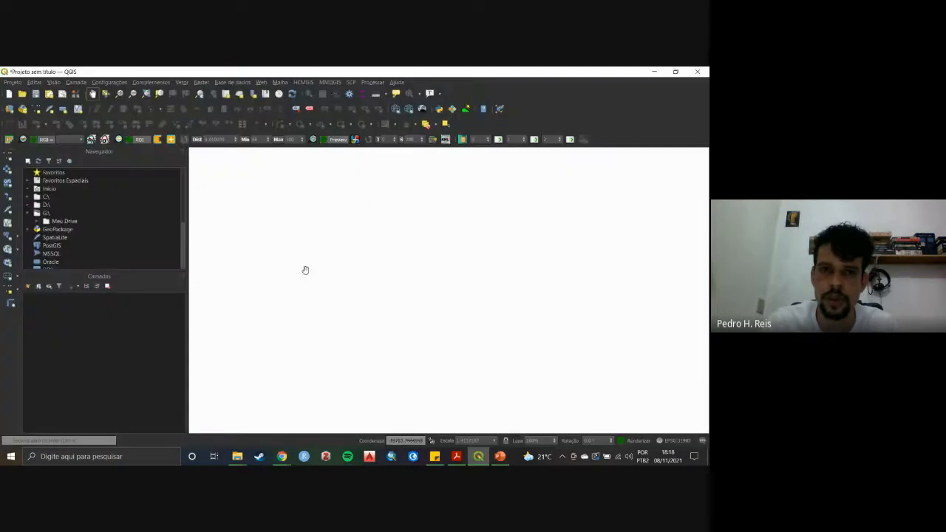
left_click(331, 82)
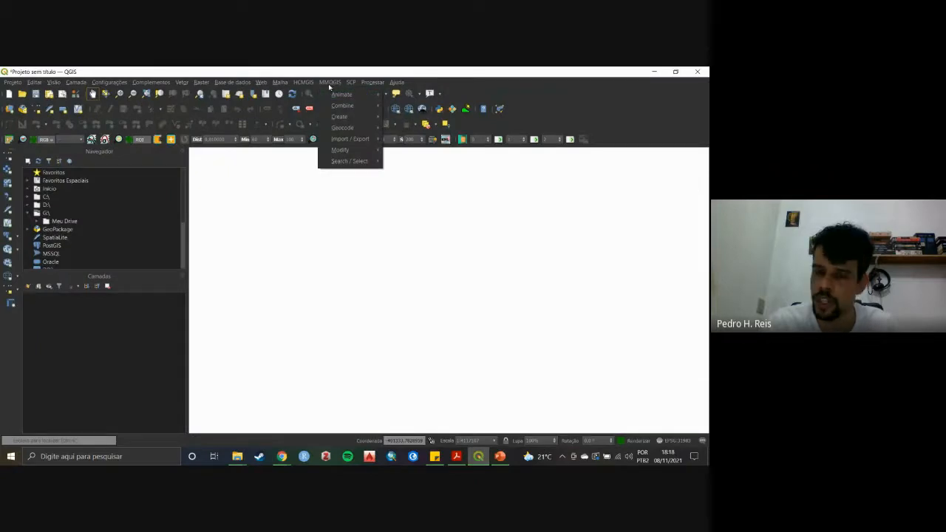
mouse_move(309, 83)
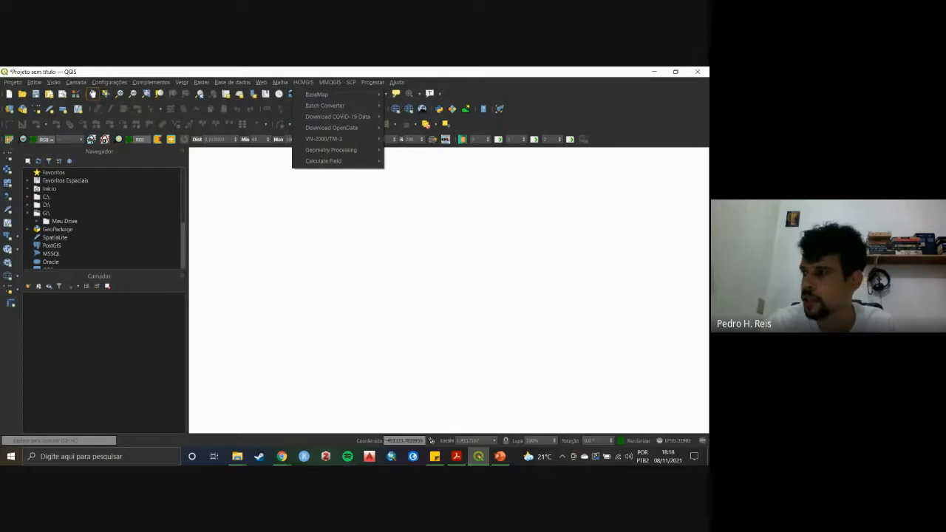
Return to the download page in the browser and examine the 64-bit and 32-bit long-term 3.16 installers.
left_click(281, 456)
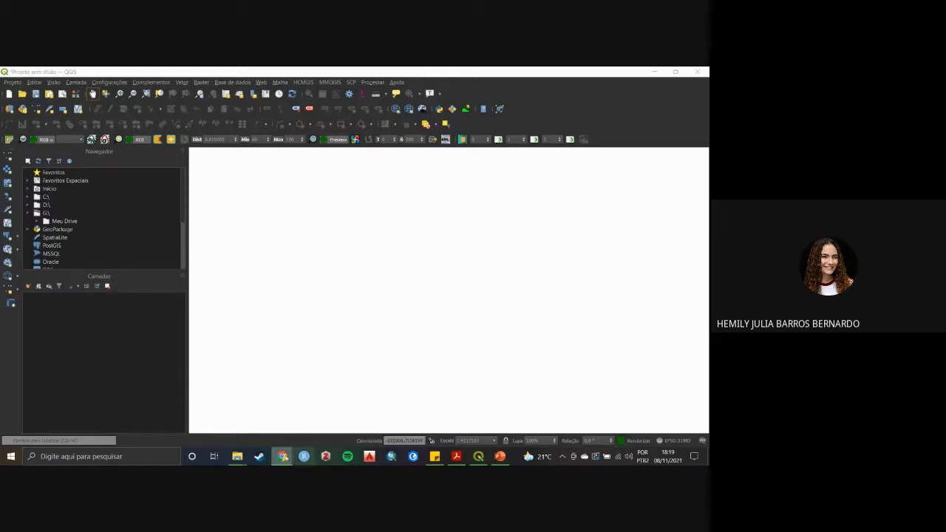
mouse_move(283, 456)
left_click(213, 420)
scroll(214, 420, "down", 3)
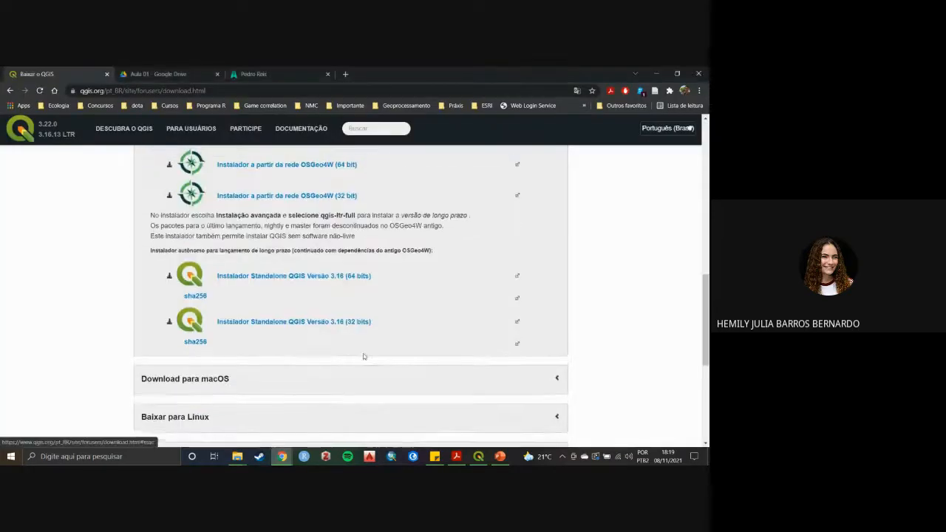
scroll(363, 353, "up", 1)
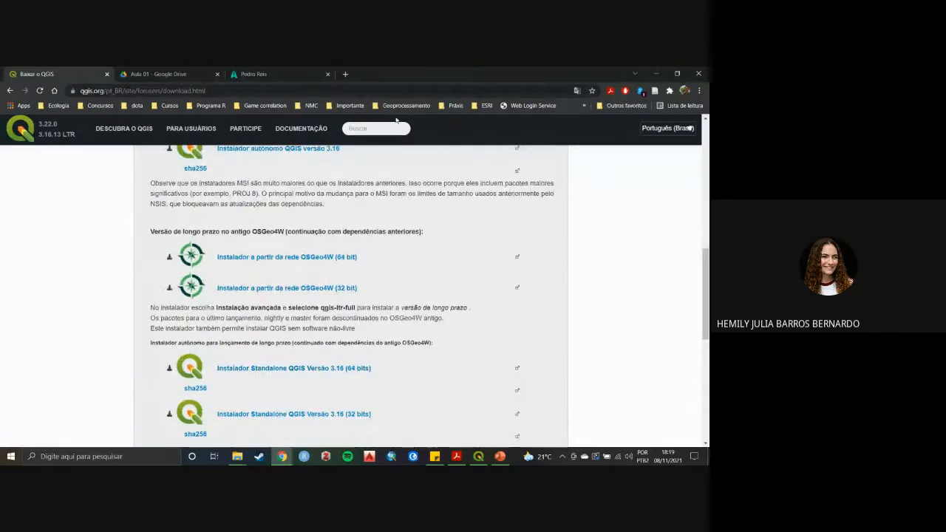
Switch to QGIS and close it, discarding the unsaved project.
left_click(478, 457)
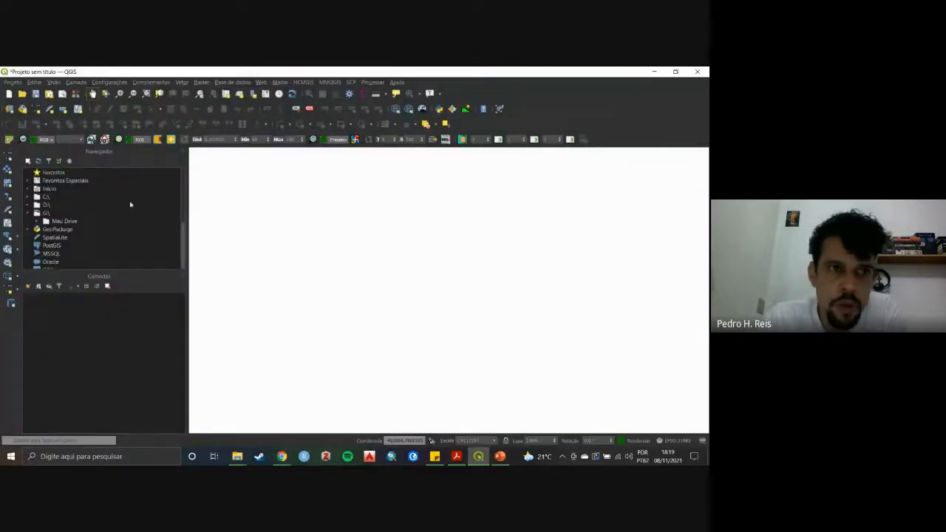
left_click(697, 72)
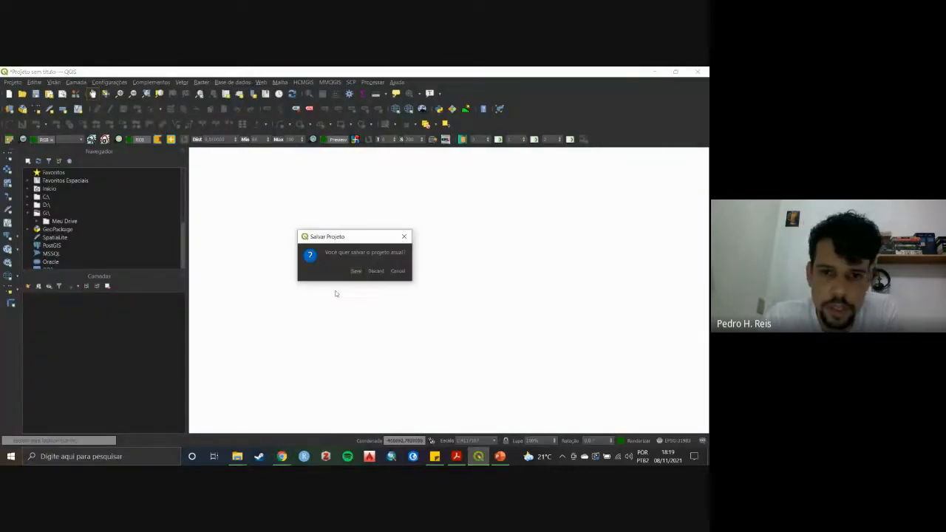
left_click(375, 271)
Find the QGIS 3.16 and QGIS 3.16.13 folders among the installed Windows programs and expand both to show their applications.
key("super")
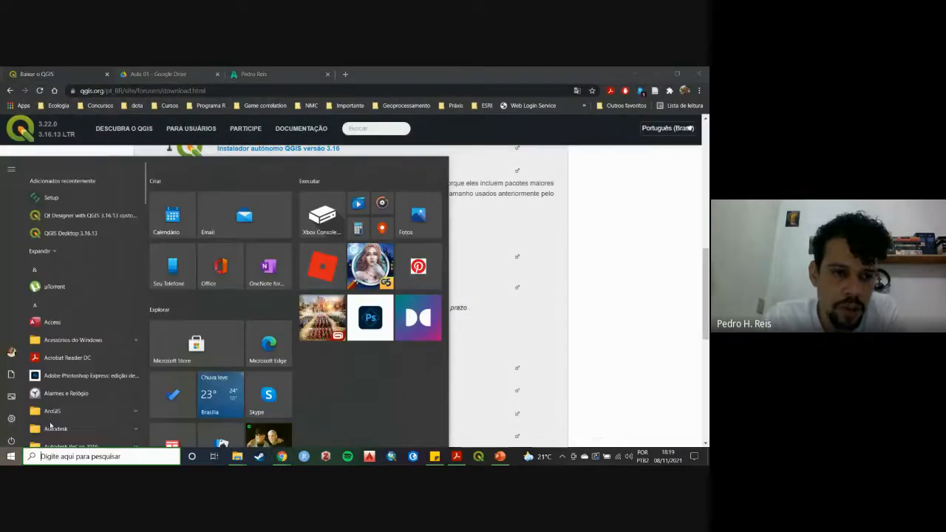
scroll(105, 357, "down", 5)
scroll(104, 357, "up", 3)
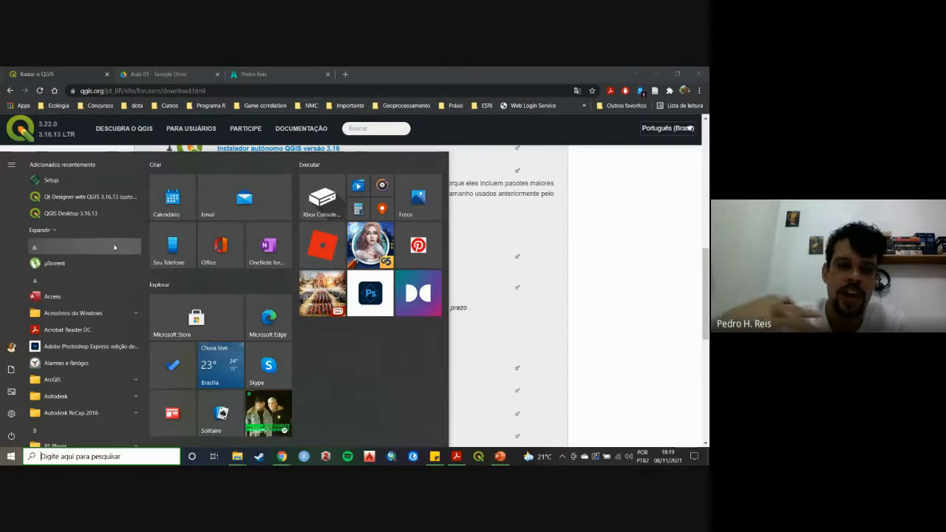
scroll(103, 280, "down", 2)
scroll(101, 302, "down", 5)
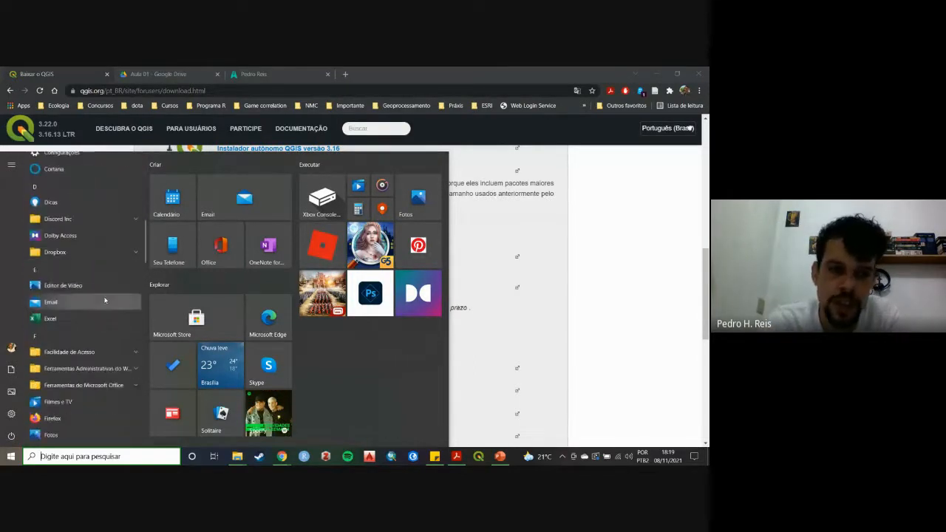
scroll(113, 297, "down", 5)
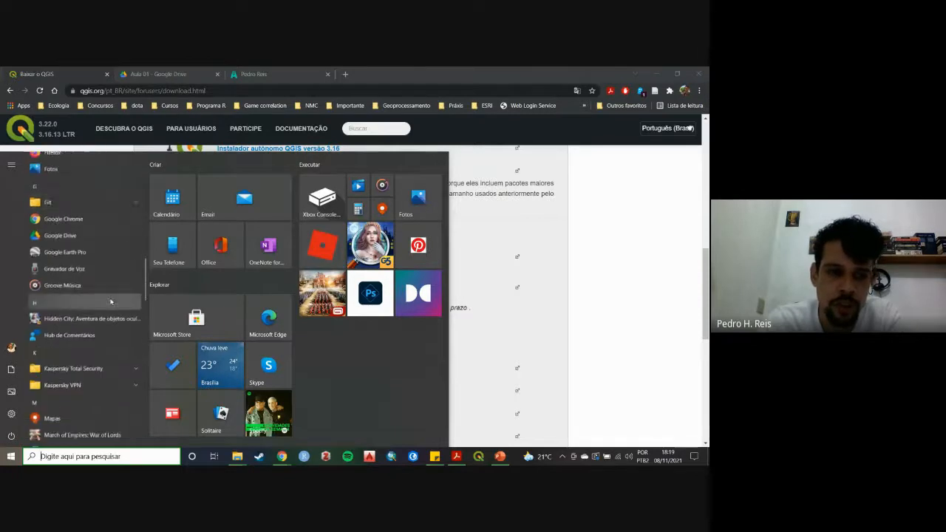
scroll(110, 299, "down", 2)
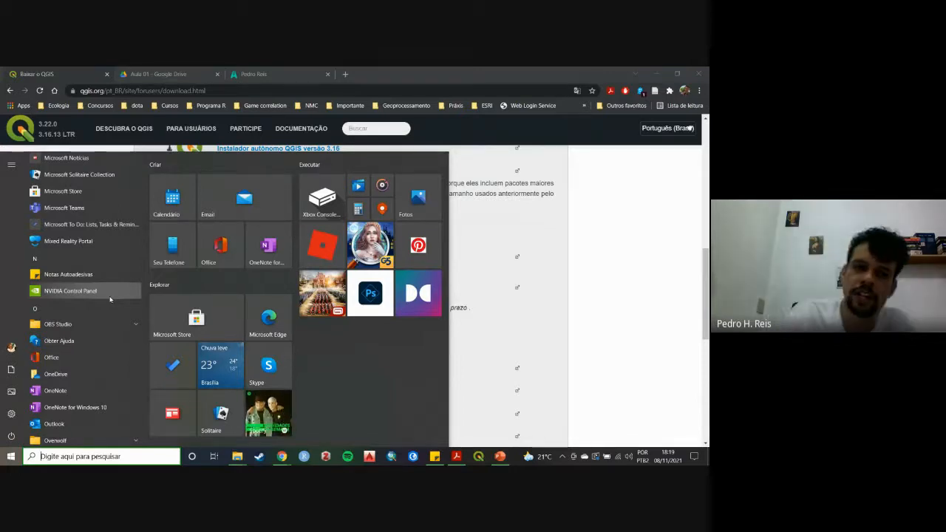
scroll(114, 299, "down", 1)
scroll(115, 298, "down", 4)
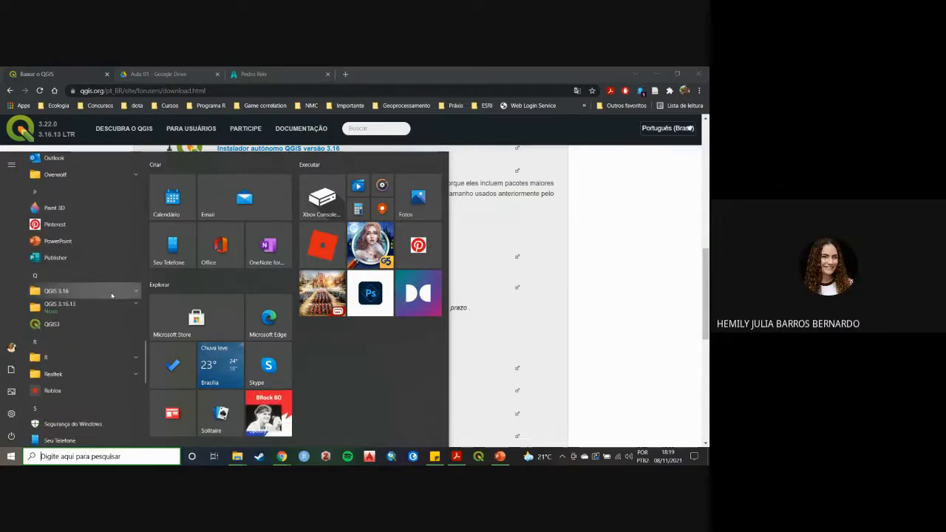
left_click(117, 292)
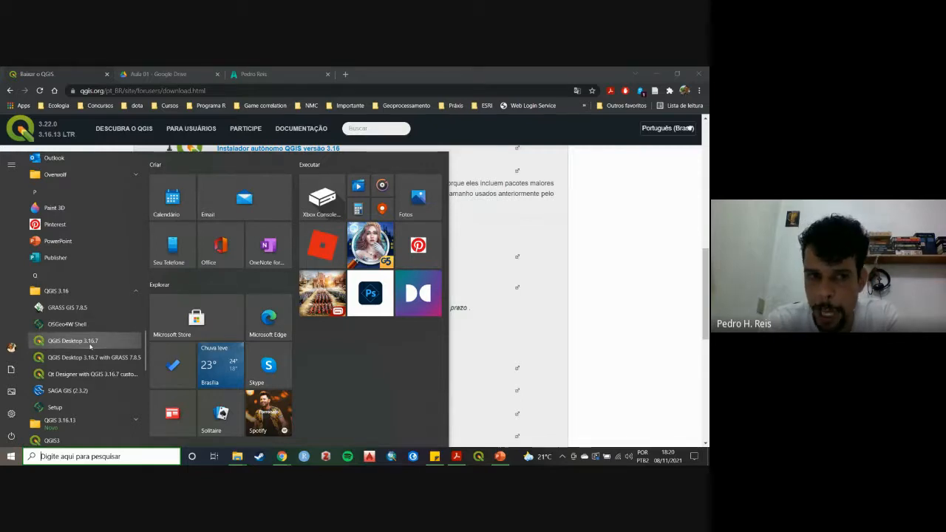
left_click(68, 426)
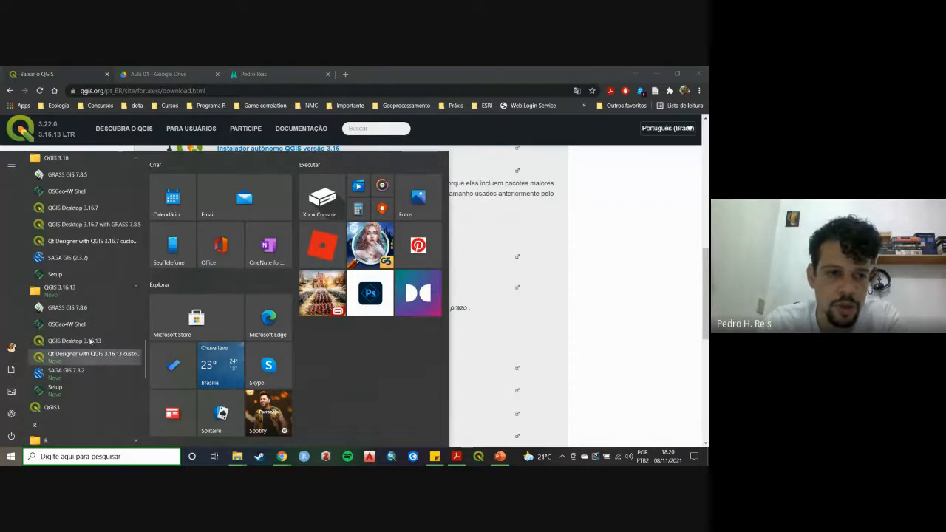
Collapse the QGIS 3.16.13 program folder and launch QGIS Desktop 3.16.7 with GRASS 7.8.5.
scroll(97, 367, "up", 2)
scroll(97, 368, "up", 1)
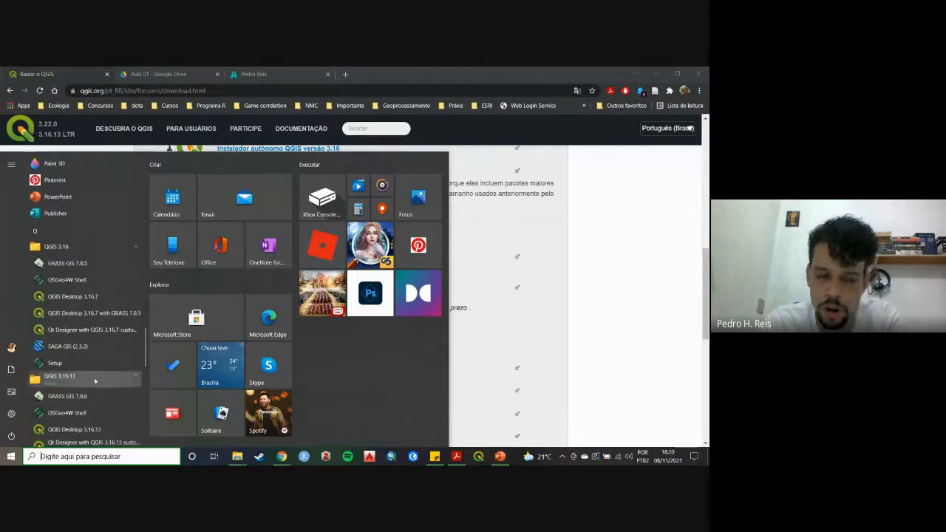
left_click(97, 378)
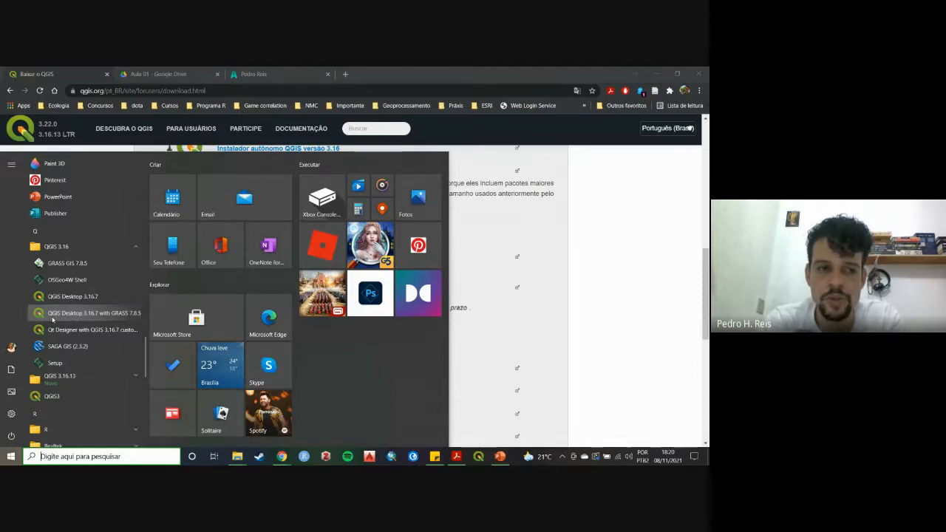
left_click(125, 319)
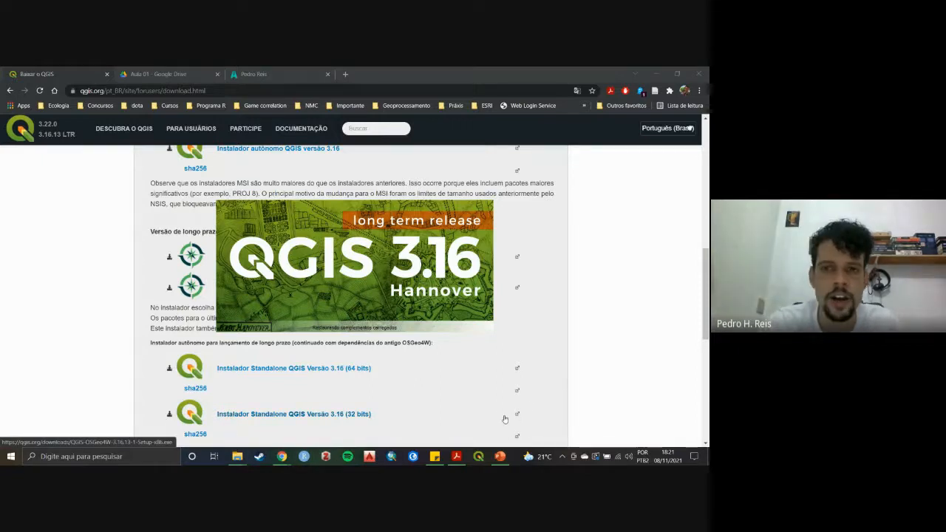
Switch to PowerPoint, select the course-geospatial-data link text on the Conceitos Básicos slide, and return to the QGIS download page in the browser.
left_click(501, 456)
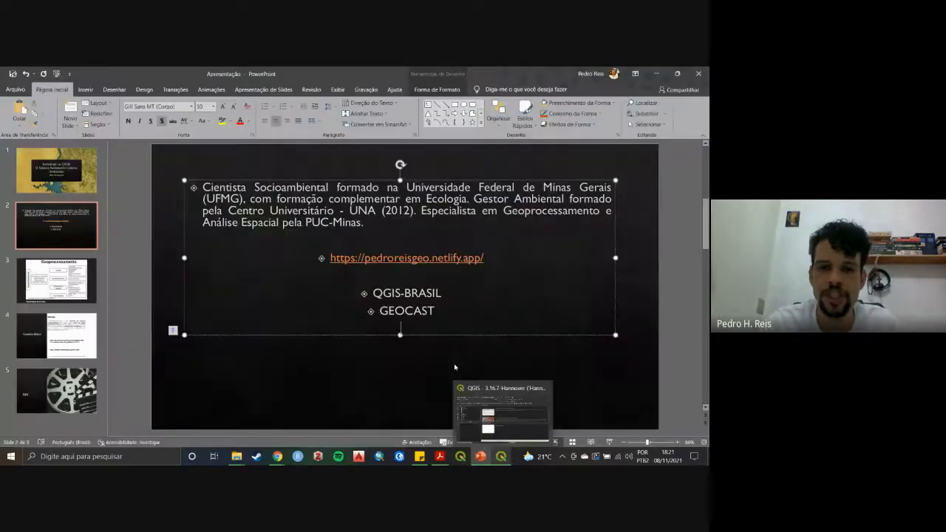
left_click(62, 334)
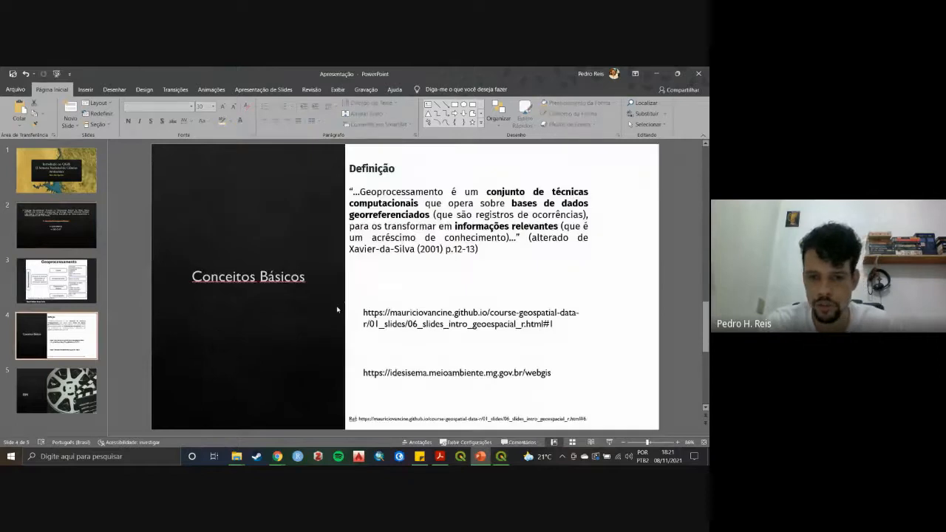
left_click(476, 323)
triple_click(554, 324)
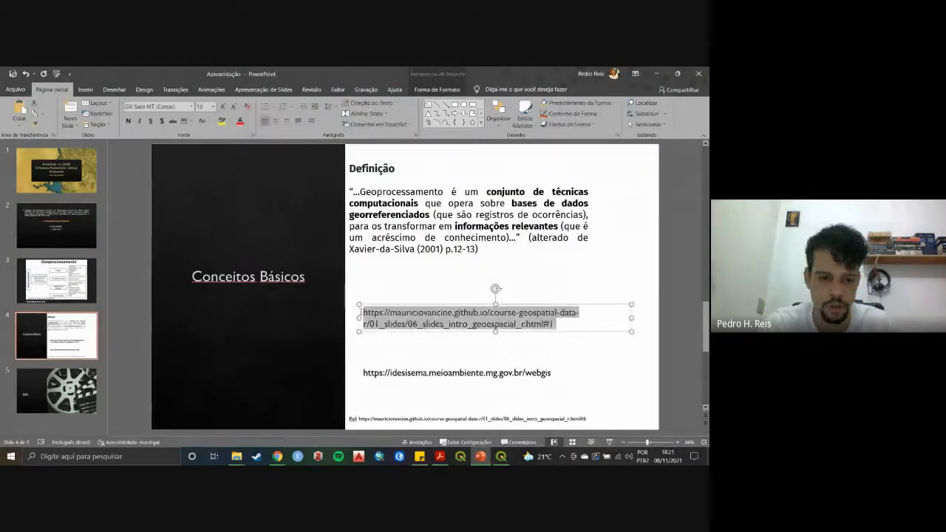
key("alt+Tab")
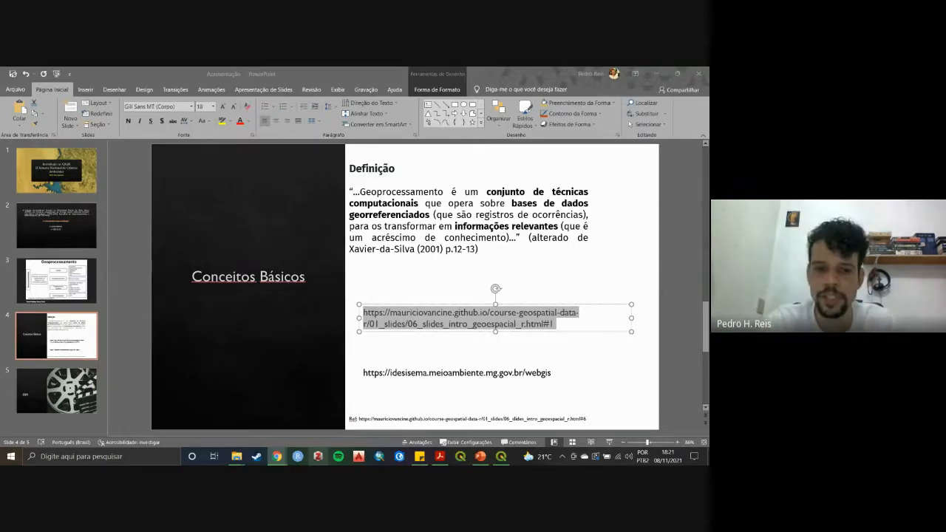
mouse_move(277, 456)
left_click(210, 422)
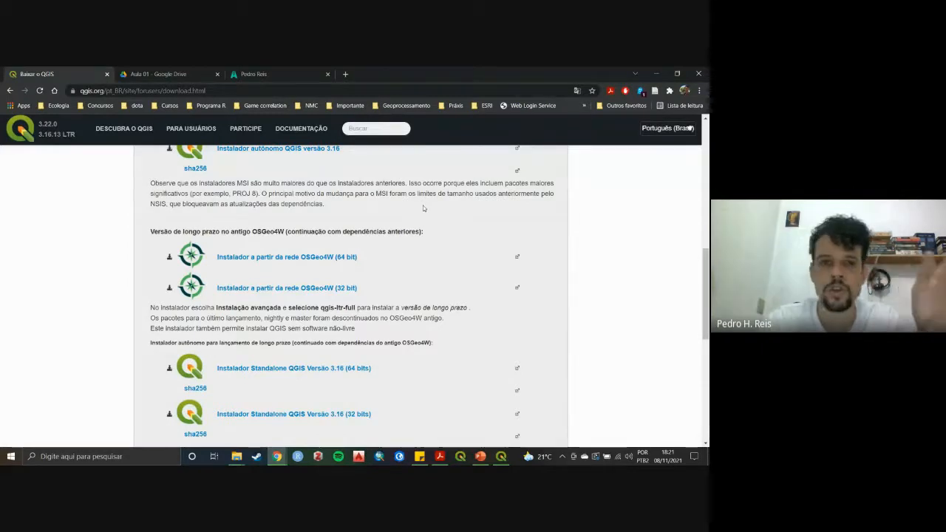
Switch to QGIS, open the Processing Toolbox and expand the GRASS provider to show its tool groups.
left_click(501, 456)
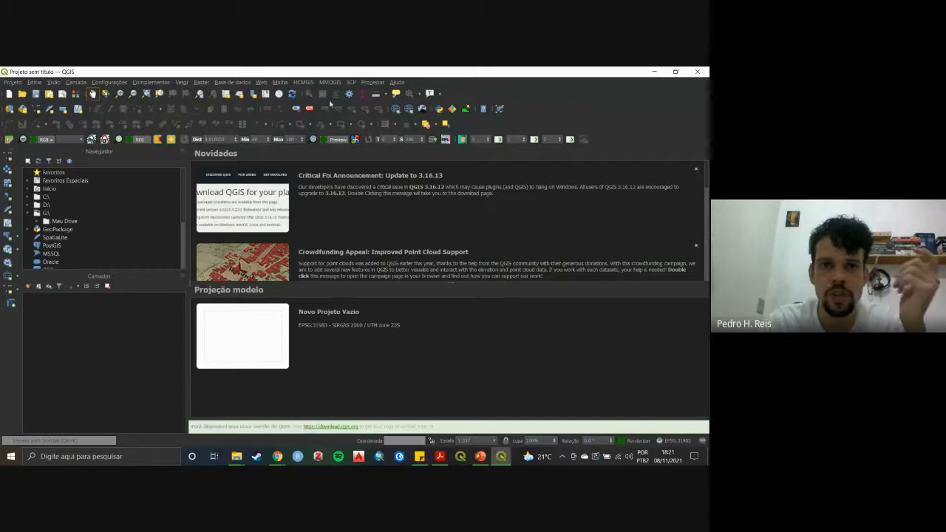
left_click(349, 94)
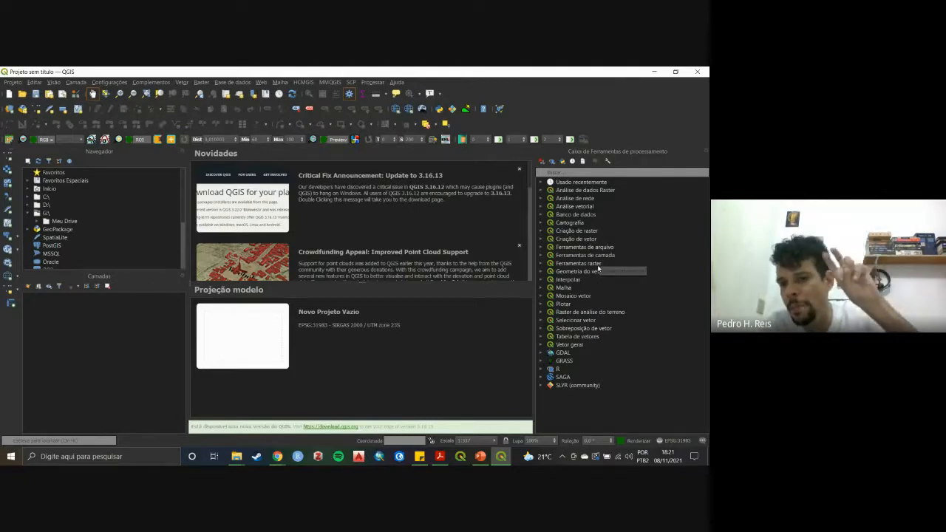
left_click(542, 361)
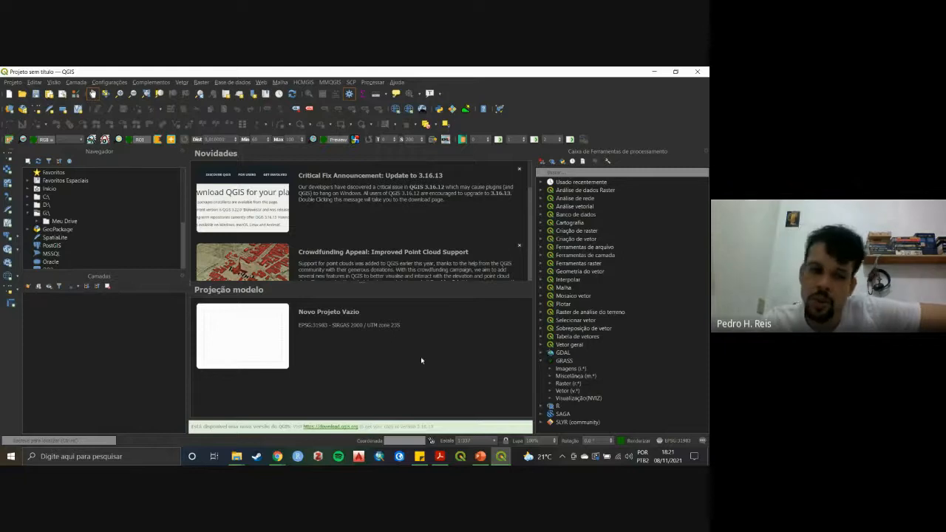
left_click(11, 456)
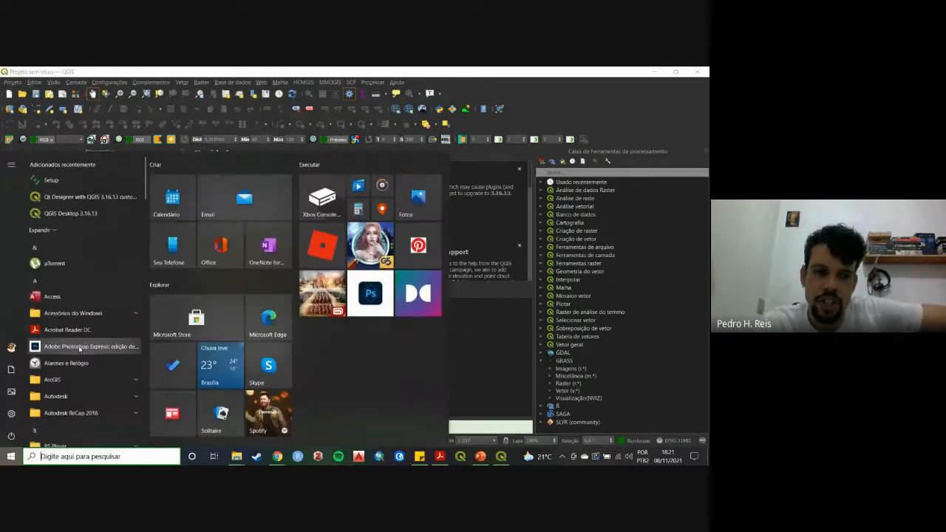
scroll(95, 368, "down", 5)
scroll(95, 368, "down", 3)
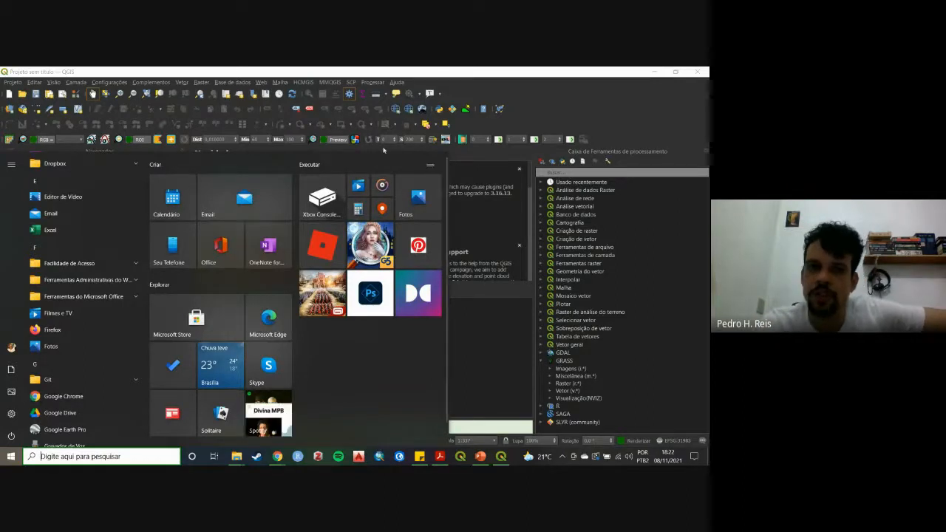
left_click(410, 76)
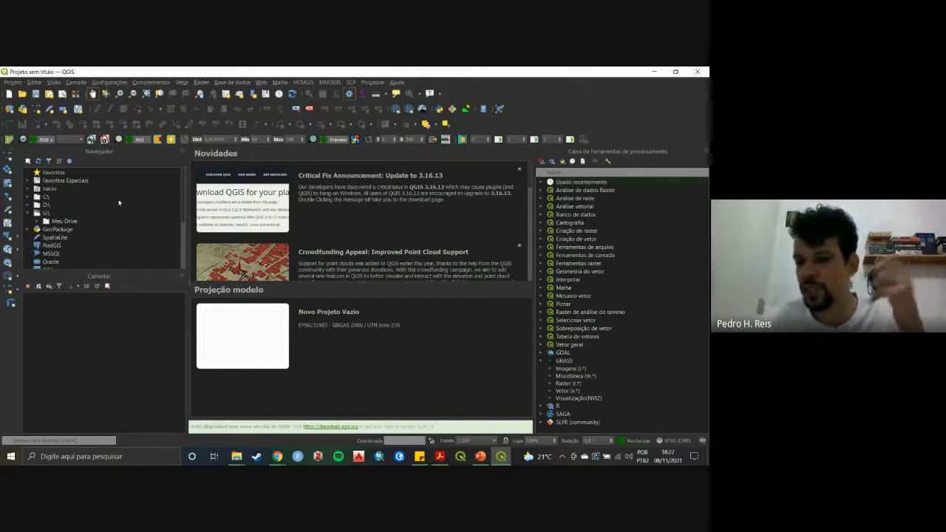
Collapse the GRASS provider, view the scripts under the R provider, and collapse R again.
left_click(550, 361)
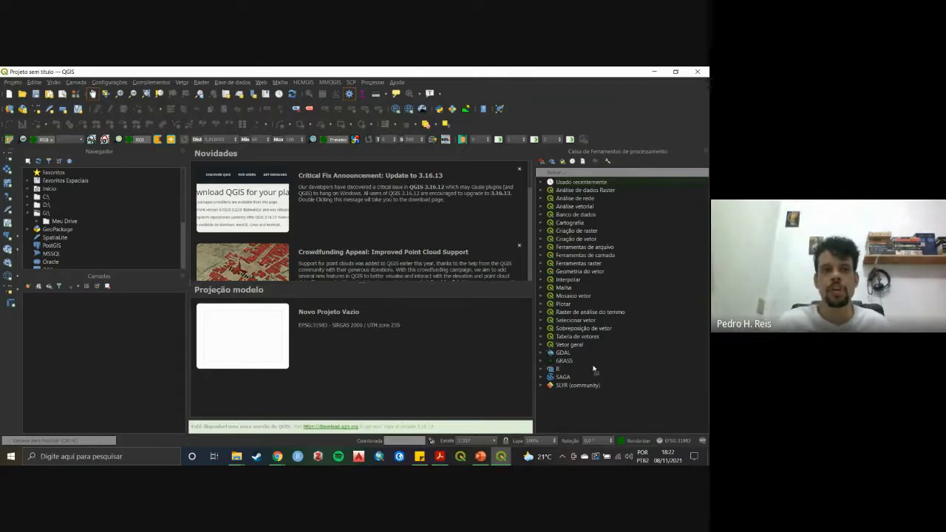
double_click(552, 369)
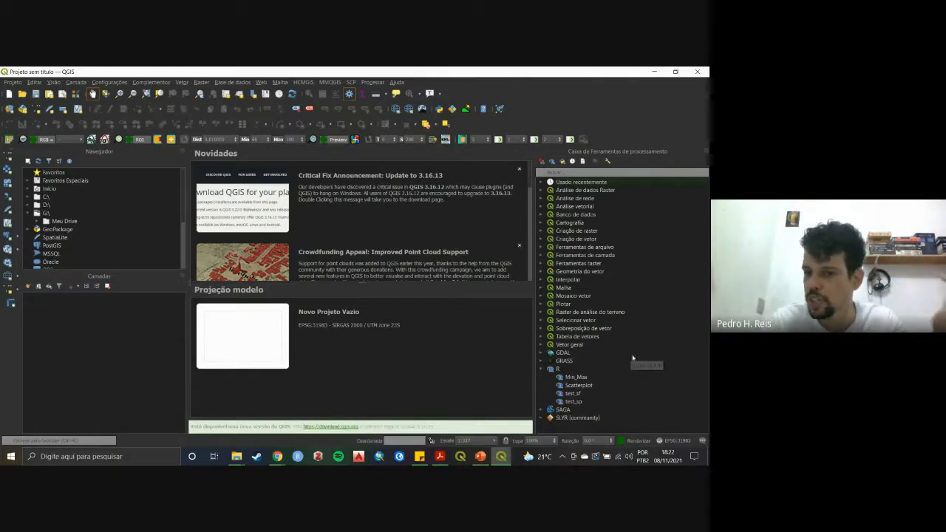
left_click(542, 369)
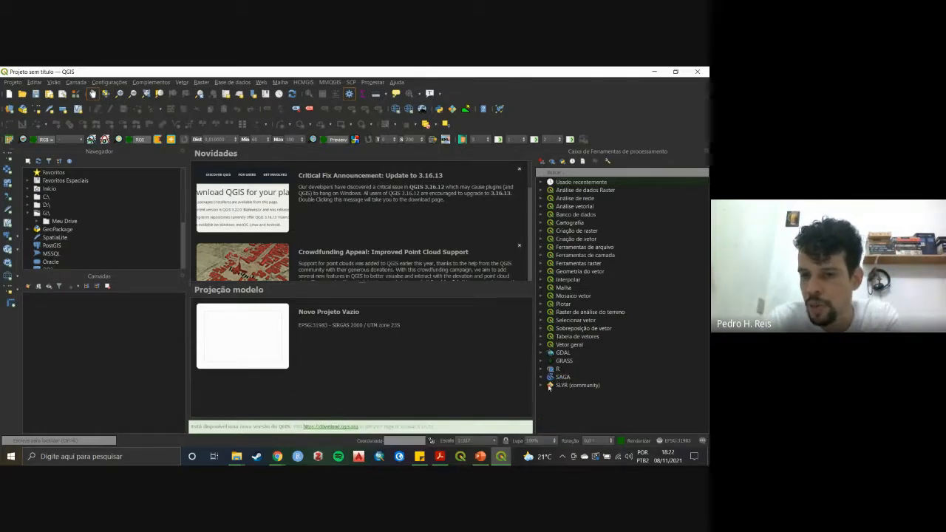
Expand the SAGA provider in the Processing Toolbox, look through its tool groups, and collapse it again.
left_click(544, 378)
scroll(574, 390, "down", 5)
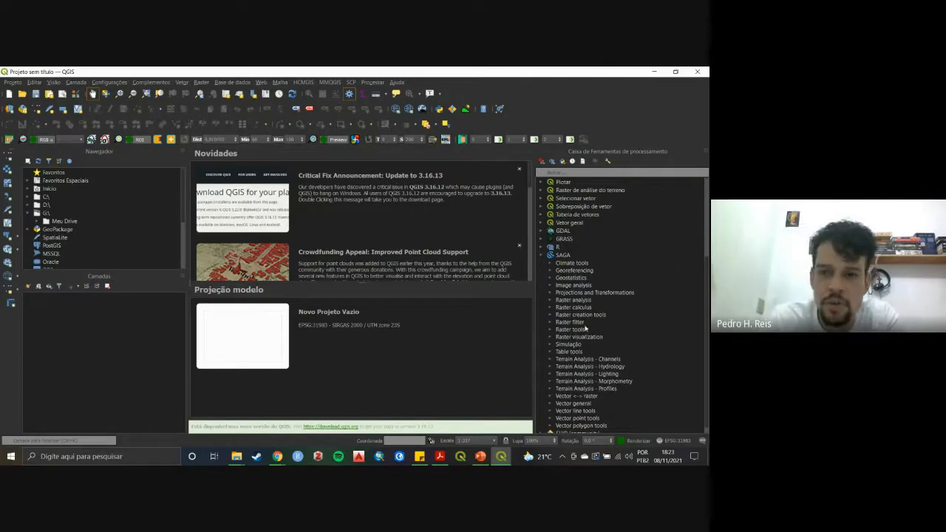
scroll(591, 339, "down", 1)
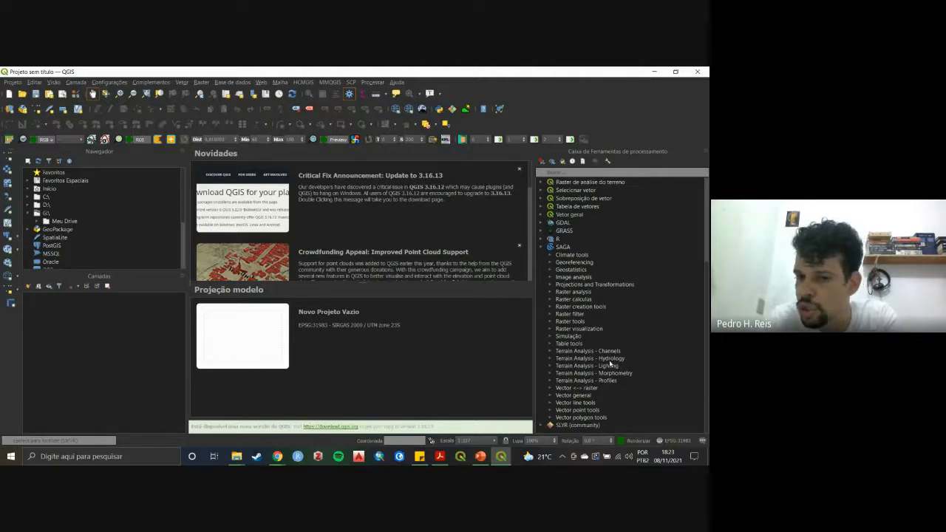
scroll(601, 240, "up", 5)
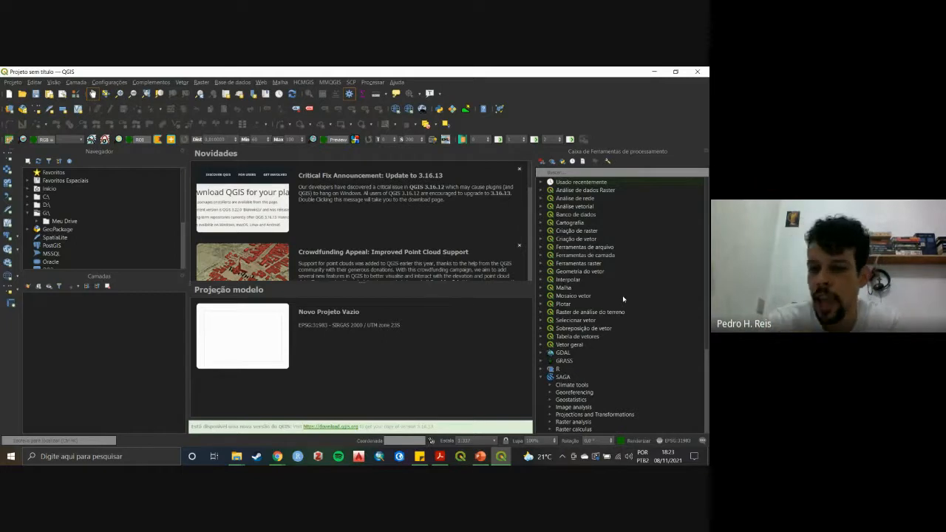
left_click(542, 377)
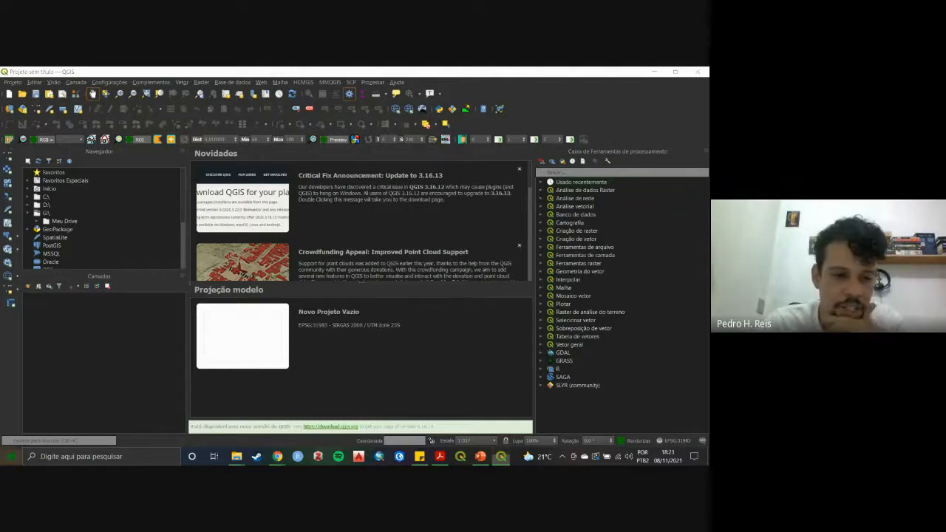
Show the applications in the QGIS 3.16 program folder and the GRASS tool groups in the Processing Toolbox.
key("super")
scroll(93, 341, "down", 10)
scroll(93, 340, "down", 5)
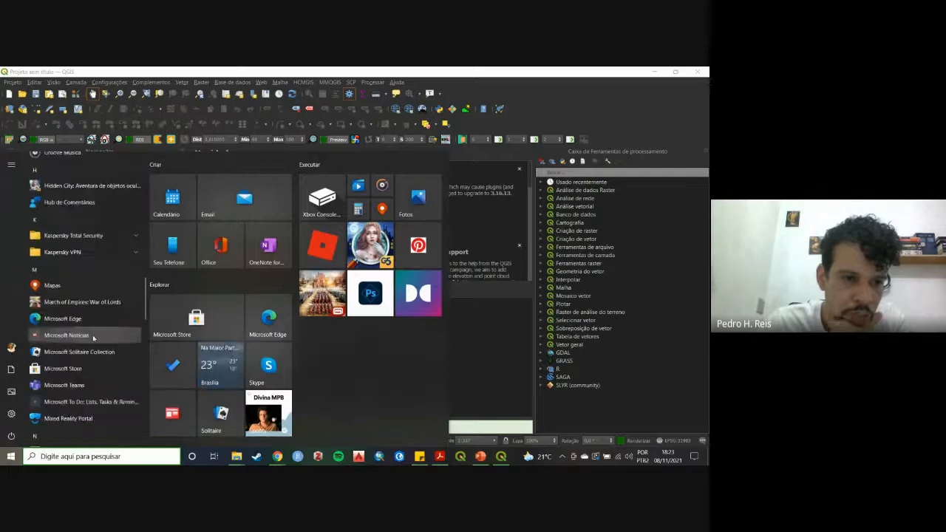
scroll(93, 337, "down", 8)
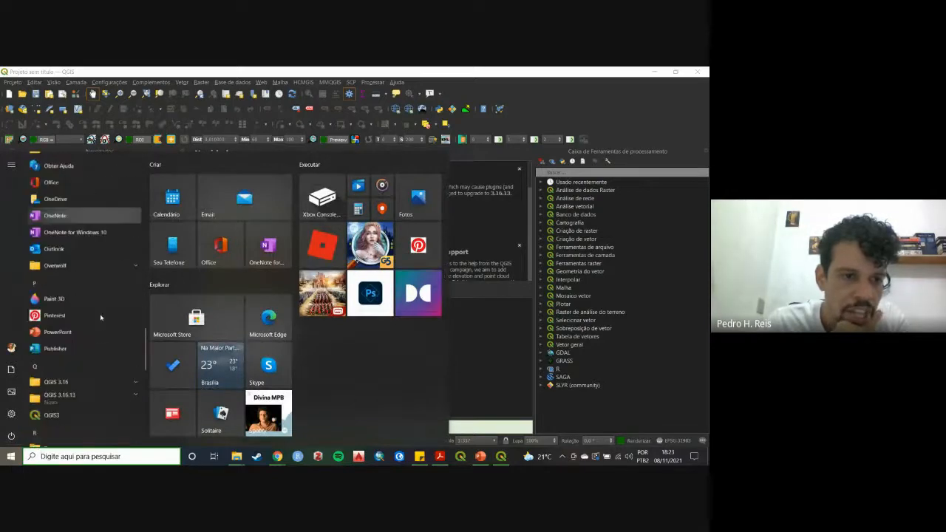
left_click(74, 335)
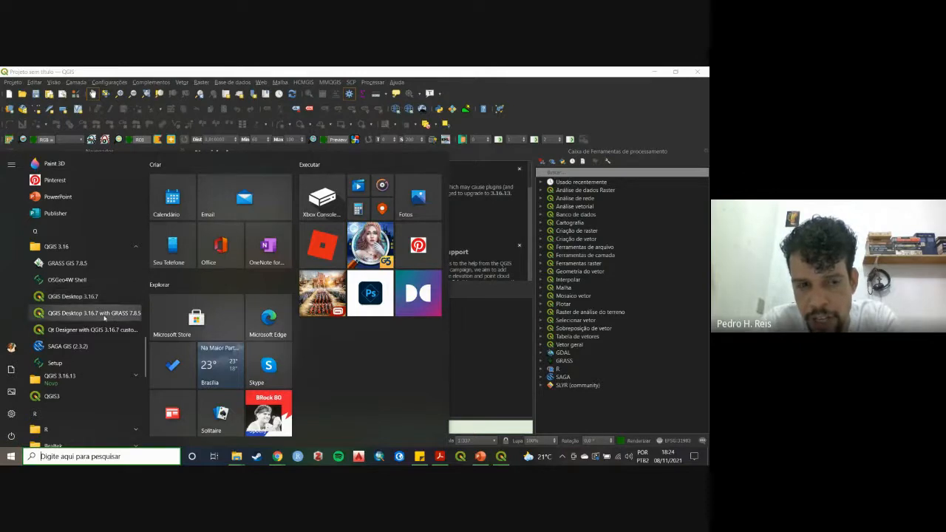
left_click(544, 361)
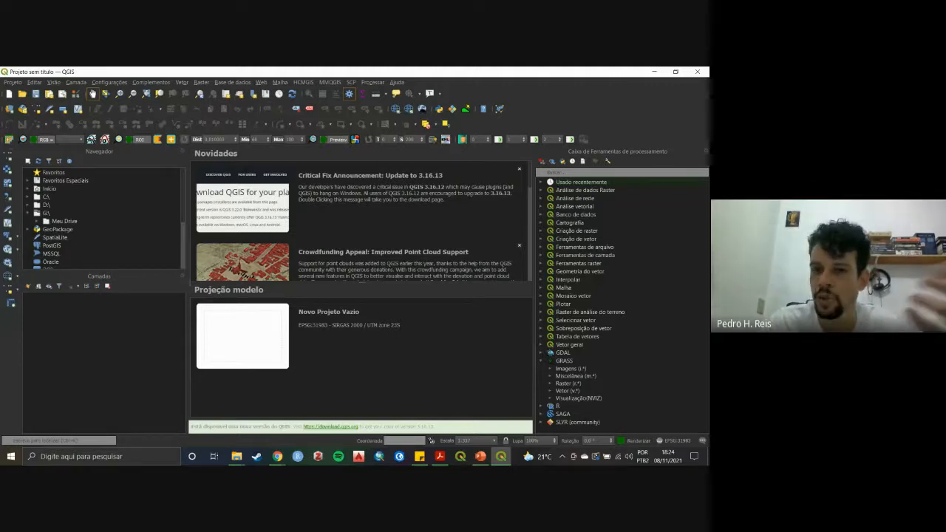
left_click(551, 362)
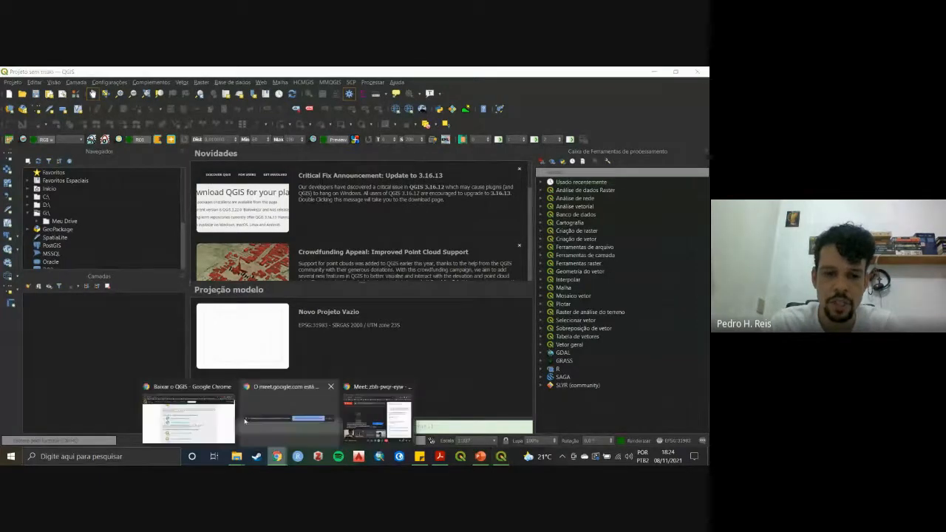
Switch to the browser and review the 3.22 and 3.16 installers and other download sections on the QGIS download page.
left_click(262, 410)
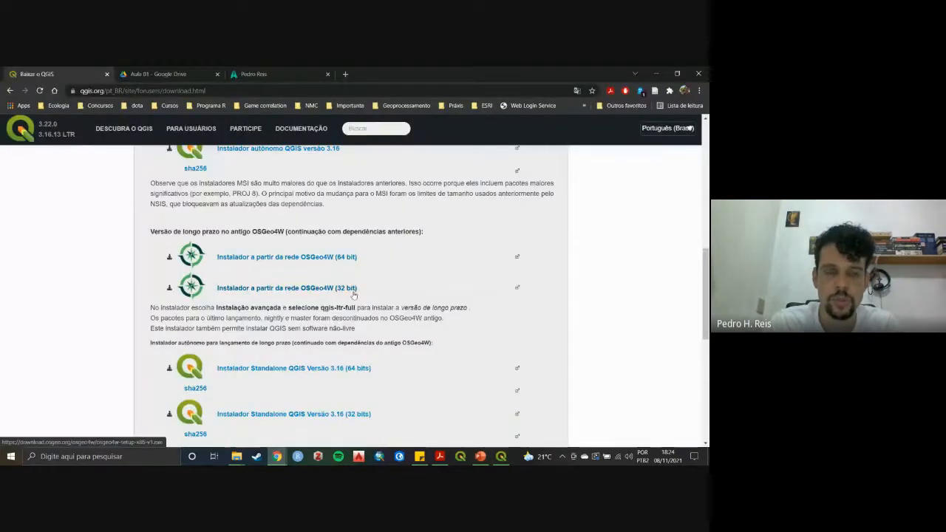
scroll(355, 296, "down", 5)
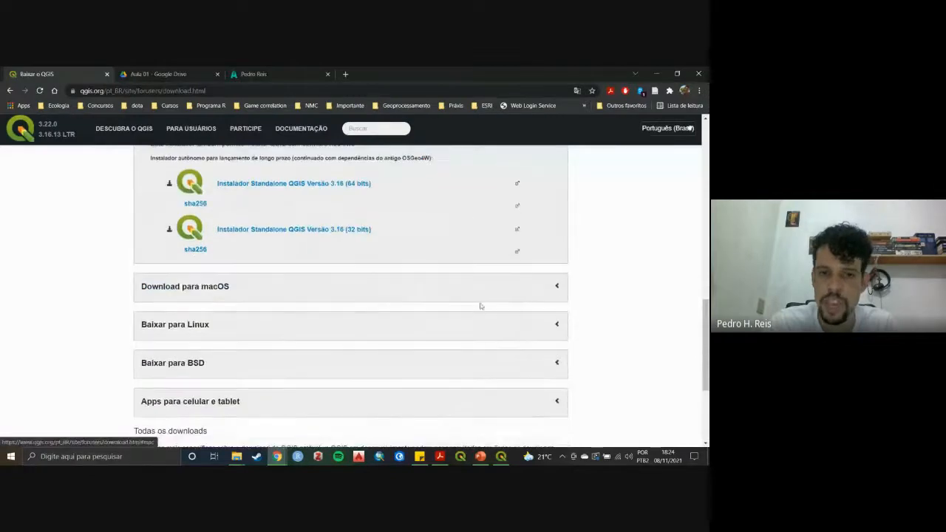
scroll(482, 306, "up", 4)
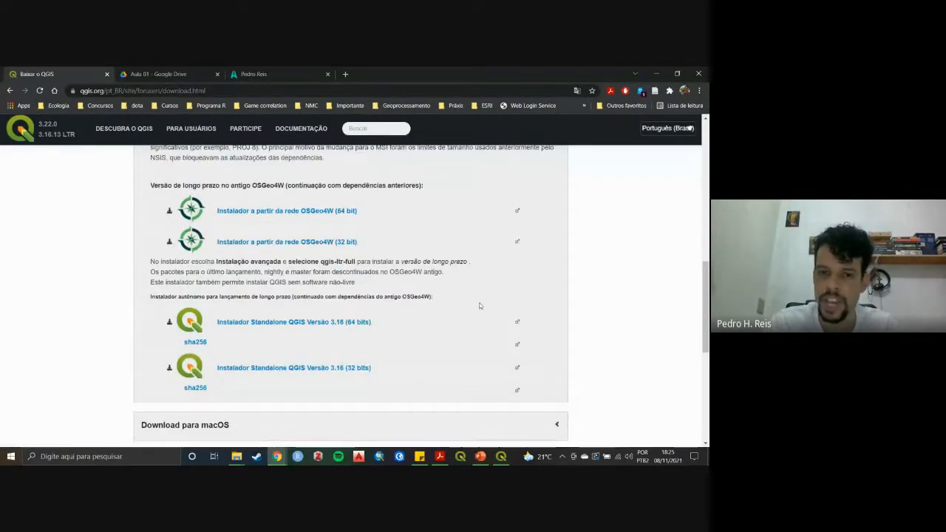
scroll(479, 305, "up", 10)
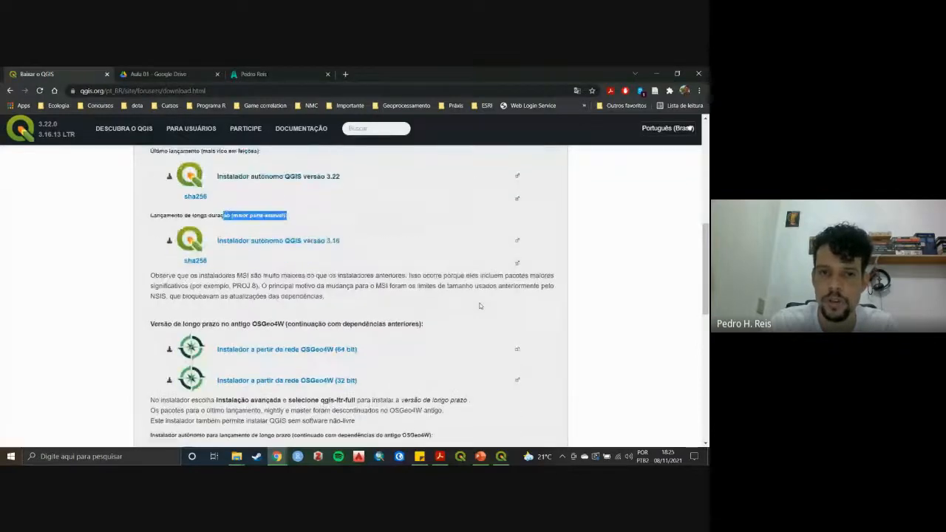
scroll(412, 332, "down", 7)
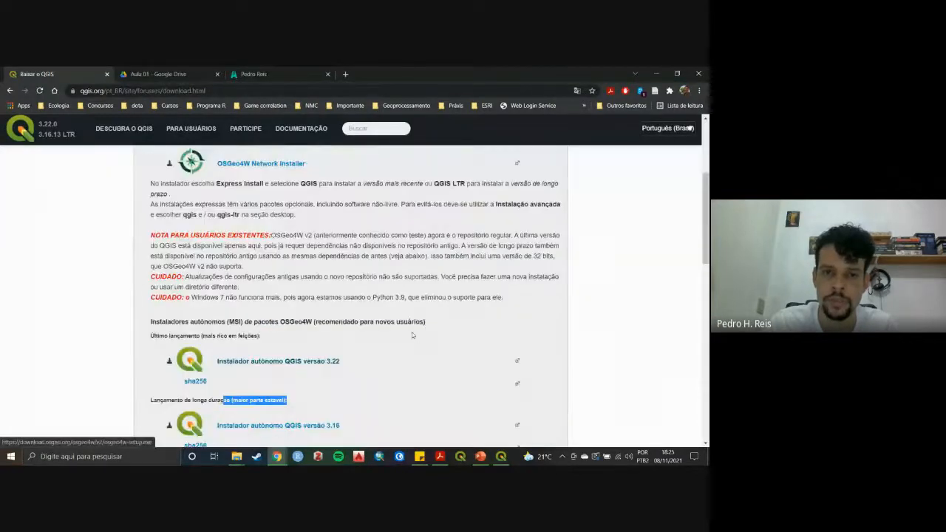
Switch to QGIS, view the HCMGIS plugin's command list, and close the Processing Toolbox.
left_click(501, 456)
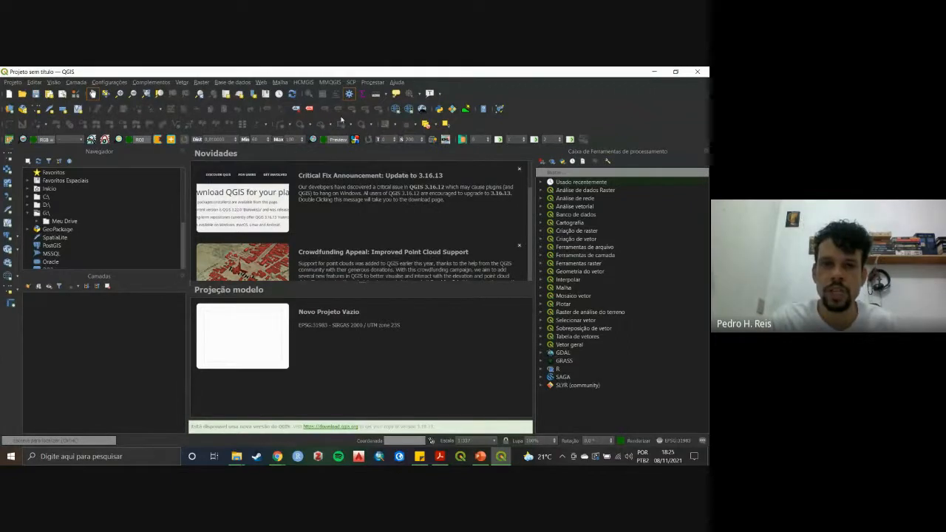
left_click(304, 82)
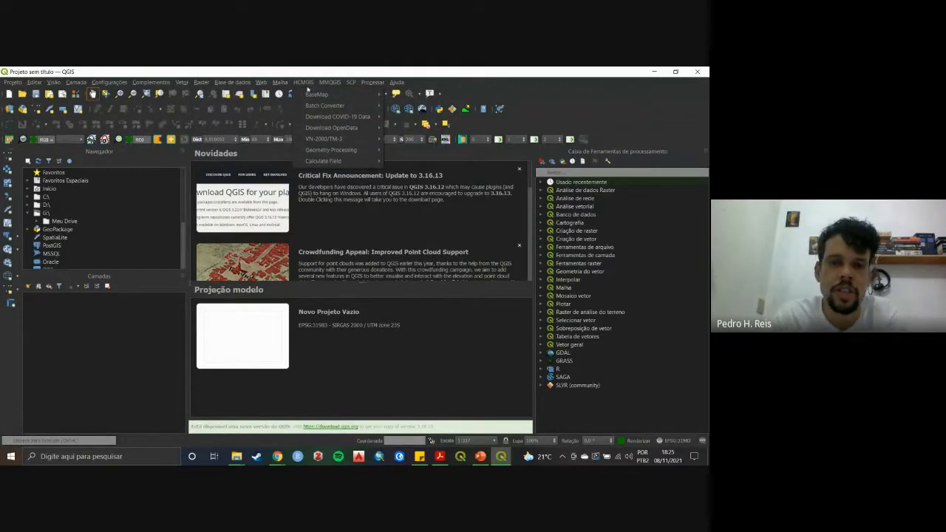
left_click(451, 74)
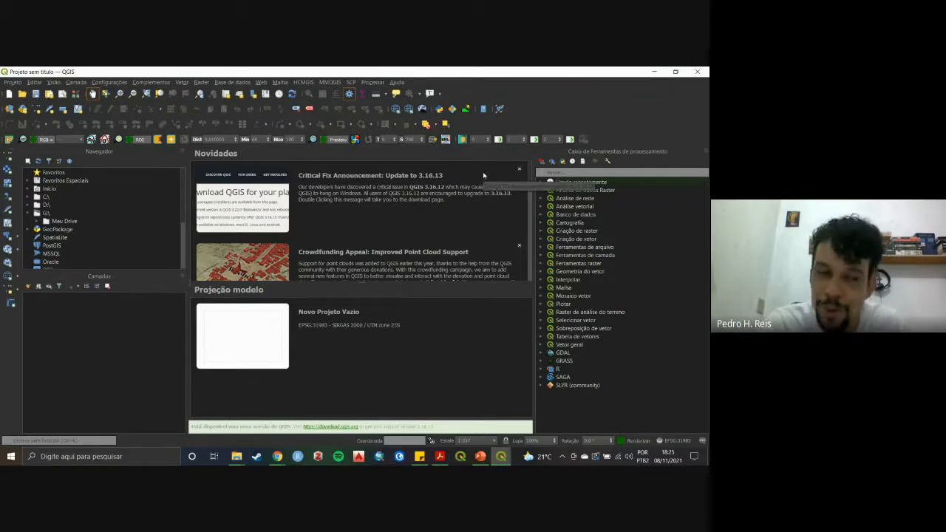
left_click(705, 152)
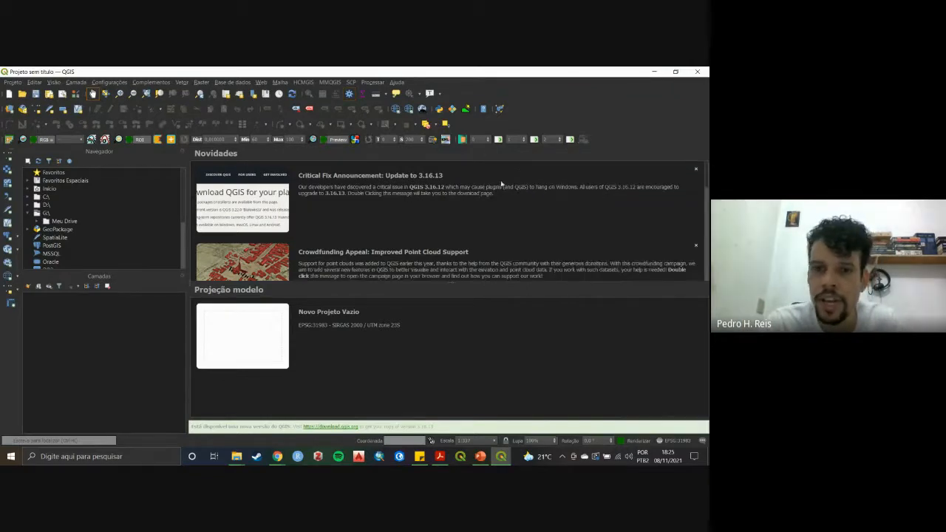
Create a new empty project from the EPSG:31983 template and briefly view the available editing commands.
double_click(358, 334)
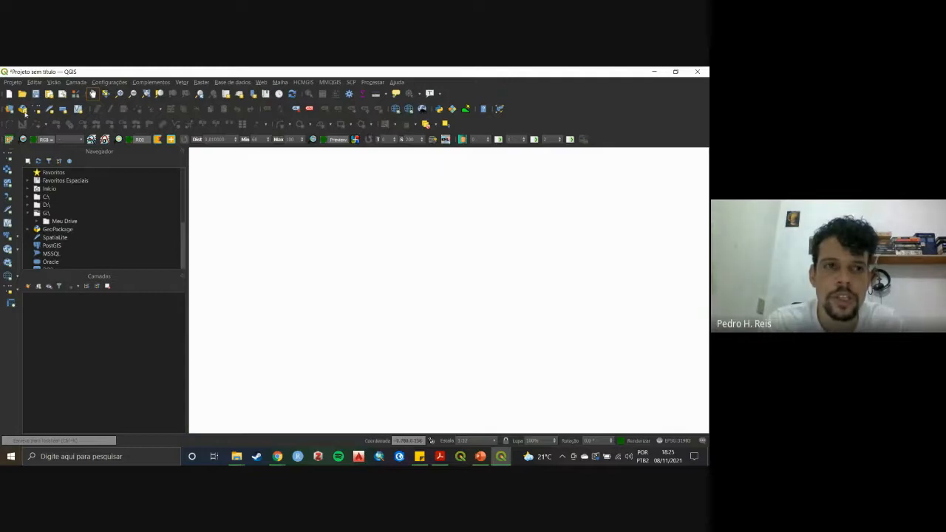
left_click(34, 82)
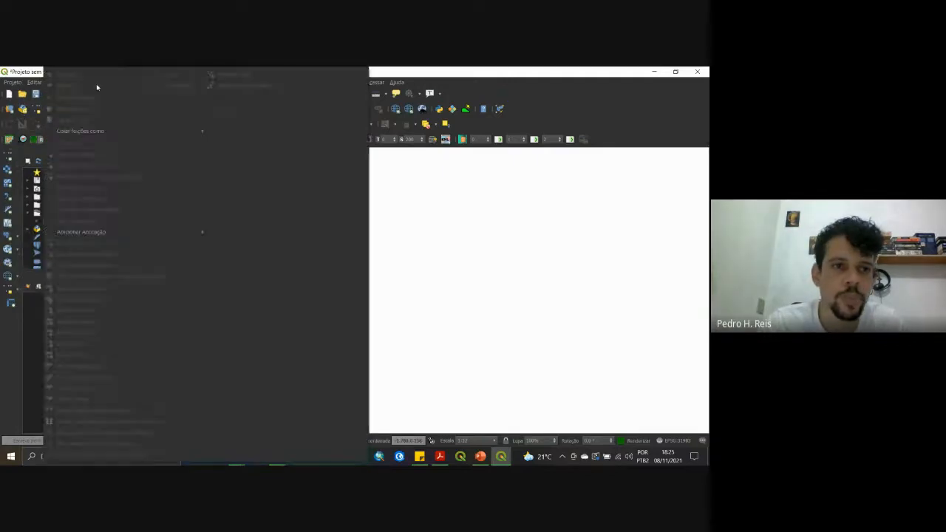
left_click(374, 75)
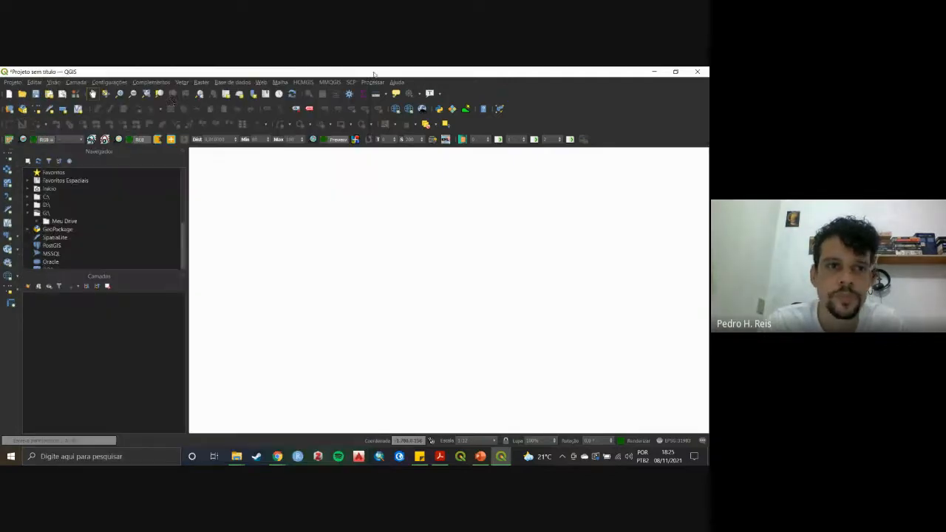
Open the QGIS options, view the SRC, Sistema and Geral settings in an enlarged dialog, and close it.
left_click(112, 83)
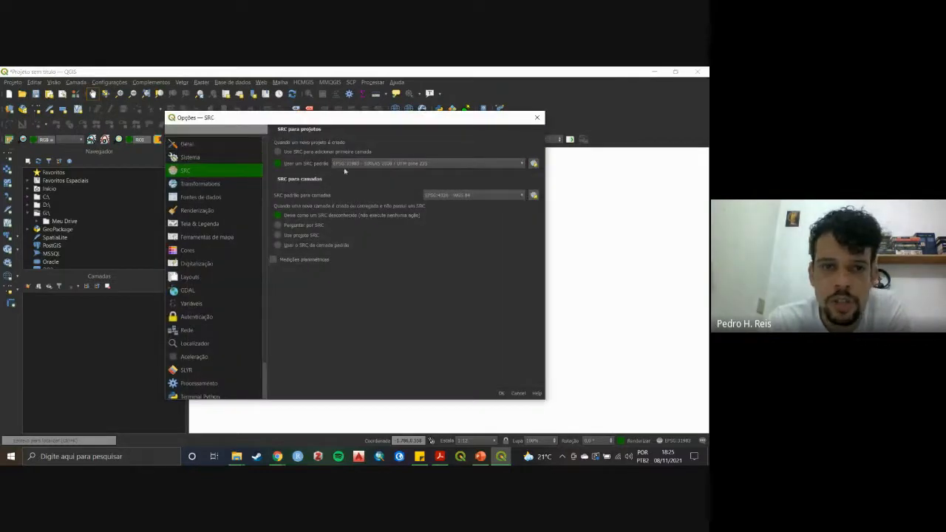
left_click(215, 158)
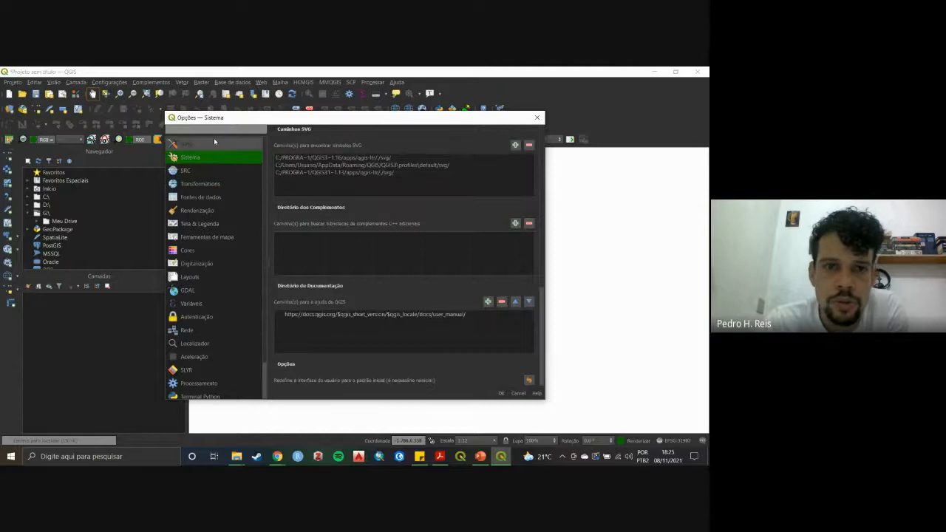
left_click(213, 143)
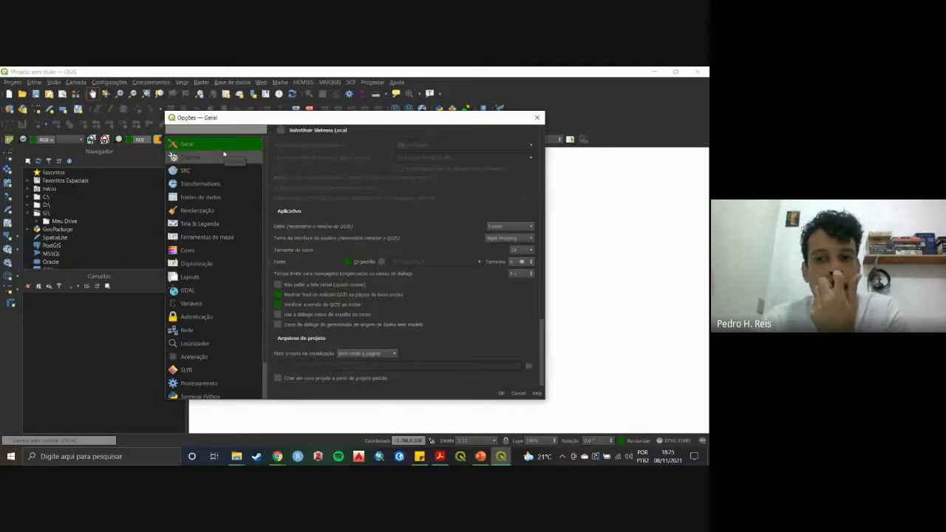
left_click_drag(380, 118, 365, 108)
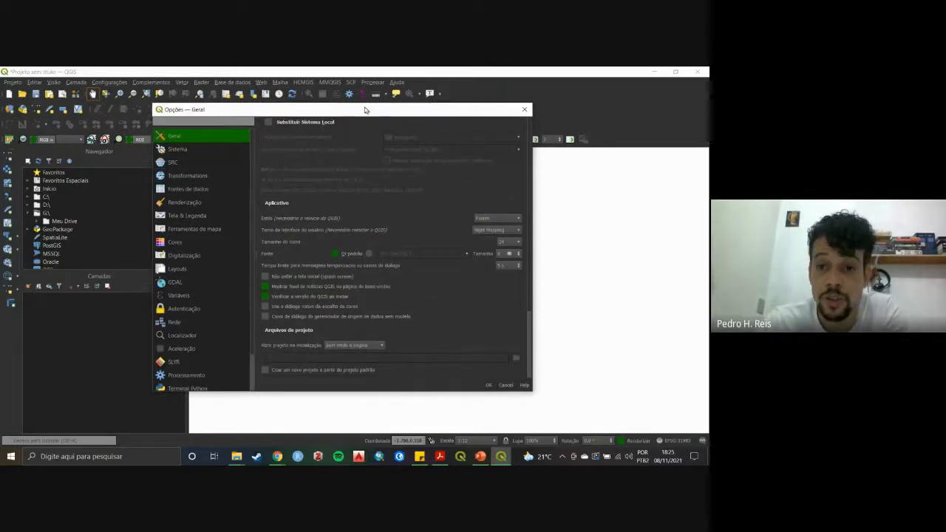
left_click_drag(527, 391, 602, 421)
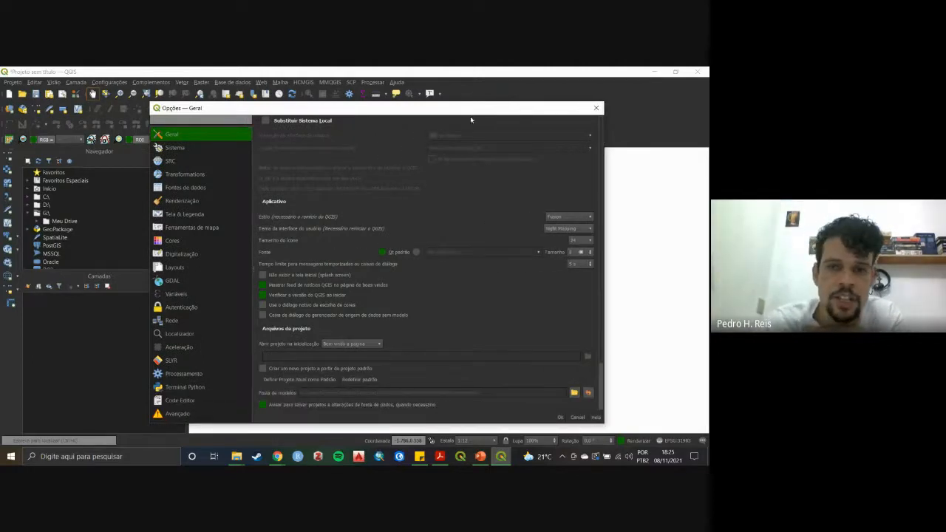
left_click(596, 108)
Reopen the options, view the interface theme choices while keeping Night Mapping, and show the default SRC settings.
left_click(105, 82)
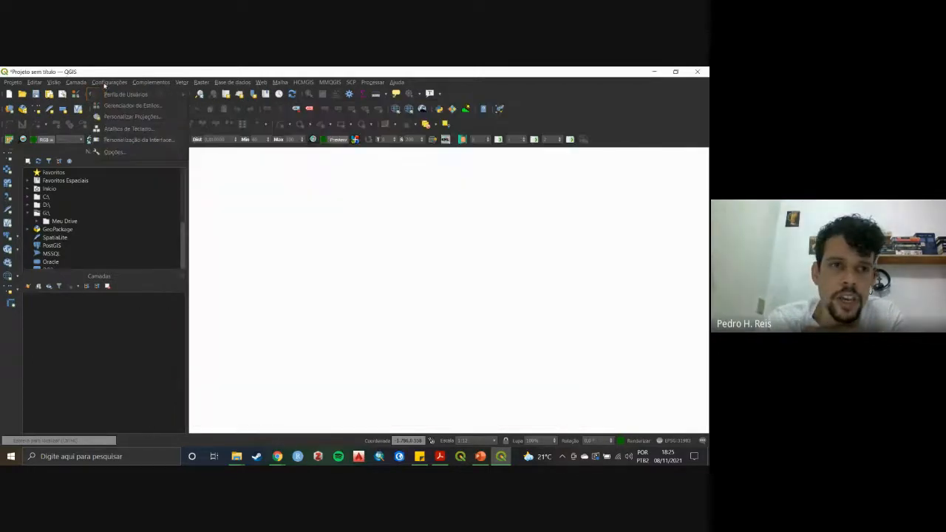
left_click(130, 152)
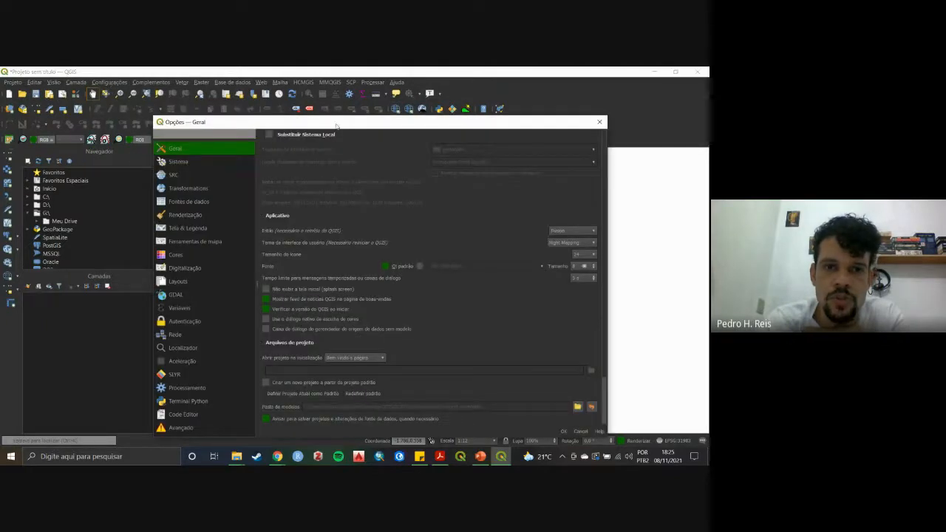
left_click_drag(336, 125, 334, 88)
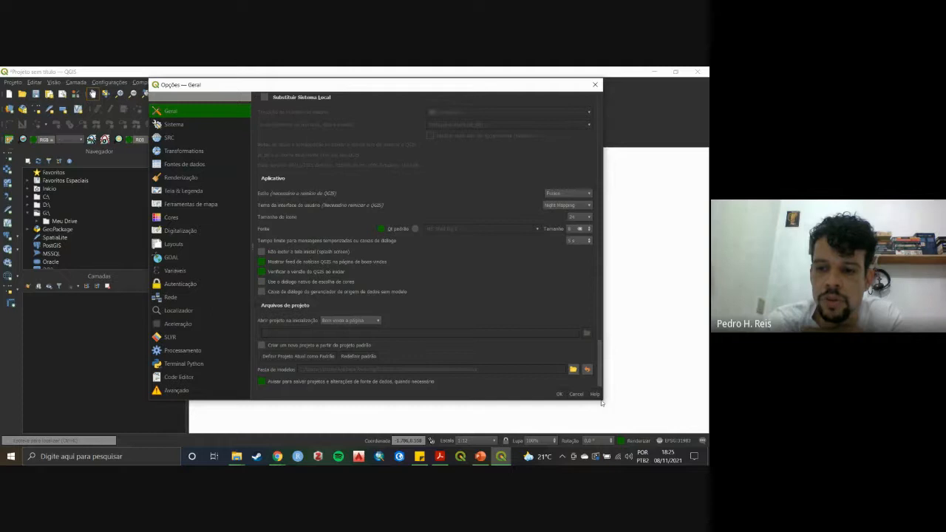
left_click_drag(604, 403, 632, 422)
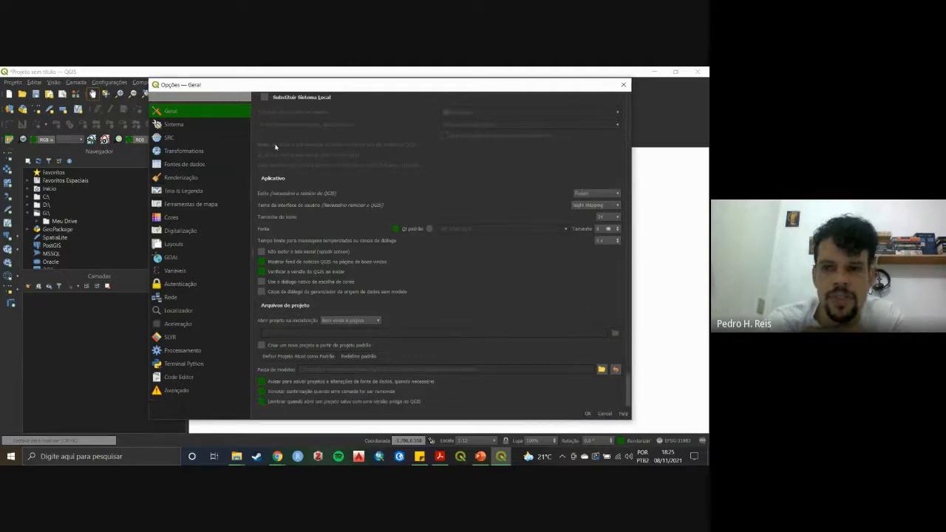
left_click(588, 206)
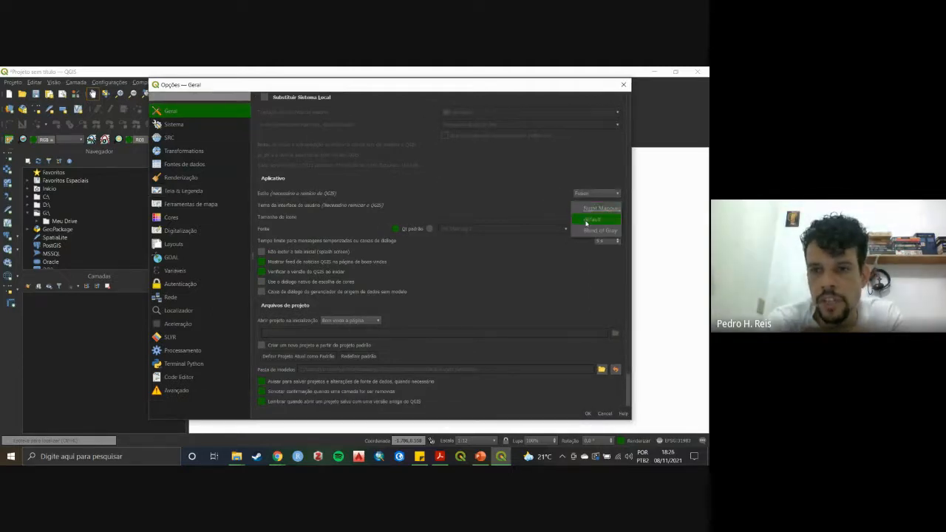
key("Up")
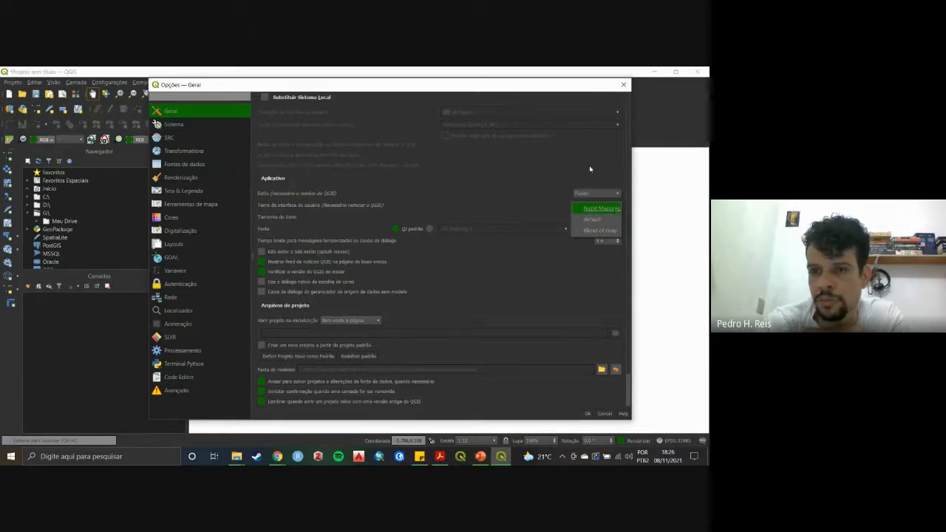
key("Return")
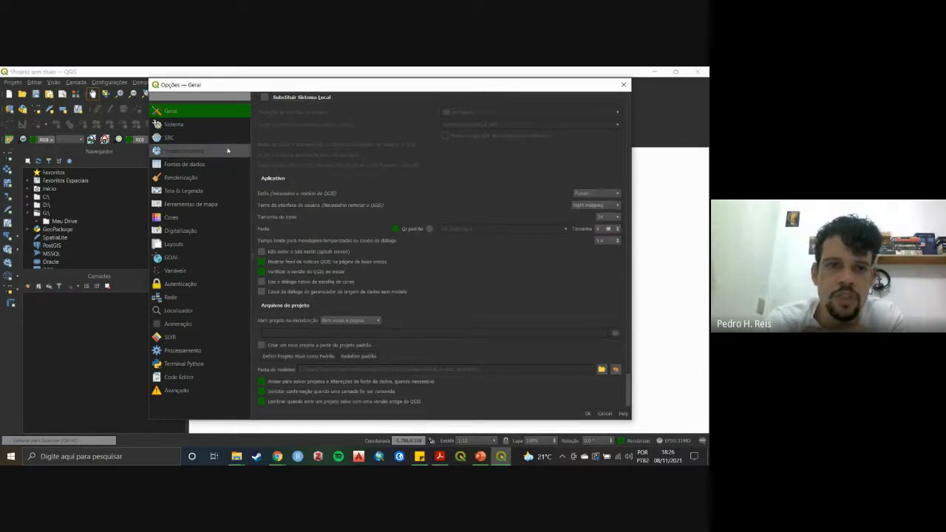
left_click(169, 137)
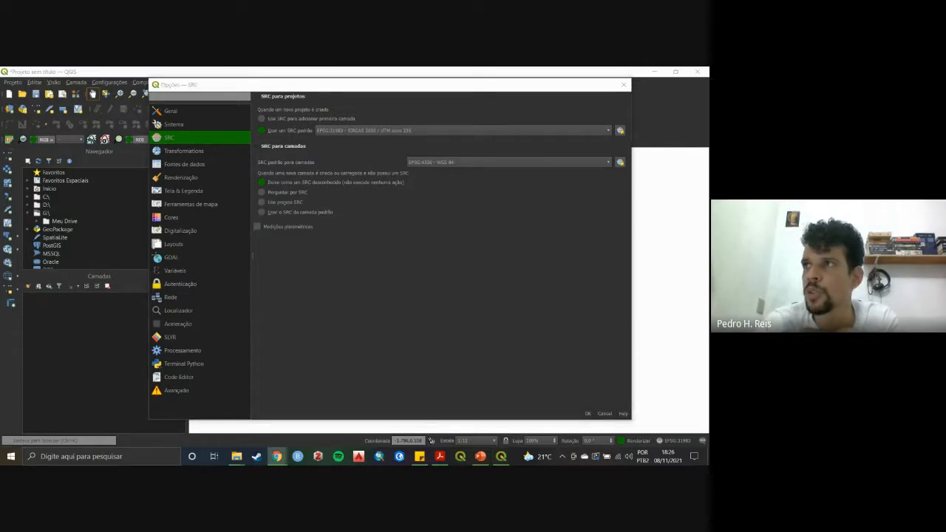
Bring the geospatial data slides into the browser window, switch to File Explorer and show the course's Aula-01 data folder, Bases-aula01.
left_click_drag(709, 136, 269, 79)
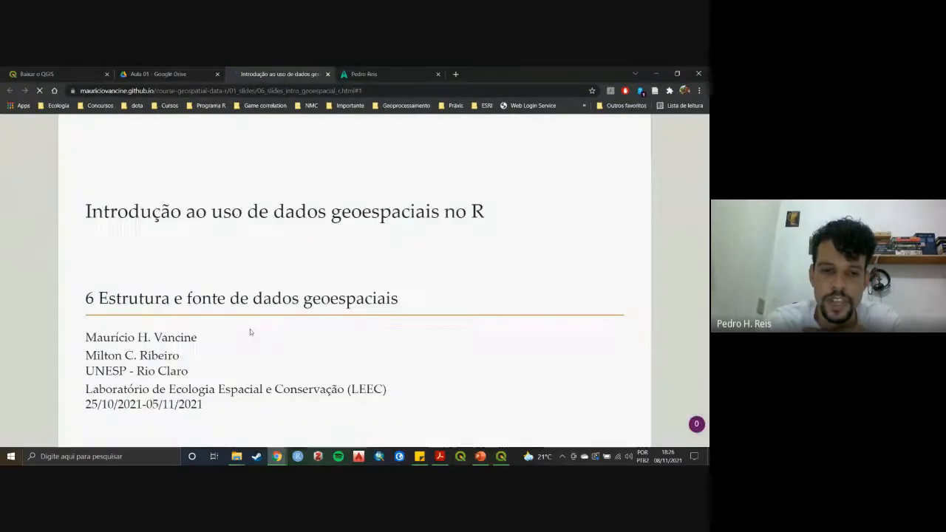
mouse_move(236, 456)
left_click(251, 420)
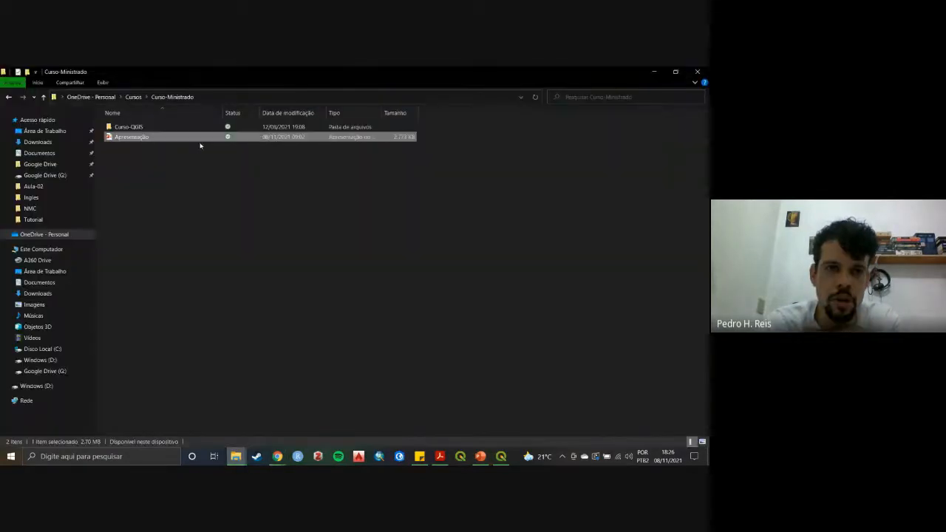
left_click(133, 97)
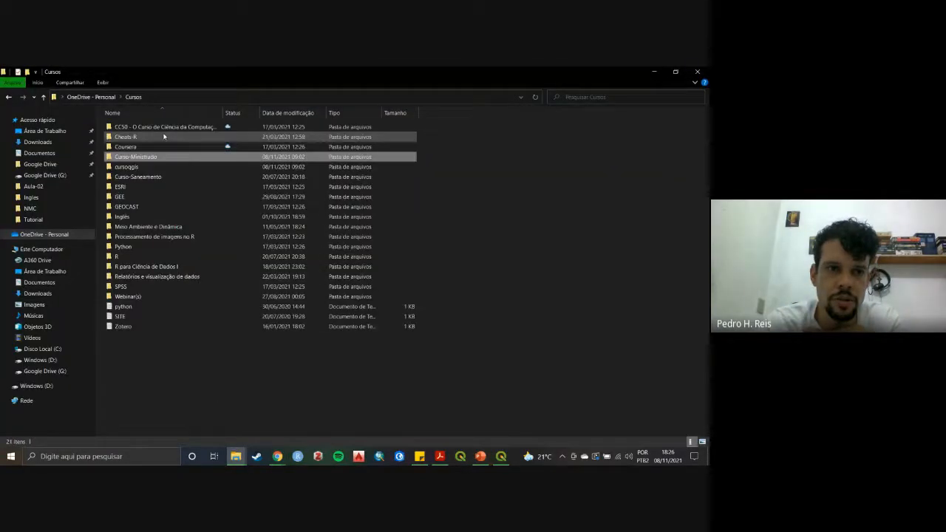
double_click(156, 157)
double_click(157, 129)
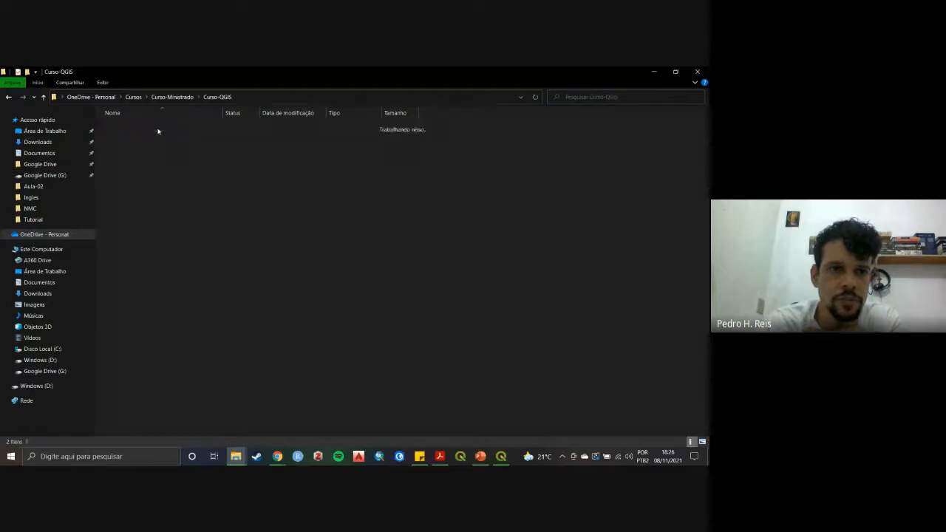
double_click(148, 127)
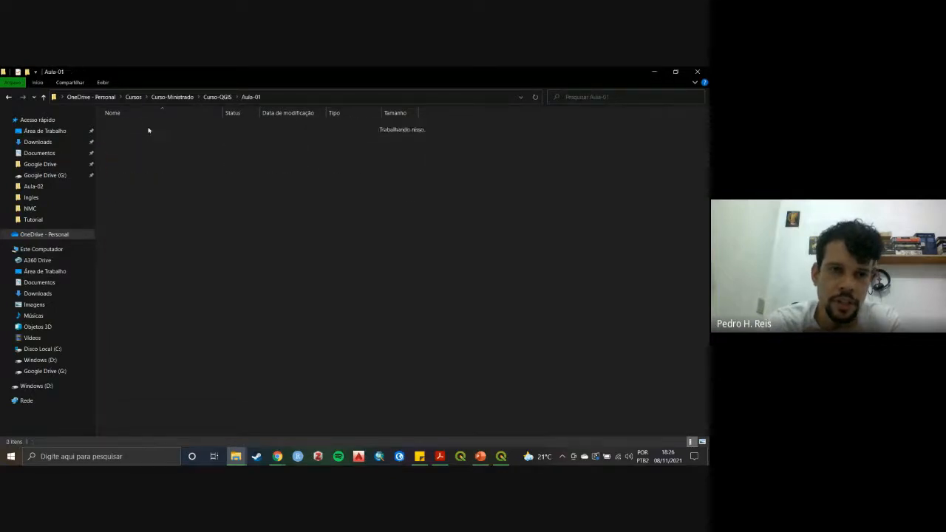
double_click(150, 127)
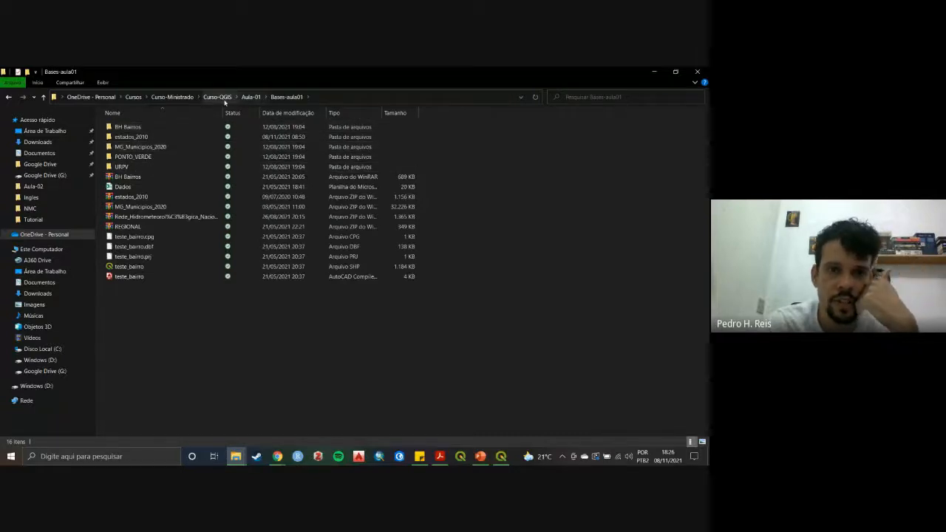
Show the Manuais de QGis folder inside the course's Referências folder and widen the name column to read the file names.
left_click(217, 96)
double_click(155, 187)
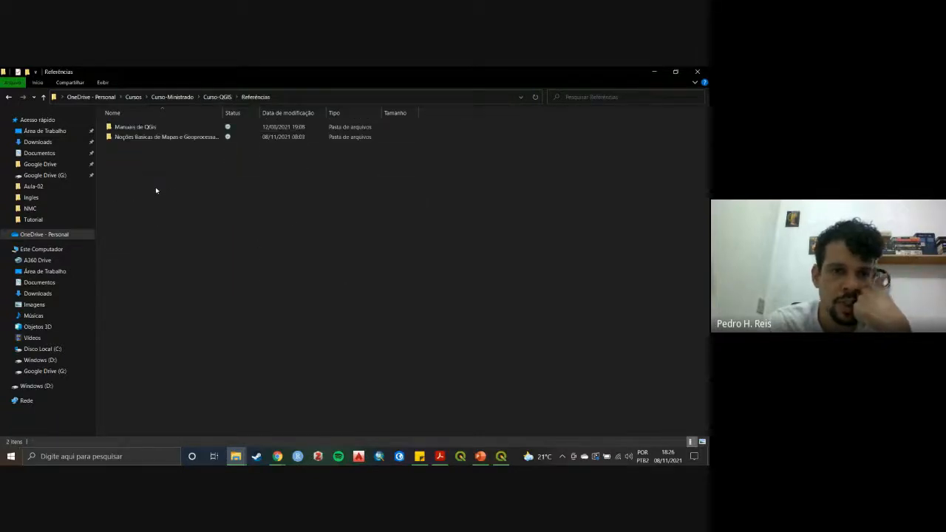
left_click_drag(209, 185, 145, 125)
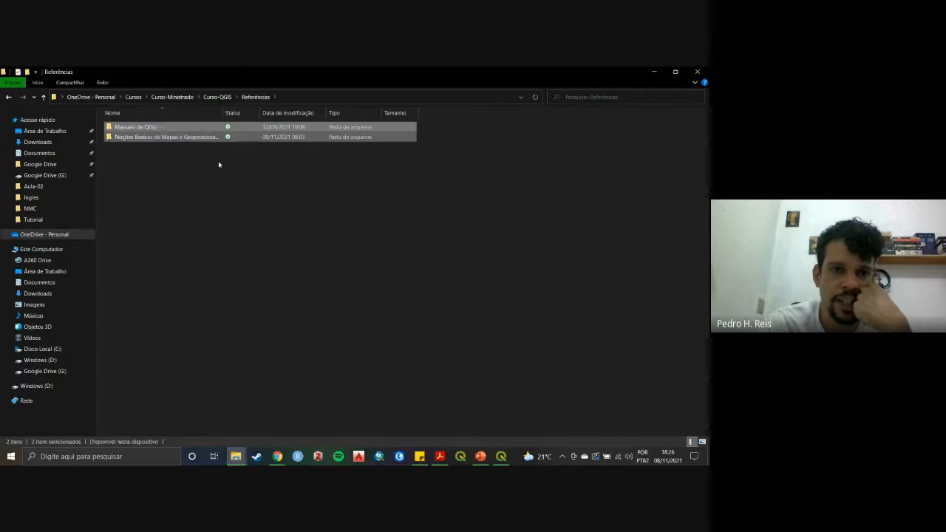
left_click(182, 190)
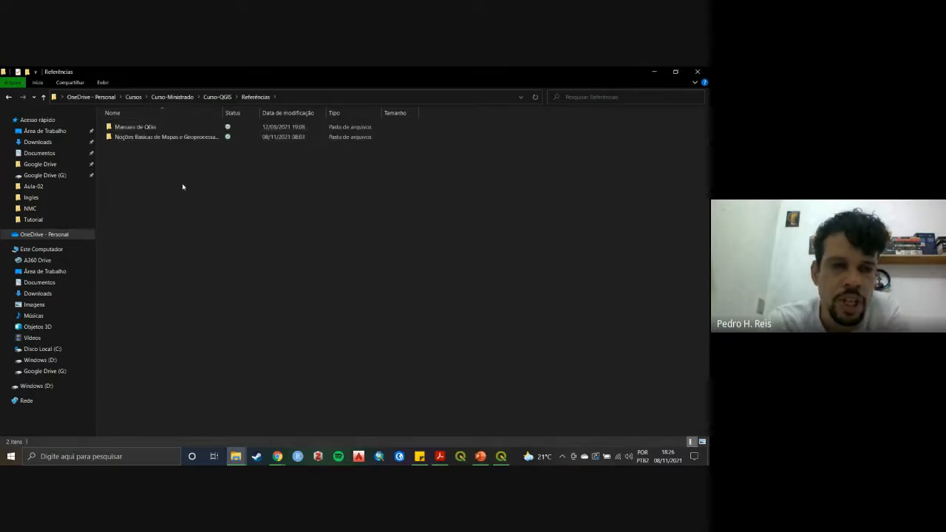
double_click(164, 129)
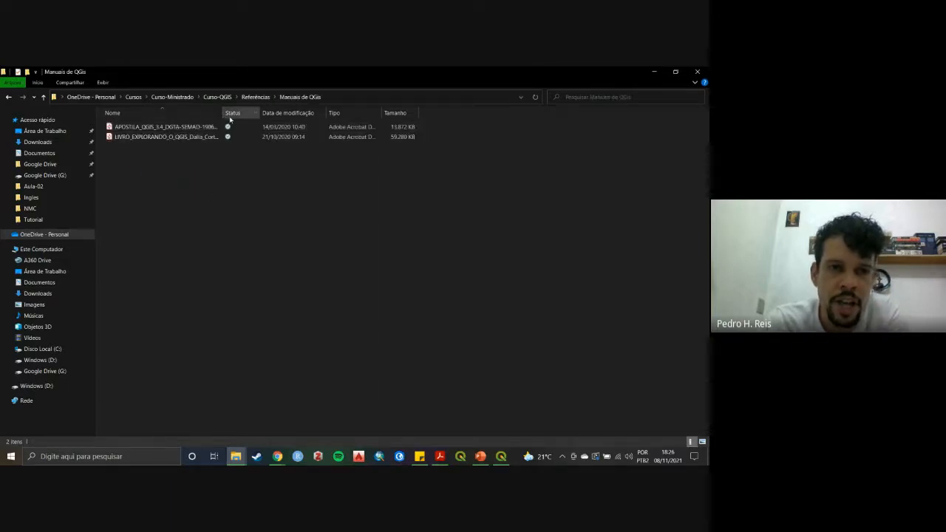
left_click_drag(223, 112, 349, 113)
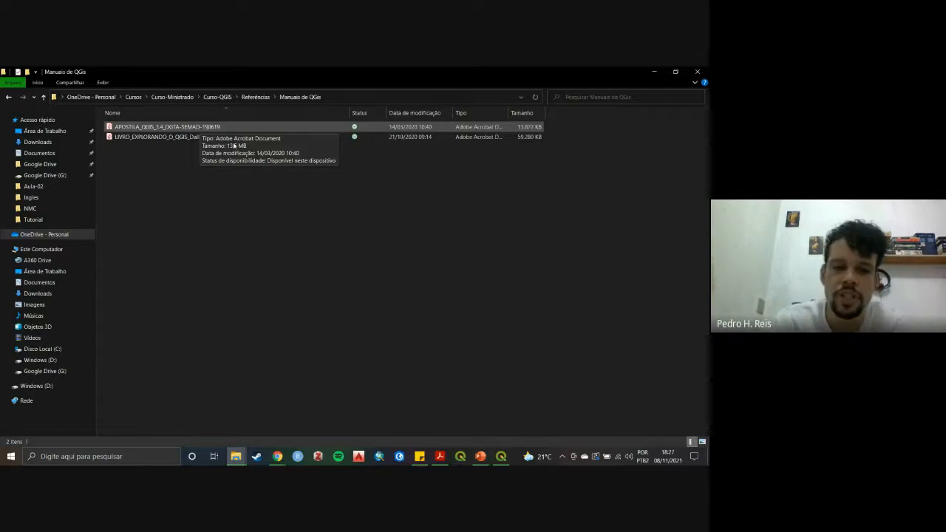
Switch to the browser and page through the geospatial data slides up to the Escala slide in the Cartografia section.
mouse_move(278, 456)
left_click(290, 414)
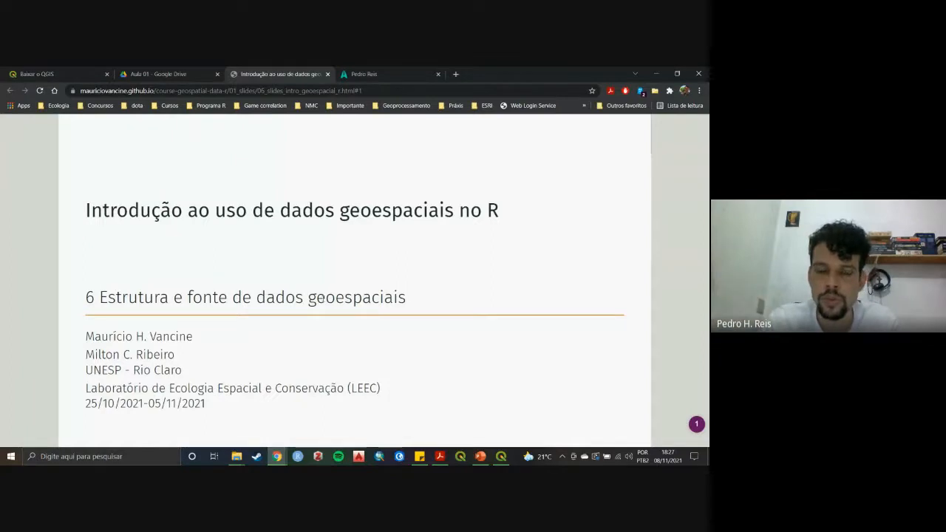
key("Right")
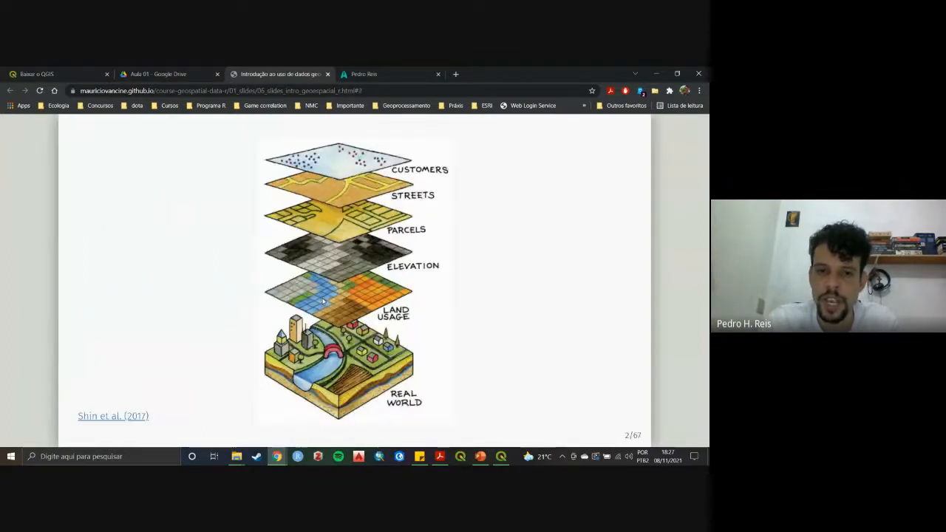
key("Right")
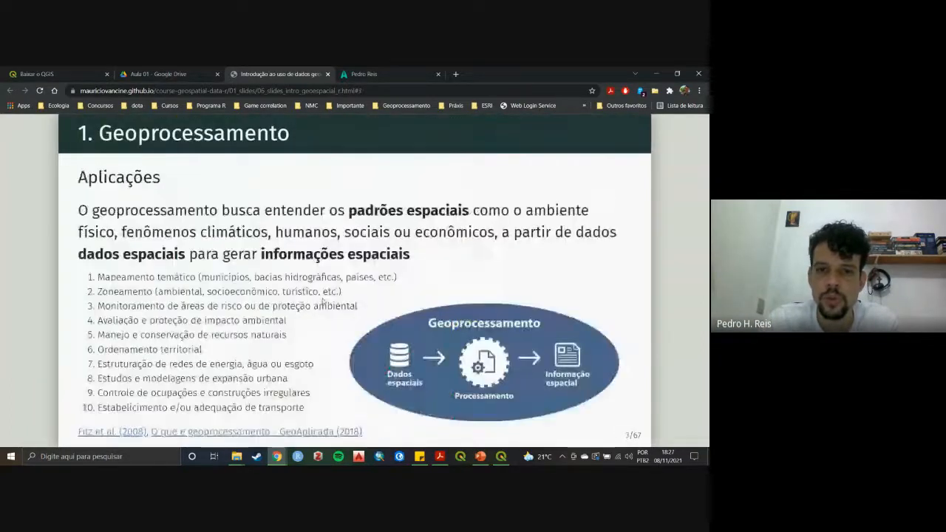
key("Right")
key("Right")
key("Right")
key("Right")
key("Right")
key("Right")
key("Right")
key("Right")
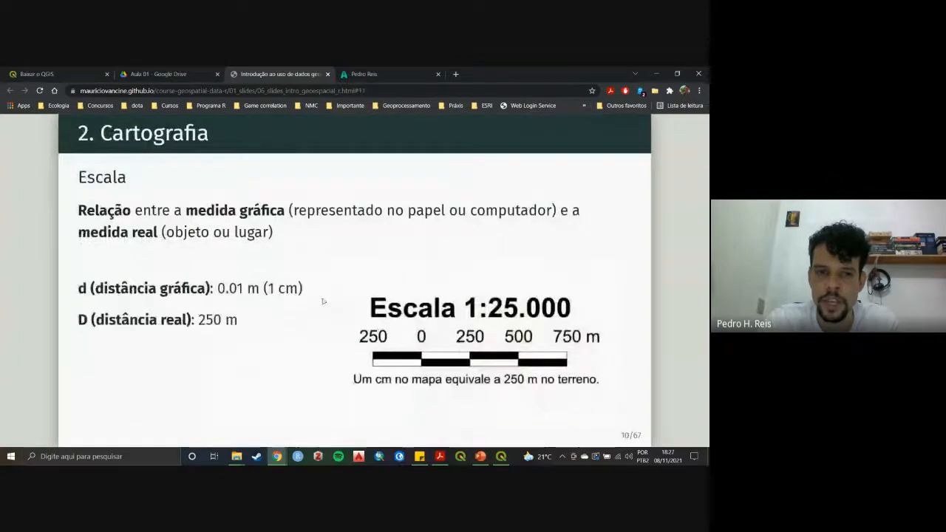
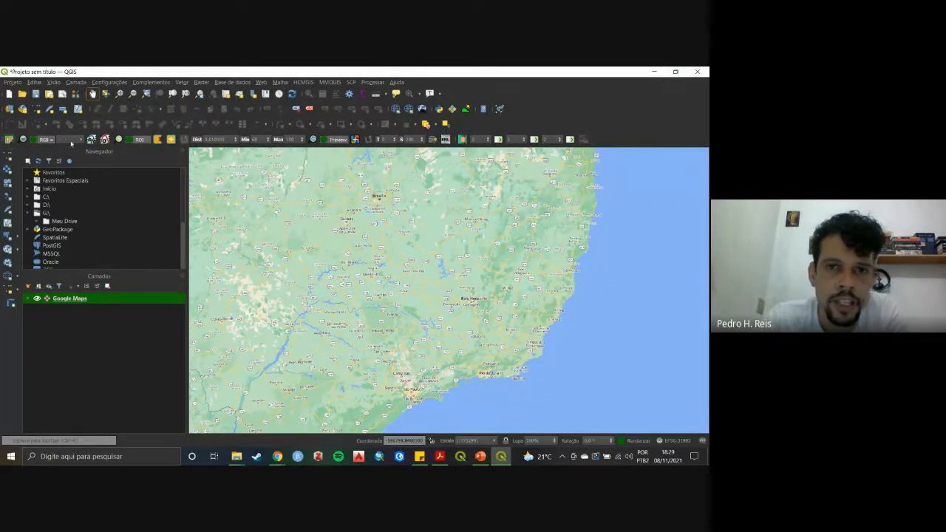
Show the list of panels and toolbars that can be turned on or off in QGIS.
right_click(518, 130)
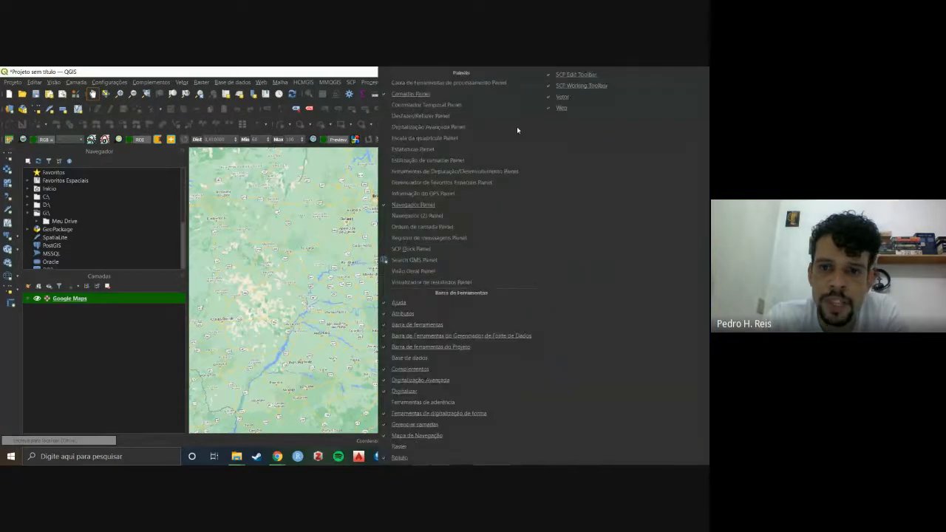
left_click(142, 322)
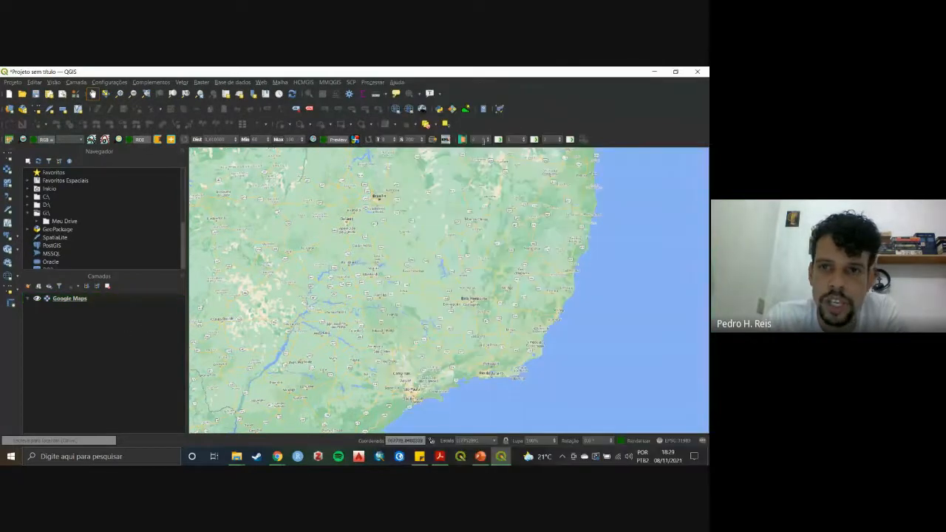
right_click(499, 109)
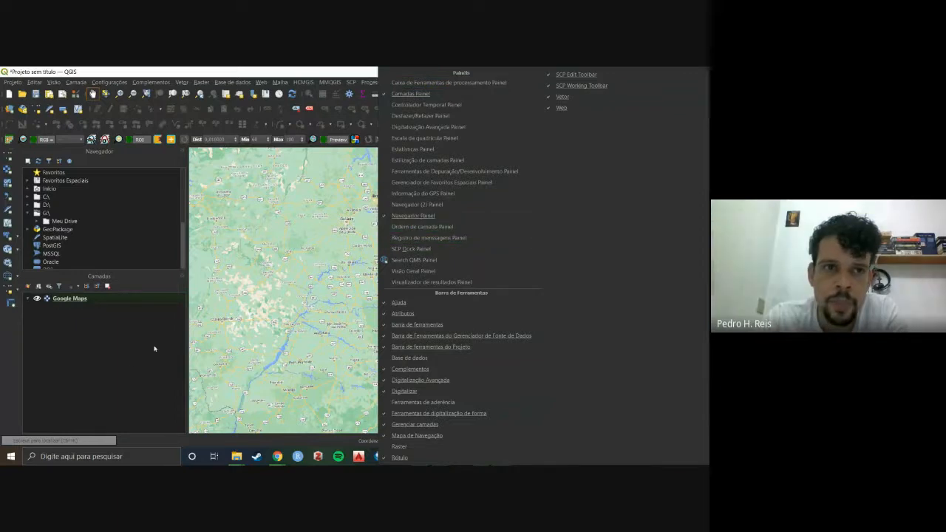
Look through the data sources in the Navegador panel, shift the Google Maps view west and narrow the Navegador and Camadas panels slightly.
left_click(132, 361)
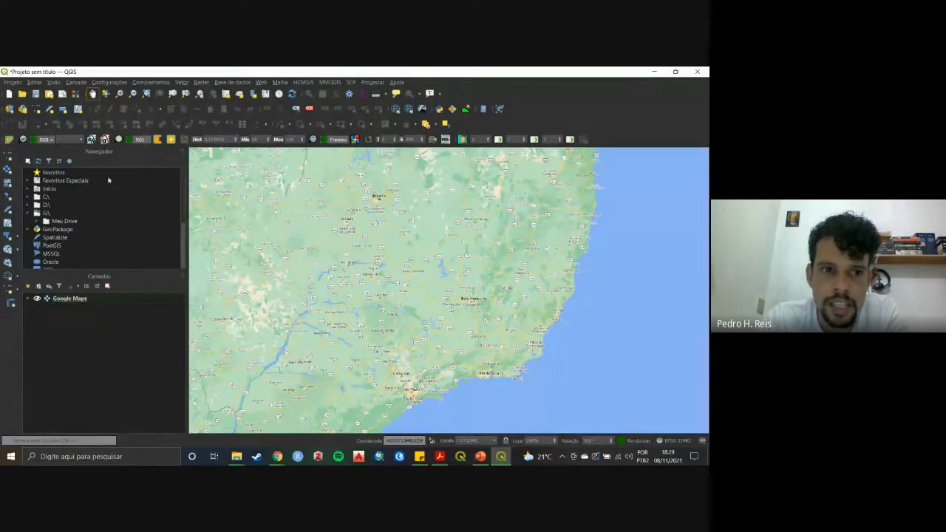
scroll(164, 183, "down", 1)
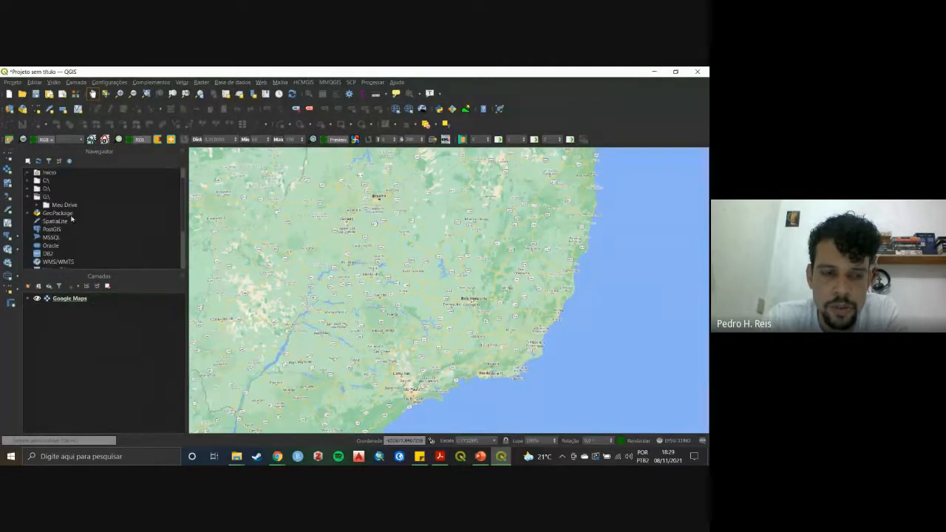
left_click(116, 298)
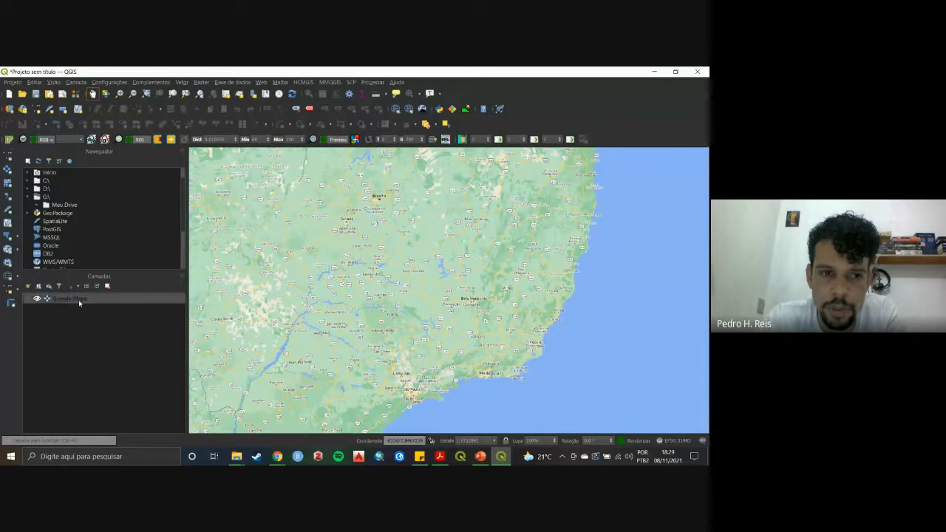
left_click_drag(374, 298, 312, 298)
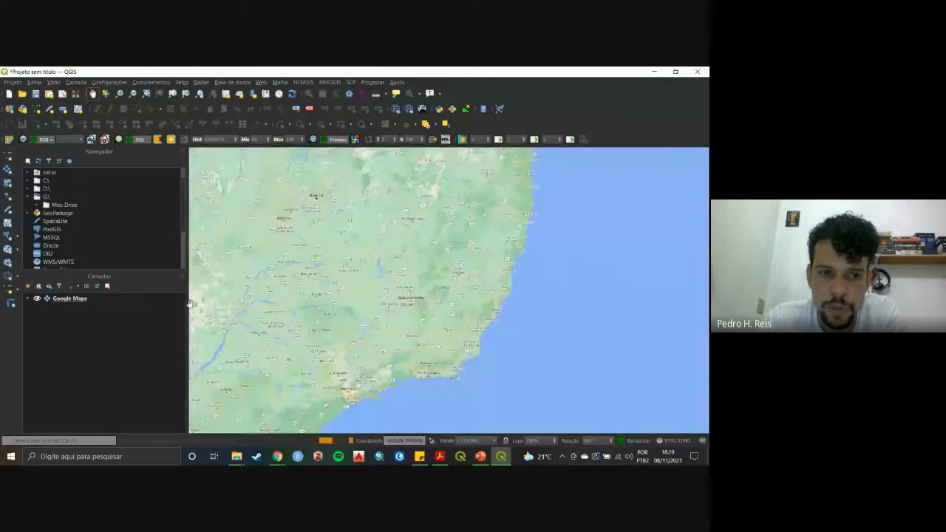
mouse_move(189, 303)
left_mouse_down()
mouse_move(509, 306)
mouse_move(126, 309)
mouse_move(264, 311)
mouse_move(182, 311)
left_mouse_up()
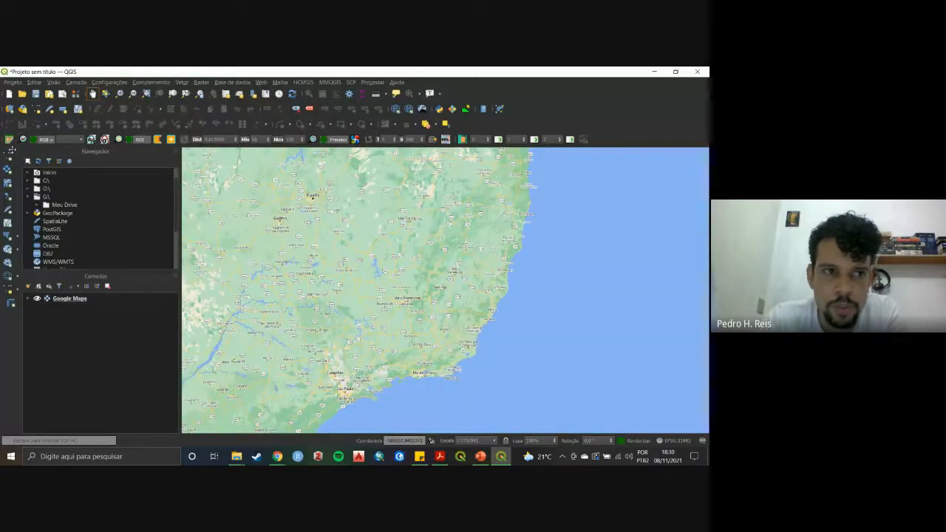
Show the list of panels and toolbars again and turn on the Base de dados toolbar.
right_click(378, 143)
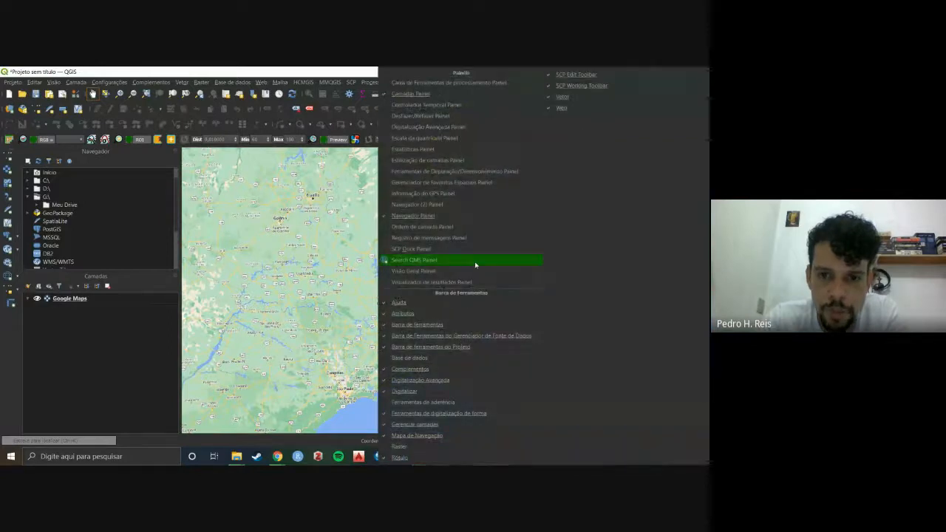
key("Escape")
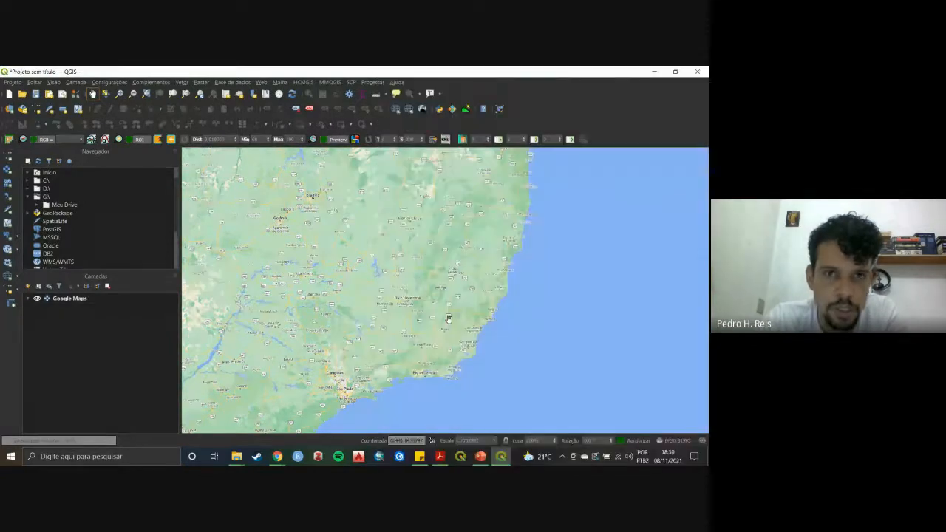
right_click(525, 126)
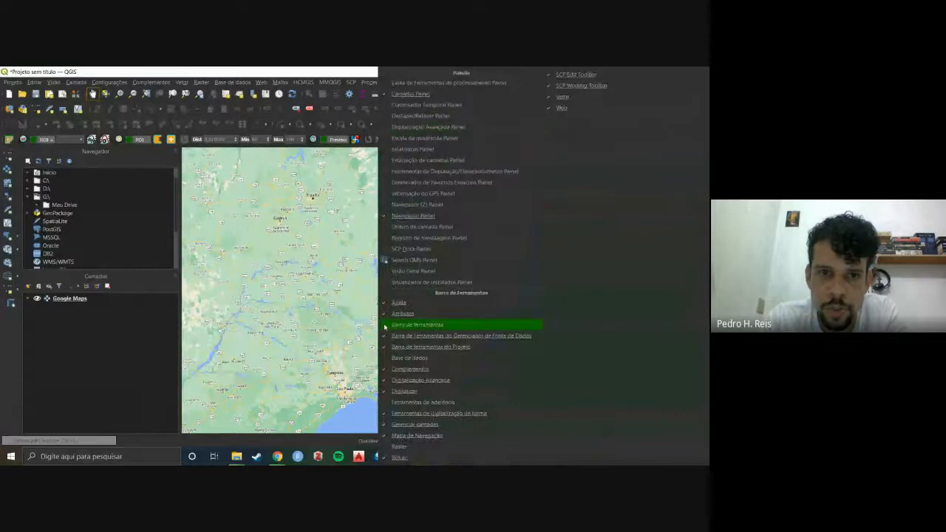
left_click(384, 326)
right_click(537, 123)
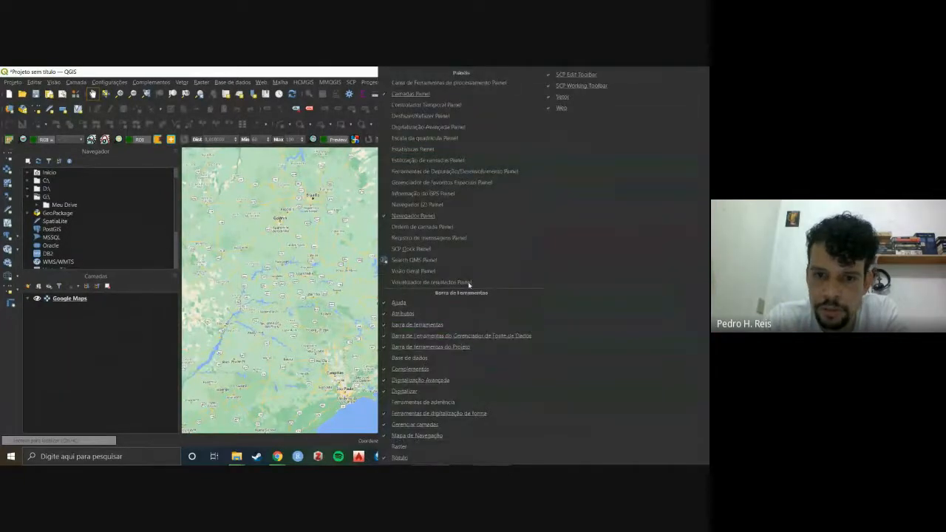
left_click(385, 360)
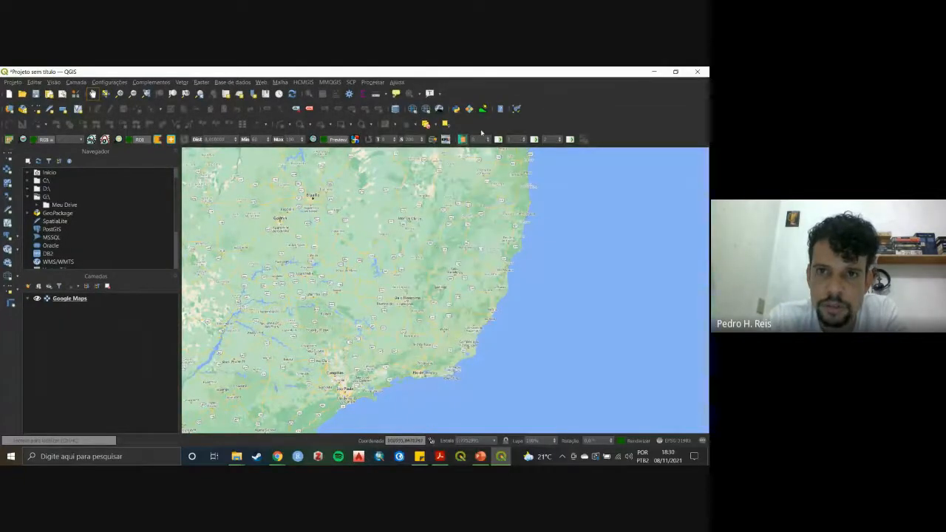
Hide the Complementos toolbar and restore it to demonstrate switching toolbars off and on.
right_click(517, 125)
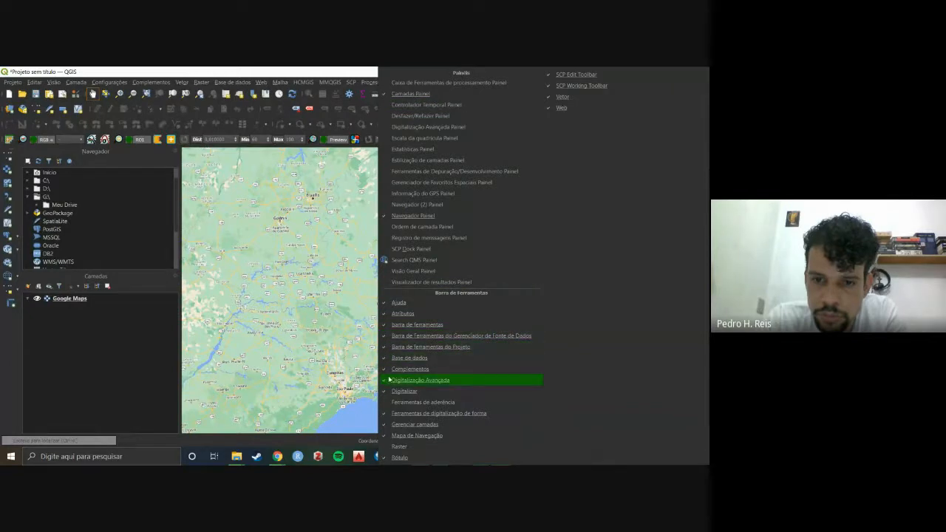
left_click(385, 370)
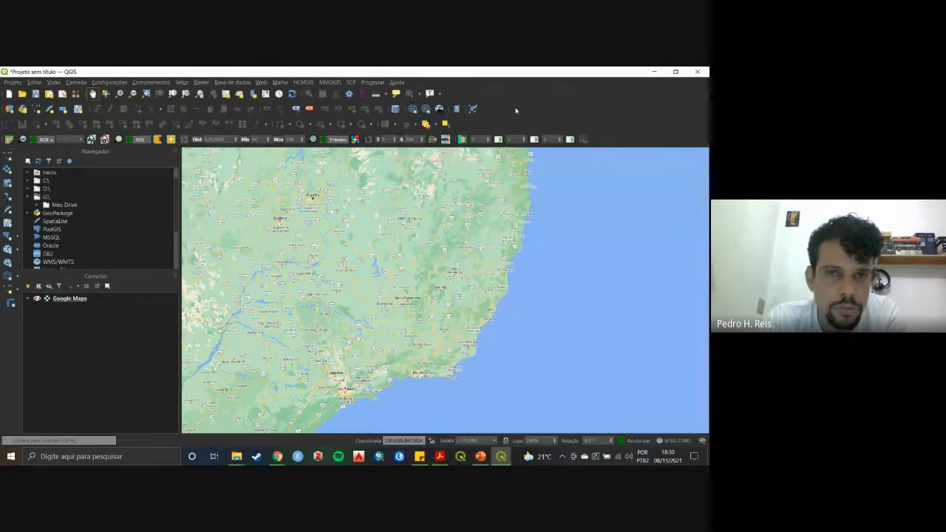
right_click(516, 110)
left_click(513, 150)
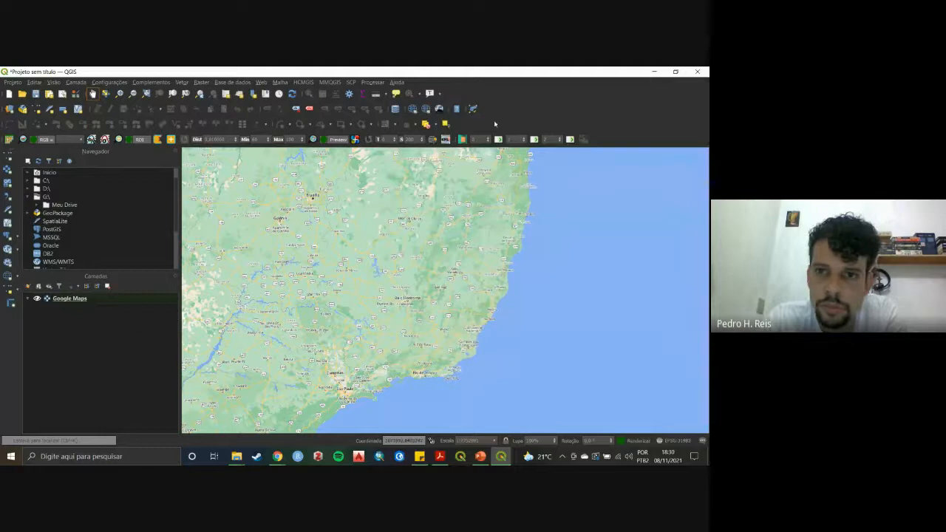
right_click(495, 124)
left_click(382, 369)
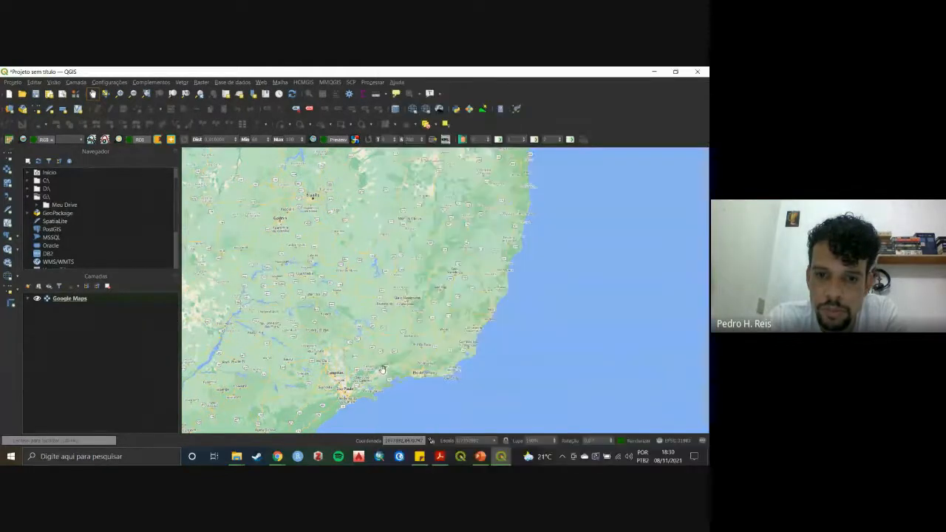
Show the NASA base maps offered by the map services plugin and zoom the map in on the Belo Horizonte region.
left_click_drag(11, 149, 9, 176)
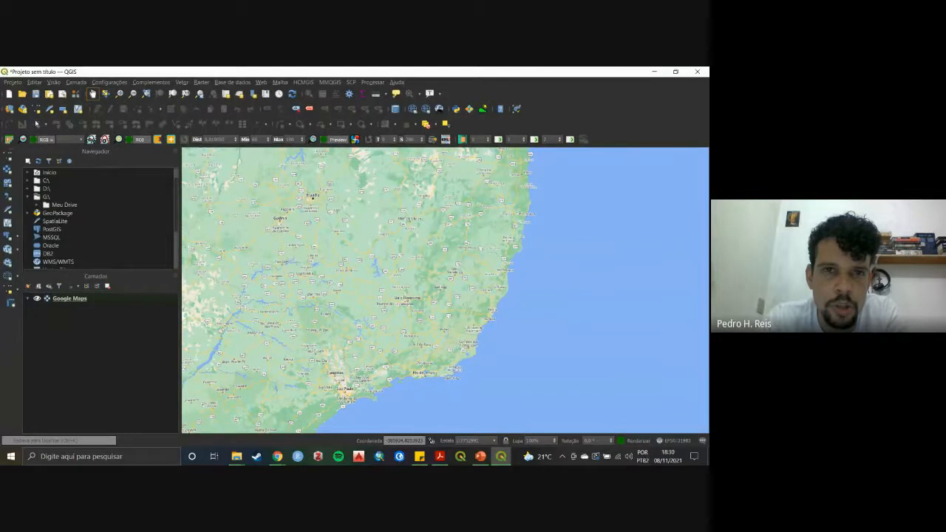
left_click(426, 112)
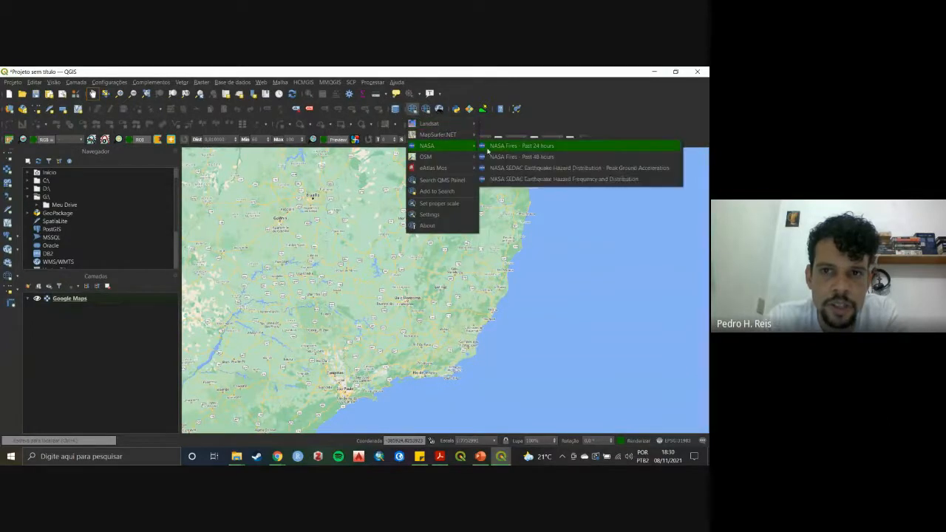
left_click(553, 111)
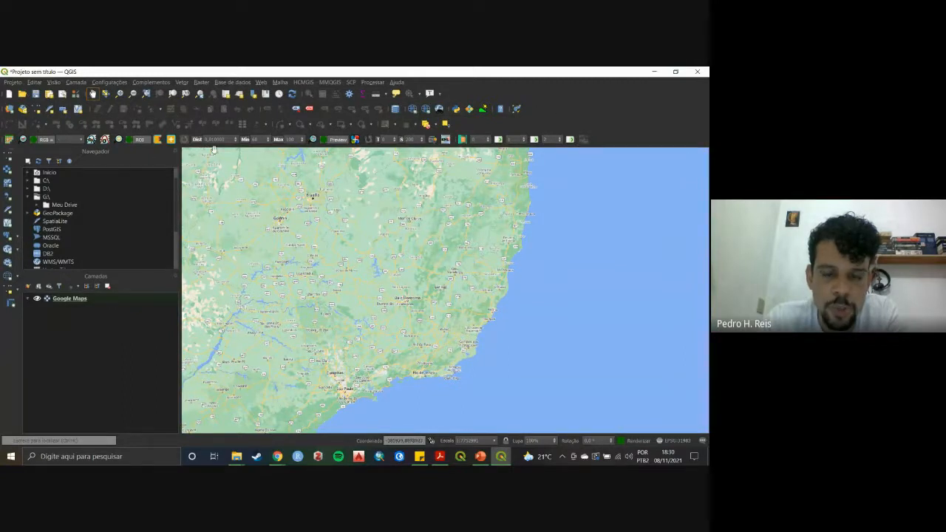
scroll(396, 281, "up", 3)
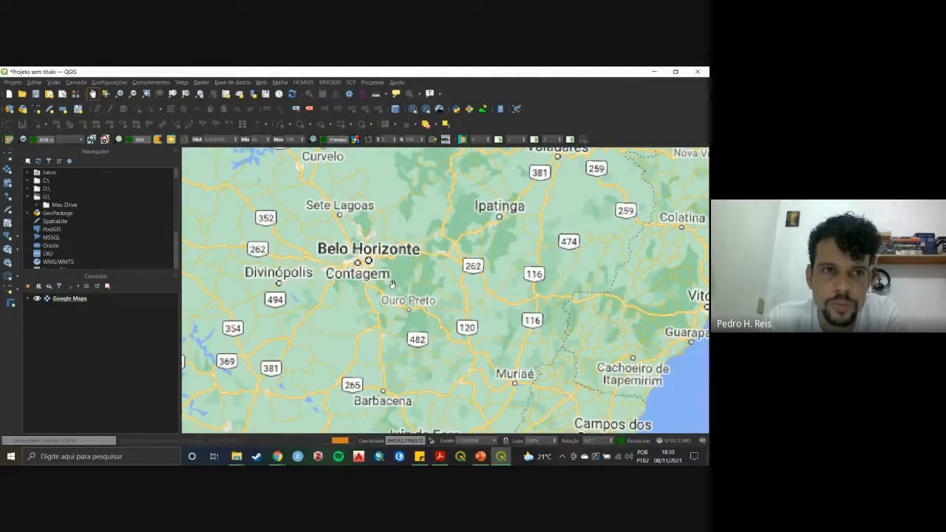
Open the plugin manager, enlarge its window and browse the list of all available plugins.
left_click(153, 83)
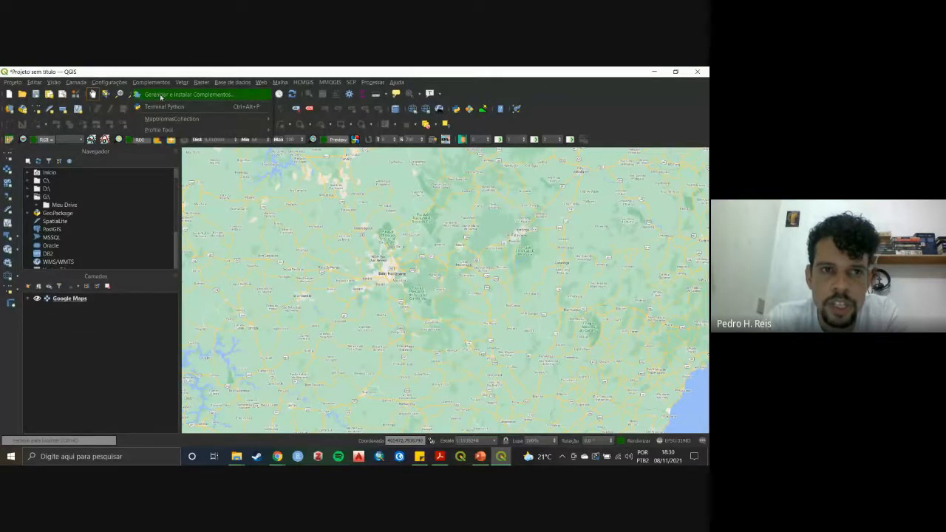
left_click(160, 96)
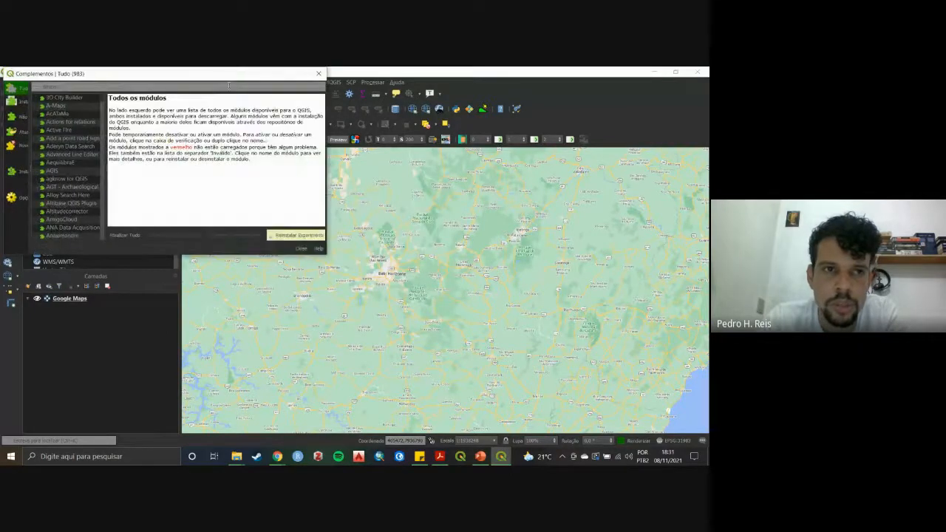
left_click_drag(229, 86, 325, 95)
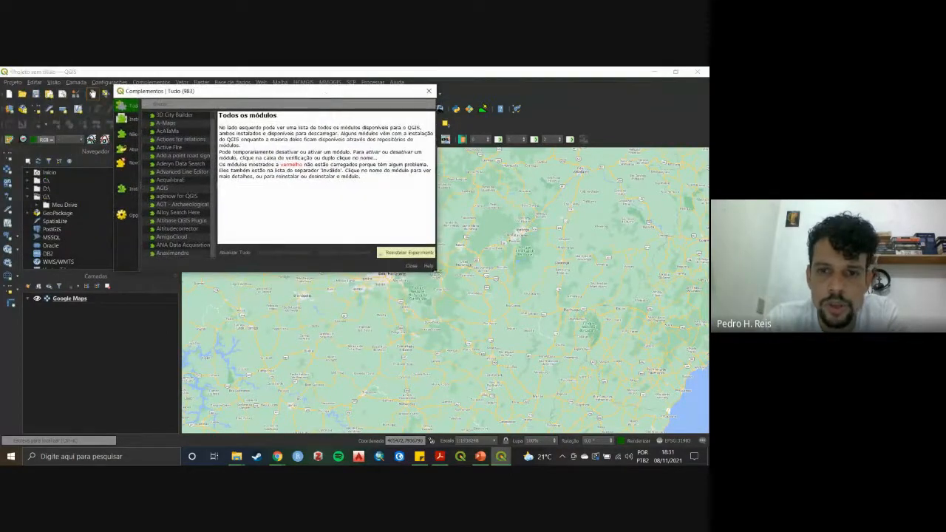
left_click_drag(435, 272, 640, 409)
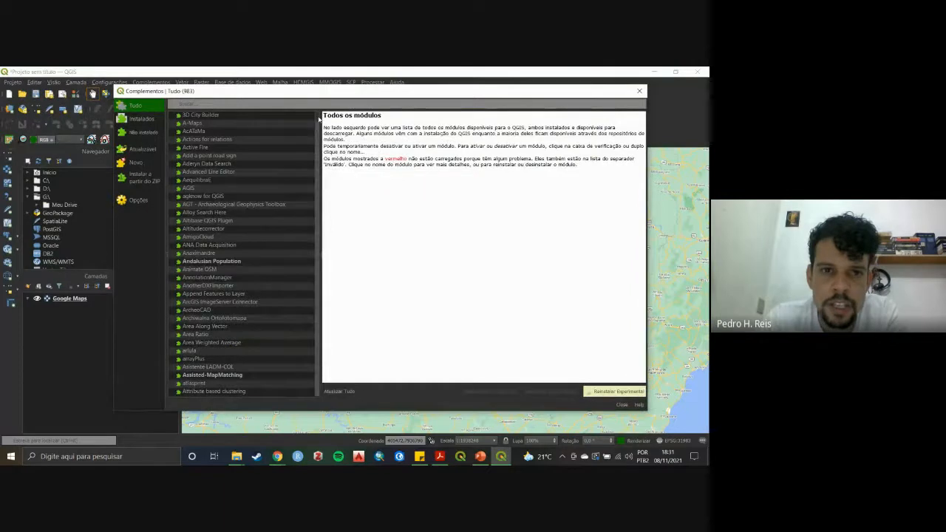
left_click_drag(320, 118, 320, 164)
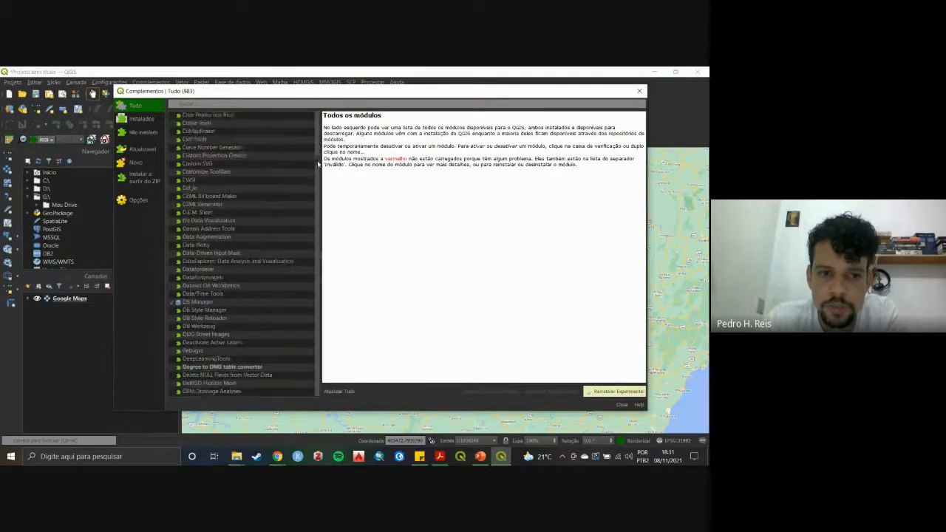
scroll(319, 164, "down", 1)
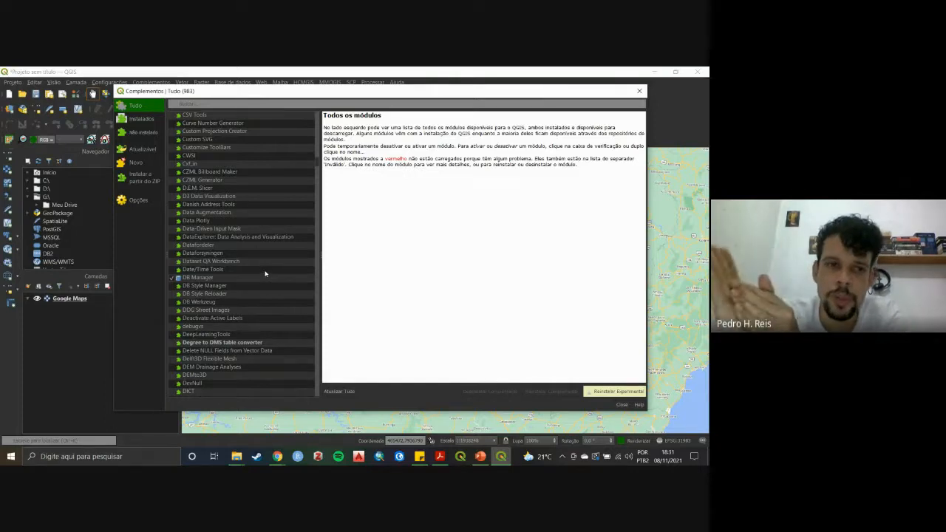
Show the option for installing a plugin from a ZIP file and return to the list of all plugins.
left_click(141, 178)
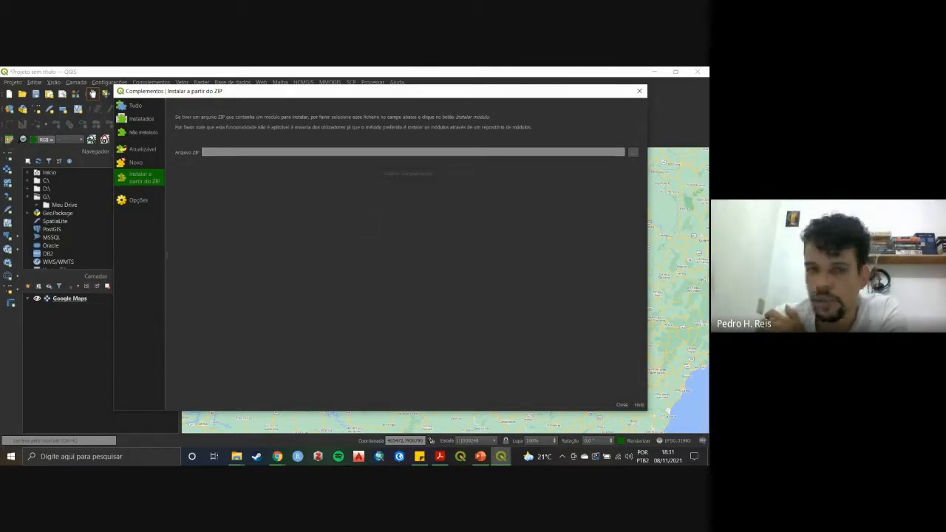
left_click(136, 106)
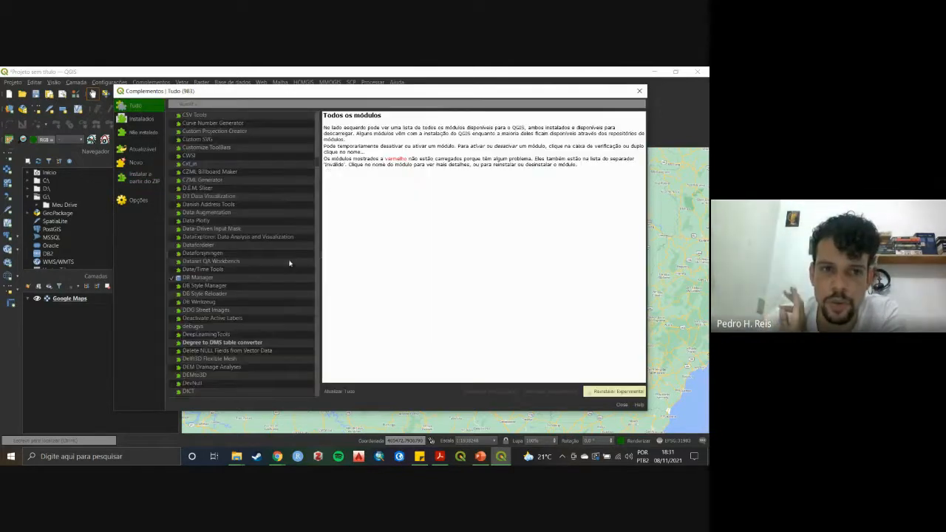
scroll(295, 273, "up", 10)
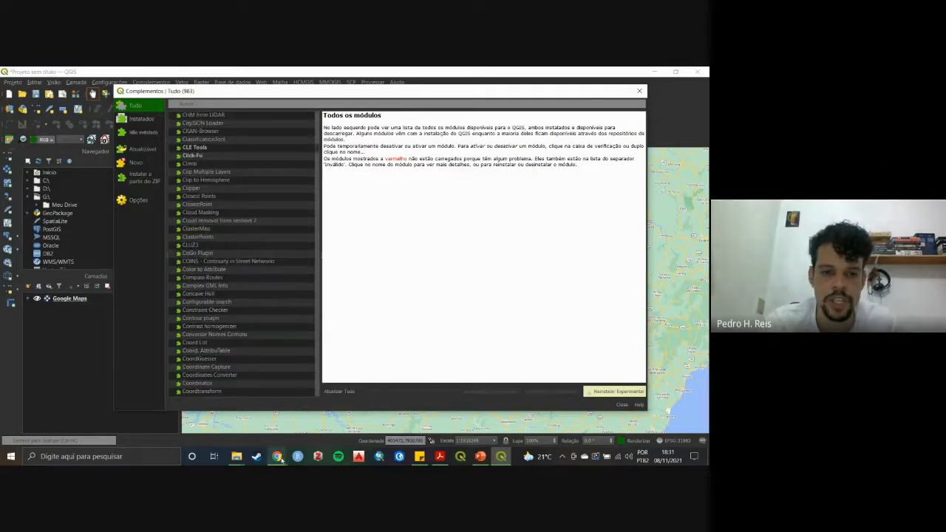
Switch to the browser, search for git hub in a new tab and open the GitHub website.
mouse_move(277, 456)
left_click(194, 386)
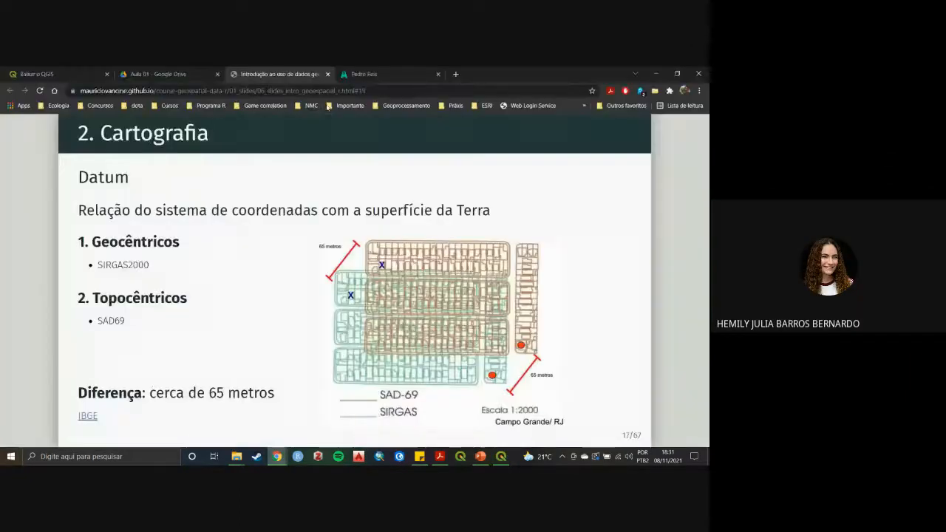
left_click(453, 74)
type("git")
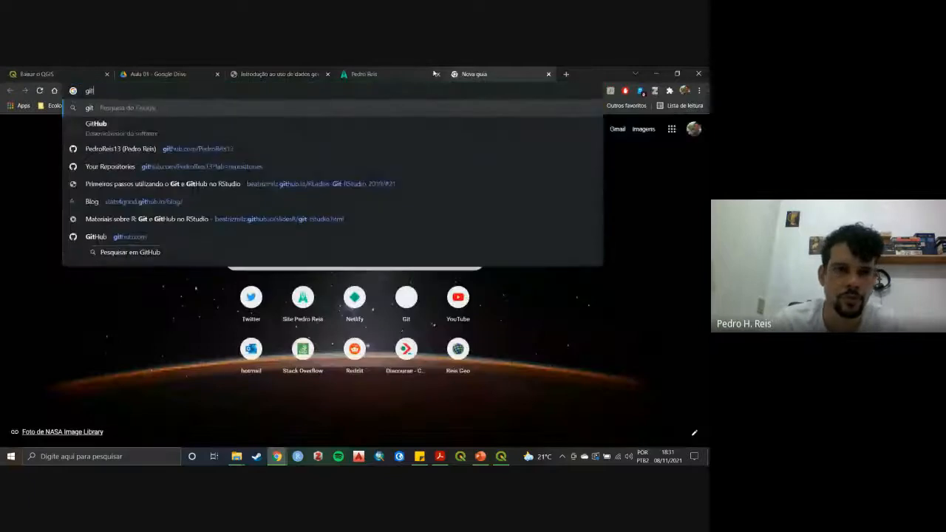
key("Return")
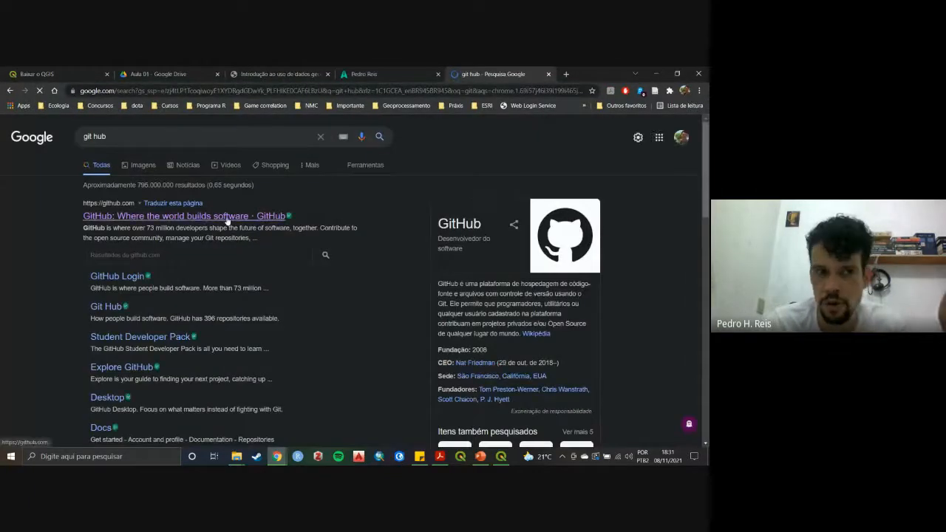
left_click(227, 217)
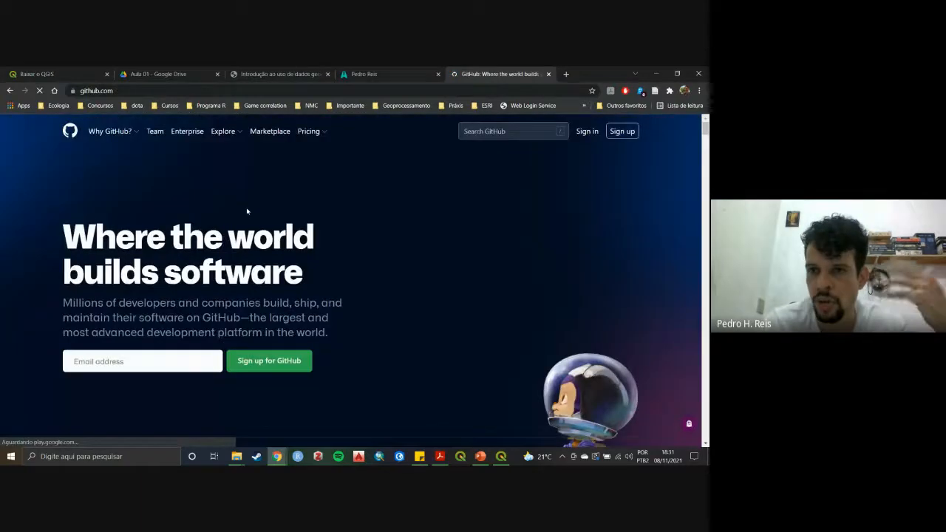
Show GitHub's sign-up page, sign in with the existing account and open the account menu.
left_click(623, 132)
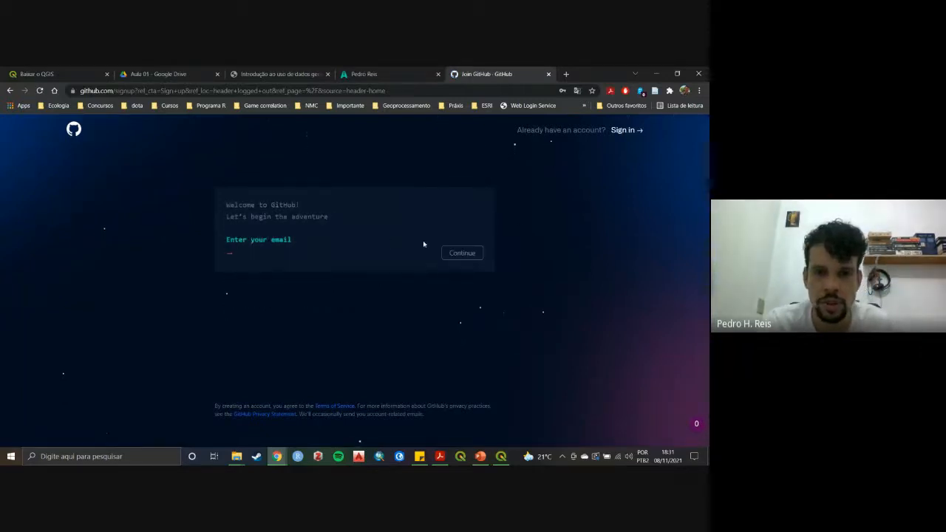
left_click(622, 130)
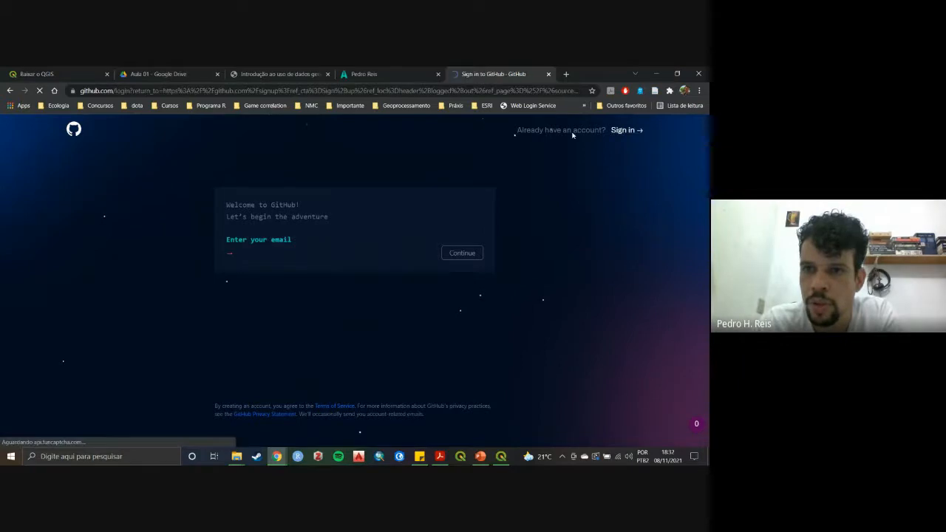
left_click(347, 276)
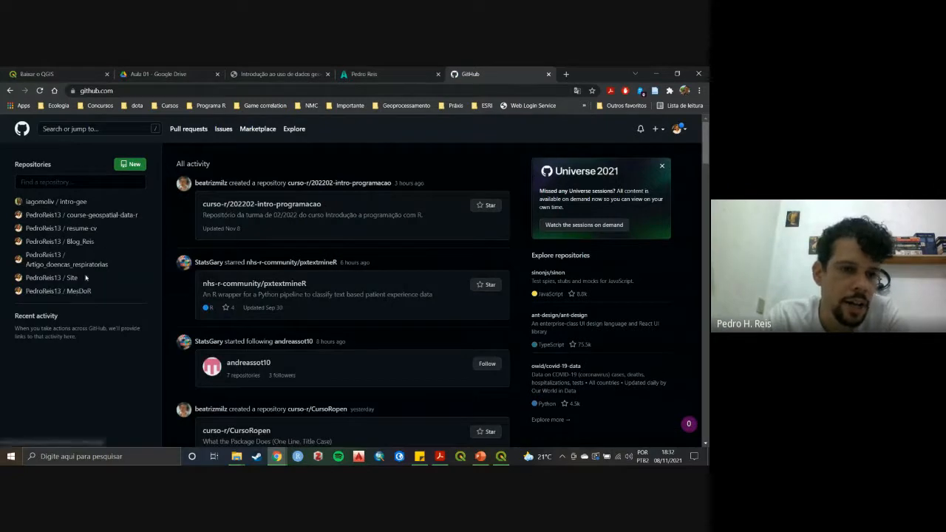
left_click(676, 131)
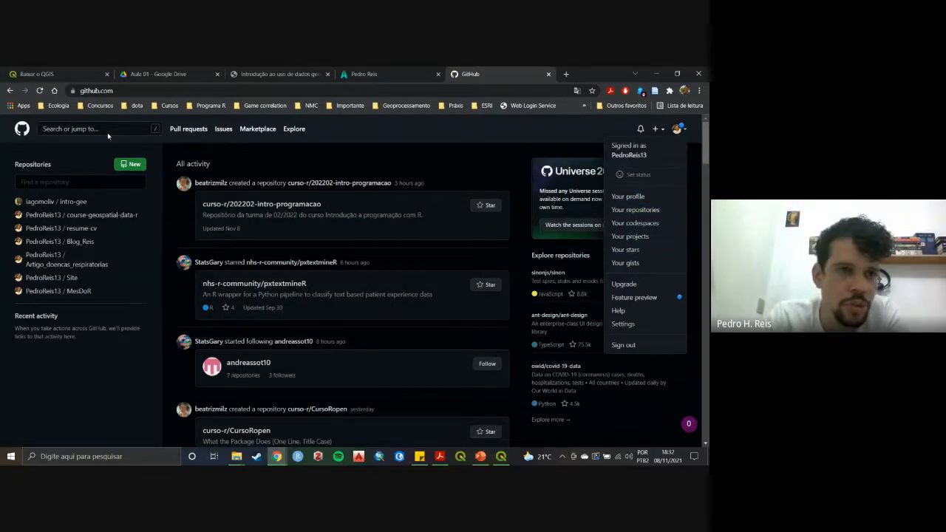
Open the intro-gee repository and look over its front page.
left_click(50, 205)
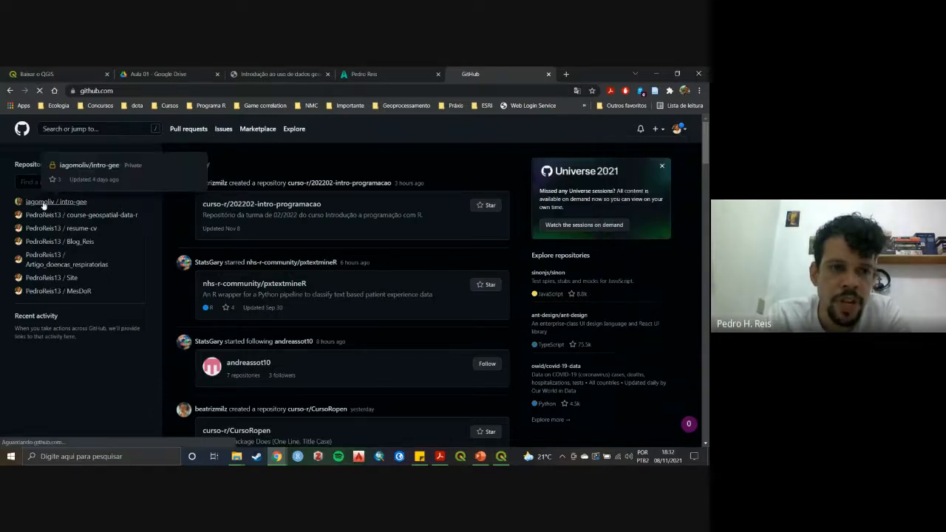
left_click(41, 207)
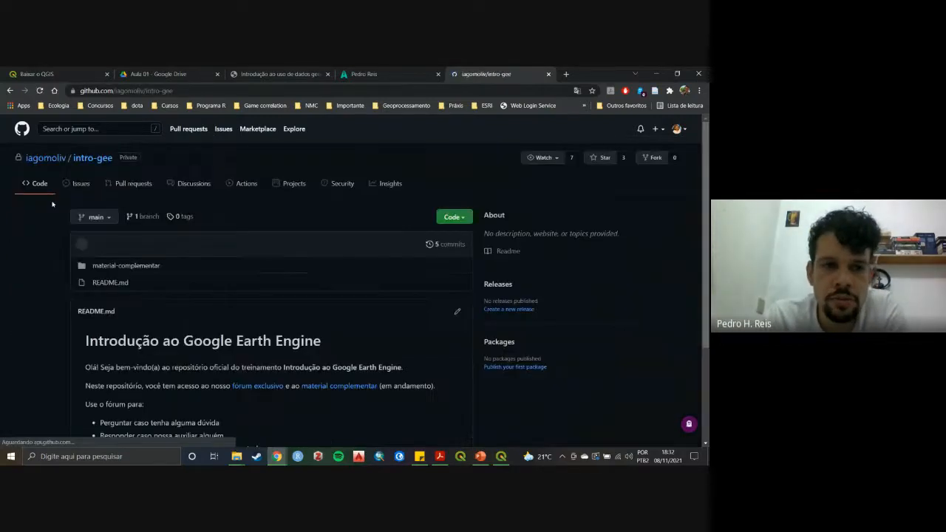
scroll(261, 238, "down", 3)
scroll(249, 272, "up", 3)
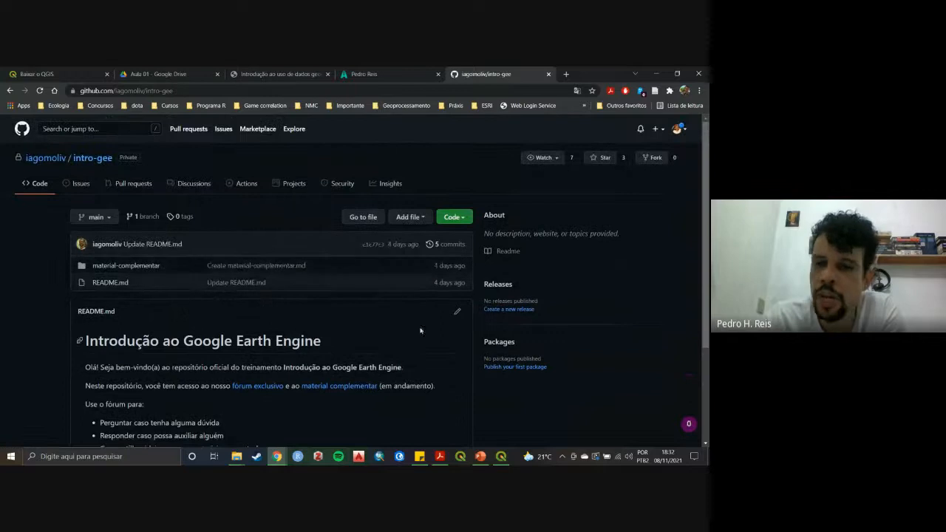
scroll(236, 275, "down", 2)
scroll(232, 280, "up", 2)
scroll(231, 281, "up", 1)
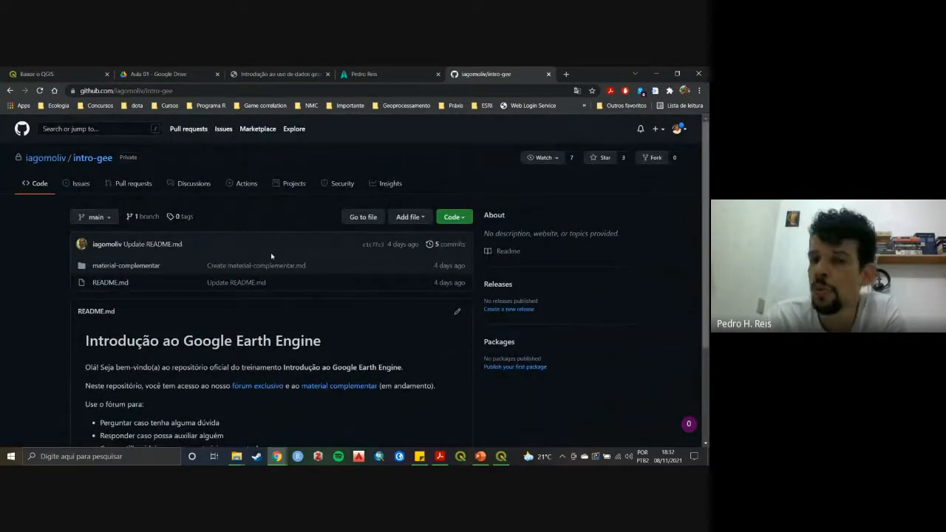
Examine the intro-gee README, highlighting its text from the title through the list of forum uses.
left_click(414, 218)
left_click(429, 246)
scroll(425, 262, "down", 3)
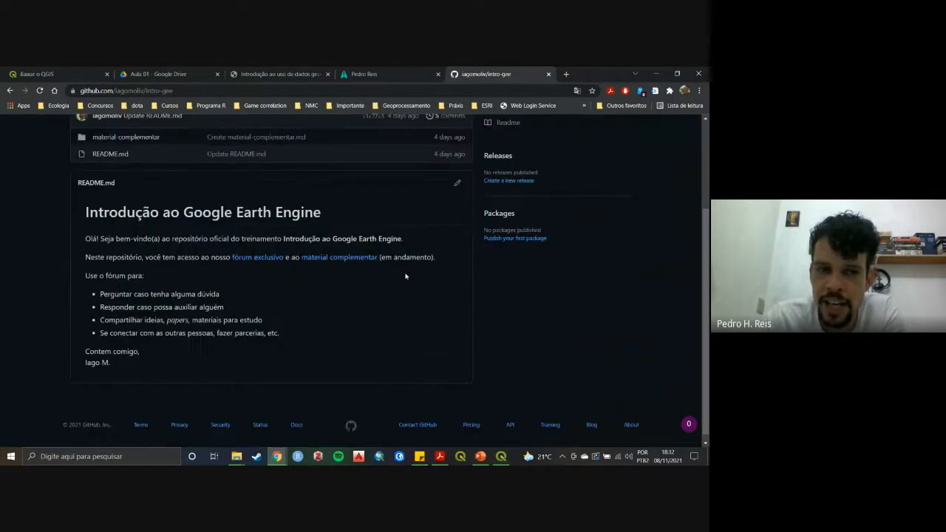
left_click_drag(101, 205, 352, 345)
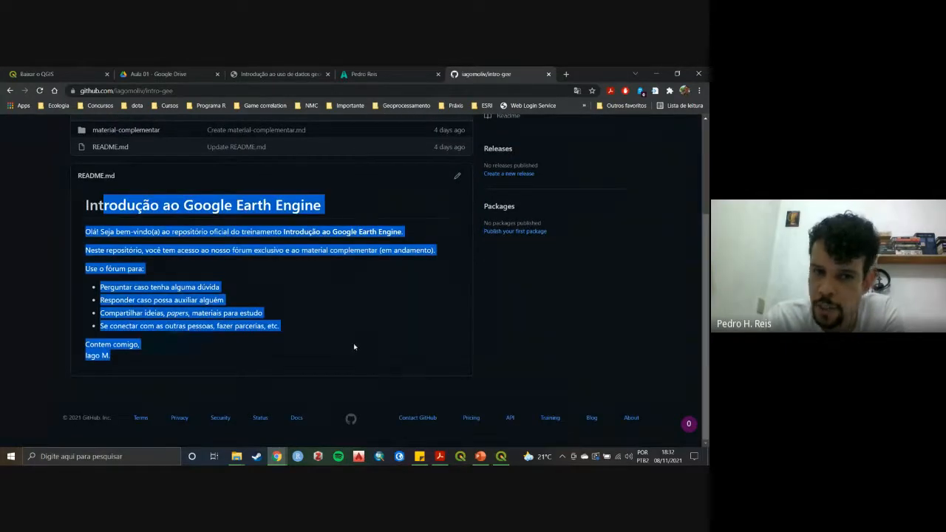
left_click(348, 340)
left_click_drag(142, 205, 353, 306)
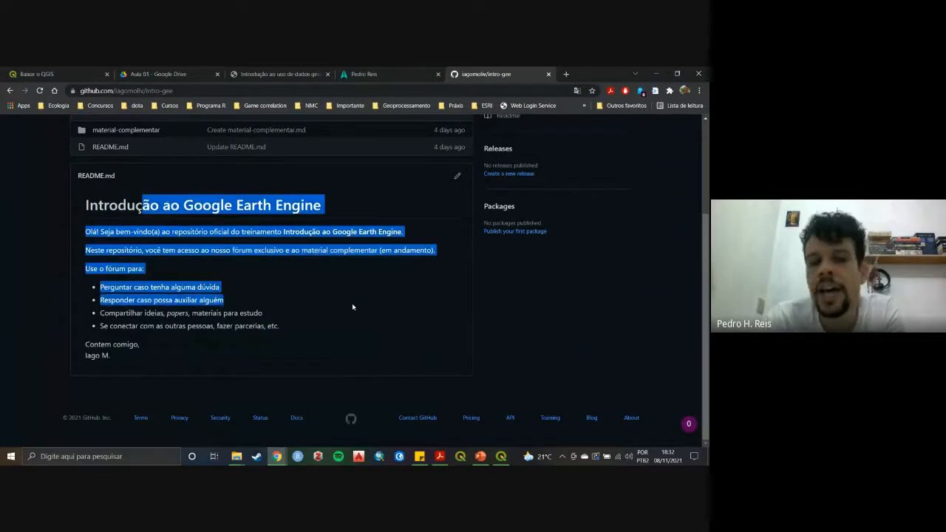
left_click(304, 312)
scroll(298, 217, "up", 3)
Search the intro-gee repository for microdatus.
left_click(117, 131)
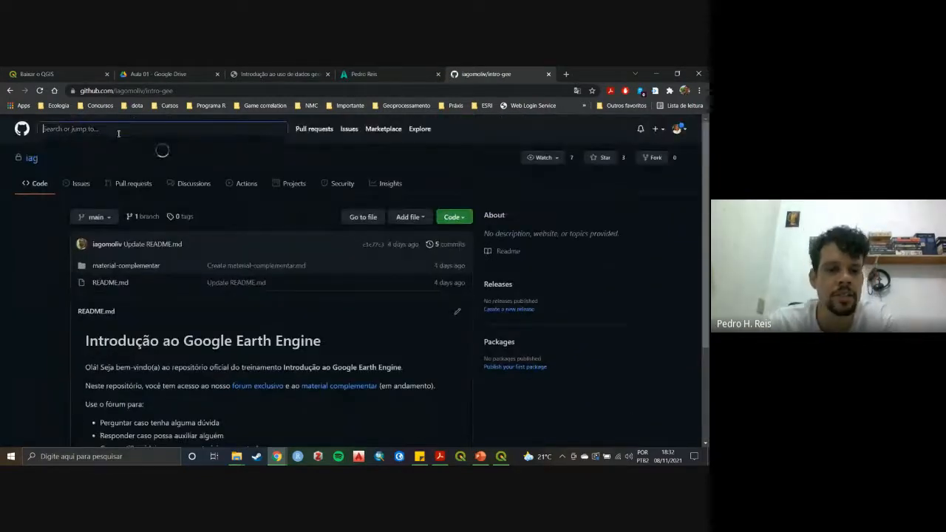
type("microda")
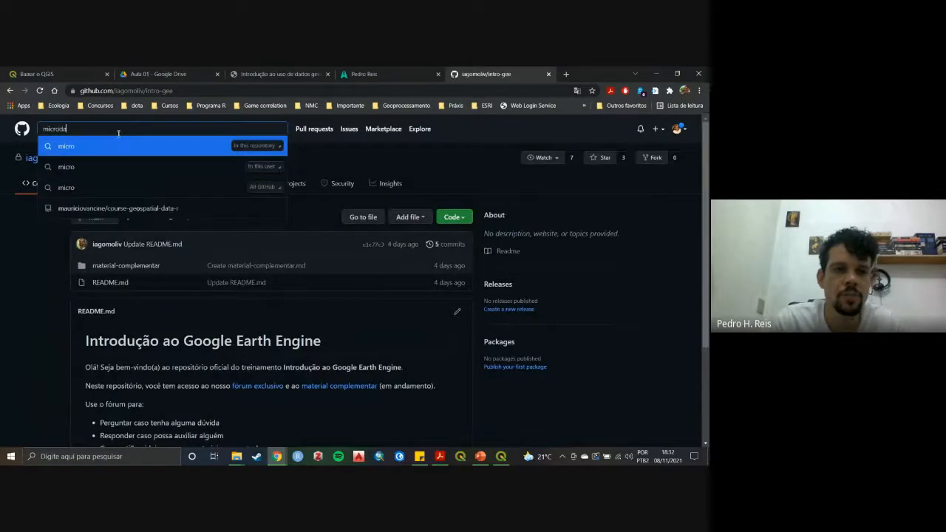
type("tus")
key("Return")
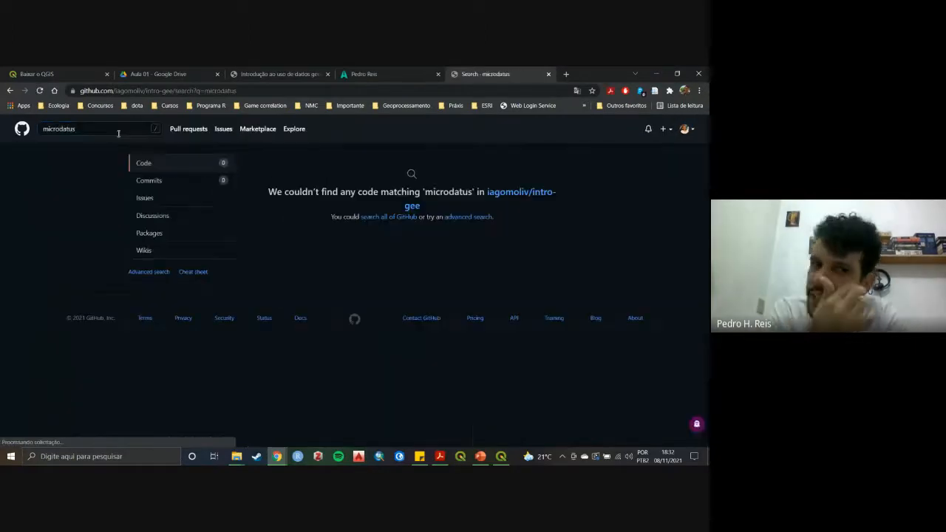
left_click(118, 133)
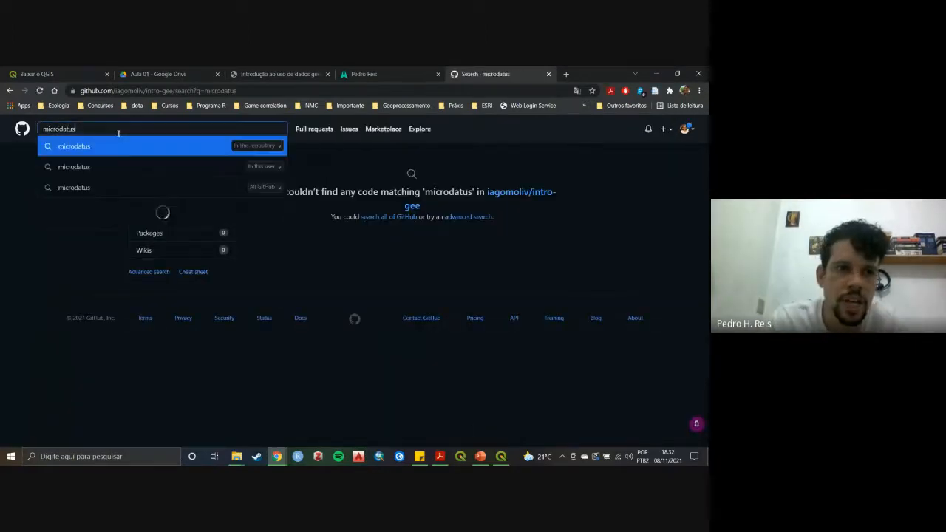
left_click(104, 146)
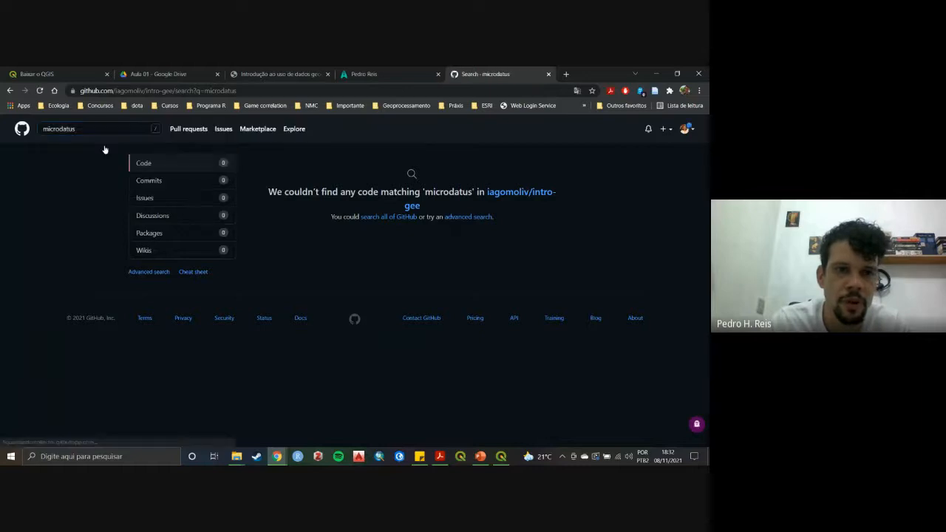
Replace the search term with sus and search the intro-gee repository for it.
left_click(95, 126)
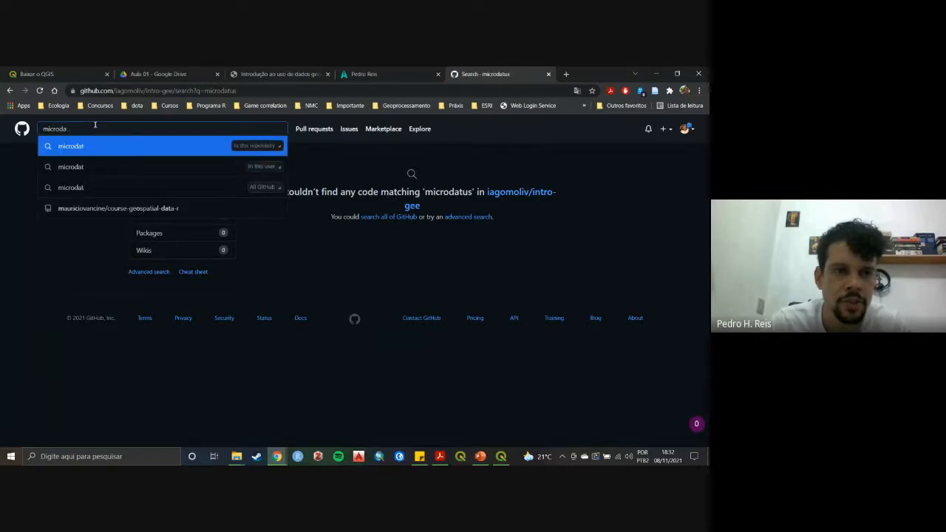
key("BackSpace")
key("BackSpace")
key("BackSpace")
key("BackSpace")
key("BackSpace")
key("BackSpace")
key("BackSpace")
type("sus")
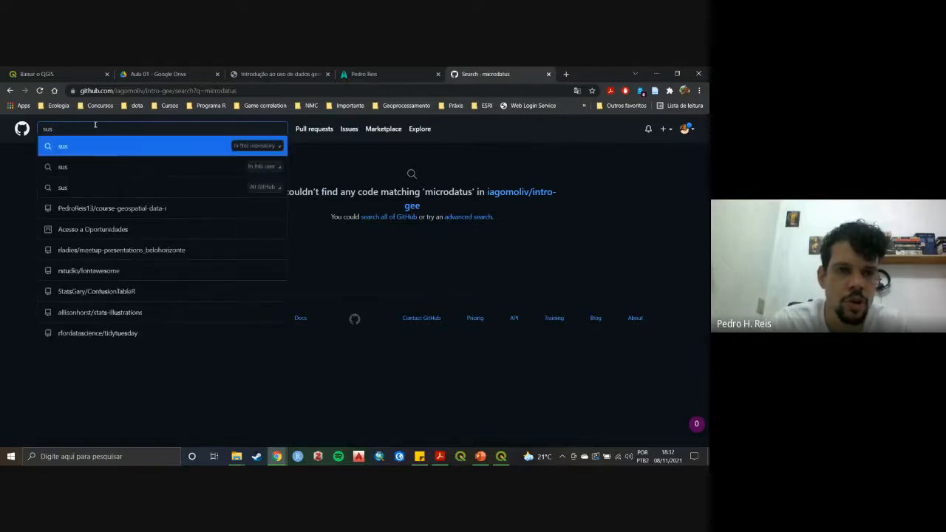
left_click(98, 145)
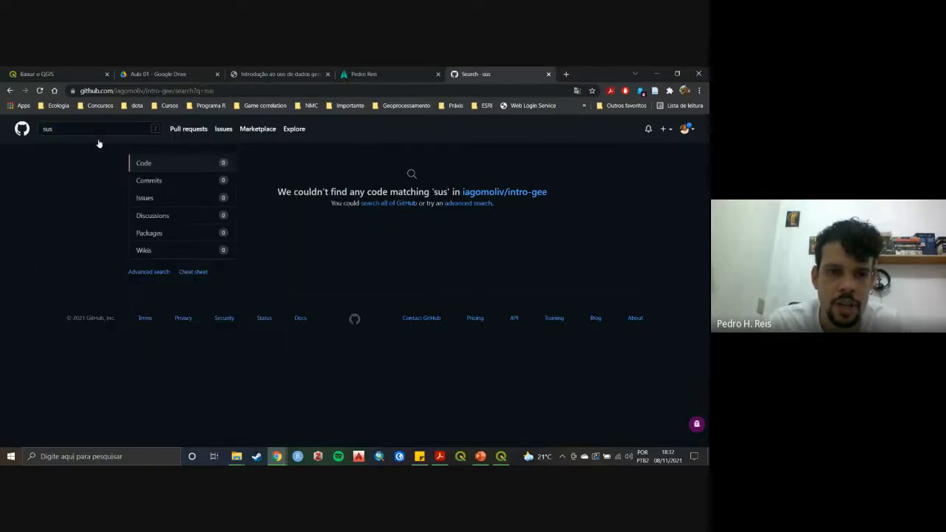
left_click(81, 131)
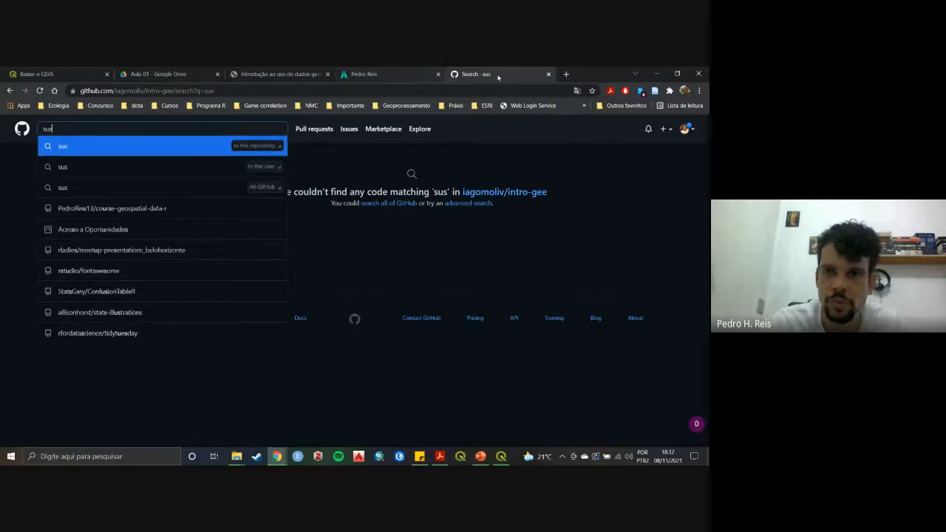
Use the personal website's browser tab to search Google for microdata github and browse the results.
left_click(396, 74)
left_click(395, 89)
type("microdatus")
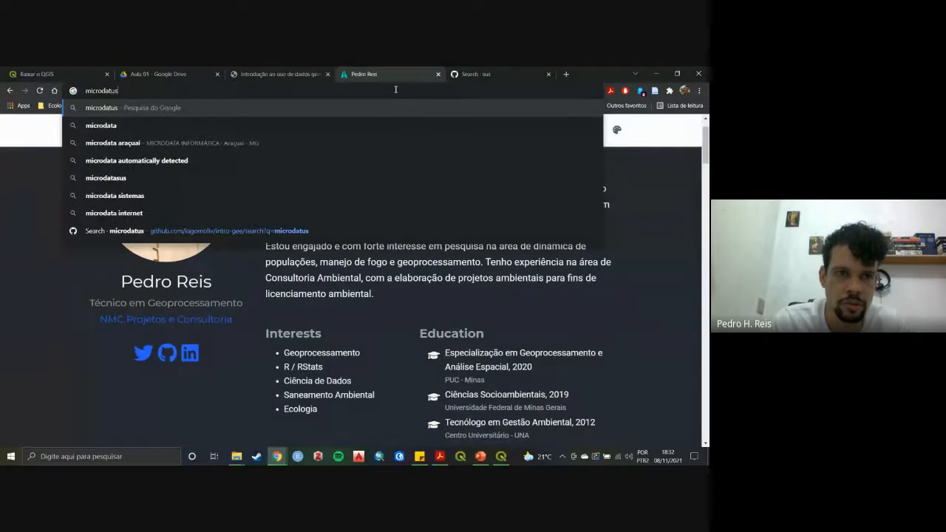
type(" git")
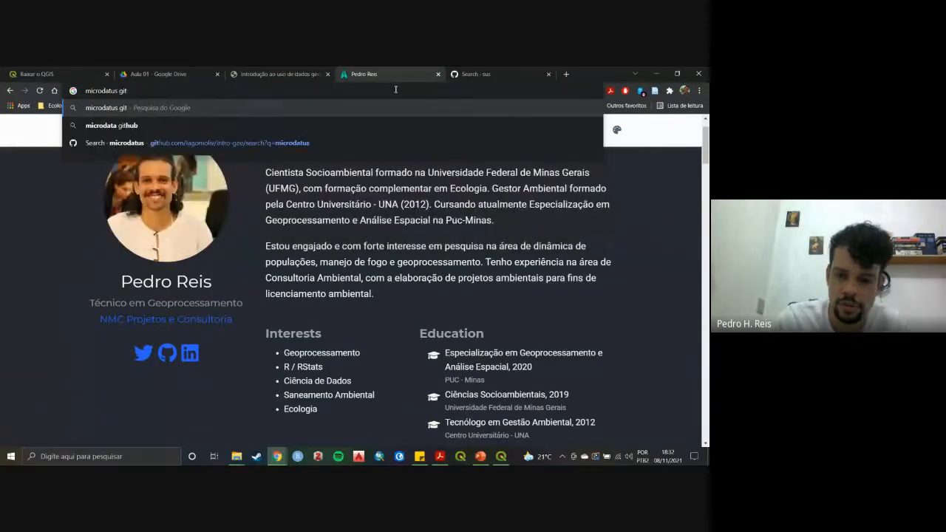
key("Down")
key("Return")
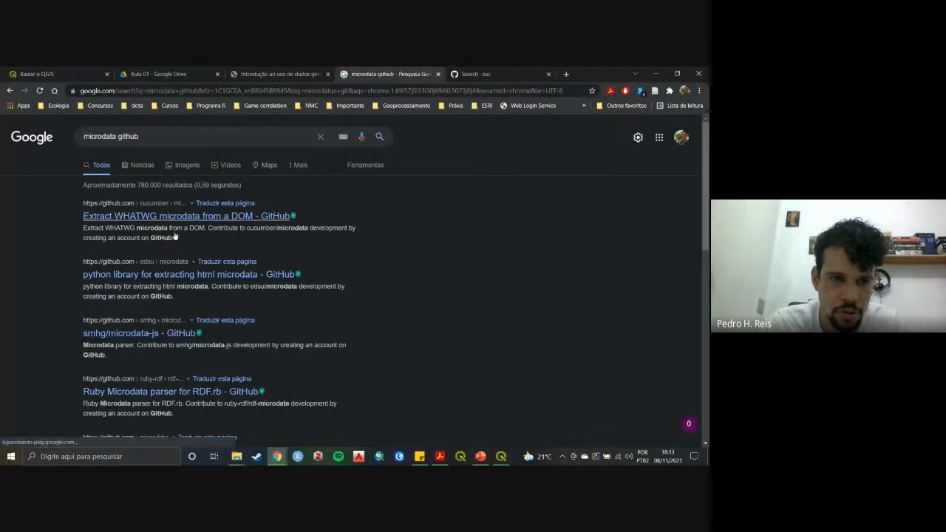
scroll(199, 307, "down", 3)
scroll(199, 307, "down", 3)
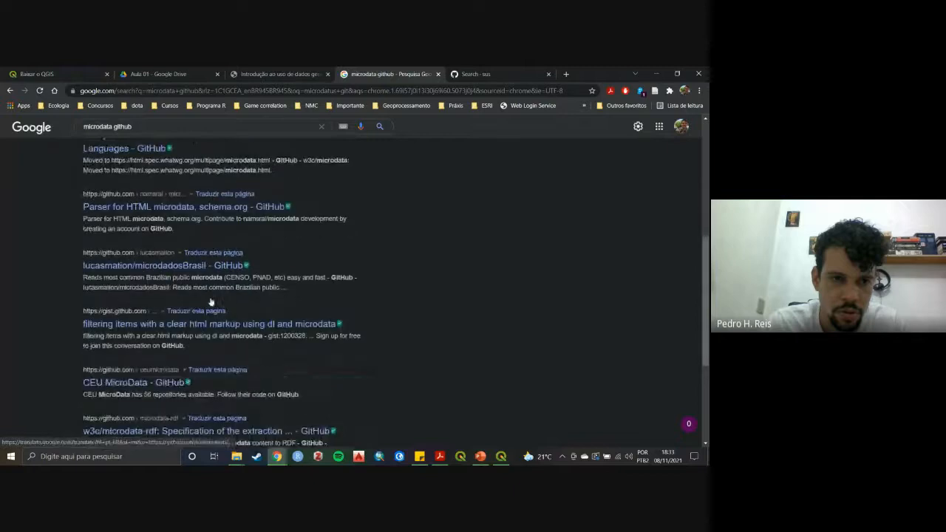
scroll(207, 326, "up", 7)
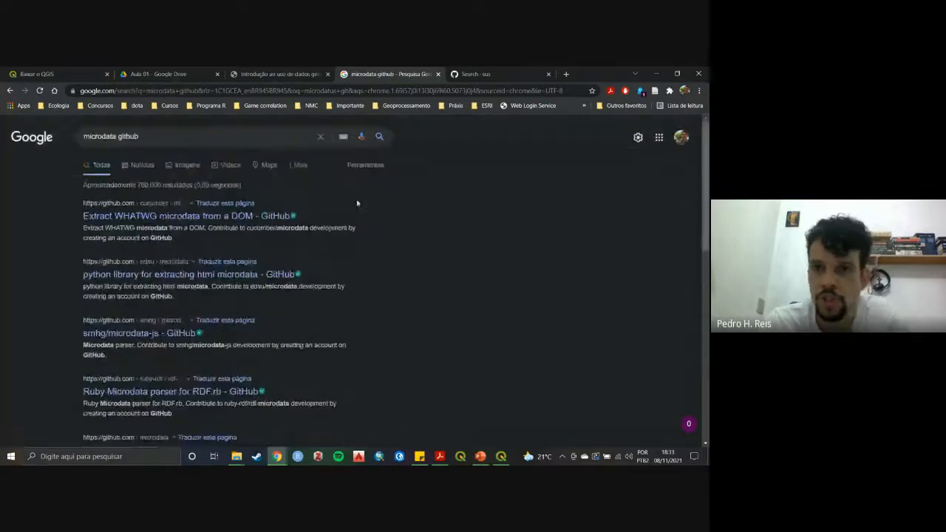
Return to the GitHub tab, go back to the intro-gee repository page and review its README.
left_click(470, 75)
left_click(398, 158)
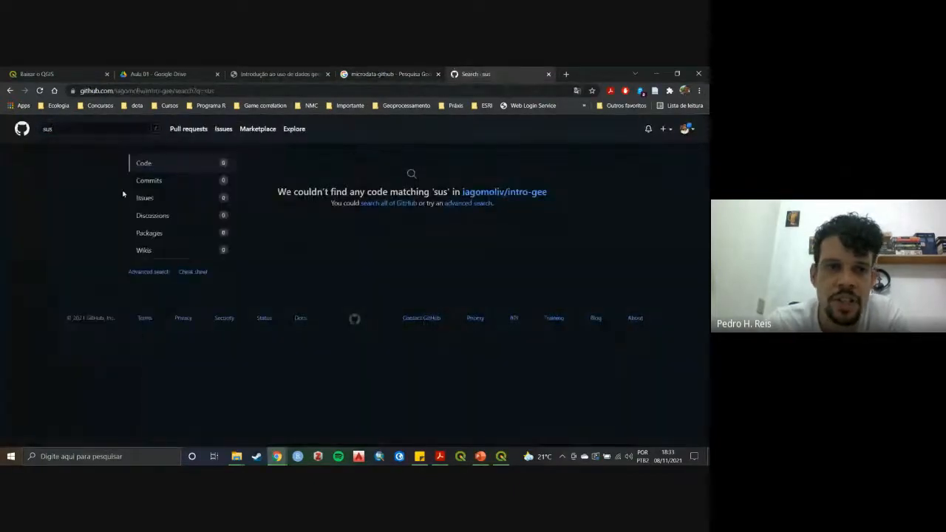
left_click(10, 90)
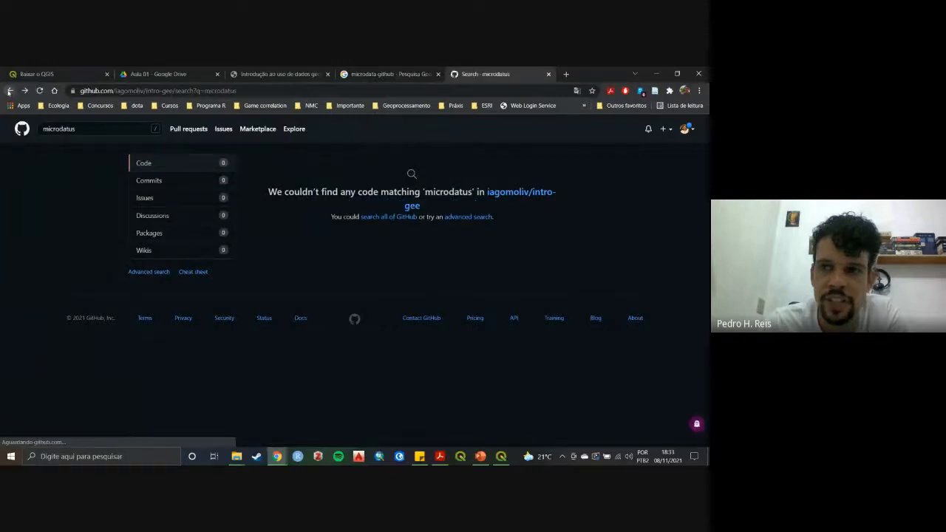
left_click(9, 91)
scroll(281, 340, "down", 3)
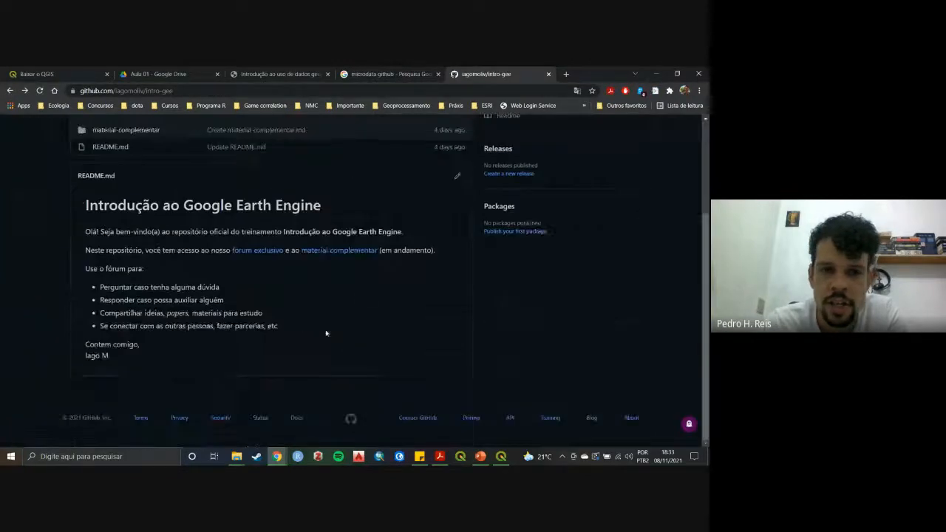
scroll(370, 266, "up", 3)
scroll(296, 364, "down", 3)
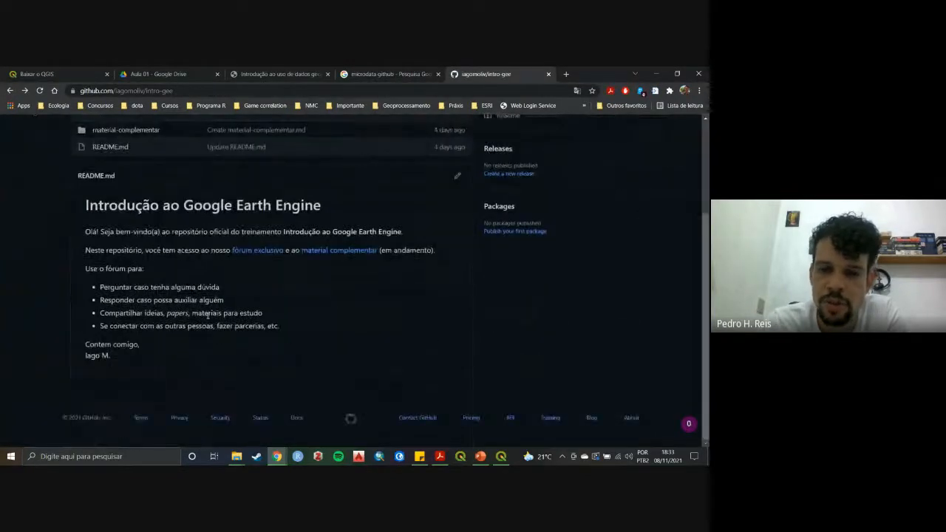
Switch to QGIS to show the plugin manager's install-from-ZIP option, and return to the repository page in the browser.
left_click(501, 456)
left_click(155, 182)
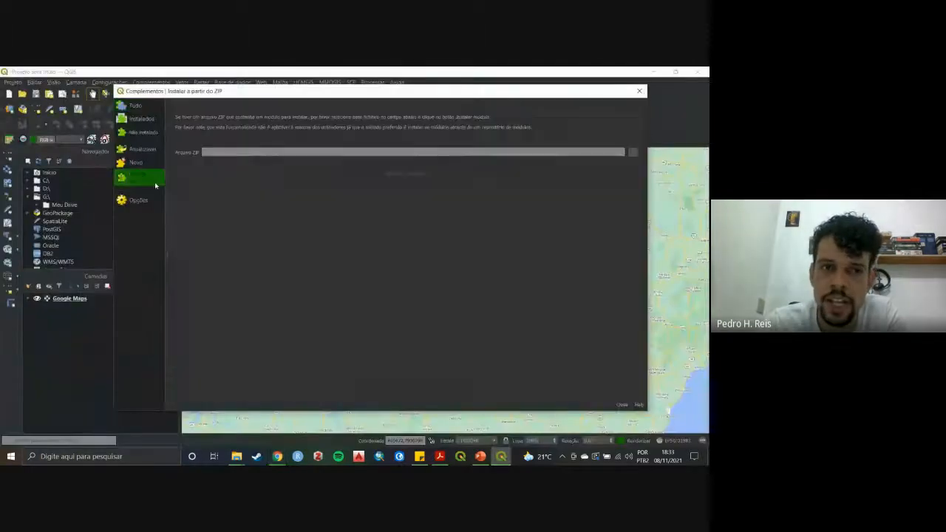
key("alt+Tab")
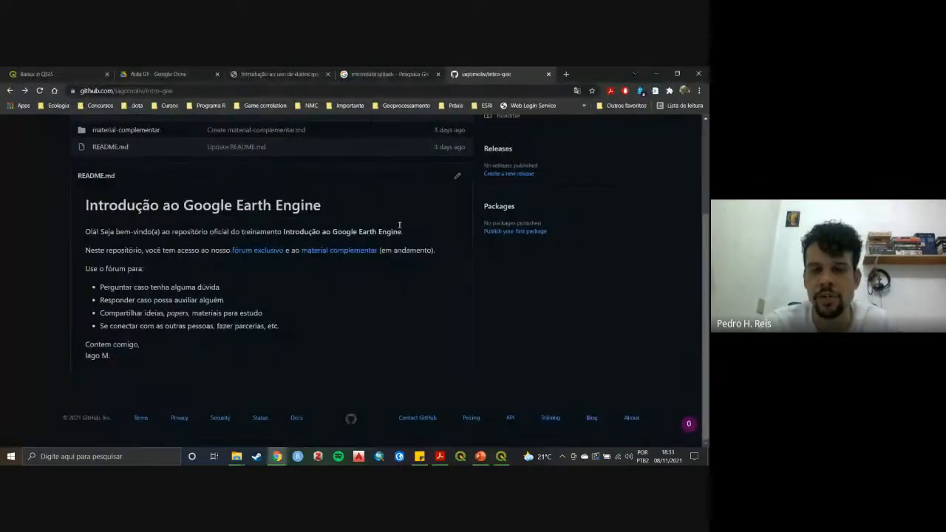
scroll(397, 283, "up", 3)
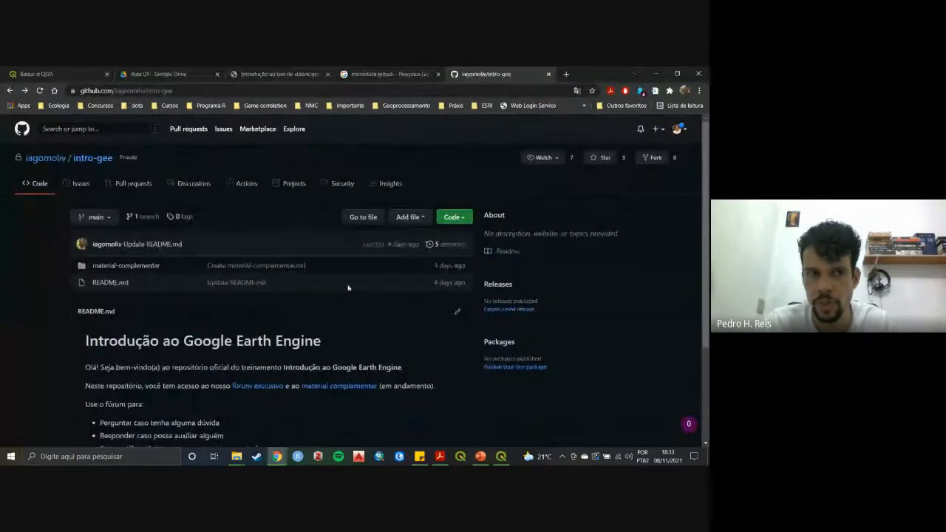
Switch back to QGIS and show the beginning of the list of all available plugins.
key("alt+Tab")
left_click(150, 107)
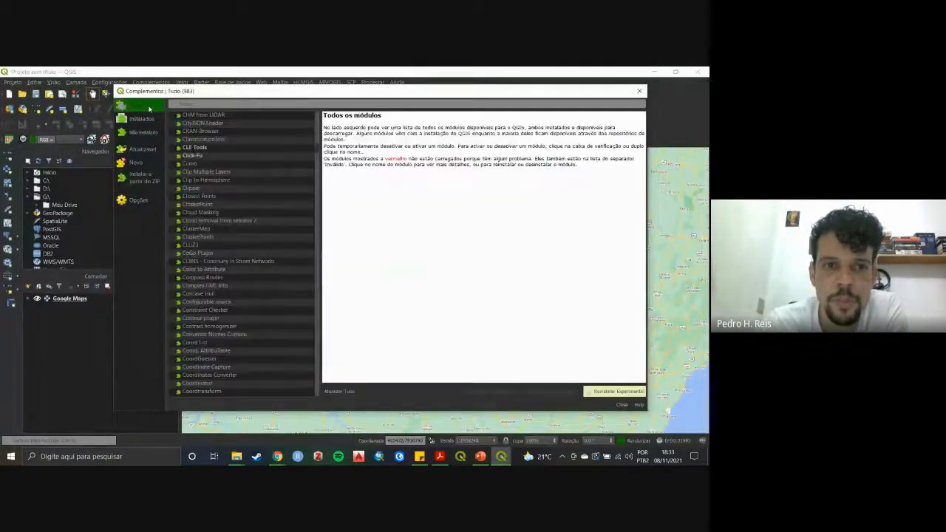
scroll(261, 263, "up", 5)
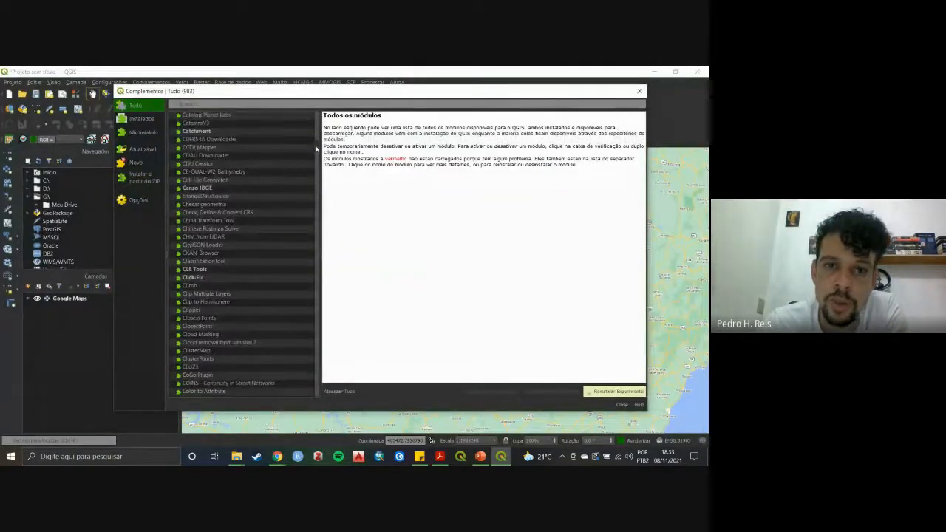
left_click_drag(316, 150, 337, 117)
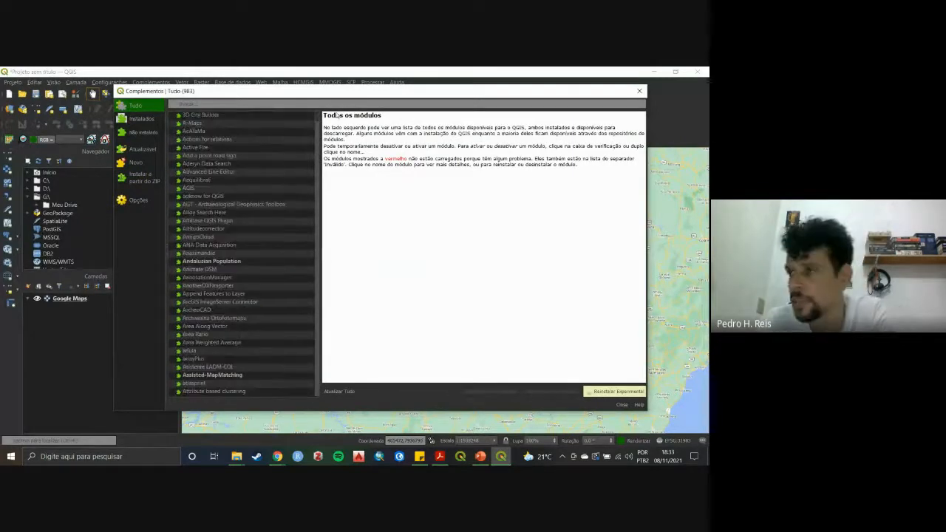
Find the HCMGIS plugin by searching for hcm, upgrade it, and clear the search to show all plugins again.
left_click(206, 104)
type("hcm")
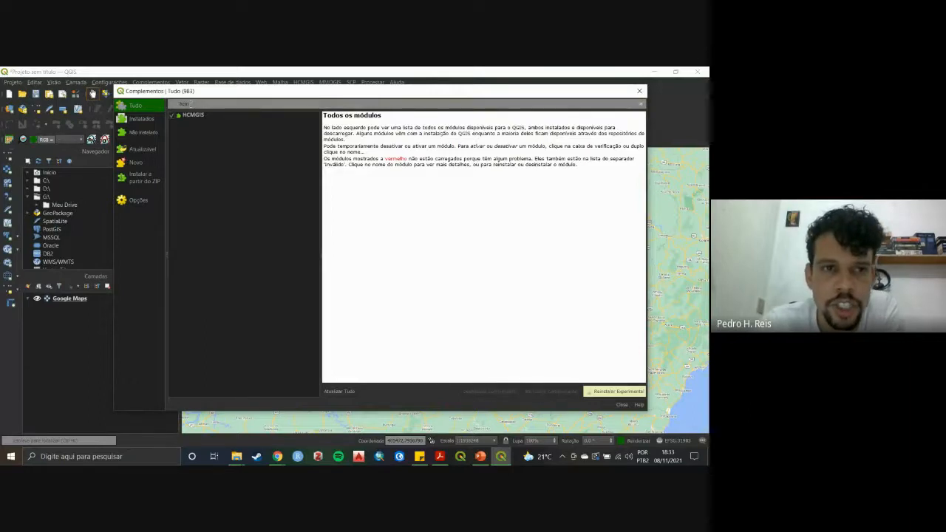
left_click(194, 115)
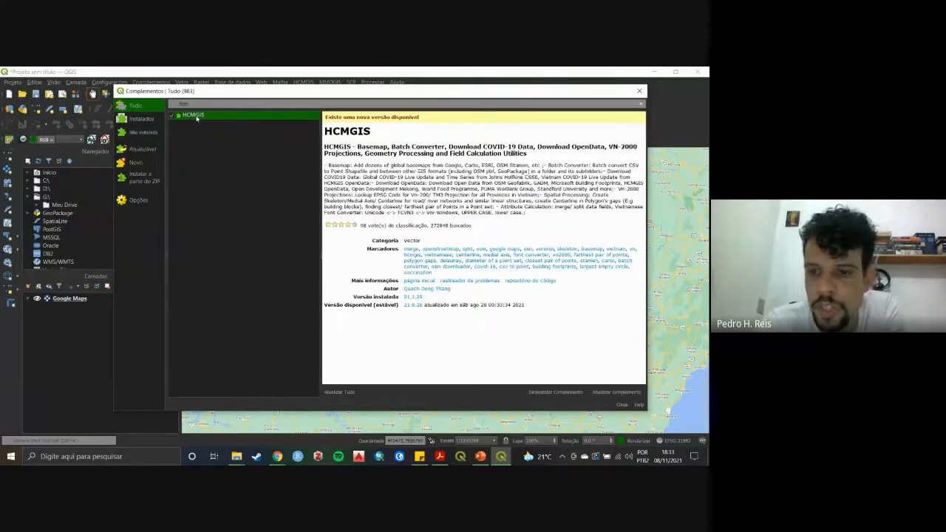
left_click(615, 392)
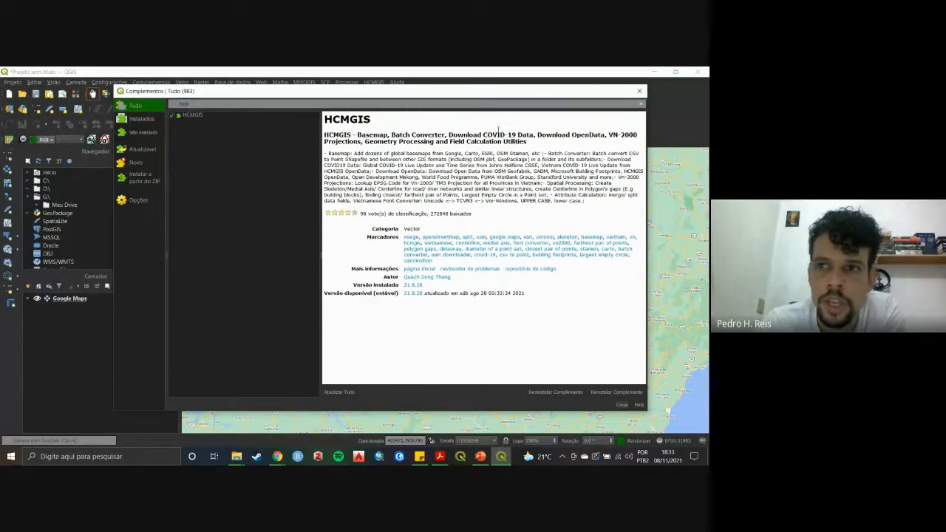
left_click(639, 104)
scroll(260, 245, "down", 2)
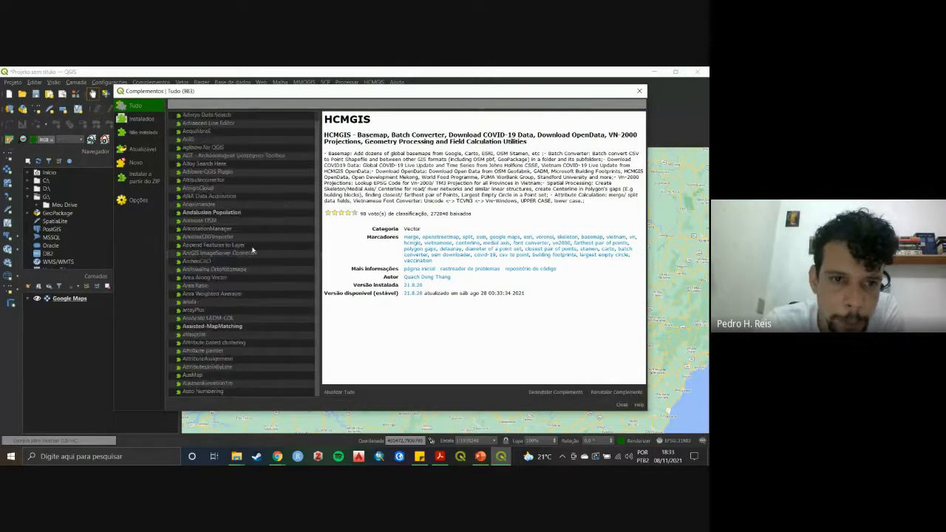
Install the Area Ratio plugin from the list of all plugins and close the plugin manager.
left_click(205, 285)
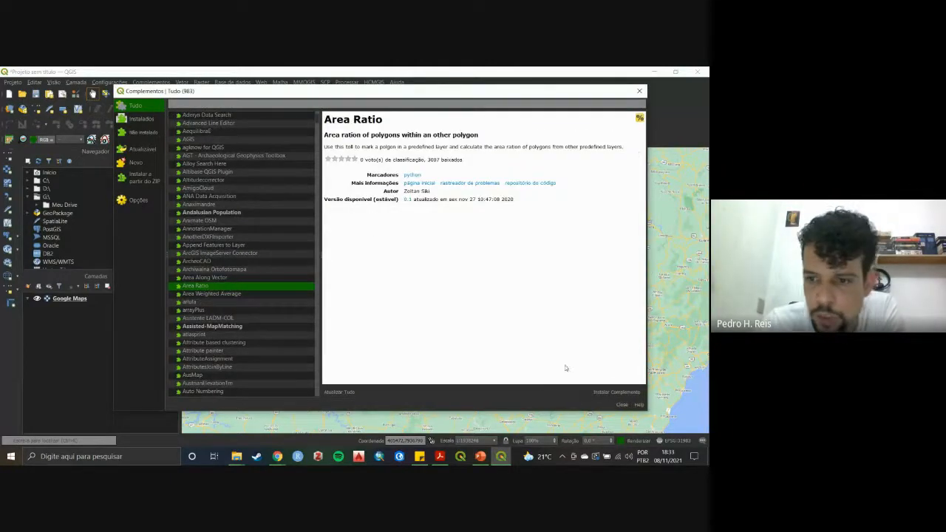
left_click(617, 391)
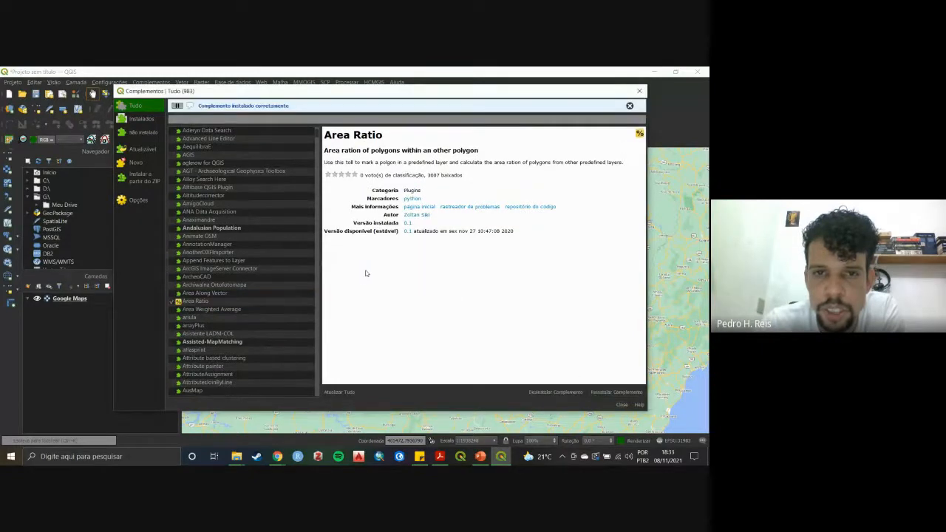
left_click_drag(353, 94, 315, 158)
left_click(601, 158)
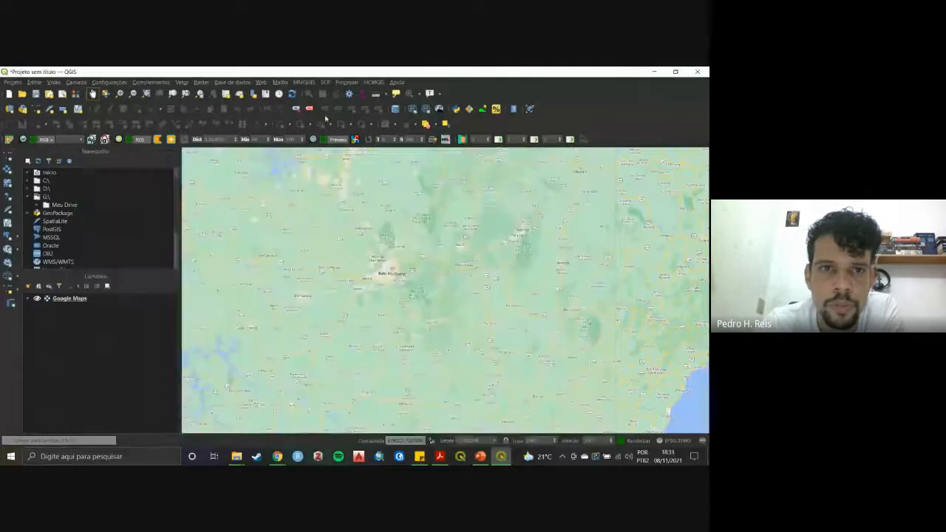
Show the command that the Area Ratio plugin has added among the installed plugins' commands.
left_click(155, 82)
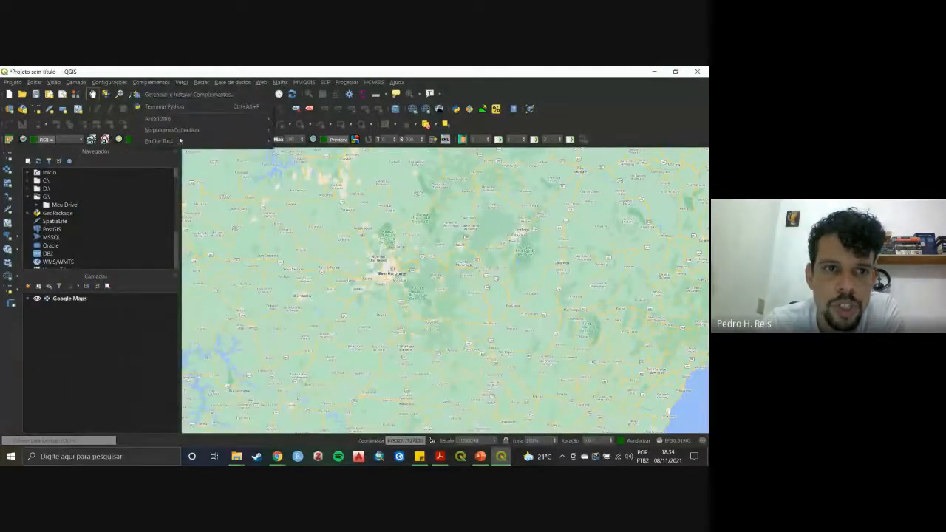
mouse_move(188, 126)
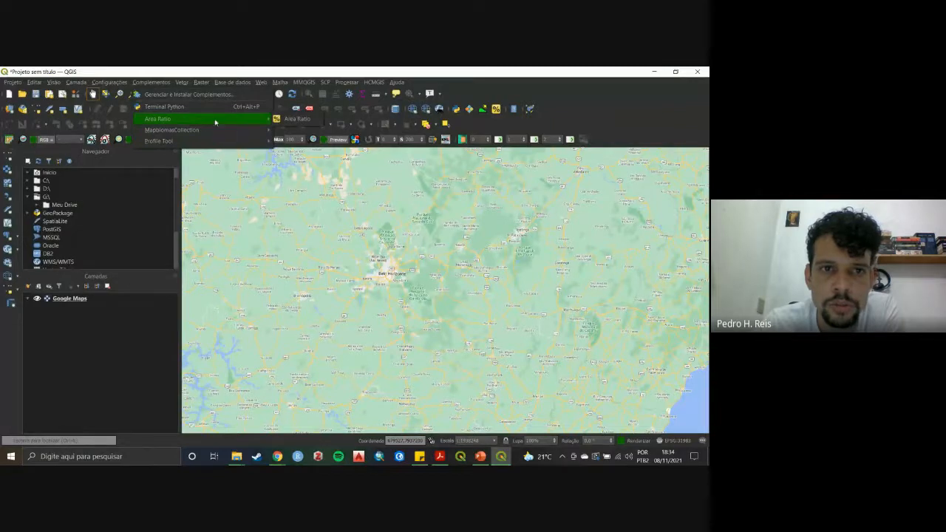
left_click(506, 88)
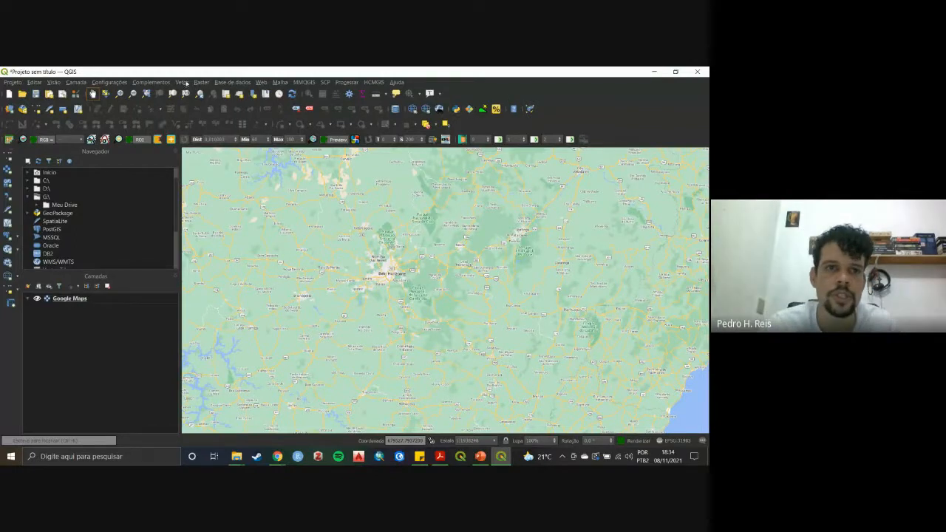
Reopen the plugin manager, search for mapb, review the MapBiomas Collection plugin's details and close the manager.
left_click(151, 82)
left_click(171, 104)
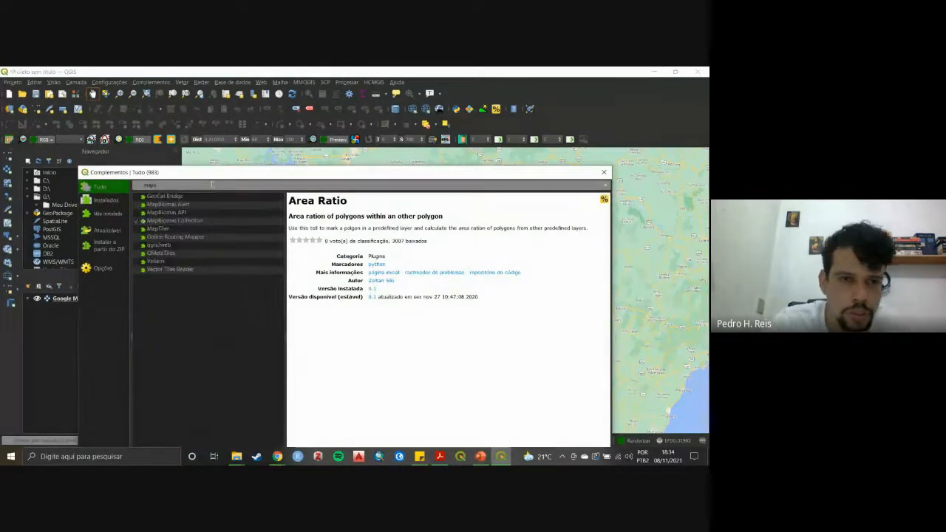
left_click(207, 224)
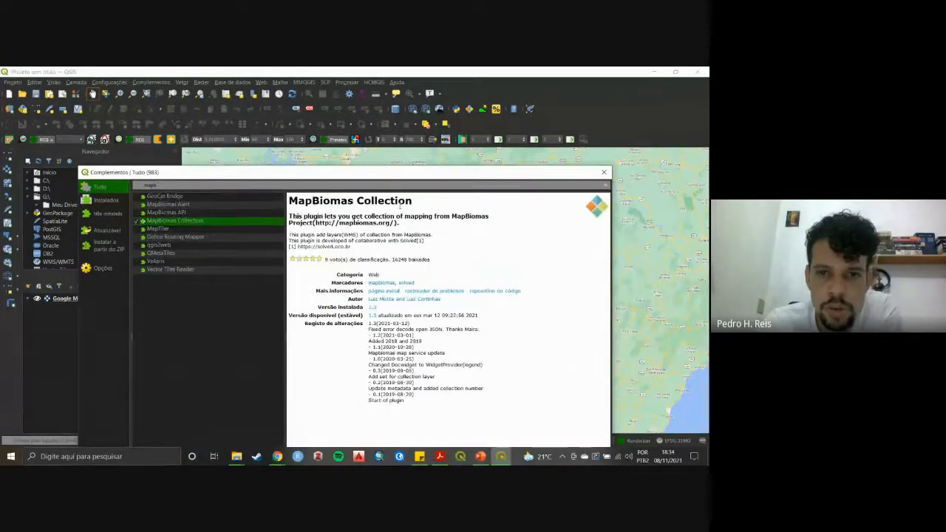
mouse_move(413, 201)
left_mouse_down()
mouse_move(287, 199)
mouse_move(415, 200)
left_mouse_up()
left_click(307, 202)
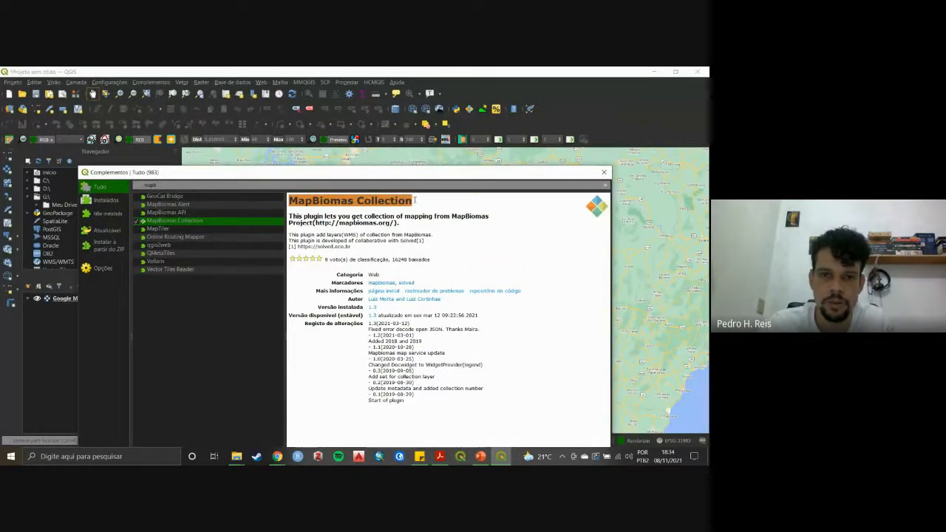
key("alt+Tab")
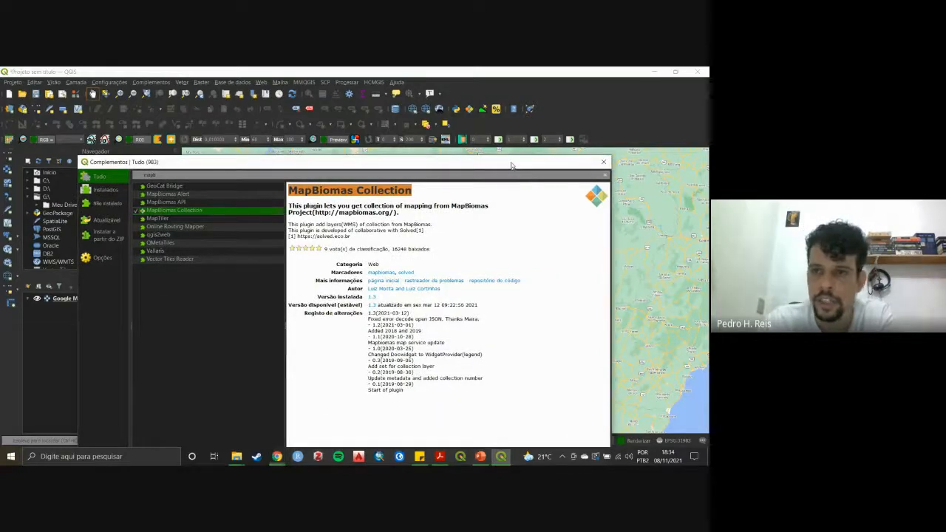
left_click(604, 172)
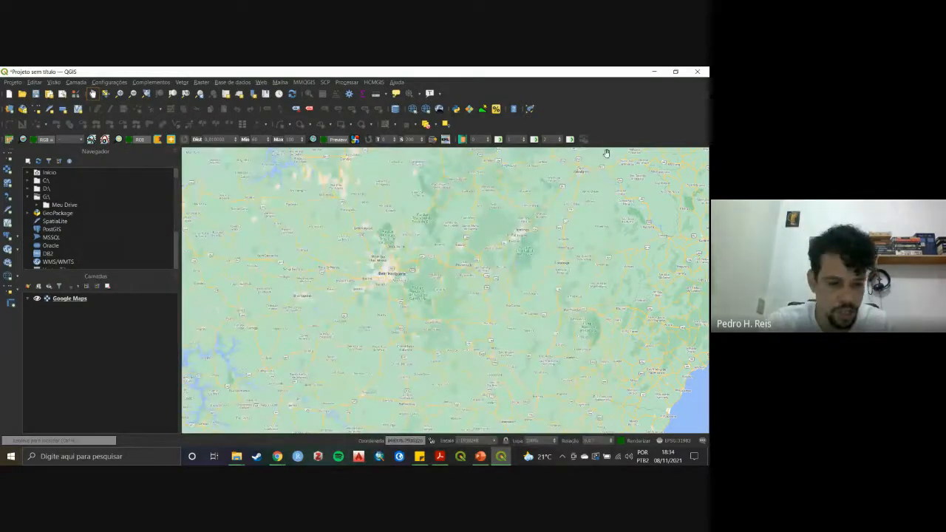
key("Page_Up")
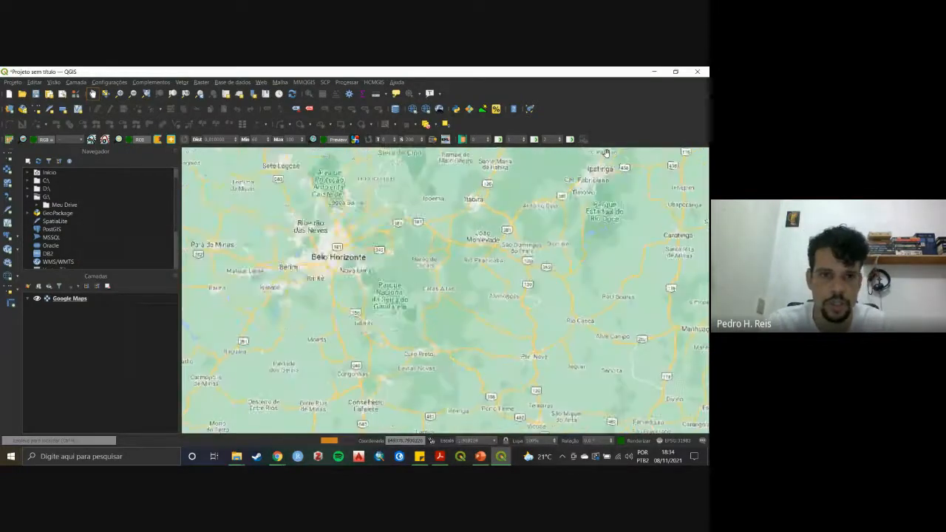
key("Page_Up")
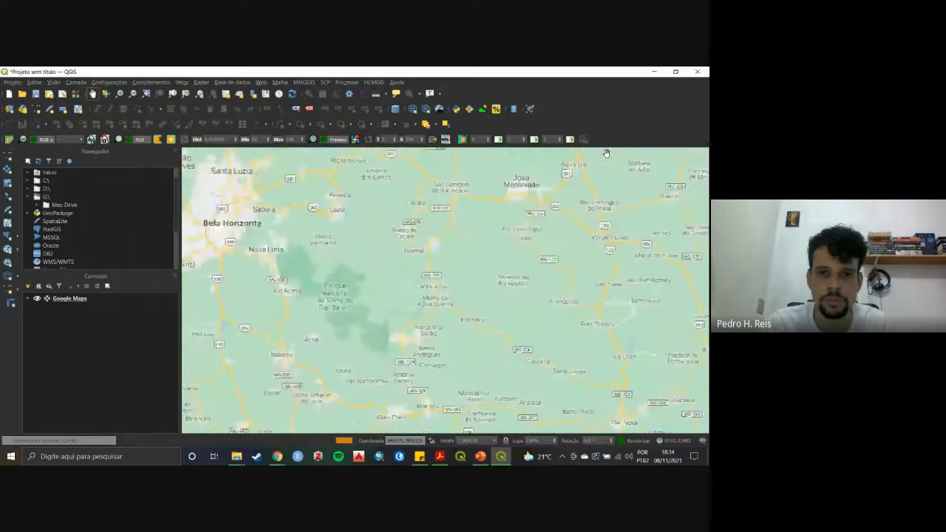
left_click(11, 82)
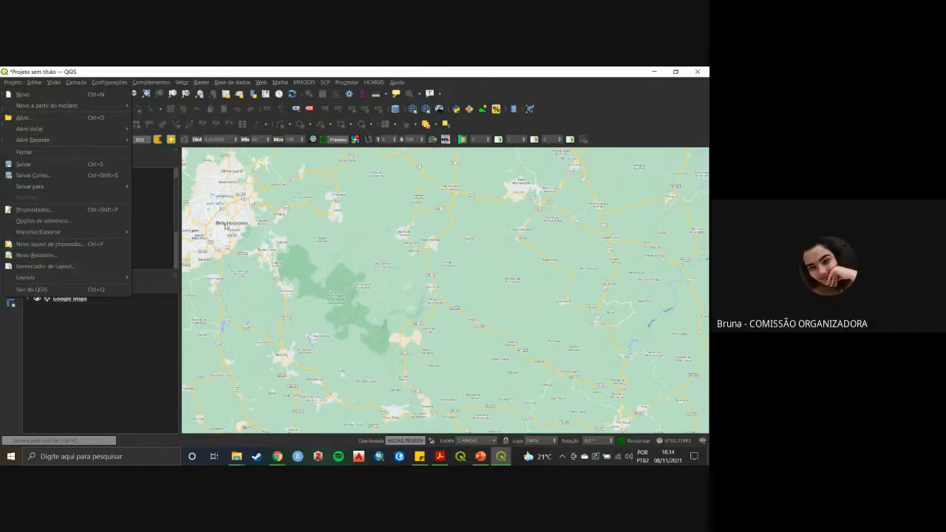
left_click(538, 126)
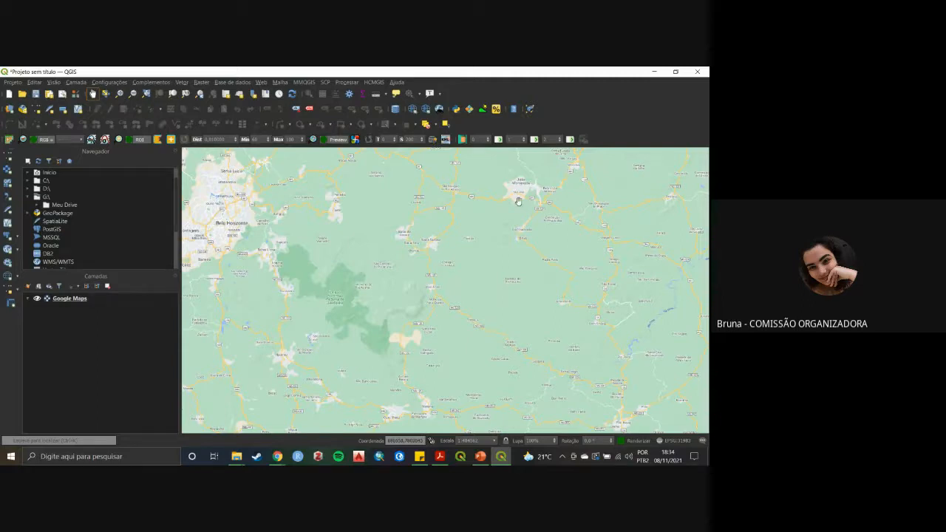
key("alt+Tab")
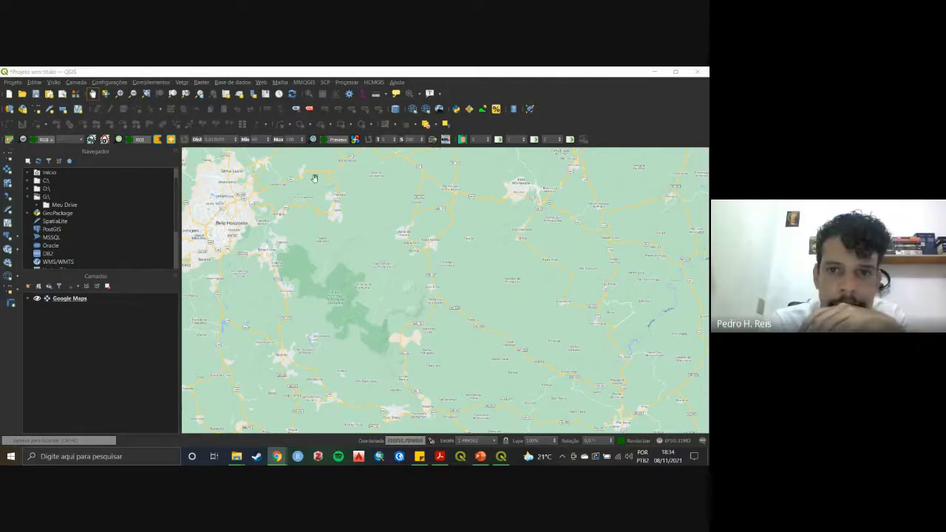
left_click_drag(481, 296, 437, 280)
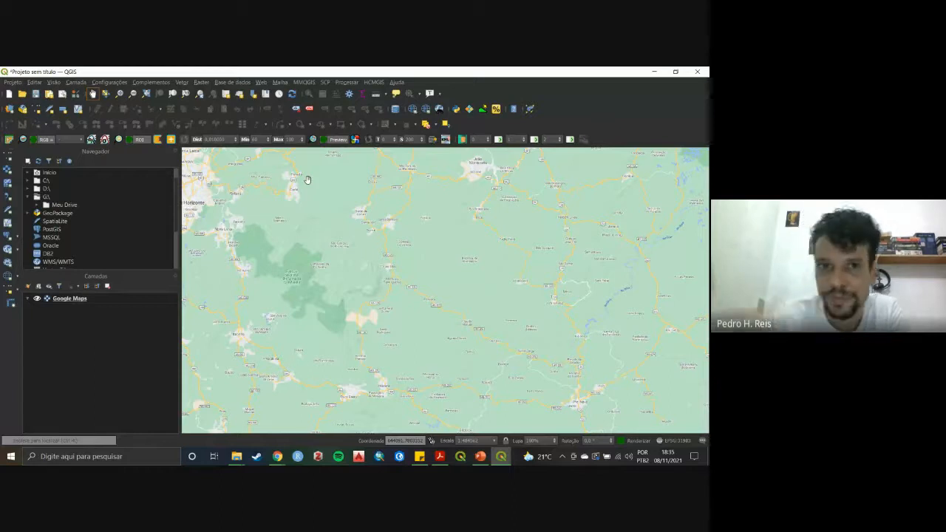
Add the MapBiomas Collection land-cover layer to the project with its plugin and widen the layers panel.
left_click(157, 82)
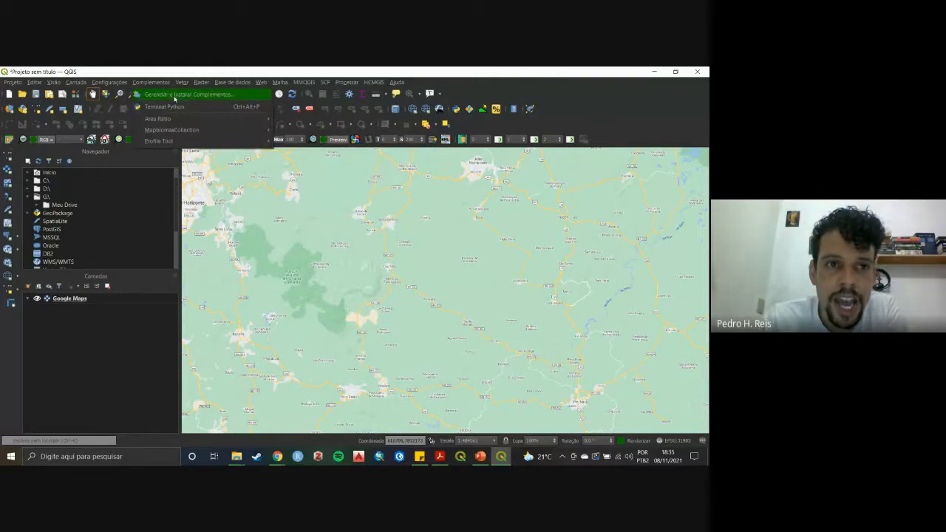
mouse_move(215, 136)
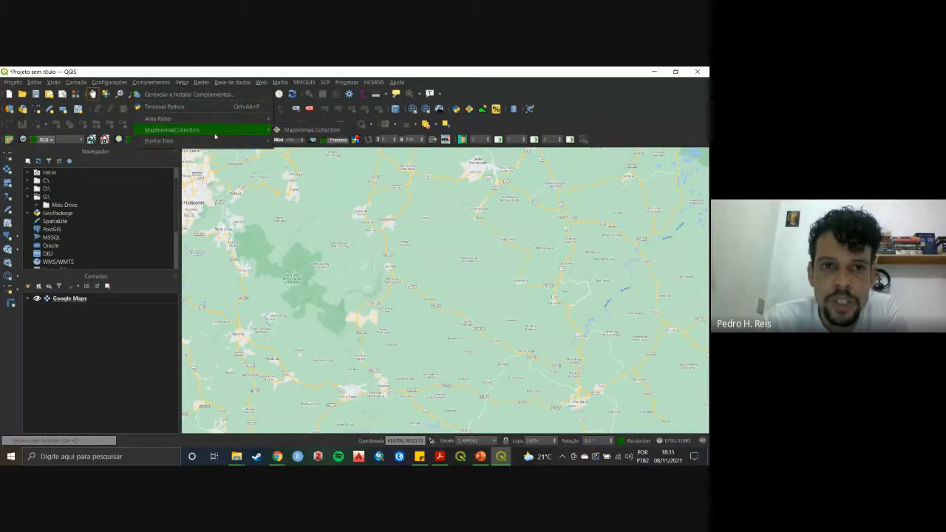
left_click(308, 128)
left_click(162, 84)
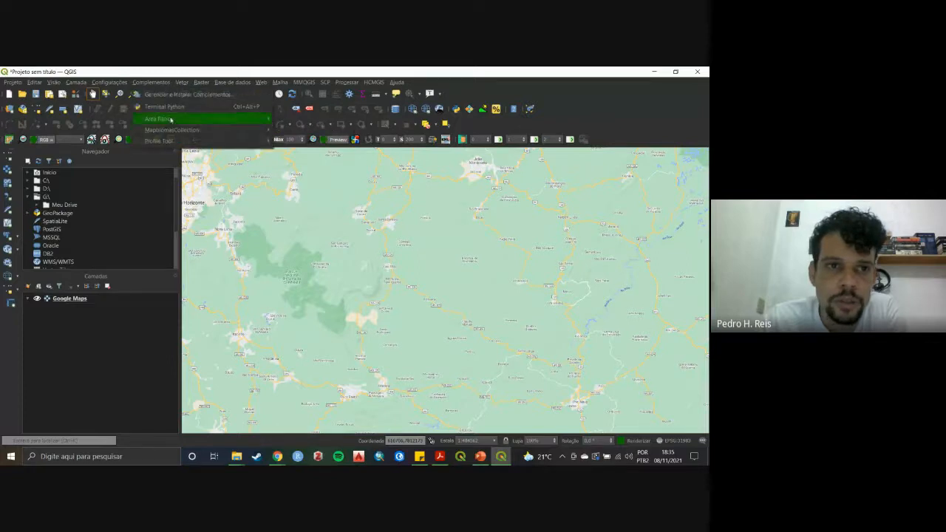
left_click(315, 130)
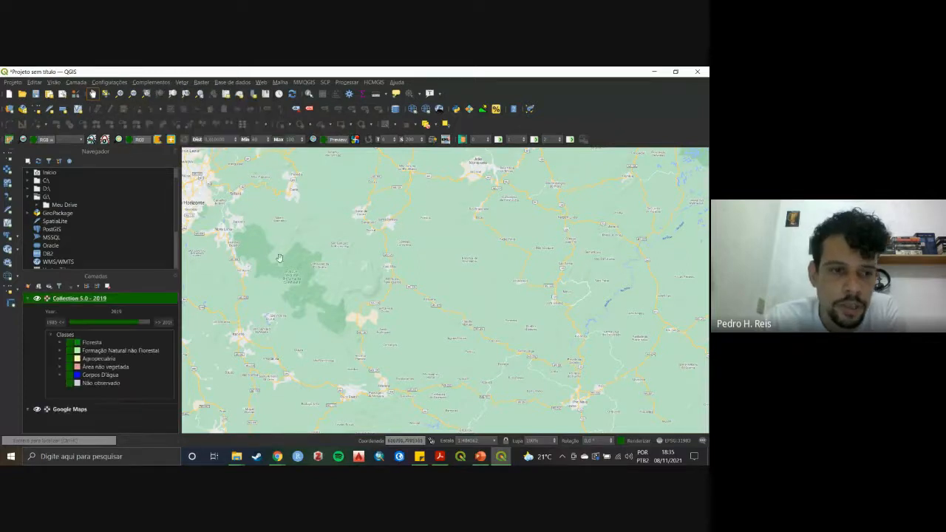
left_click_drag(184, 346, 209, 327)
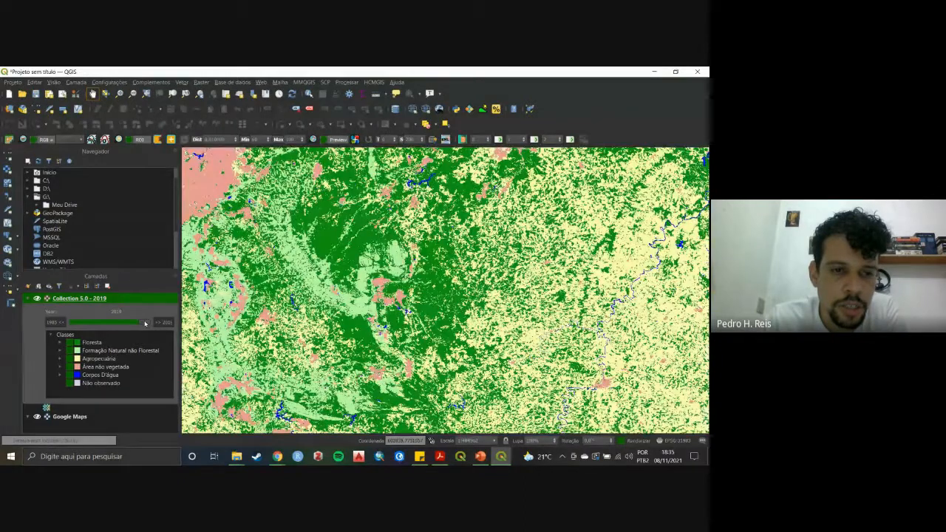
left_click_drag(145, 324, 225, 350)
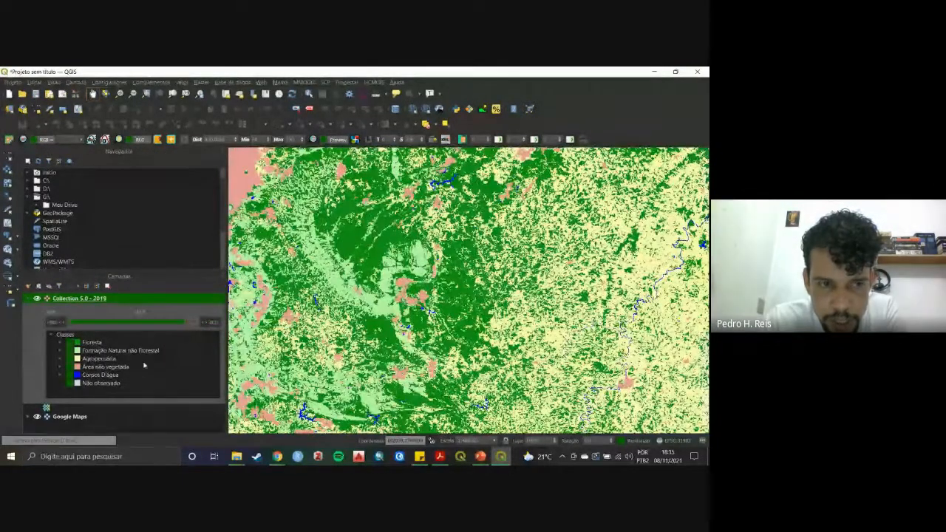
Collapse the MapBiomas layer's legend, demonstrate toggling both layers' visibility, and leave only Google Maps displayed.
left_click(28, 298)
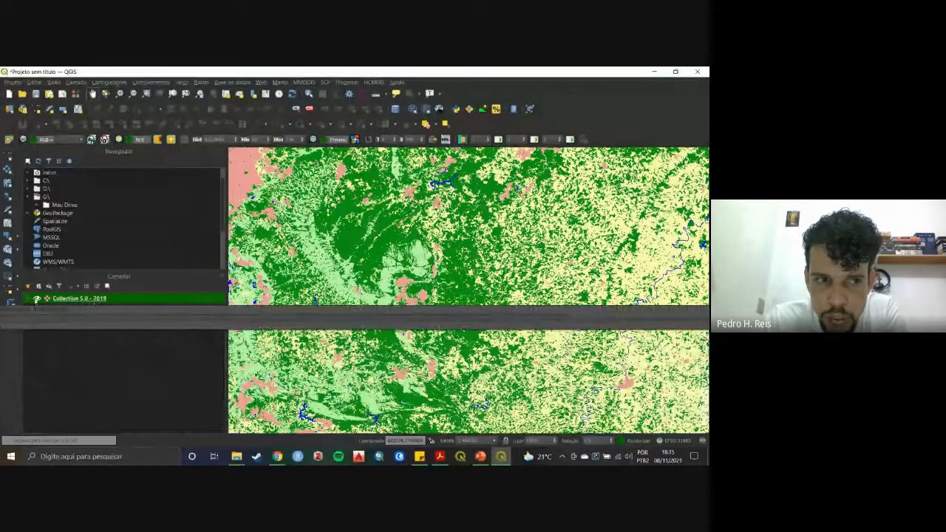
left_click(37, 299)
left_click(37, 299)
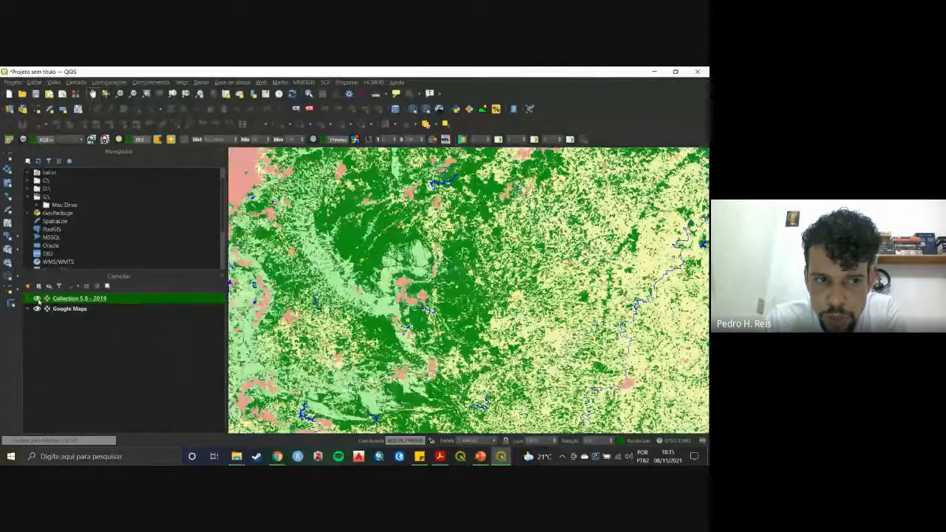
left_click(37, 298)
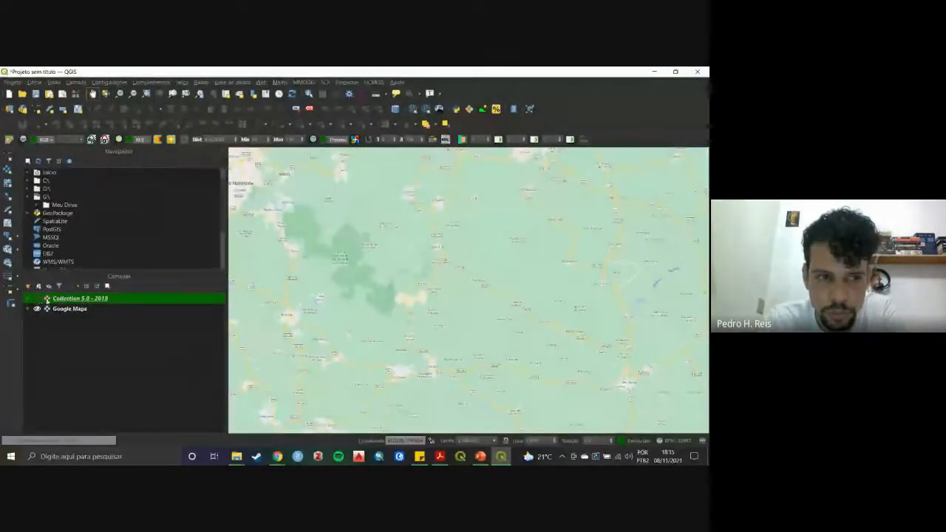
left_click(37, 309)
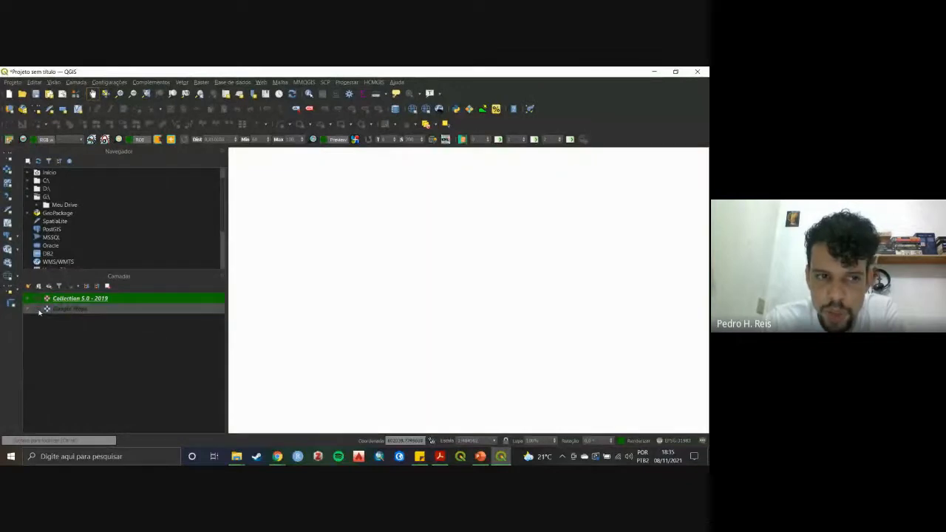
left_click(37, 309)
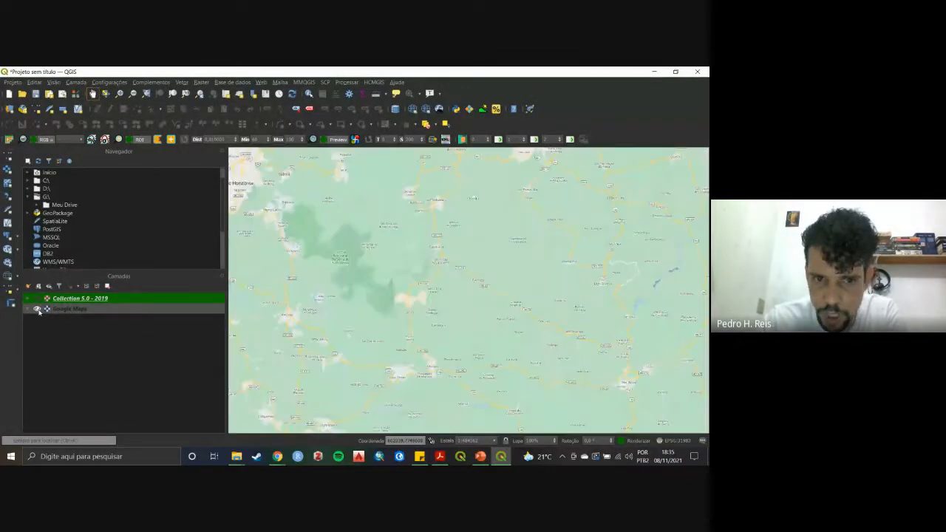
left_click(37, 298)
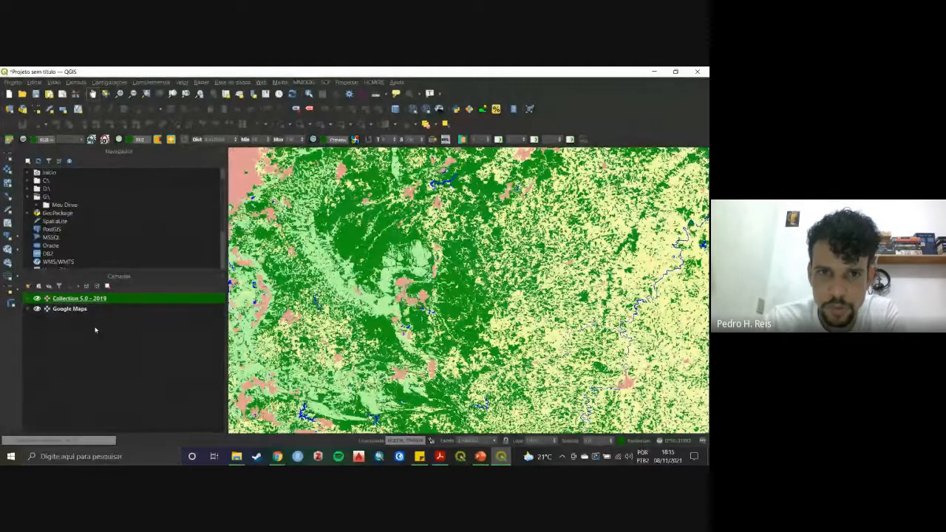
left_click(37, 299)
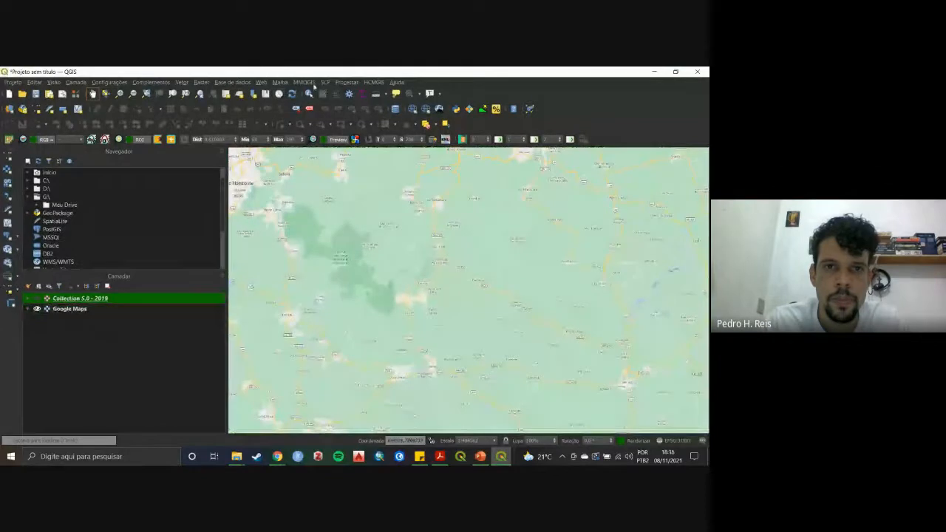
left_click(309, 83)
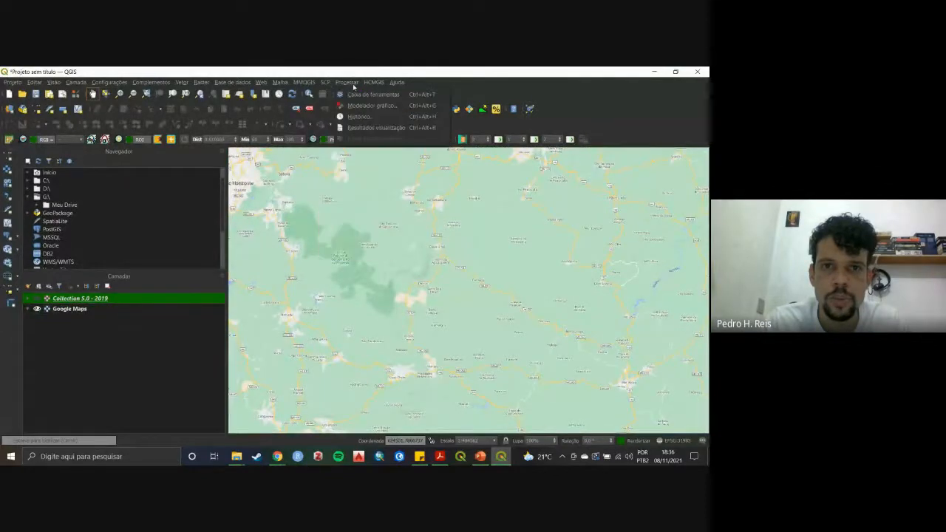
mouse_move(397, 82)
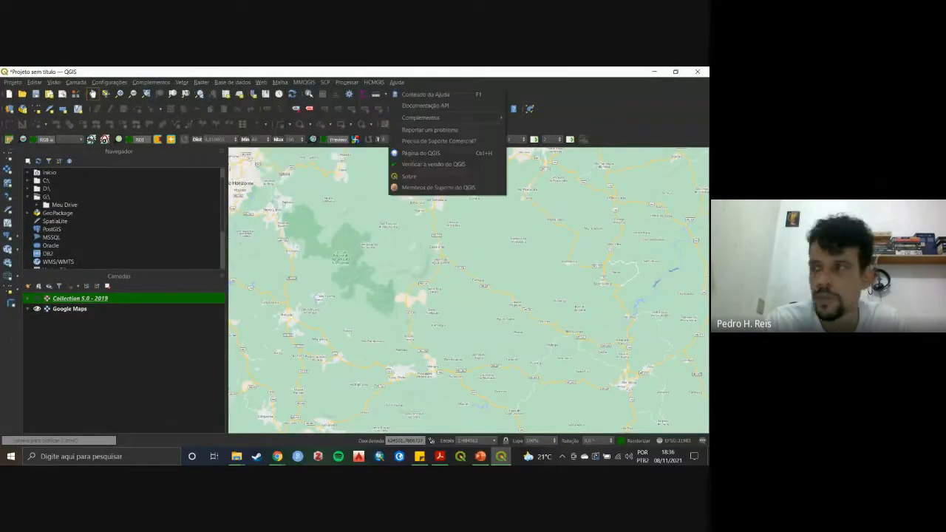
key("alt+Tab")
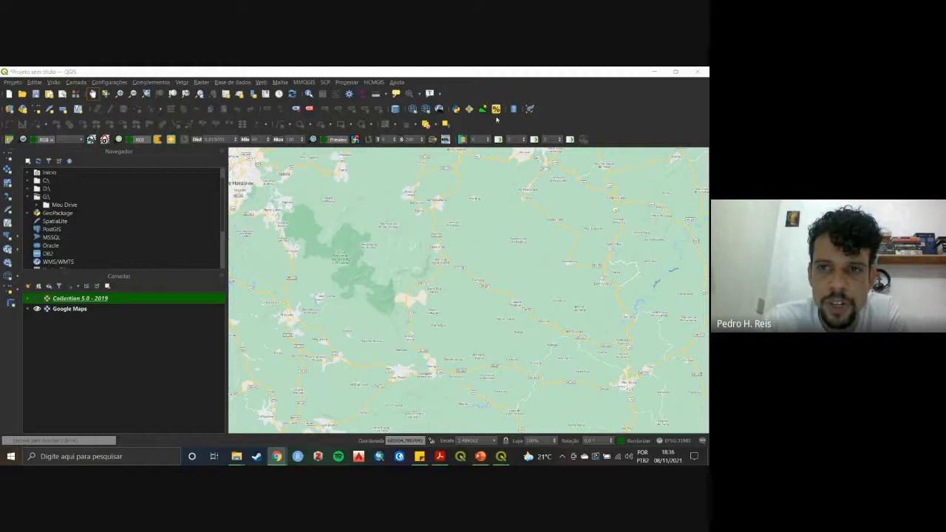
Point out where the Area Ratio plugin can be started, in the plugin commands and among the shortcut icons.
left_click(160, 82)
mouse_move(178, 121)
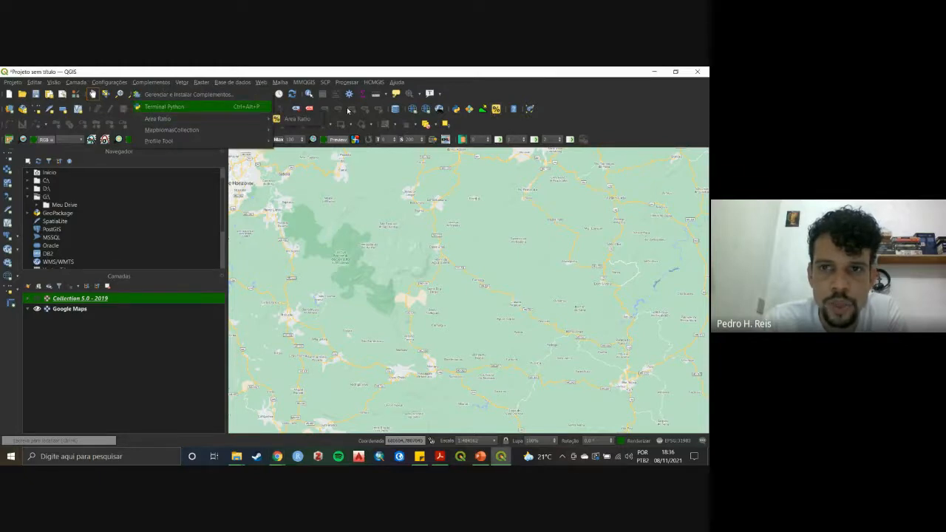
left_click(498, 116)
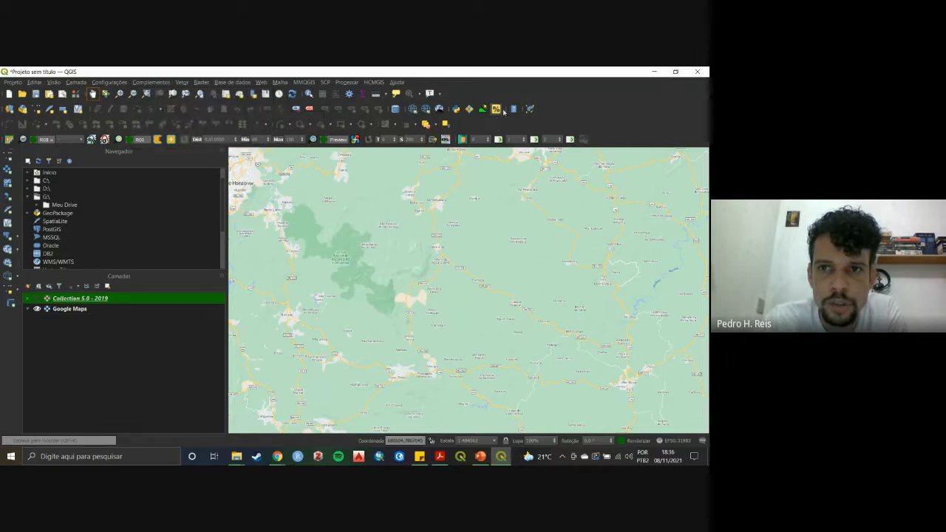
Move the single-icon toolbar beside the Area Ratio shortcut further along its row, and dismiss the error notice after trying a tool on the map.
left_click_drag(510, 114, 543, 107)
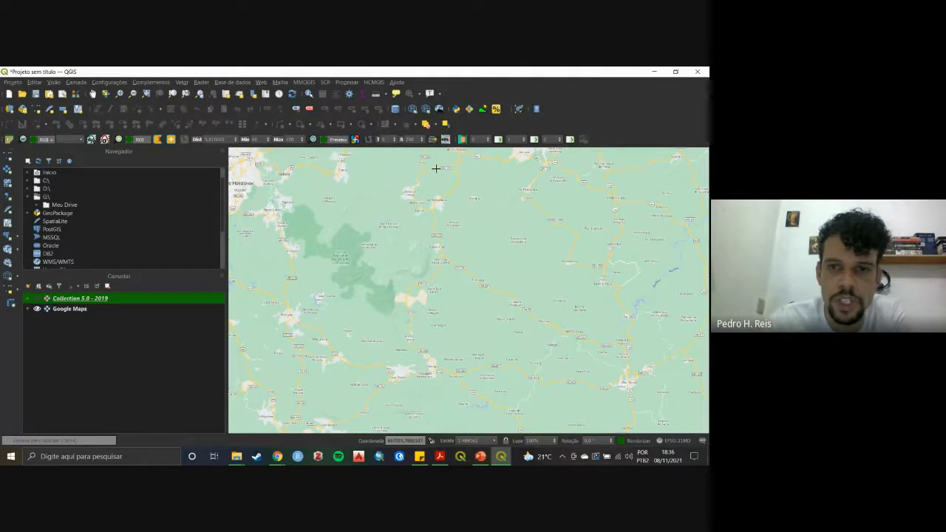
left_click(471, 281)
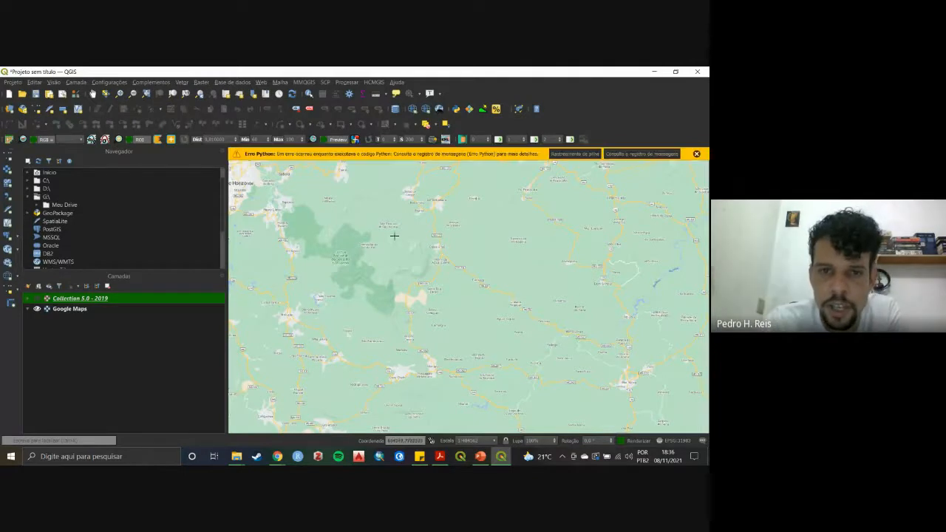
left_click(696, 154)
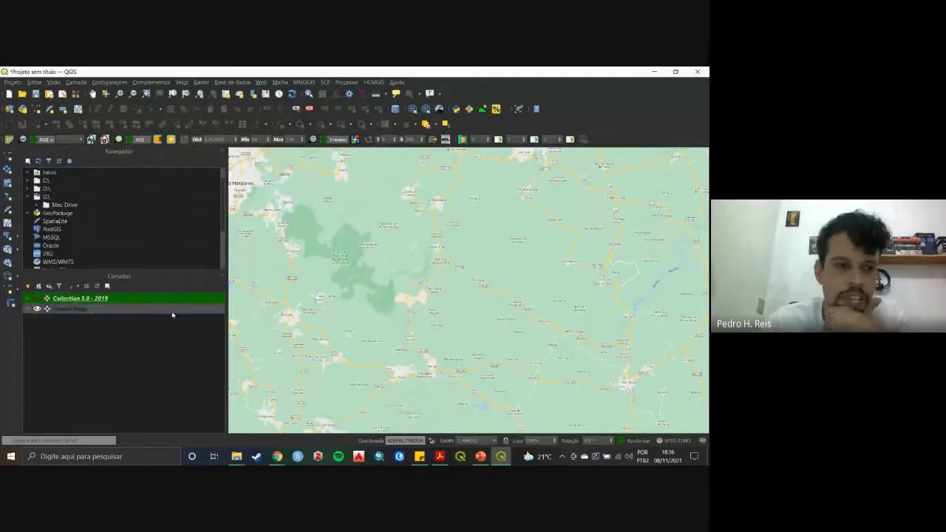
Turn the Collection 5.0 - 2019 layer back on and remove it from the project, keeping only Google Maps.
left_click(37, 298)
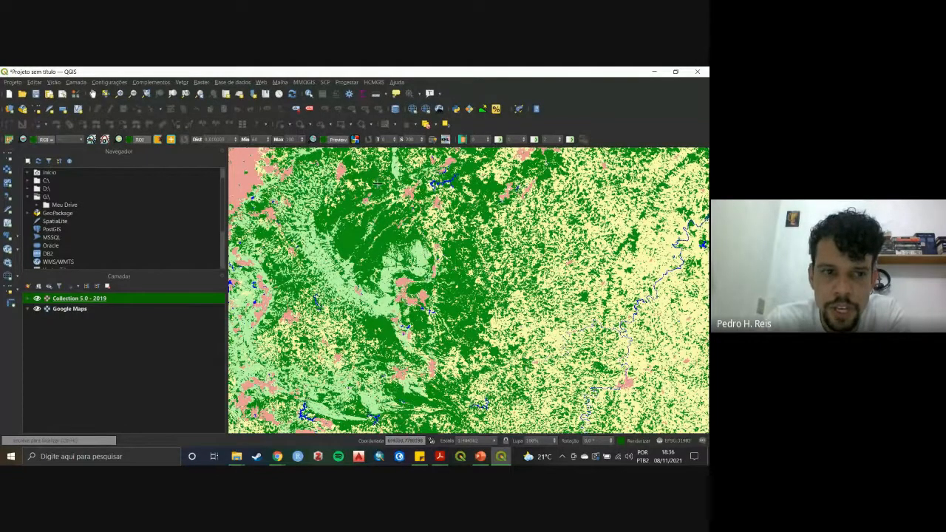
left_click(107, 289)
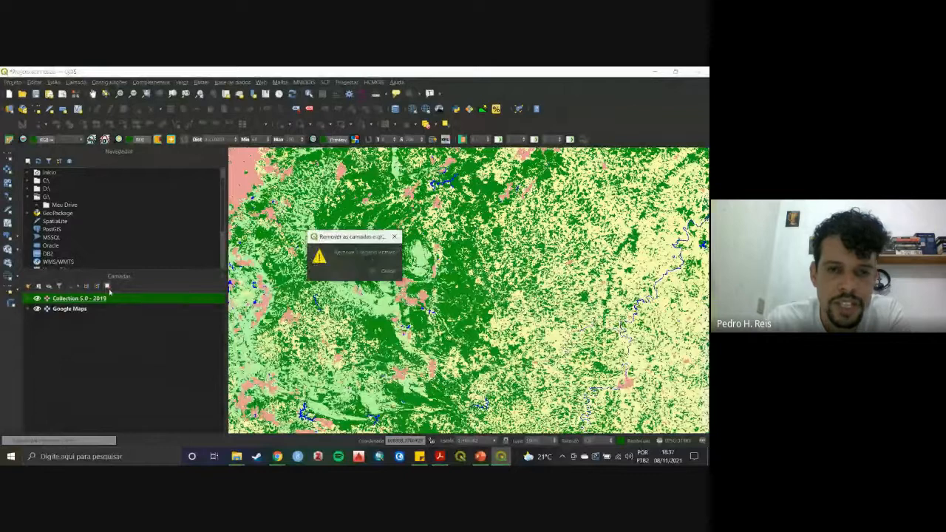
left_click(368, 273)
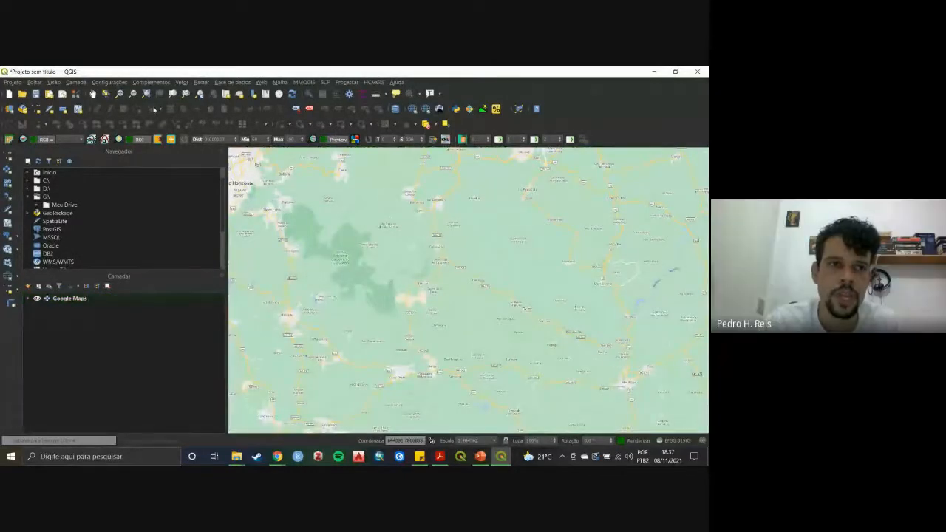
left_click_drag(266, 243, 320, 263)
Switch to File Explorer and look into the SP_Municipios_2020 folder under Curso-QGIS, Aula-02.
mouse_move(236, 456)
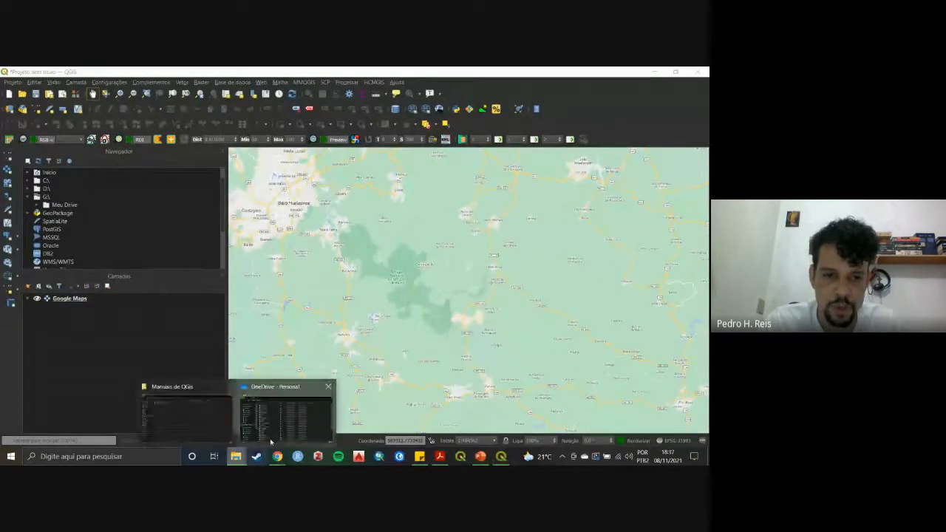
left_click(205, 422)
left_click(218, 97)
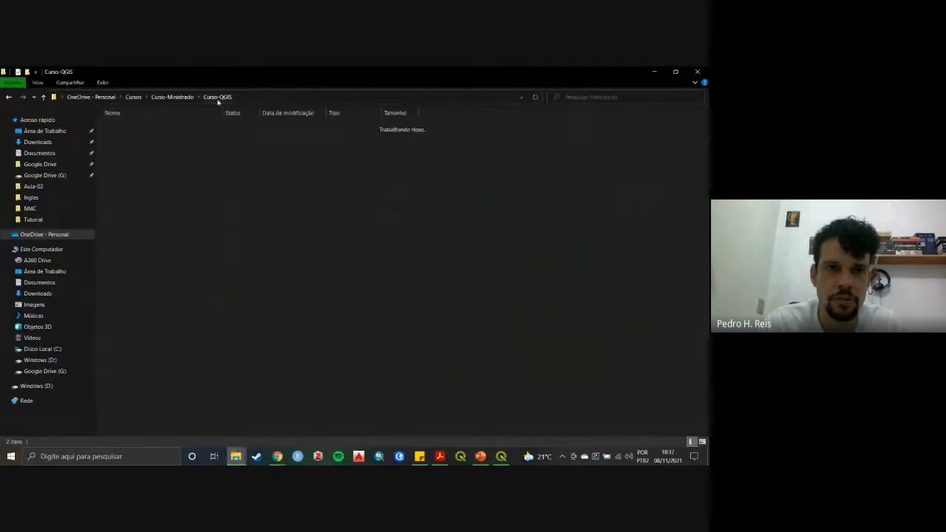
double_click(127, 137)
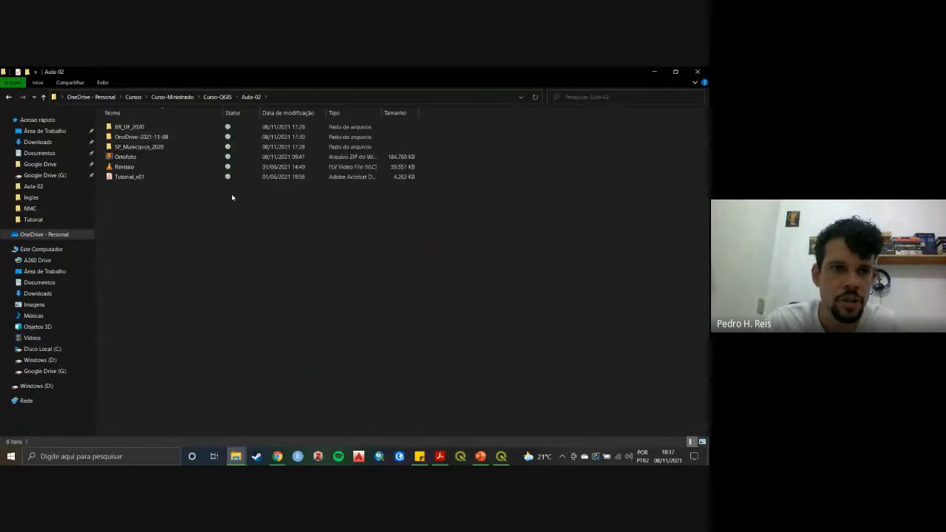
double_click(176, 147)
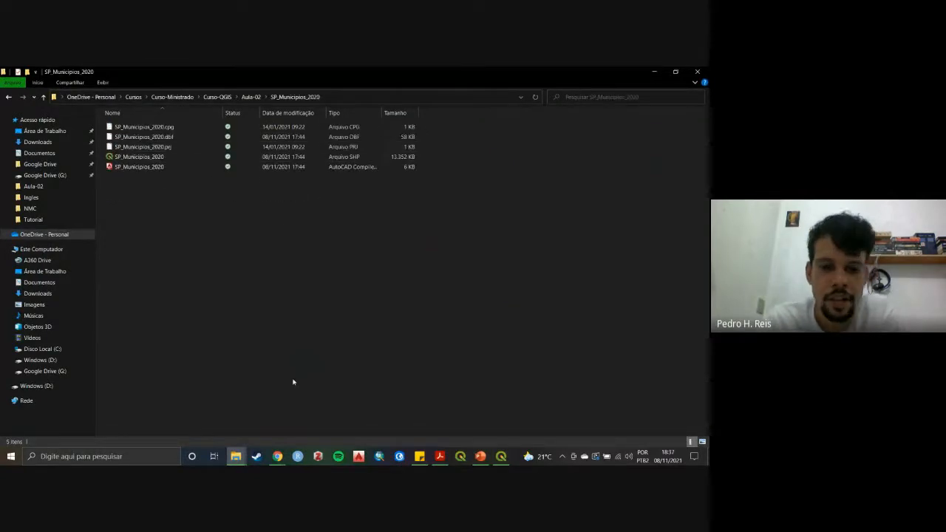
Switch to the browser's Google Drive folder Aula 01 and review the Ortofoto.zip and SP_Municipios_2020.zip files.
mouse_move(277, 456)
left_click(204, 416)
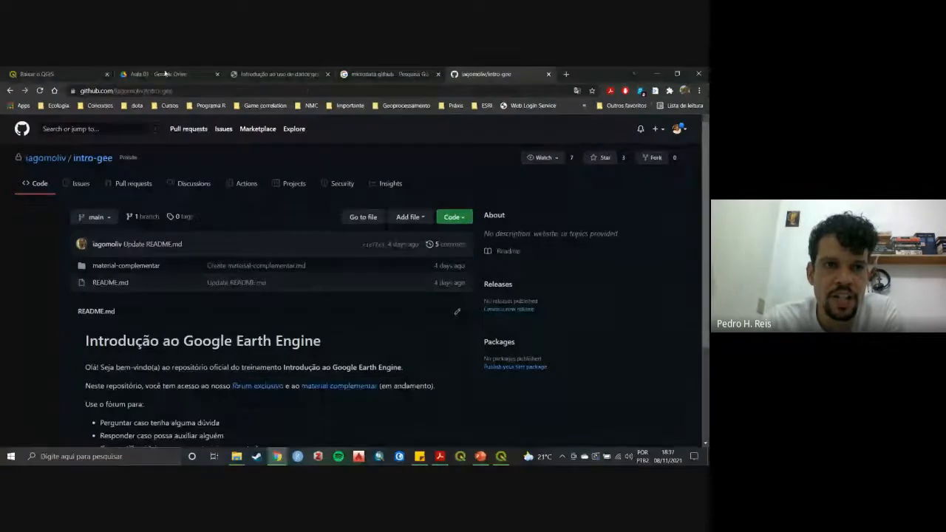
left_click(167, 74)
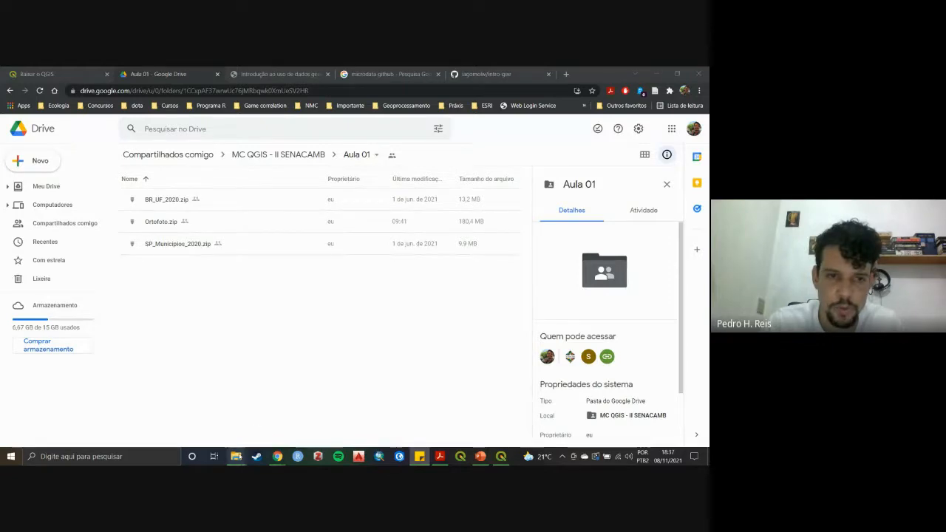
left_click(227, 222)
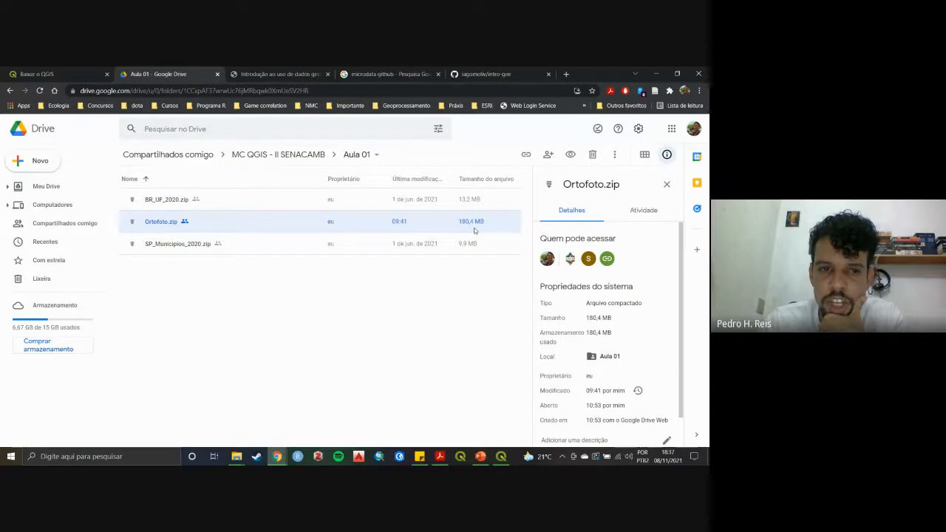
left_click(219, 244)
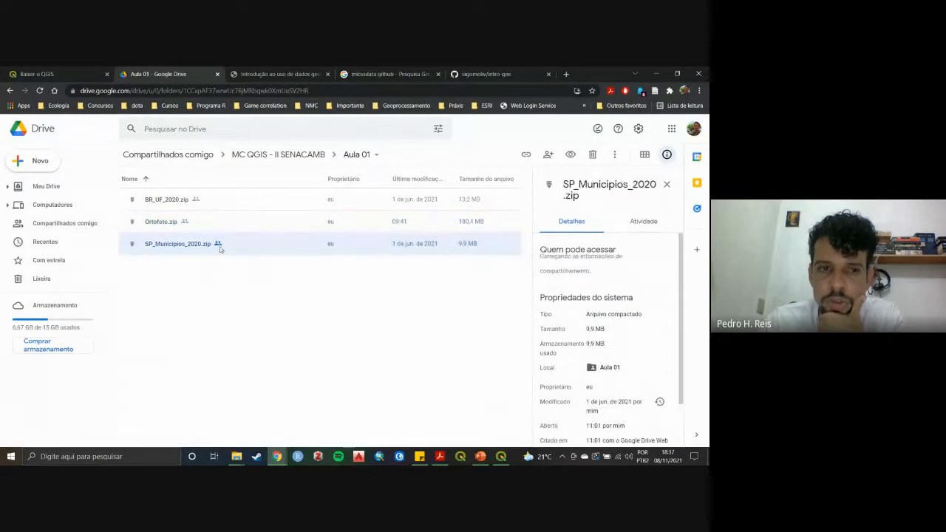
left_click(457, 231)
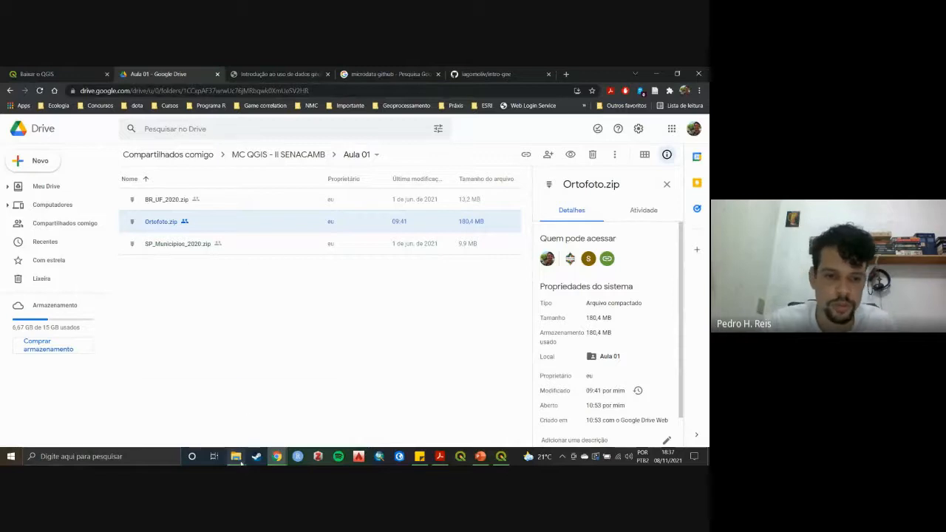
Return to File Explorer and open the OneDrive-2021-11-08 folder inside Aula-02.
mouse_move(237, 456)
left_click(179, 408)
left_click(252, 96)
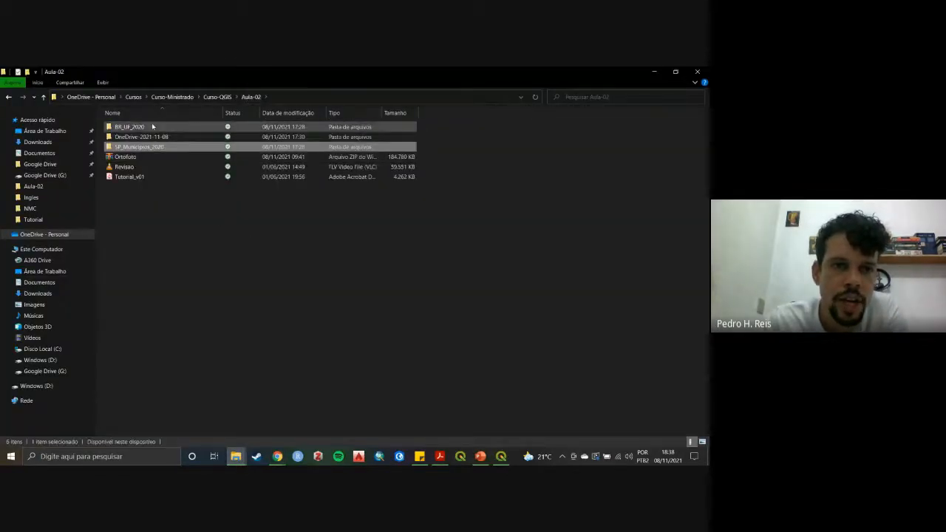
double_click(153, 138)
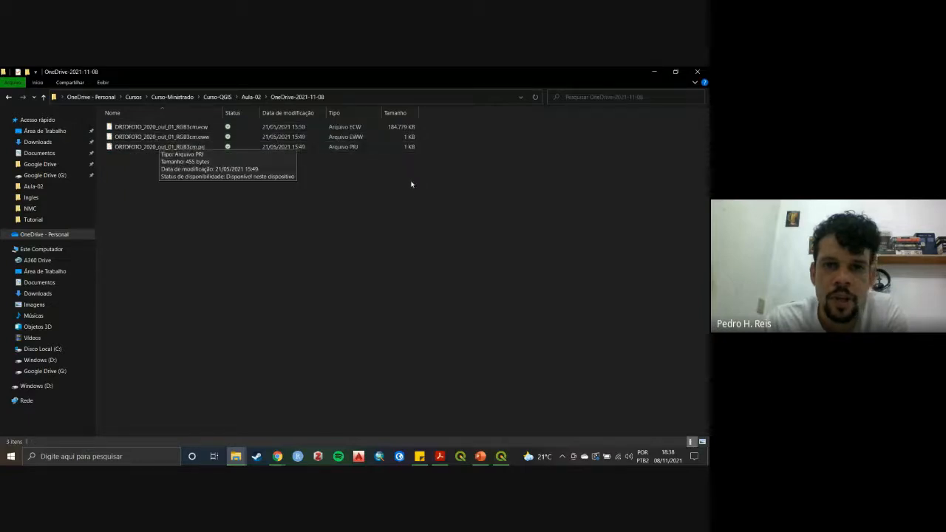
Point out the three orthophoto files (ECW, EWW and PRJ) by repeatedly selecting and deselecting them together.
left_click_drag(471, 228, 137, 123)
left_click(260, 230)
left_click_drag(414, 248, 179, 122)
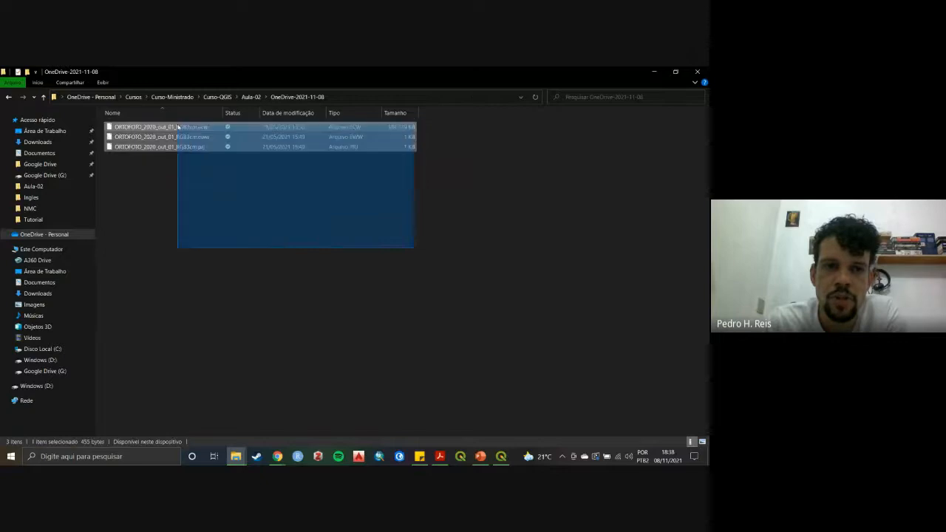
left_click(457, 346)
left_click_drag(366, 289, 148, 123)
left_click(268, 246)
left_click_drag(419, 271, 145, 126)
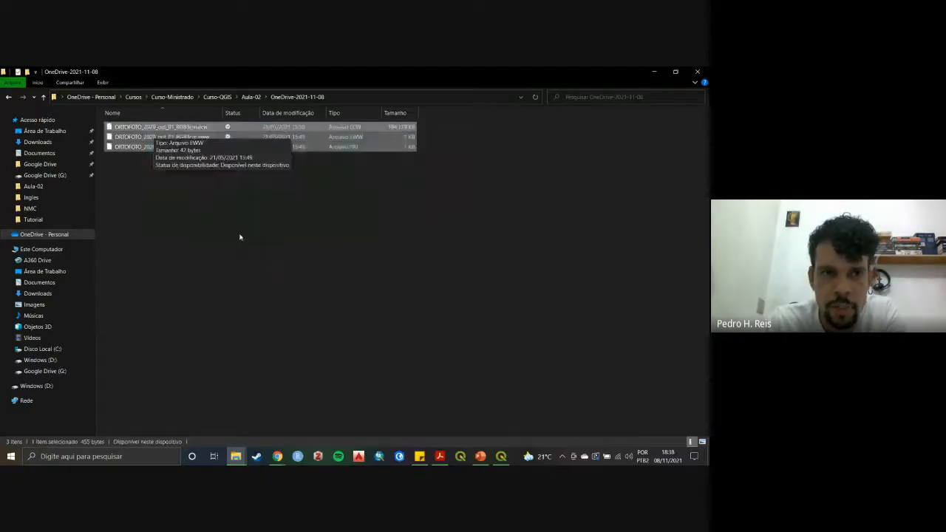
left_click_drag(424, 291, 161, 124)
left_click(250, 246)
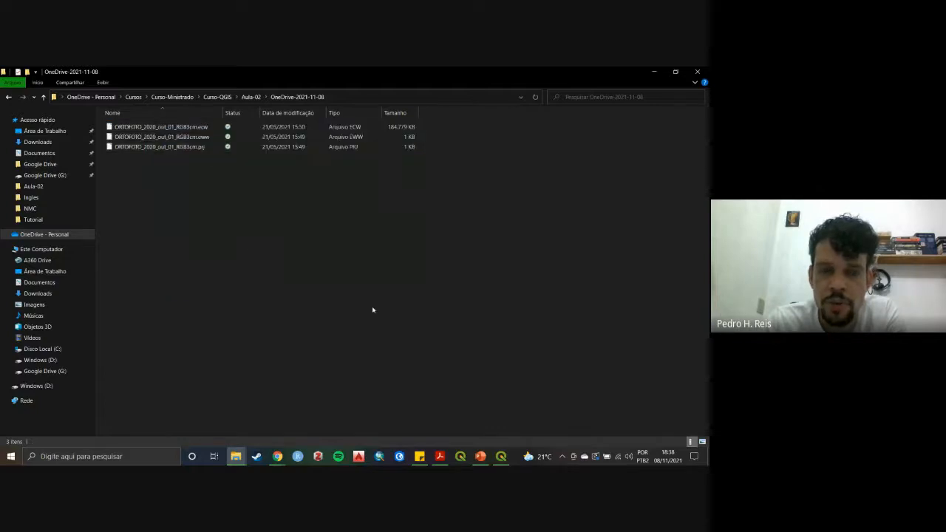
left_click_drag(372, 311, 169, 124)
left_click(306, 262)
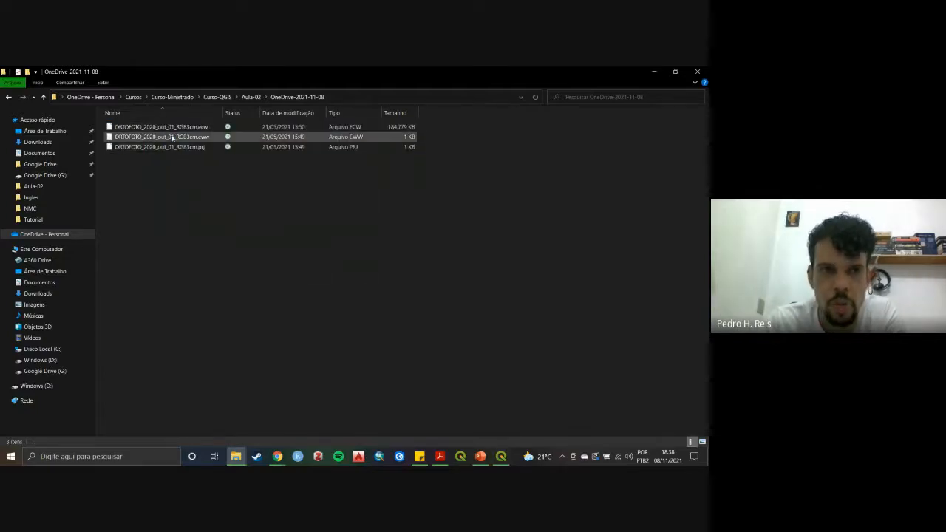
Add ORTOFOTO_2020_out_01_RGB3cm.ecw from the folder to the QGIS project and zoom the map to that layer.
left_click_drag(153, 127, 122, 353)
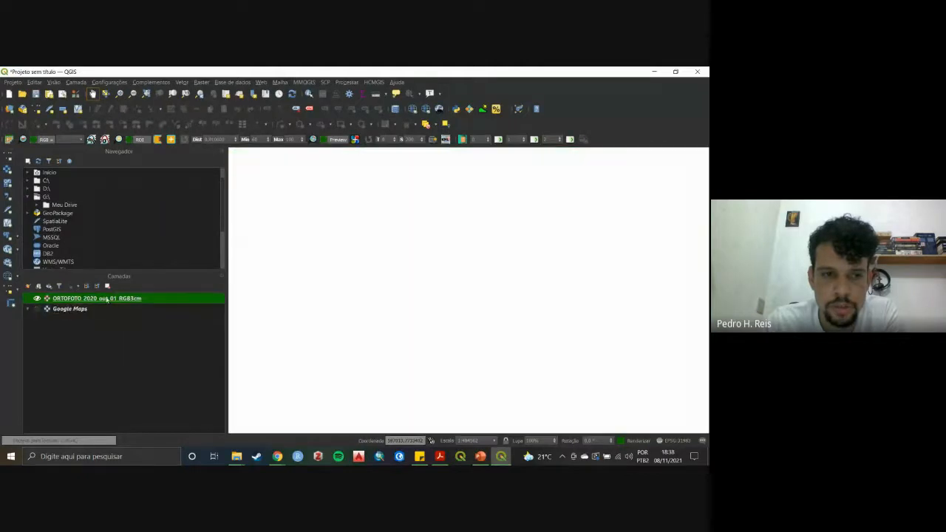
right_click(106, 299)
left_click(165, 129)
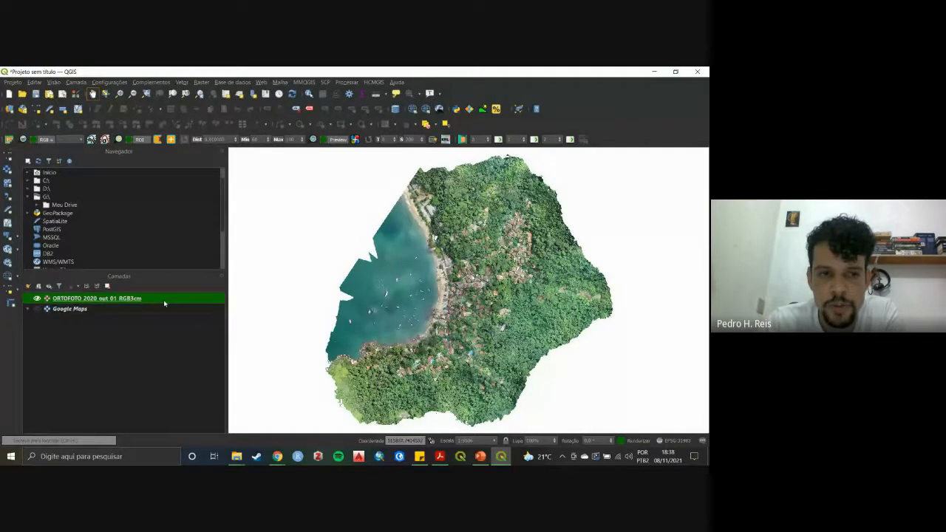
Recheck the orthophoto's source files in File Explorer and return to QGIS.
mouse_move(236, 456)
left_click(200, 410)
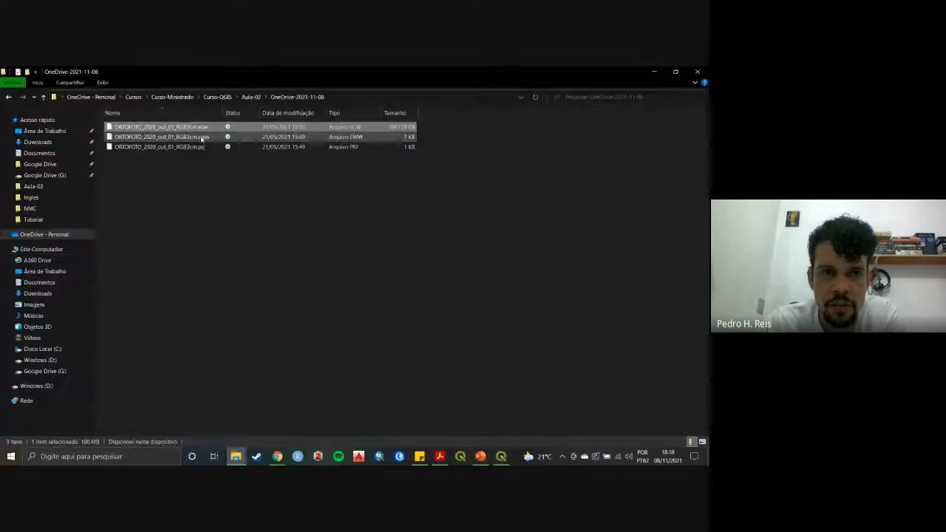
left_click(501, 457)
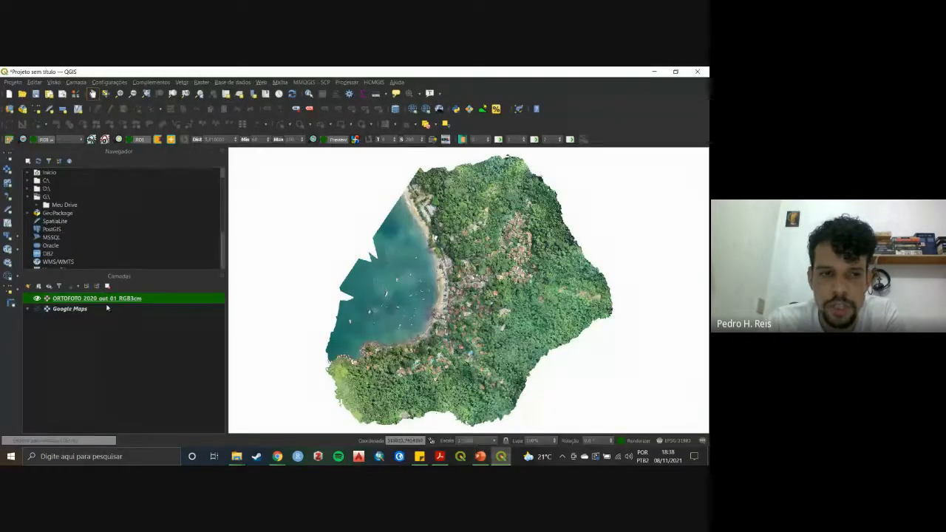
Show again where the orthophoto layer's own commands are found in the layer list.
right_click(146, 342)
left_click(144, 299)
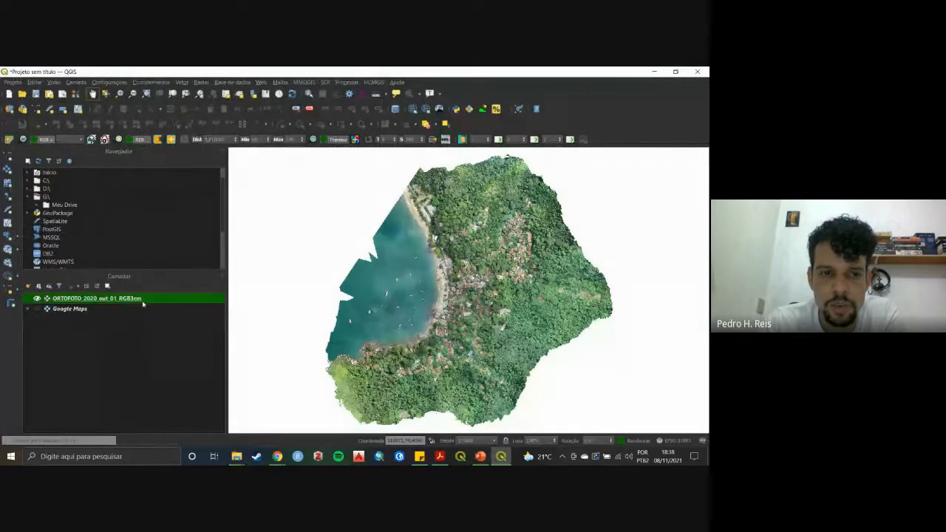
right_click(144, 299)
left_click(190, 142)
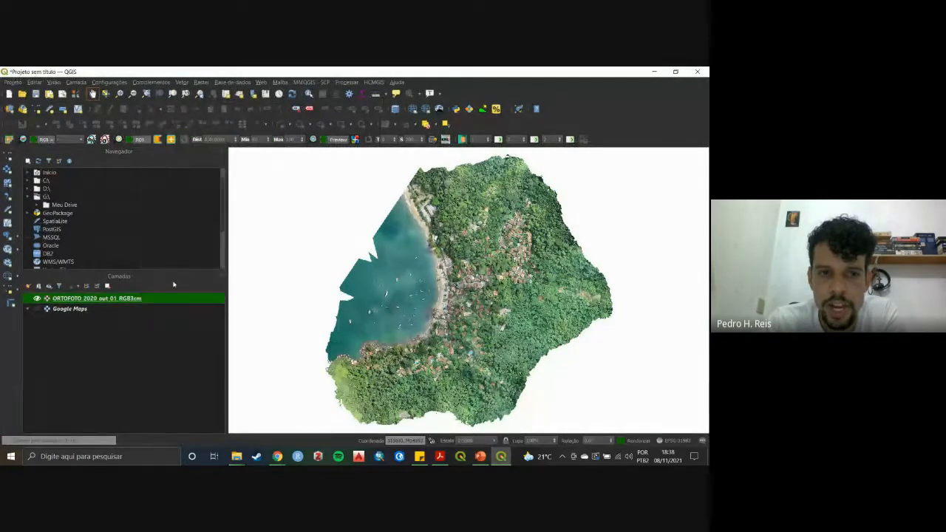
right_click(172, 296)
left_click(190, 140)
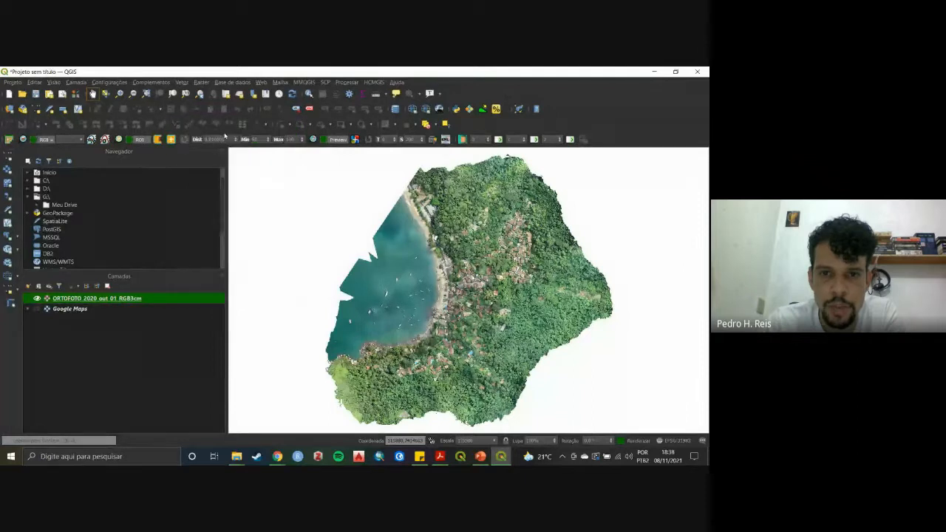
Examine the orthophoto's detail up close and at a wider scale, covering the houses, forest, beach, boats and image edges.
scroll(473, 385, "up", 2)
left_click_drag(331, 213, 420, 345)
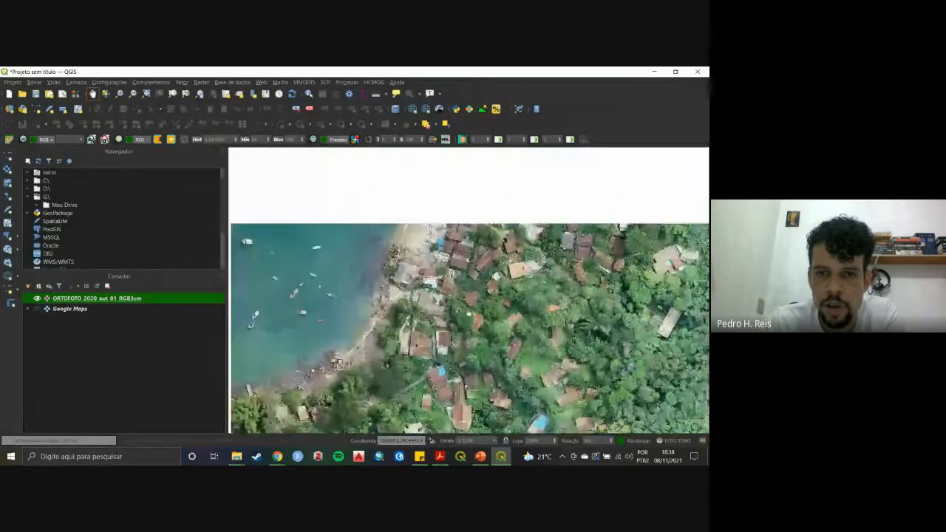
left_click_drag(515, 194, 463, 287)
scroll(465, 281, "up", 1)
left_click_drag(533, 220, 442, 315)
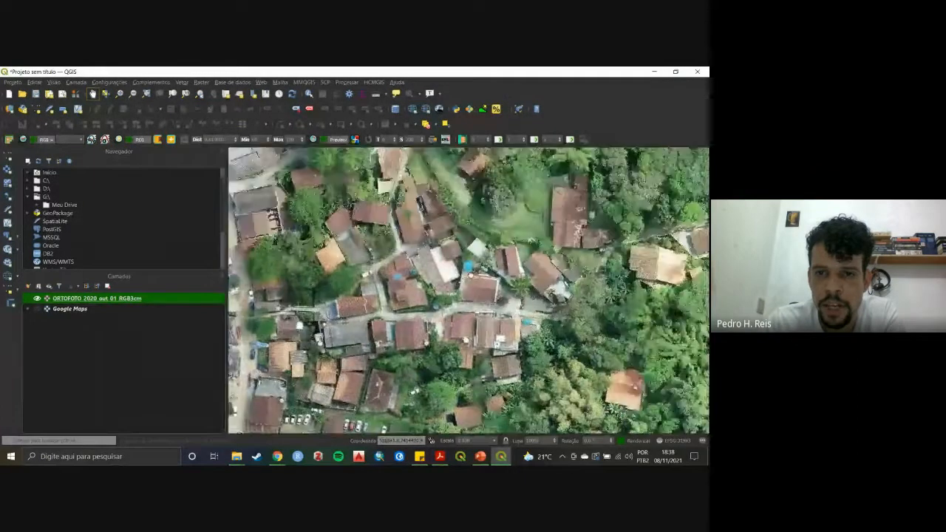
left_click_drag(474, 235, 459, 305)
left_click_drag(441, 254, 516, 313)
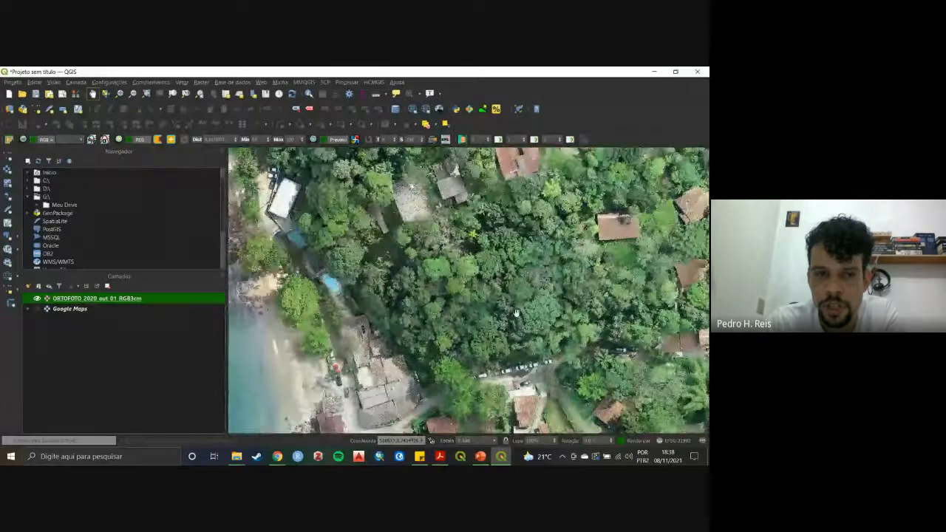
left_click_drag(554, 287, 491, 371)
left_click_drag(612, 330, 540, 323)
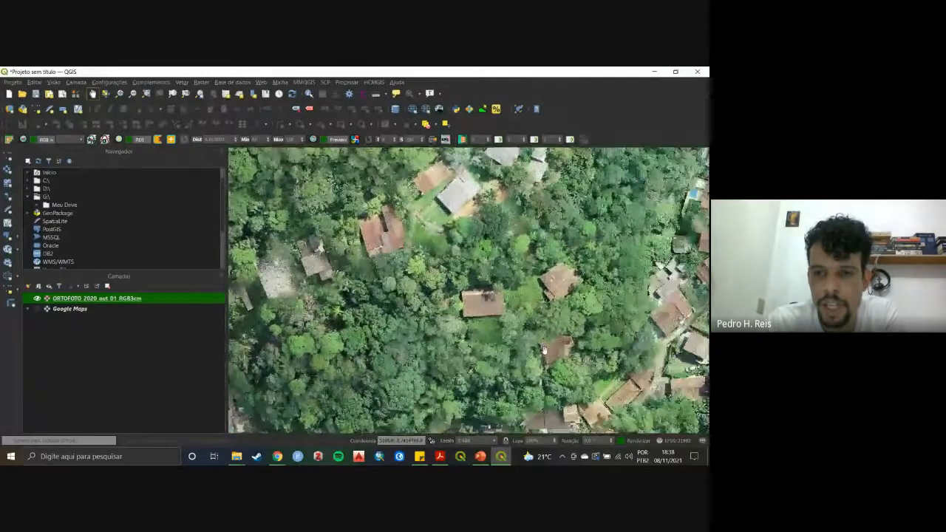
scroll(540, 323, "down", 2)
left_click_drag(442, 376, 442, 194)
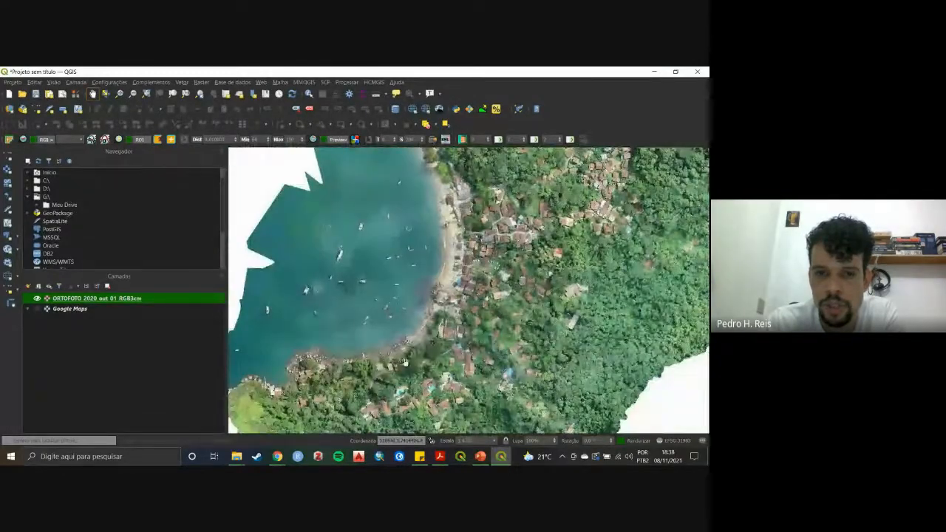
left_click_drag(405, 362, 467, 309)
left_click_drag(543, 241, 362, 347)
left_click_drag(452, 221, 479, 294)
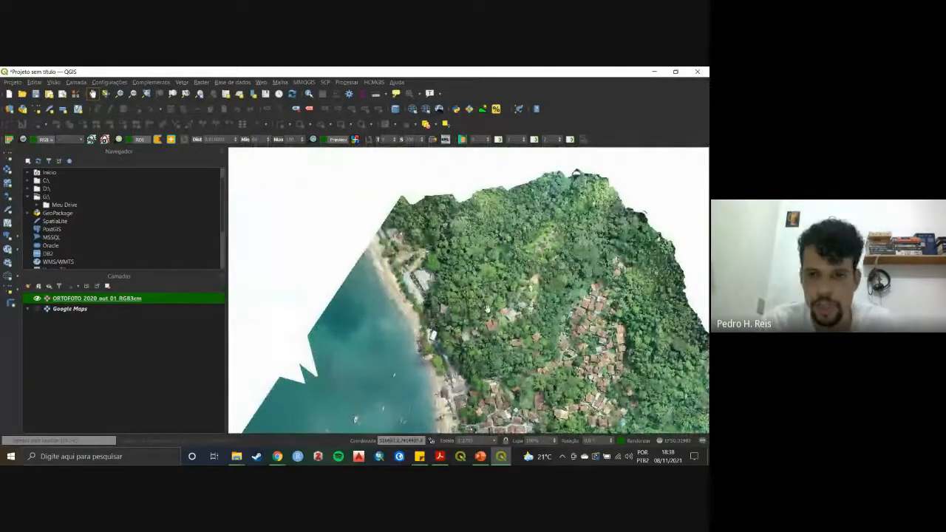
left_click_drag(487, 304, 484, 220)
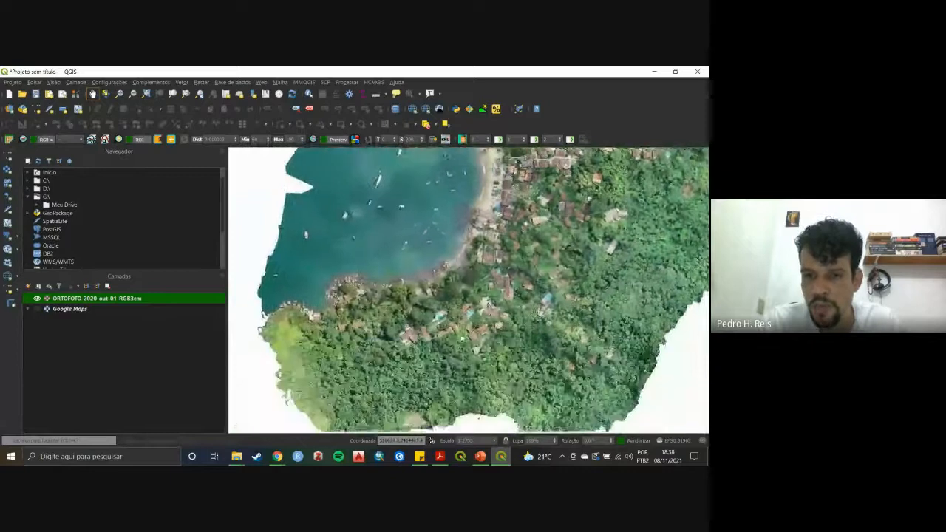
Survey the orthophoto's coastline, hillside and village houses, moving between the wide extent and close detail.
left_click_drag(654, 188, 356, 287)
left_click_drag(539, 301, 612, 330)
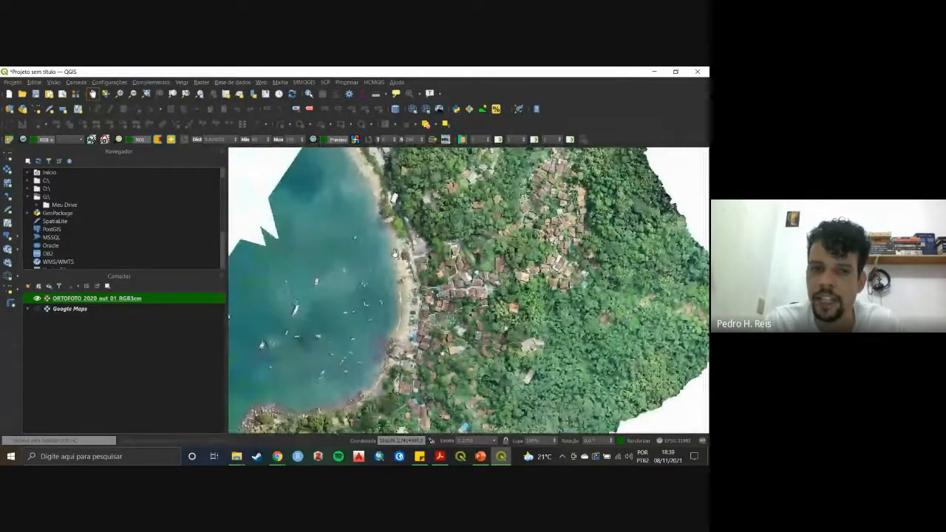
left_click_drag(507, 307, 474, 340)
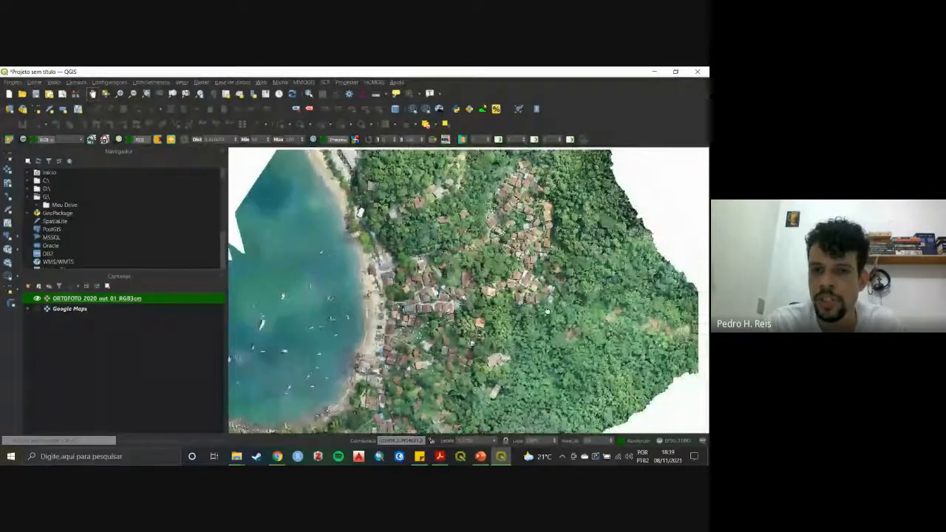
left_click_drag(432, 214, 451, 282)
scroll(465, 296, "up", 1)
scroll(518, 300, "up", 1)
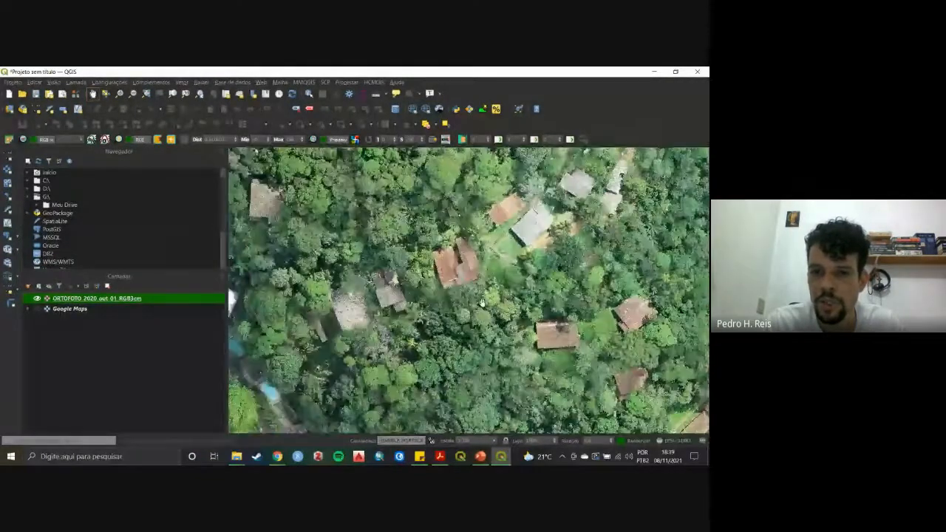
left_click_drag(551, 340, 458, 181)
left_click_drag(538, 323, 473, 274)
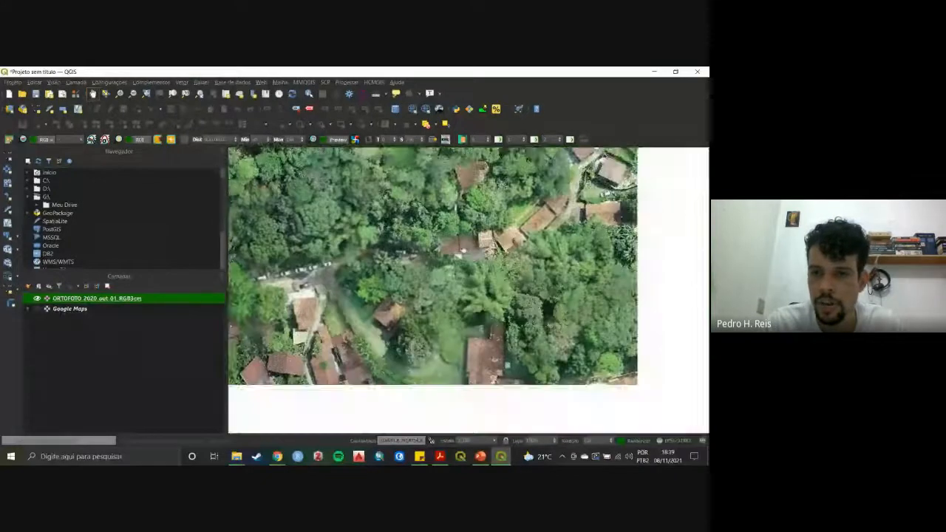
left_click_drag(364, 361, 541, 260)
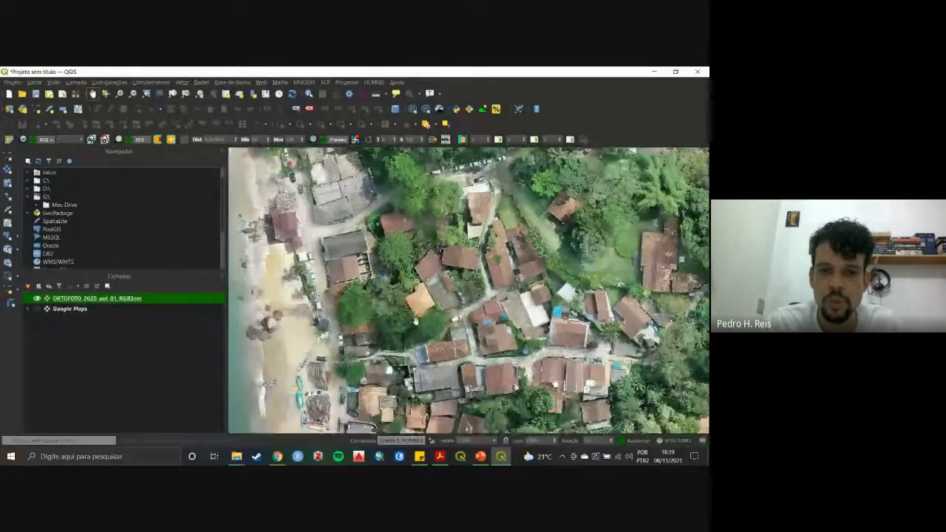
left_click_drag(501, 343, 366, 258)
scroll(420, 287, "down", 3)
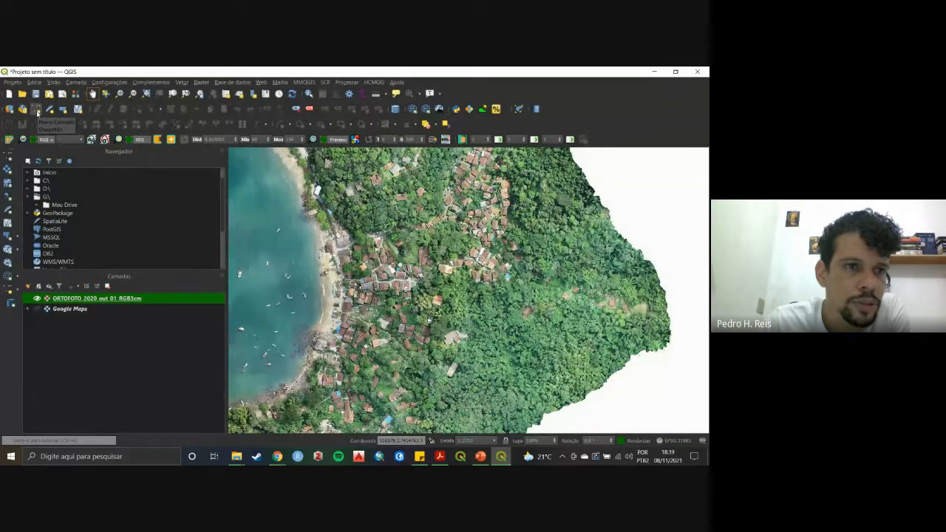
Open the Data Source Manager, enlarge it and switch it to raster sources.
left_click(37, 112)
key("Escape")
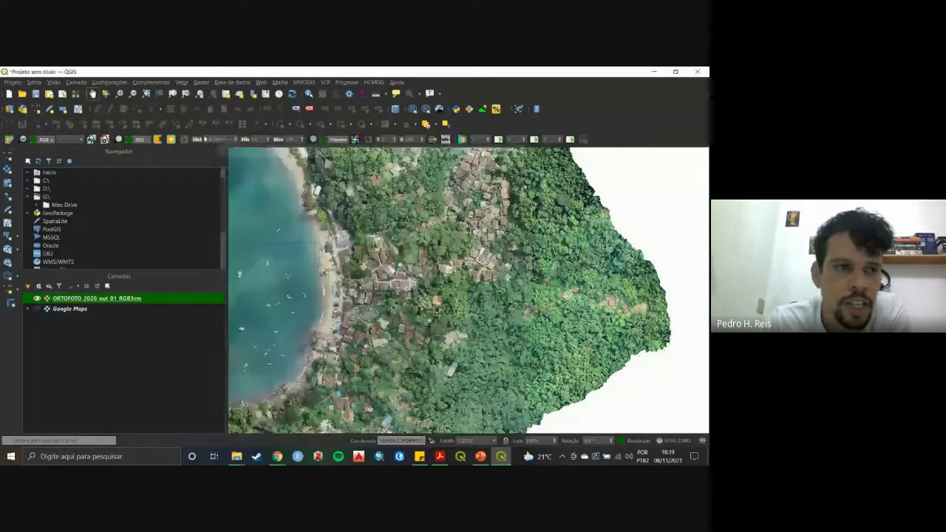
key("ctrl+shift+v")
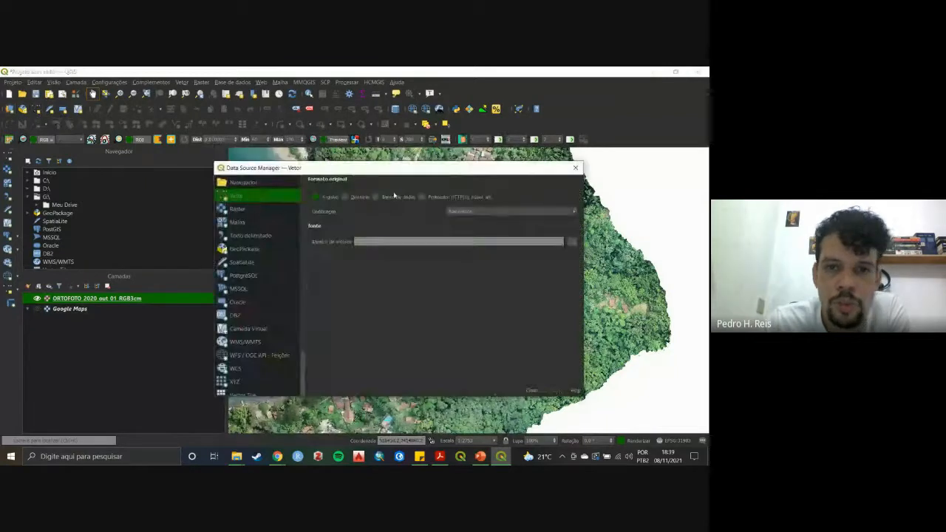
left_click_drag(397, 175, 357, 131)
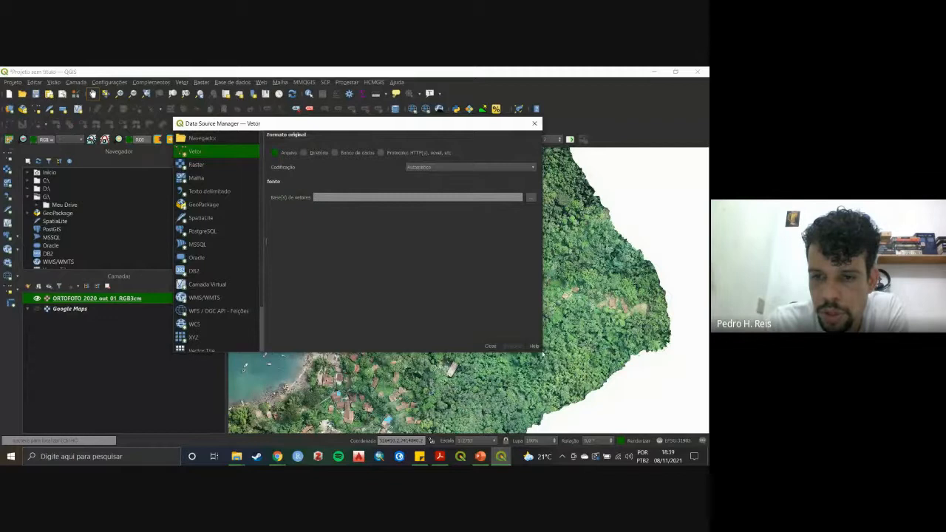
left_click_drag(543, 354, 587, 388)
left_click(239, 163)
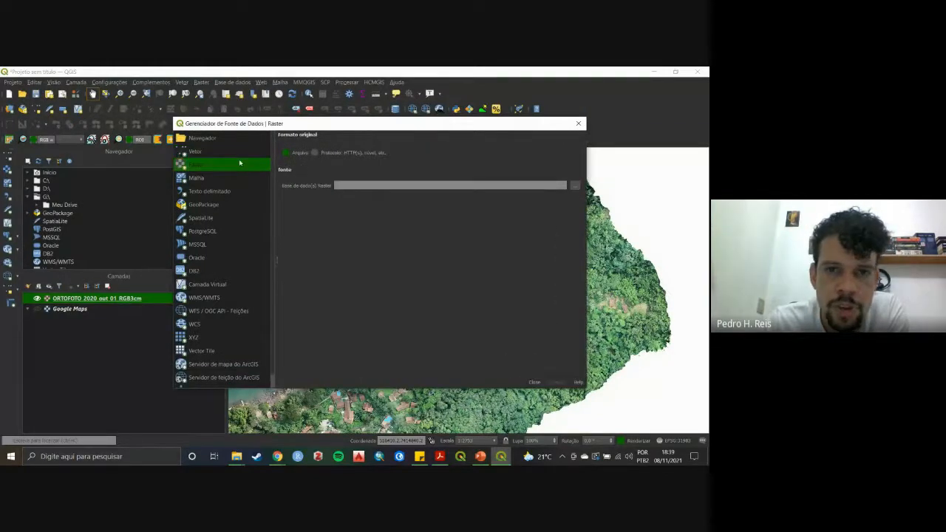
Browse for the raster source in the OneDrive-2021-11-08 folder, using the path copied from File Explorer.
left_click(572, 186)
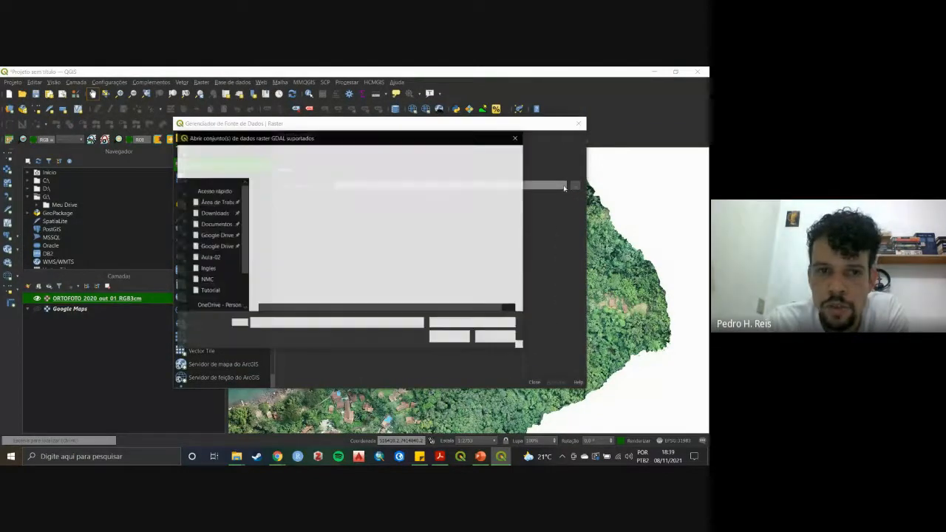
mouse_move(238, 451)
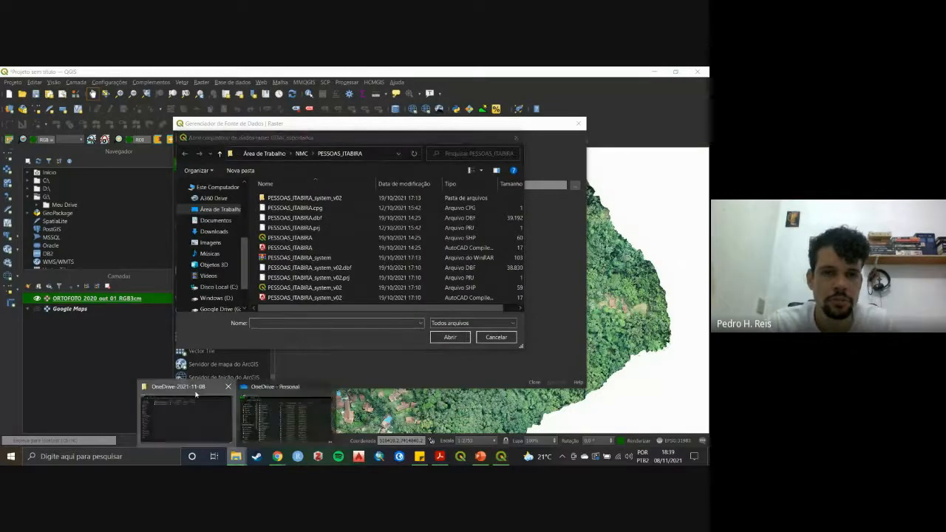
left_click(196, 393)
left_click(381, 96)
key("alt+Tab")
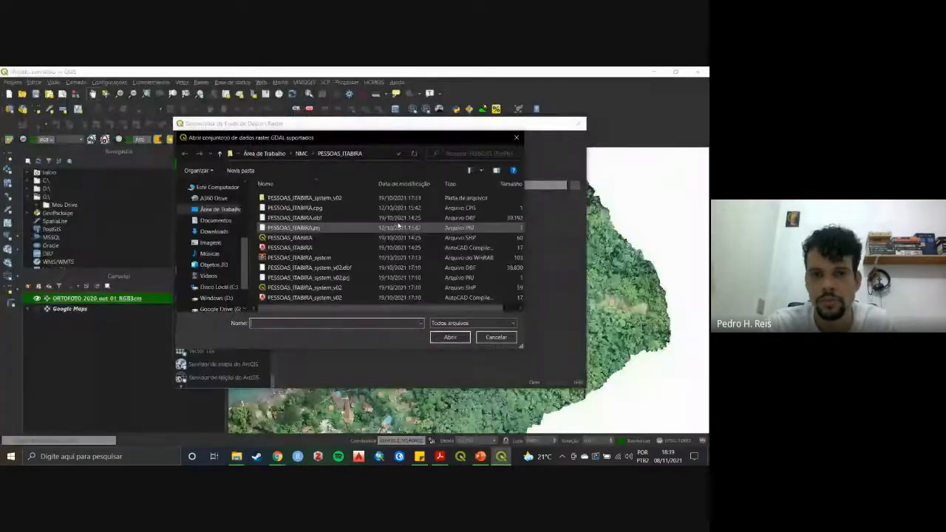
left_click(391, 153)
key("ctrl+v")
key("Return")
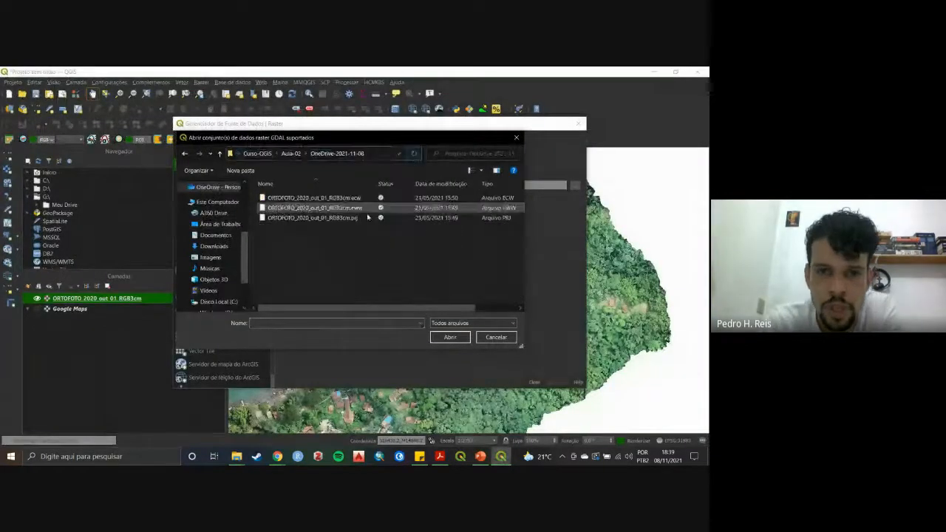
Add ORTOFOTO_2020_out_01_RGB3cm.ecw as a second raster layer and close the Data Source Manager.
left_click(340, 198)
left_click(445, 338)
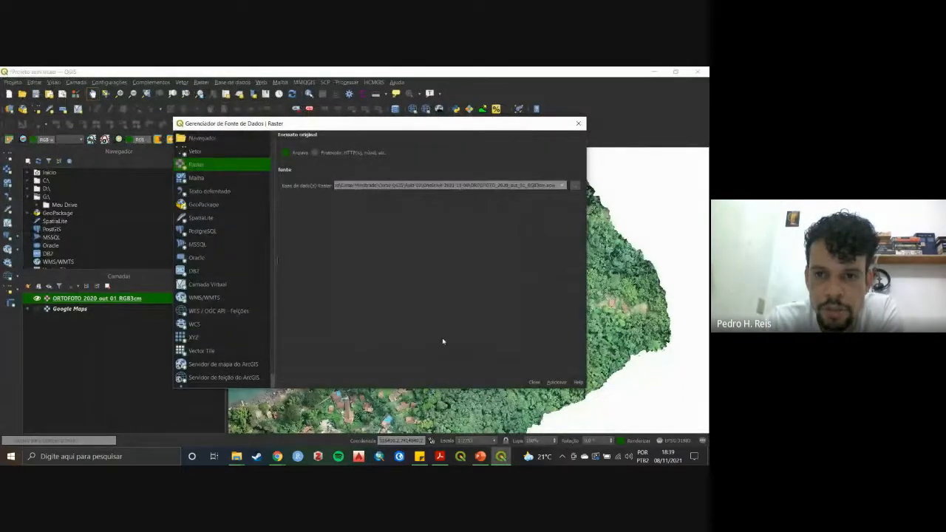
left_click(556, 384)
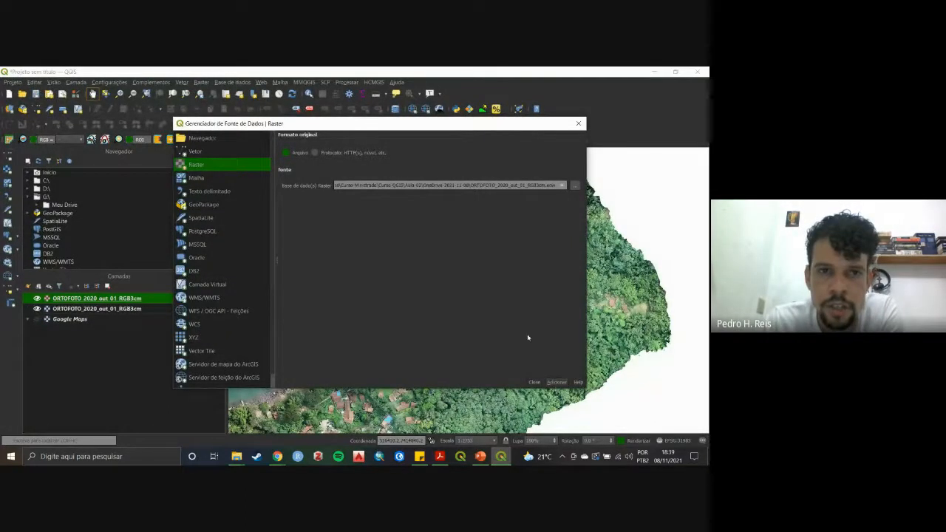
left_click(573, 124)
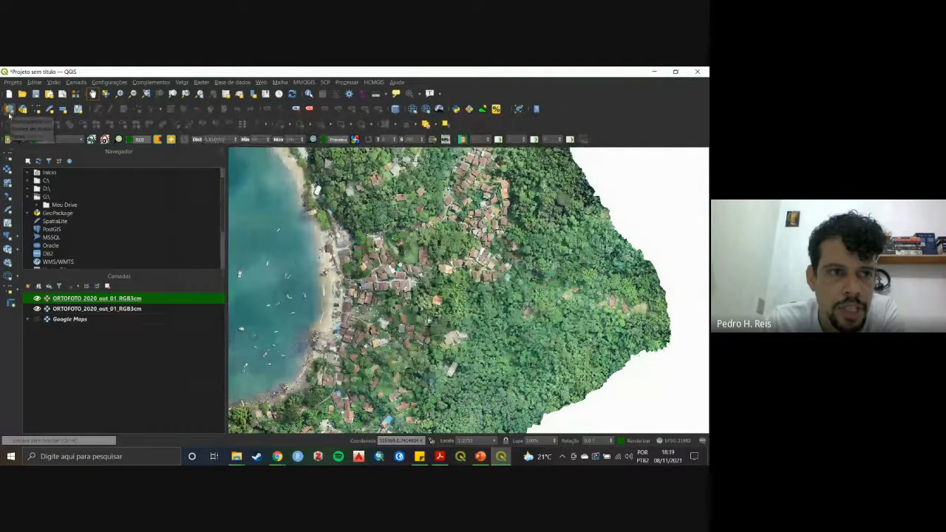
Show again how to open the Data Source Manager's raster page and return to the orthophoto map.
left_click(9, 111)
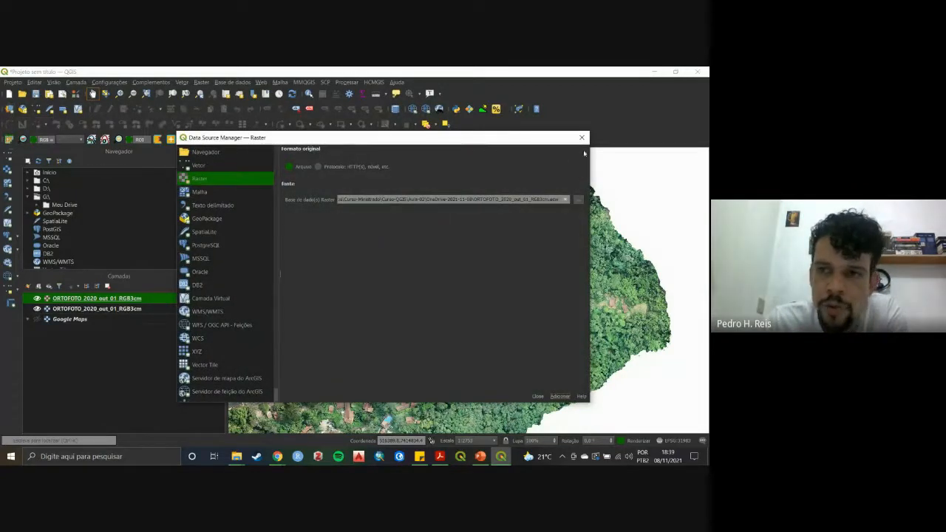
left_click(582, 138)
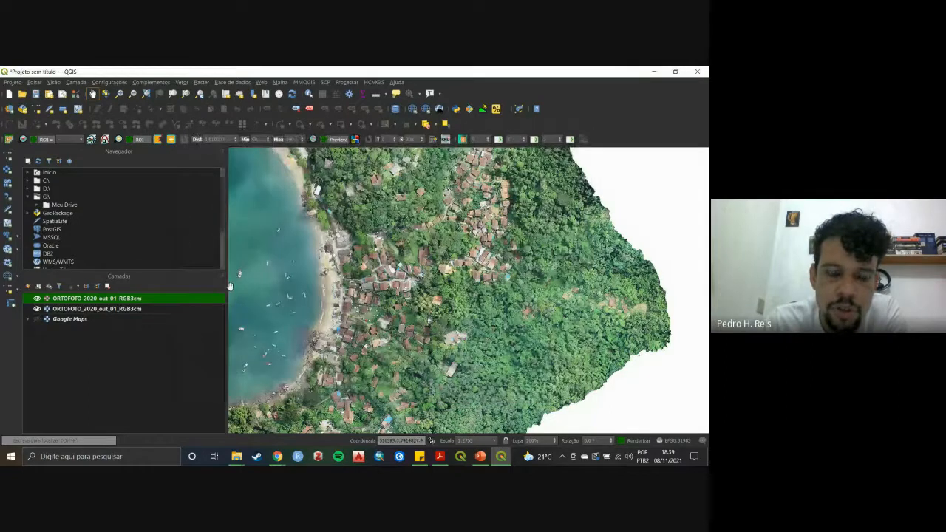
left_click_drag(305, 289, 436, 225)
left_click_drag(538, 337, 433, 307)
left_click_drag(434, 254, 477, 300)
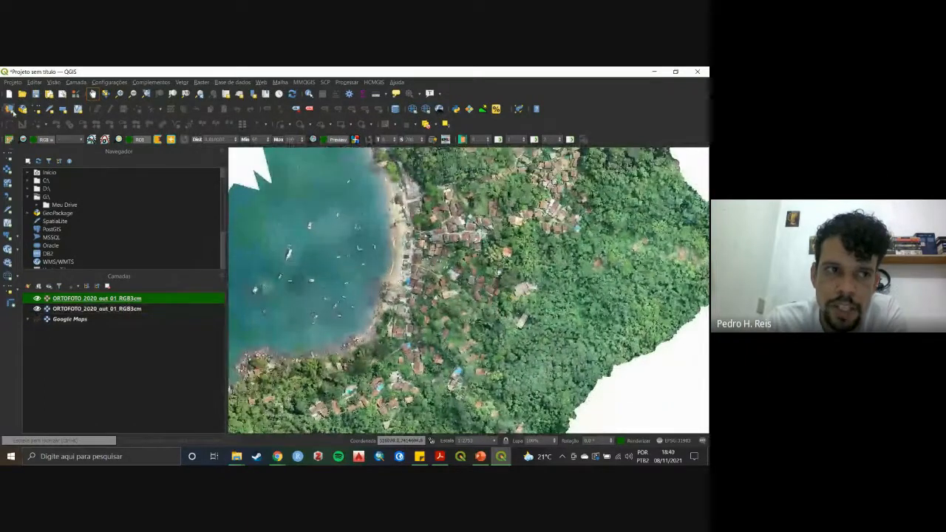
Show the vector source options in the enlarged Data Source Manager and close it.
left_click(10, 109)
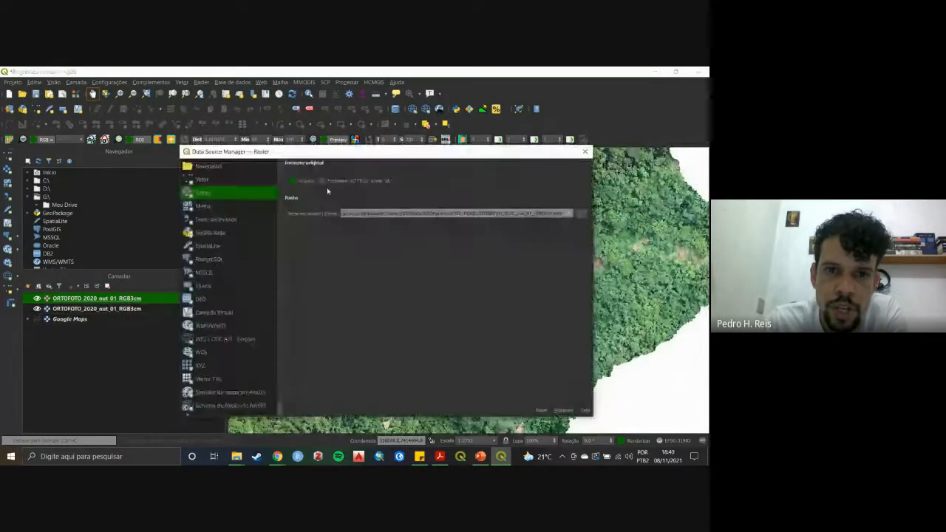
left_click(230, 181)
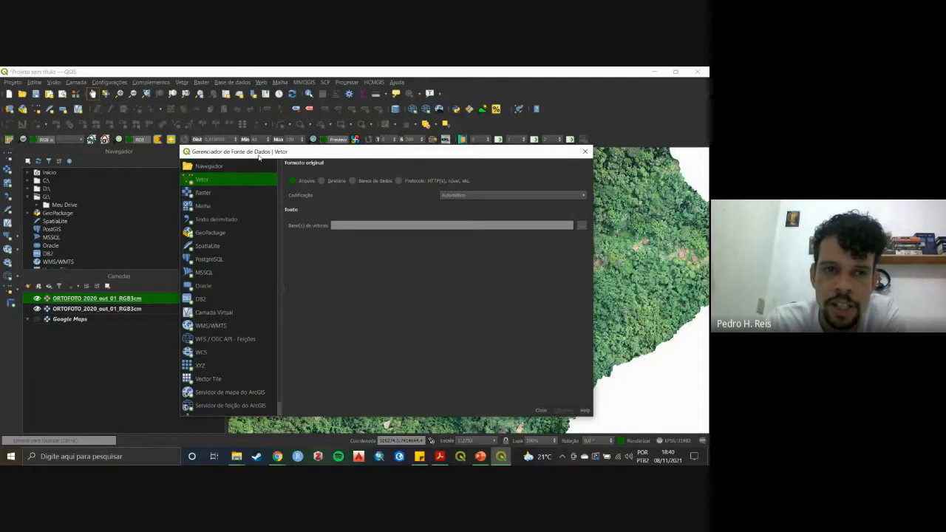
left_click_drag(258, 153, 263, 131)
left_click_drag(597, 396, 640, 432)
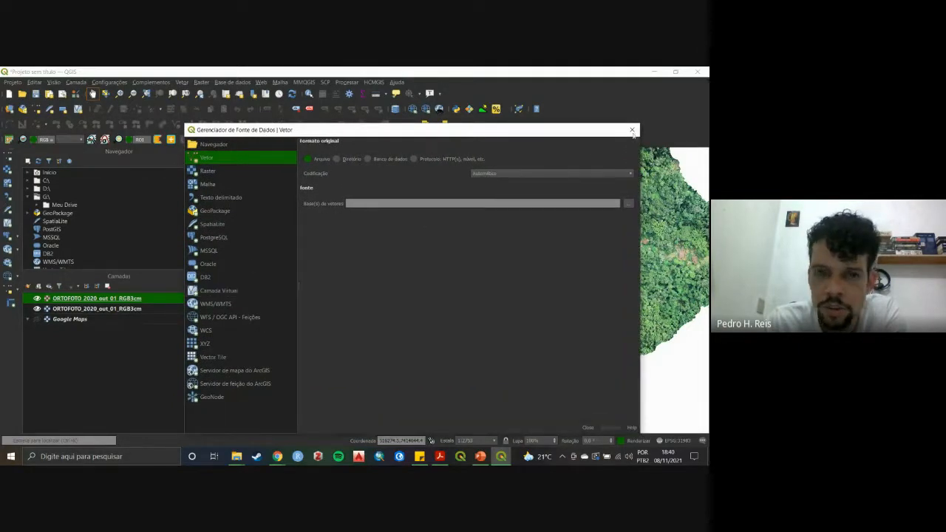
left_click(632, 131)
Remove the lower of the two ORTOFOTO_2020_out_01_RGB3cm layers from the project.
key("ctrl+d")
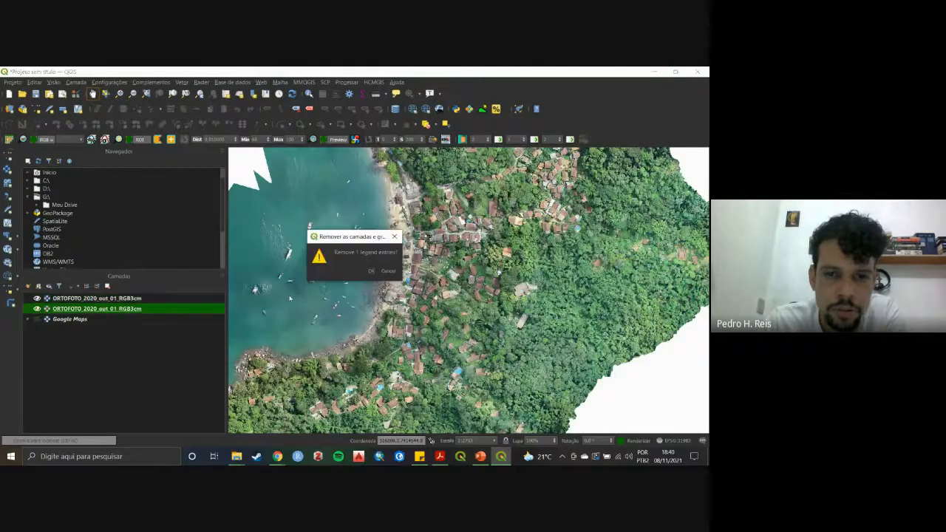
left_click(369, 273)
left_click_drag(473, 240, 428, 219)
left_click_drag(430, 200, 469, 334)
Add the SP_Municipios_2020 shapefile from the Aula-02 folder in File Explorer to the QGIS project.
left_click(242, 461)
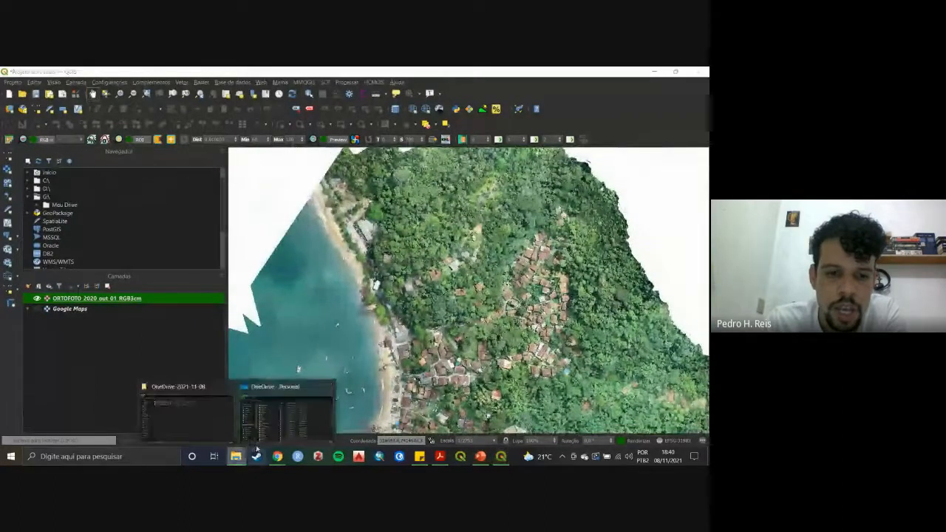
left_click(211, 422)
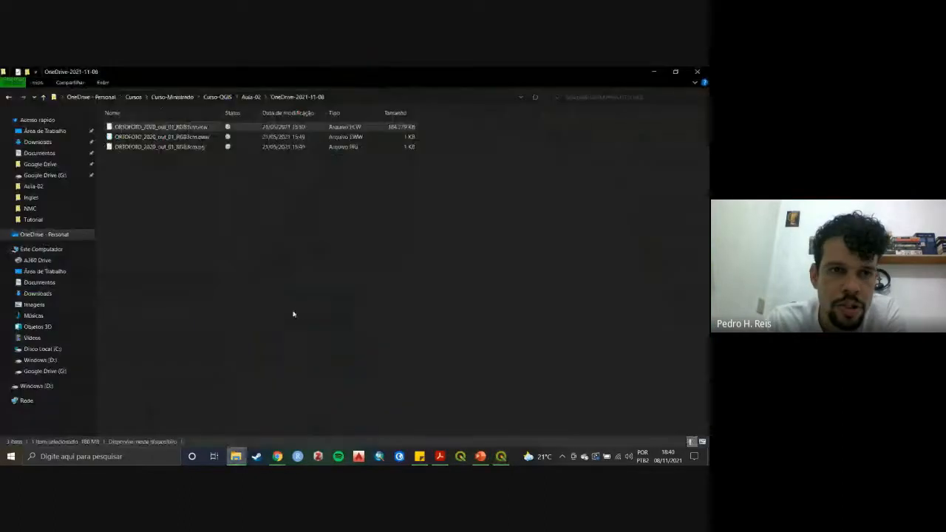
left_click(255, 97)
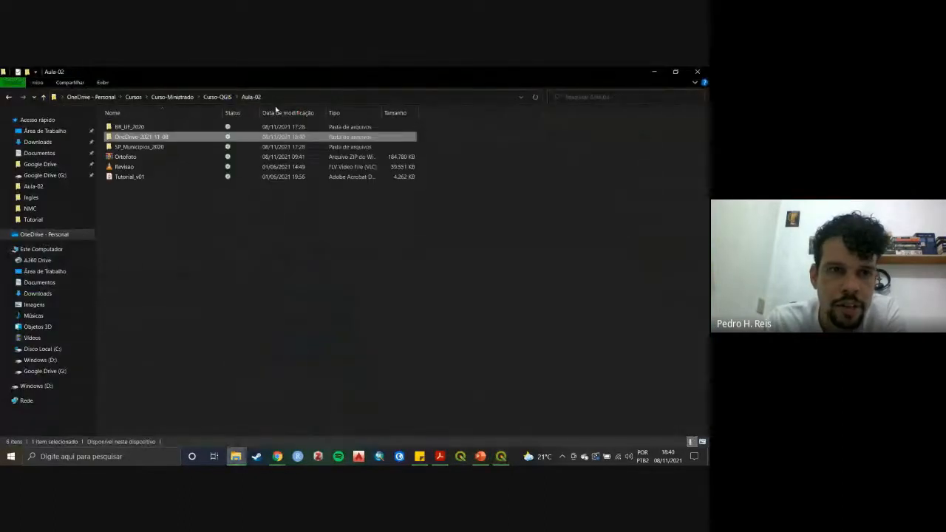
double_click(163, 148)
left_click(134, 158)
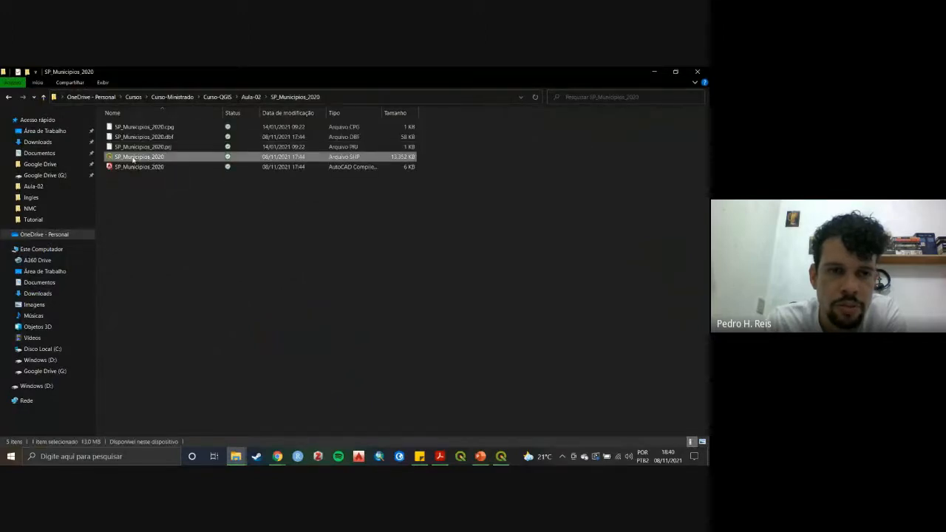
left_click_drag(131, 158, 165, 312)
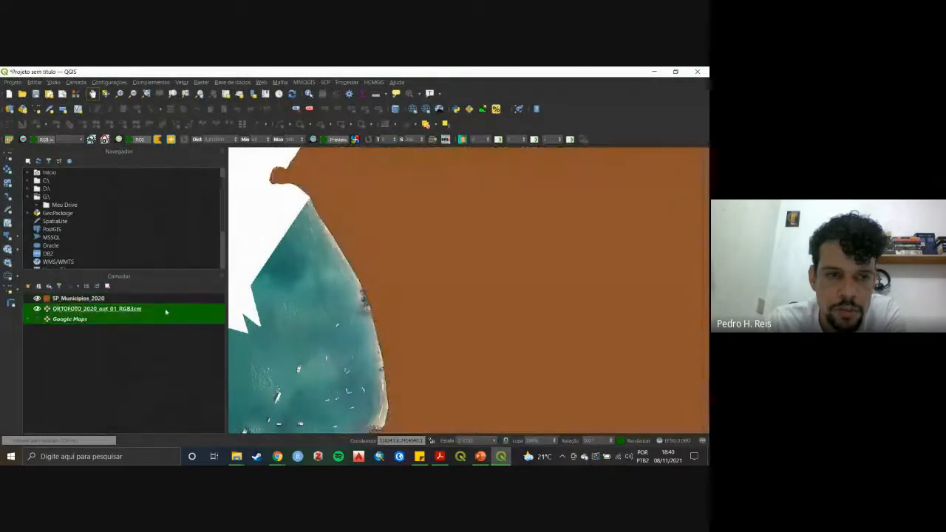
left_click(150, 343)
Compare the municipality polygon's extent with the orthophoto and move the orthophoto layer above SP_Municipios_2020.
scroll(407, 274, "down", 4)
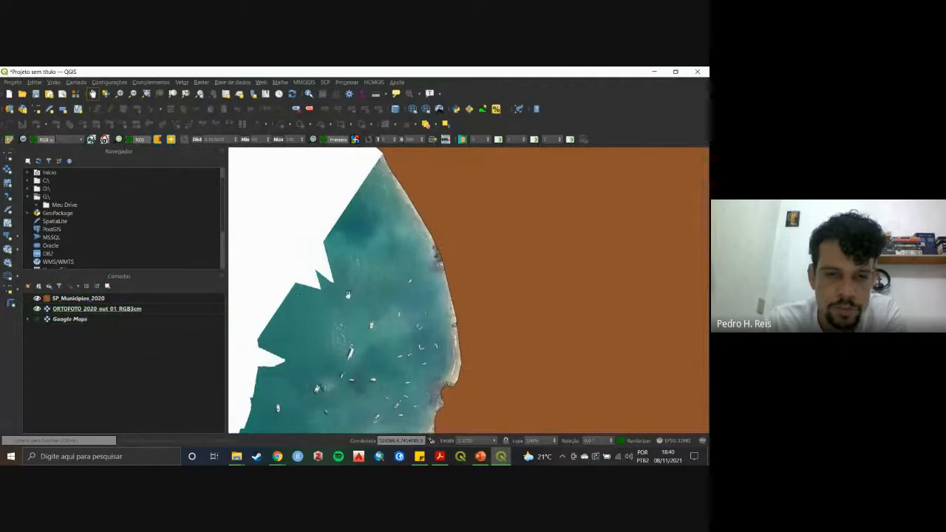
scroll(424, 311, "down", 2)
left_click_drag(493, 285, 395, 288)
scroll(395, 287, "down", 2)
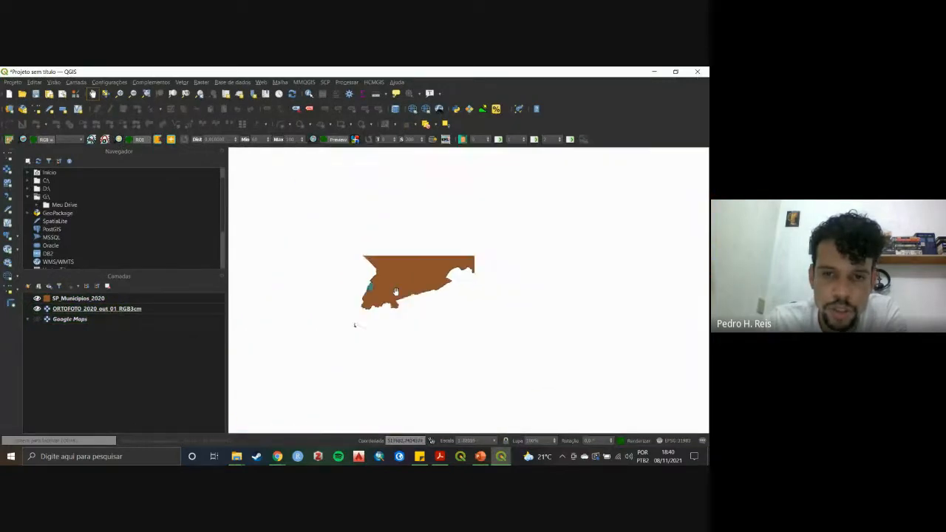
scroll(360, 287, "up", 2)
scroll(398, 287, "up", 2)
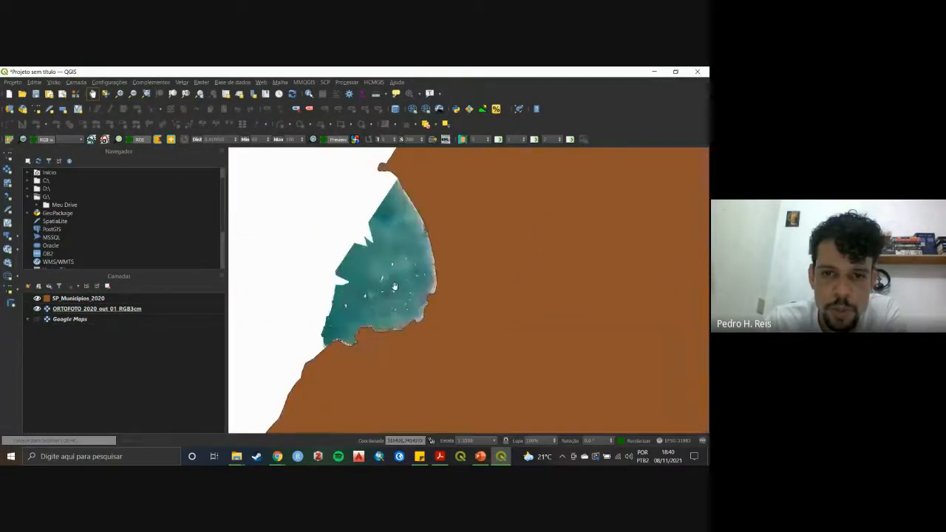
left_click(133, 309)
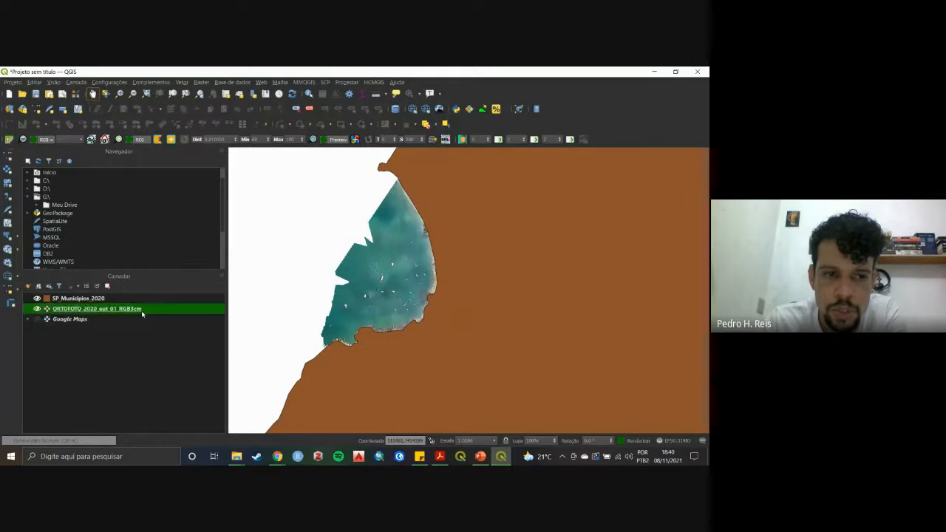
left_click_drag(133, 309, 145, 300)
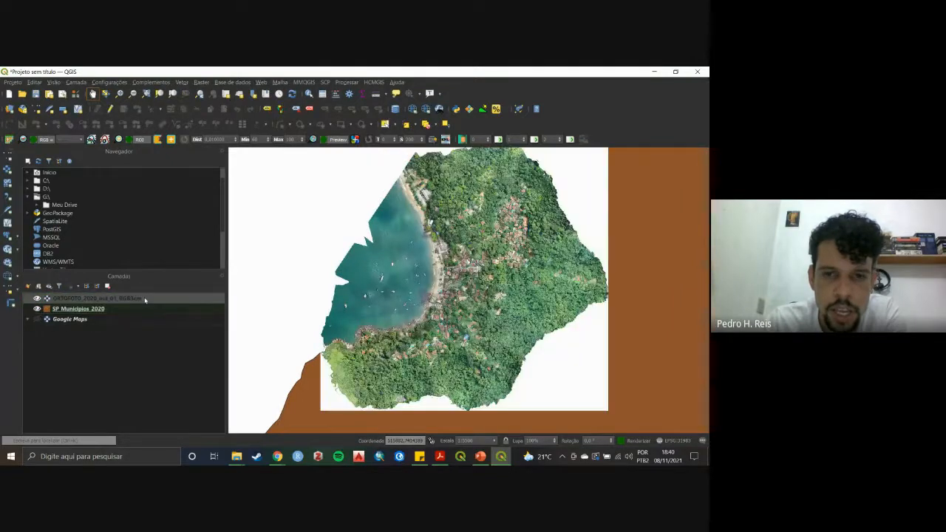
left_click(183, 299)
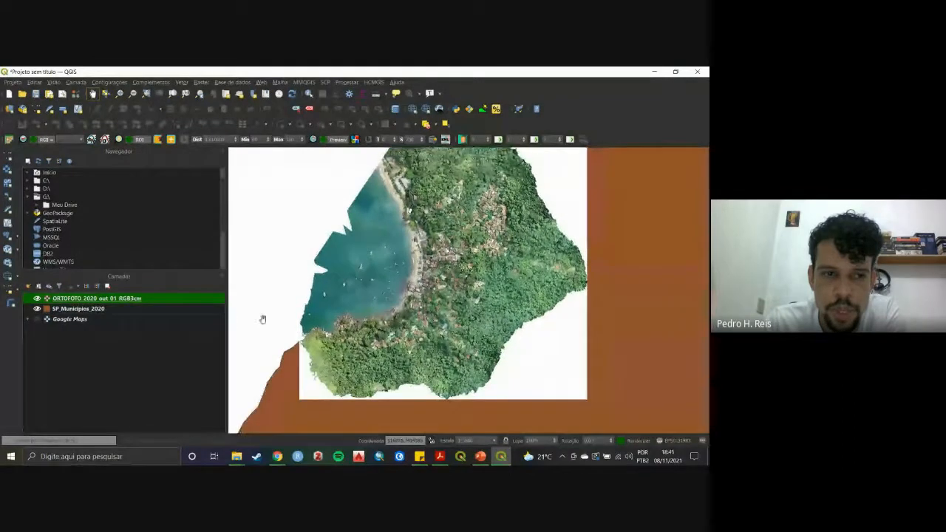
Switch to the course slides in Chrome and go back to slide 3 with the topics and stacked data layers illustration.
left_click_drag(137, 309, 147, 301)
mouse_move(279, 460)
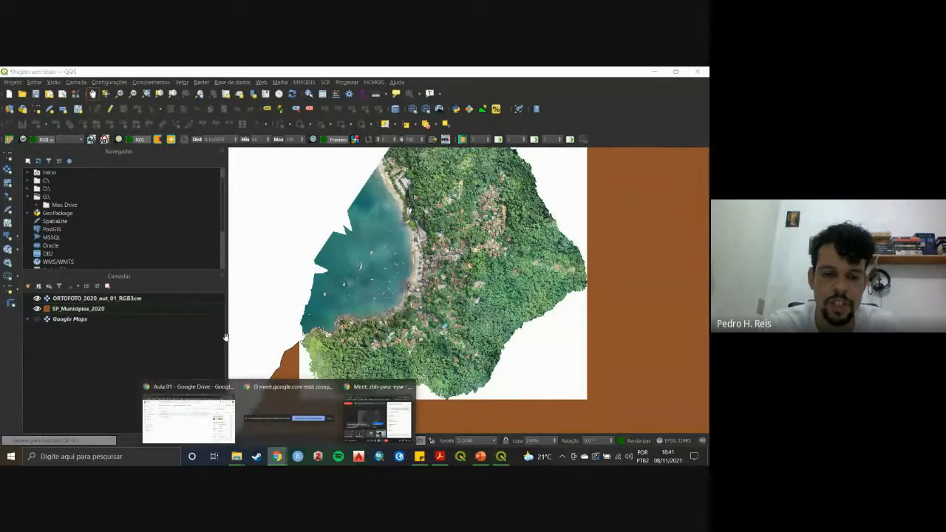
left_click(189, 414)
left_click(388, 74)
left_click(279, 74)
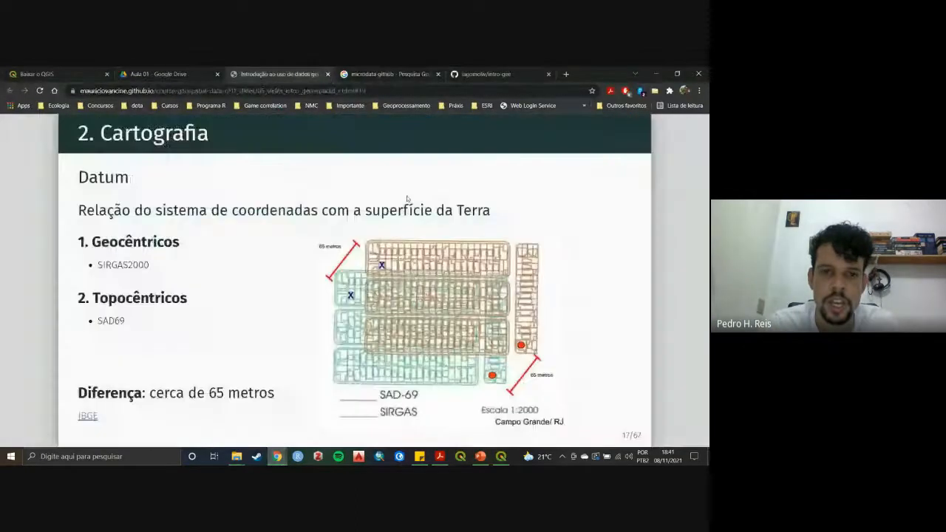
key("Left")
key("Left")
key("Left")
key("Left")
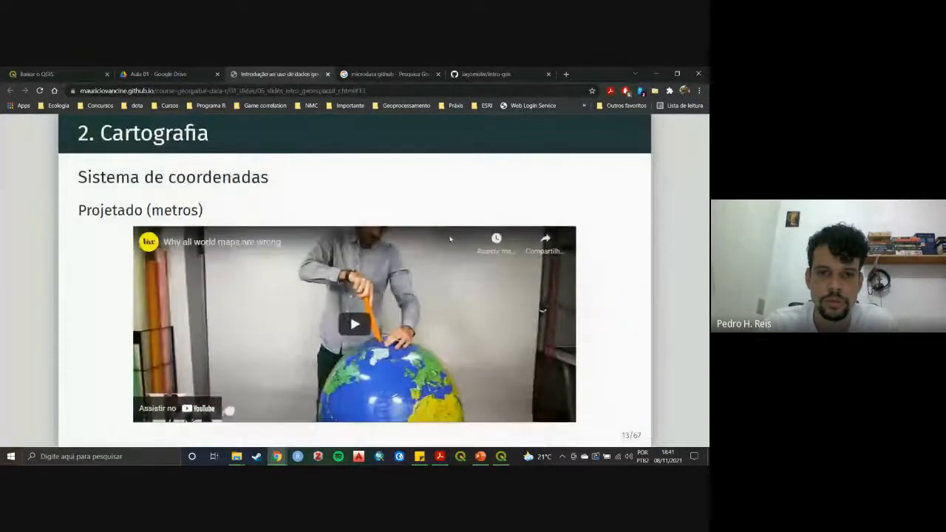
key("Left")
key("Left")
key("Left")
key("Left")
key("Left")
key("Left")
key("Left")
key("Left")
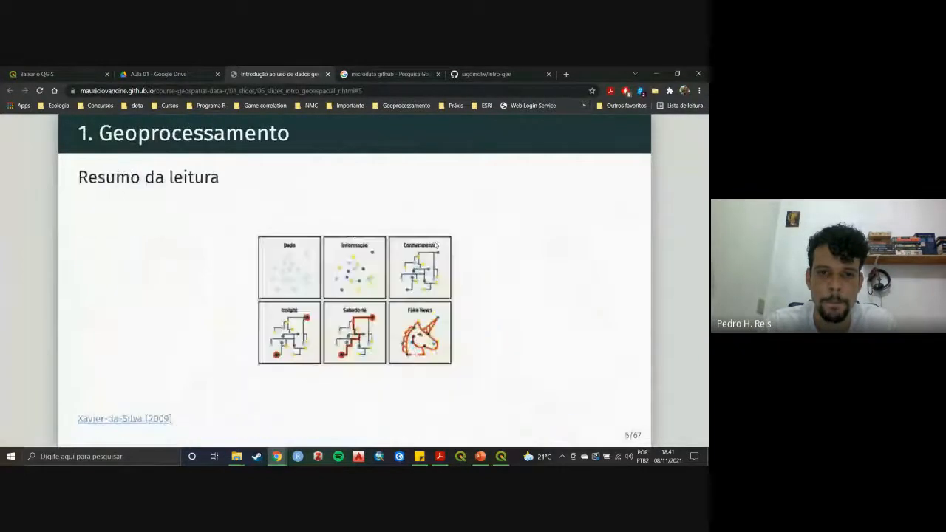
key("Left")
key("Left")
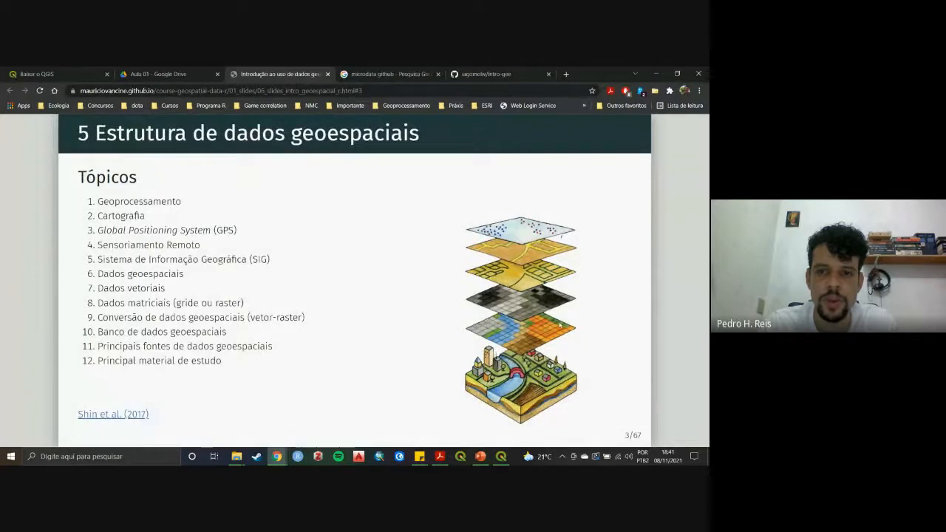
Return to QGIS and examine SP_Municipios_2020 around the orthophoto and out to the extent of the whole state.
key("alt+Tab")
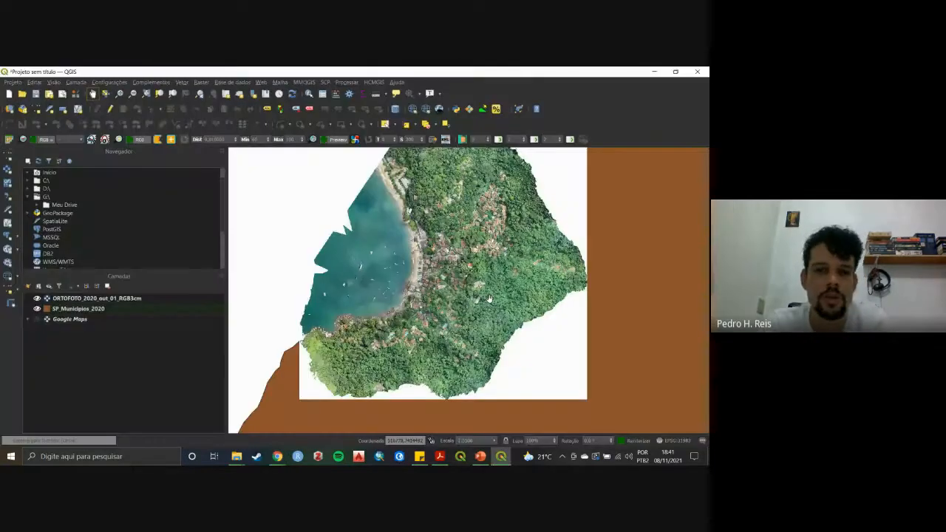
left_click_drag(442, 252, 460, 362)
scroll(423, 263, "up", 2)
scroll(455, 325, "down", 2)
left_click_drag(454, 293, 436, 197)
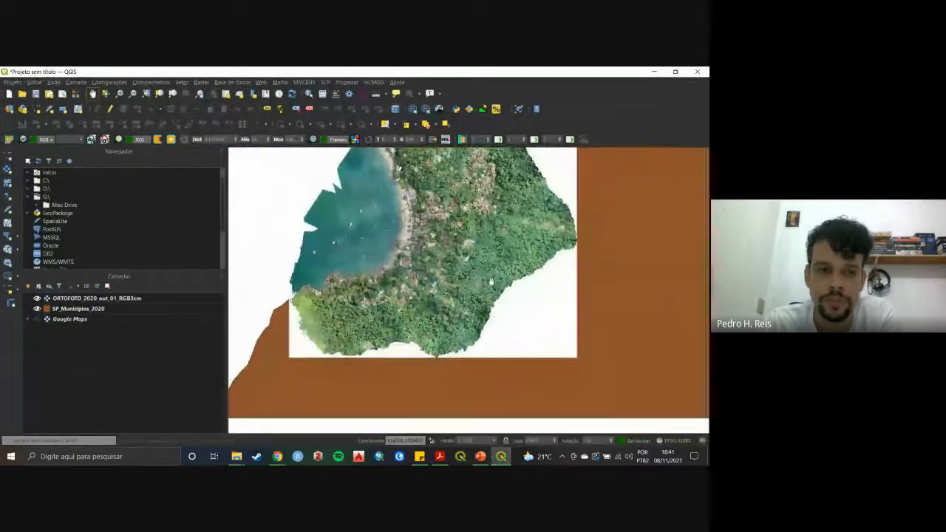
left_click(115, 310)
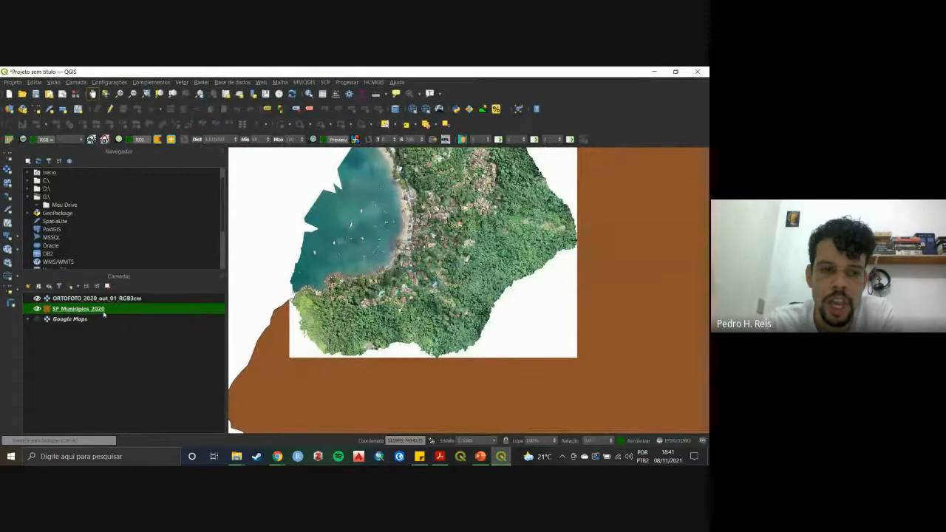
scroll(490, 307, "down", 5)
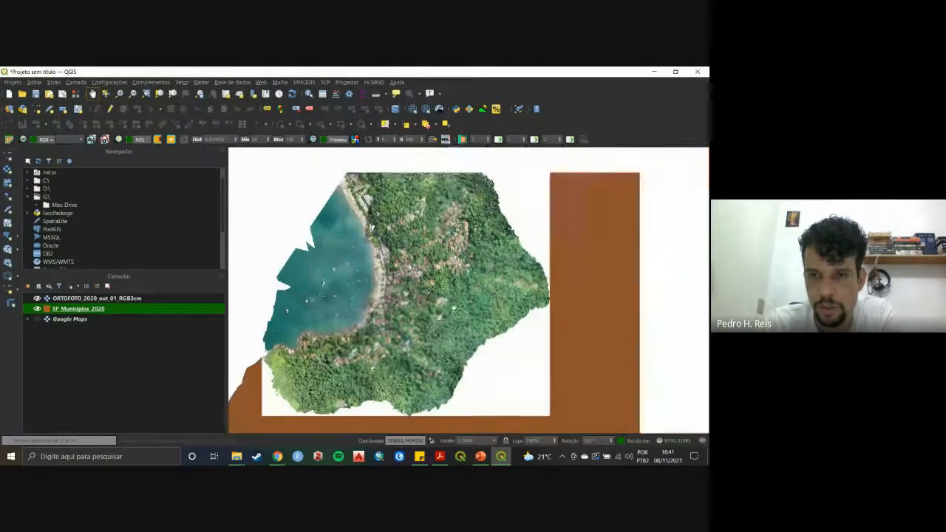
scroll(489, 311, "down", 4)
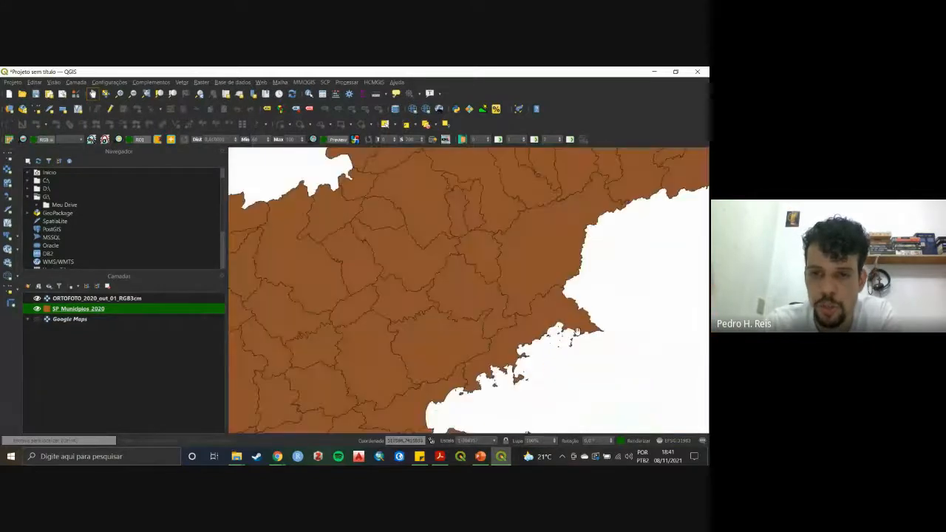
scroll(536, 332, "down", 3)
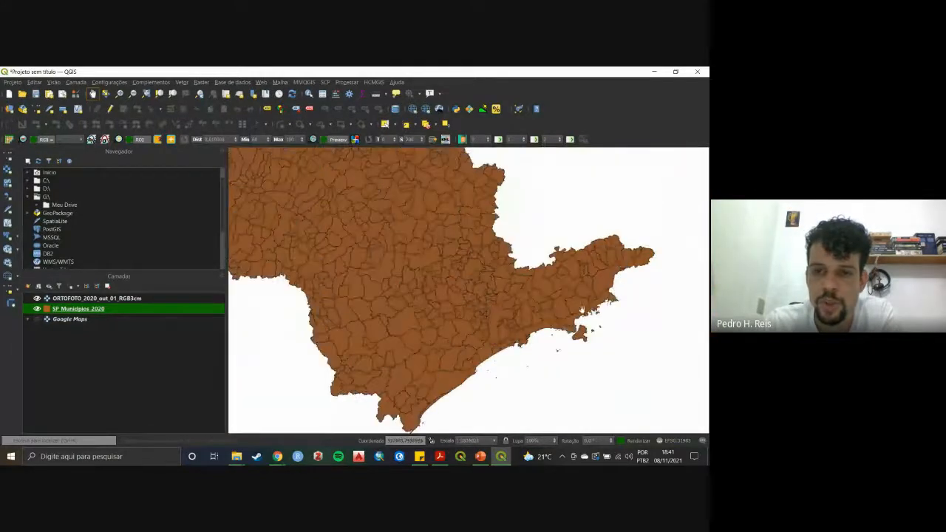
left_click_drag(548, 297, 547, 274)
scroll(617, 323, "down", 4)
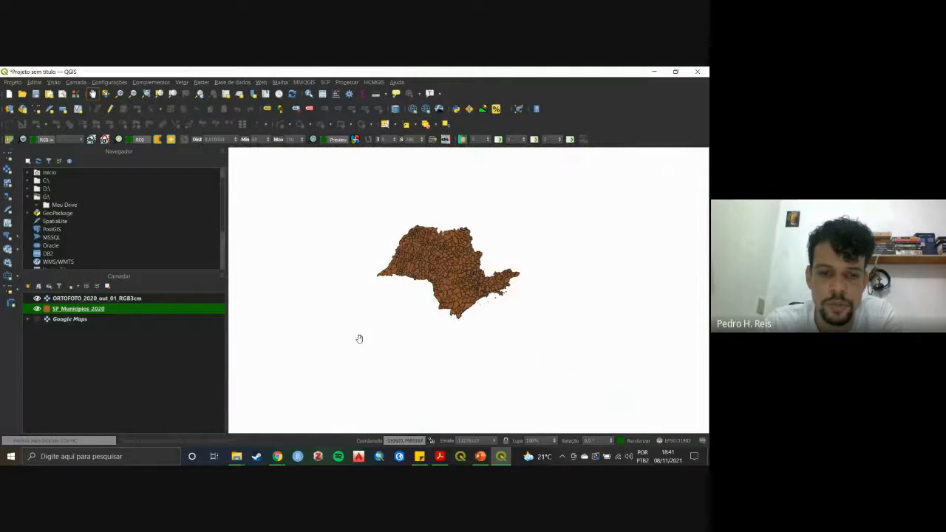
Add the BR_UF_2020 shapefile from the Aula-02 folder in File Explorer to the QGIS project and place the orthophoto layer below SP_Municipios_2020.
left_click(285, 405)
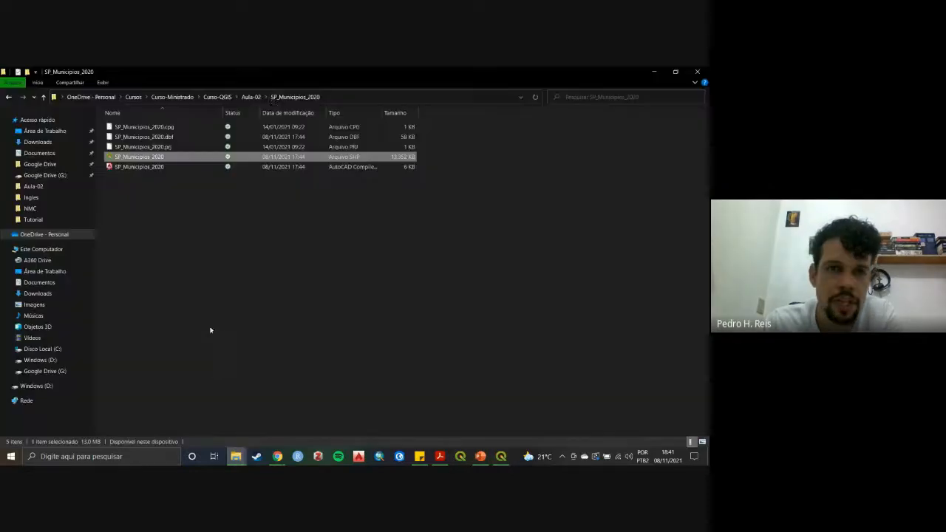
left_click(254, 98)
double_click(156, 127)
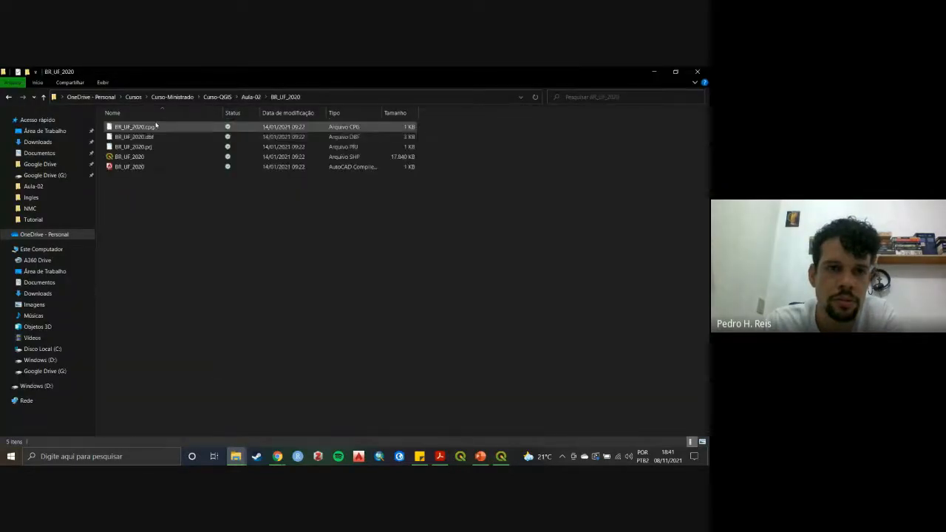
left_click_drag(133, 157, 220, 359)
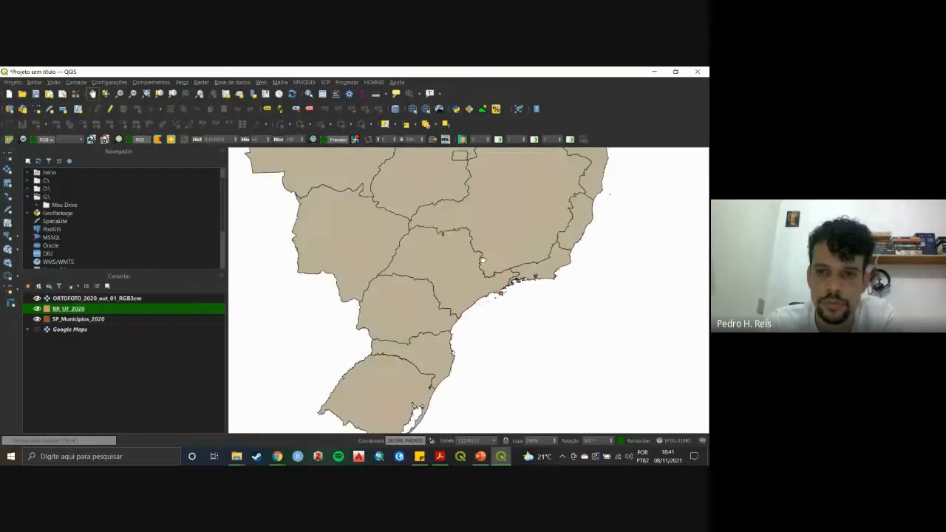
scroll(466, 311, "down", 3)
scroll(470, 308, "up", 2)
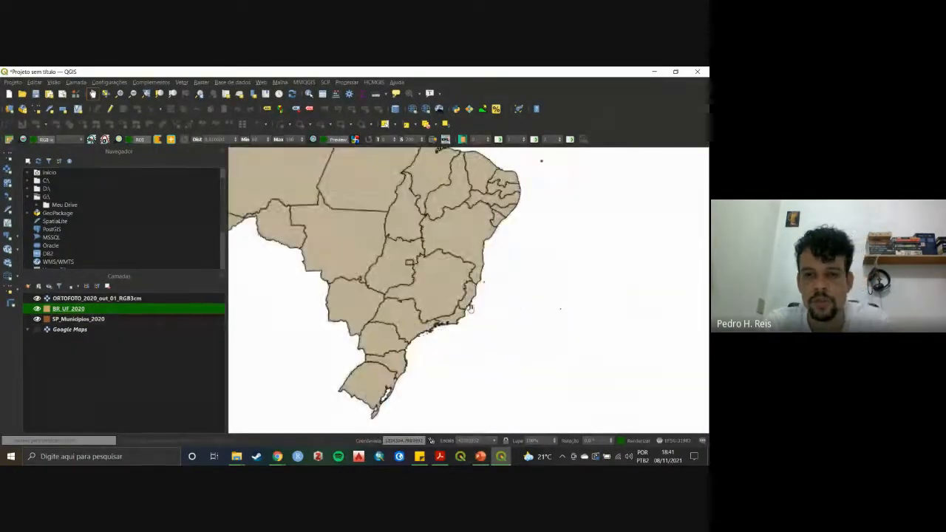
left_click_drag(109, 299, 111, 317)
left_click(178, 296)
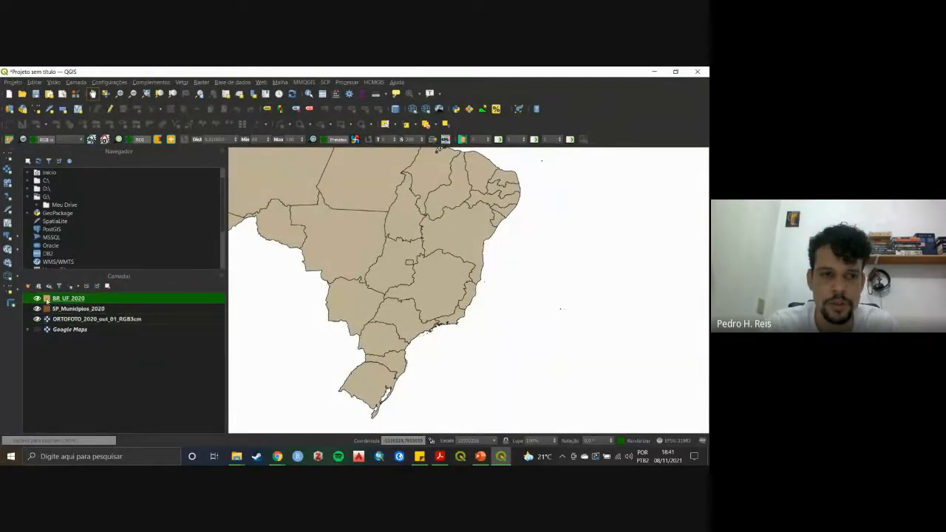
Hide the BR_UF_2020 and SP_Municipios_2020 layers and zoom to the ORTOFOTO_2020_out_01_RGB3cm layer.
left_click(37, 298)
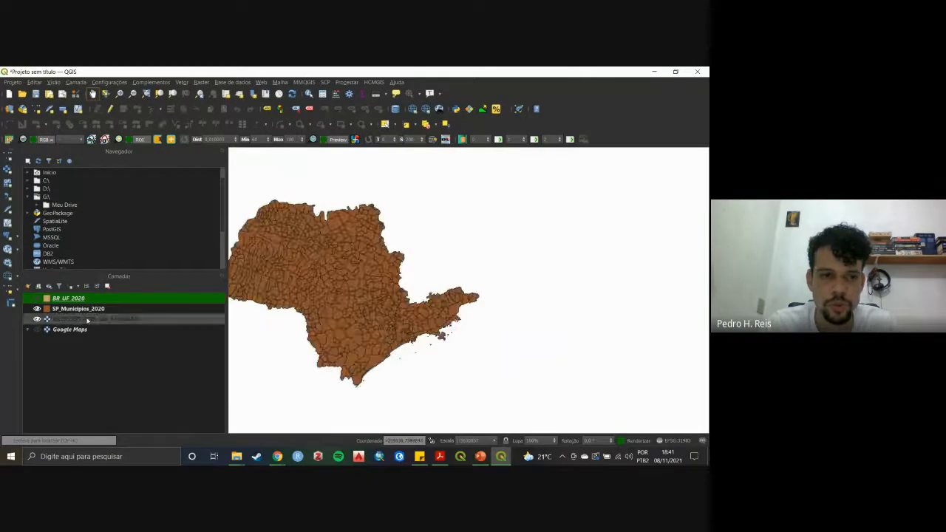
left_click(86, 309)
key("space")
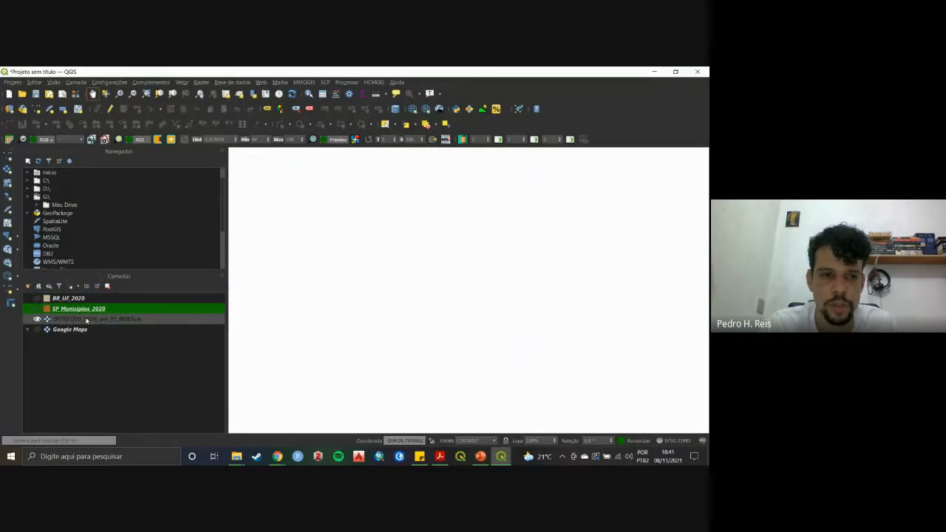
left_click(85, 319)
right_click(84, 322)
left_click(163, 140)
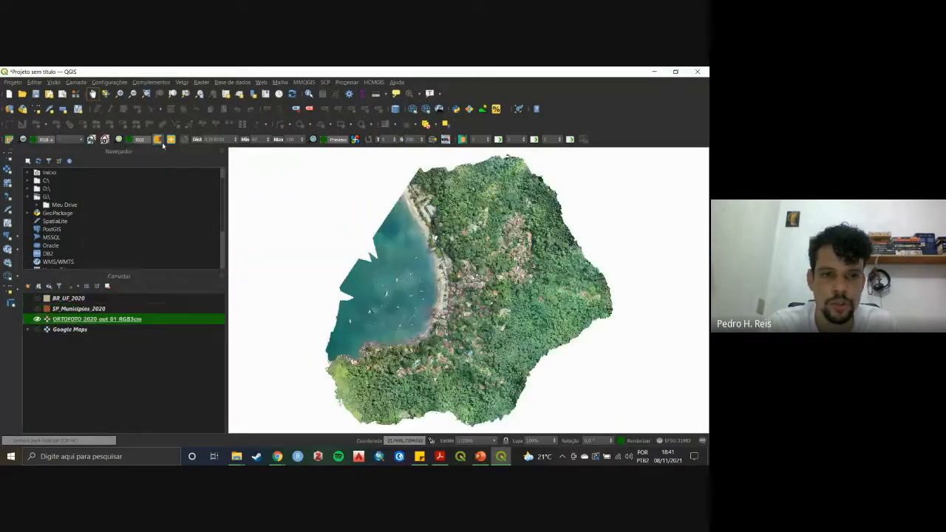
Make SP_Municipios_2020 and BR_UF_2020 visible again and inspect the coastline around the orthophoto area.
left_click(38, 308)
left_click(37, 298)
scroll(450, 316, "down", 5)
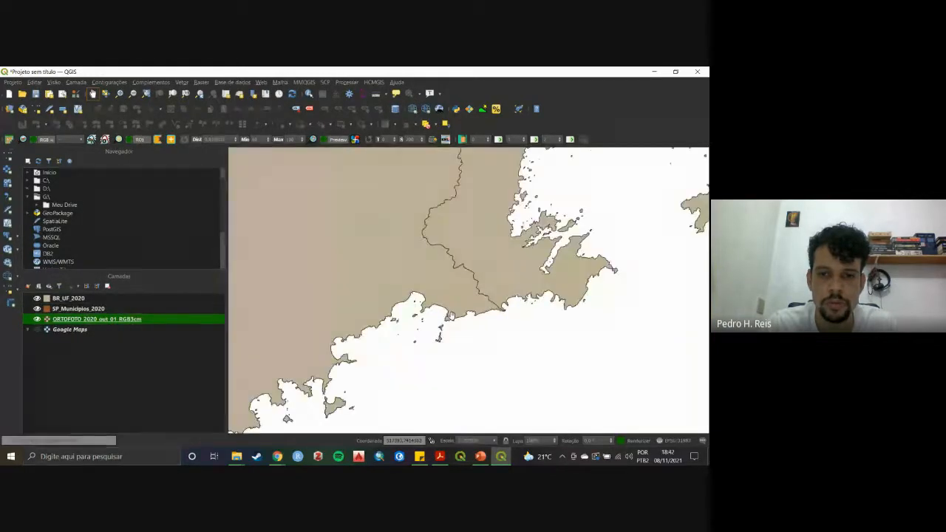
scroll(449, 317, "down", 2)
scroll(451, 316, "up", 4)
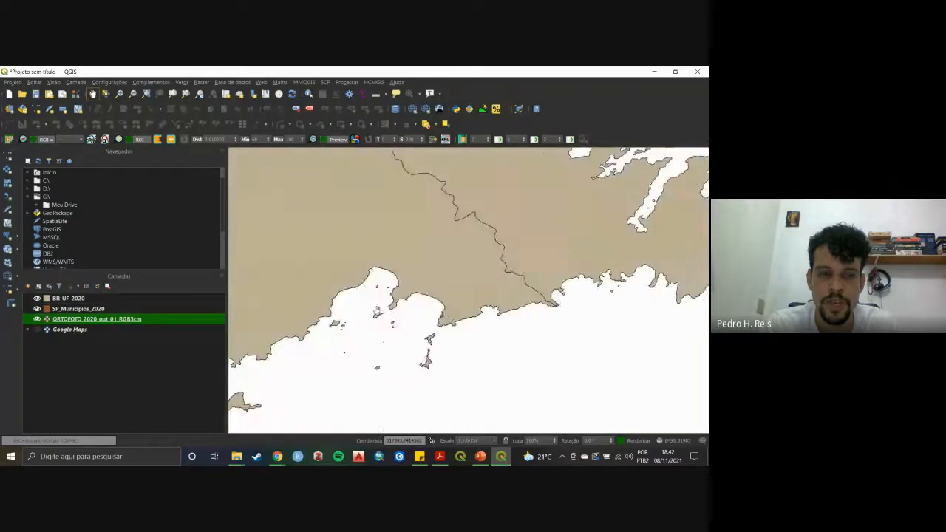
left_click(420, 457)
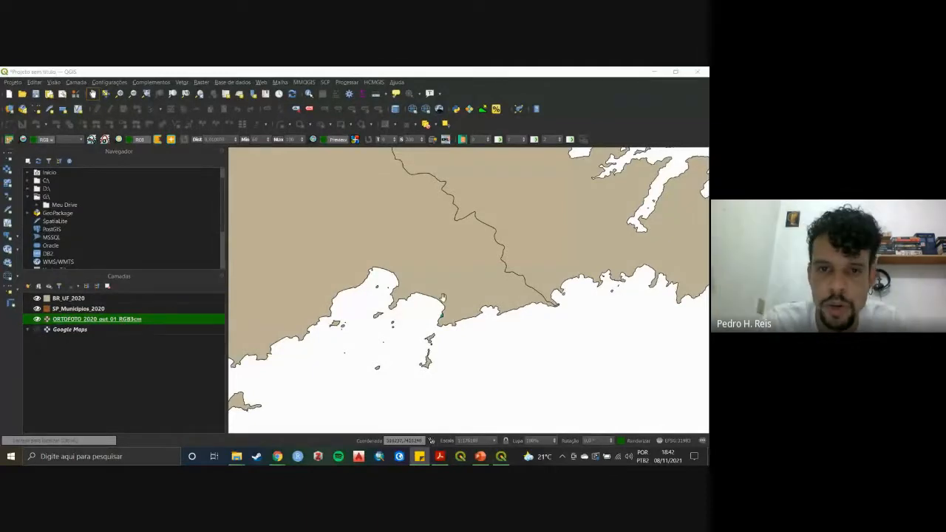
left_click_drag(468, 280, 436, 276)
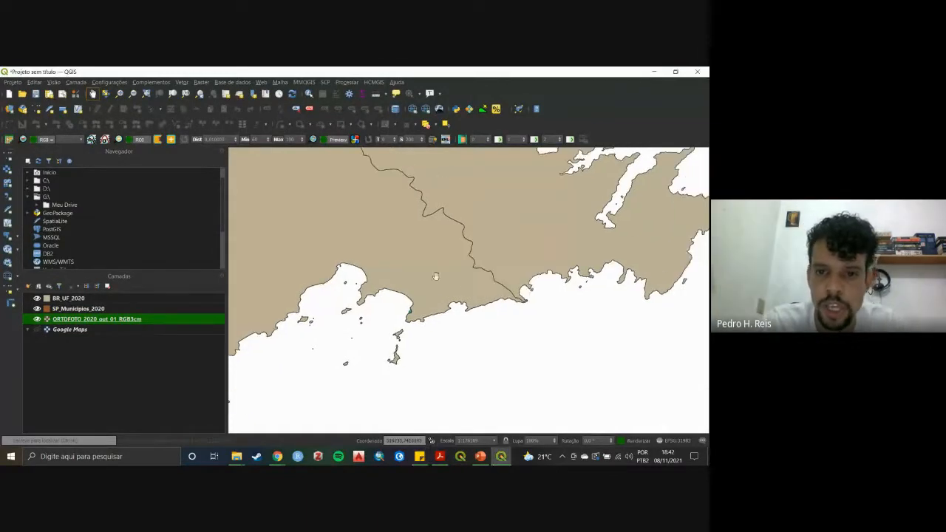
Open the project's coordinate reference system properties and preview WGS 84 / Pseudo-Mercator, SIRGAS 2000 and SIRGAS 2000 / Brazil Polyconic.
left_click(666, 434)
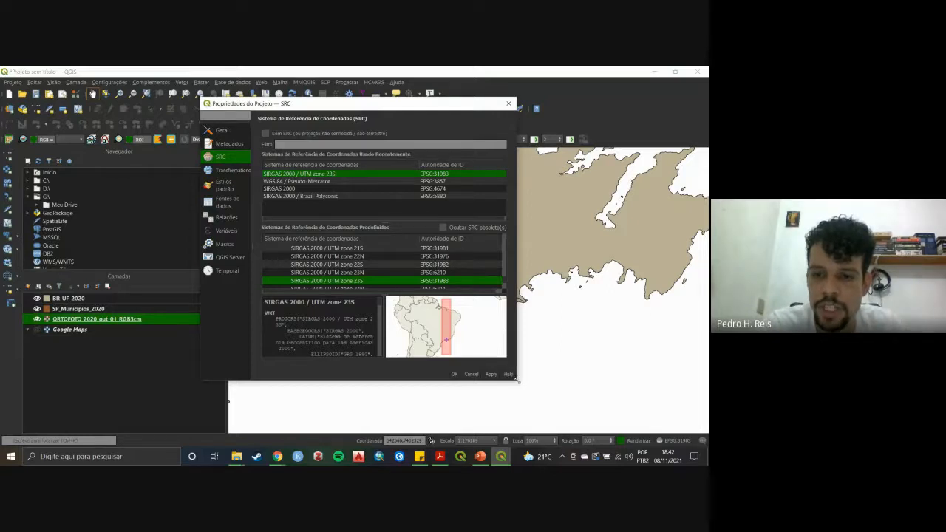
left_click_drag(518, 381, 547, 395)
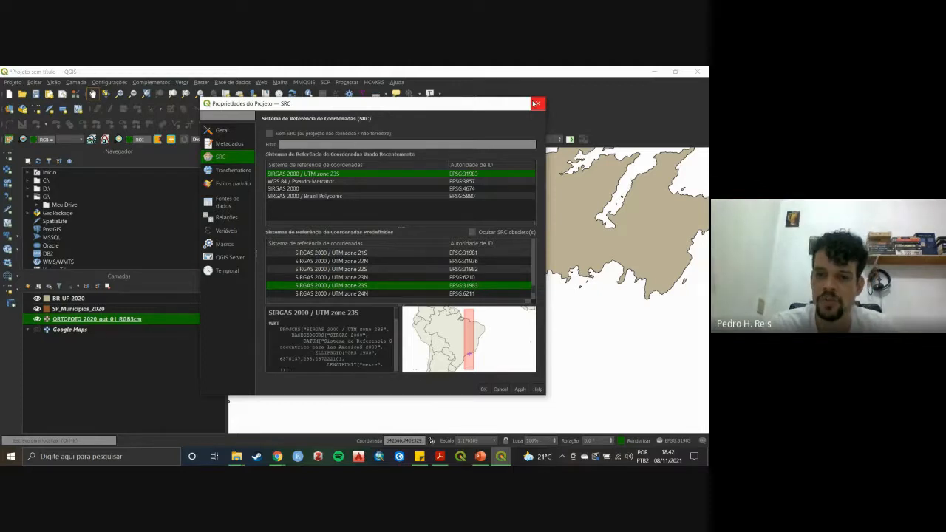
left_click(536, 104)
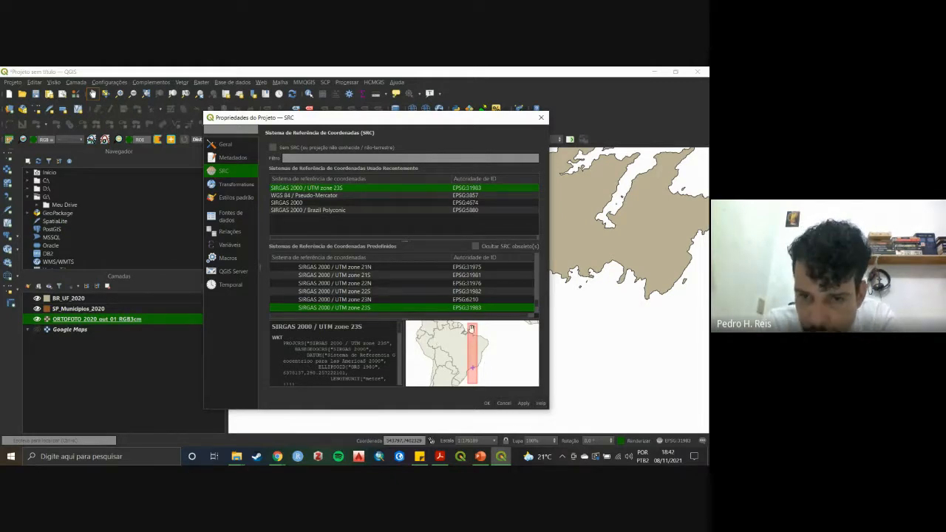
left_click(321, 196)
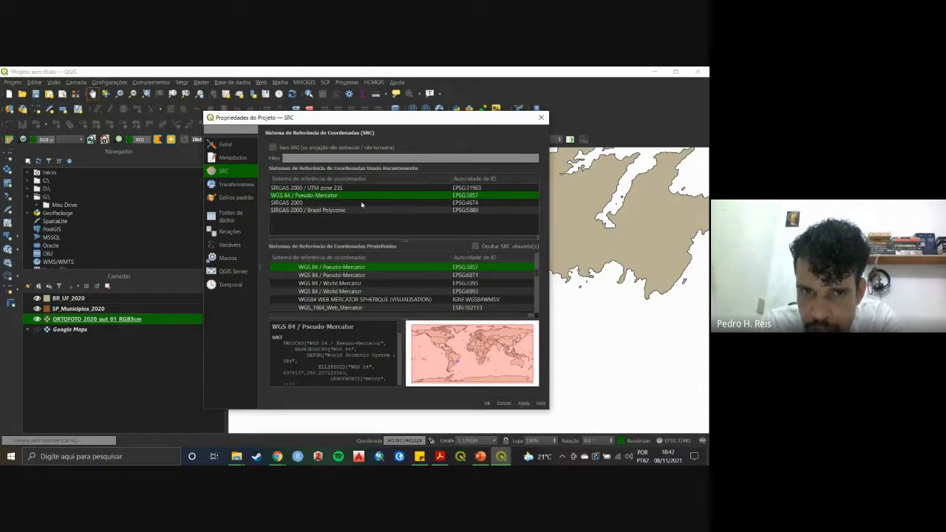
left_click(323, 202)
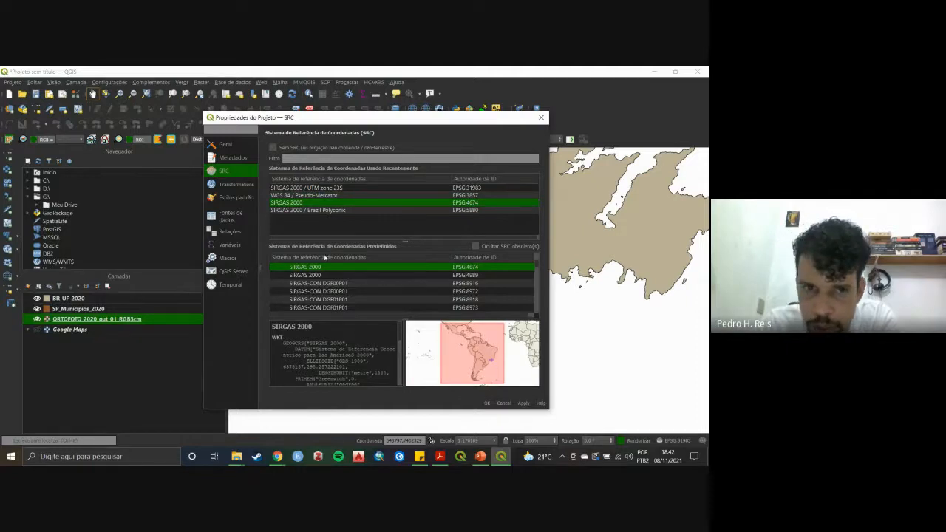
left_click(341, 211)
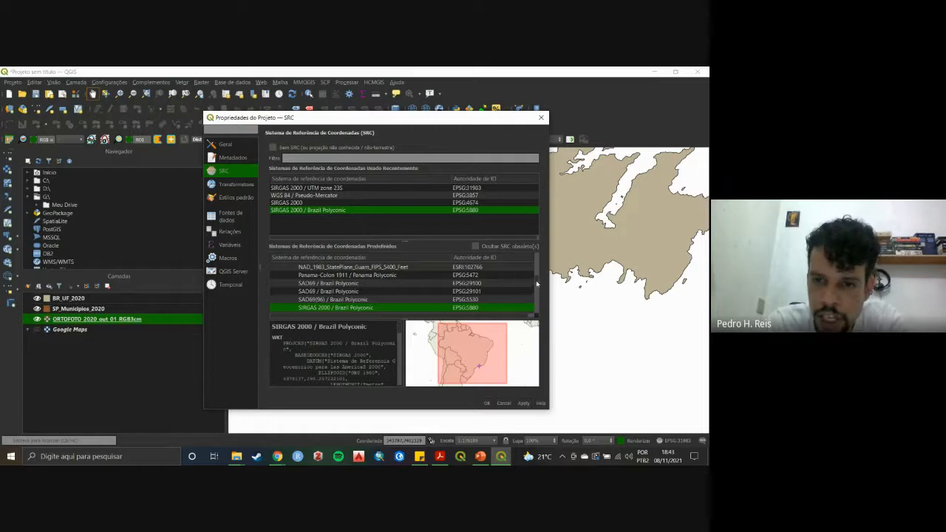
Browse the predefined geographic coordinate systems in the enlarged project properties, close them without applying, and look over the coastline.
left_click_drag(537, 283, 536, 262)
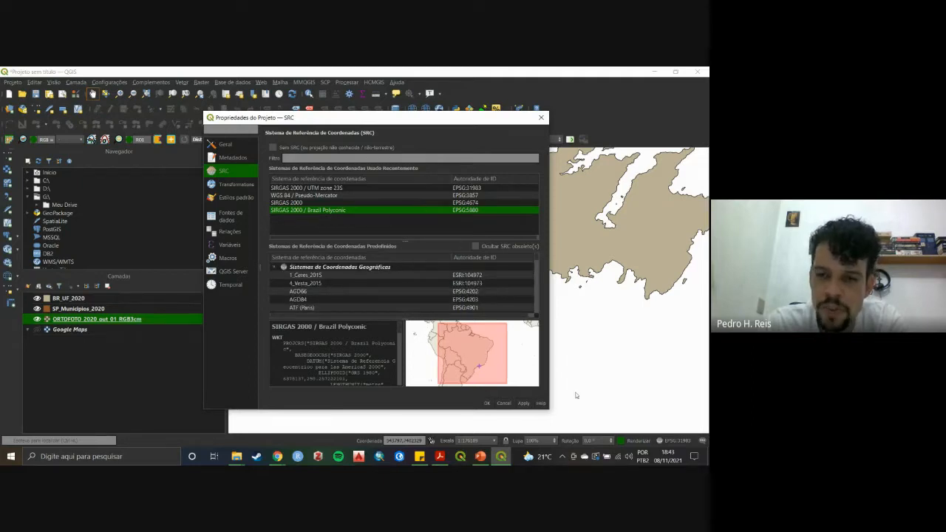
left_click_drag(548, 409, 612, 432)
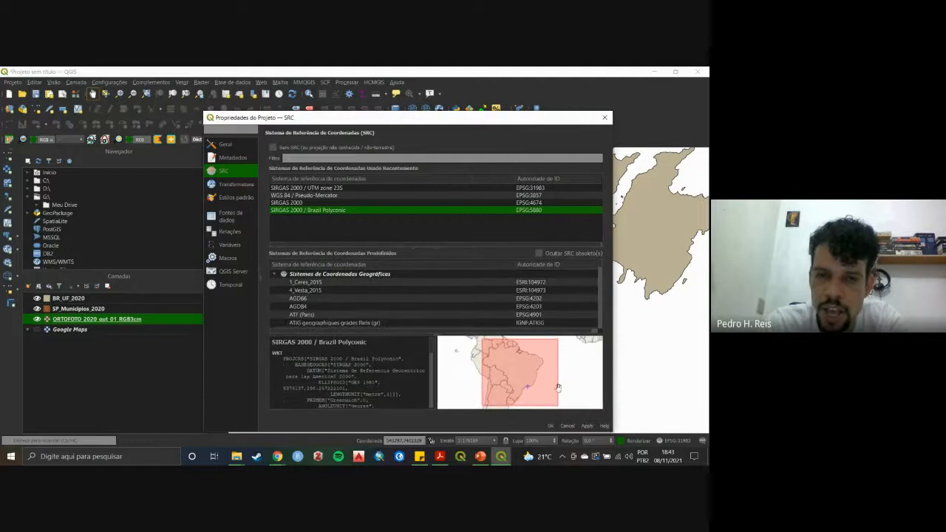
scroll(436, 297, "down", 15)
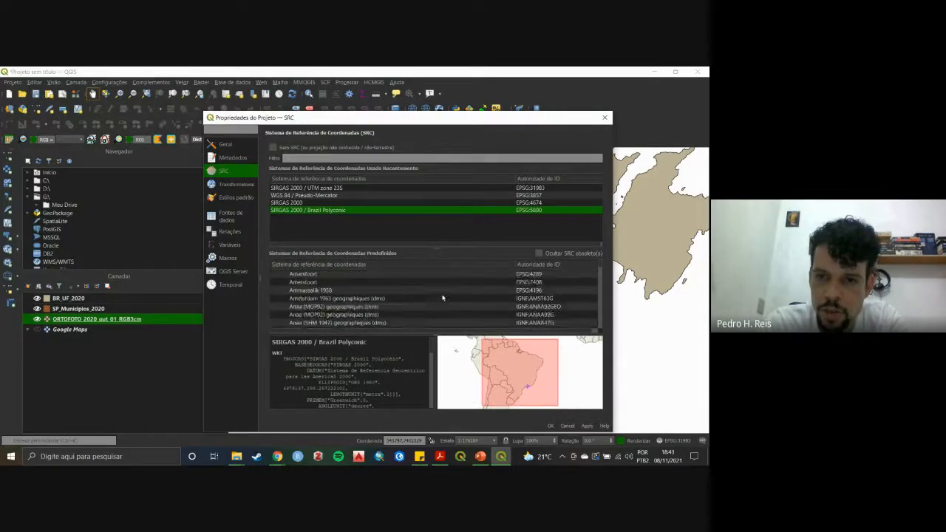
scroll(458, 293, "down", 4)
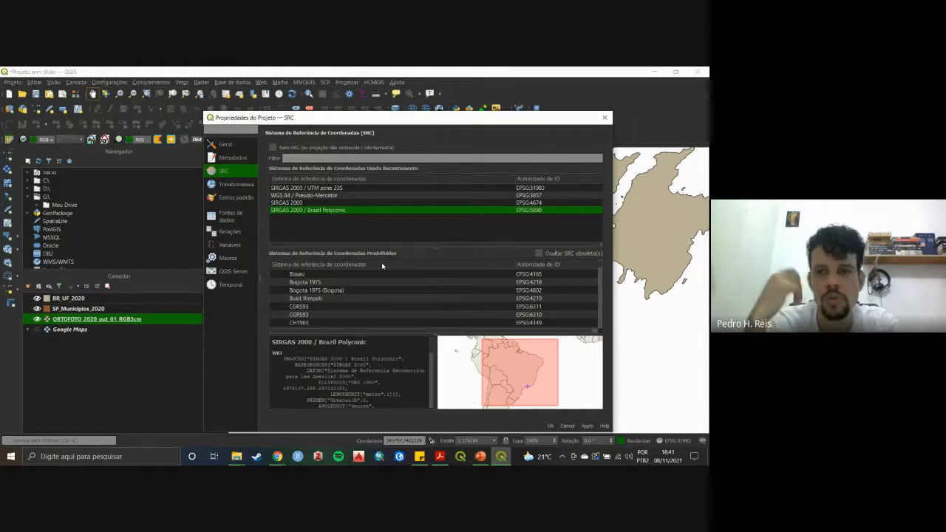
left_click(605, 117)
scroll(509, 346, "down", 2)
scroll(491, 322, "up", 2)
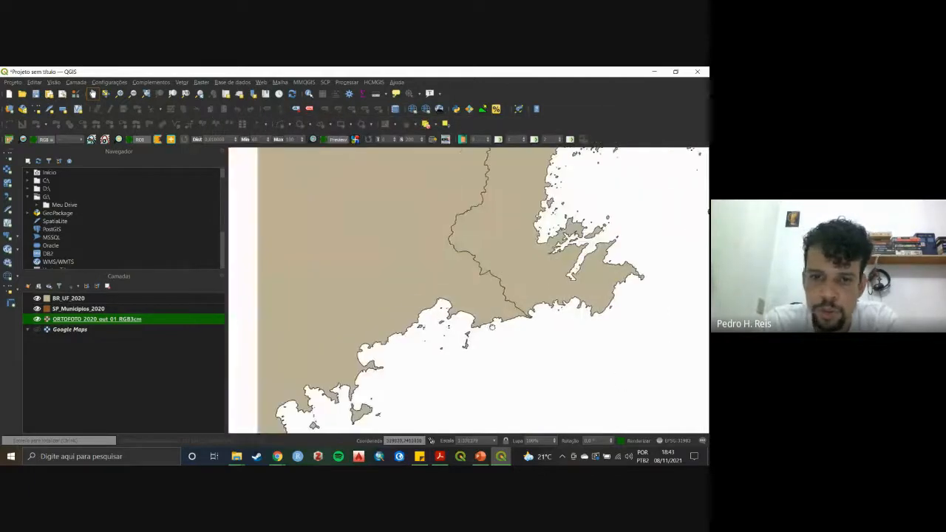
left_click_drag(493, 322, 521, 316)
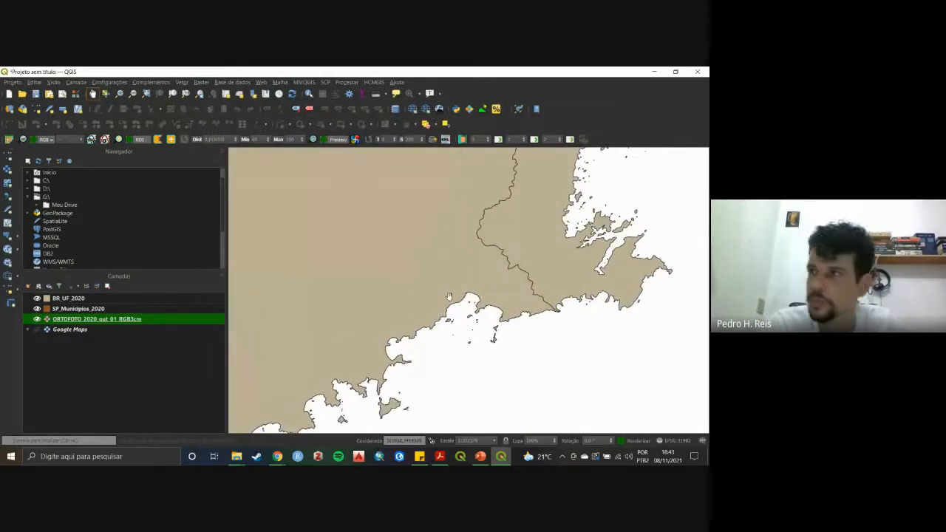
left_click_drag(571, 297, 548, 291)
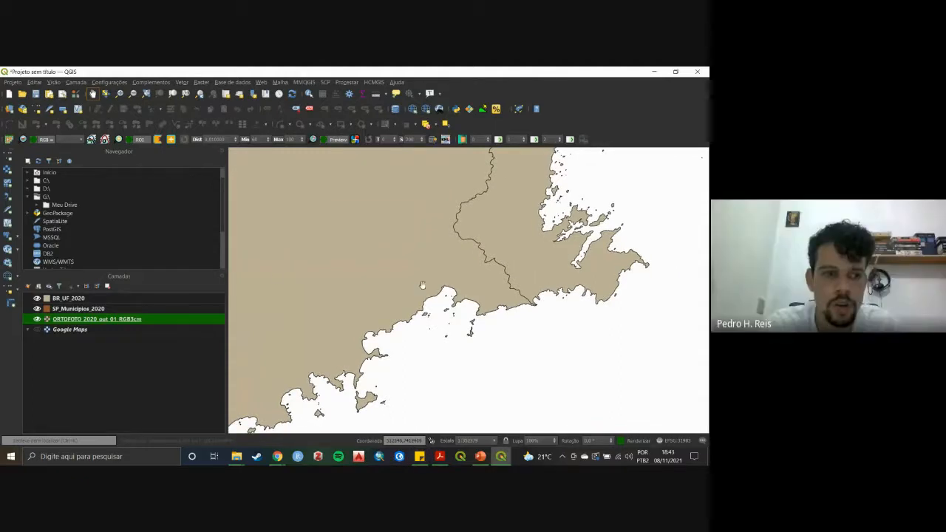
Open the OneDrive-2021-11-08 folder inside Aula-02 in File Explorer to show the orthophoto files.
mouse_move(237, 456)
left_click(210, 401)
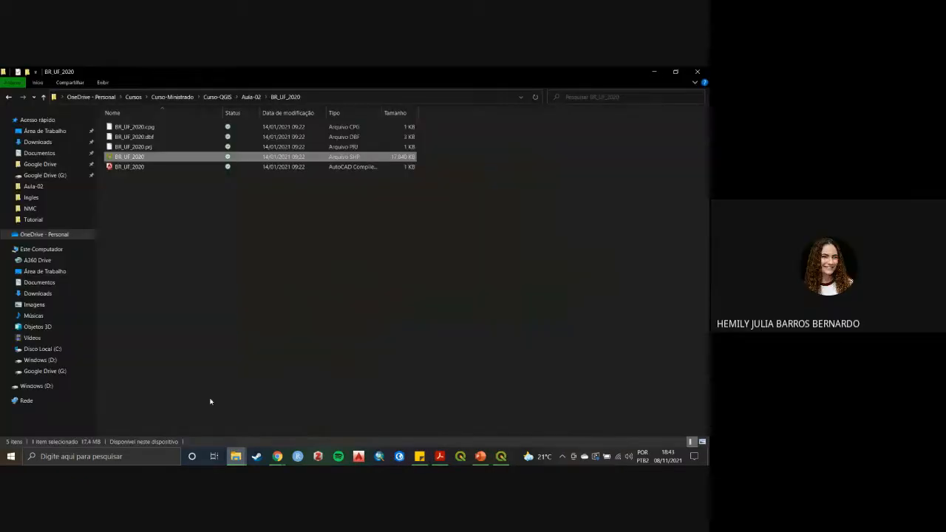
left_click(251, 97)
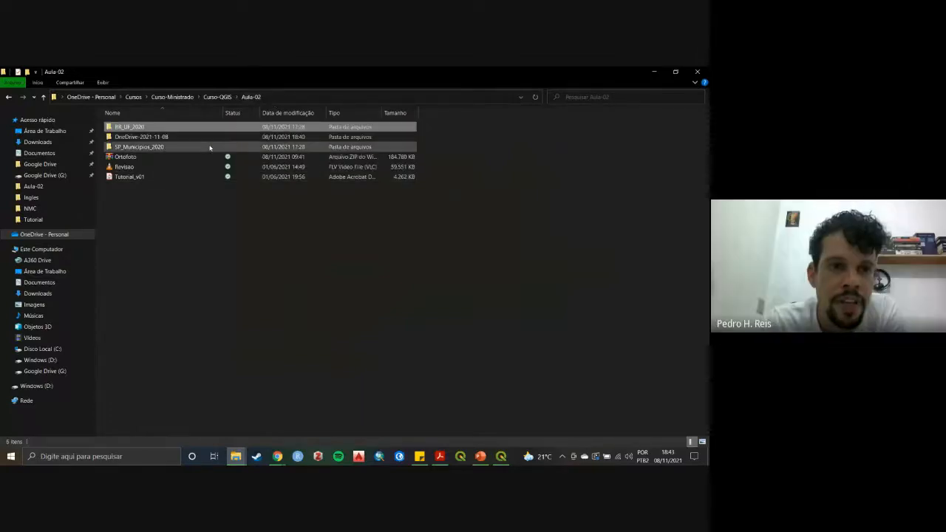
double_click(187, 138)
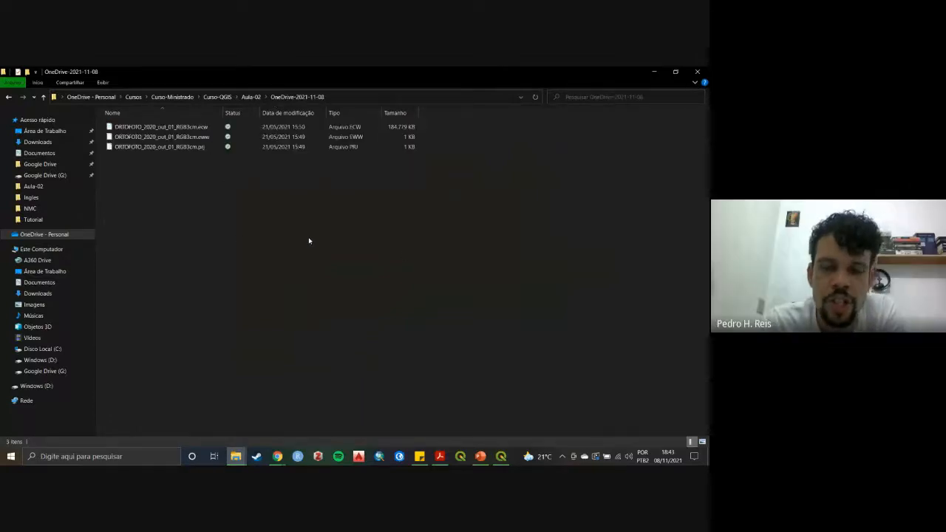
Examine the ECW, EWW and PRJ files of ORTOFOTO_2020_out_01_RGB3cm in the OneDrive-2021-11-08 folder.
left_click(173, 128)
left_click(175, 138)
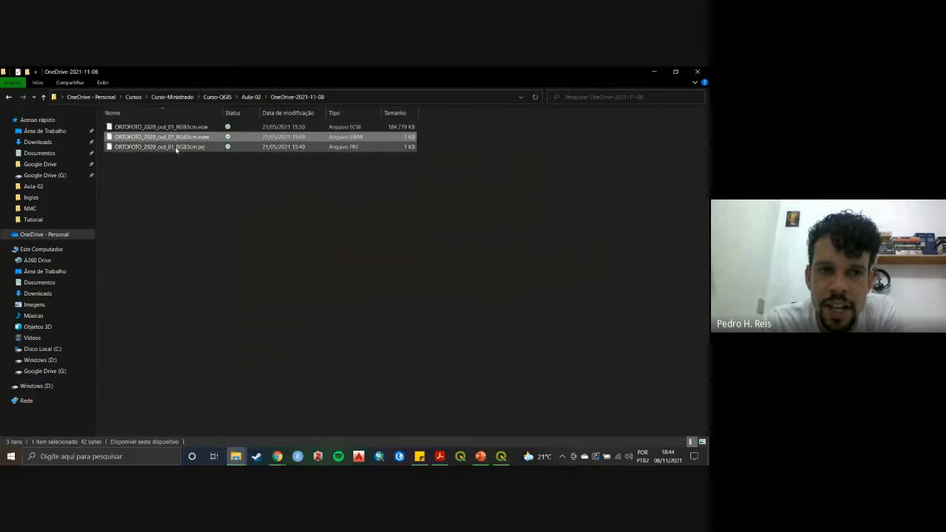
left_click(177, 148)
left_click(180, 127)
left_click(180, 138)
left_click(183, 147)
left_click(190, 127)
left_click(188, 137)
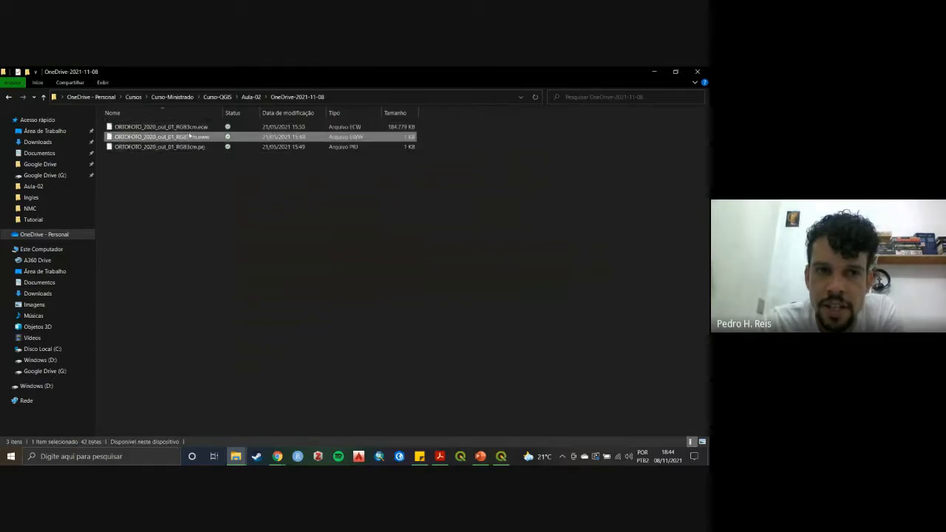
left_click(191, 147)
left_click(195, 127)
left_click_drag(401, 235, 198, 132)
left_click_drag(373, 210, 201, 118)
Locate the Ortofoto archive in Aula-02 and review the file types and sizes in the OneDrive-2021-11-08 folder.
left_click(251, 97)
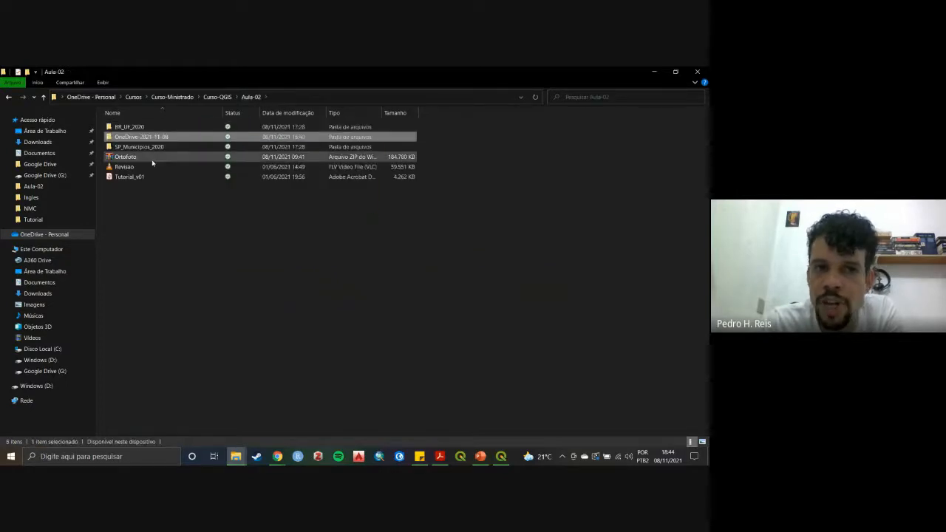
left_click(153, 160)
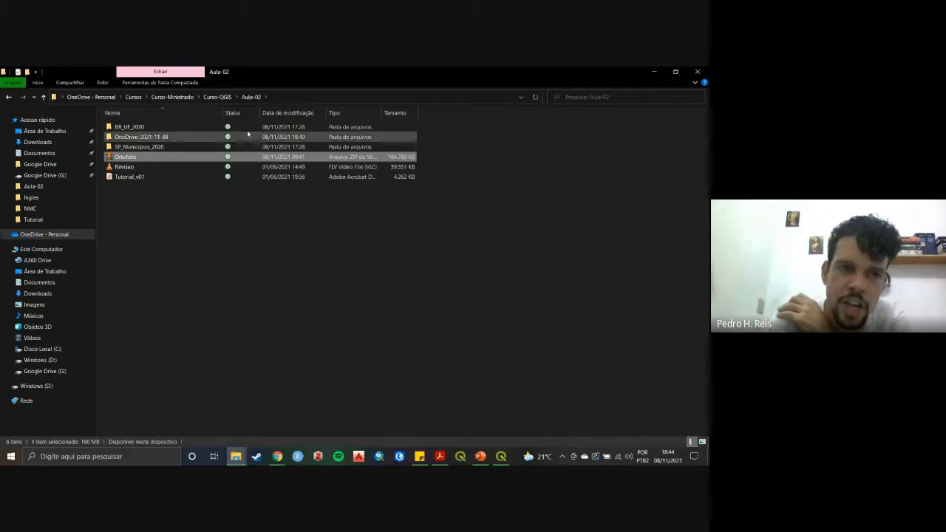
double_click(182, 137)
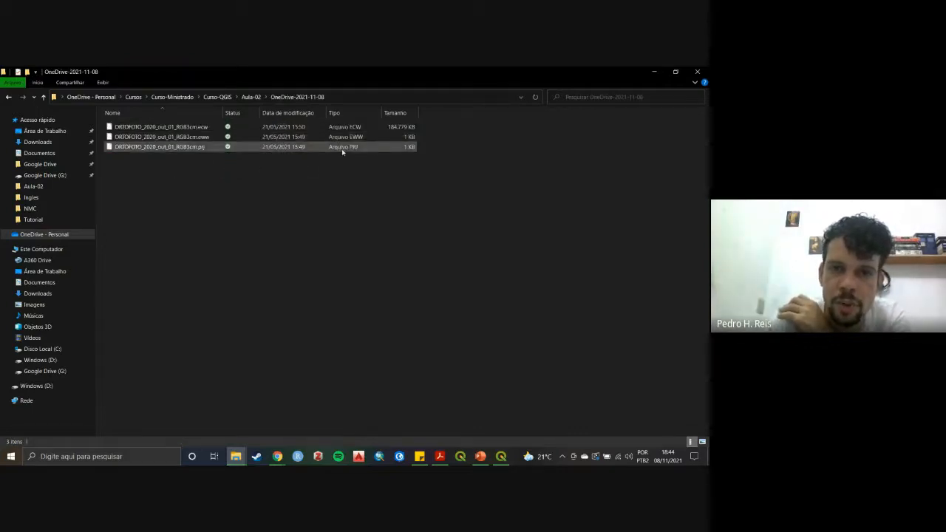
left_click(343, 148)
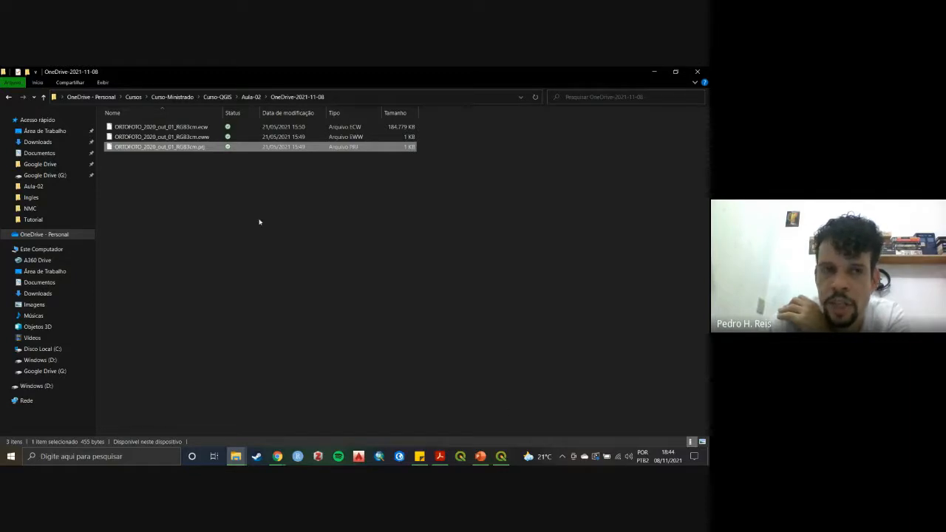
left_click(420, 251)
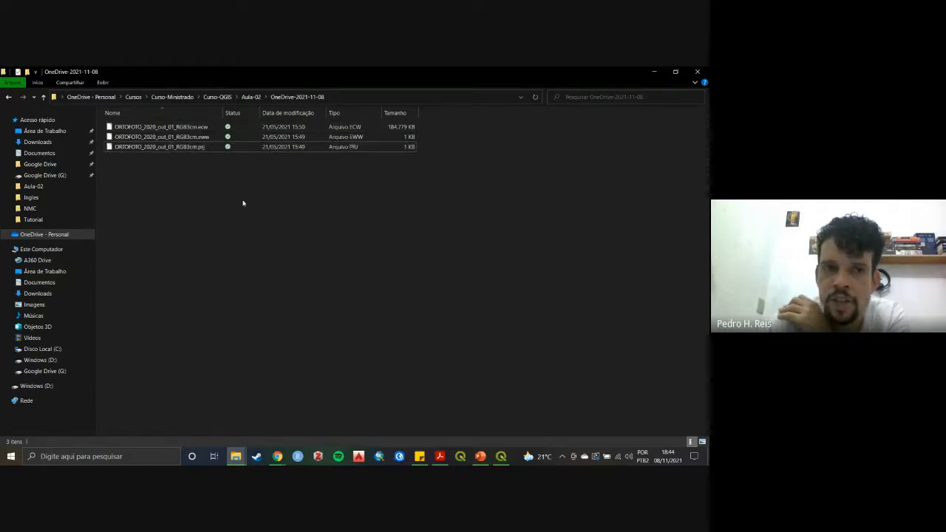
left_click_drag(243, 200, 189, 124)
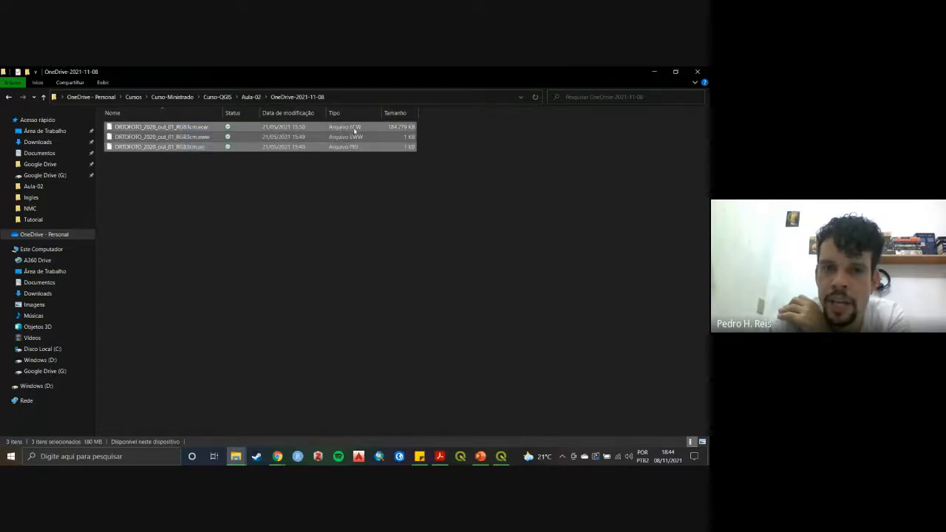
left_click(399, 127)
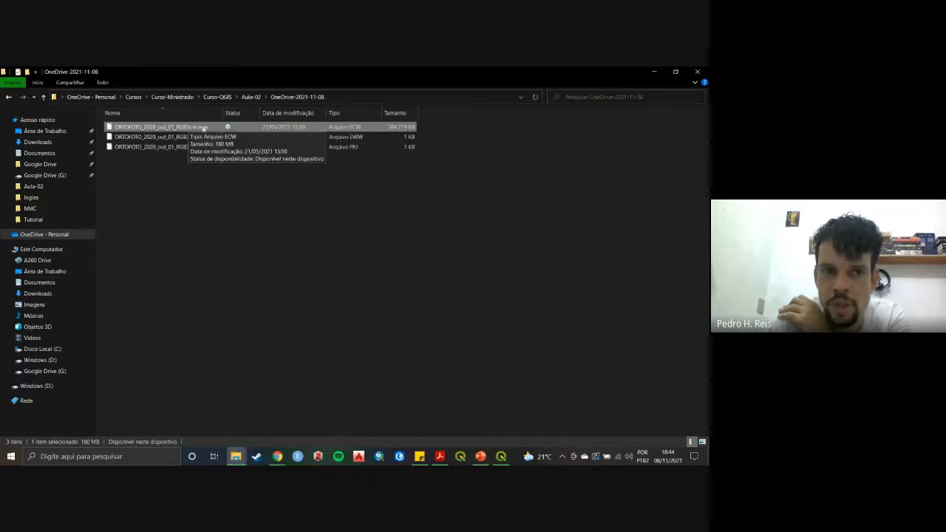
left_click_drag(194, 127, 222, 229)
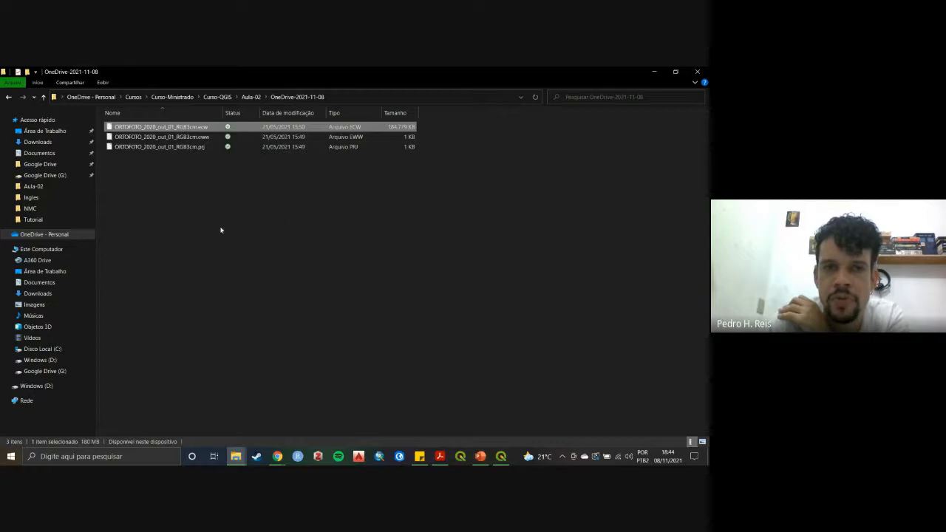
Switch to QGIS and view the vector source options in the Data Source Manager, closing it without adding anything.
left_click(501, 456)
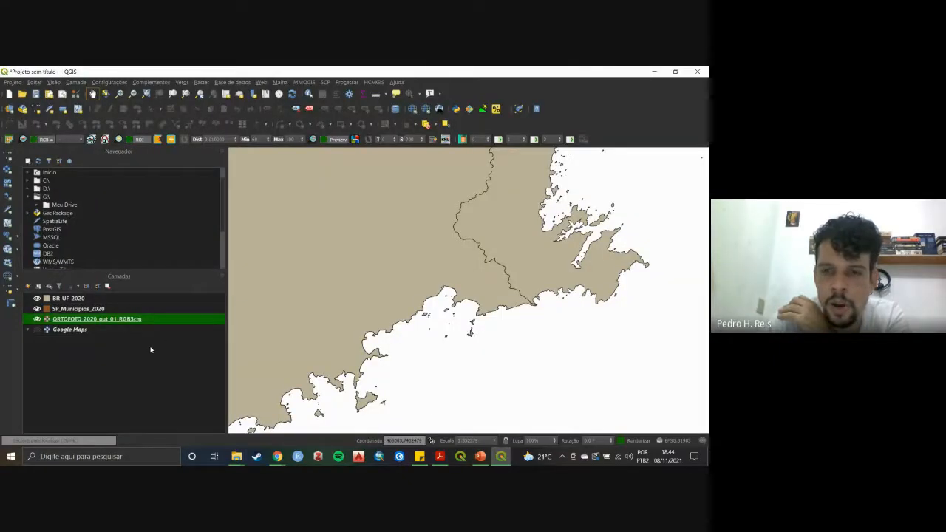
left_click(11, 109)
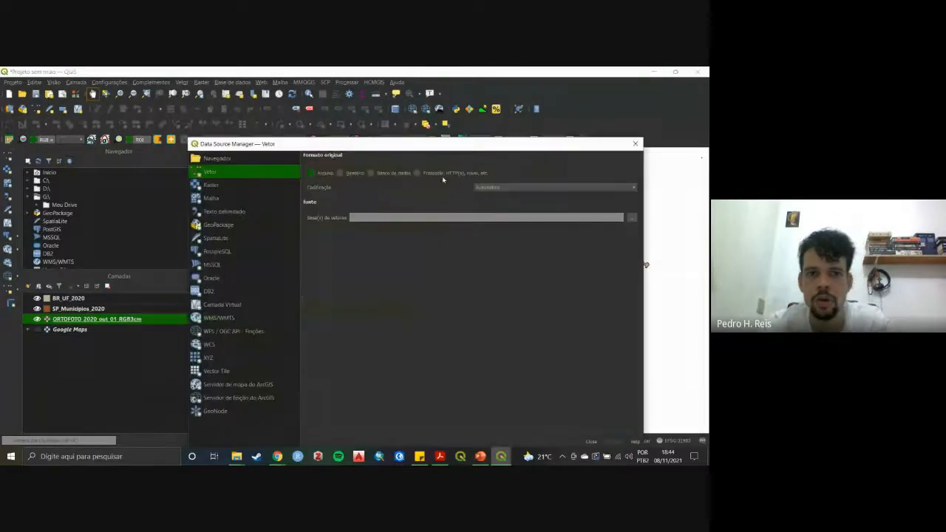
left_click_drag(273, 148, 266, 126)
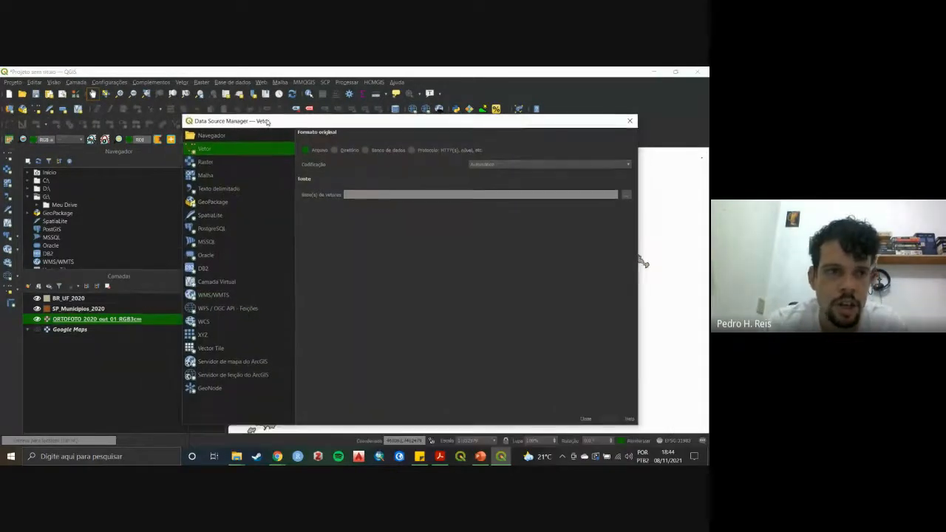
left_click(629, 120)
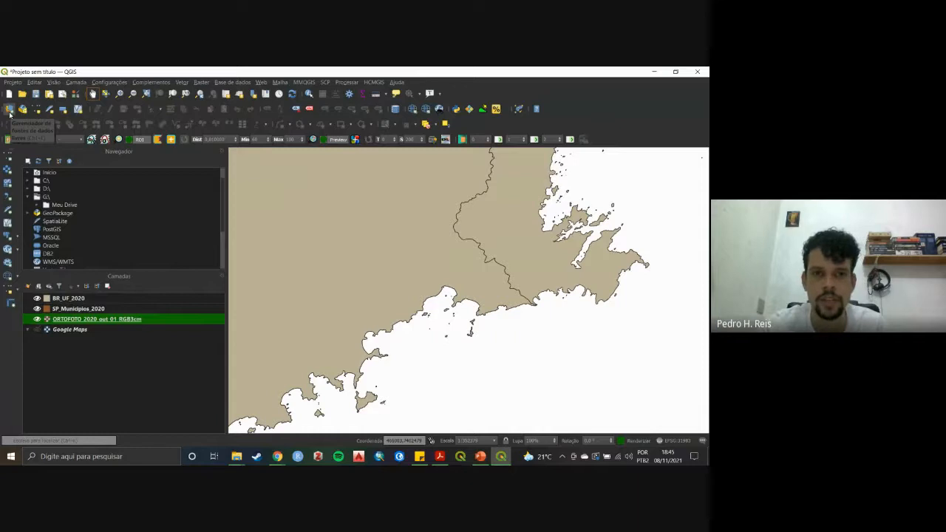
Locate ORTOFOTO_2020_out_01_RGB3cm.ecw as a raster source and close the Data Source Manager without adding it.
left_click(10, 113)
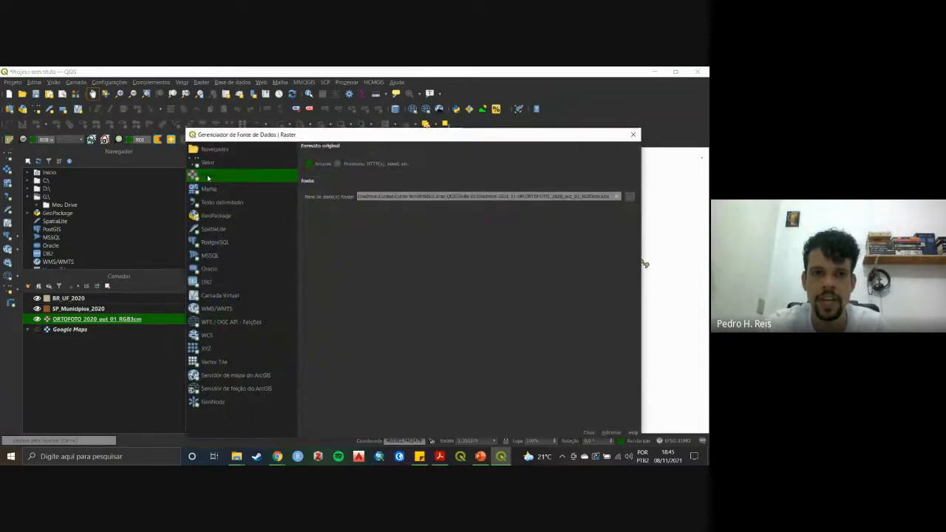
left_click(631, 198)
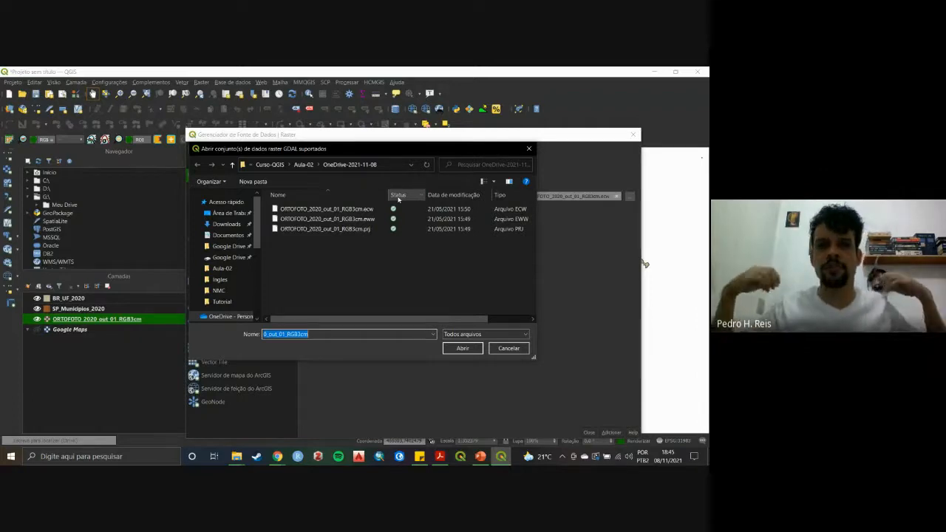
left_click(354, 210)
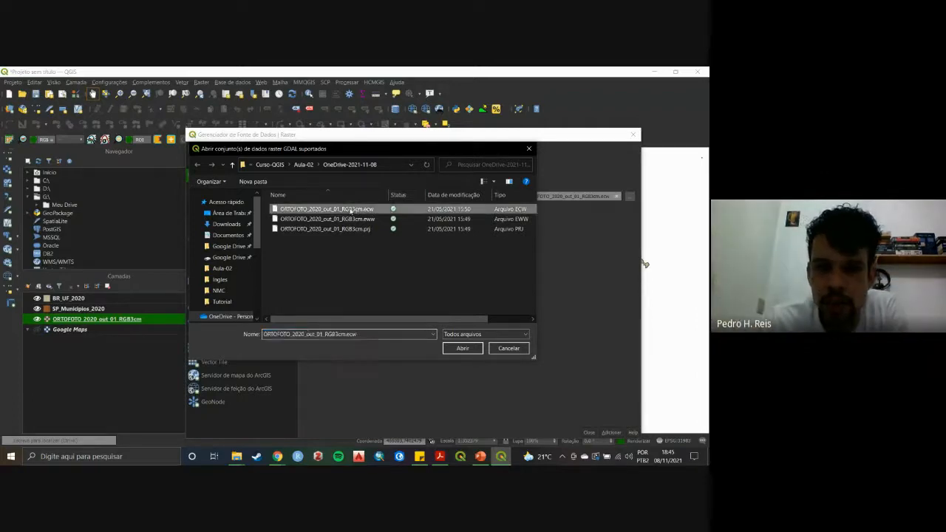
left_click(515, 349)
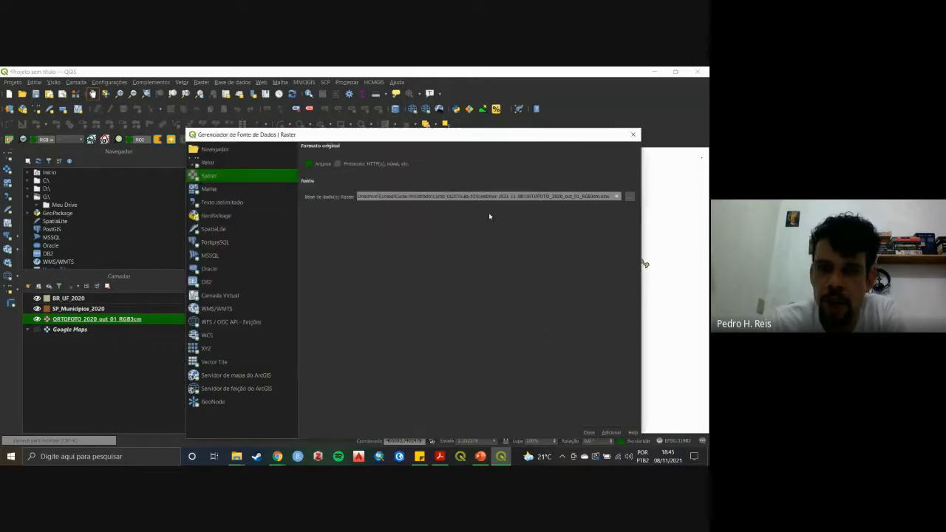
left_click(635, 135)
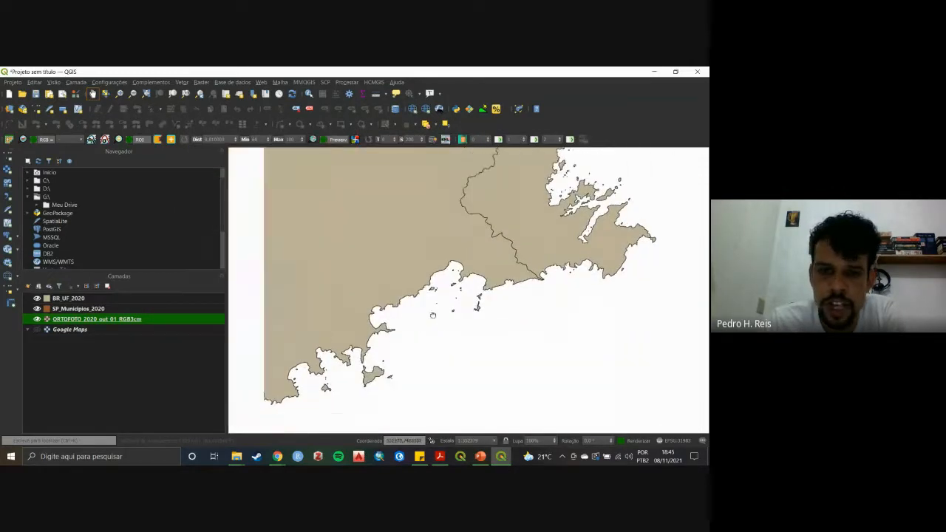
Hide the SP_Municipios_2020 and BR_UF_2020 layers, leaving only the orthophoto displayed on the map.
left_click_drag(434, 316, 470, 297)
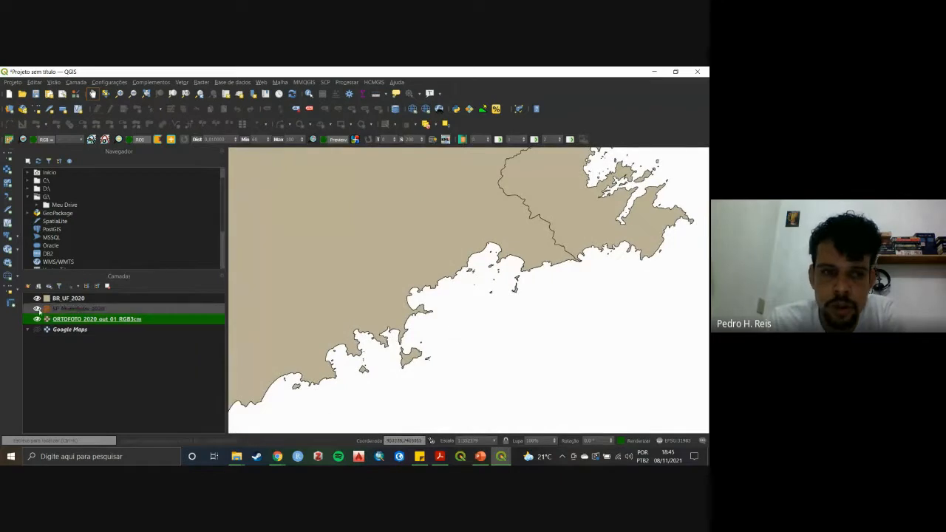
left_click(37, 308)
left_click(37, 298)
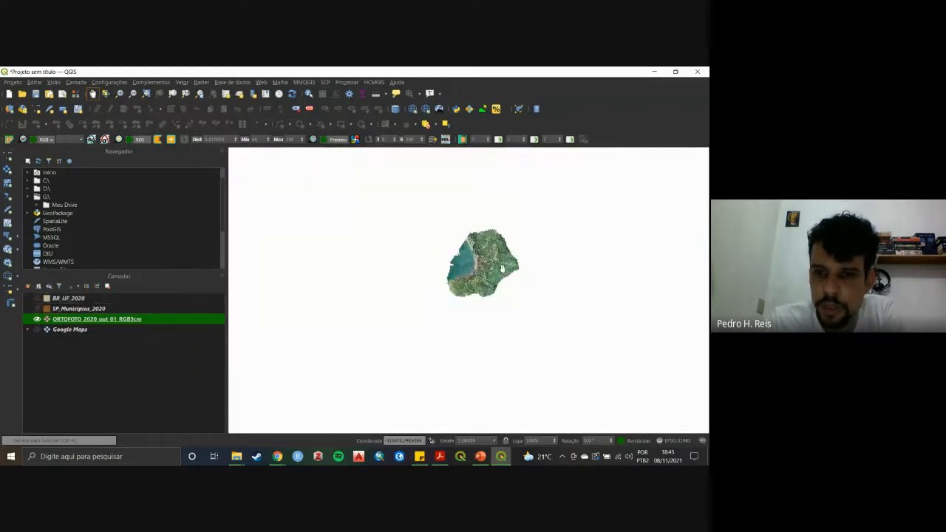
scroll(501, 269, "up", 4)
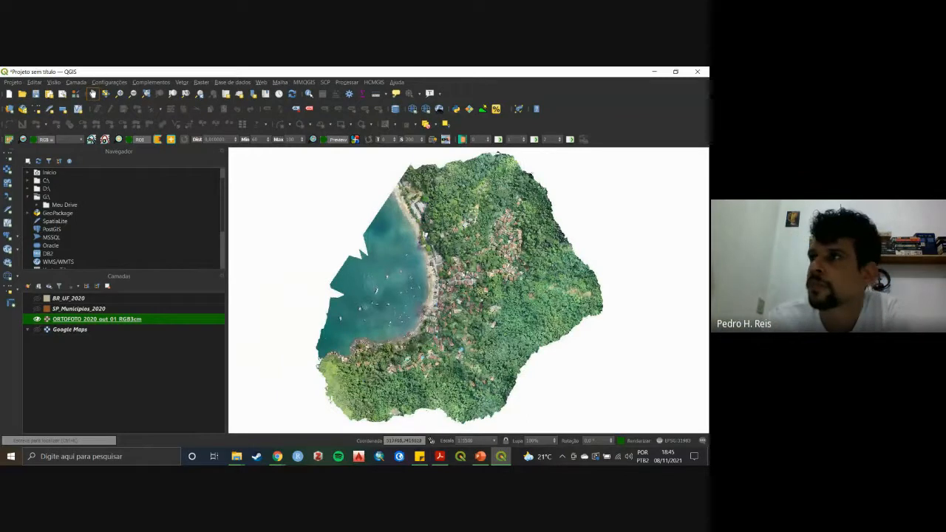
key("alt+Tab")
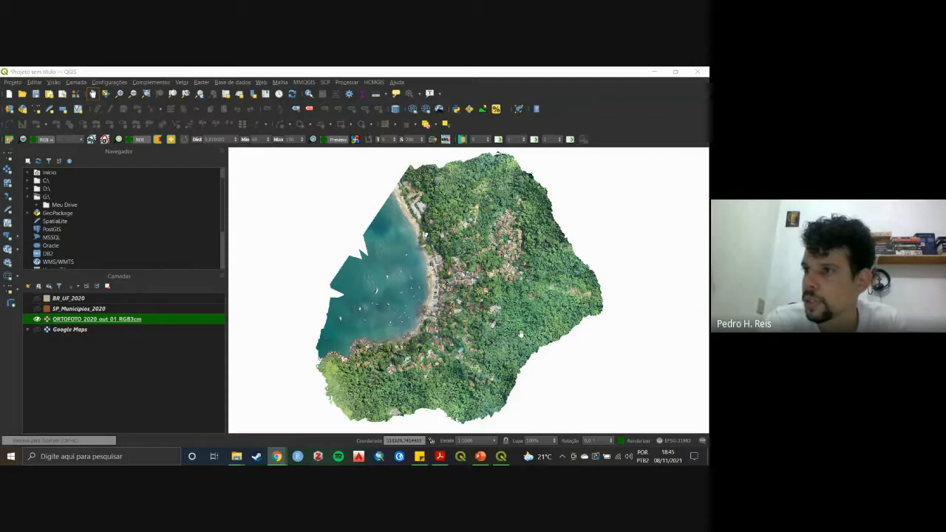
left_click_drag(516, 331, 482, 325)
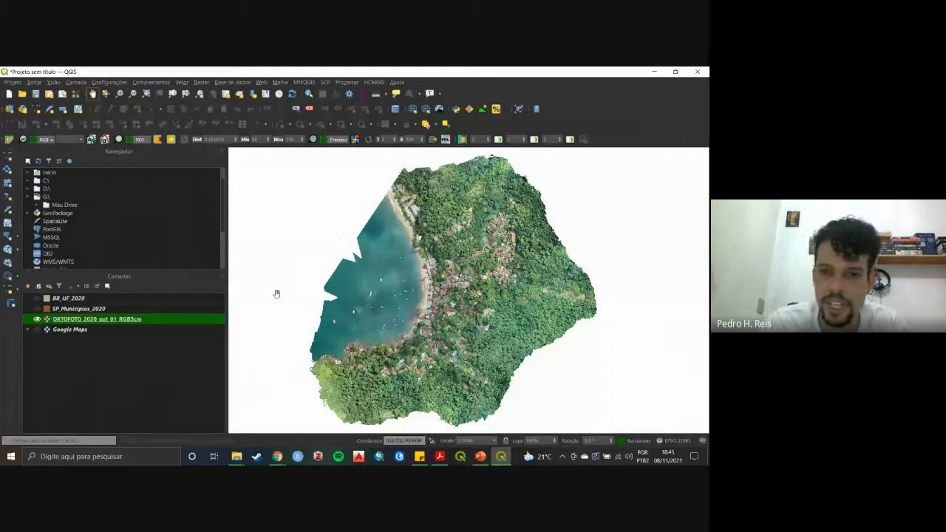
left_click_drag(442, 299, 424, 296)
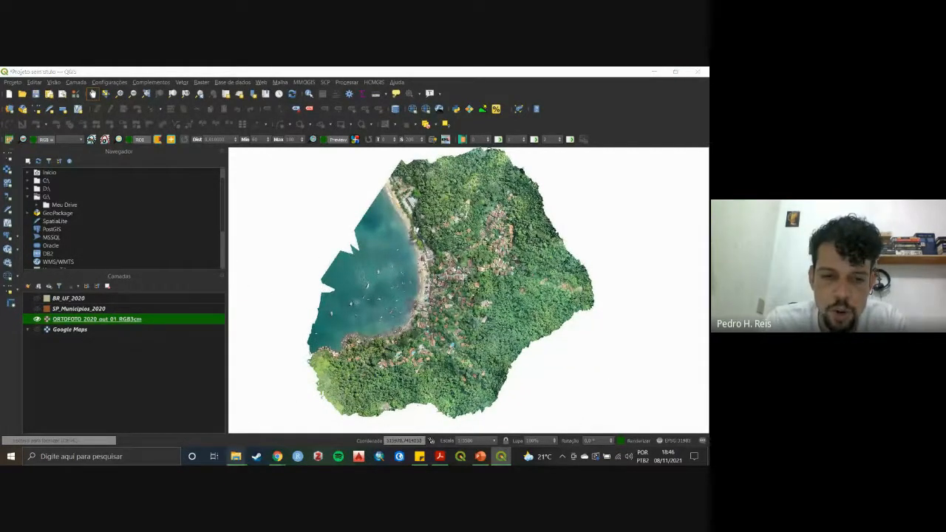
Switch to File Explorer and reopen the OneDrive-2021-11-08 folder inside Aula-02 to check the orthophoto's ECW file.
mouse_move(237, 457)
left_click(185, 410)
left_click(250, 97)
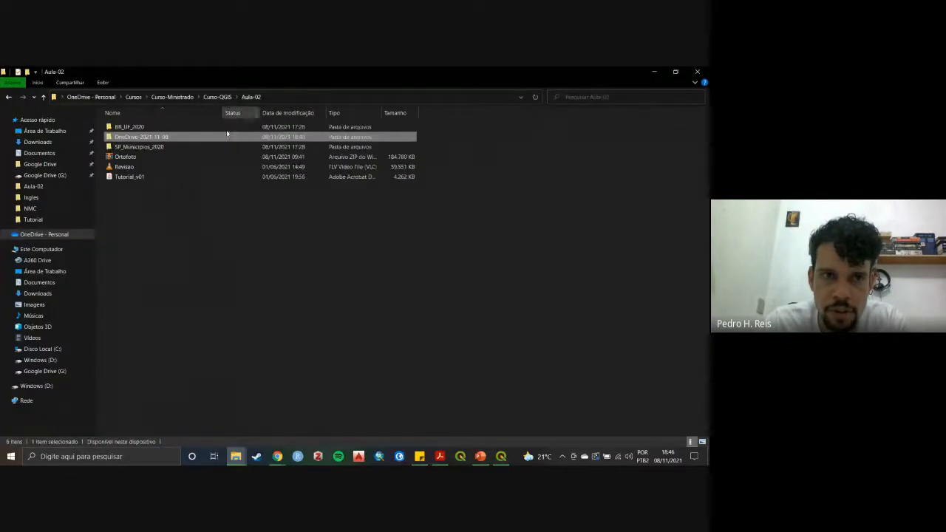
double_click(215, 138)
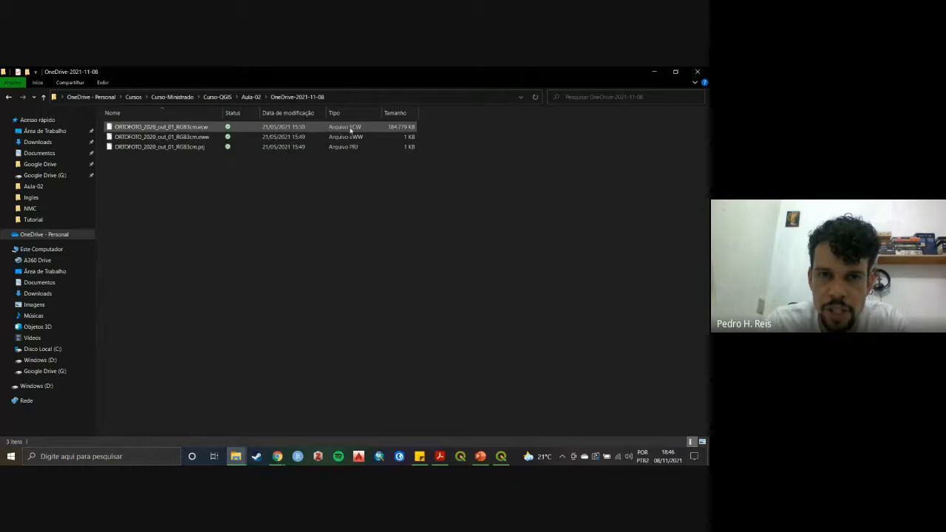
Return to QGIS and view the raster source options in the Data Source Manager, closing it without adding a layer.
left_click(501, 454)
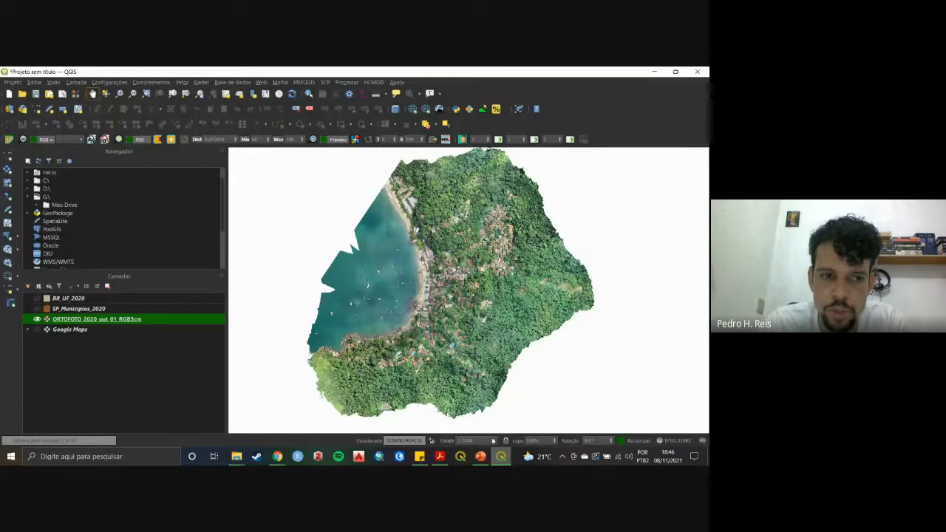
left_click(9, 109)
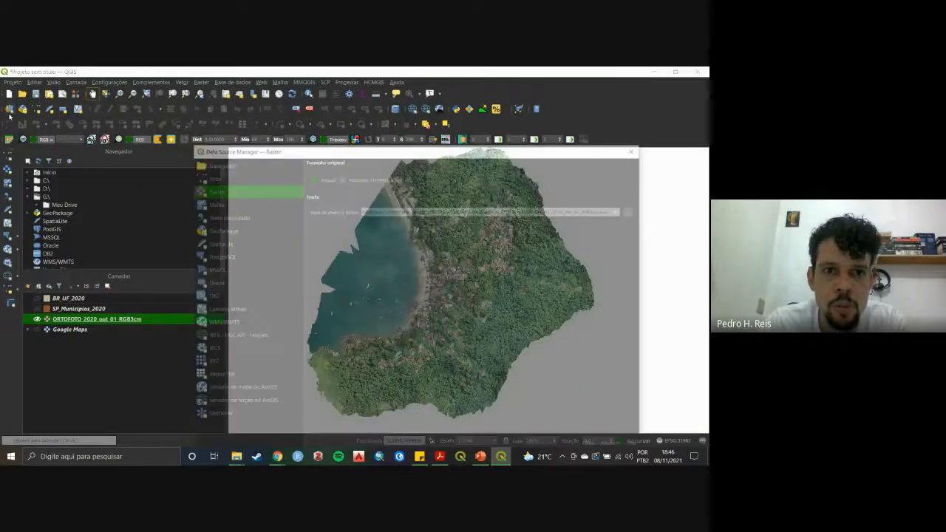
left_click_drag(293, 154, 260, 111)
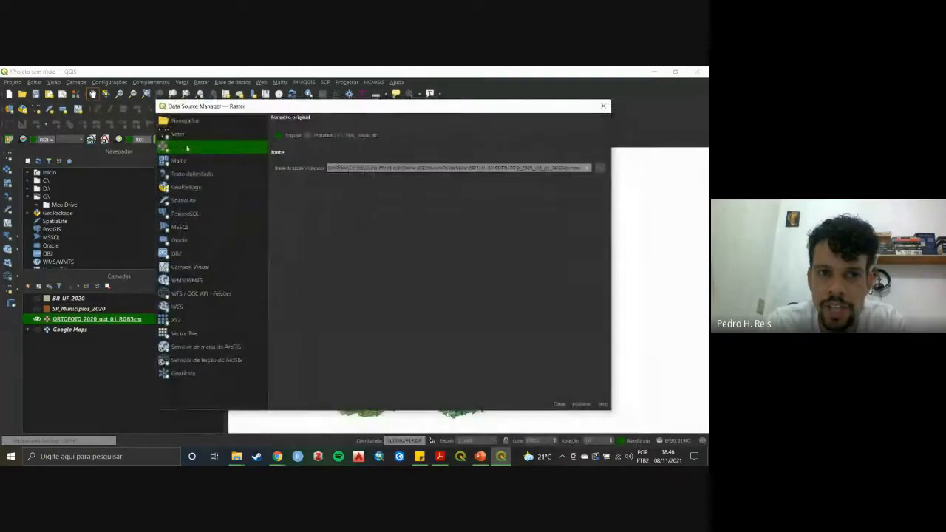
left_click(604, 105)
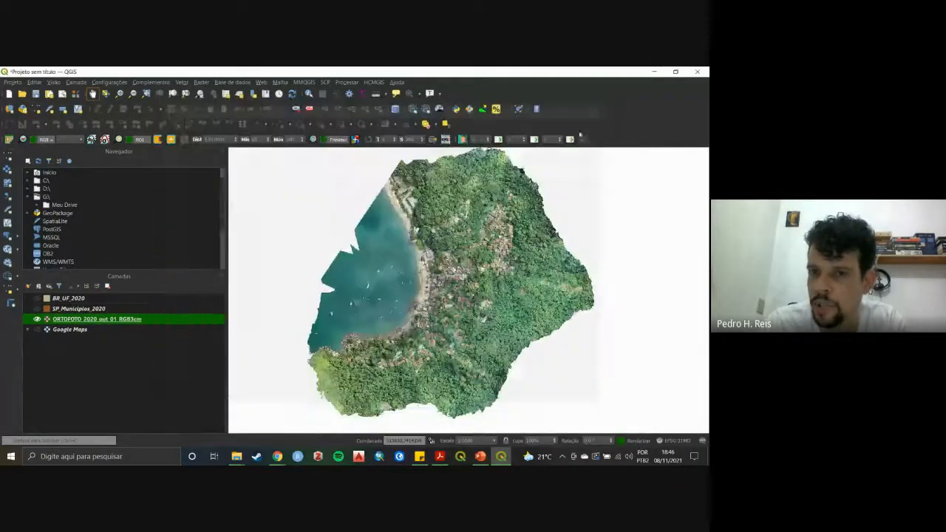
Show the SP_Municipios_2020 layer and hide the ORTOFOTO_2020_out_01_RGB3cm layer.
left_click_drag(501, 247, 478, 259)
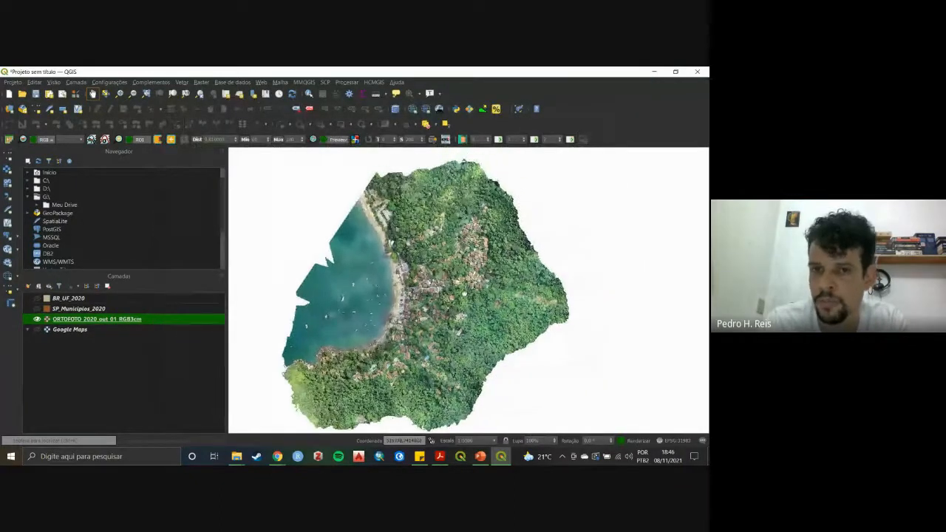
left_click_drag(311, 356, 338, 344)
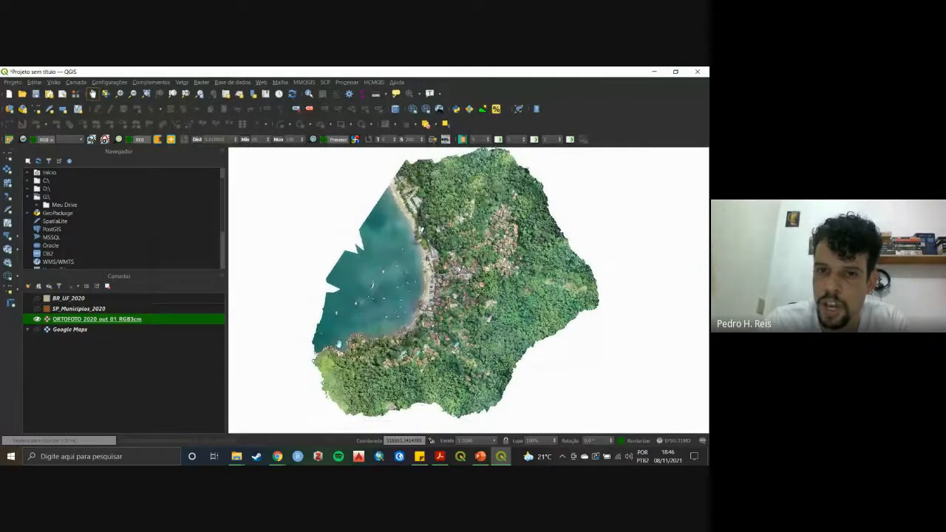
left_click(37, 308)
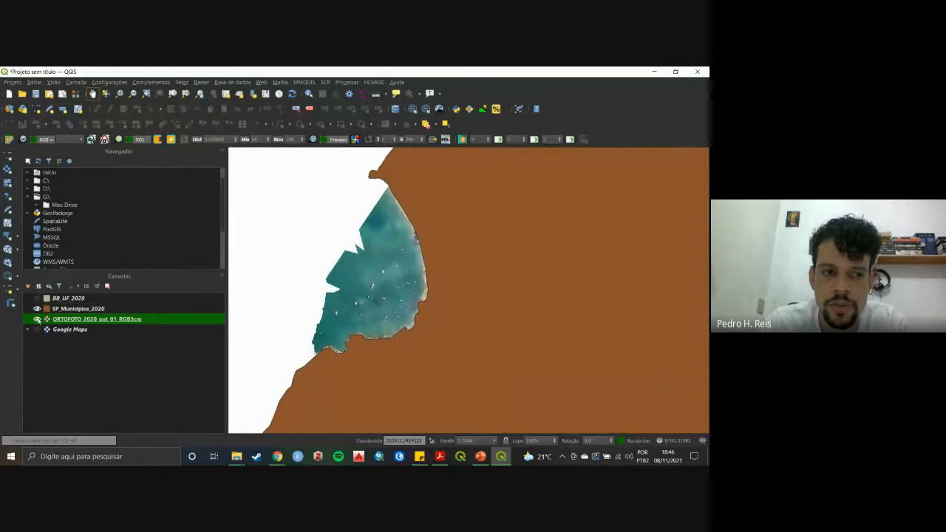
scroll(514, 299, "down", 6)
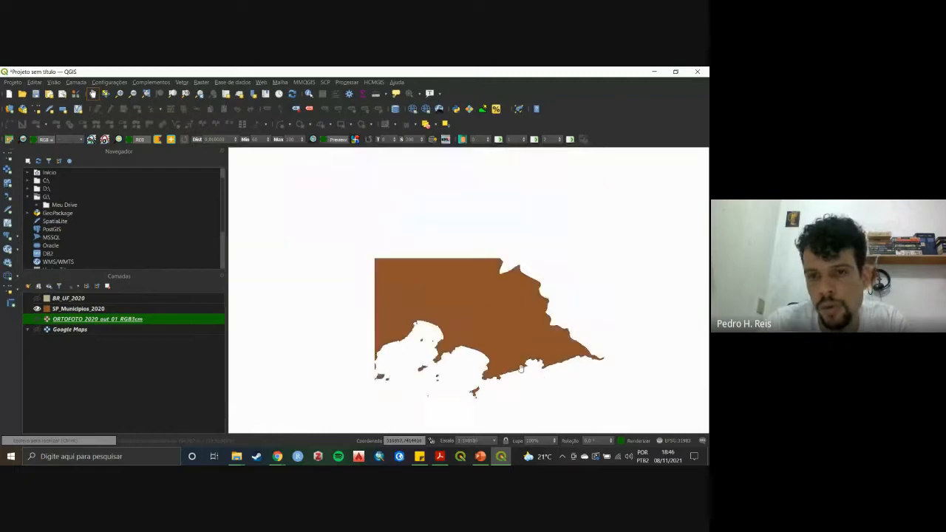
Hide the SP_Municipios_2020 layer and show ORTOFOTO_2020_out_01_RGB3cm, centring the map on the orthophoto.
left_click_drag(480, 311, 550, 263)
left_click_drag(465, 308, 535, 249)
scroll(492, 285, "down", 2)
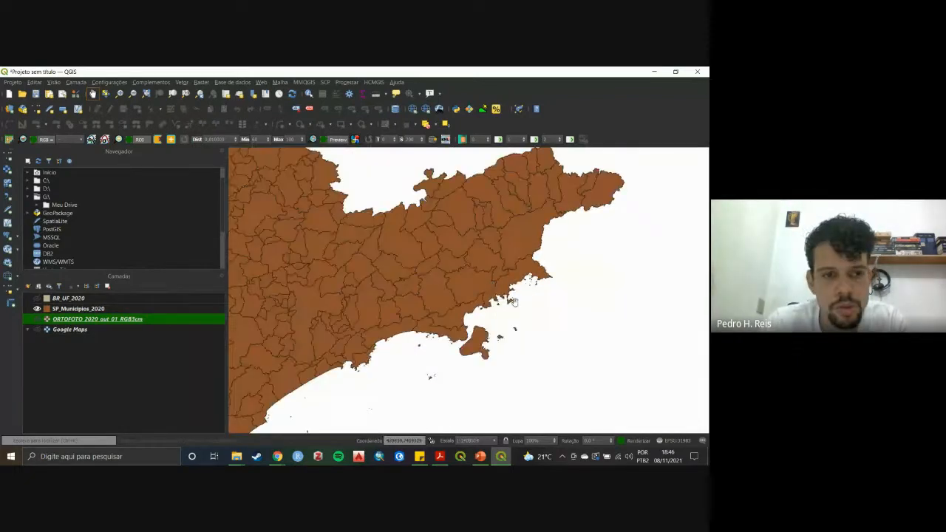
left_click_drag(445, 294, 510, 286)
scroll(551, 278, "up", 2)
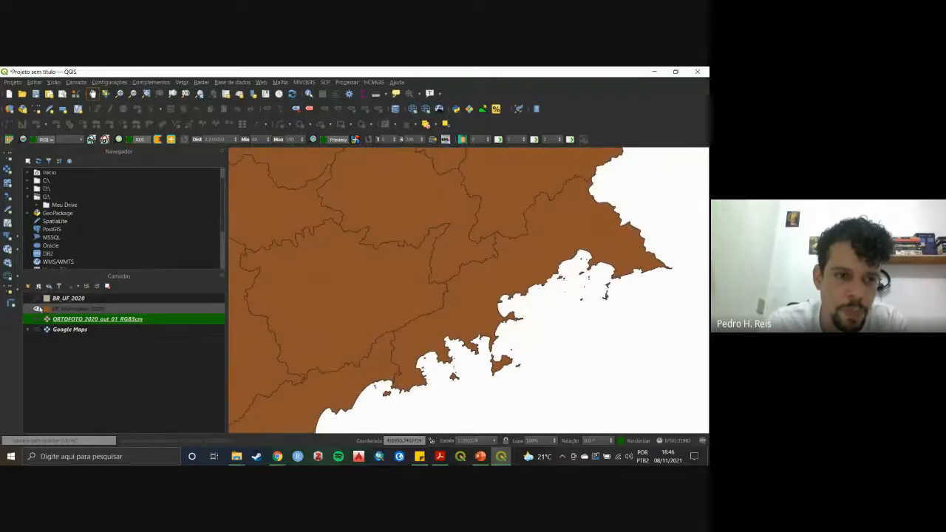
left_click(37, 309)
left_click(37, 319)
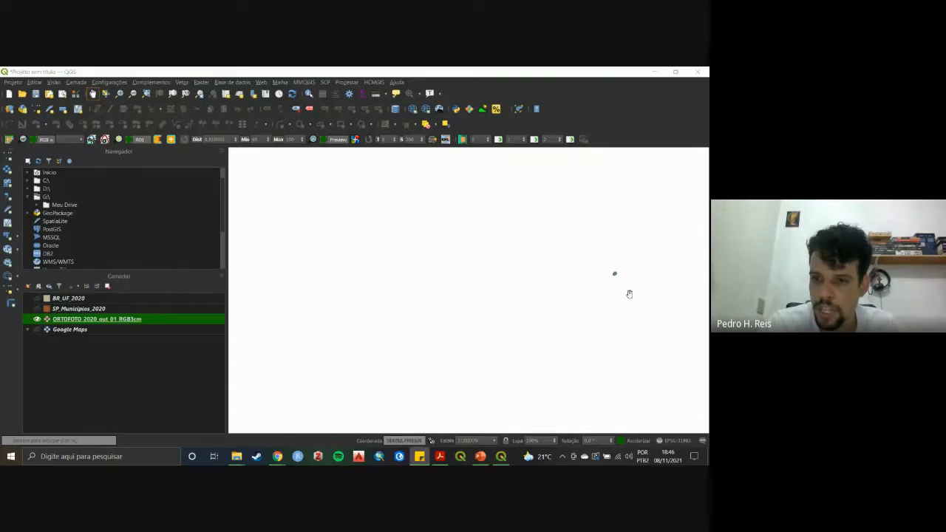
scroll(616, 275, "up", 4)
left_click_drag(626, 268, 493, 300)
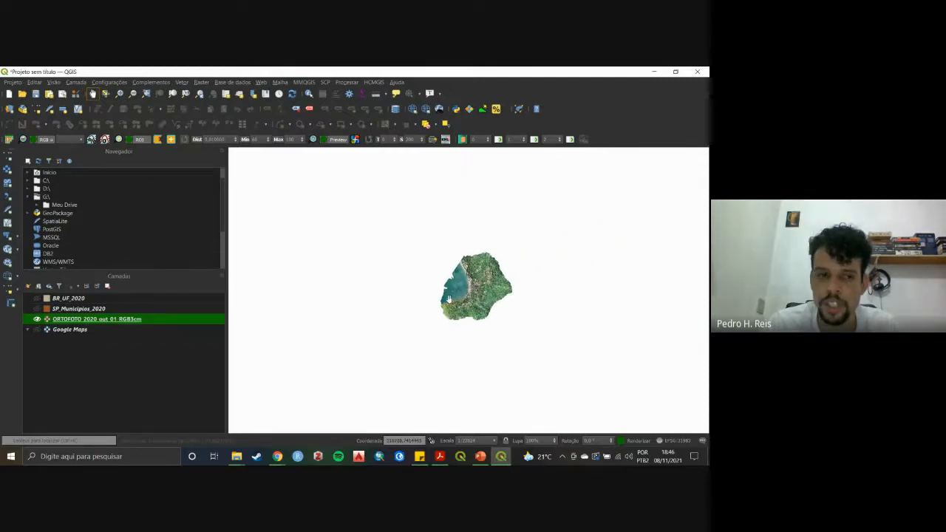
Turn on SP_Municipios_2020 and BR_UF_2020 over the orthophoto, and turn off the municipalities and orthophoto to leave only BR_UF_2020 displayed.
left_click(37, 309)
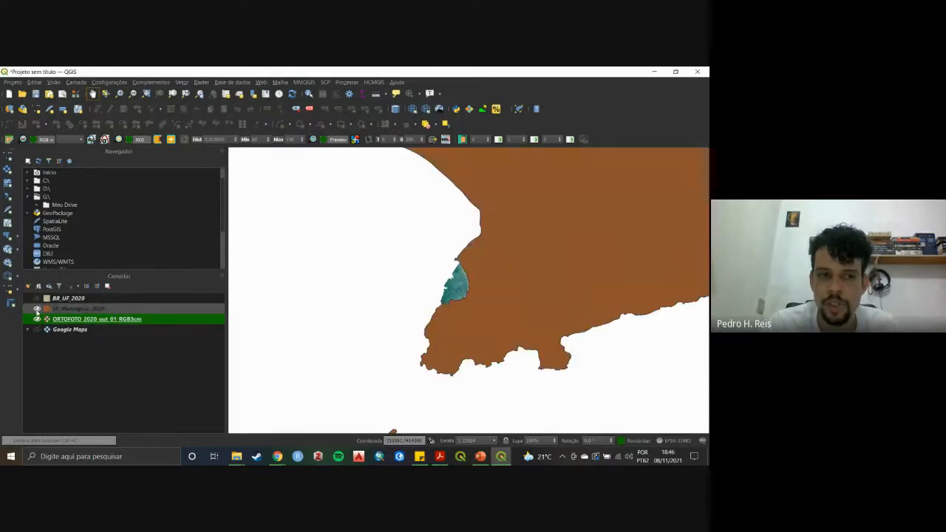
left_click(37, 298)
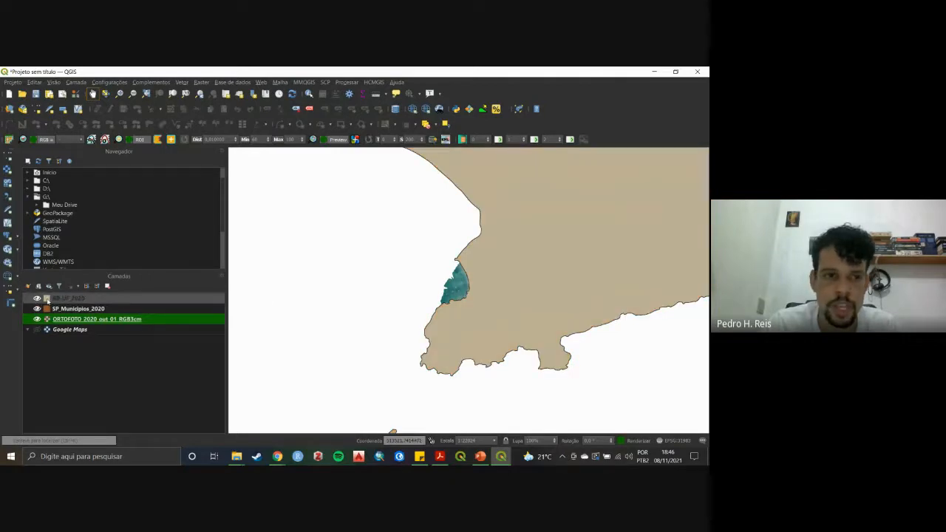
left_click(37, 298)
left_click(36, 309)
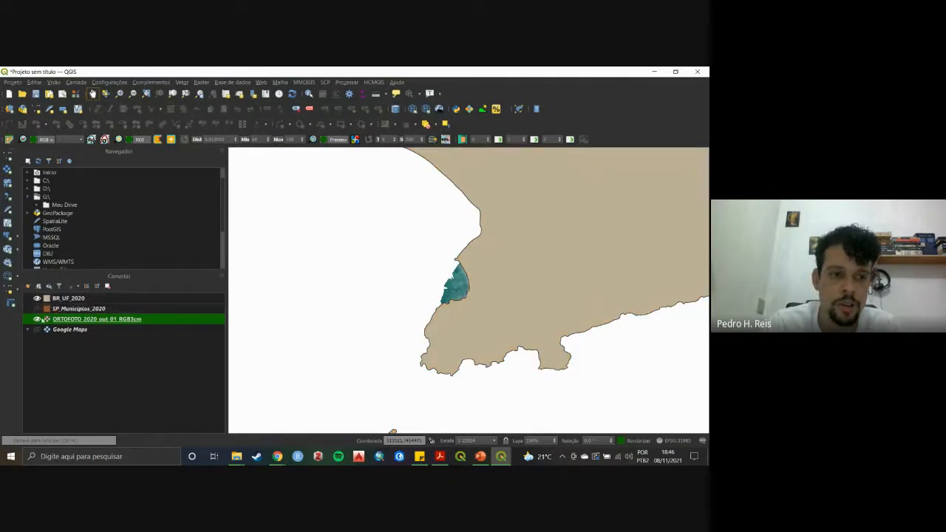
left_click(37, 319)
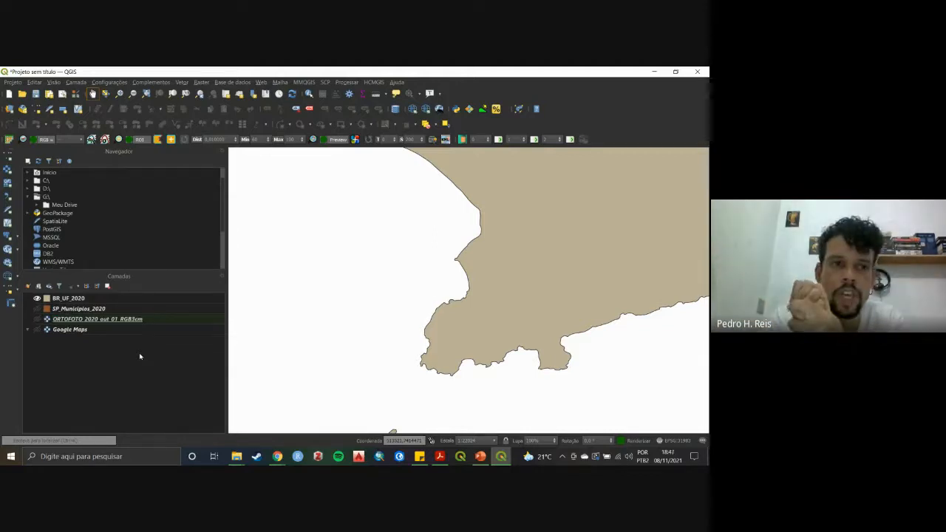
Switch to PowerPoint to view the Geoprocessamento diagram on slide 3, and return to QGIS.
left_click(486, 458)
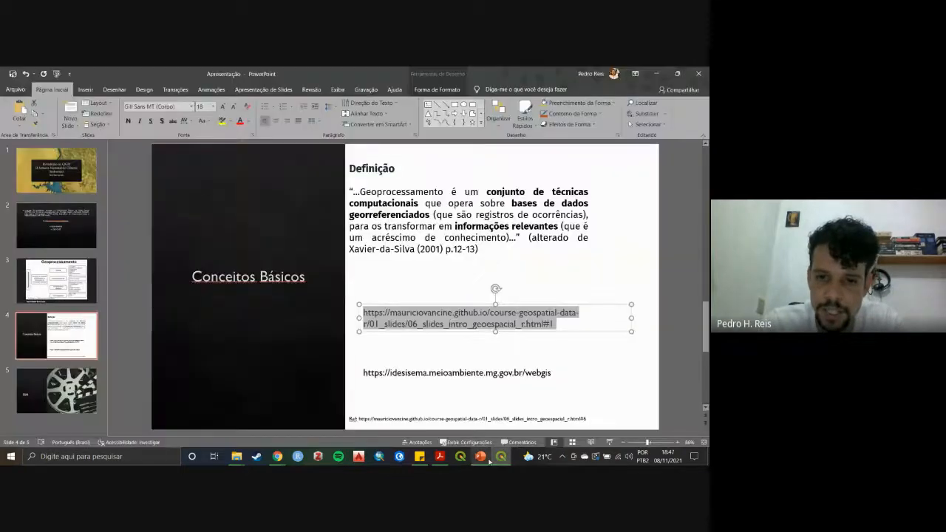
key("Page_Up")
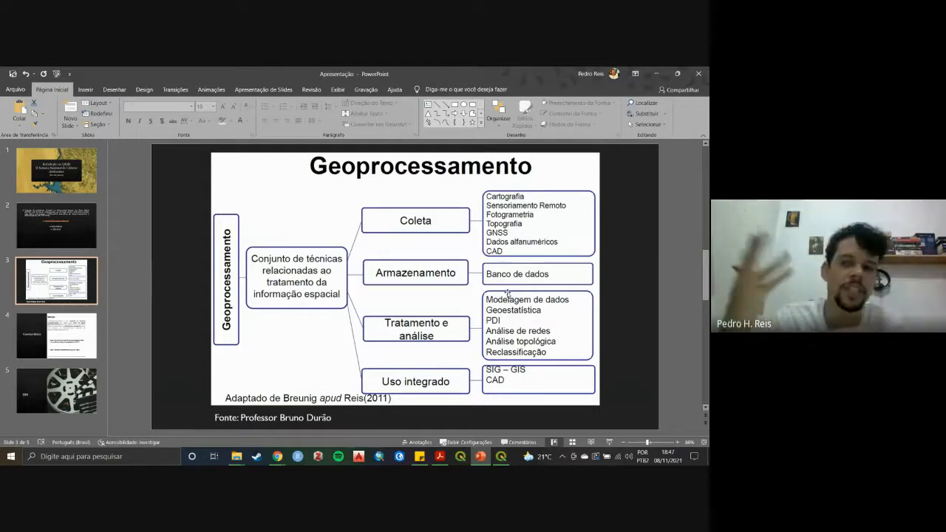
left_click(502, 456)
Show the ORTOFOTO_2020_out_01_RGB3cm layer, hide BR_UF_2020, and zoom the map to the orthophoto's extent.
left_click_drag(392, 336, 319, 372)
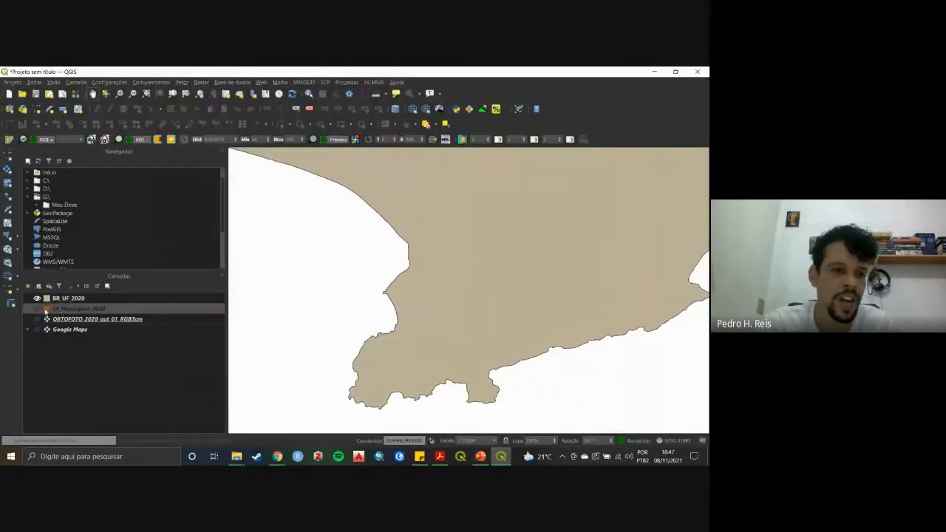
left_click(37, 318)
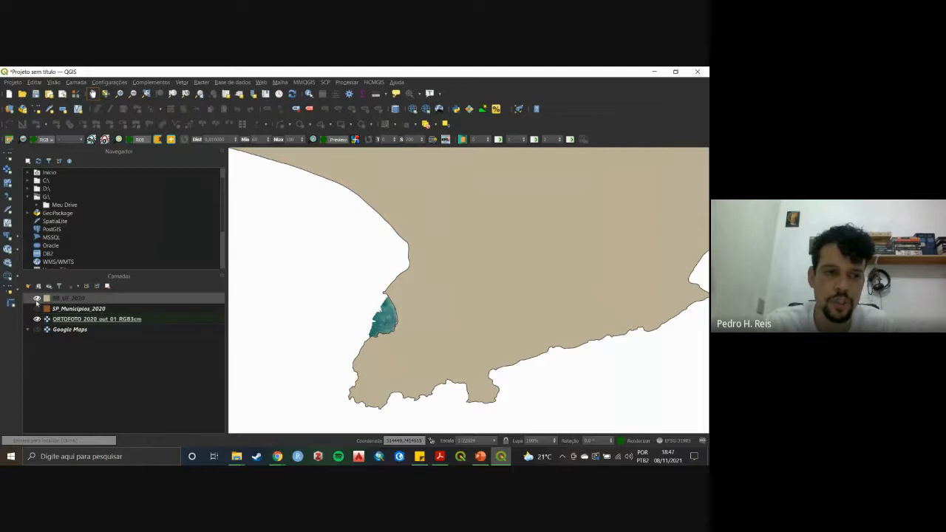
left_click(37, 297)
left_click(91, 318)
right_click(90, 318)
left_click(178, 148)
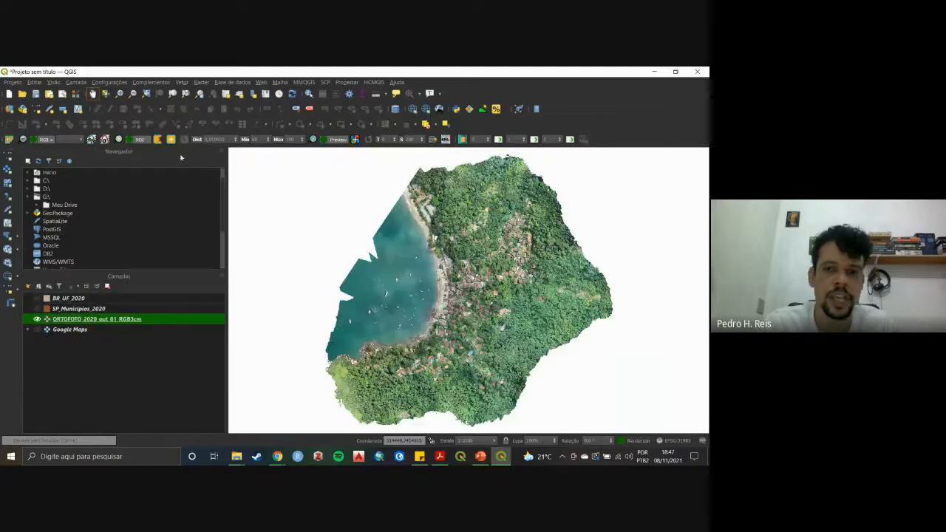
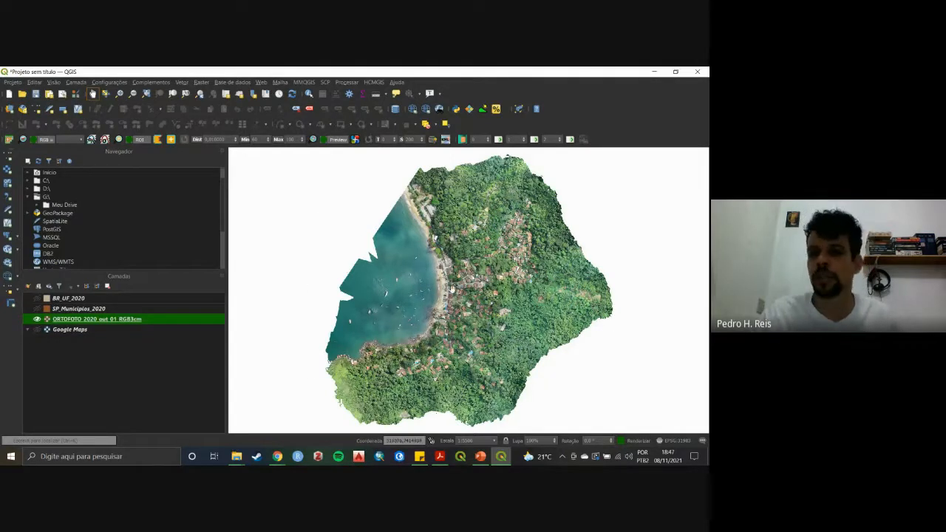
Examine the houses beside the beach at close range in the orthophoto.
scroll(460, 291, "up", 1)
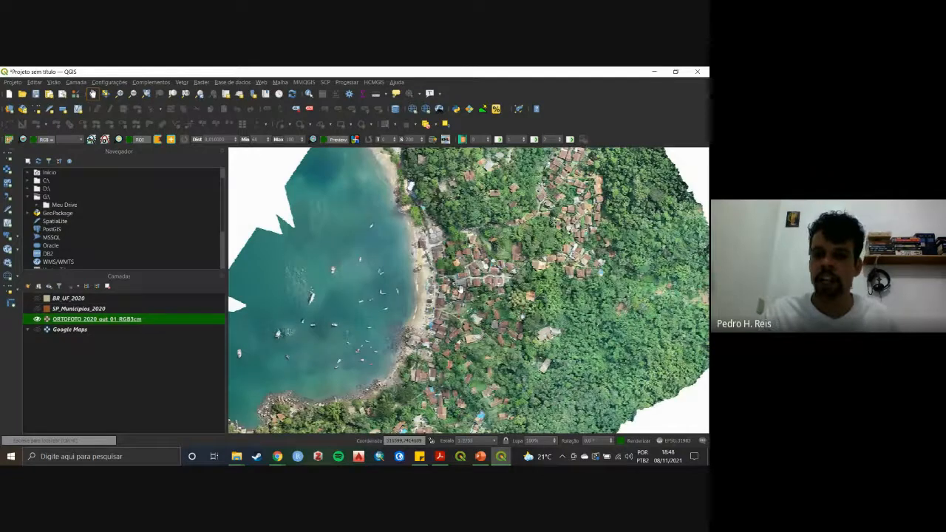
scroll(459, 291, "up", 1)
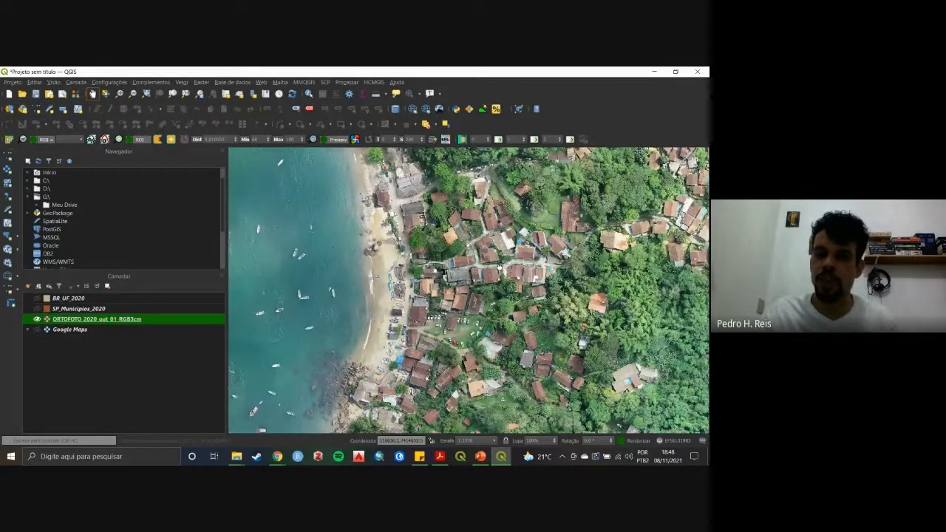
scroll(459, 291, "up", 1)
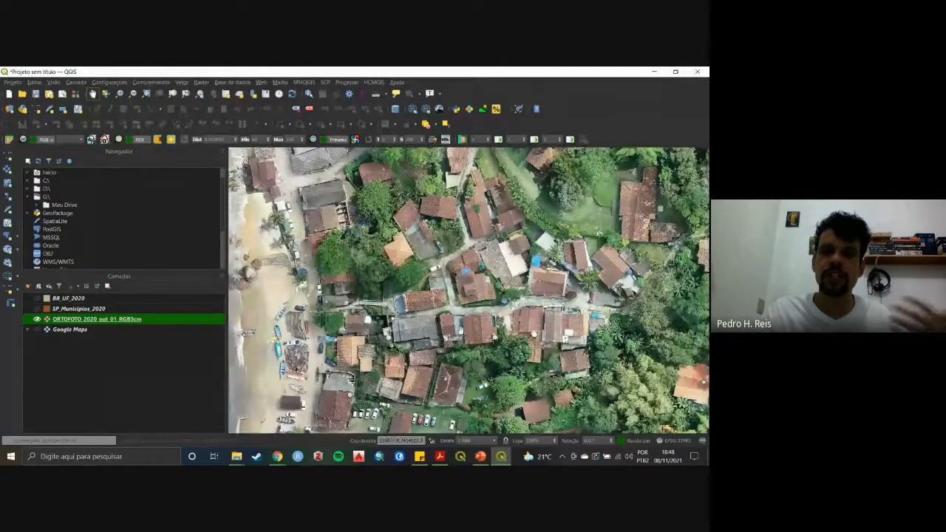
left_click_drag(566, 339, 492, 335)
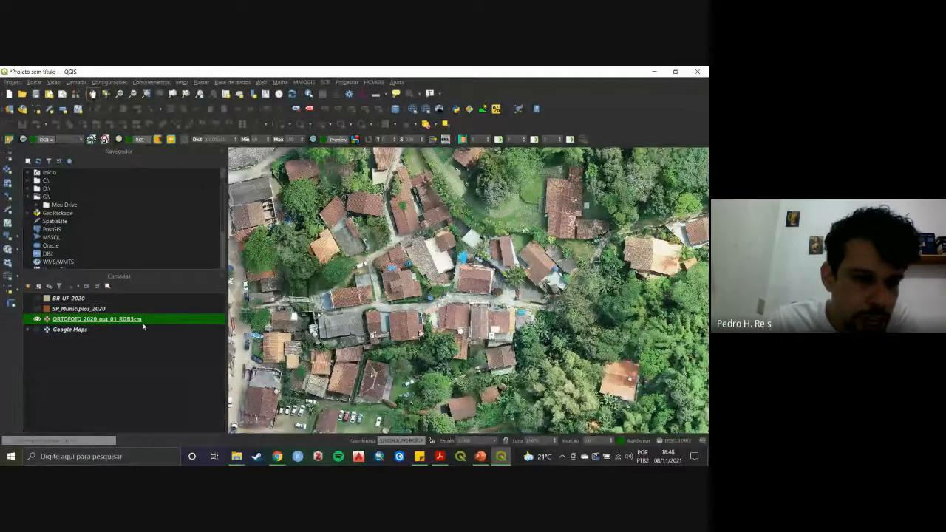
Add the PONTO_VERDE shapefile from Aula-01's Bases-aula01 folder in File Explorer to the QGIS project, above the BR_UF_2020 layer.
left_click(89, 299)
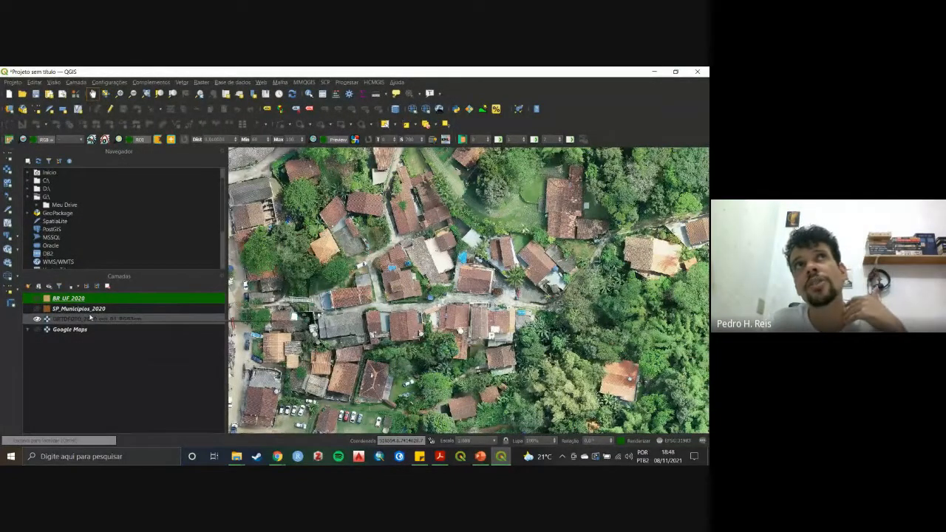
left_click(236, 457)
left_click(190, 417)
left_click(250, 98)
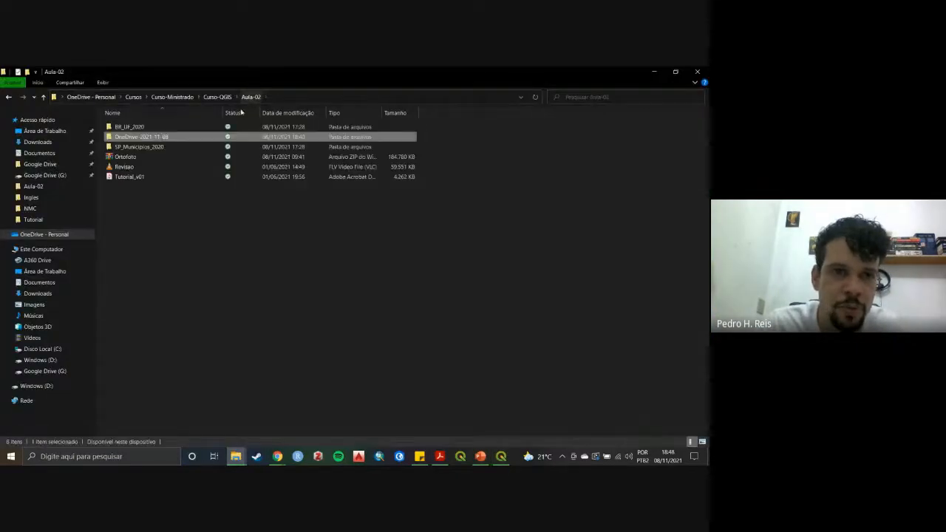
left_click(217, 101)
double_click(153, 127)
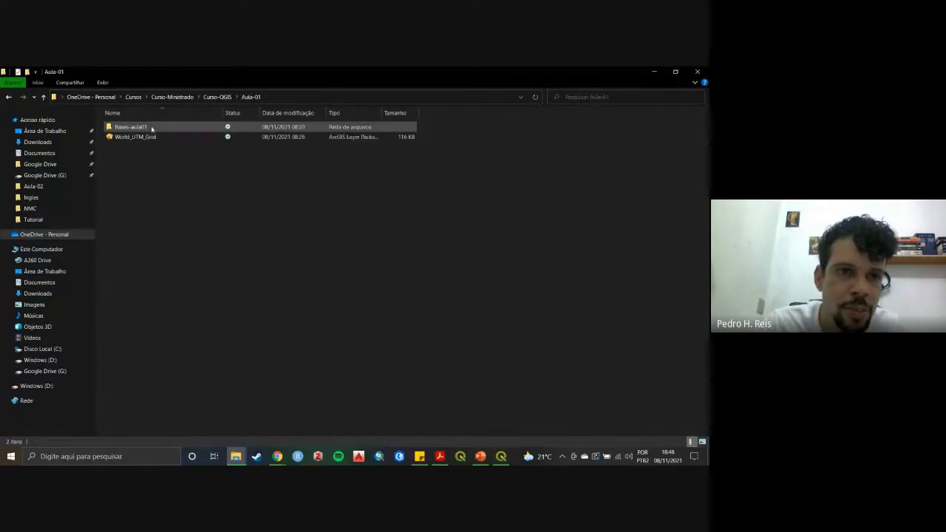
double_click(155, 128)
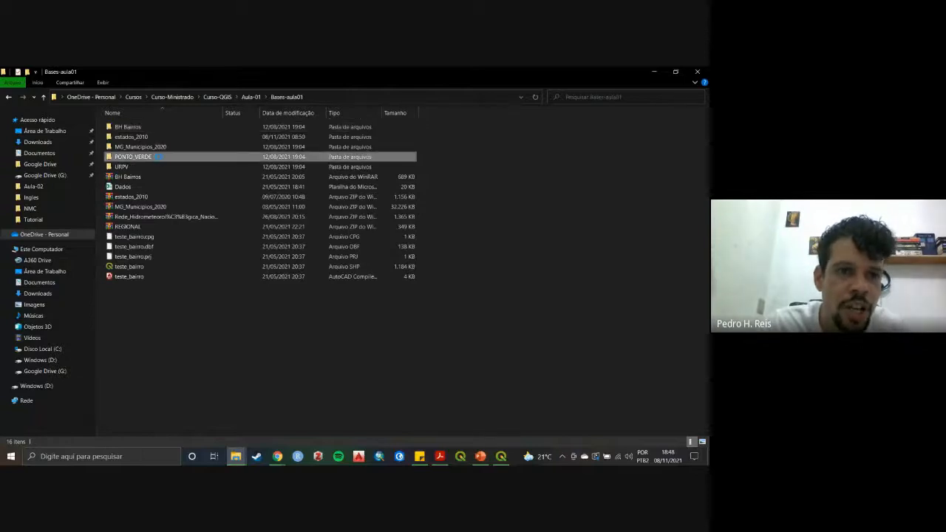
double_click(158, 156)
left_click_drag(136, 148, 492, 446)
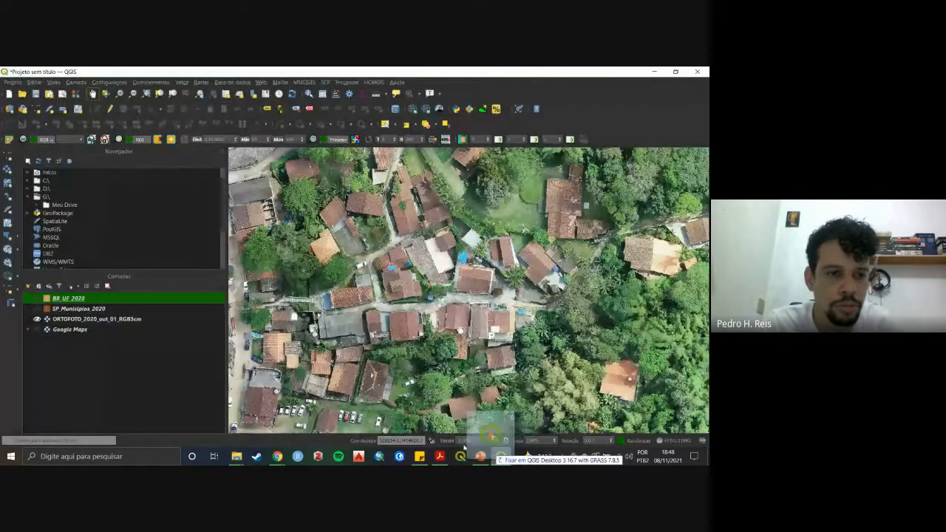
Add the URPV shapefile from the URPV folder inside Bases-aula01 to the QGIS project.
left_click(237, 457)
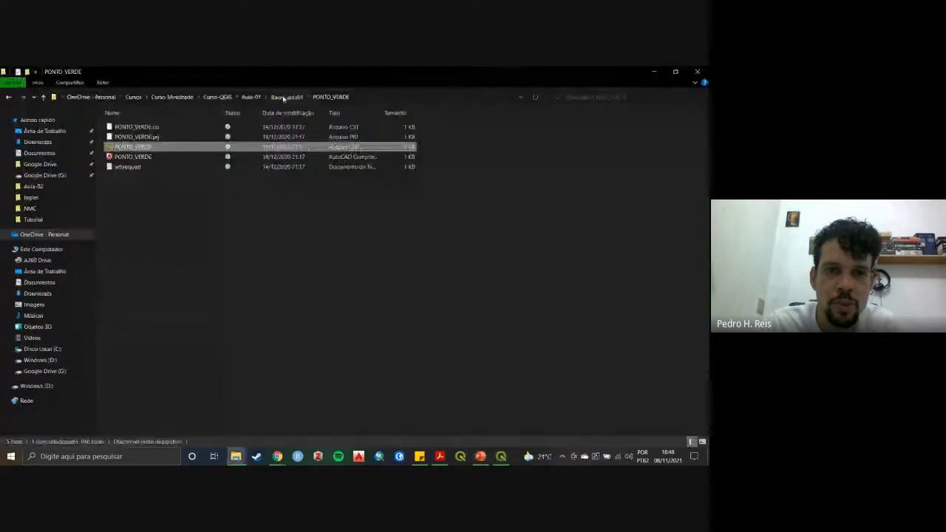
left_click(284, 97)
double_click(153, 167)
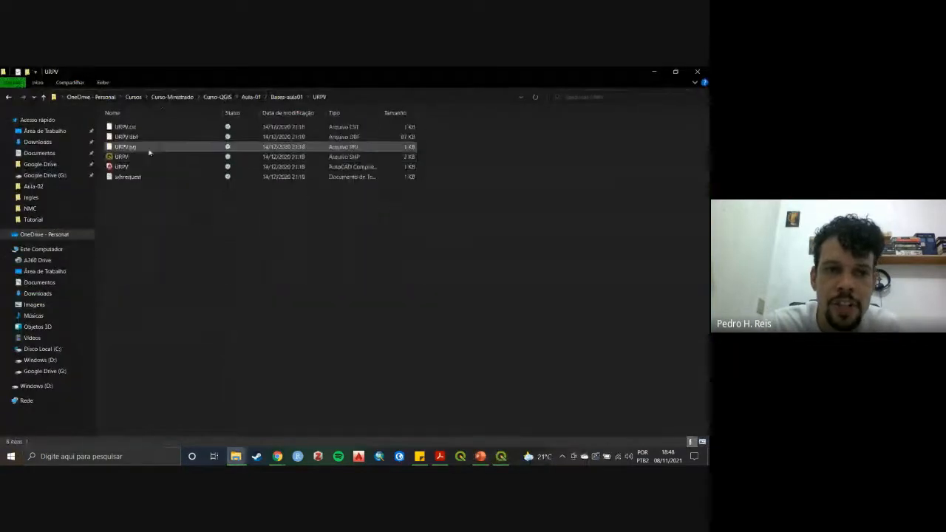
left_click_drag(148, 156, 100, 313)
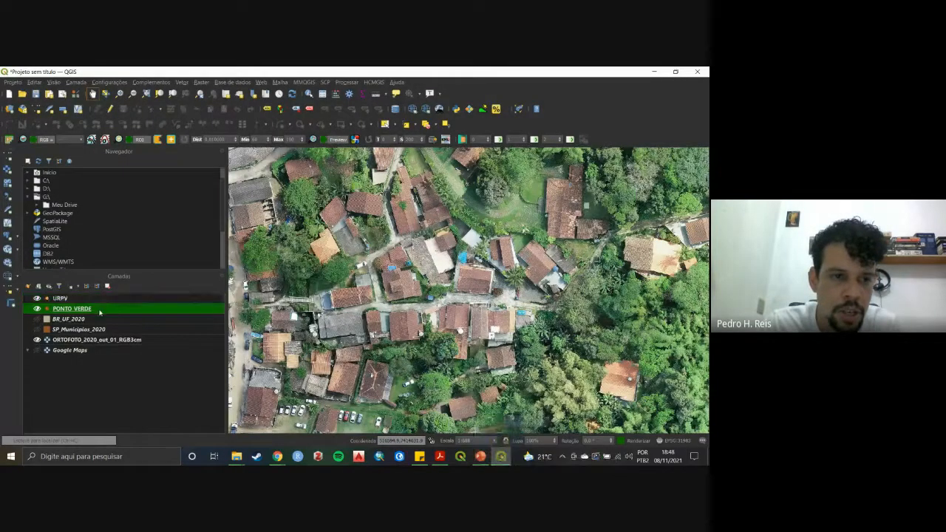
Zoom the map to the PONTO_VERDE layer and view the full spread of both point layers.
right_click(99, 311)
left_click(158, 96)
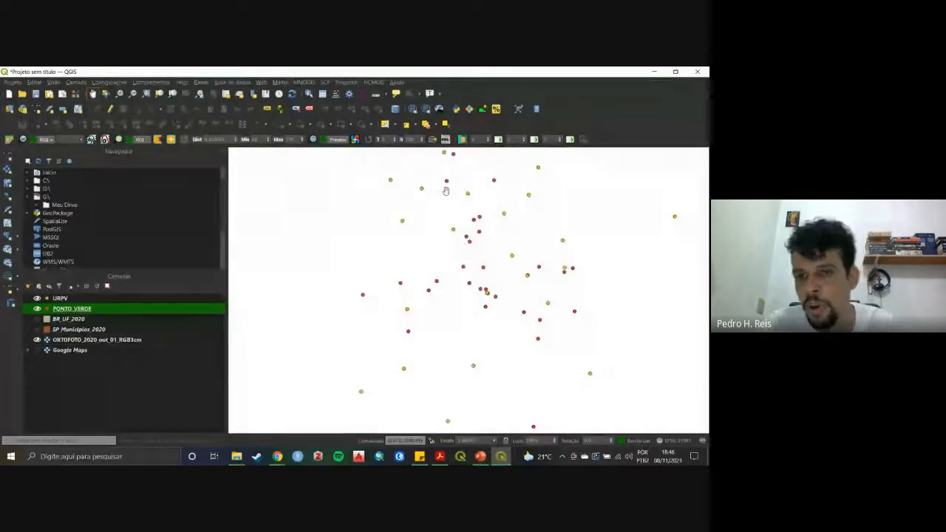
scroll(525, 308, "down", 4)
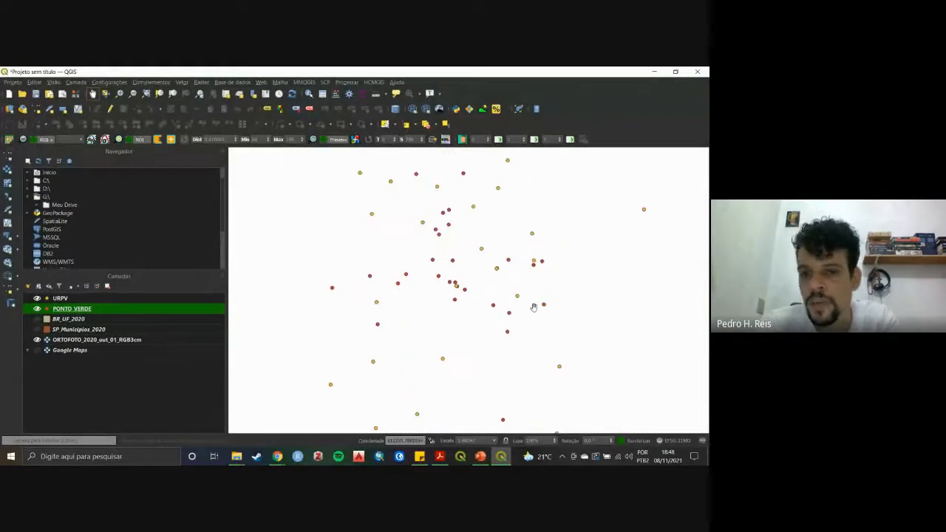
left_click_drag(538, 291, 498, 282)
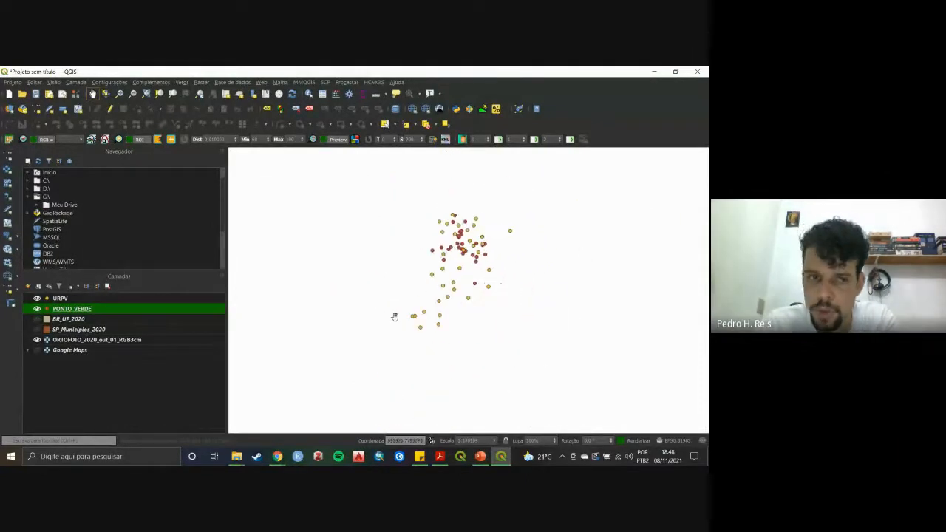
Group the URPV and PONTO_VERDE layers together and name the group "Camada de Pontos".
left_click(97, 300)
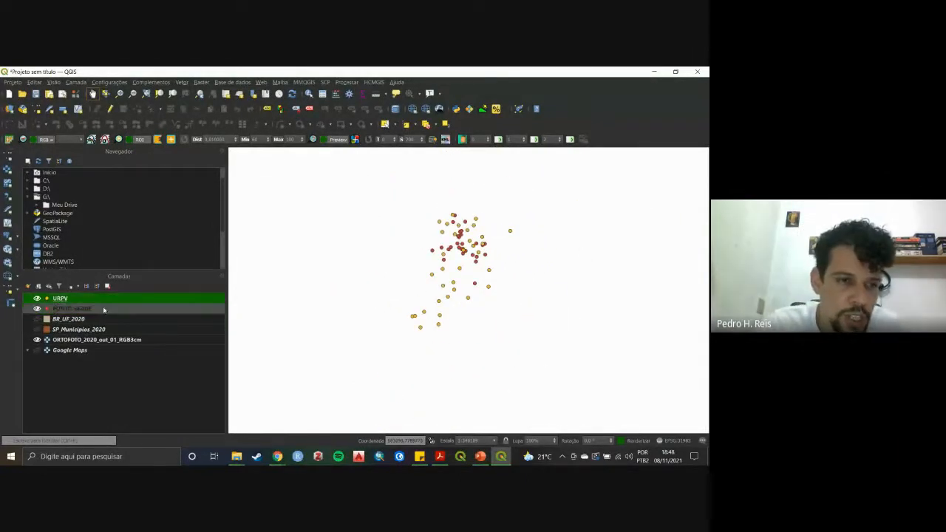
left_click(102, 307, "ctrl")
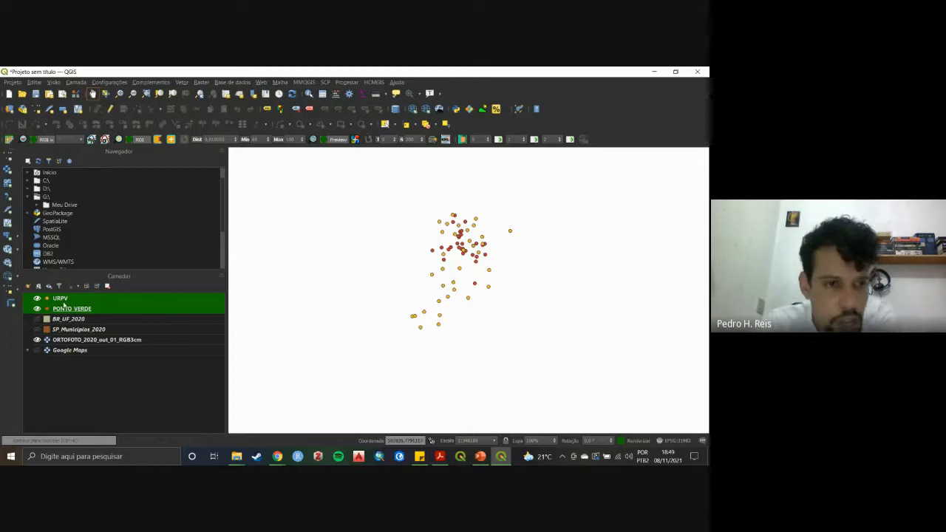
left_click(80, 318)
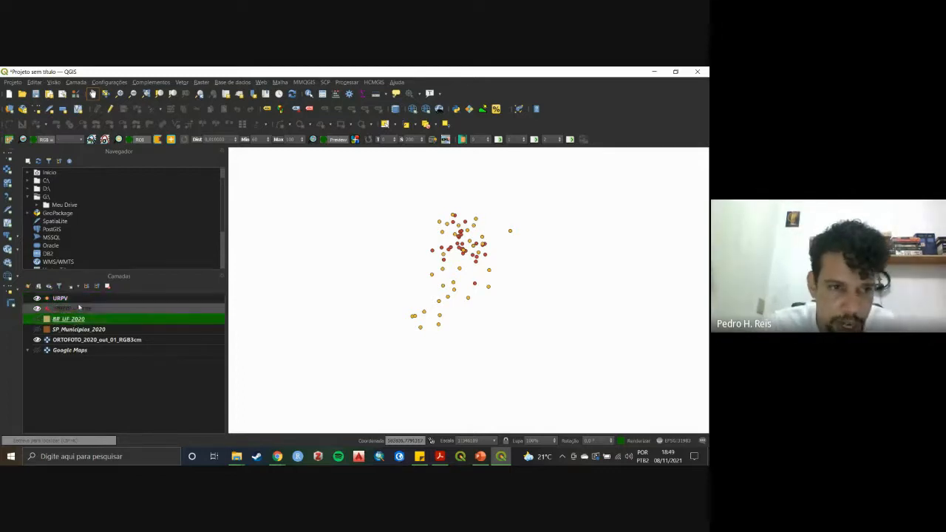
left_click(80, 299)
left_click(83, 309, "ctrl")
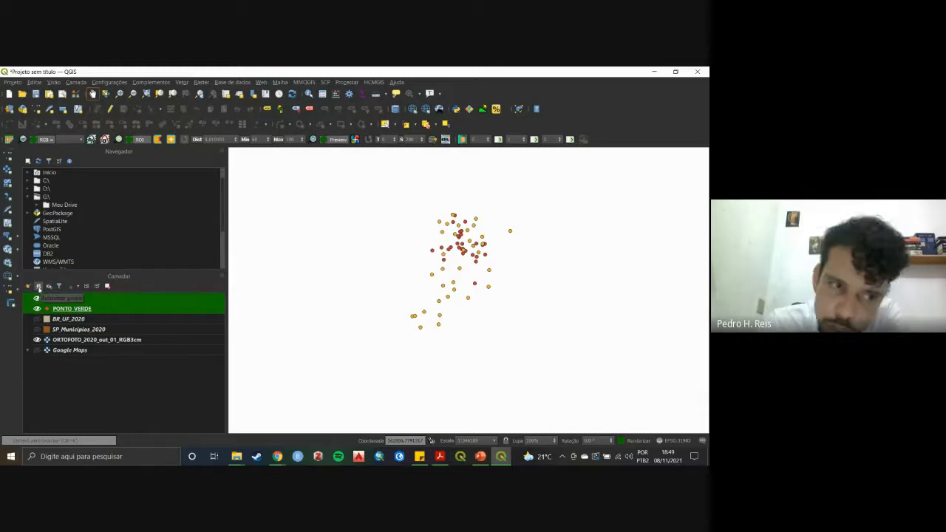
left_click(38, 287)
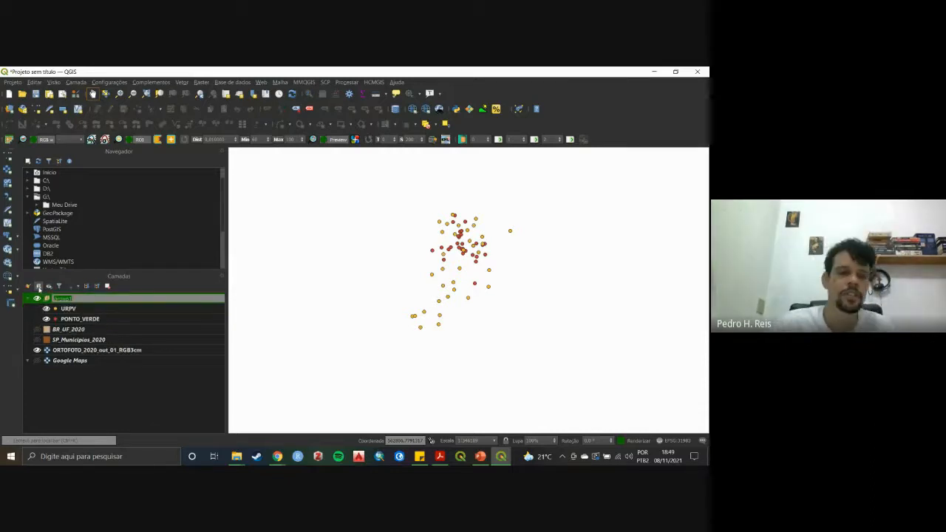
type("Camada de Pontos")
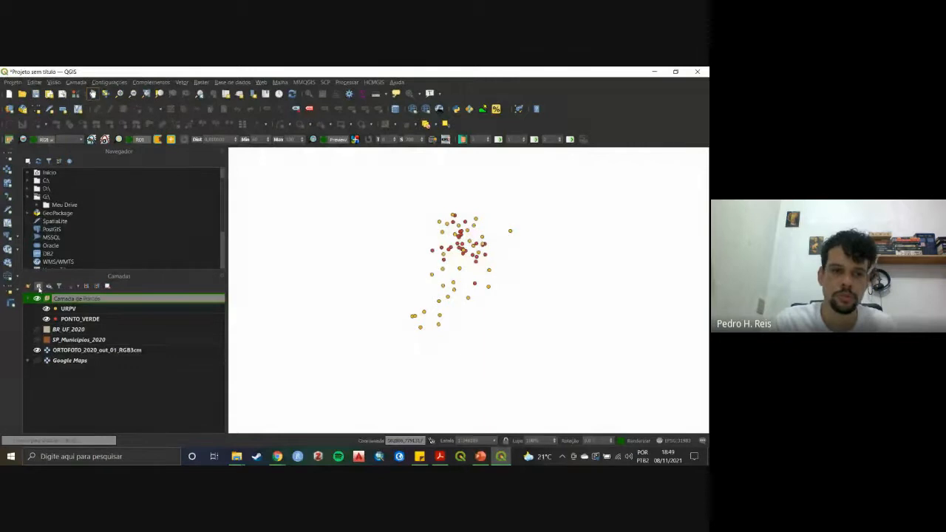
Confirm and collapse the "Camada de Pontos" group, and turn on the BR_UF_2020 and SP_Municipios_2020 layers.
key("Return")
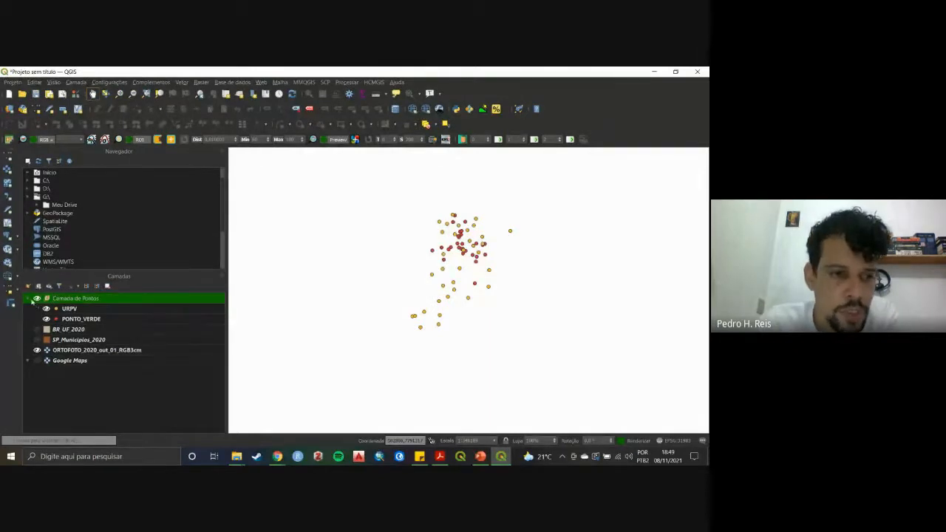
left_click(29, 299)
left_click_drag(63, 308, 85, 309)
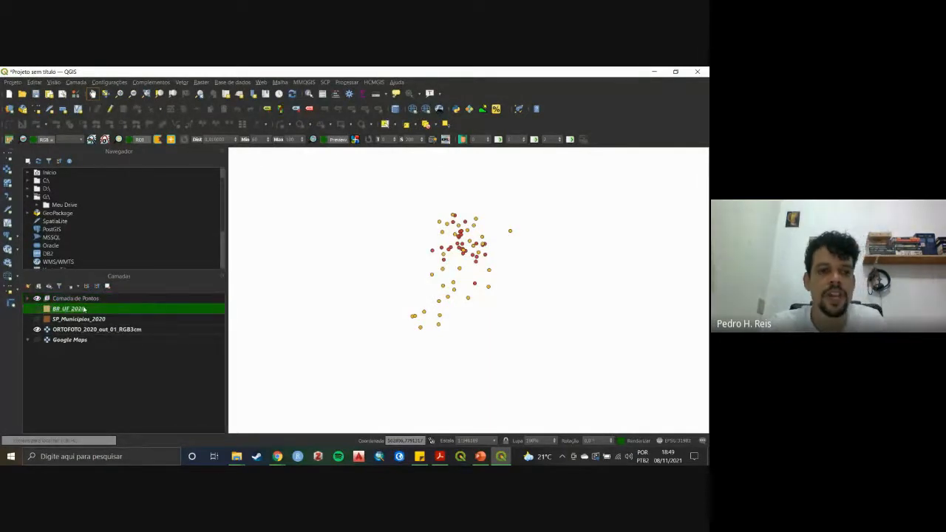
left_click(37, 309)
left_click(38, 319)
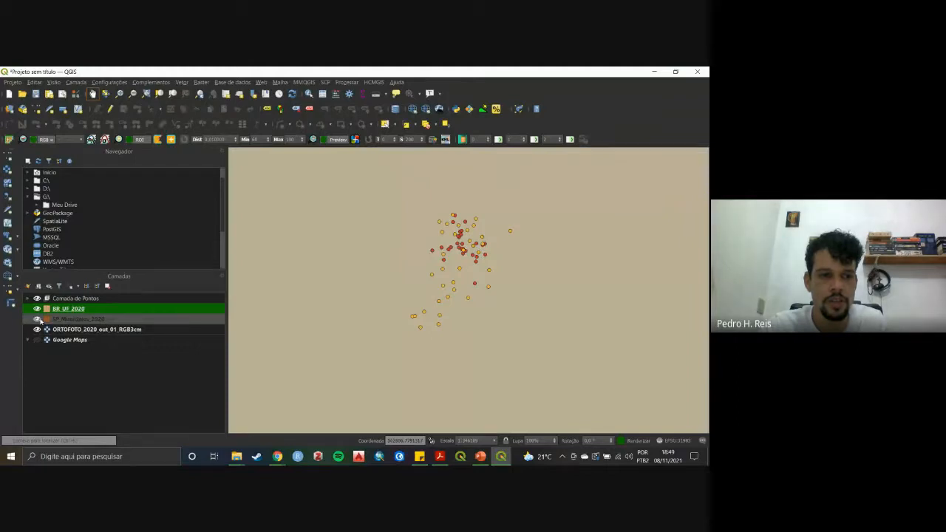
Group the BR_UF_2020 and SP_Municipios_2020 layers together, name the group "Camada vetorial" and collapse it.
left_click(82, 319, "ctrl")
left_click(38, 286)
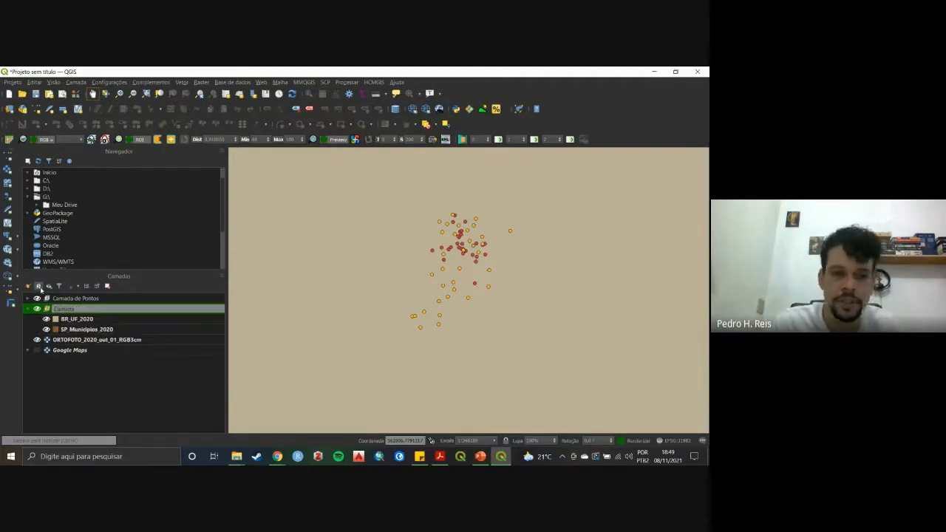
type("Camada de")
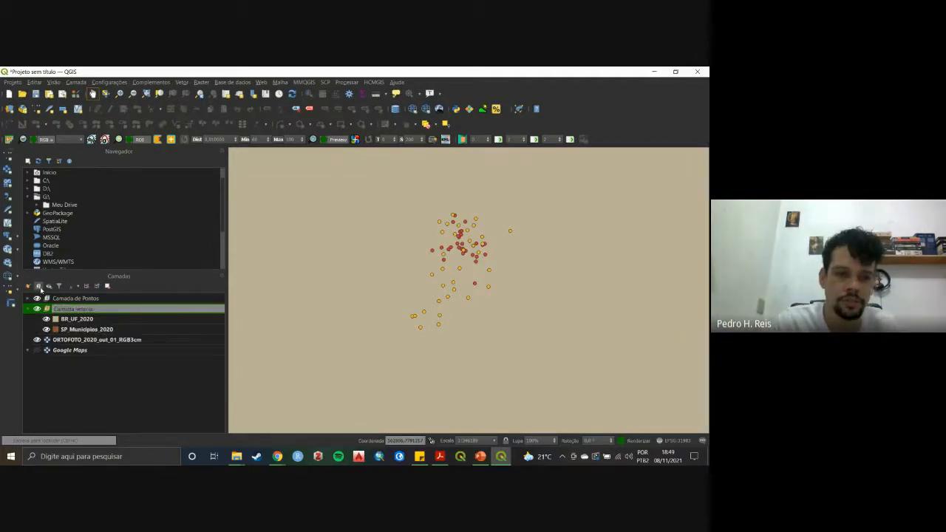
type("torial")
key("Return")
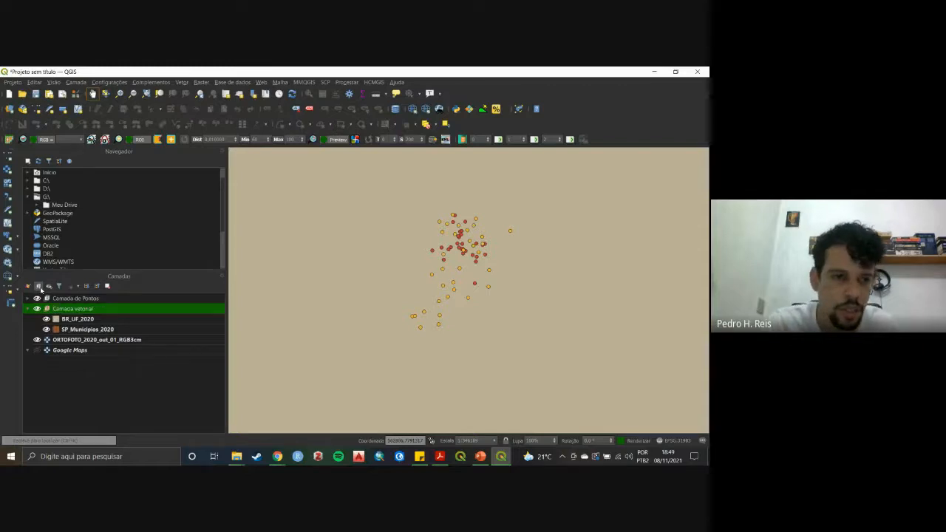
left_click(29, 310)
left_click(108, 363)
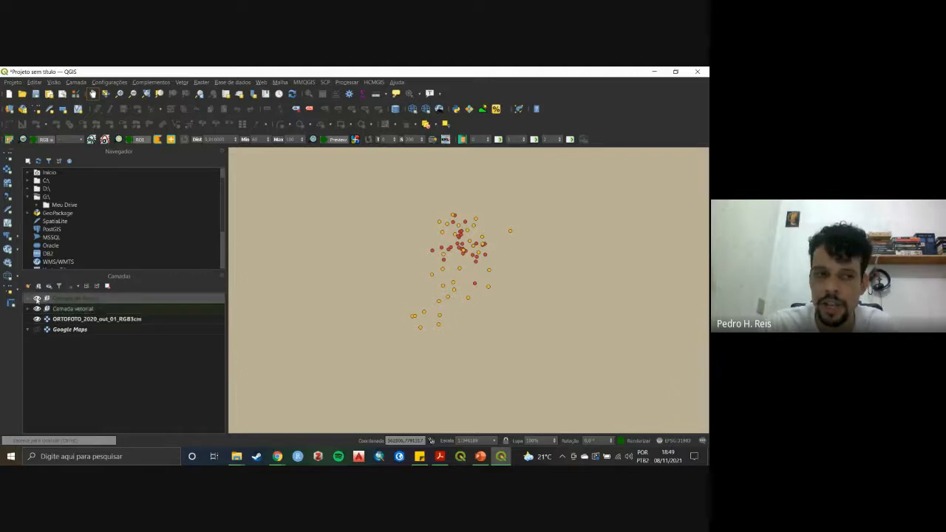
Toggle the visibility of the whole Camada de Pontos group off and on, leaving it shown.
left_click(37, 299)
left_click(37, 299)
left_click(36, 299)
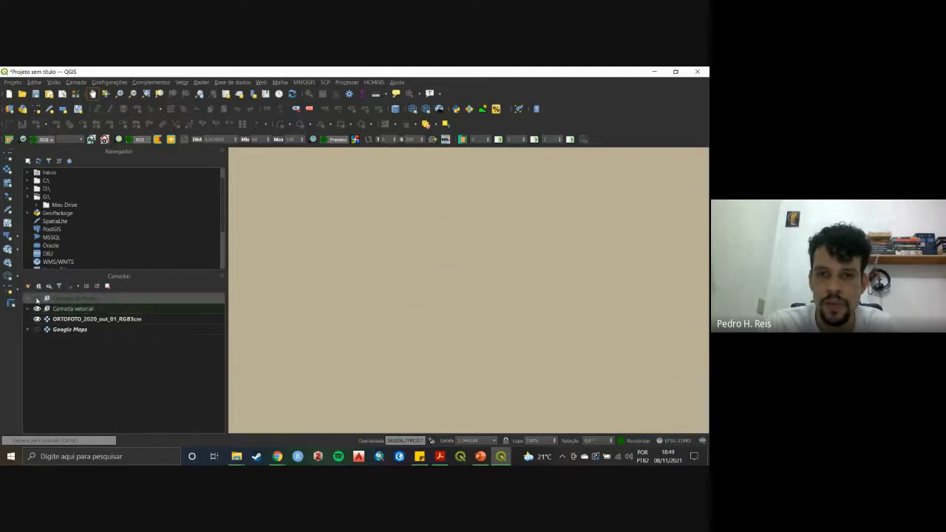
left_click(37, 299)
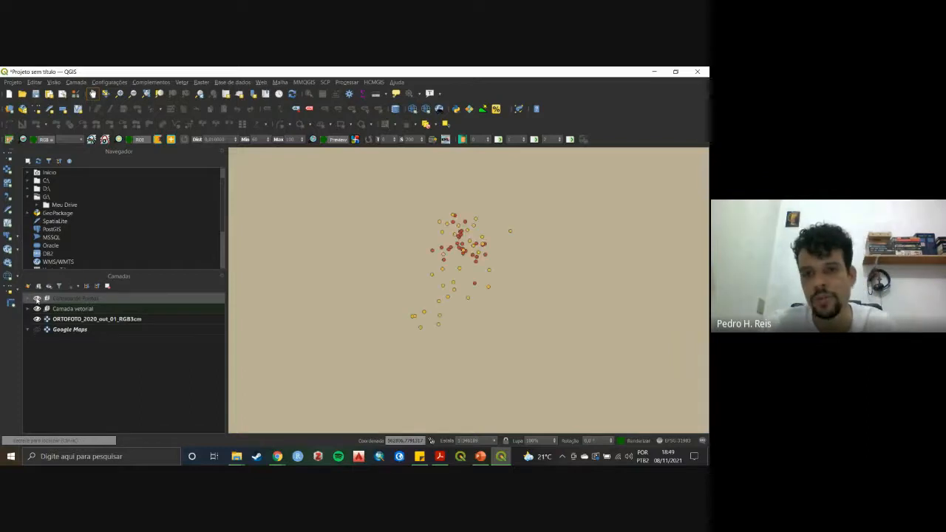
left_click(37, 300)
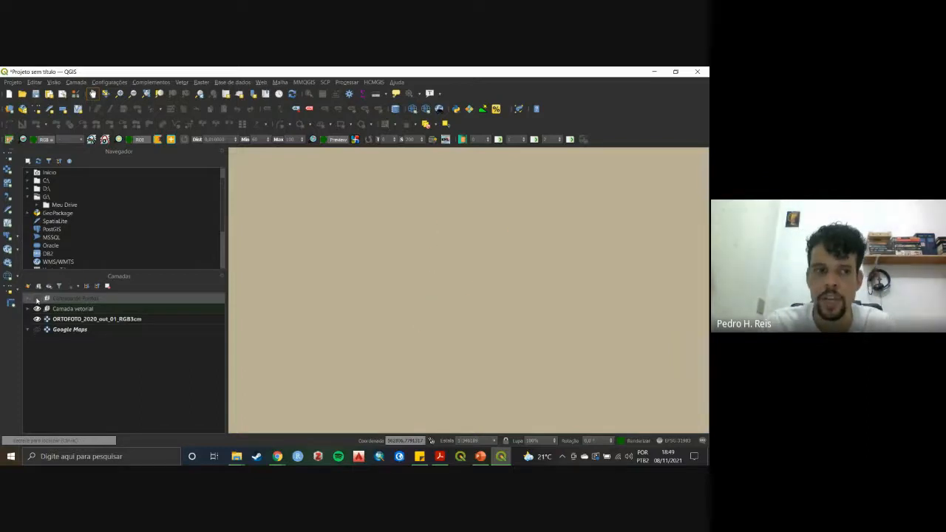
left_click(37, 299)
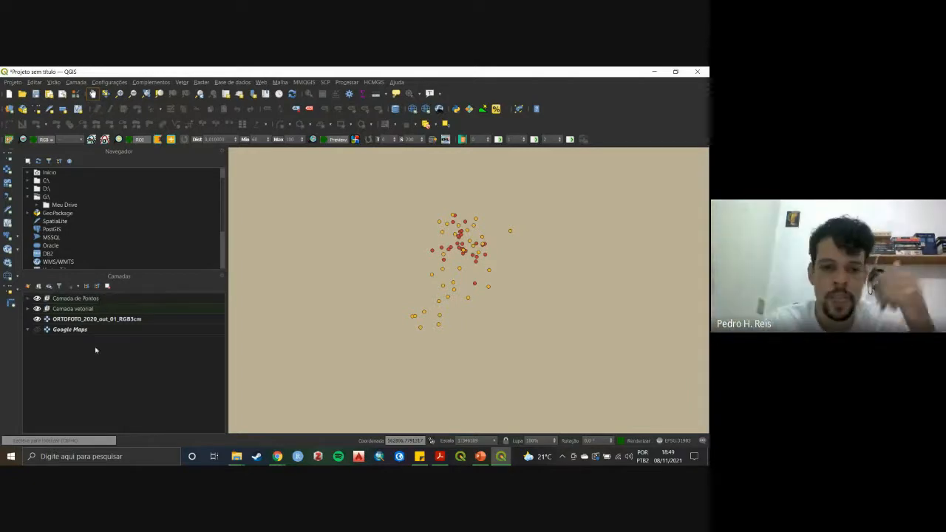
Switch to File Explorer, open the Geoprocessamento folder in OneDrive and check the contents of its IBGE-2020 subfolder.
mouse_move(236, 456)
left_click(198, 424)
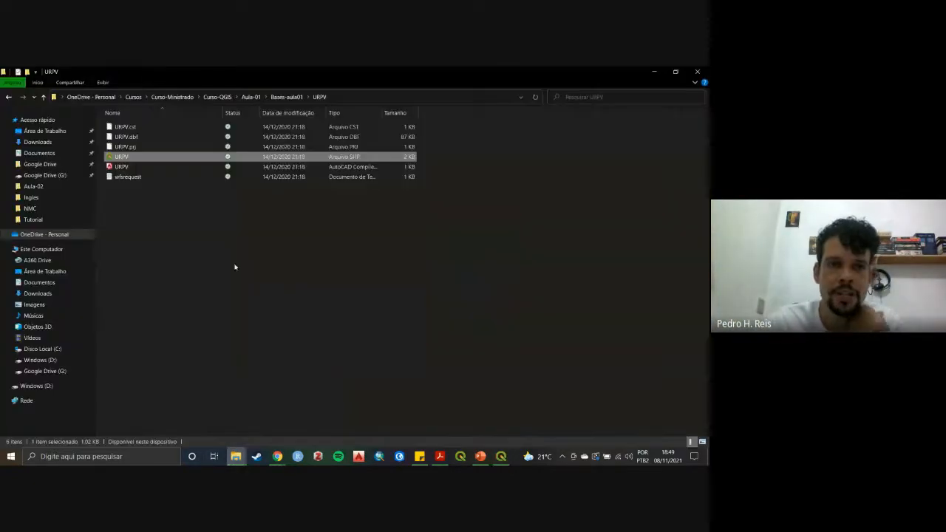
left_click(103, 97)
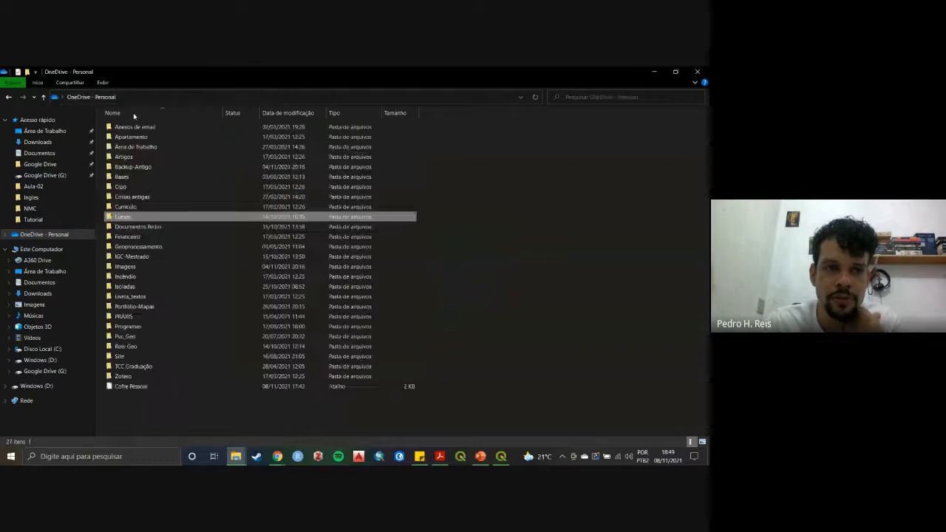
double_click(173, 247)
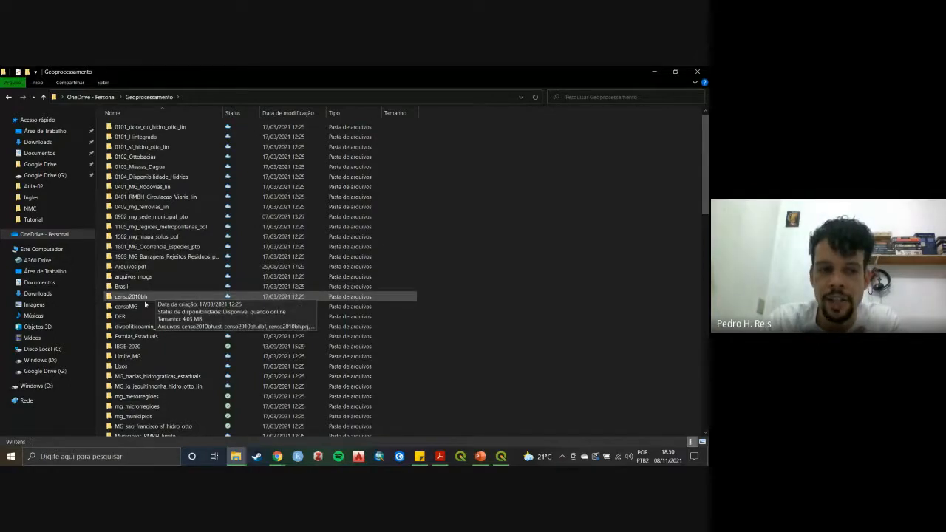
double_click(127, 346)
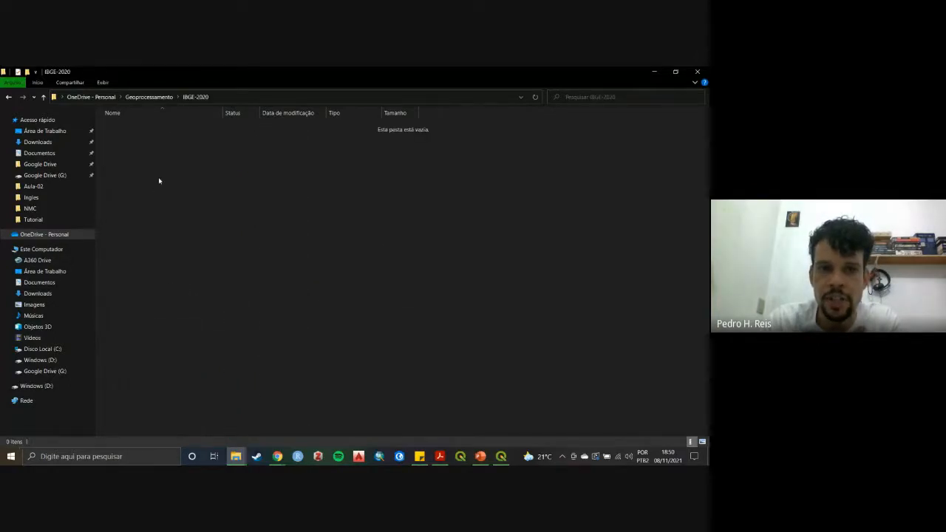
left_click(149, 96)
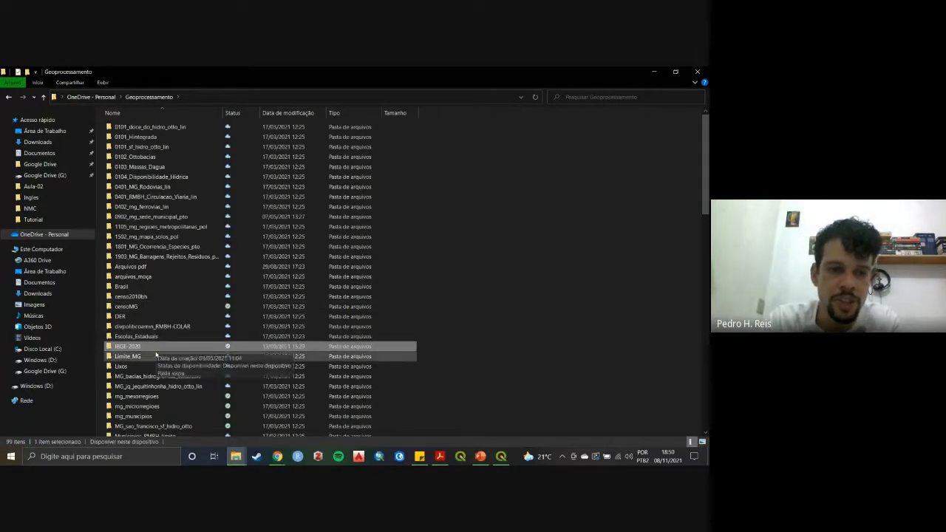
Inspect the shapefile contents of the DER and 0401_MG_Rodovias_lin folders and return to Geoprocessamento.
left_click(138, 319)
double_click(138, 318)
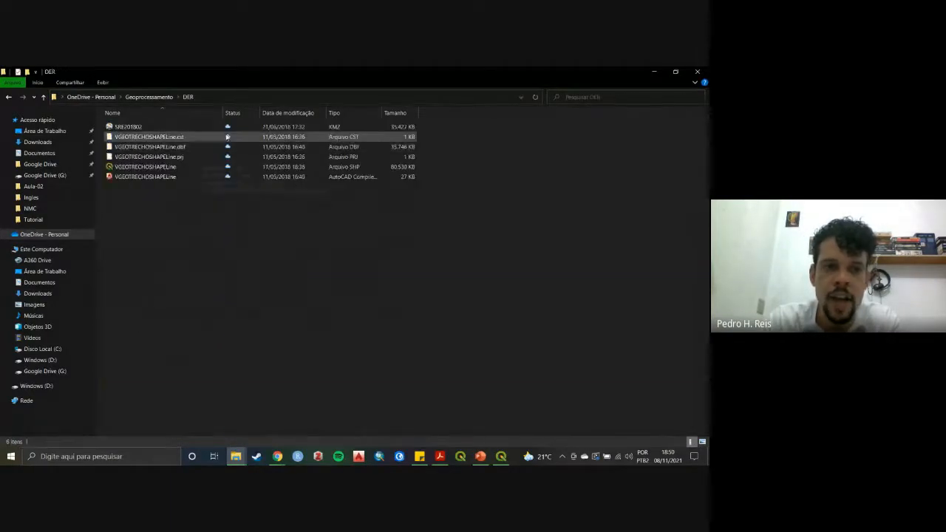
left_click(149, 97)
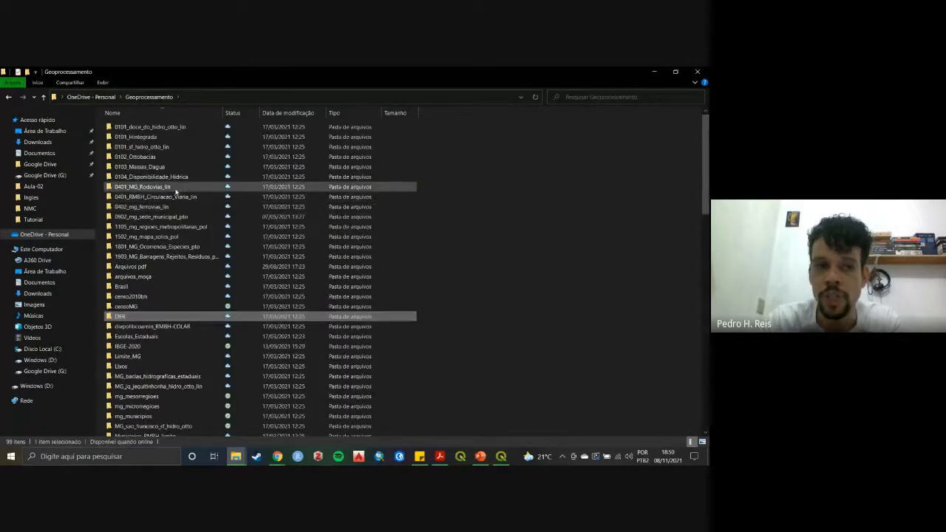
double_click(175, 187)
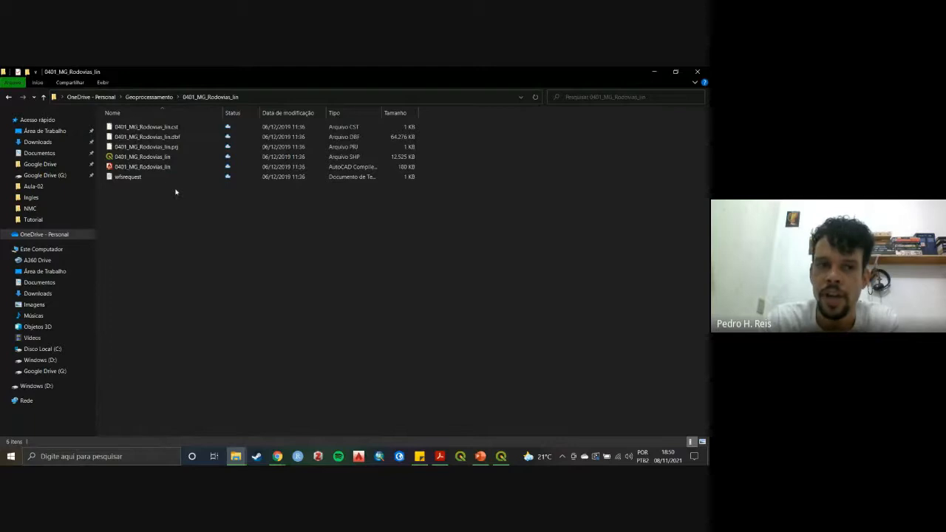
left_click(162, 157)
left_click(157, 97)
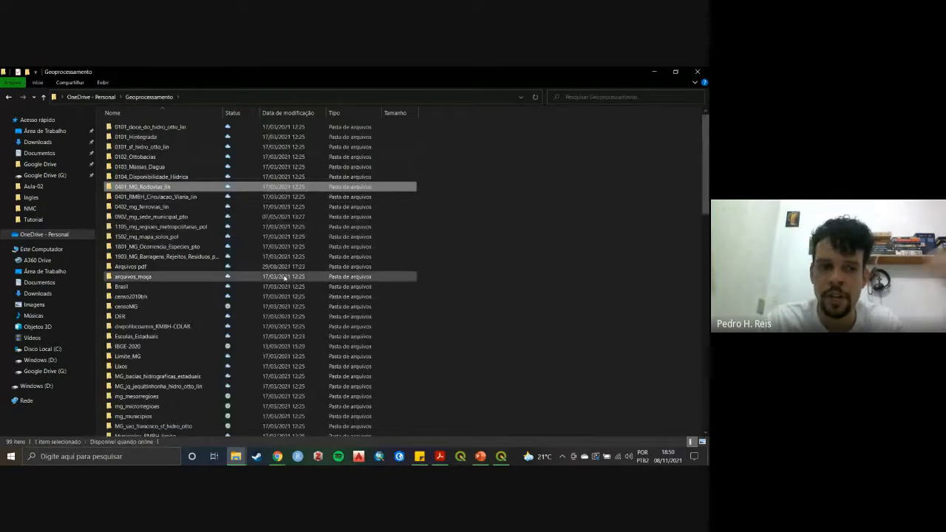
Highlight the Geoprocessamento folders from MG_bacias_hidrograficas_estaduais through mg_municipios as examples, and clear the selection.
scroll(284, 277, "down", 3)
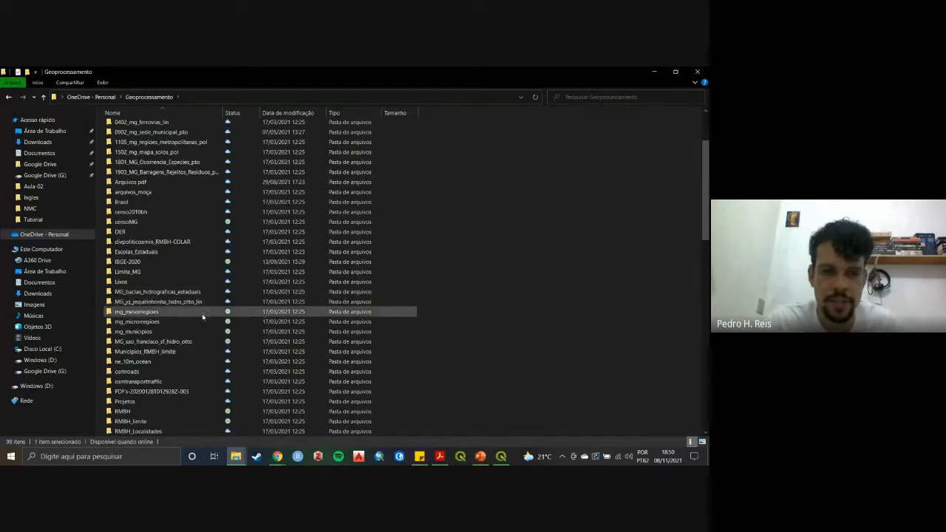
left_click(162, 291)
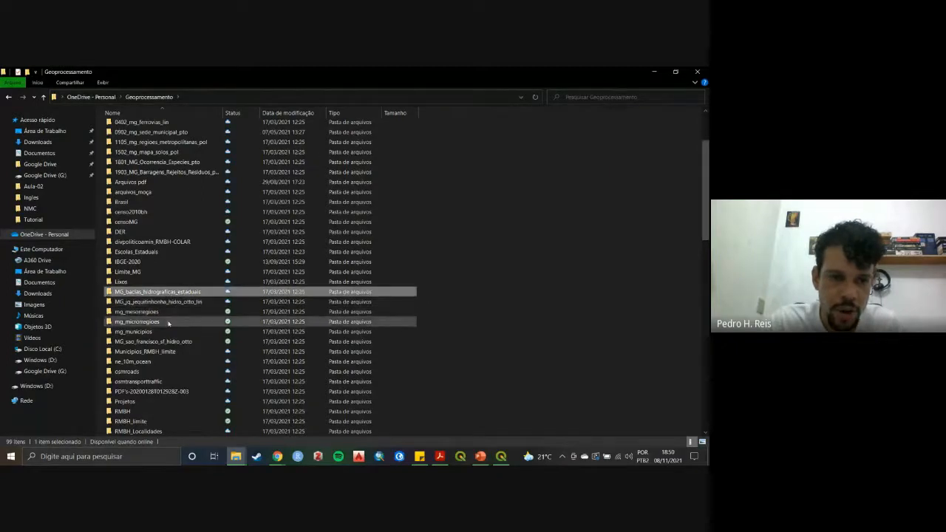
left_click(164, 332, "shift")
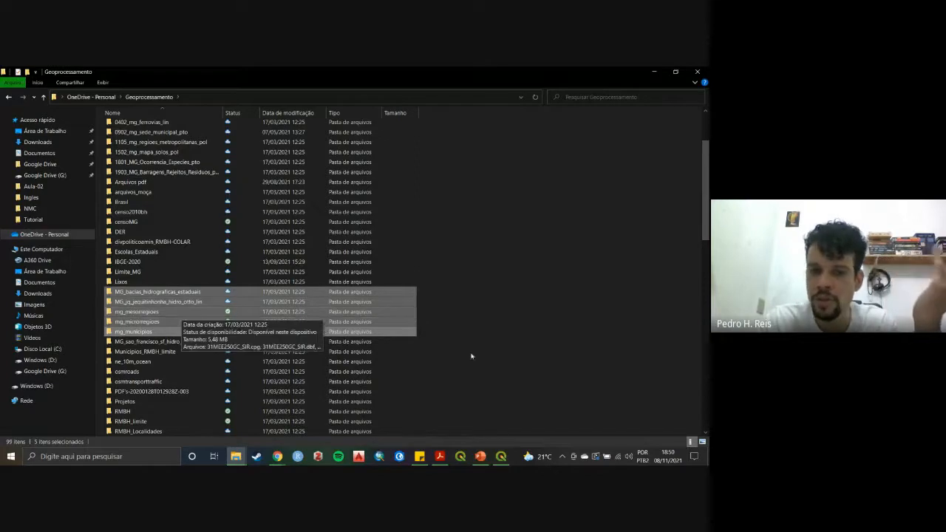
left_click(499, 352)
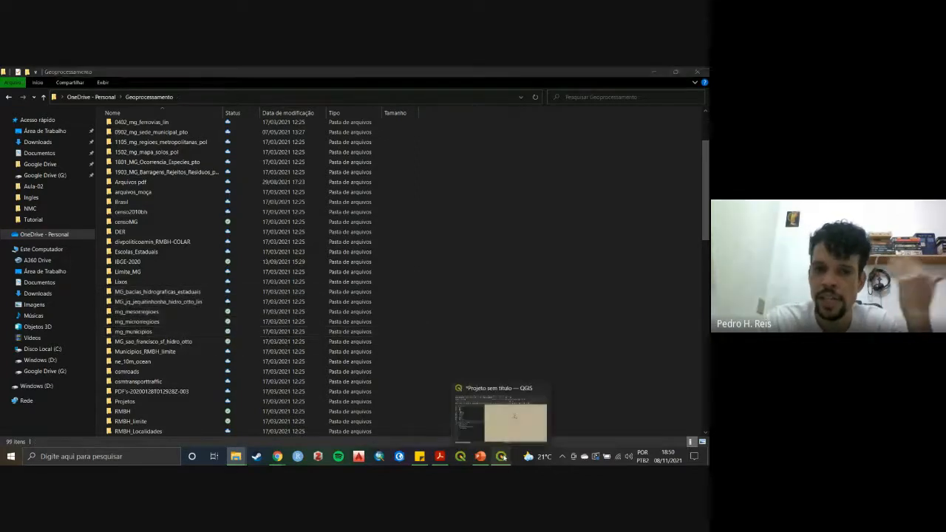
Switch to QGIS and remove the Camada de Pontos group with its layers from the project.
left_click(501, 456)
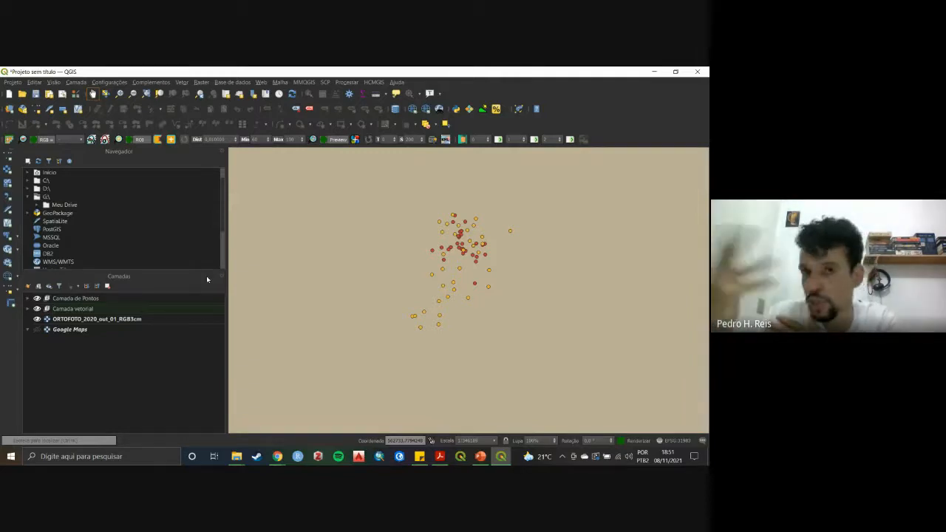
left_click(83, 298)
key("ctrl+d")
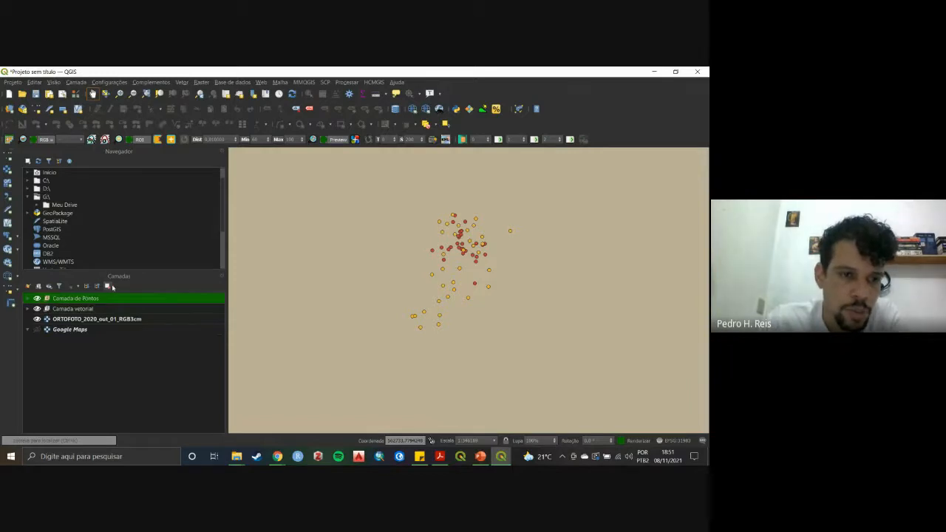
key("Return")
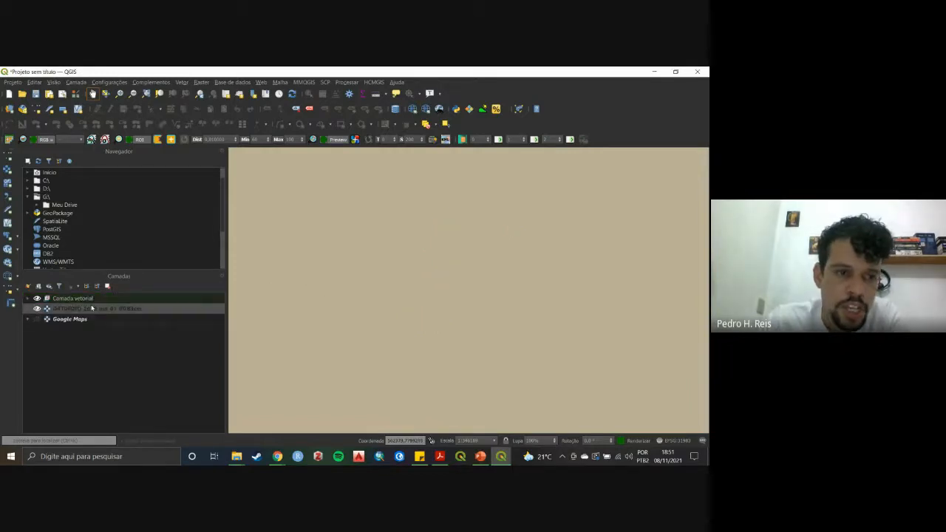
Expand the Camada vetorial group and zoom out to view the whole of Brazil in the BR_UF_2020 layer.
left_click(28, 299)
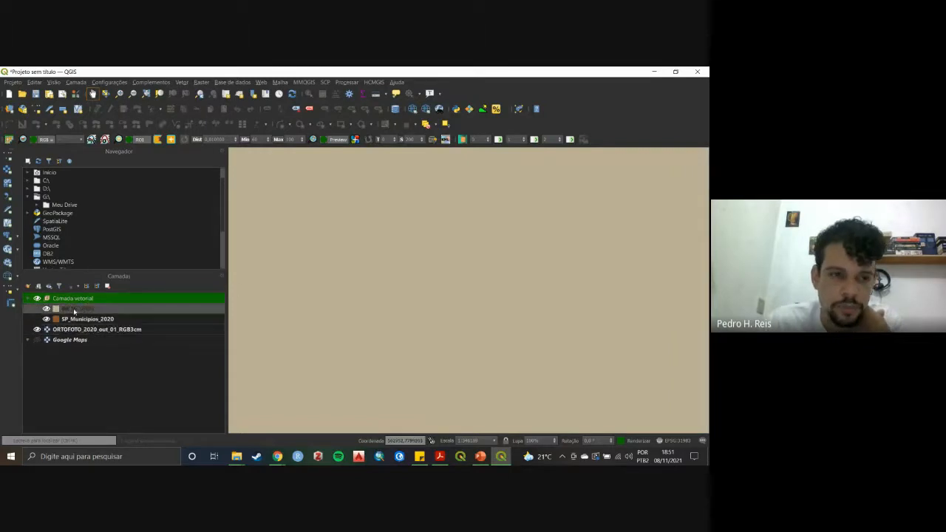
right_click(83, 307)
left_click(147, 93)
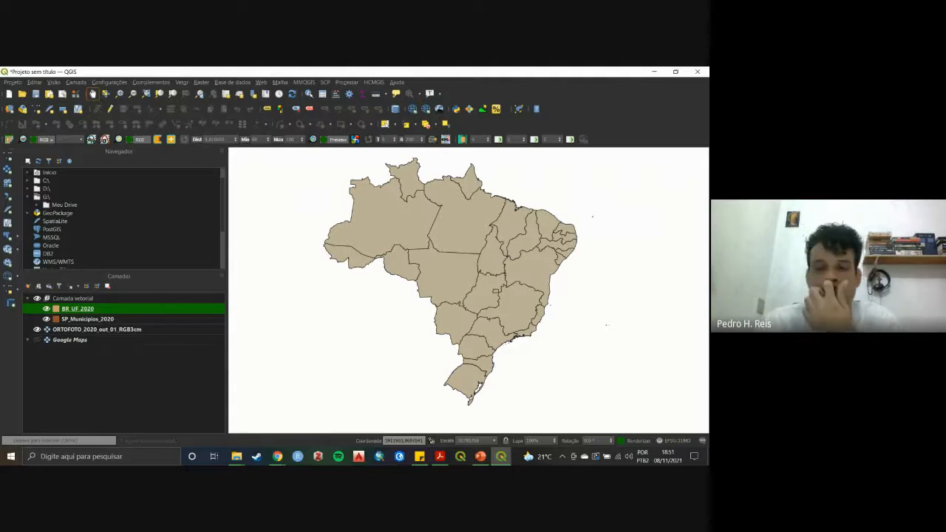
left_click_drag(444, 281, 422, 291)
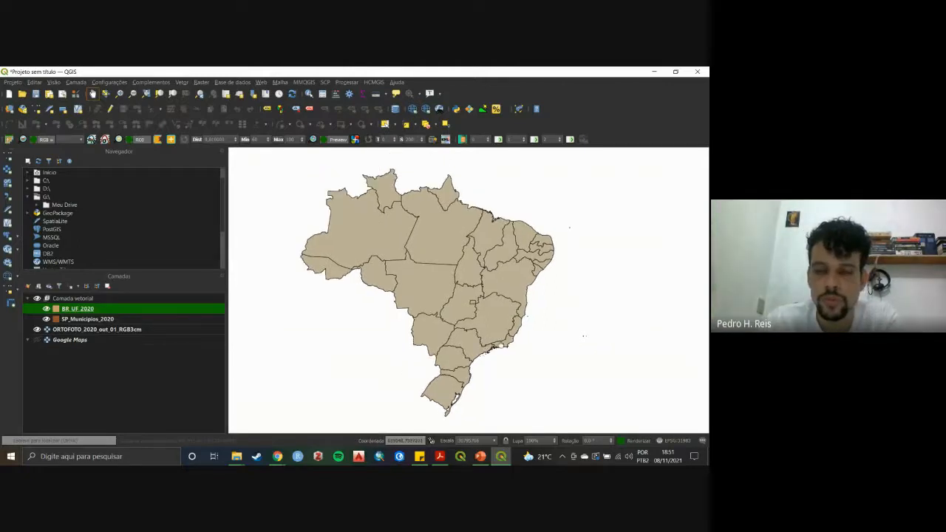
left_click_drag(501, 345, 539, 323)
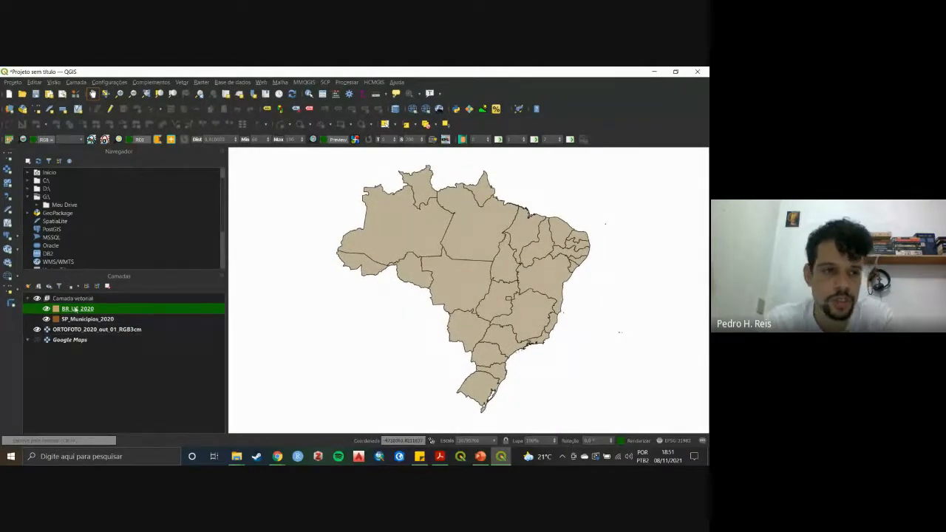
Move BR_UF_2020 and SP_Municipios_2020 out of Camada vetorial to the end of the layer list, and remove the empty group.
left_click_drag(74, 310, 82, 341)
left_click_drag(77, 308, 90, 358)
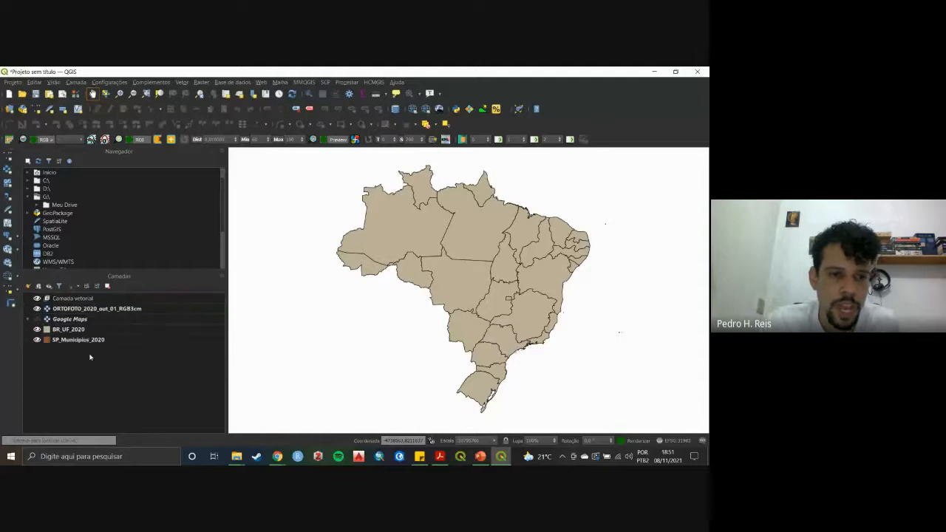
left_click(94, 299)
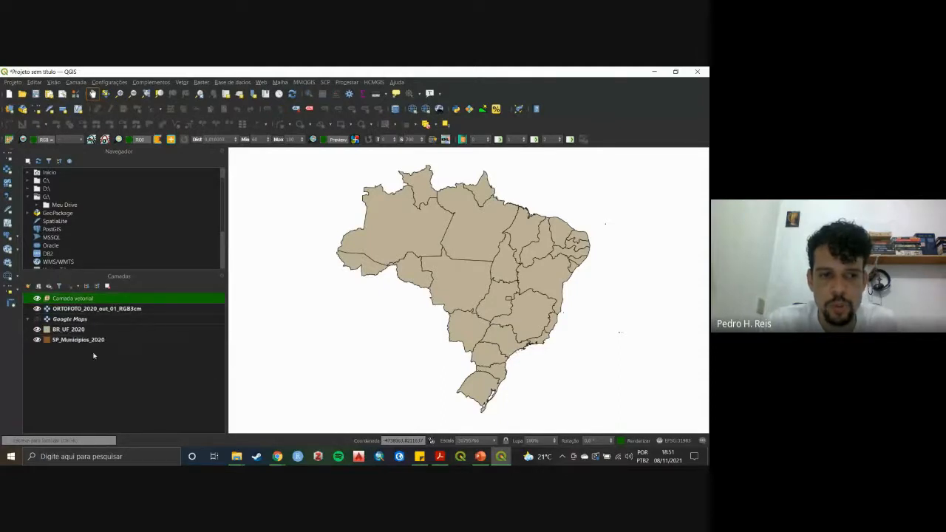
left_click(107, 286)
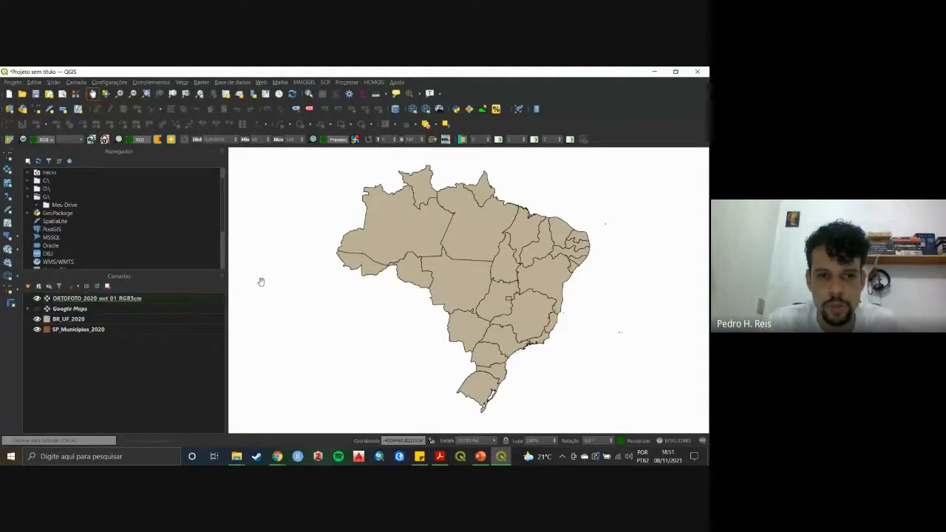
Select the BR_UF_2020 layer and examine the Brazilian states on the map.
left_click(173, 319)
left_click_drag(494, 300, 468, 296)
left_click_drag(433, 249, 453, 258)
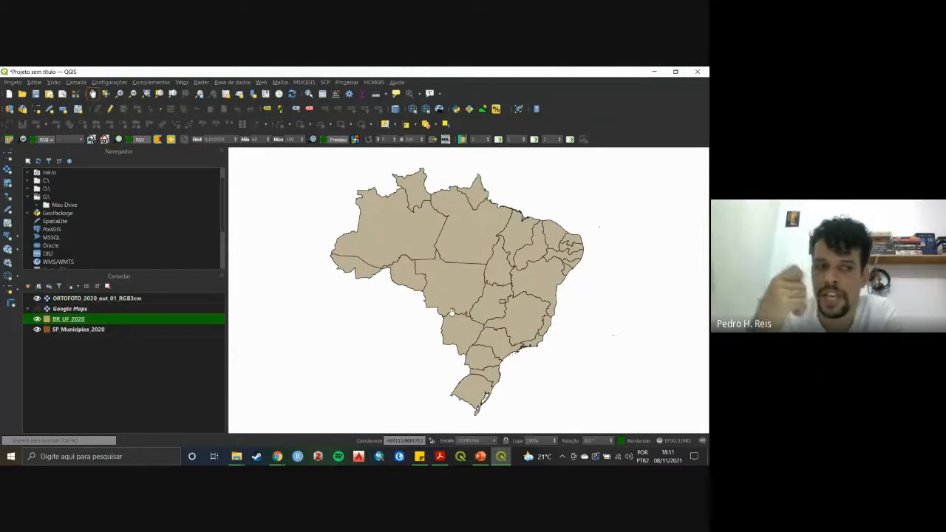
Hide the ORTOFOTO_2020_out_01_RGB3cm and SP_Municipios_2020 layers so that only the BR_UF_2020 states are drawn.
left_click(37, 298)
left_click(37, 330)
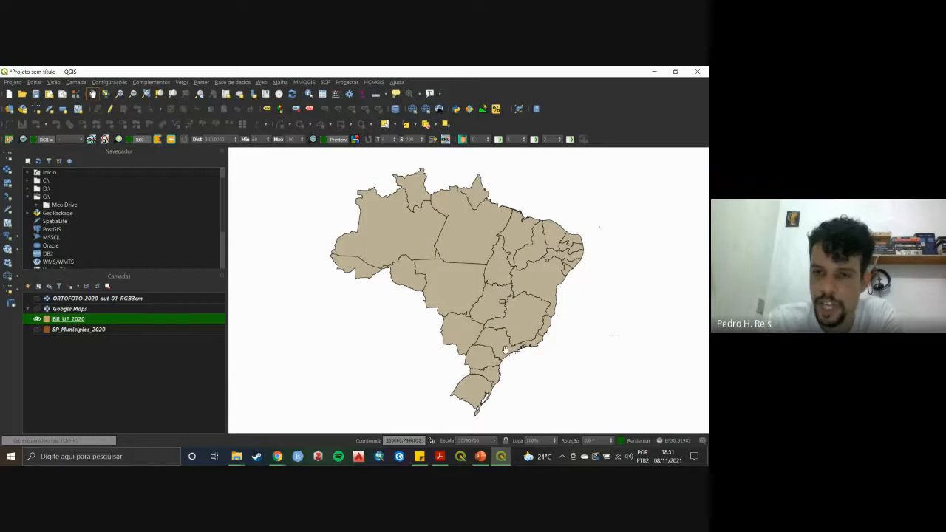
mouse_move(519, 327)
left_mouse_down()
mouse_move(542, 325)
mouse_move(530, 326)
left_mouse_up()
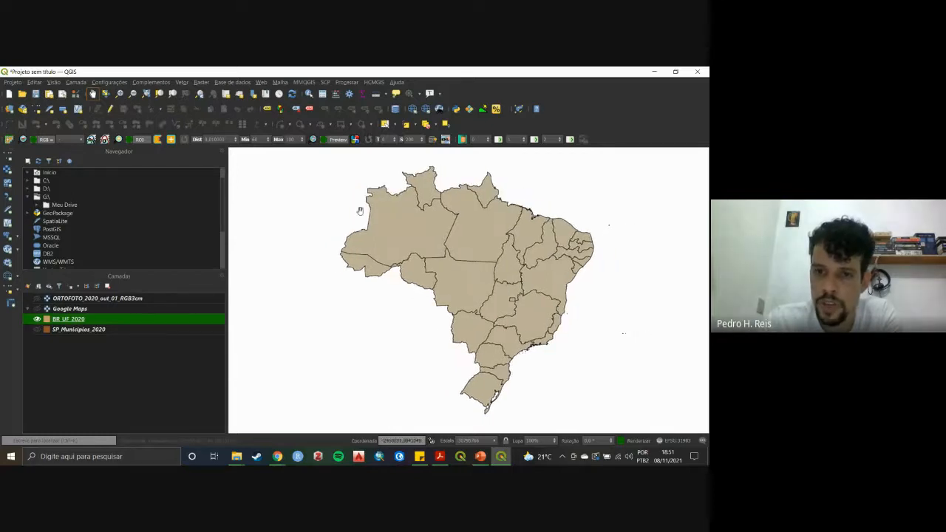
left_click_drag(587, 328, 565, 330)
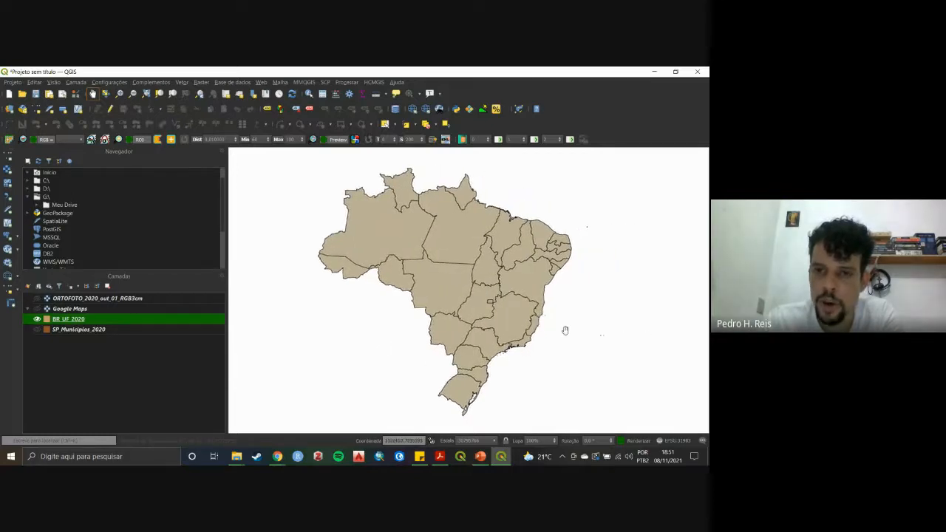
left_click_drag(511, 372, 522, 369)
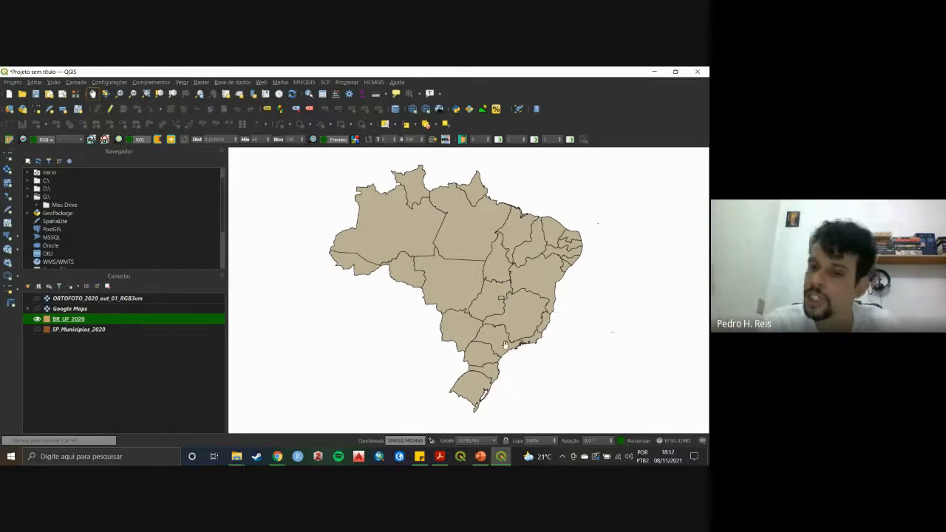
left_click_drag(505, 345, 487, 353)
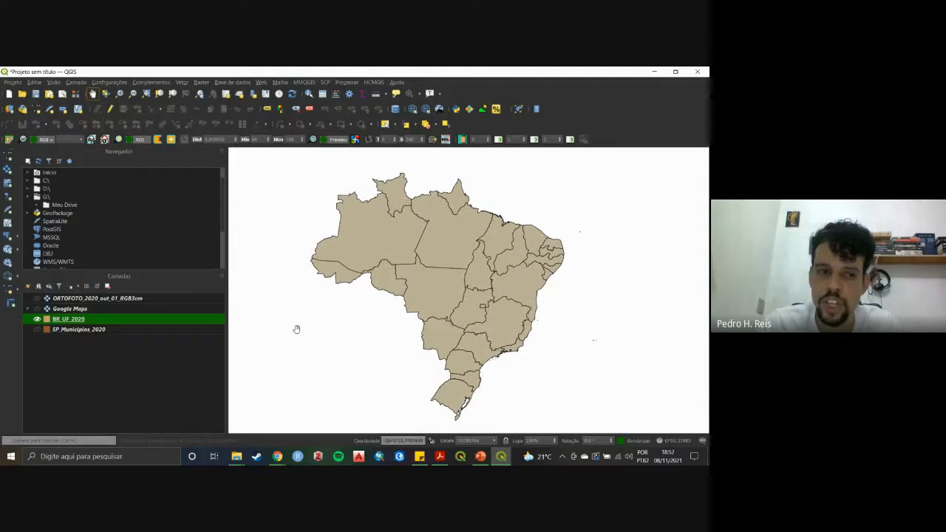
Show SP_Municipios_2020, hide BR_UF_2020, and view the municipalities of São Paulo up close.
left_click(38, 329)
left_click(37, 318)
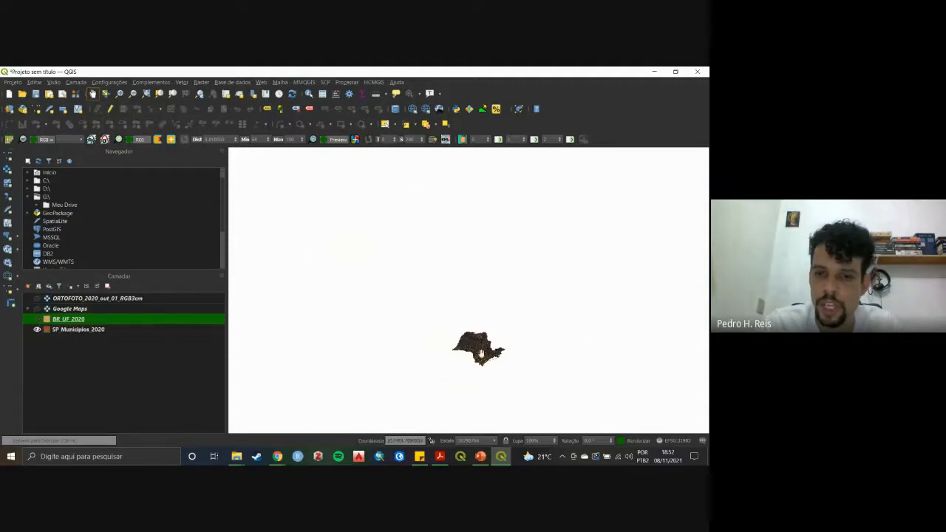
scroll(487, 352, "up", 2)
scroll(482, 377, "up", 2)
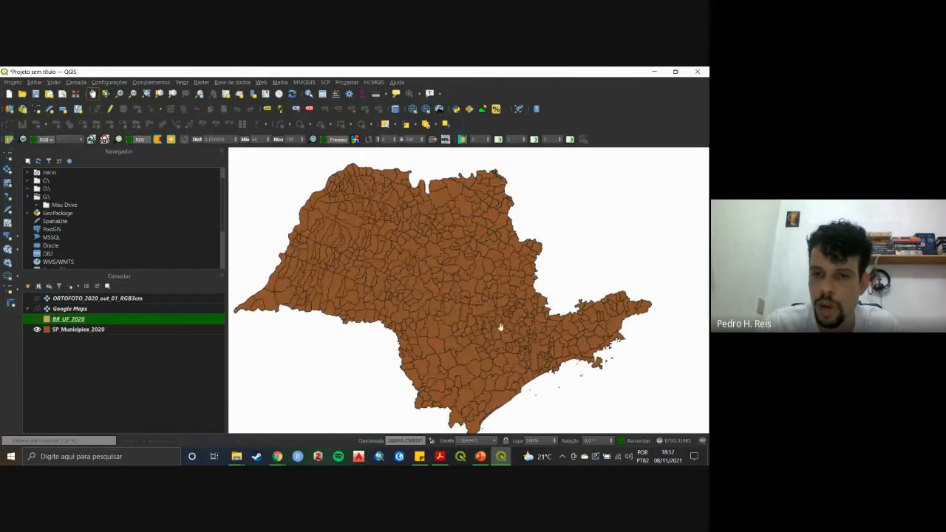
Make BR_UF_2020 visible again and view the southern half of Brazil.
left_click(37, 319)
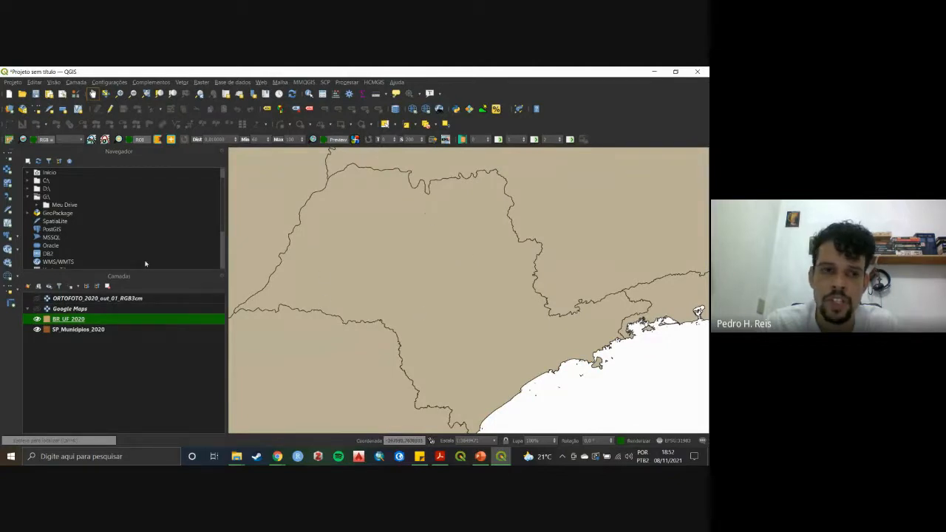
scroll(377, 276, "down", 2)
left_click_drag(391, 279, 426, 306)
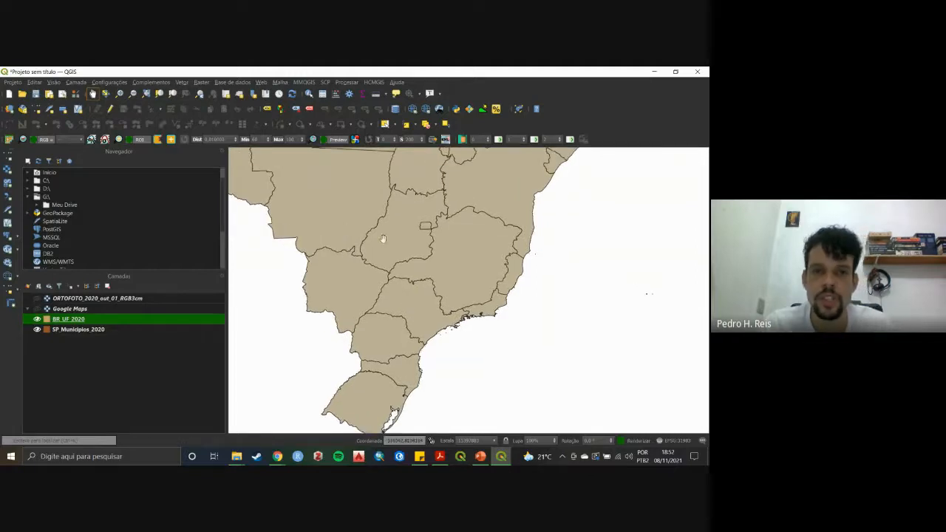
Open the Processing Toolbox and examine the state borders of BR_UF_2020 around the Federal District at close range.
key("ctrl+alt+t")
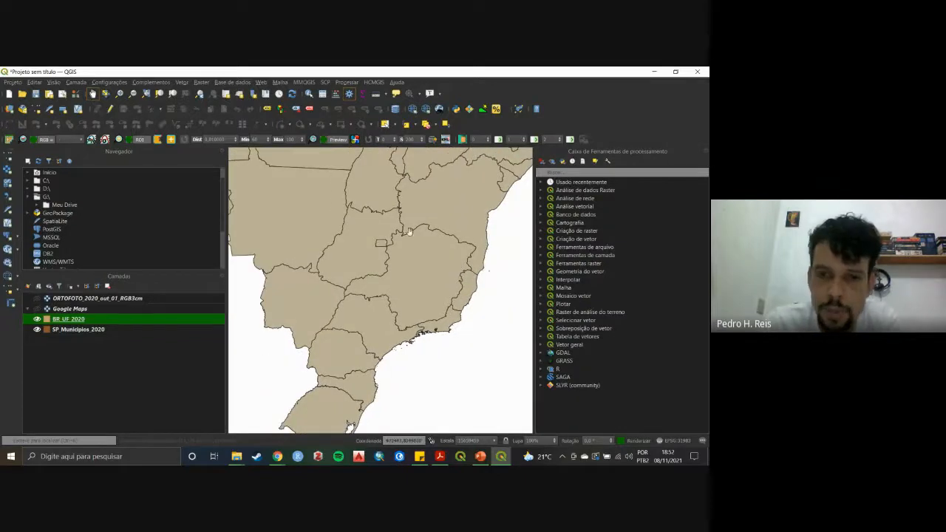
left_click_drag(409, 231, 462, 262)
scroll(431, 276, "up", 7)
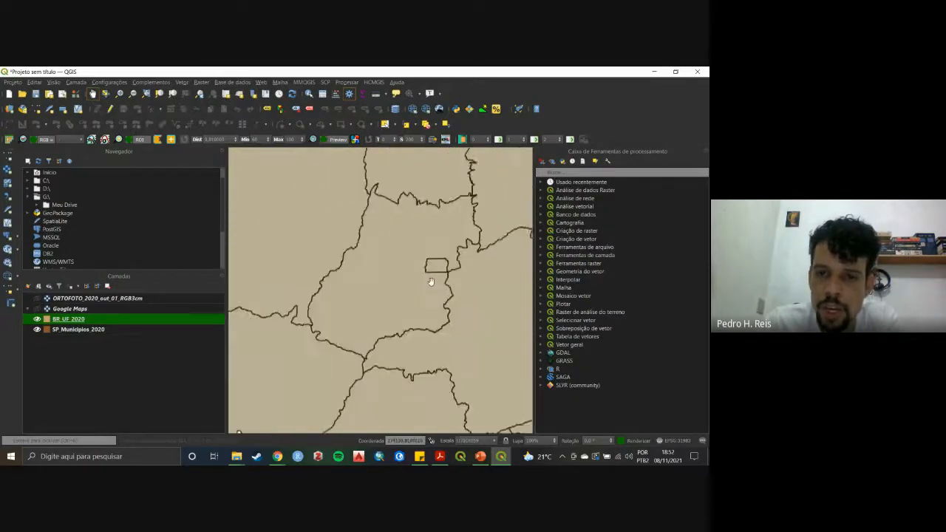
scroll(406, 239, "up", 3)
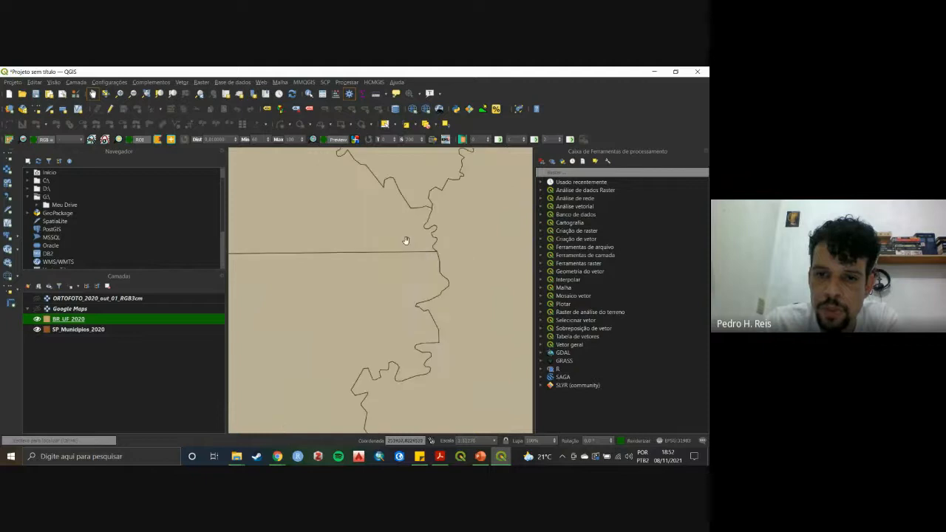
scroll(380, 238, "down", 3)
left_click_drag(350, 228, 424, 281)
left_click_drag(388, 228, 521, 285)
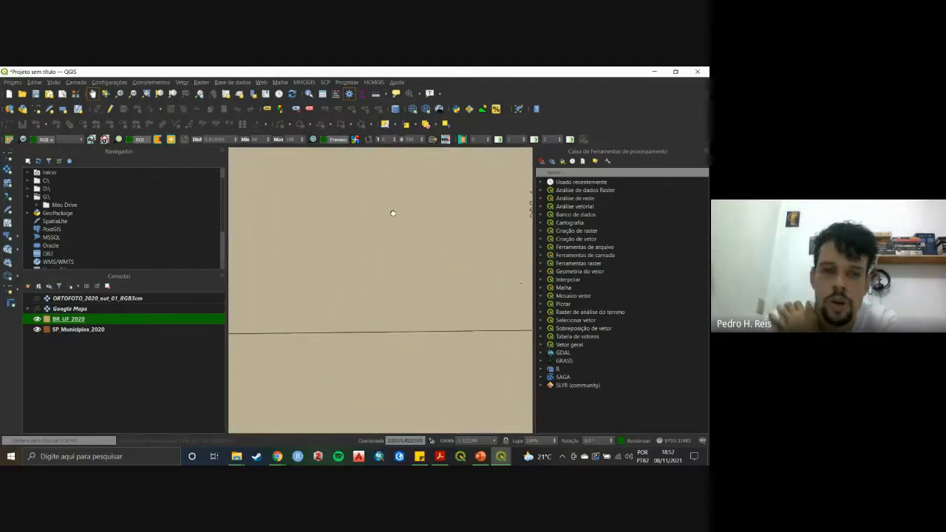
scroll(344, 295, "down", 2)
Switch to File Explorer and open the Bases-aula01 folder inside OneDrive's Cursos, Curso-Ministrado, Curso-QGIS, Aula-01.
left_click(235, 451)
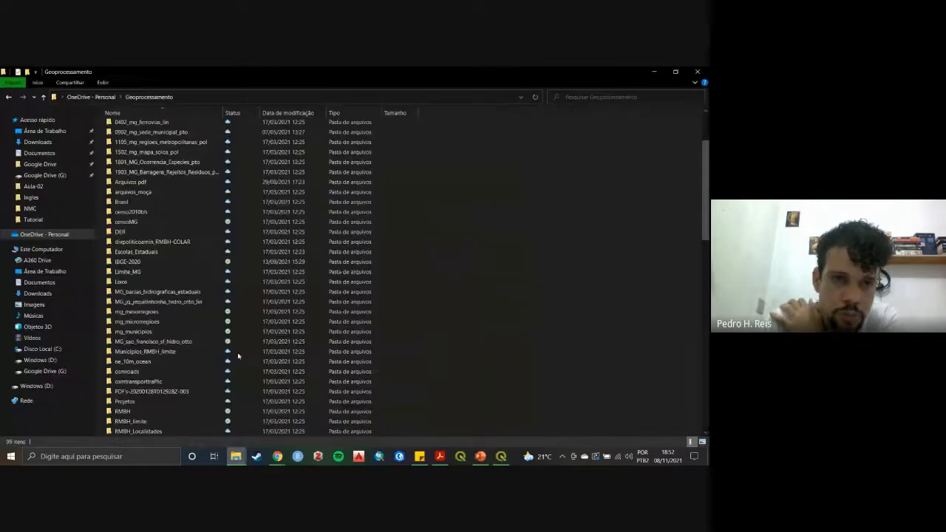
left_click(91, 97)
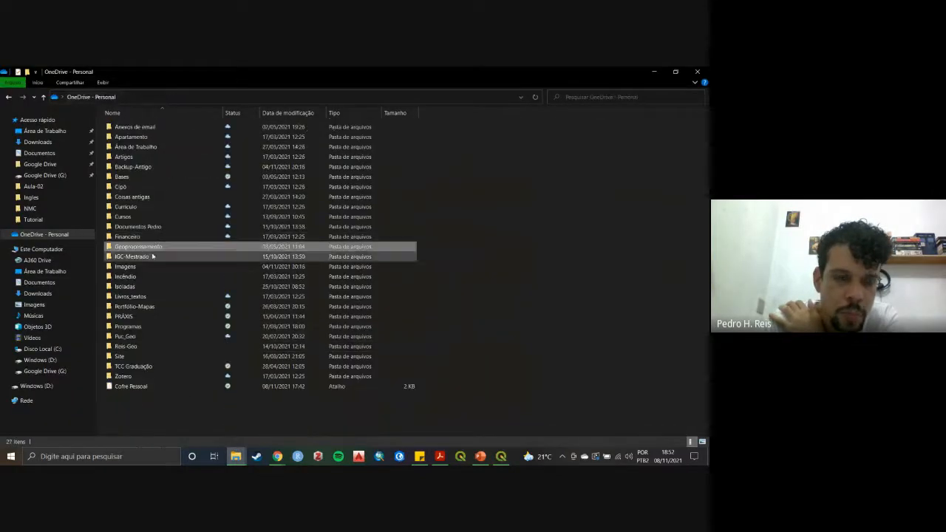
double_click(145, 216)
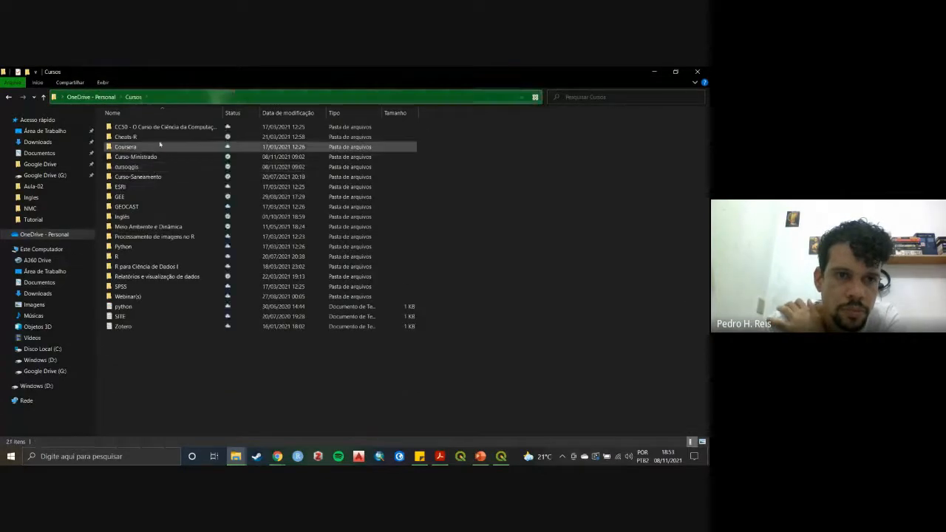
double_click(142, 157)
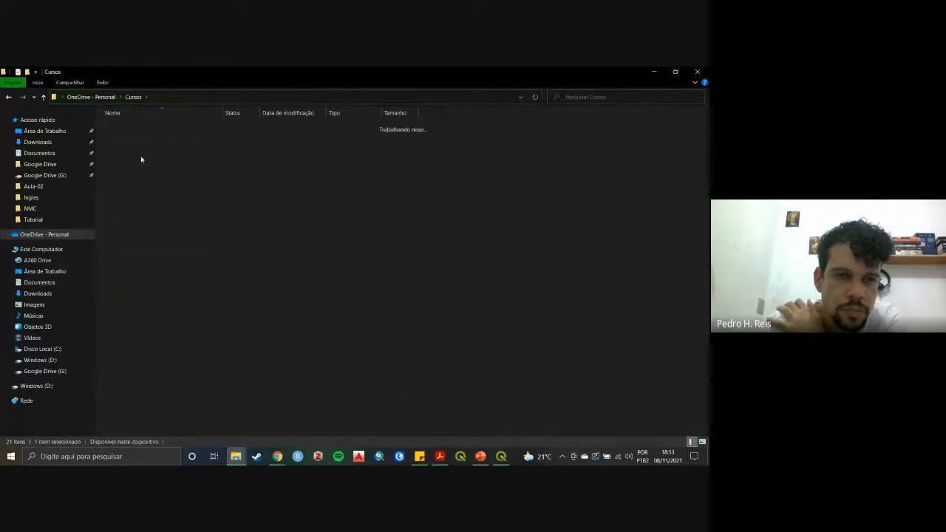
double_click(140, 127)
double_click(144, 137)
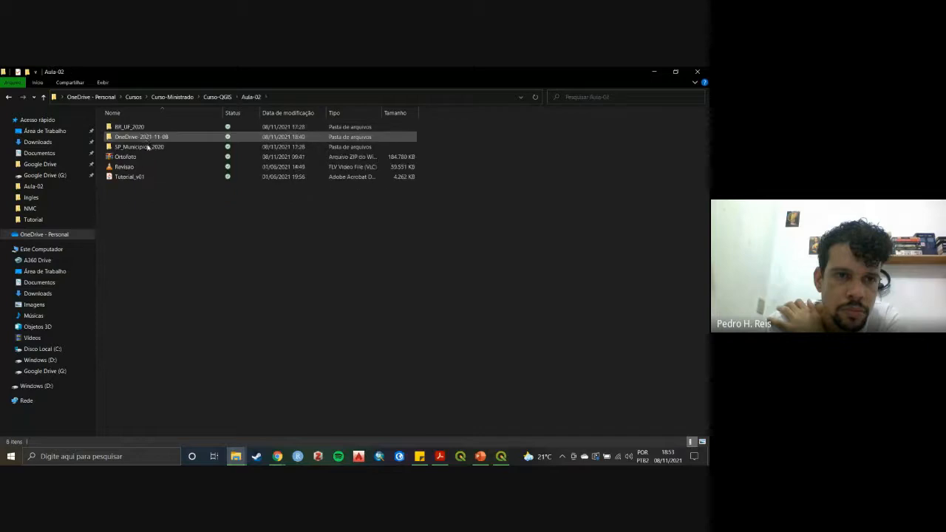
left_click(217, 97)
double_click(138, 126)
double_click(148, 128)
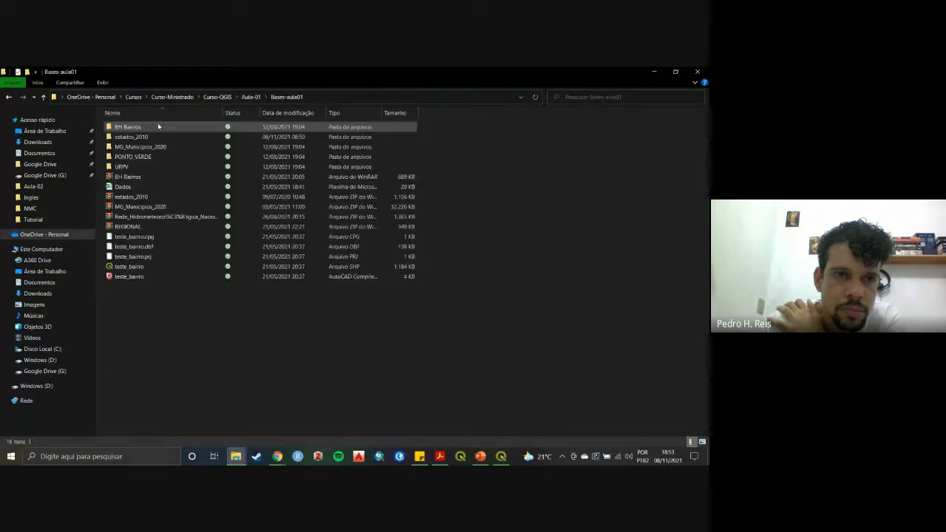
Extract the Rede_Hidrometeorol%C3%B3gica_Nacional archive into its own folder and add its point layer to the QGIS project.
left_click(169, 217)
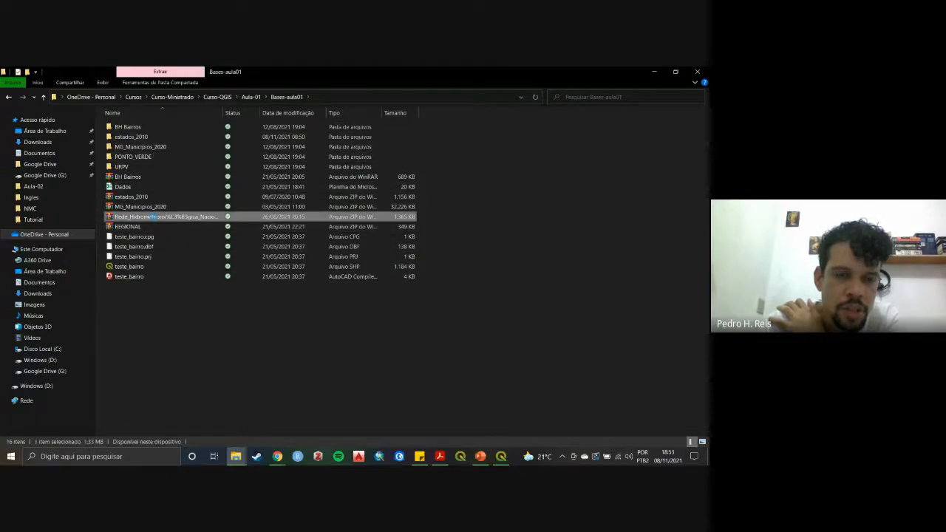
right_click(154, 217)
left_click(214, 242)
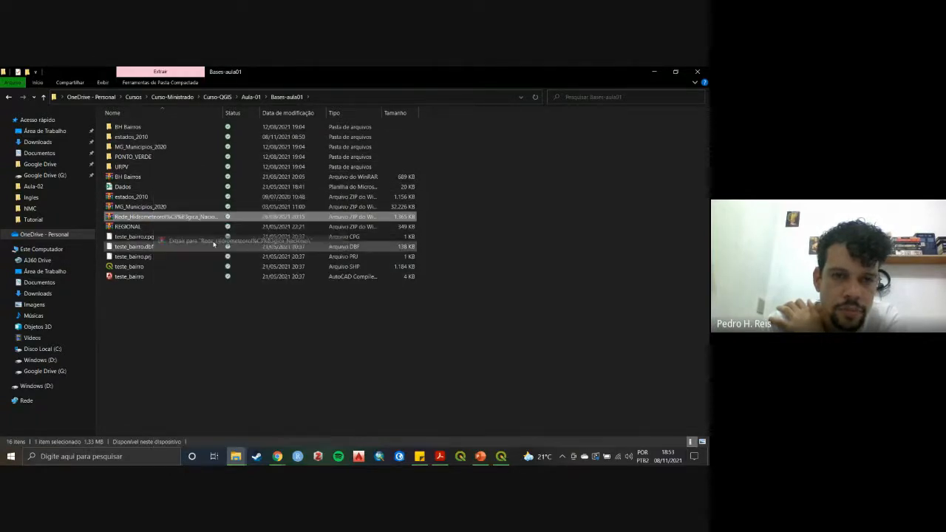
double_click(164, 166)
left_click_drag(167, 157, 262, 337)
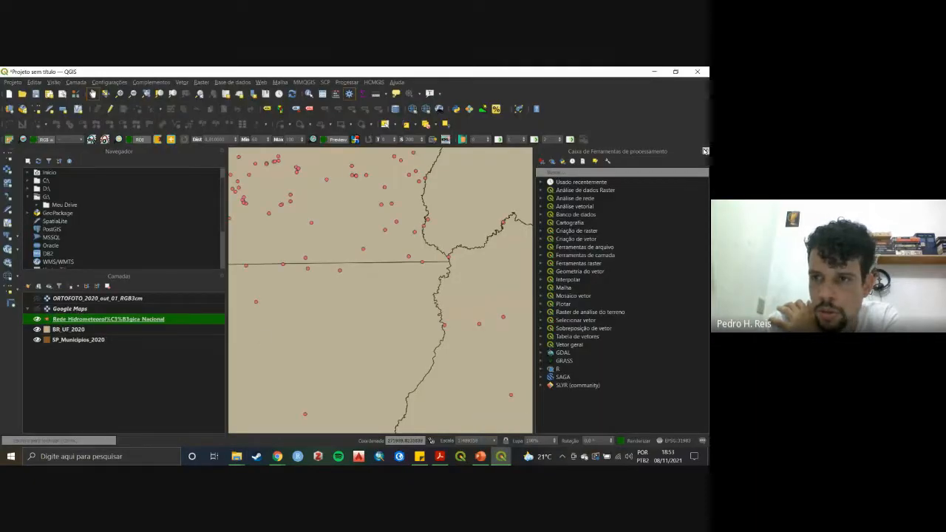
Close the Processing Toolbox and view the hydrometeorological network points across the whole of Brazil.
left_click(705, 150)
scroll(402, 334, "down", 1)
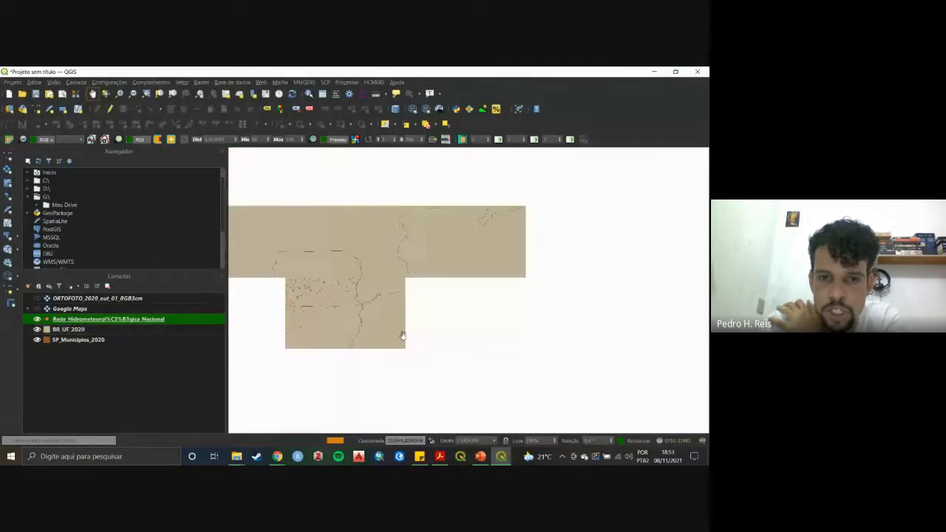
scroll(501, 325, "down", 5)
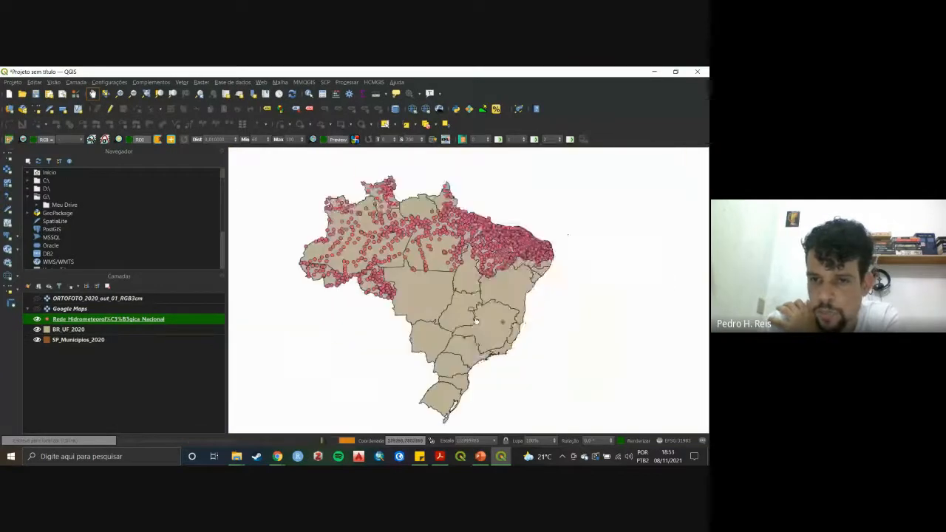
right_click(118, 319)
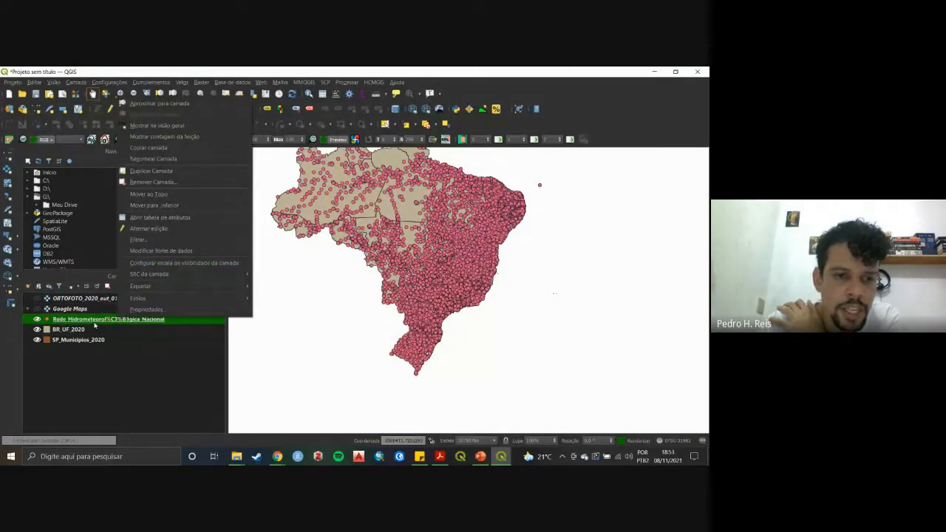
left_click(207, 228)
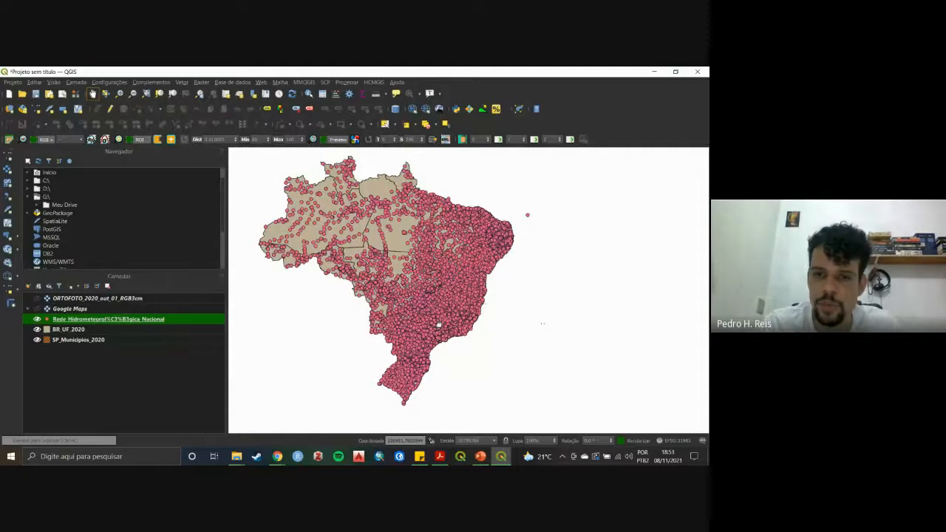
left_click_drag(435, 324, 464, 319)
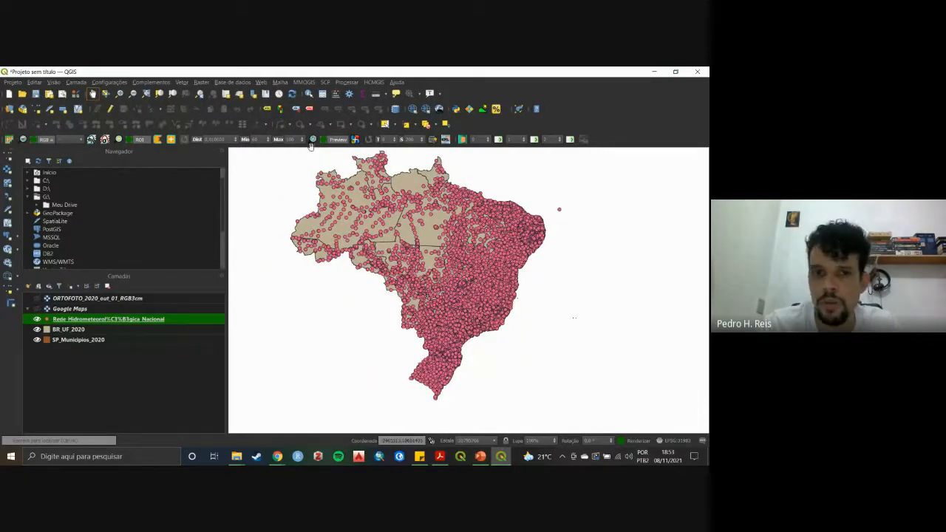
Run the Interseção geoprocessing tool on Rede_Hidrometeorol%C3%B3gica_Nacional with BR_UF_2020 as the overlay layer and a temporary output.
left_click(181, 82)
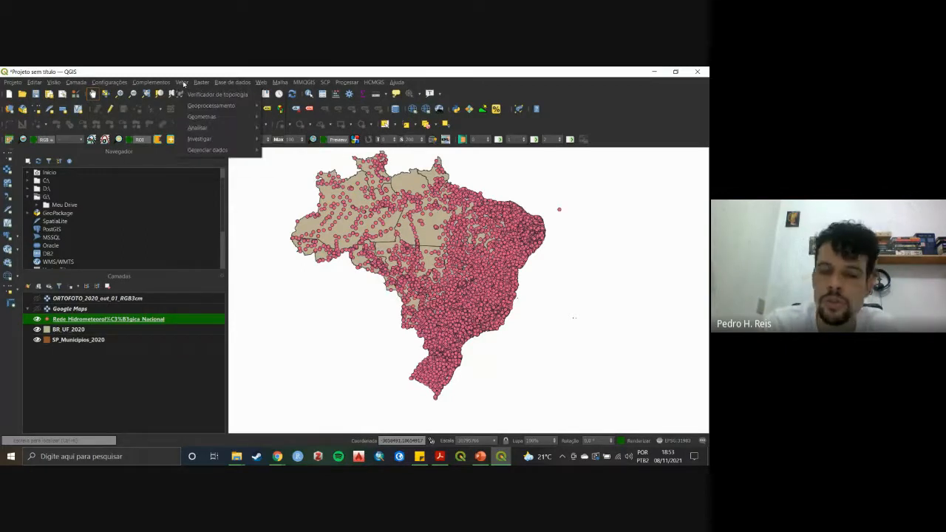
mouse_move(216, 107)
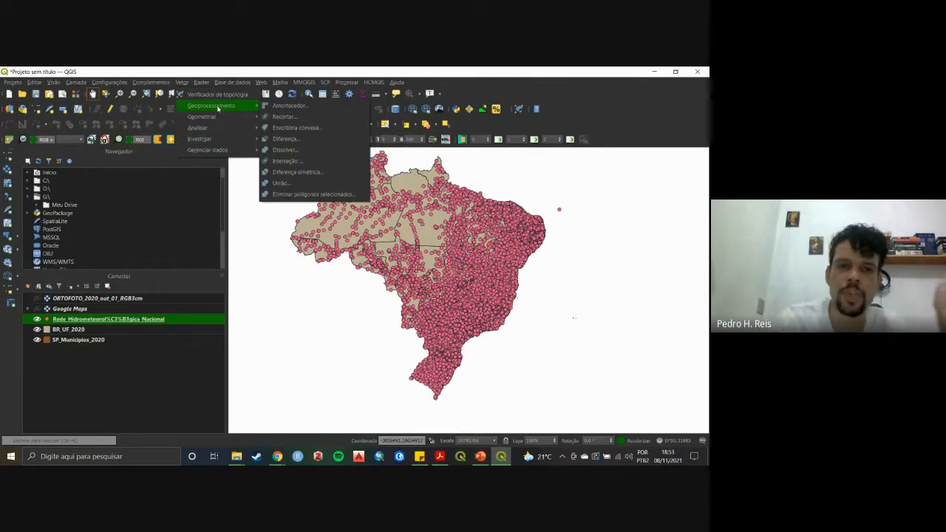
left_click(286, 161)
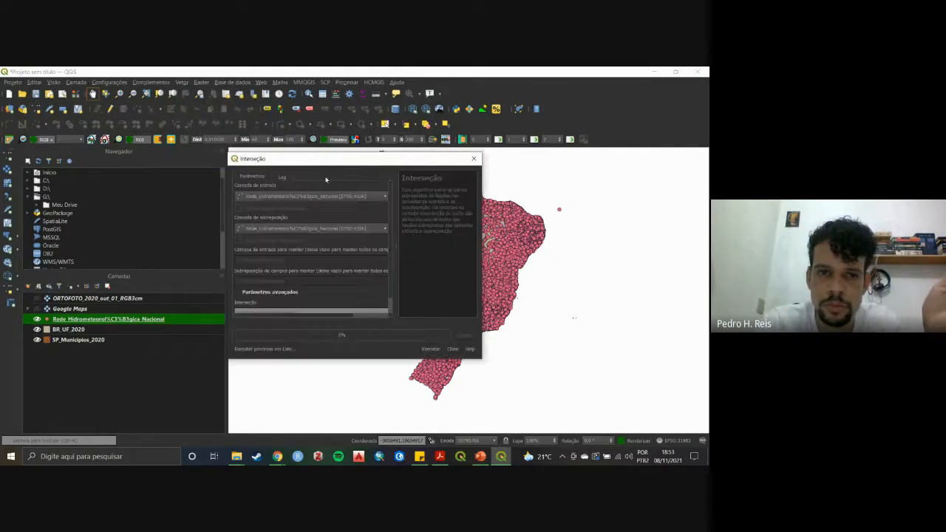
left_click_drag(334, 164, 331, 144)
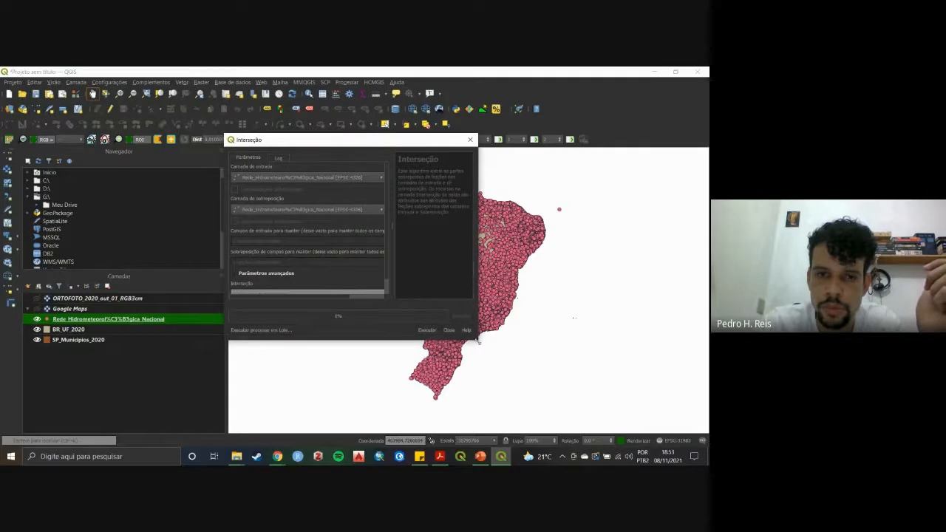
left_click_drag(478, 340, 569, 396)
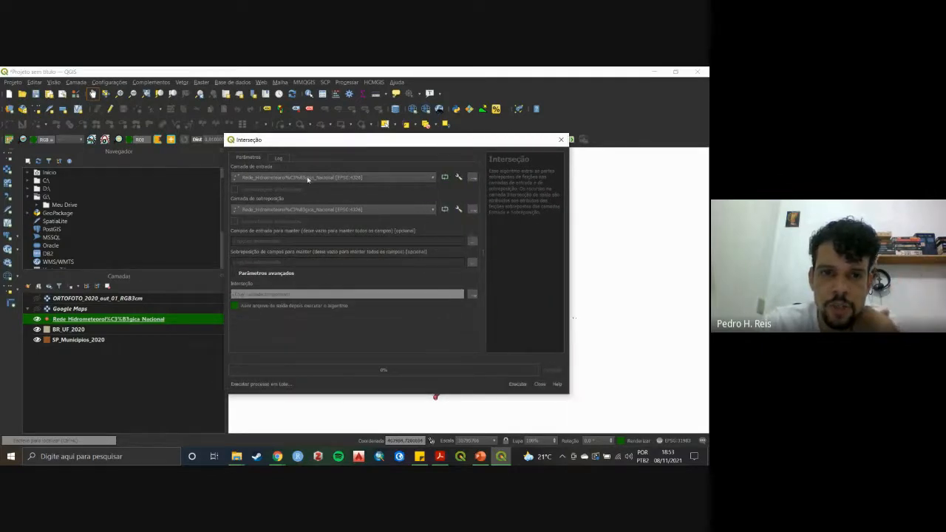
left_click(299, 211)
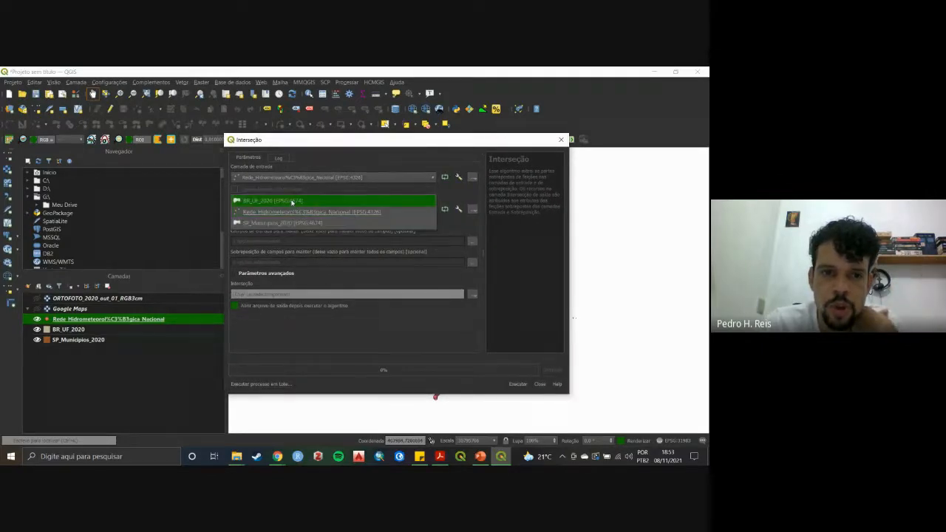
left_click(280, 200)
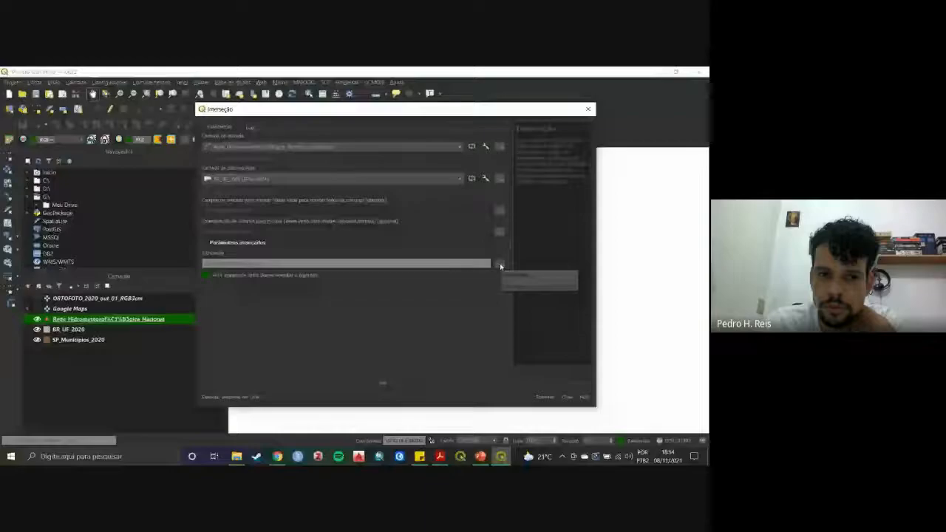
left_click(547, 398)
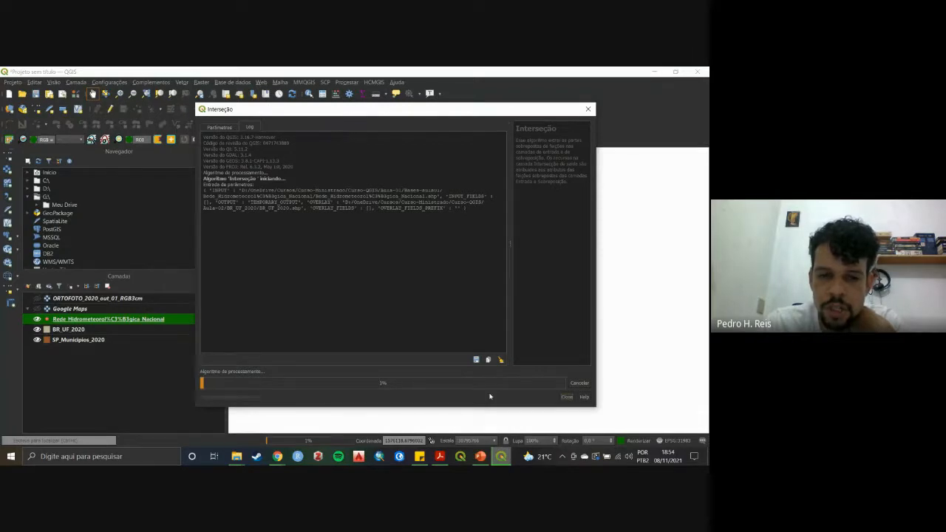
Close the Interseção dialog, check the background task's progress and hide the Rede_Hidrometeorol%C3%B3gica_Nacional layer.
left_click(567, 398)
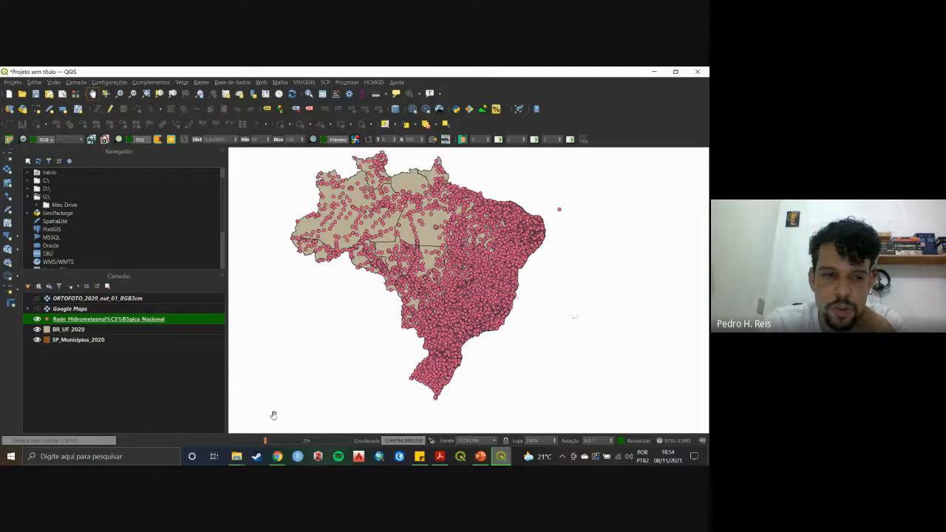
left_click(318, 441)
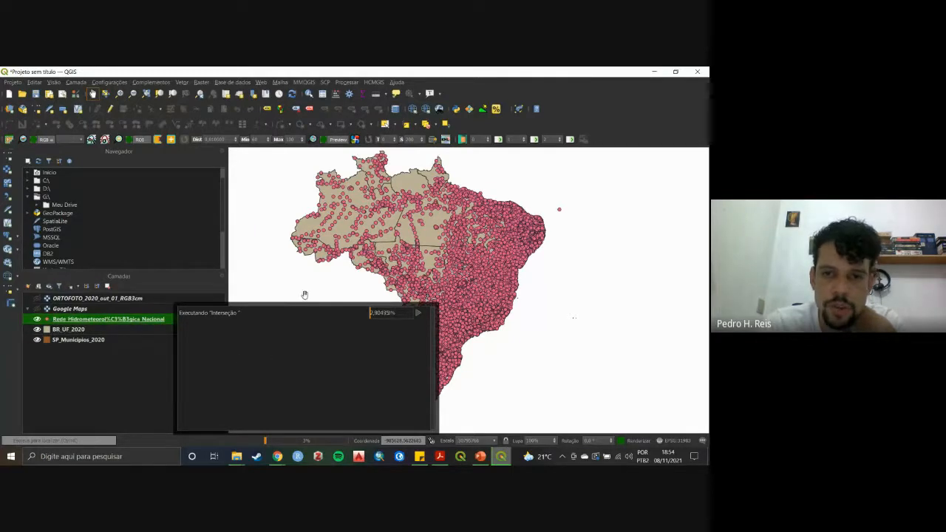
left_click(37, 319)
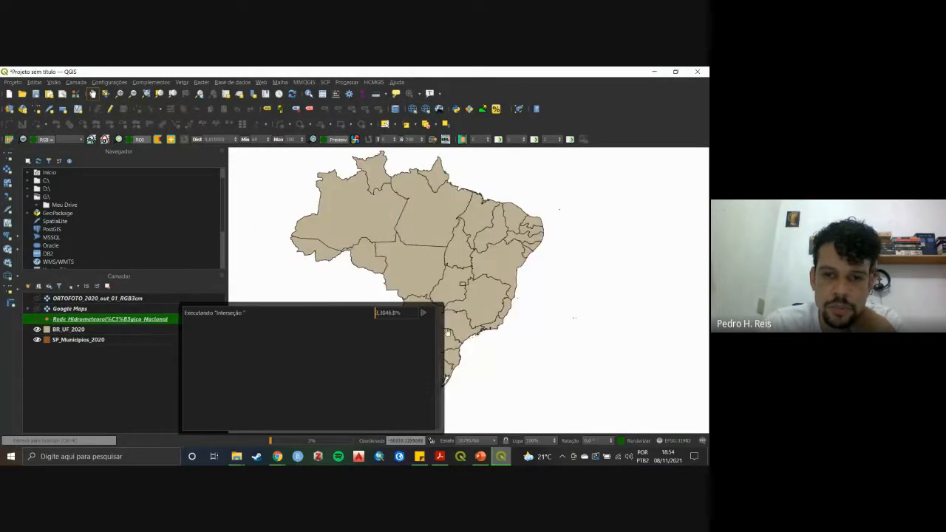
left_click(334, 441)
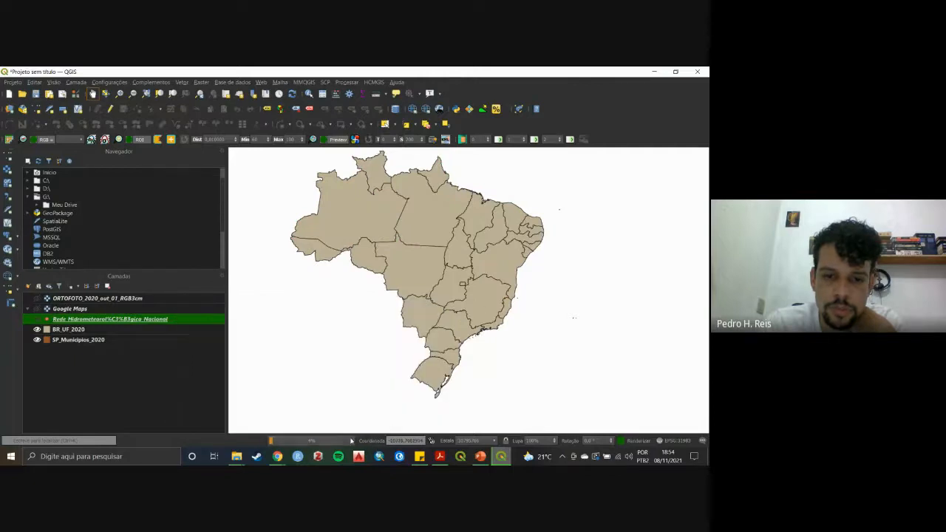
Find the Corrigir geometrias tool in the Processing Toolbox and open it with BR_UF_2020 as the input layer.
left_click_drag(445, 320, 414, 312)
left_click_drag(404, 234, 426, 252)
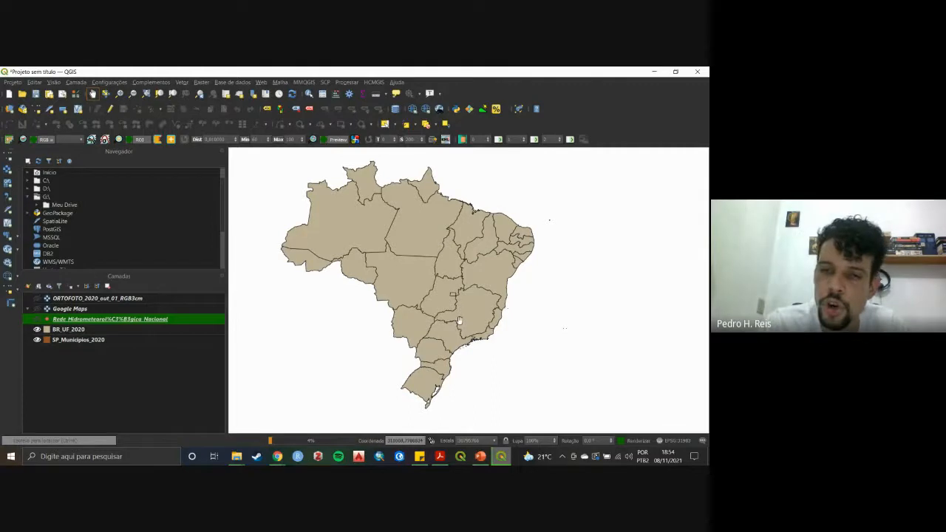
scroll(473, 319, "up", 1)
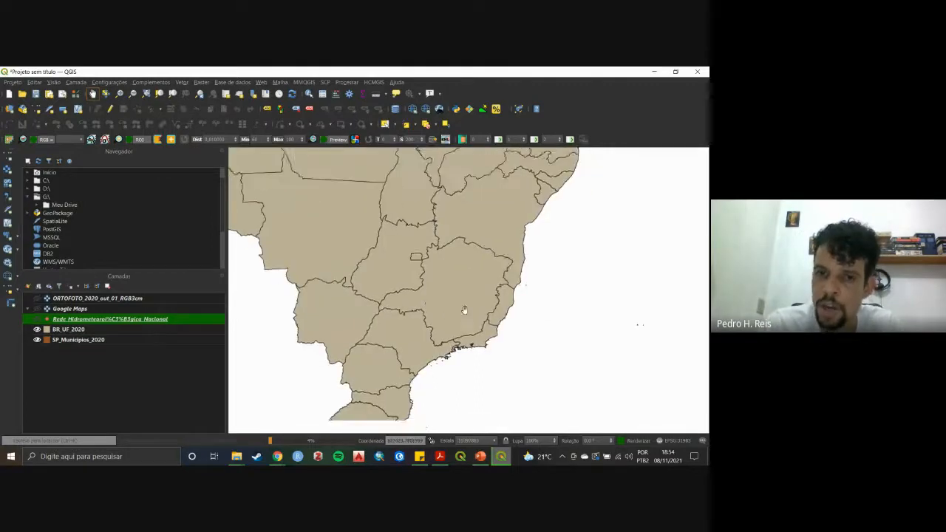
left_click(349, 94)
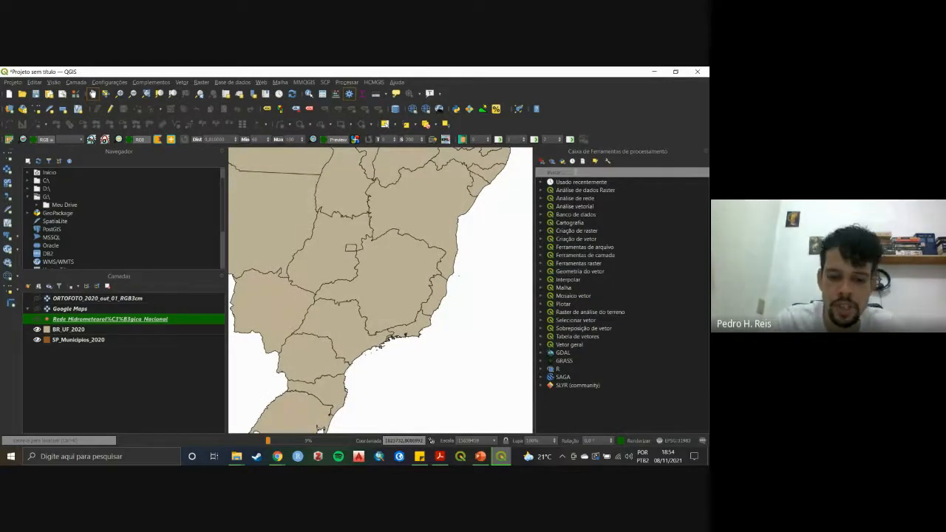
left_click(576, 172)
type("corr")
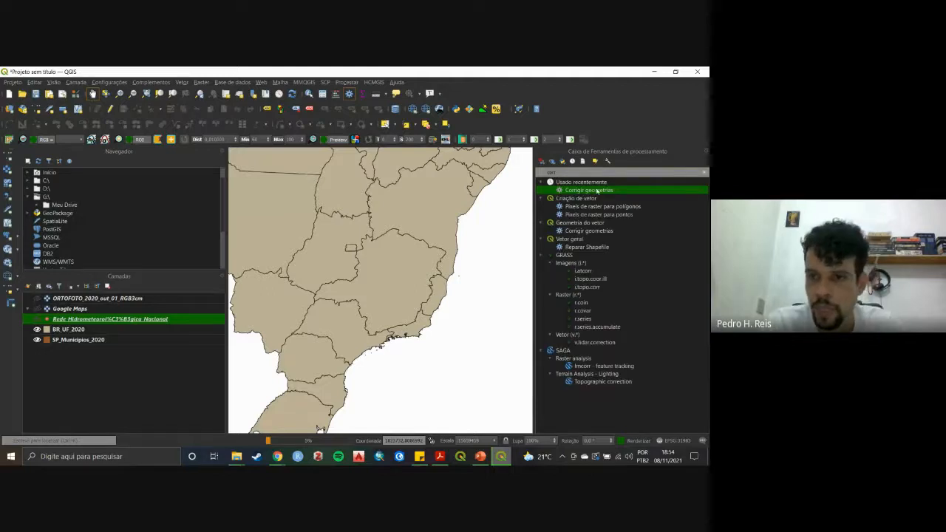
left_click_drag(497, 246, 534, 253)
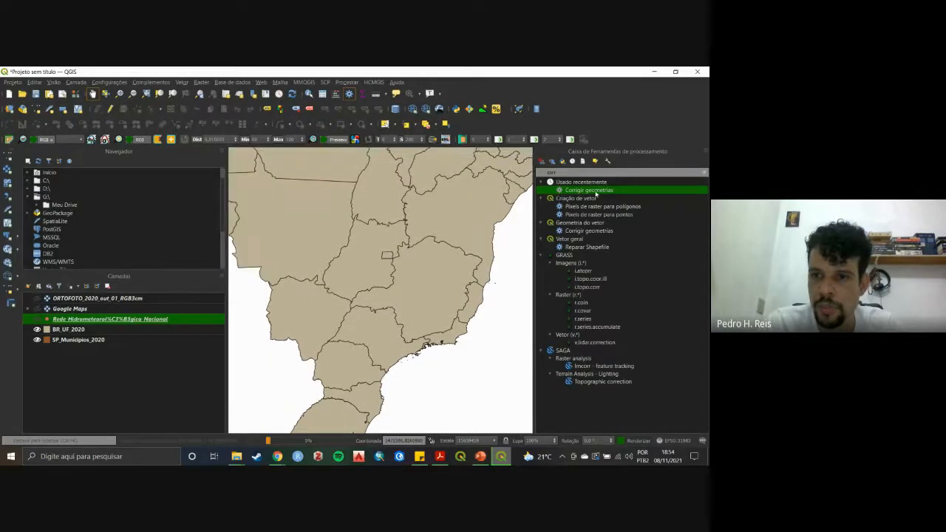
double_click(593, 192)
mouse_move(354, 116)
left_mouse_down()
mouse_move(391, 115)
mouse_move(366, 114)
left_mouse_up()
left_click(324, 147)
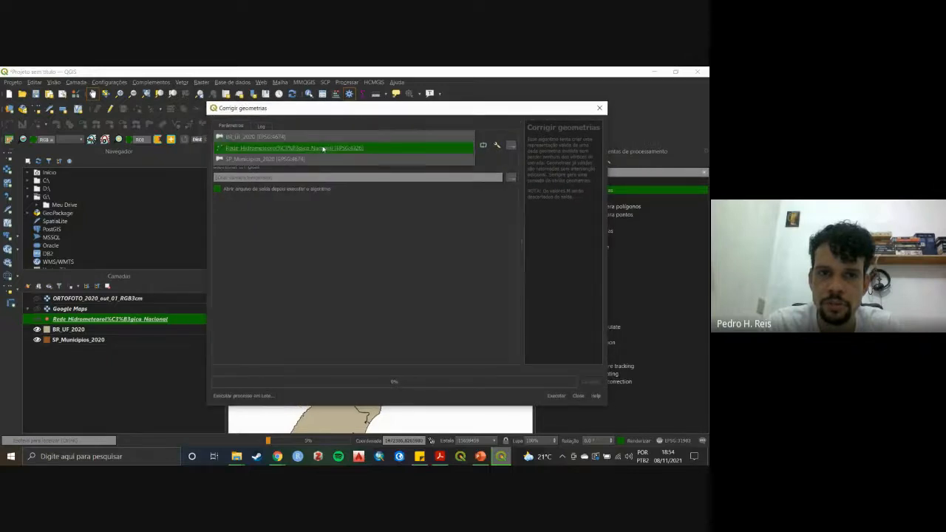
left_click(251, 137)
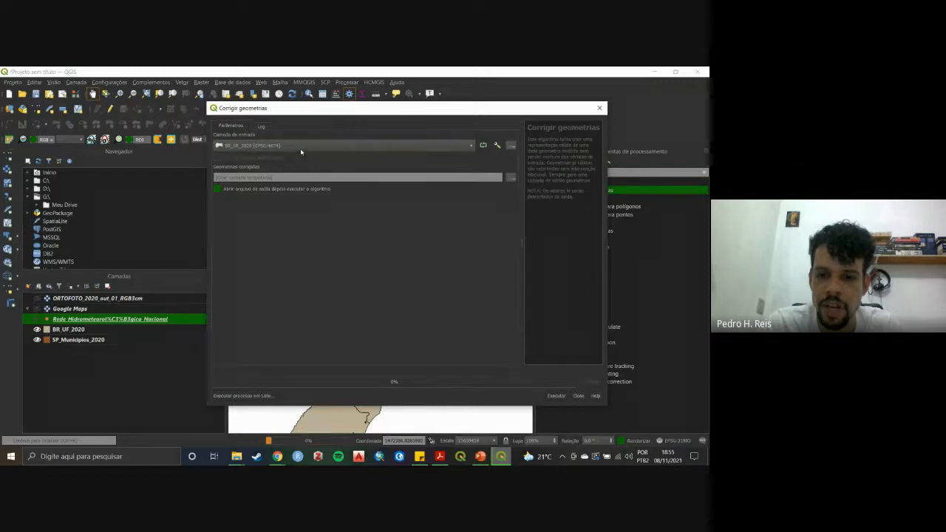
Choose to save the corrected geometries to a file and browse to OneDrive's Cursos, Curso-Ministrado, Curso-QGIS, Aula-02 folder.
left_click(510, 179)
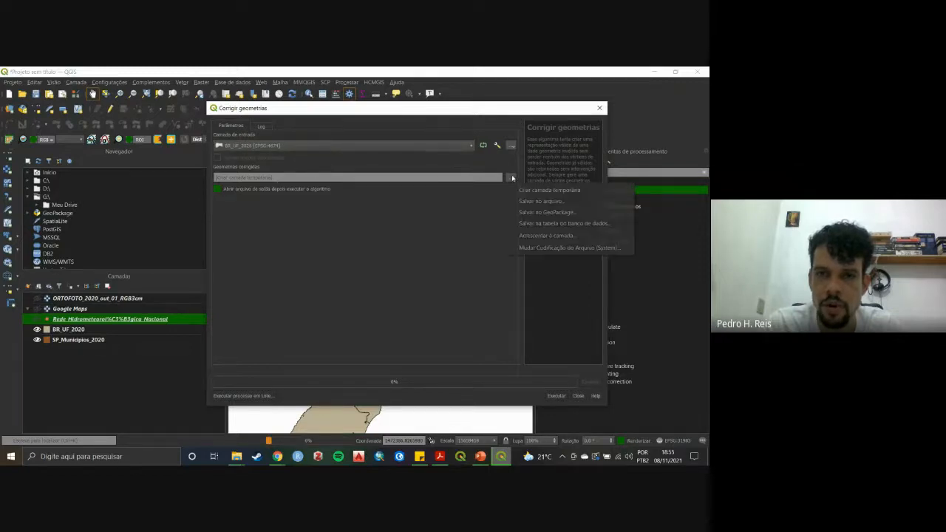
left_click(560, 201)
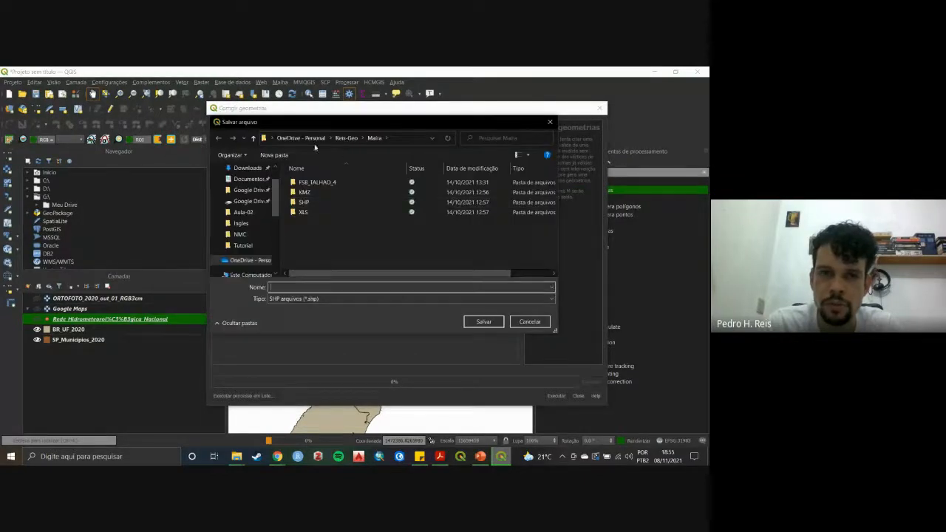
left_click(301, 137)
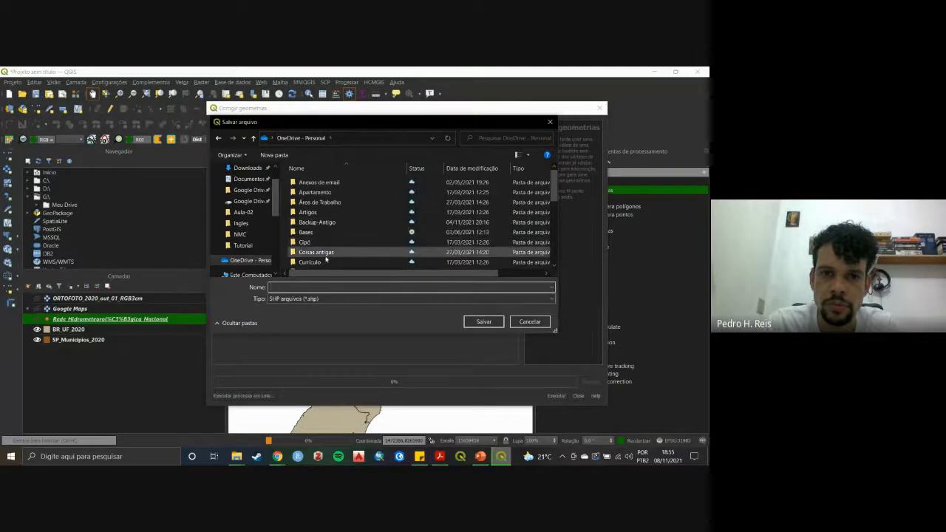
double_click(325, 247)
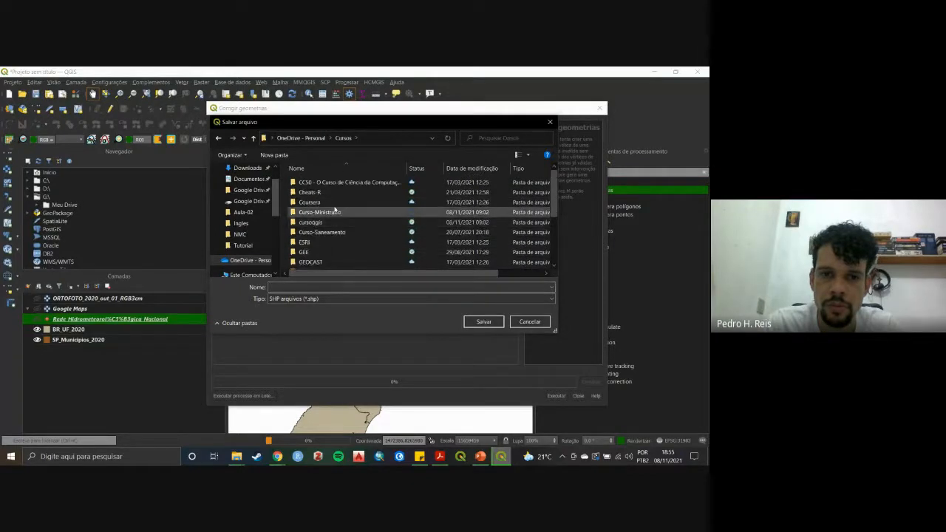
double_click(330, 223)
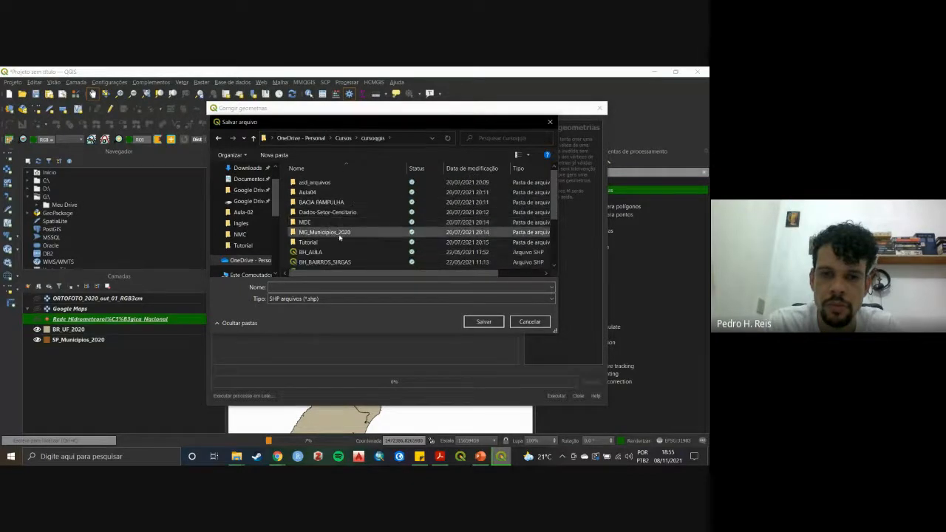
left_click(350, 140)
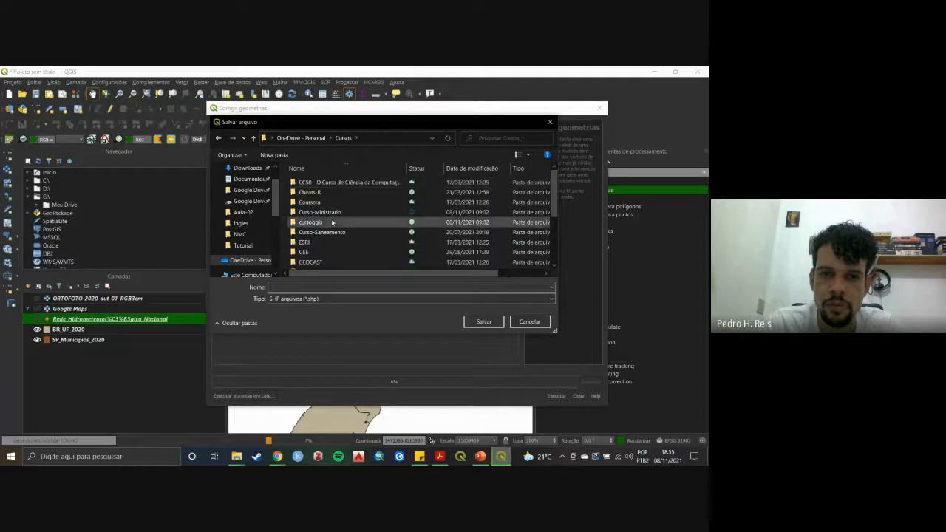
double_click(330, 212)
double_click(323, 184)
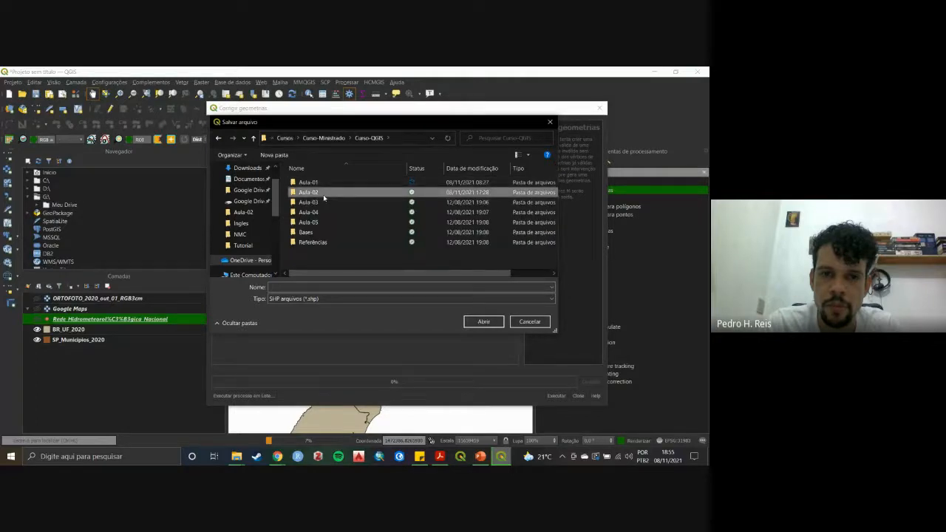
double_click(323, 193)
Name the output shapefile Camada_Corrigida and save it in the Aula-02 folder.
left_click(308, 288)
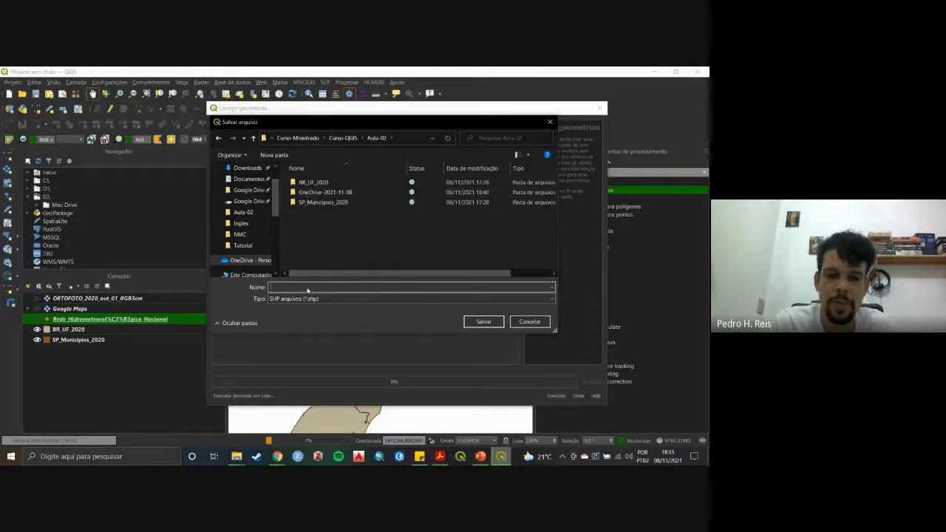
type("Camada_Corrigida_")
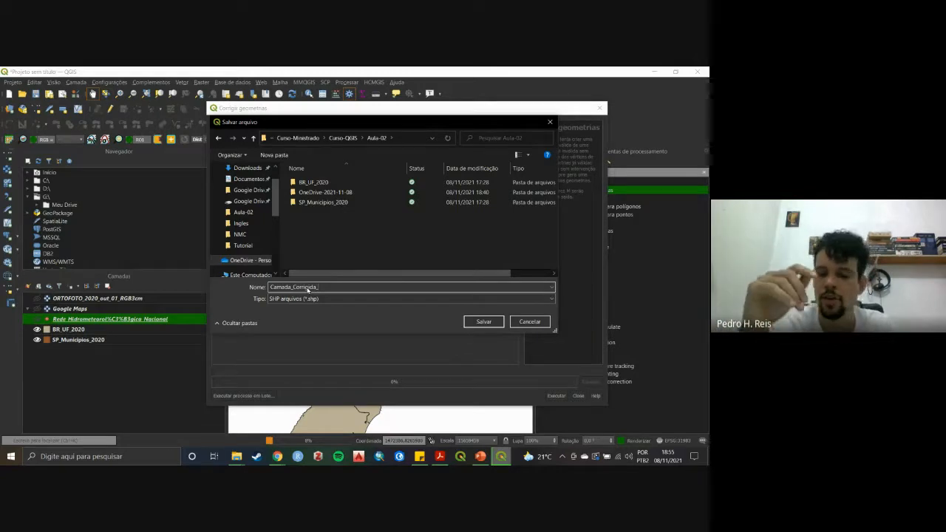
type("W")
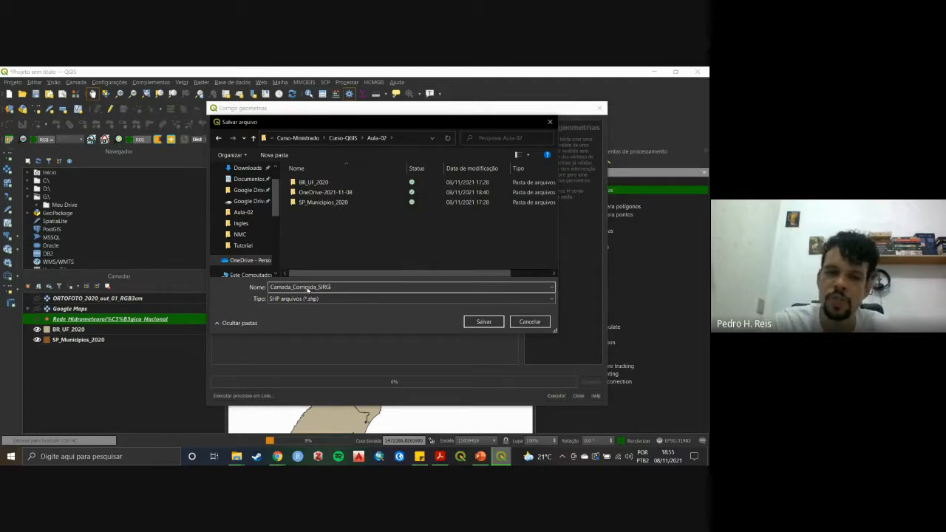
key("BackSpace")
key("BackSpace")
key("BackSpace")
key("BackSpace")
key("BackSpace")
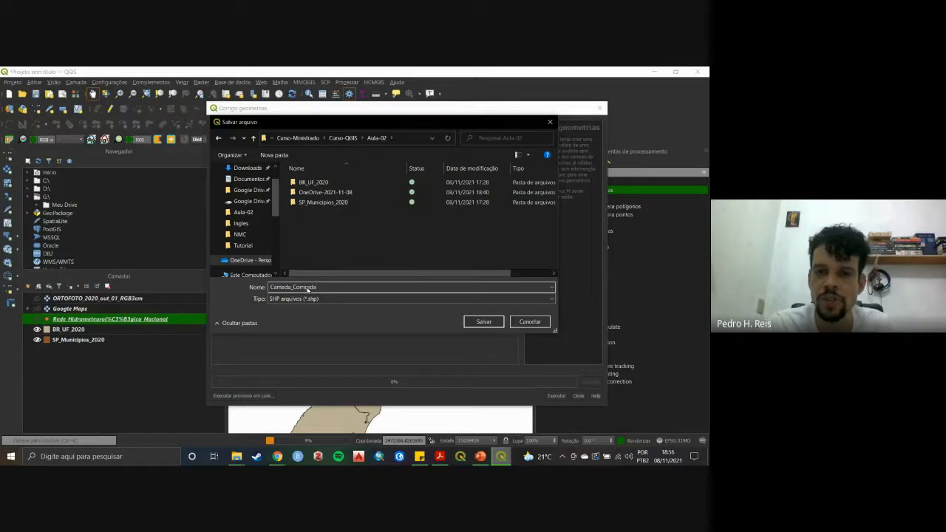
left_click(484, 322)
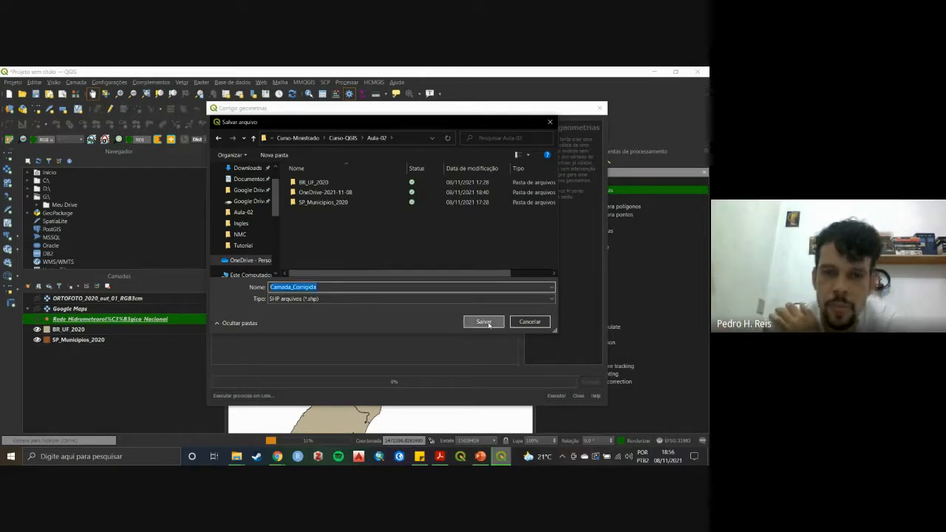
left_click(500, 321)
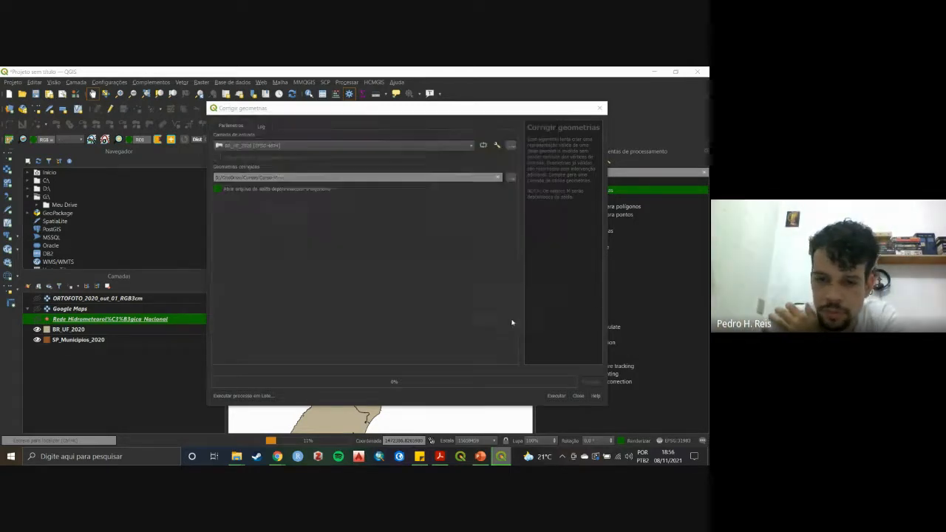
Run Corrigir geometrias on BR_UF_2020, review its log, and close the tool and the Processing Toolbox.
left_click(556, 395)
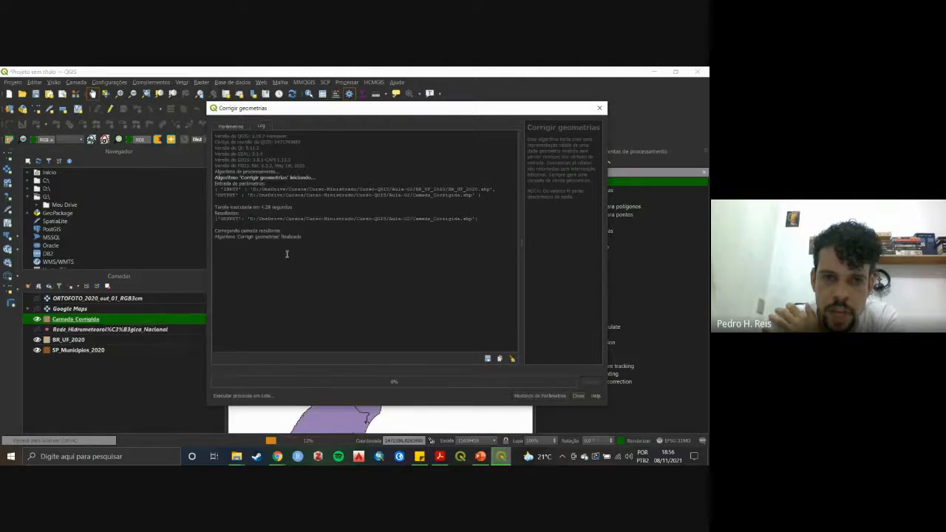
left_click_drag(215, 204, 351, 238)
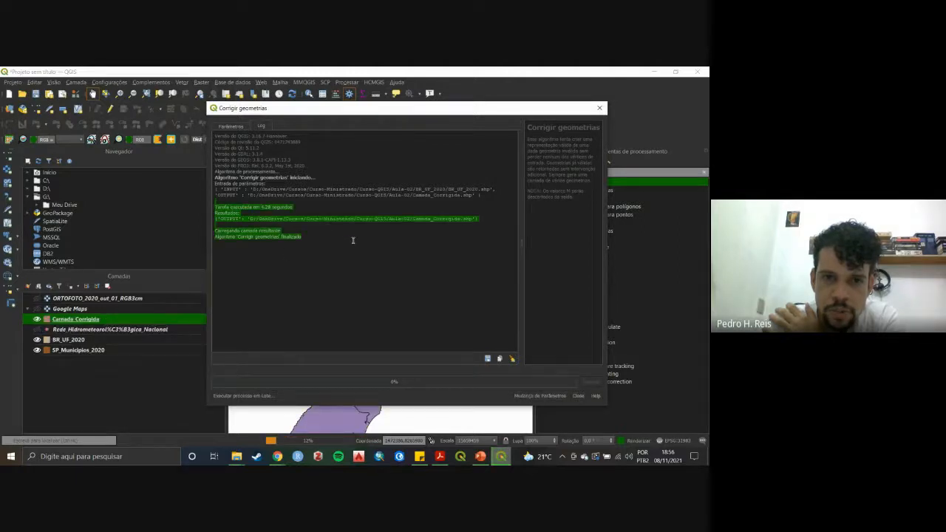
left_click(578, 396)
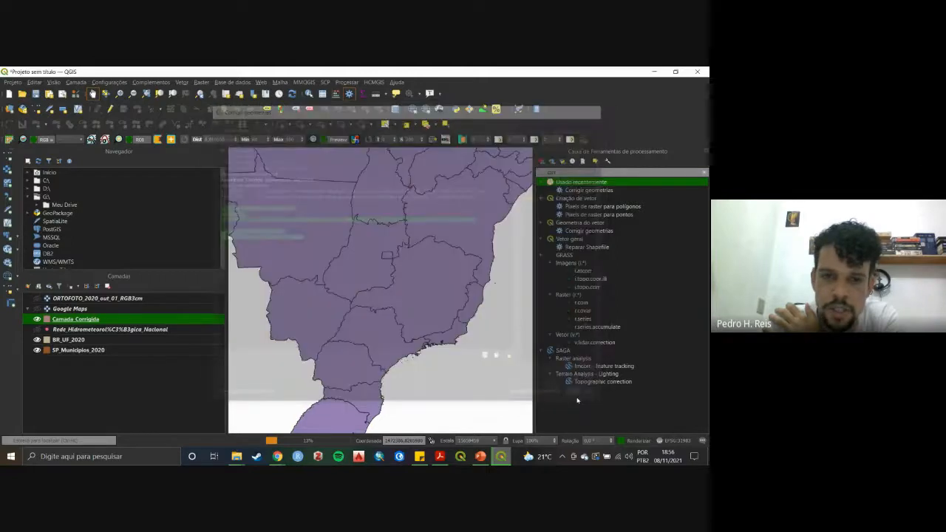
left_click(703, 153)
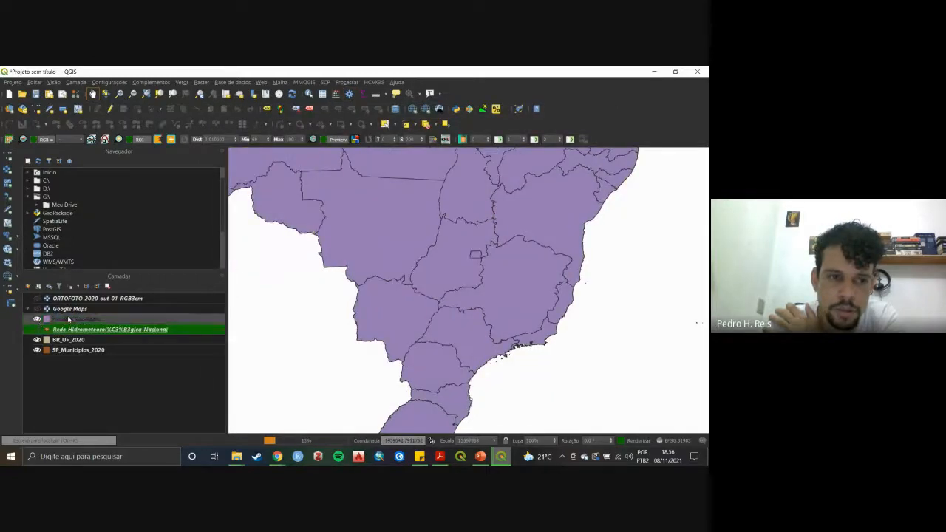
Compare the Camada_Corrigida layer with BR_UF_2020 on the map by toggling layer visibility.
left_click(37, 340)
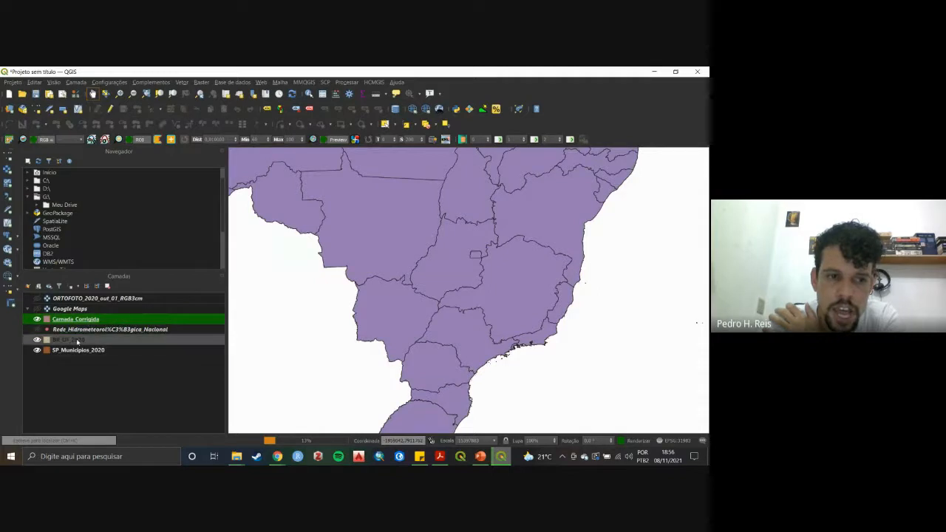
left_click(37, 340)
left_click(38, 319)
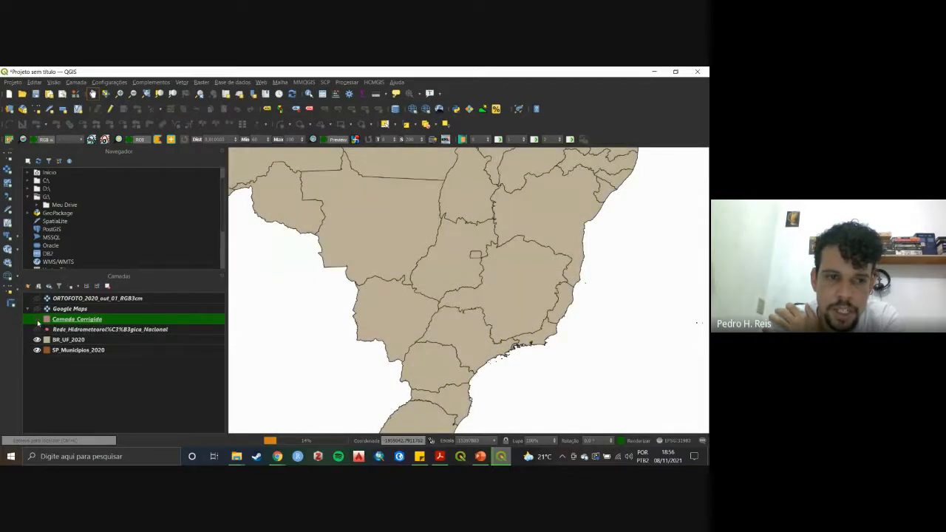
left_click(55, 341)
left_click(38, 319)
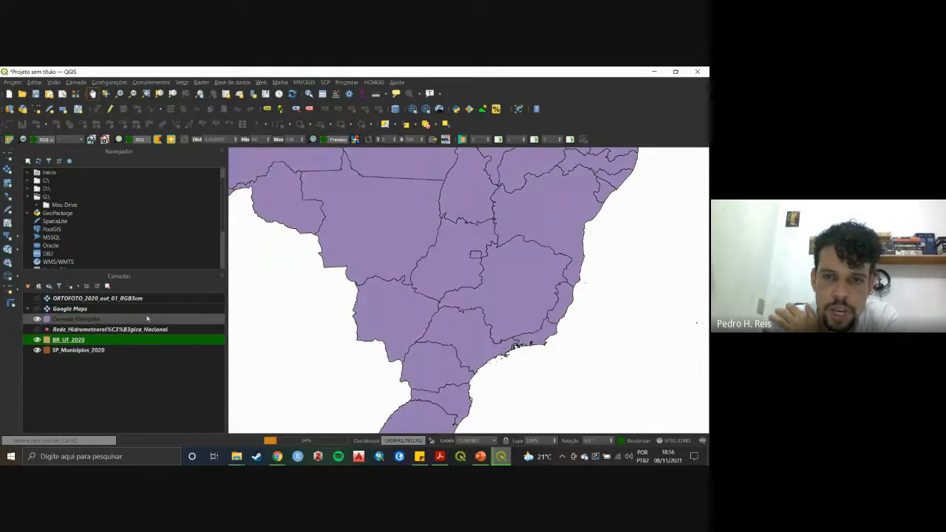
left_click(204, 318)
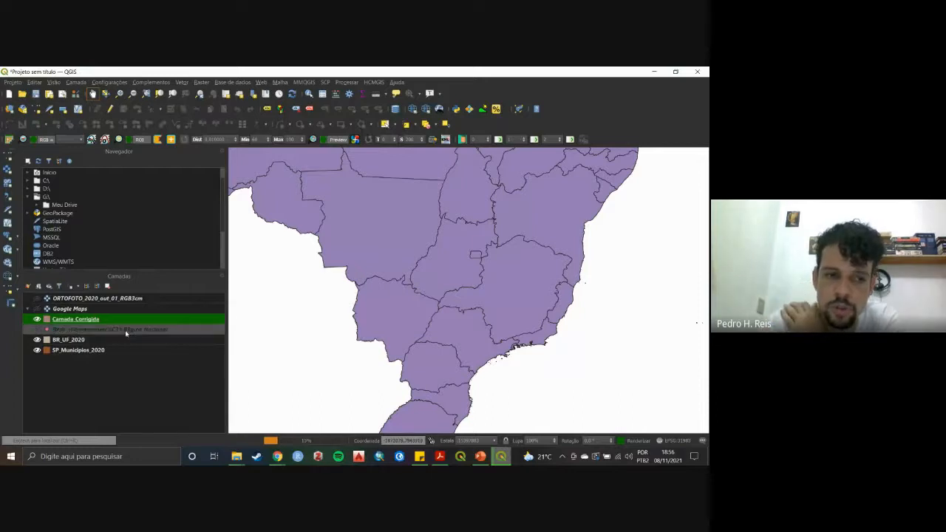
Remove the original BR_UF_2020 layer from the project.
left_click(77, 341)
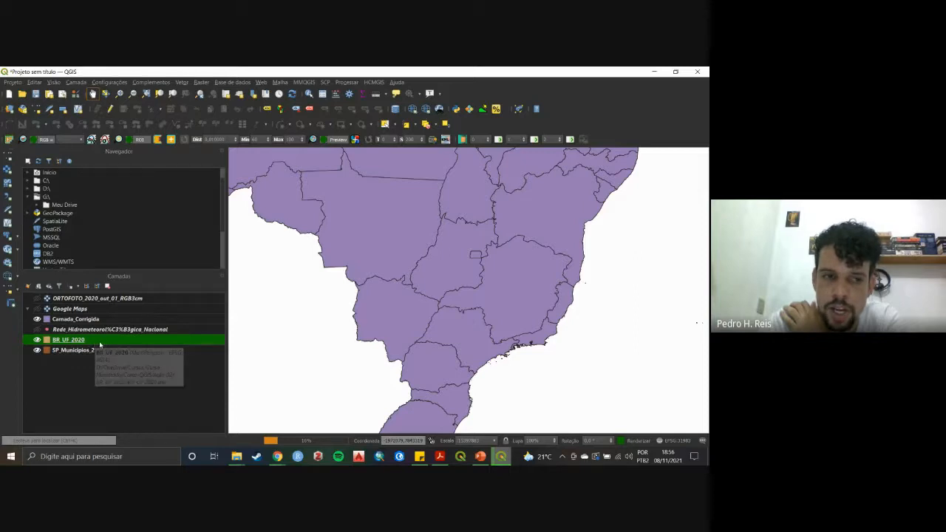
left_click(107, 286)
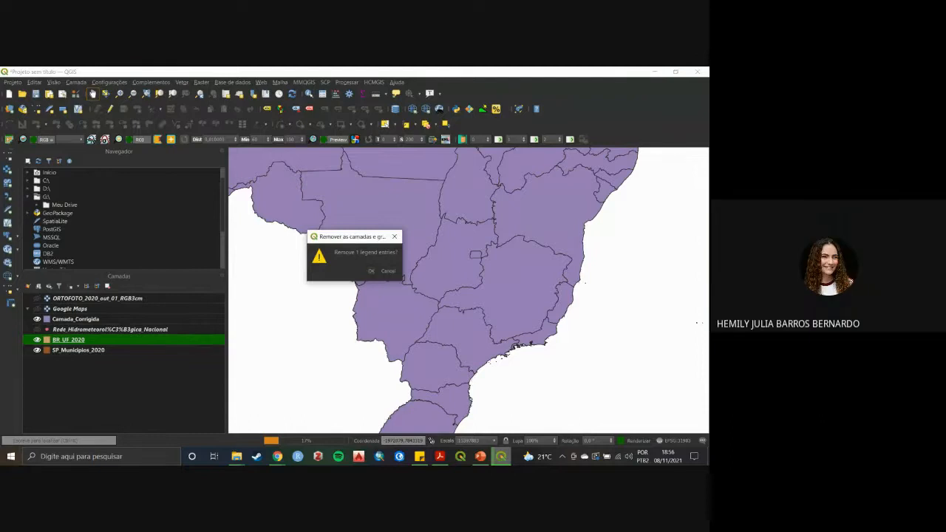
left_click(371, 272)
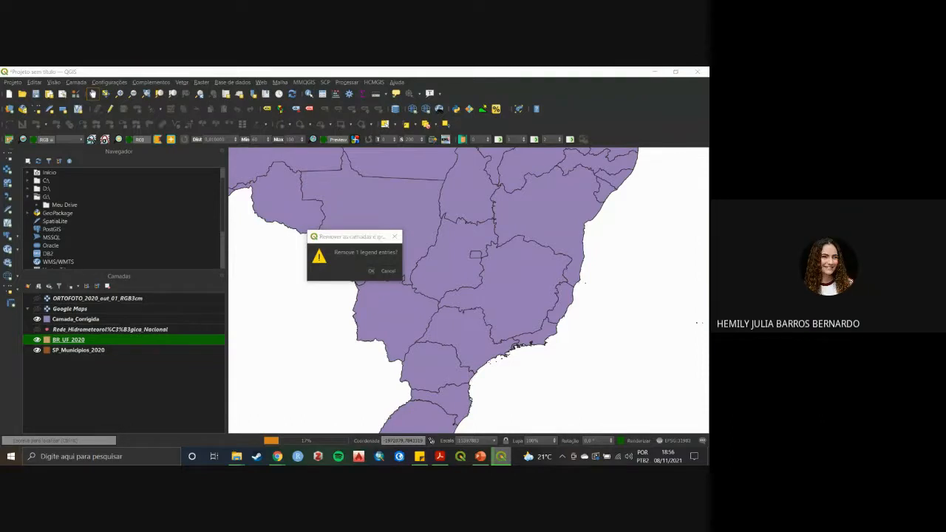
Confirm the removal of the selected states layer and select Camada_Corrigida in the layer list.
left_click(371, 272)
left_click(177, 319)
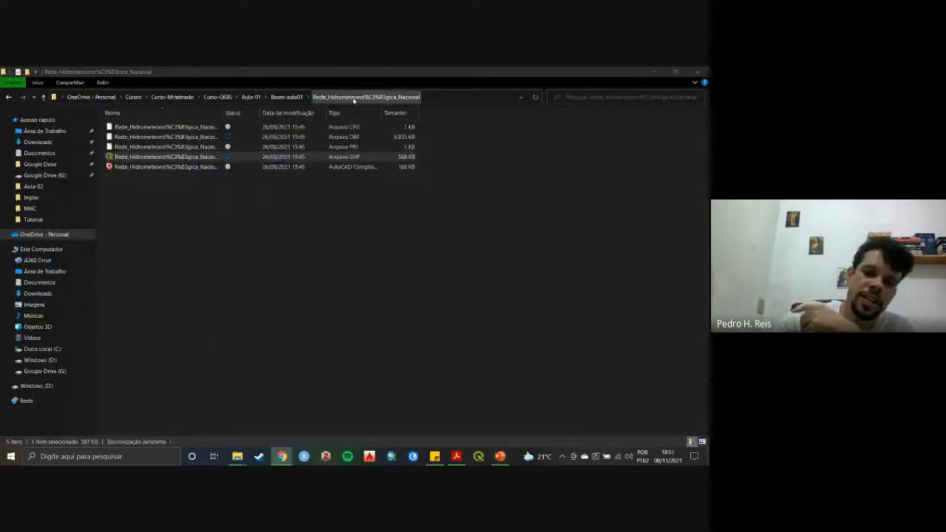
Put the file explorer away, relaunch QGIS, and start a project from the Novo Projeto Vazio template.
left_click(654, 73)
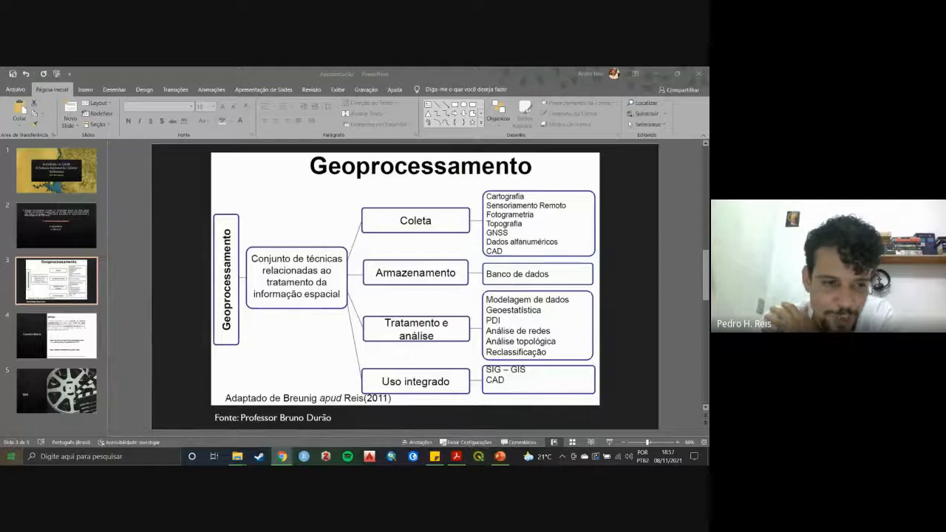
left_click(11, 456)
scroll(48, 380, "down", 10)
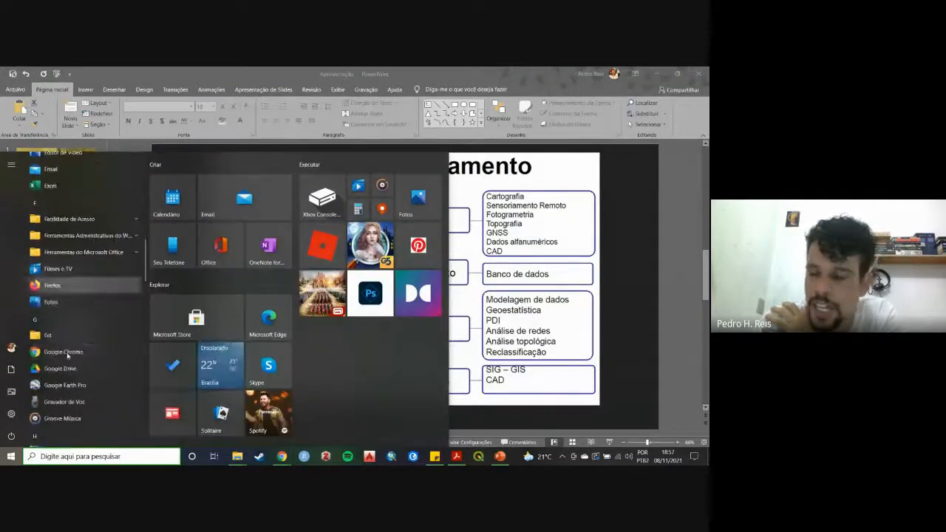
scroll(67, 356, "down", 6)
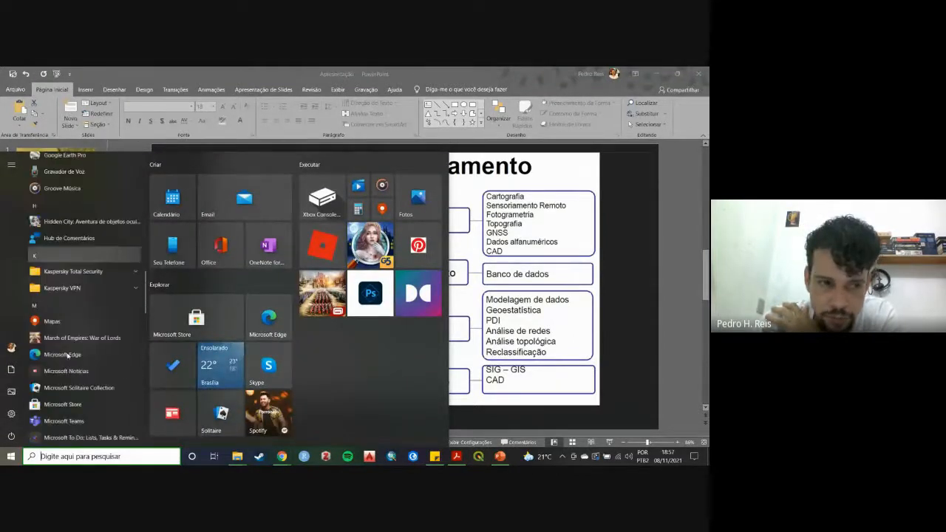
scroll(93, 350, "up", 6)
scroll(92, 348, "down", 6)
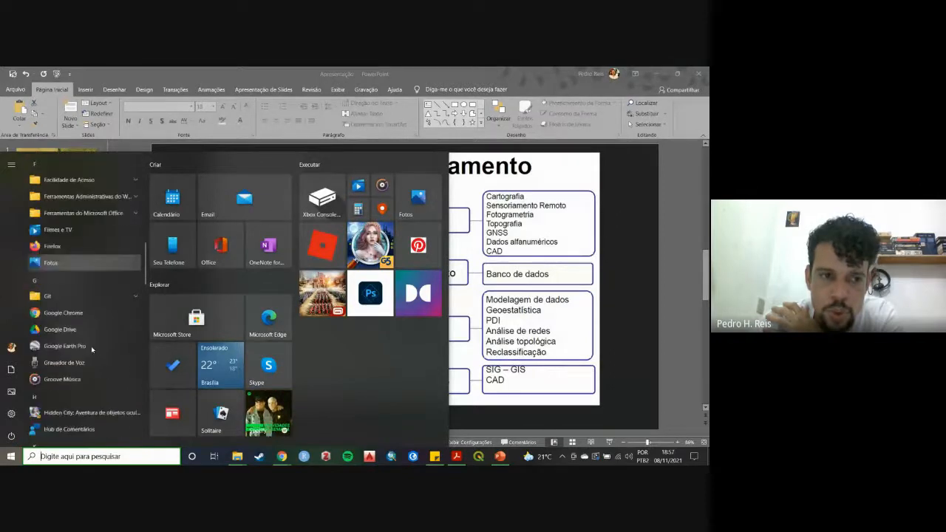
scroll(91, 348, "down", 5)
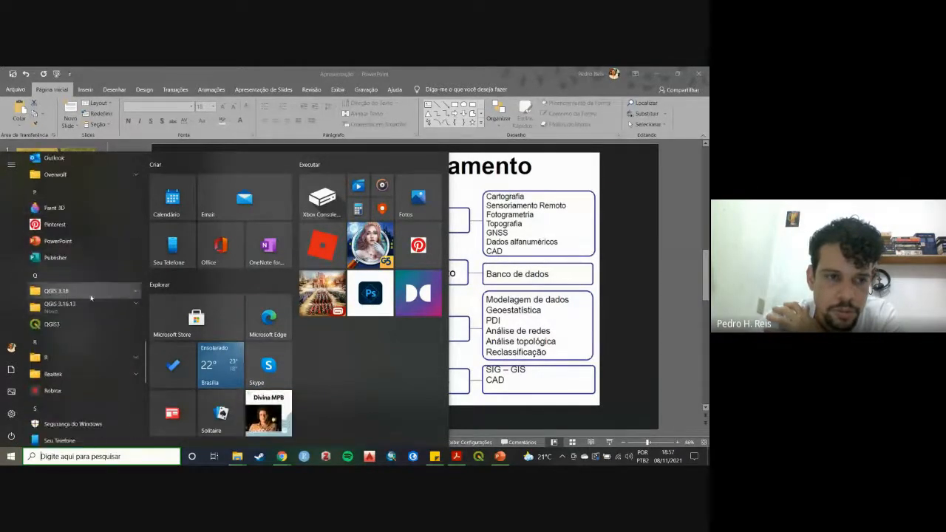
left_click(96, 292)
left_click(104, 341)
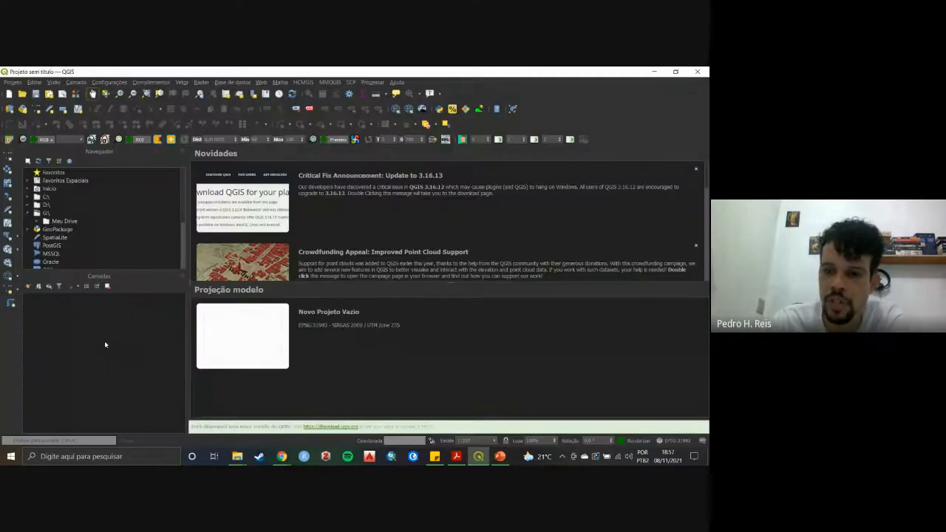
left_click(395, 337)
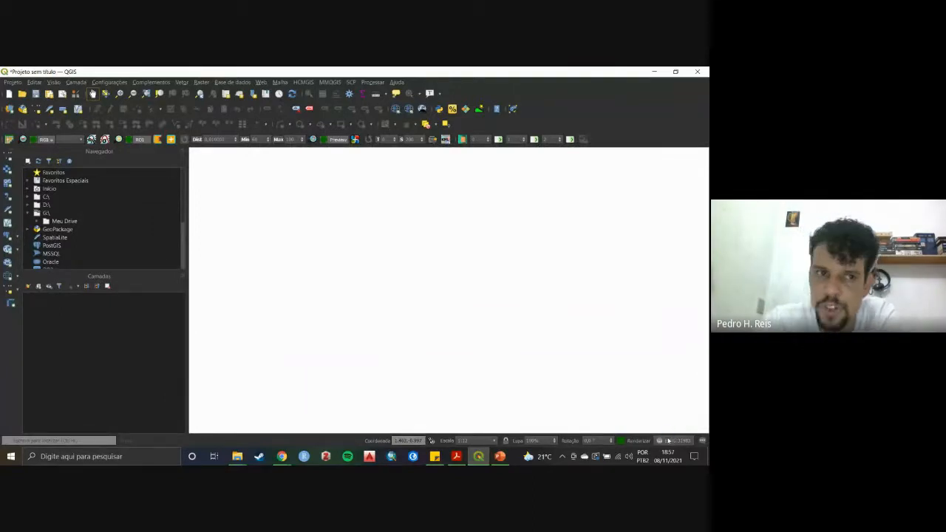
Check the coordinate reference system set in the project properties.
left_click(669, 442)
left_click_drag(417, 129, 413, 78)
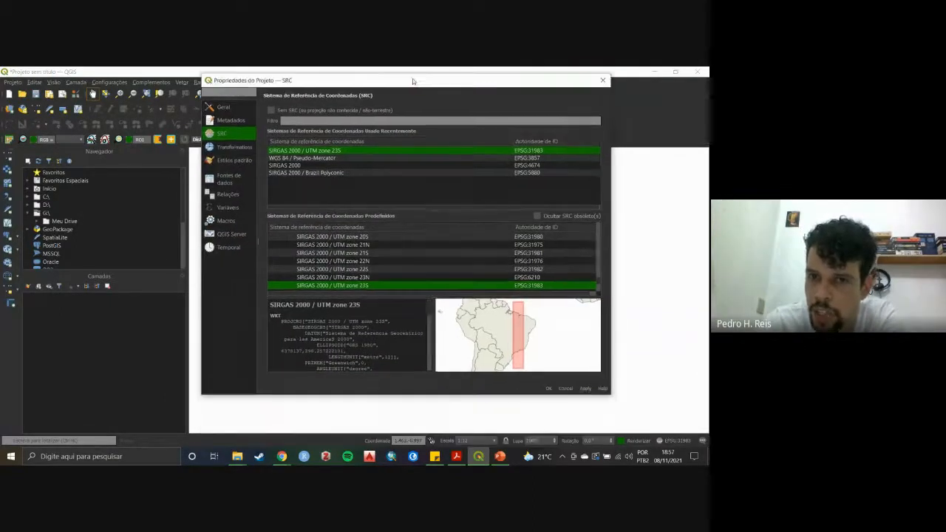
left_click(604, 81)
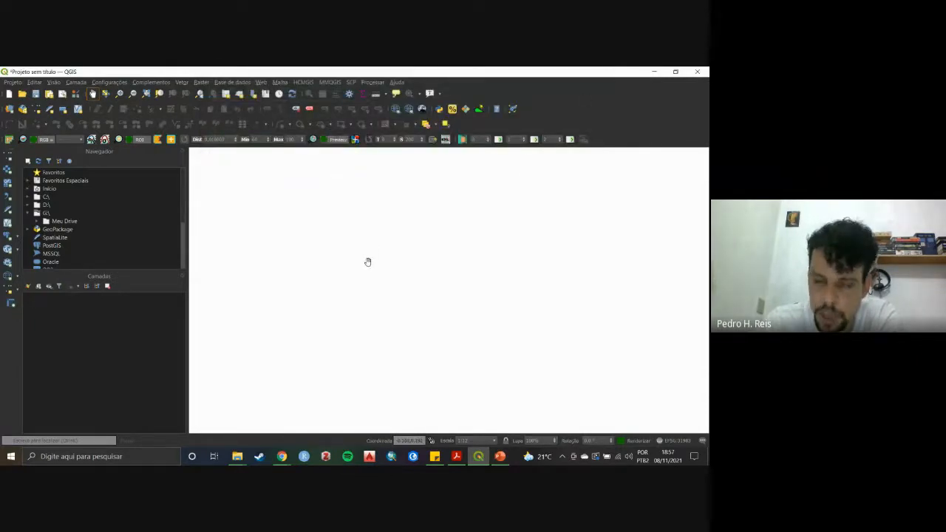
left_click(237, 456)
left_click(215, 412)
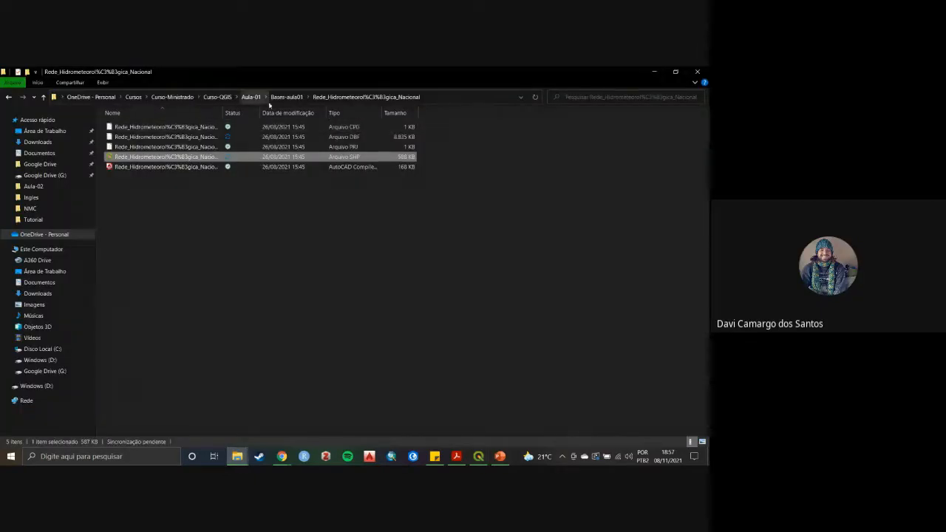
key("alt+Tab")
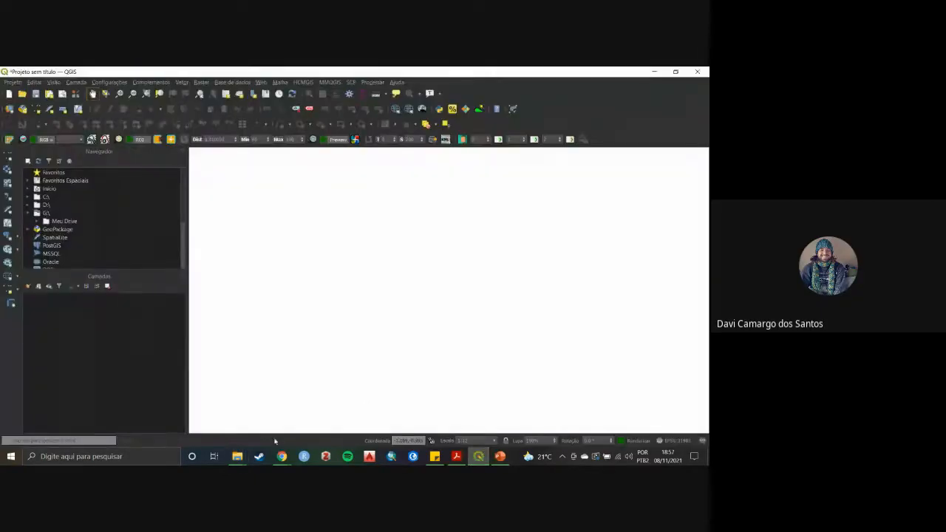
mouse_move(237, 452)
left_click(213, 427)
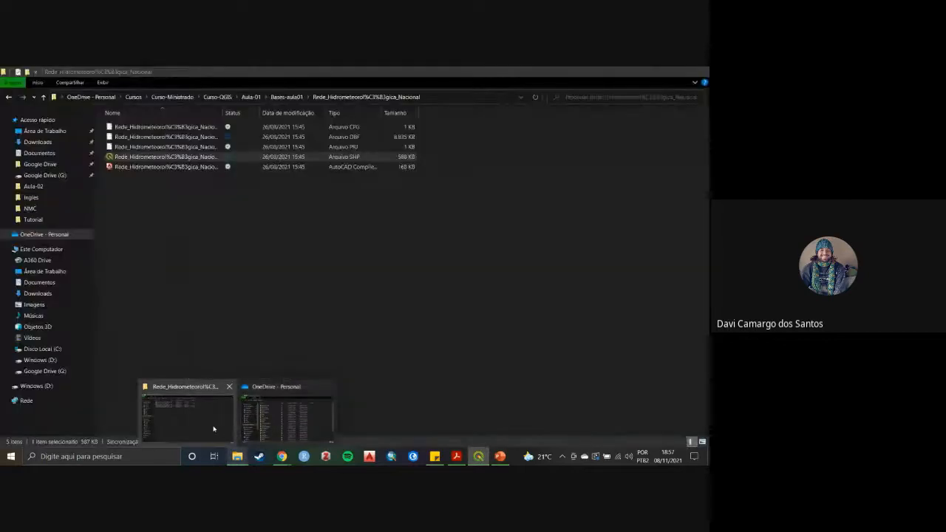
key("alt+Tab")
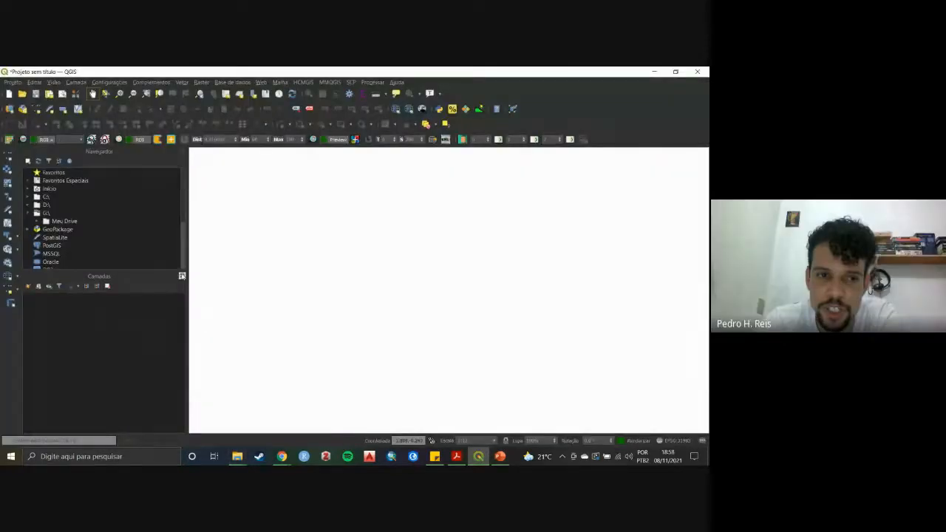
Demonstrate closing and restoring the Camadas panel, including turning it off and on from the list of panels.
left_click(183, 276)
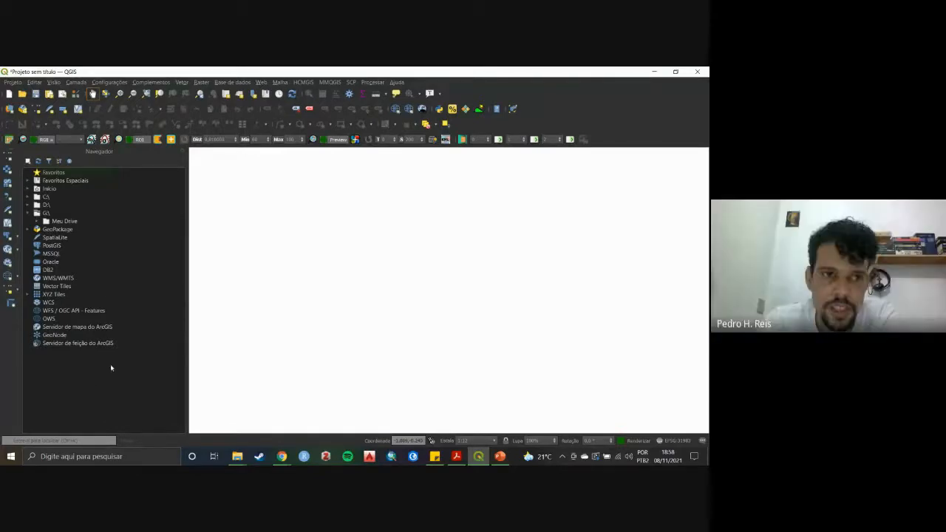
right_click(591, 127)
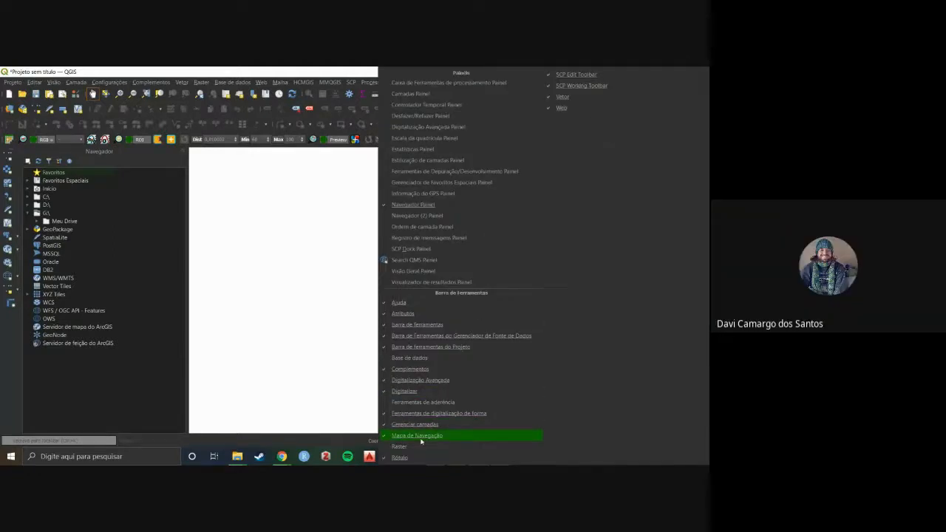
left_click(408, 94)
right_click(527, 92)
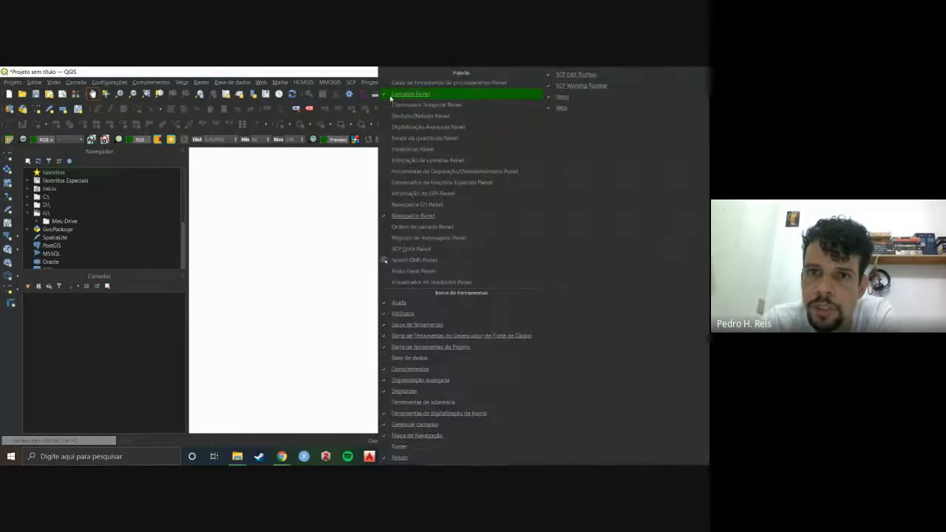
left_click(401, 94)
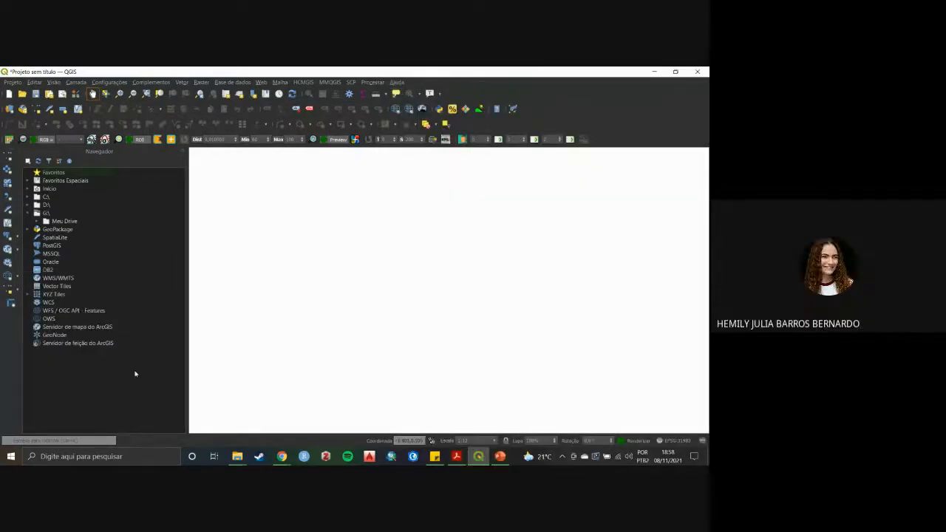
right_click(540, 138)
left_click(386, 95)
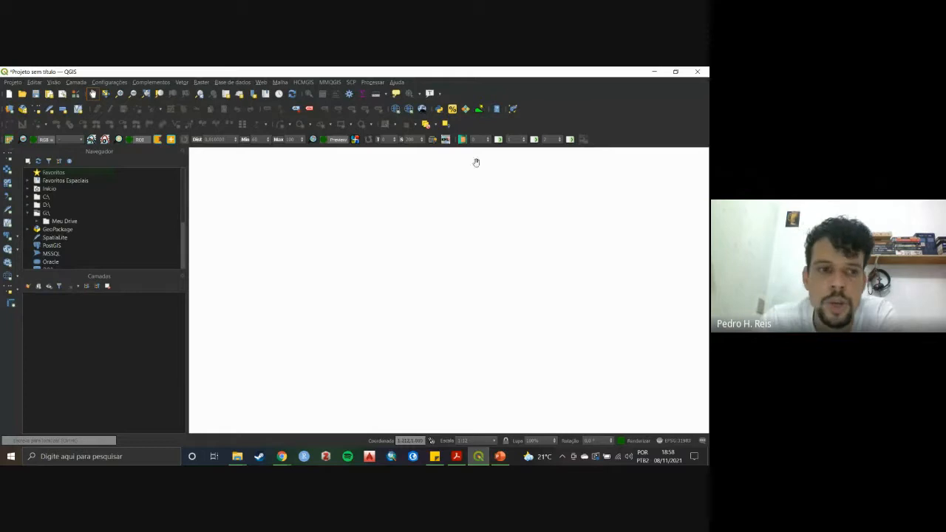
Close the Camadas panel once more, review the list of available panels, and re-enable Camadas.
left_click(182, 277)
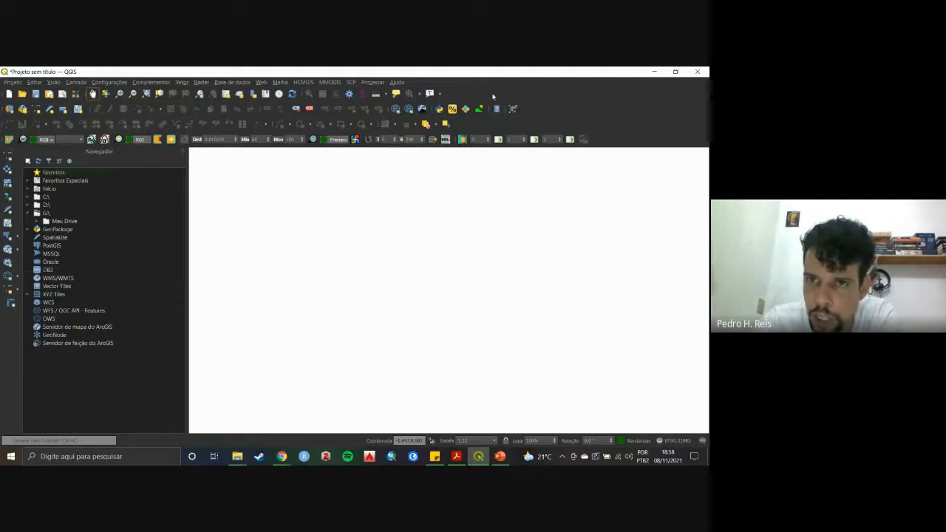
right_click(493, 96)
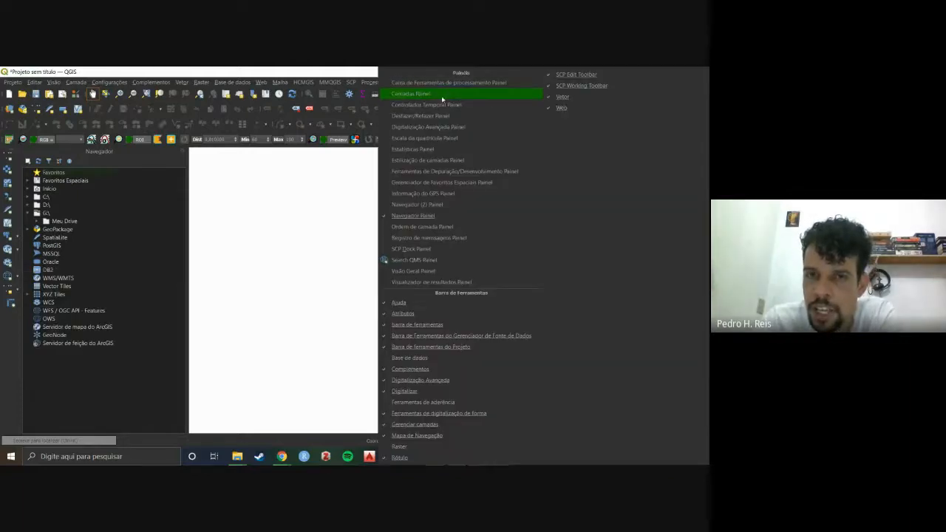
left_click(136, 364)
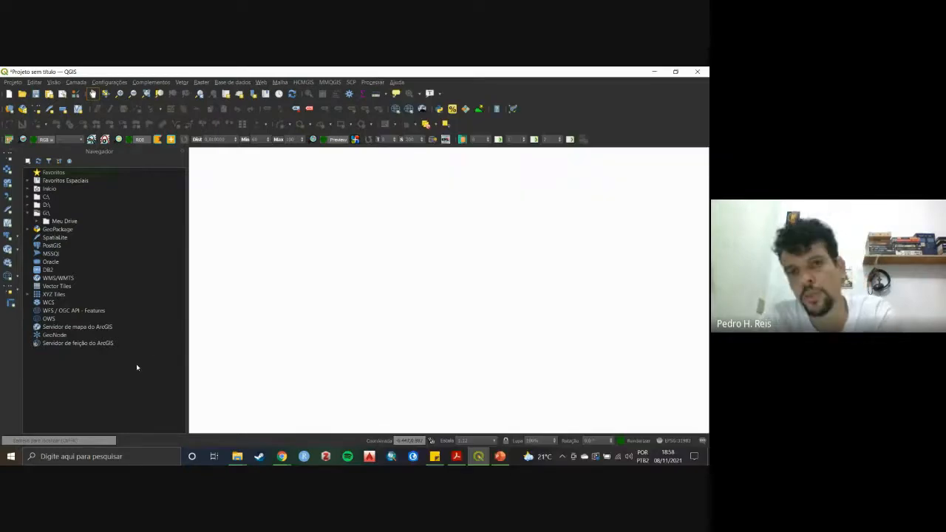
right_click(380, 95)
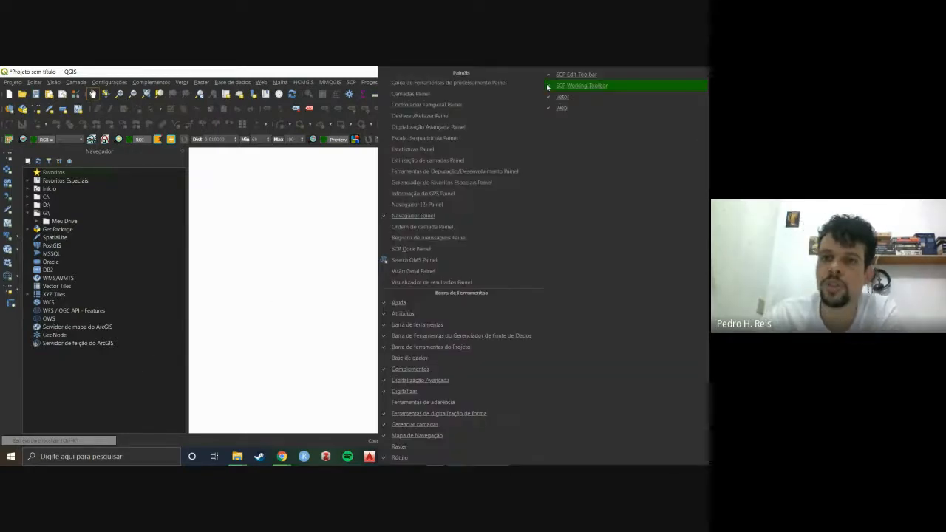
left_click(385, 95)
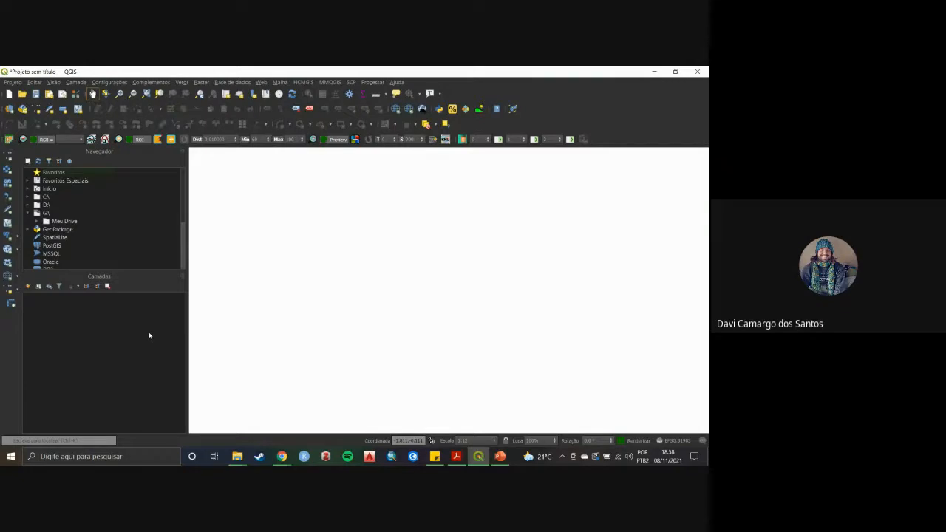
Add ORTOFOTO_2020_out_01_RGB3cm.ecw to the project from the OneDrive-2021-11-08 folder inside Aula-02.
mouse_move(237, 454)
left_click(190, 416)
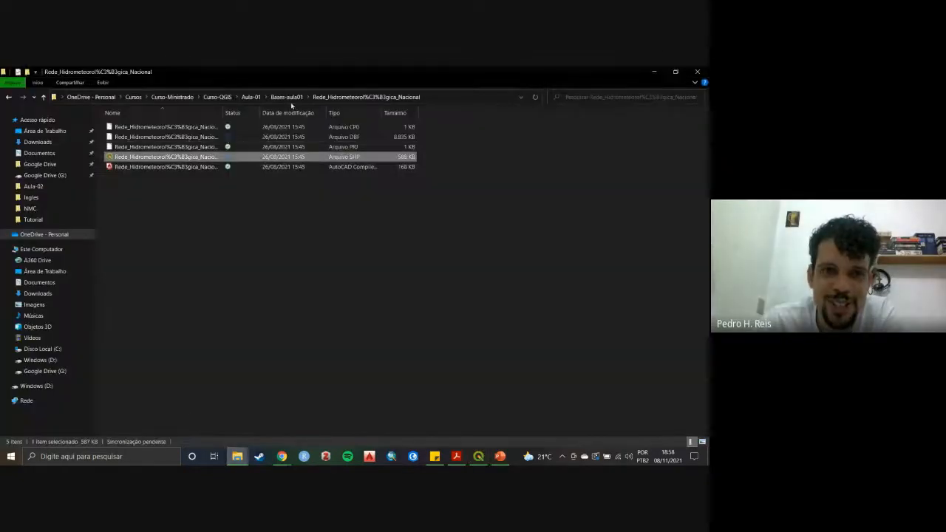
left_click(218, 97)
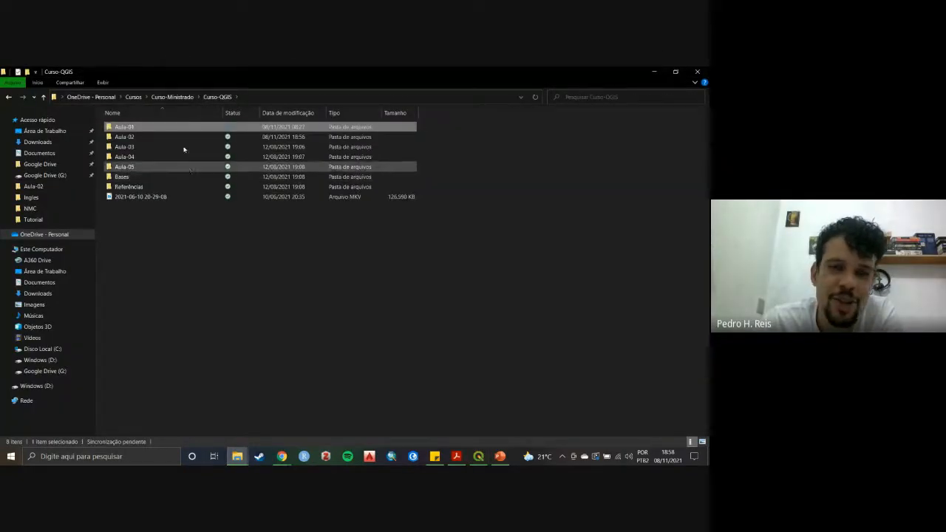
left_click(172, 97)
double_click(153, 129)
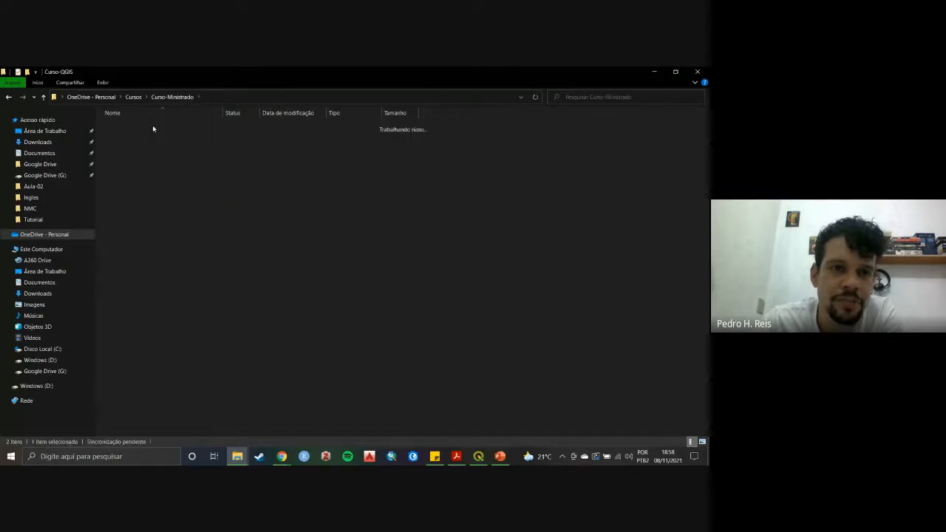
double_click(152, 136)
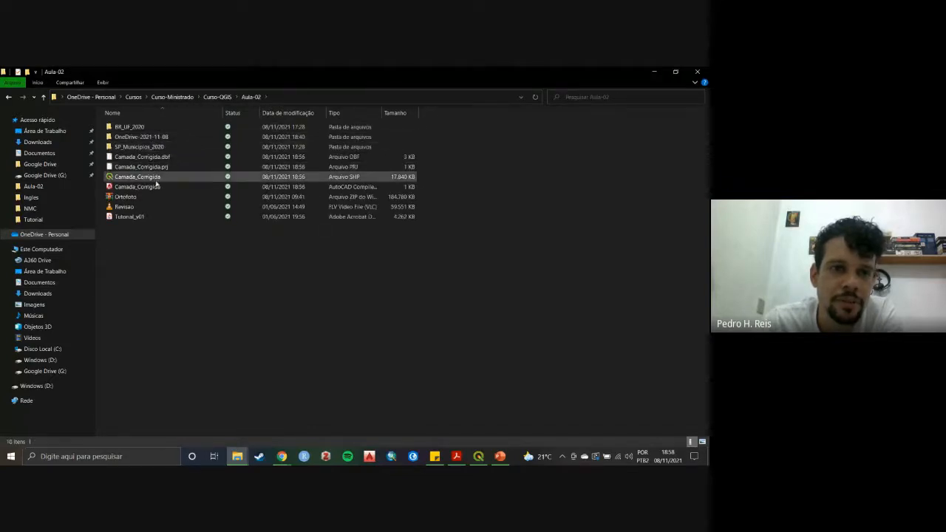
double_click(142, 138)
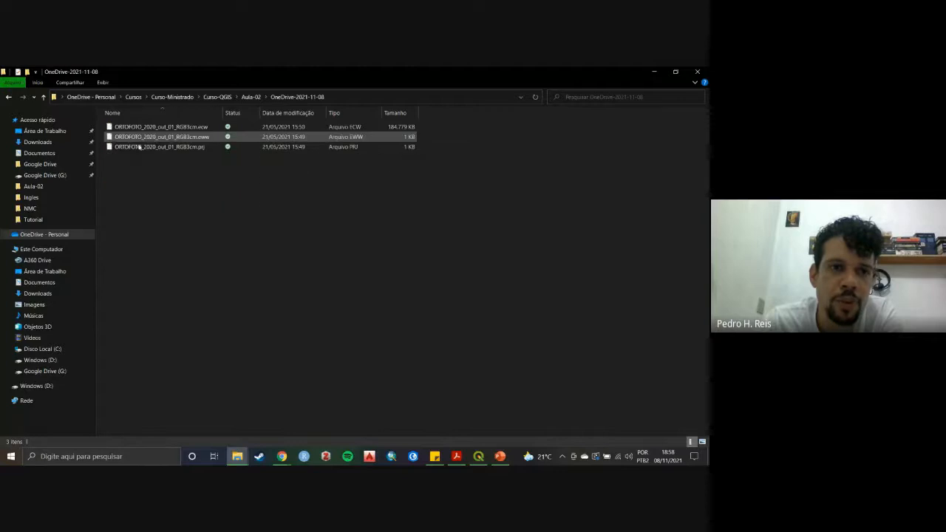
left_click_drag(155, 127, 162, 340)
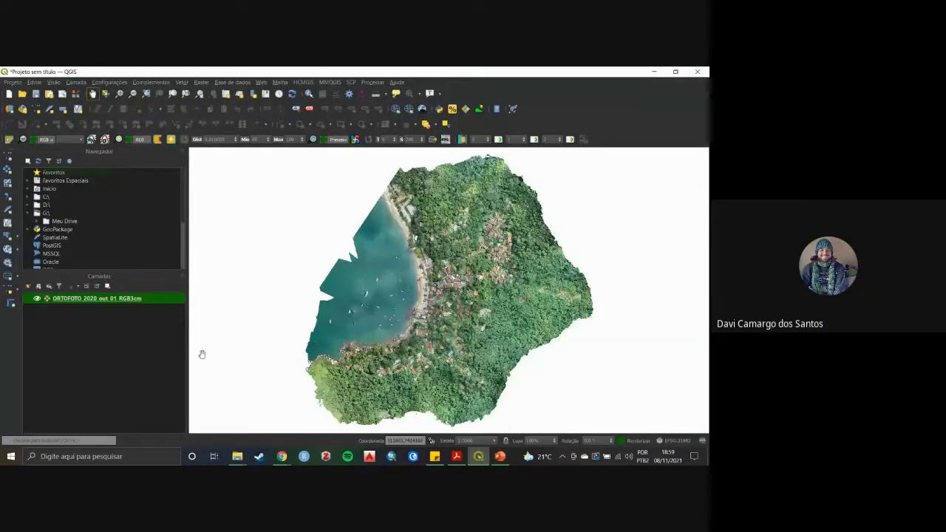
mouse_move(237, 456)
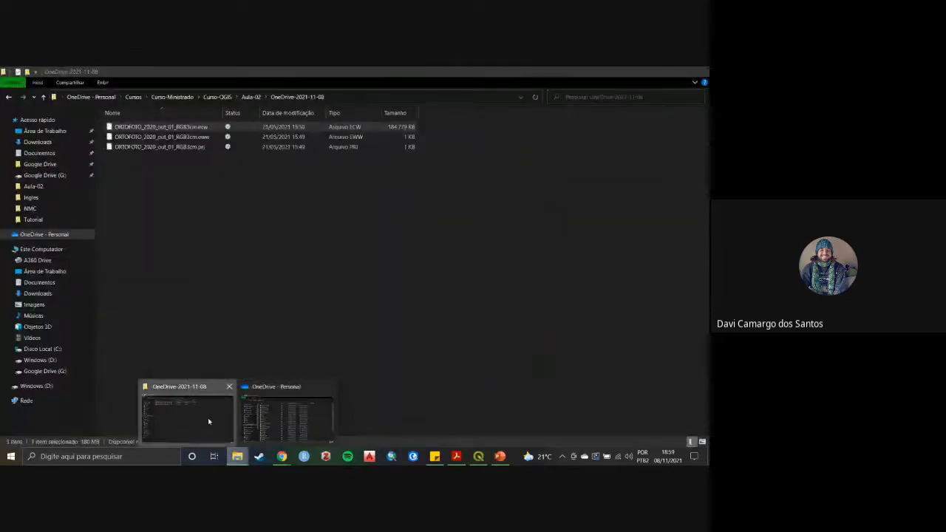
left_click(208, 418)
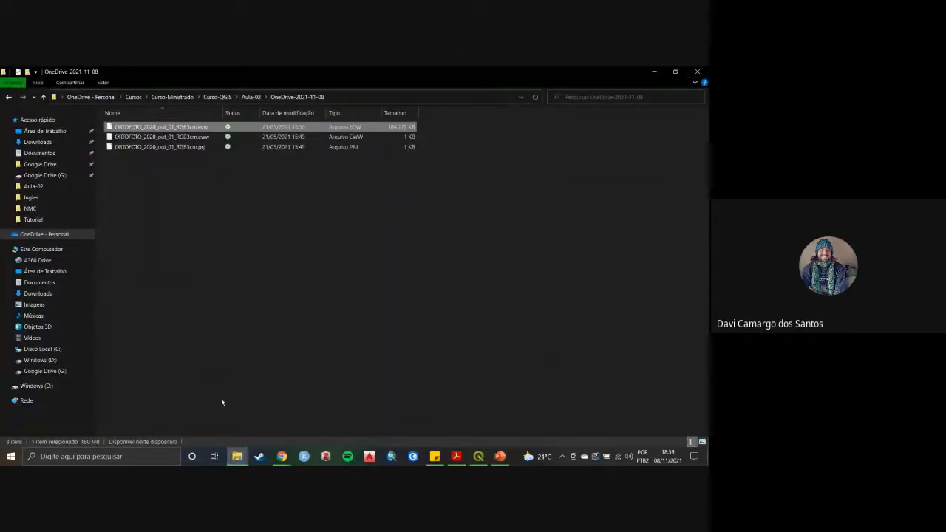
left_click(478, 456)
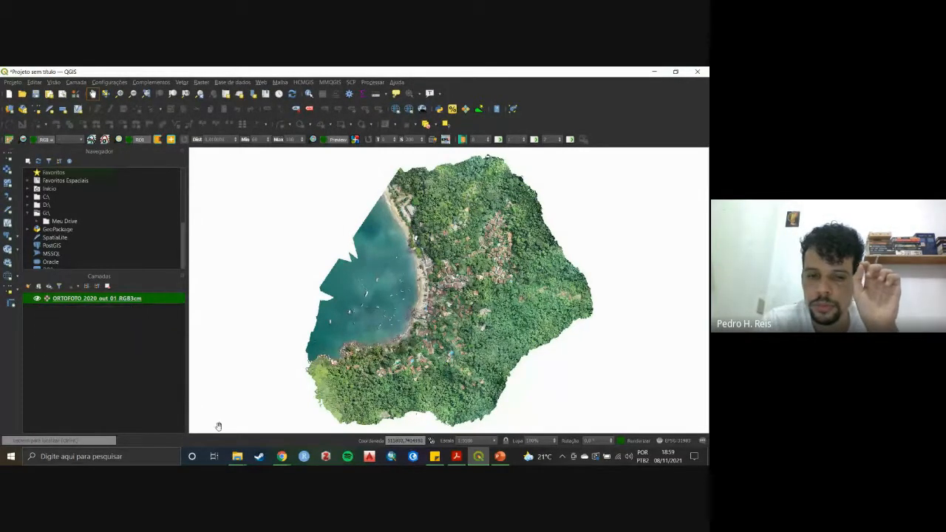
Go up to the Aula-02 folder in File Explorer and return to QGIS.
mouse_move(237, 456)
left_click(187, 410)
left_click(250, 97)
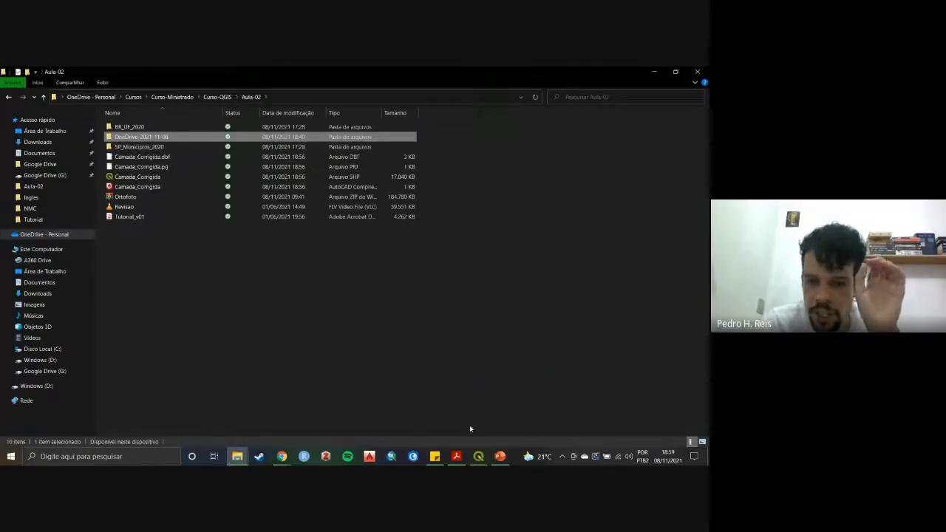
left_click(478, 456)
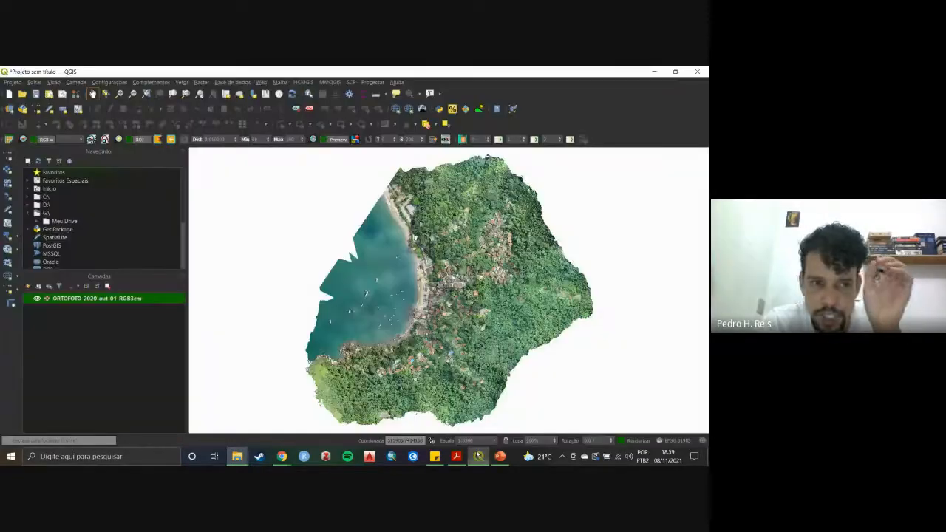
Demonstrate hiding and showing the ORTOFOTO_2020_out_01_RGB3cm layer several times, leaving it visible.
left_click(37, 299)
left_click(37, 299)
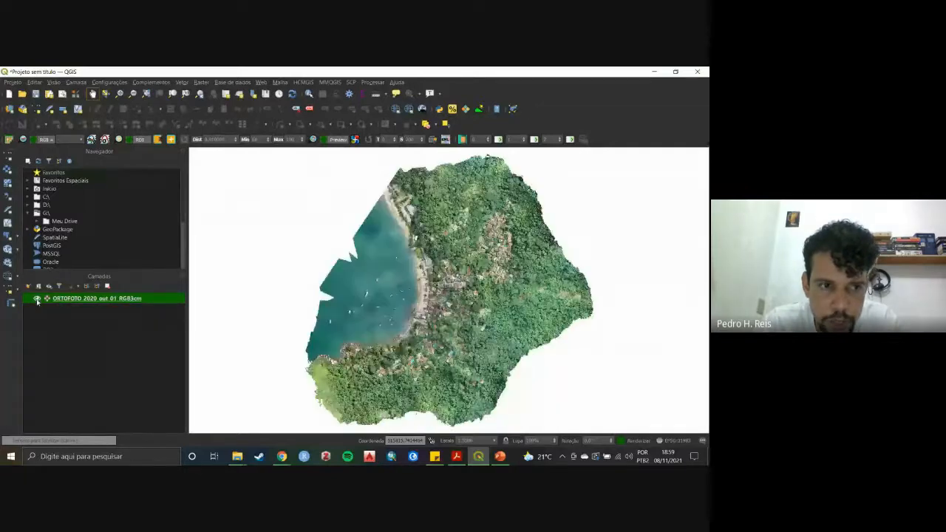
left_click(37, 299)
left_click(37, 299)
left_click(37, 299)
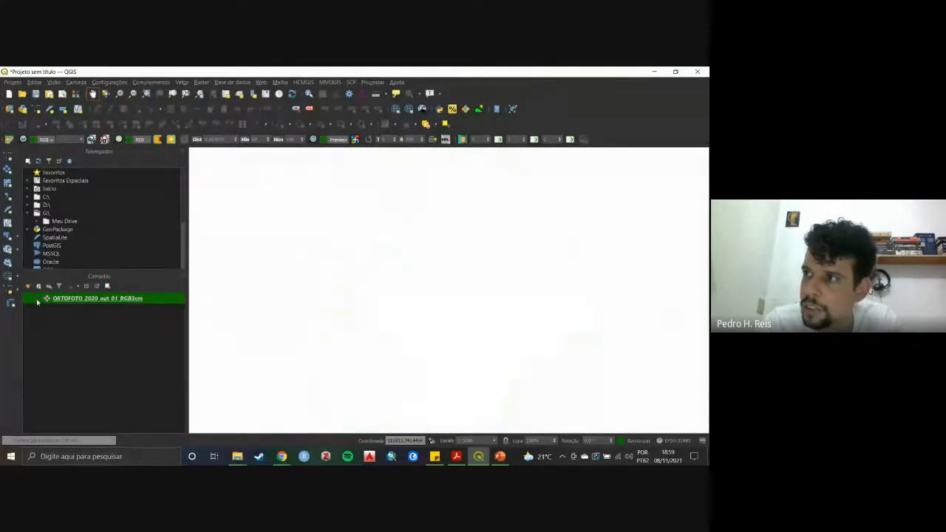
left_click(37, 299)
left_click(37, 299)
left_click(37, 300)
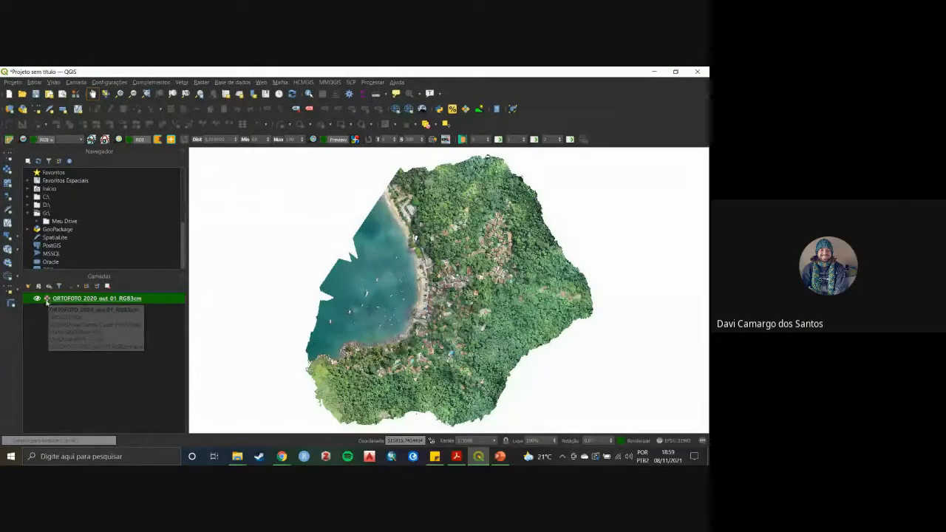
left_click(38, 300)
left_click(38, 300)
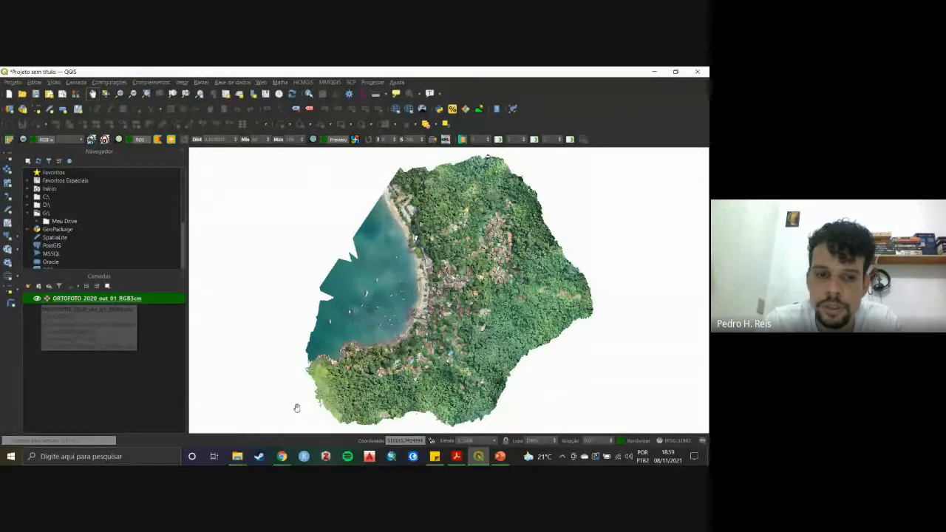
Add the SP_Municipios_2020 shapefile to the project from the SP_Municipios_2020 folder inside Aula-02.
mouse_move(237, 456)
left_click(190, 406)
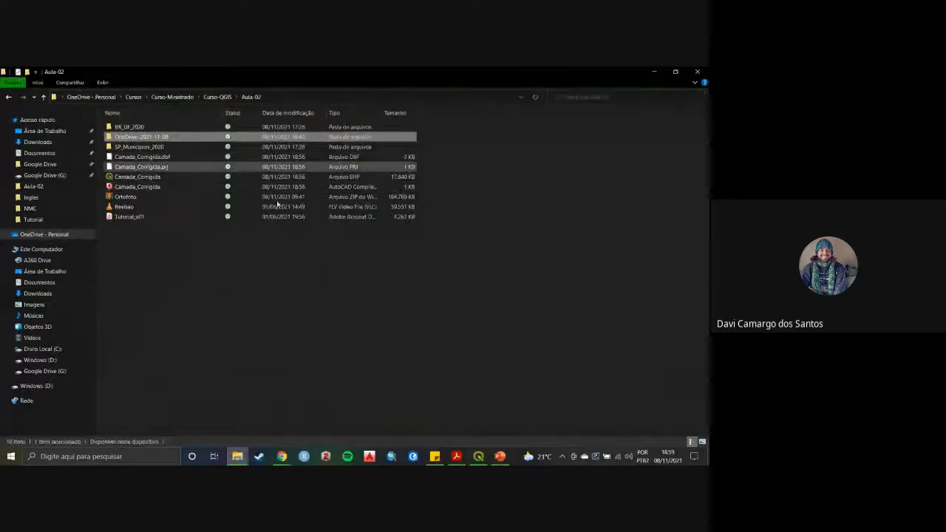
left_click(478, 456)
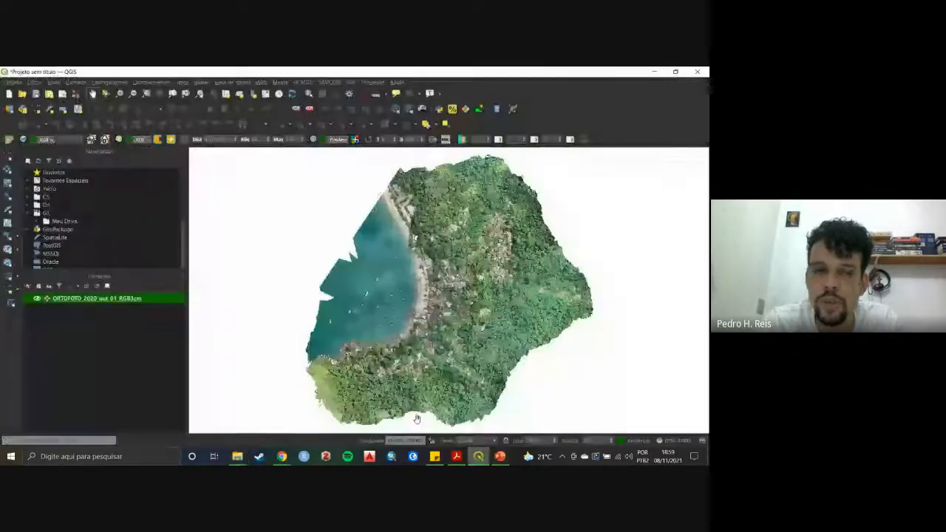
mouse_move(237, 456)
left_click(216, 412)
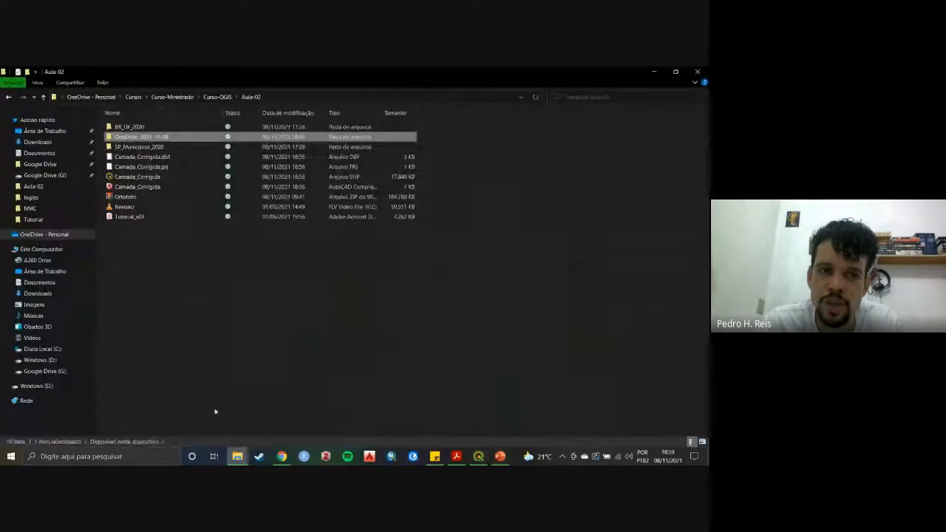
double_click(162, 147)
left_click_drag(158, 154, 414, 333)
right_click(106, 300)
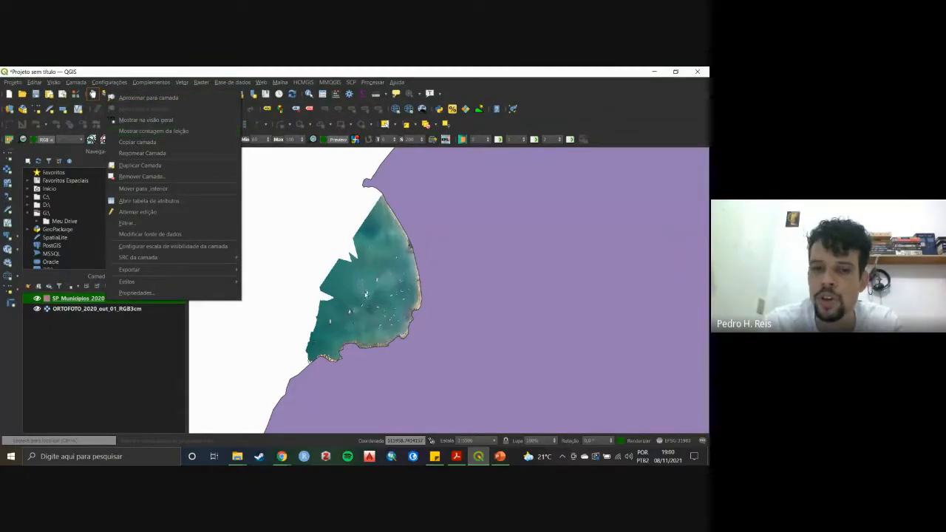
left_click(105, 357)
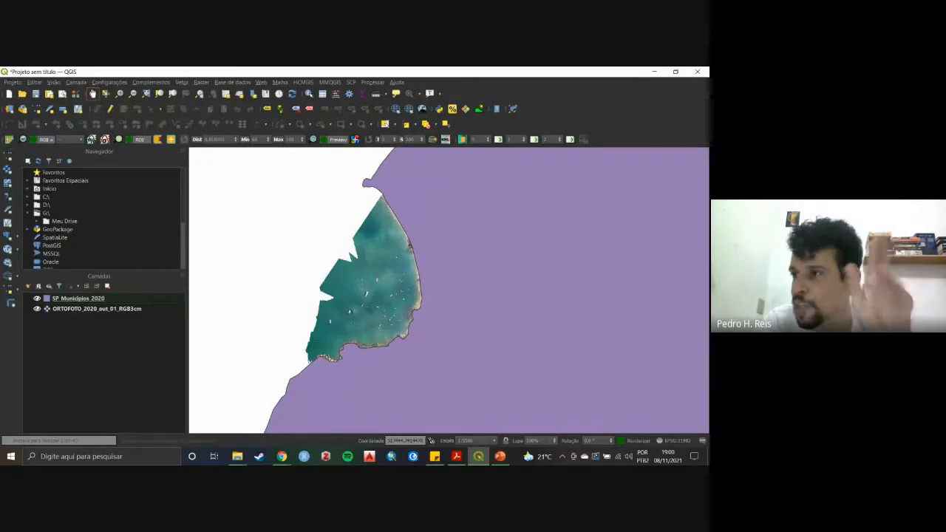
View the full extent of the municipalities around the orthophoto and open the attribute table of SP_Municipios_2020.
scroll(367, 300, "down", 3)
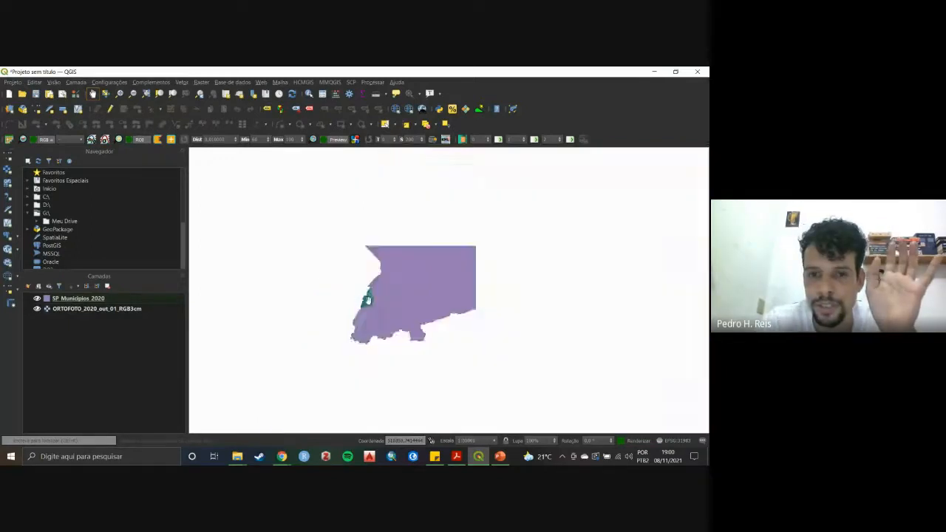
scroll(367, 299, "down", 5)
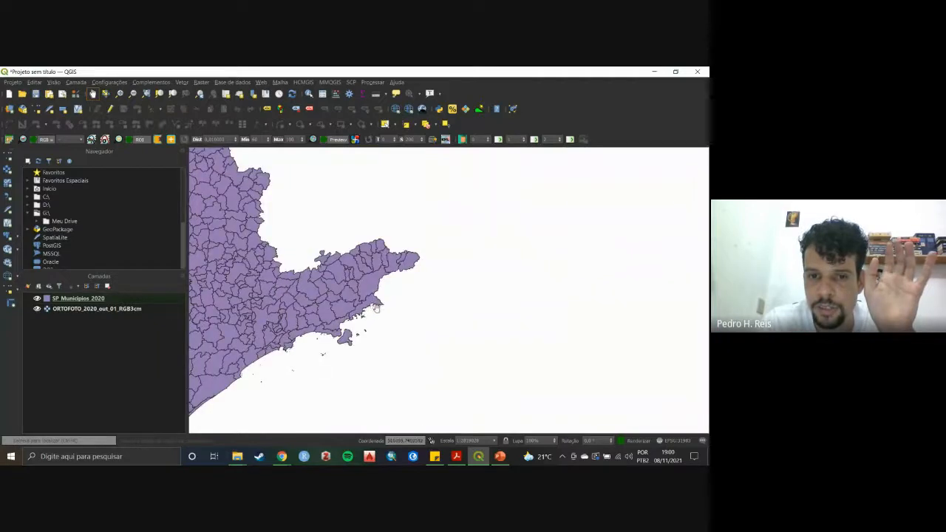
left_click(135, 298)
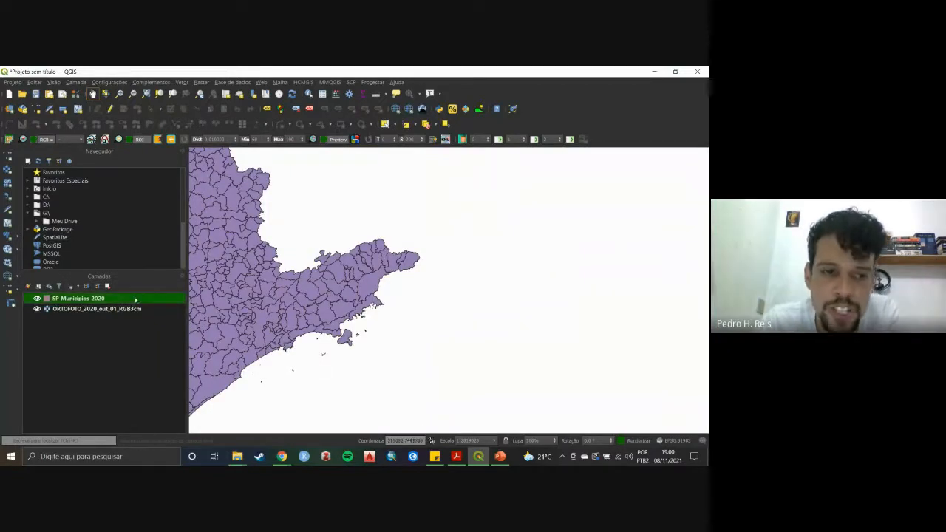
right_click(135, 299)
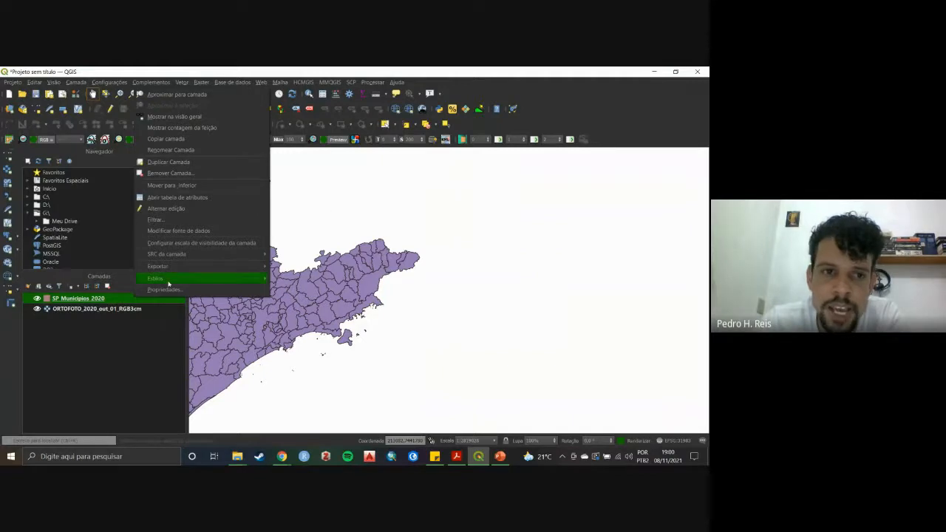
right_click(118, 298)
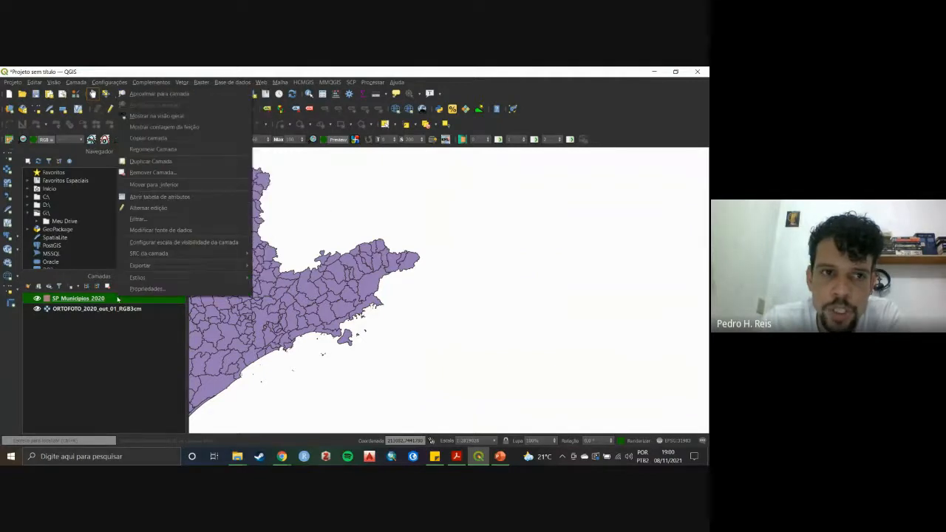
left_click(164, 200)
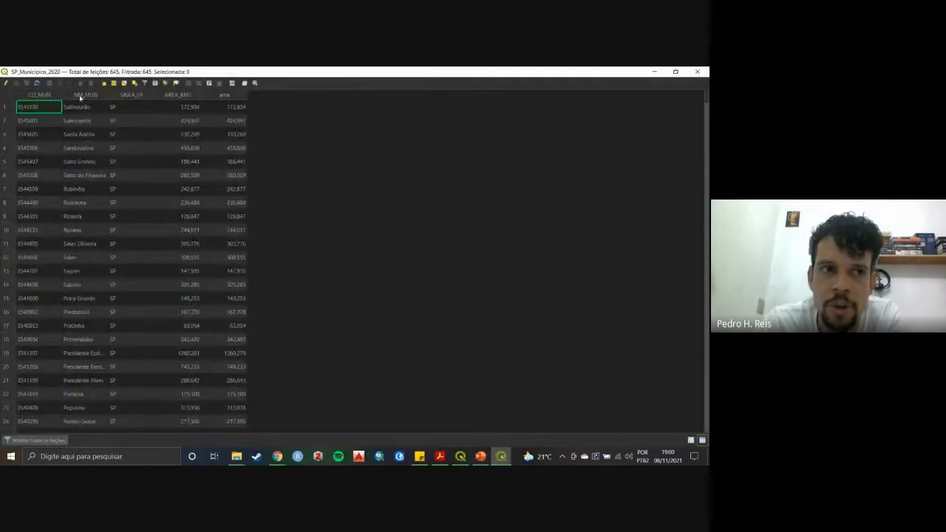
Sort the municipality records by NM_MUN in descending order and select the Ubatuba record.
left_click(83, 95)
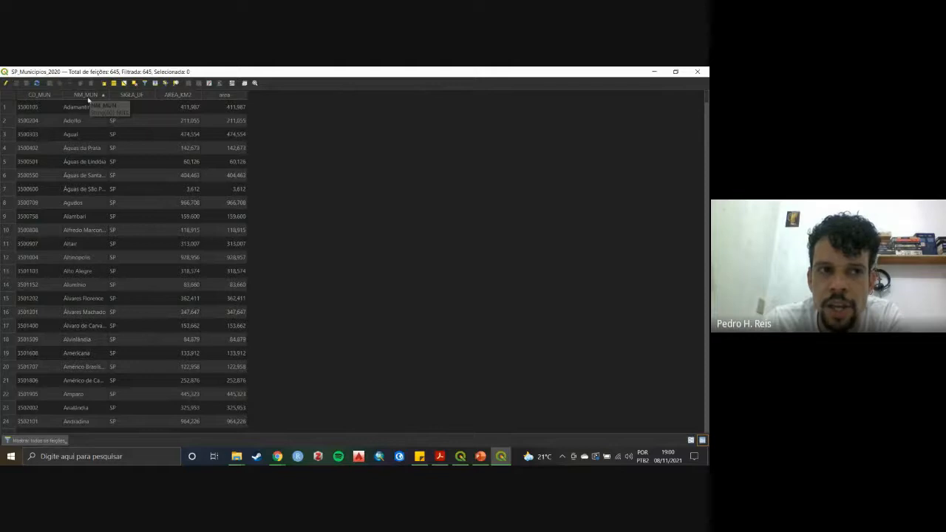
left_click(91, 97)
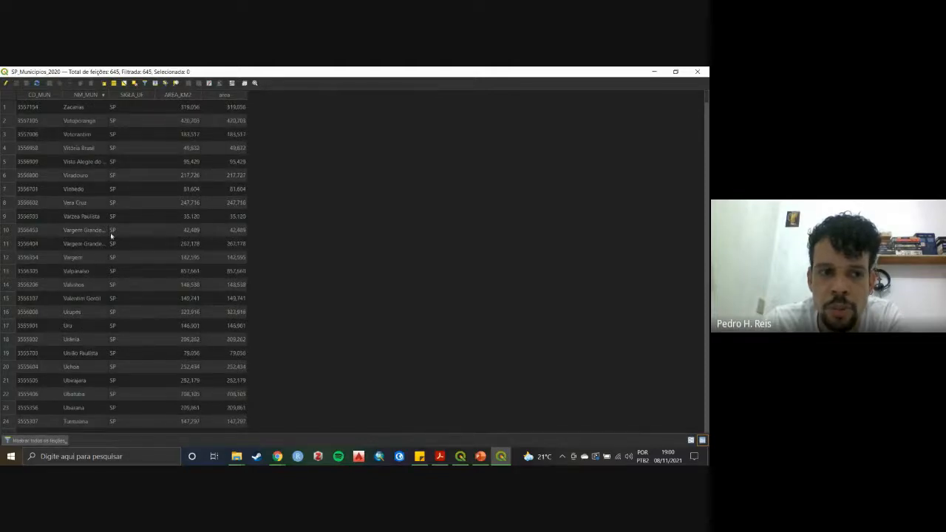
scroll(111, 238, "down", 4)
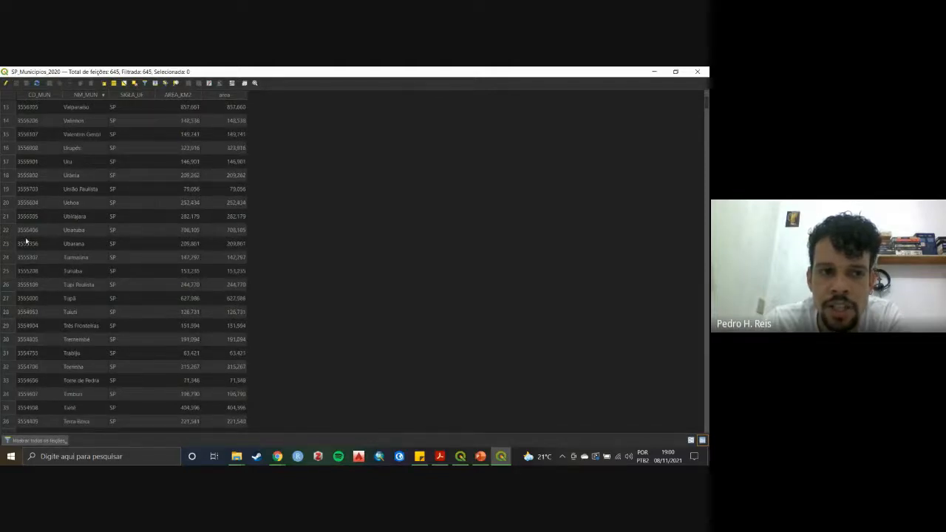
left_click(6, 231)
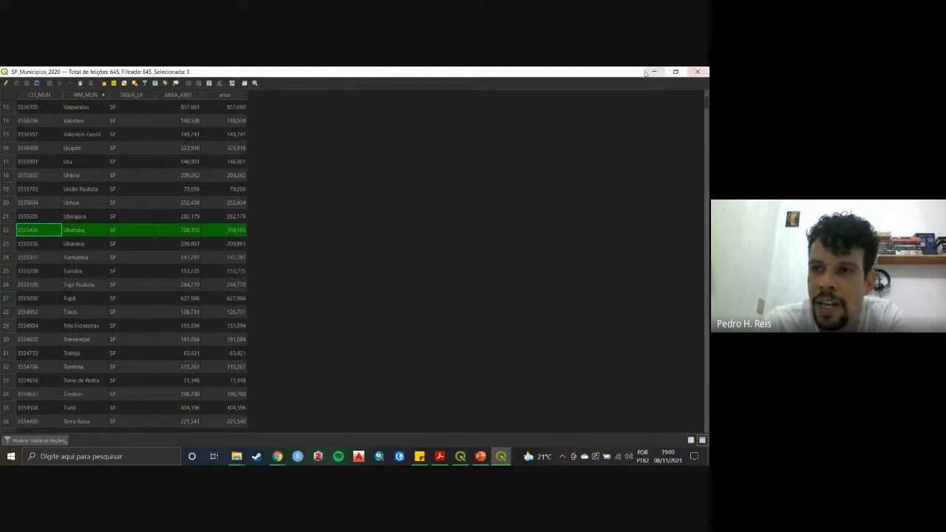
Uncover the map behind the attribute table and examine the selected Ubatuba municipality on the coast.
left_click(675, 72)
left_click_drag(250, 131, 219, 88)
scroll(372, 316, "up", 1)
left_click_drag(373, 314, 374, 352)
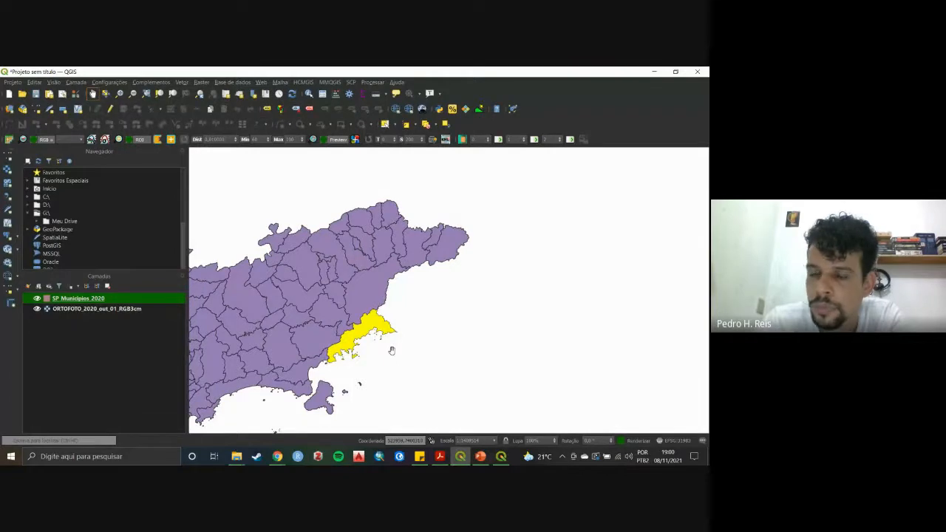
left_click_drag(240, 328, 287, 293)
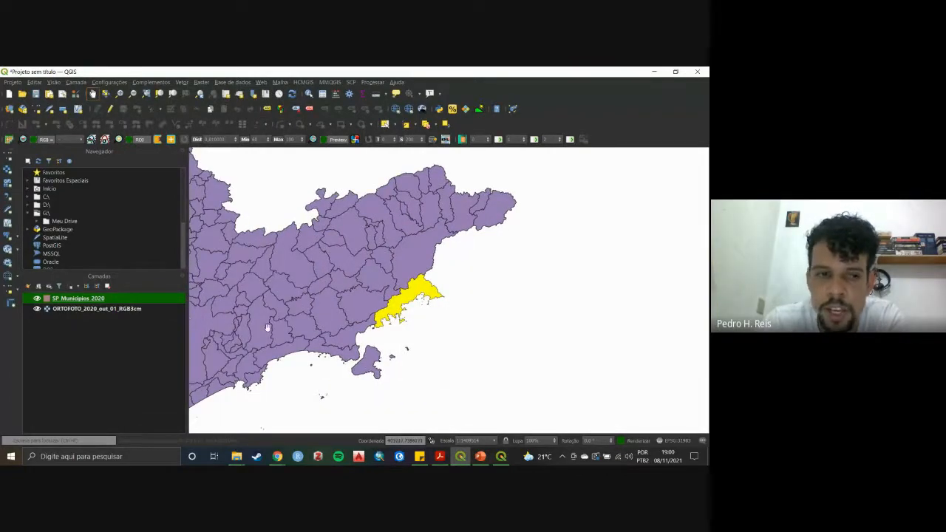
scroll(384, 325, "up", 2)
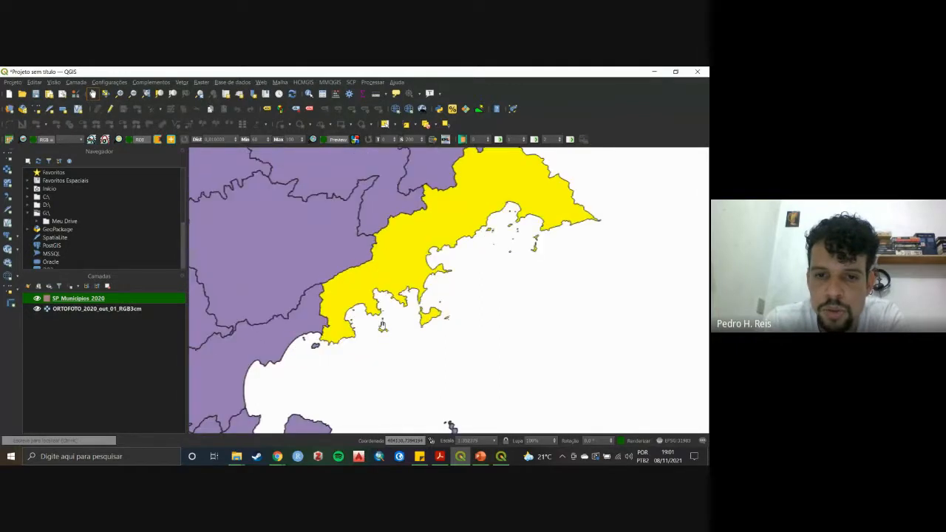
Place SP_Municipios_2020 below the orthophoto layer, zoom to the orthophoto, and inspect its position within Ubatuba.
left_click_drag(78, 298, 80, 317)
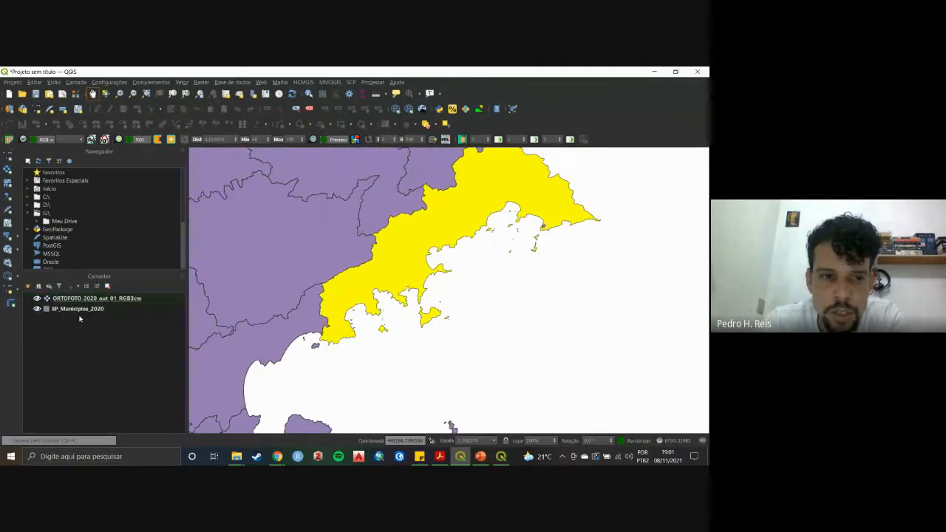
left_click(89, 298)
right_click(85, 298)
left_click(122, 133)
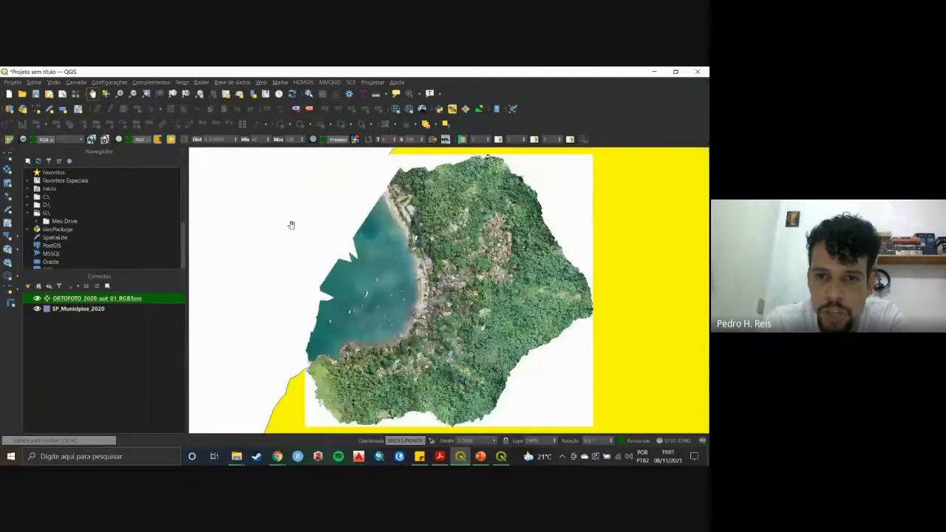
scroll(465, 293, "down", 2)
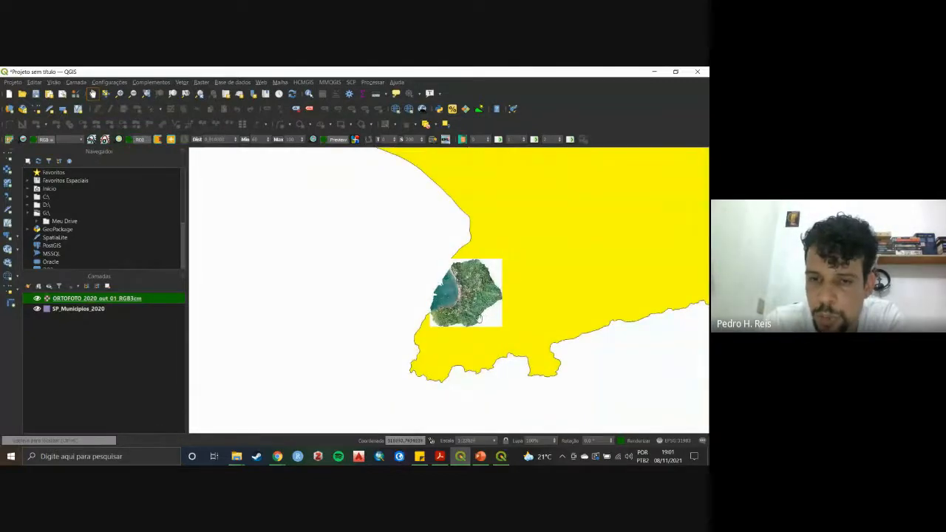
left_click_drag(502, 299, 475, 322)
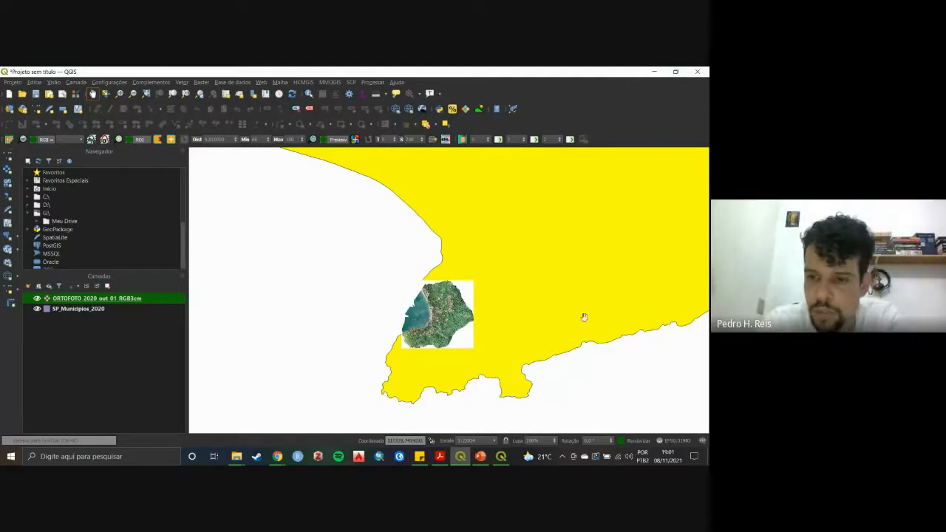
scroll(449, 317, "down", 2)
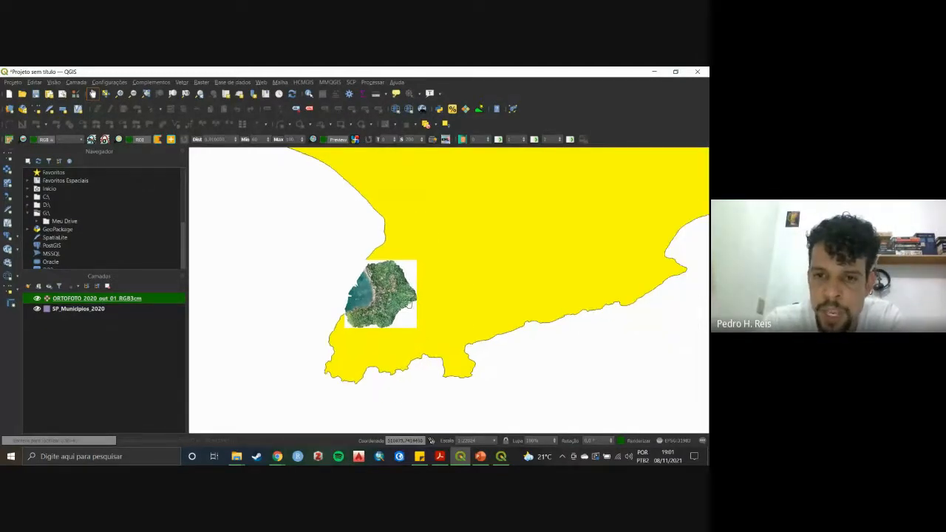
scroll(436, 325, "down", 1)
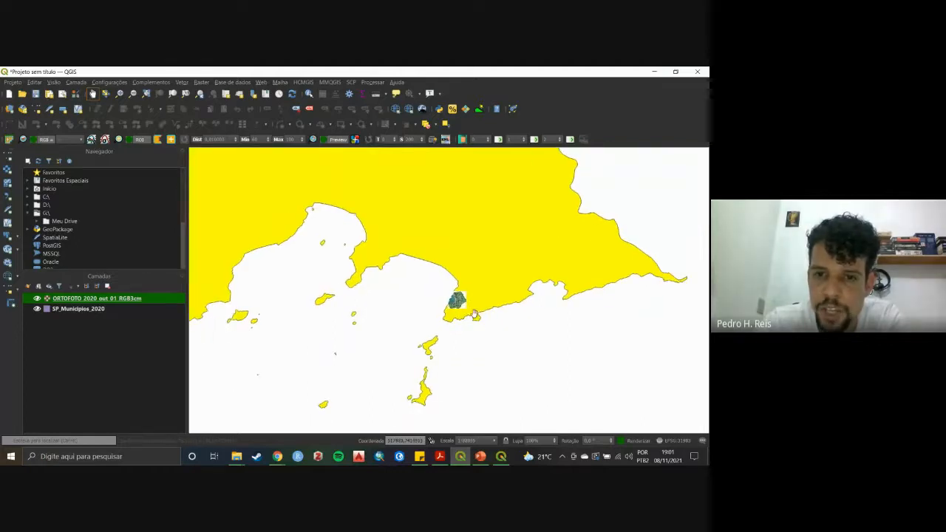
Add the BH BAIRROS shapefile from the BH Bairros folder in Aula-01's Bases-aula01 and locate it on the map.
mouse_move(237, 456)
left_click(157, 405)
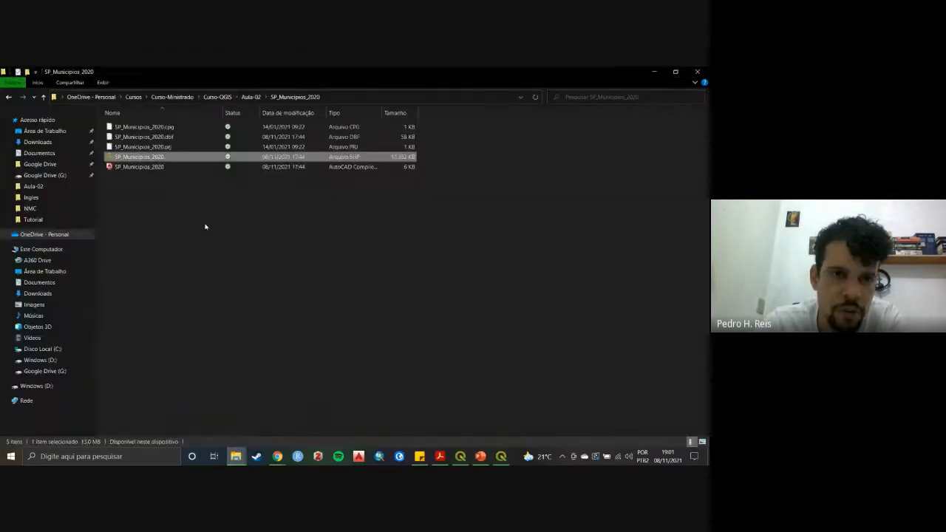
left_click(222, 97)
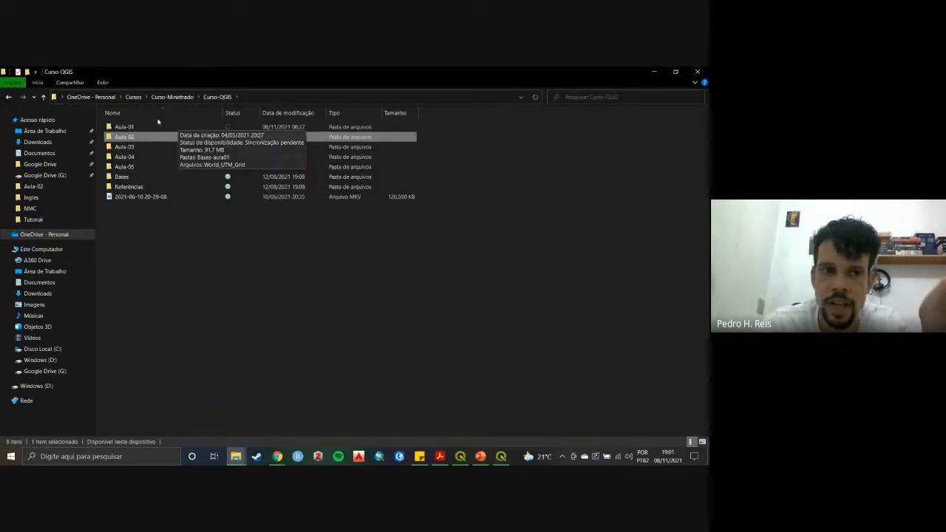
double_click(182, 127)
double_click(170, 128)
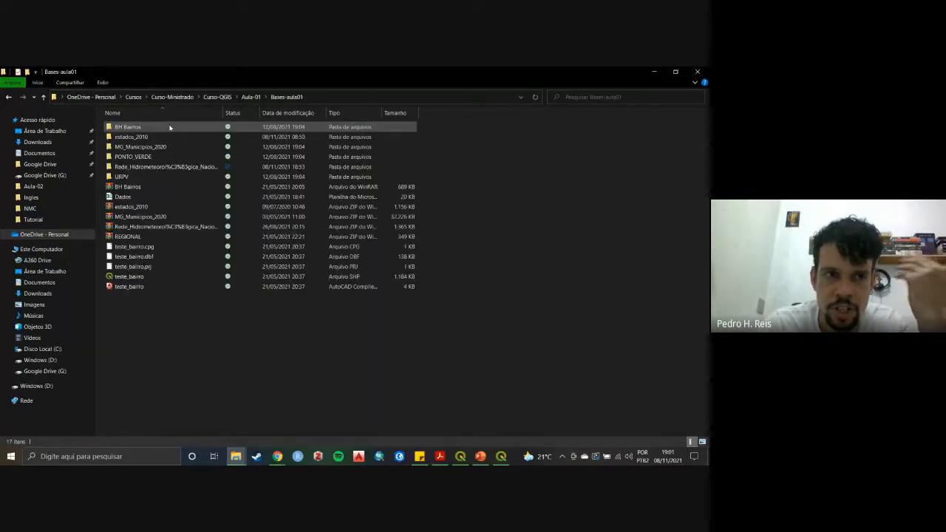
double_click(158, 129)
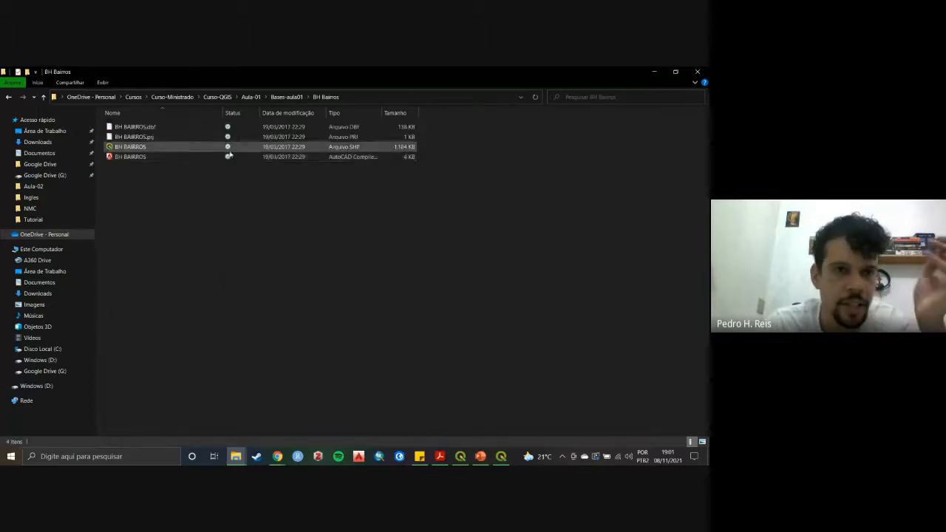
left_click(127, 150)
left_click_drag(127, 150, 403, 434)
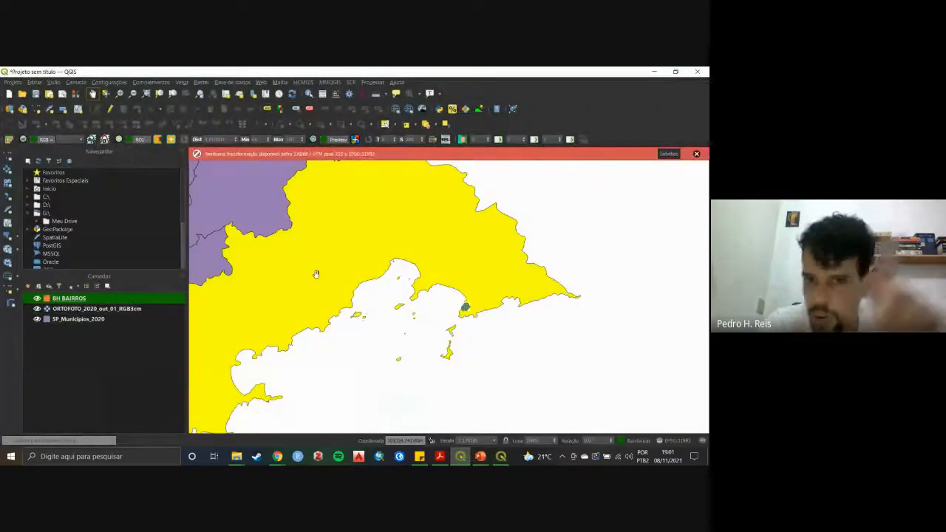
scroll(316, 274, "down", 5)
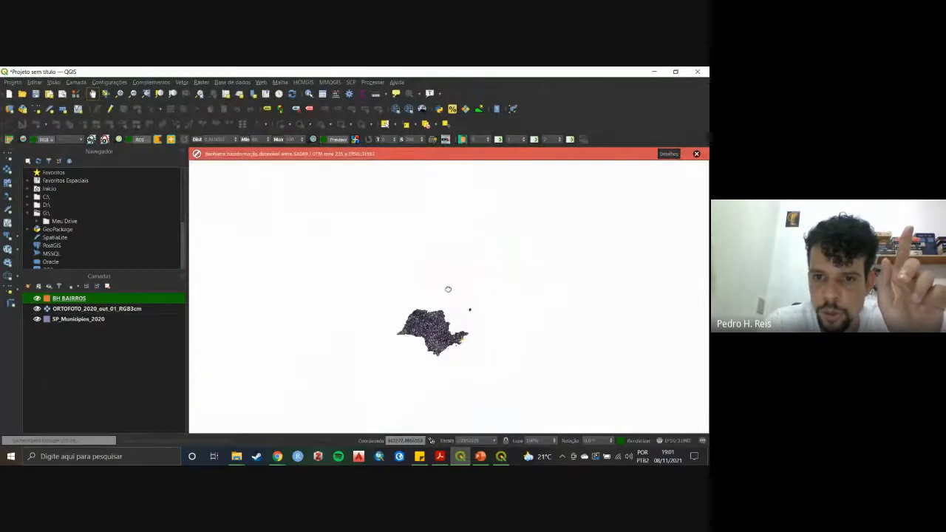
scroll(470, 309, "up", 3)
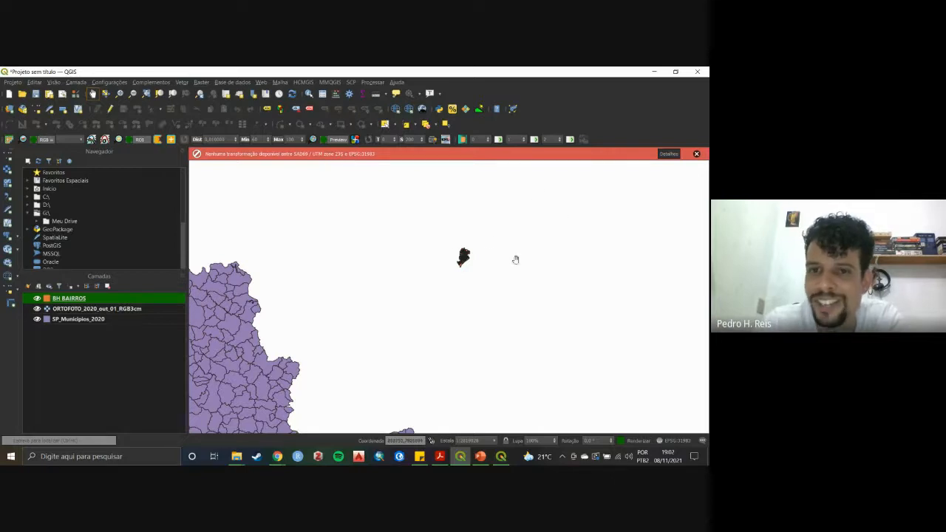
Dismiss the transformation warning and examine the highlighted Ubatuba coast and its location relative to BH BAIRROS.
left_click_drag(515, 260, 428, 243)
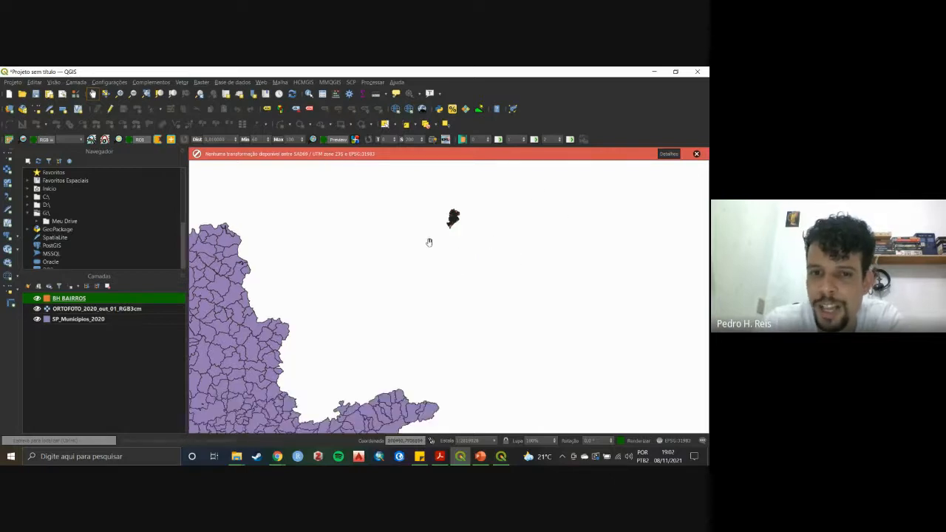
left_click(696, 154)
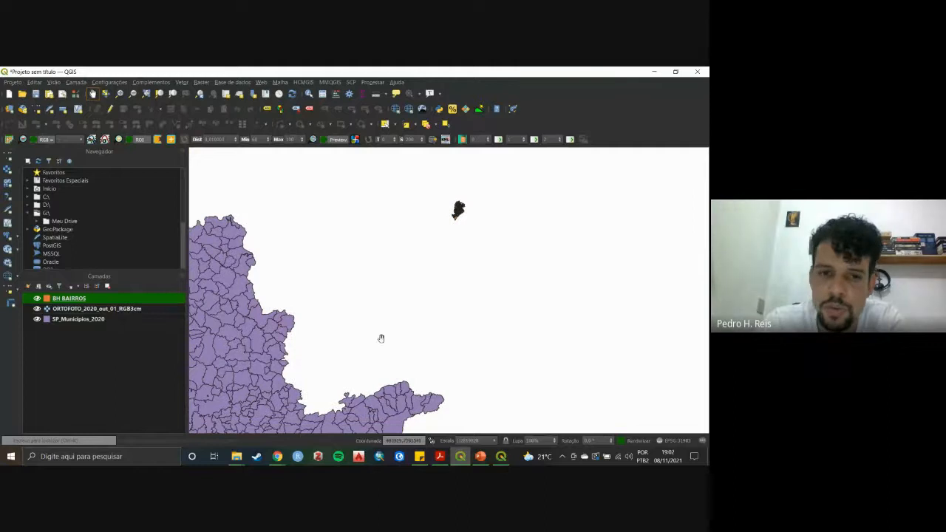
scroll(382, 339, "down", 3)
scroll(402, 308, "up", 5)
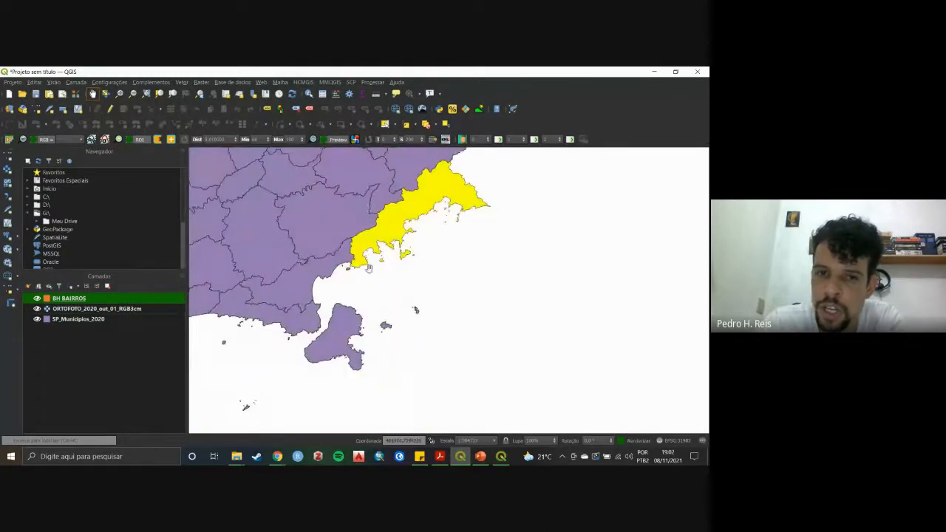
scroll(370, 267, "up", 2)
scroll(404, 325, "up", 3)
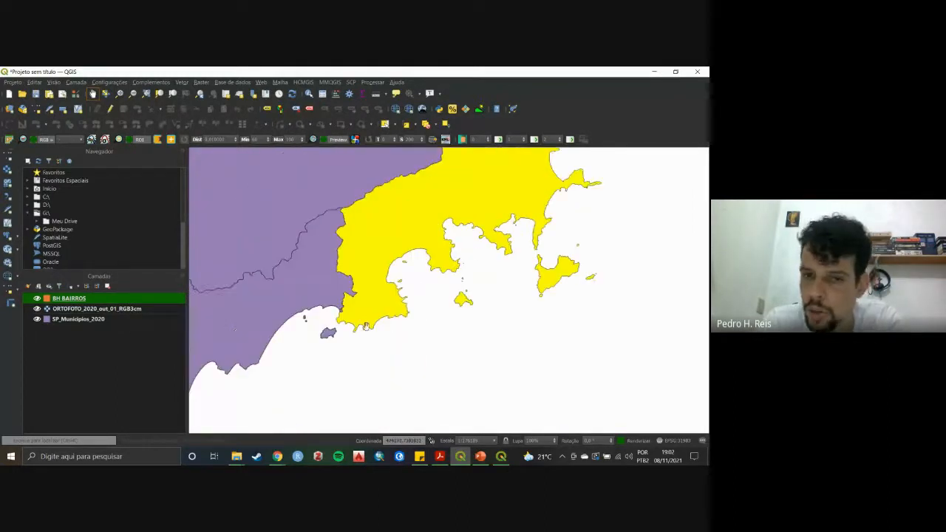
scroll(404, 325, "down", 2)
scroll(406, 324, "up", 2)
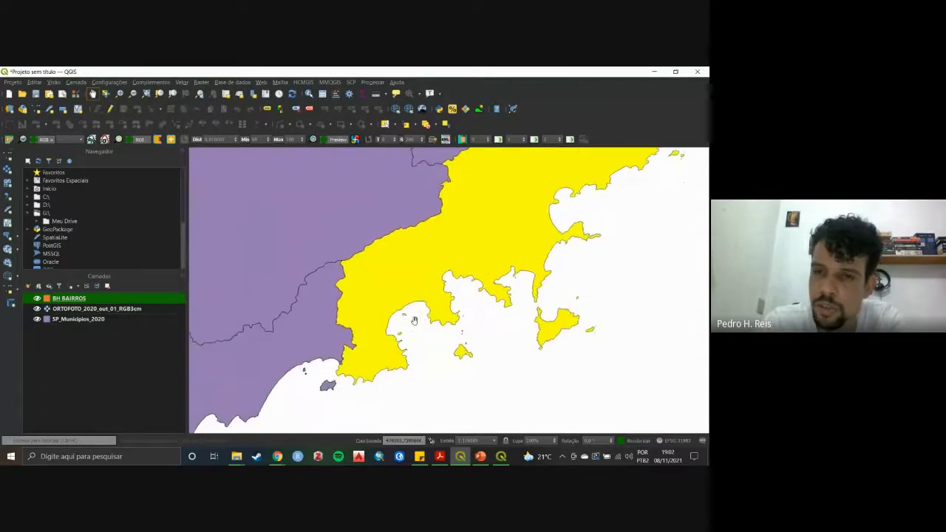
scroll(421, 320, "down", 5)
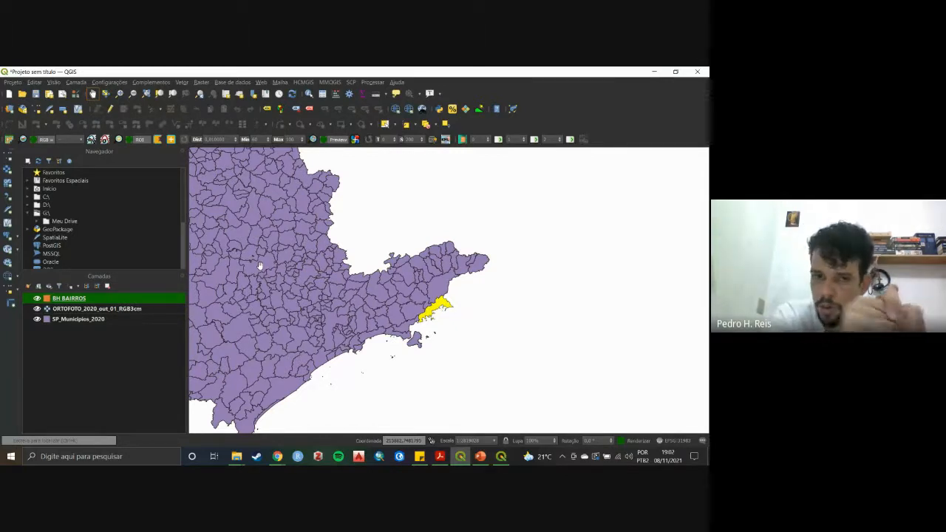
Set up Reproject Layer for BH BAIRROS with the project CRS, EPSG:31983 - SIRGAS 2000 / UTM zone 23S, as the target.
left_click(181, 82)
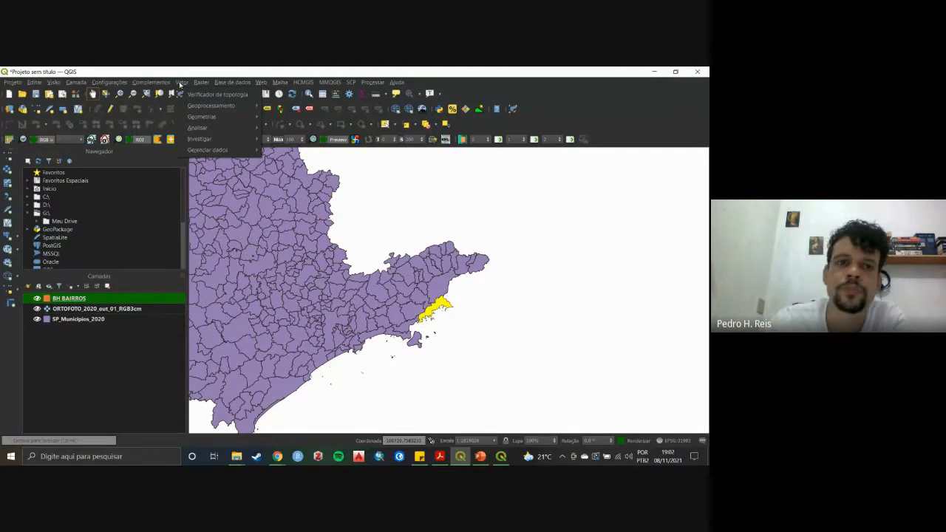
mouse_move(207, 152)
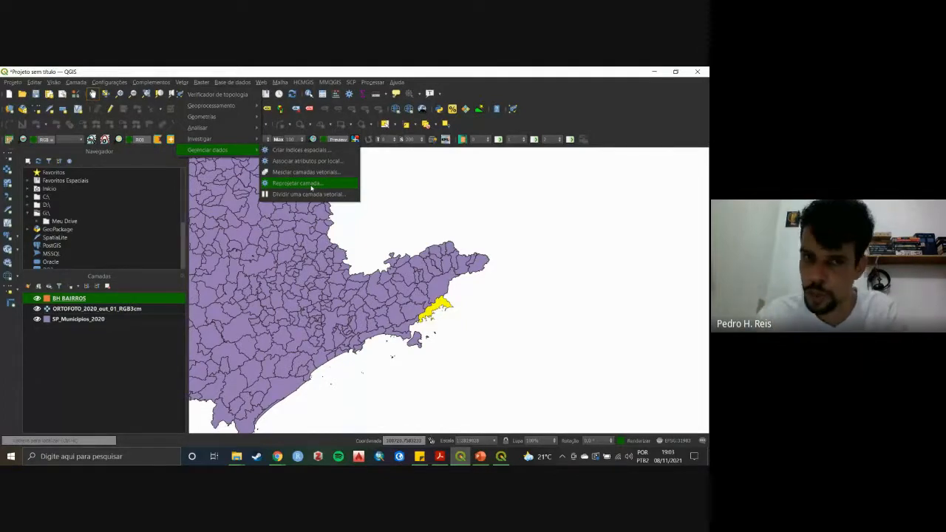
left_click(311, 188)
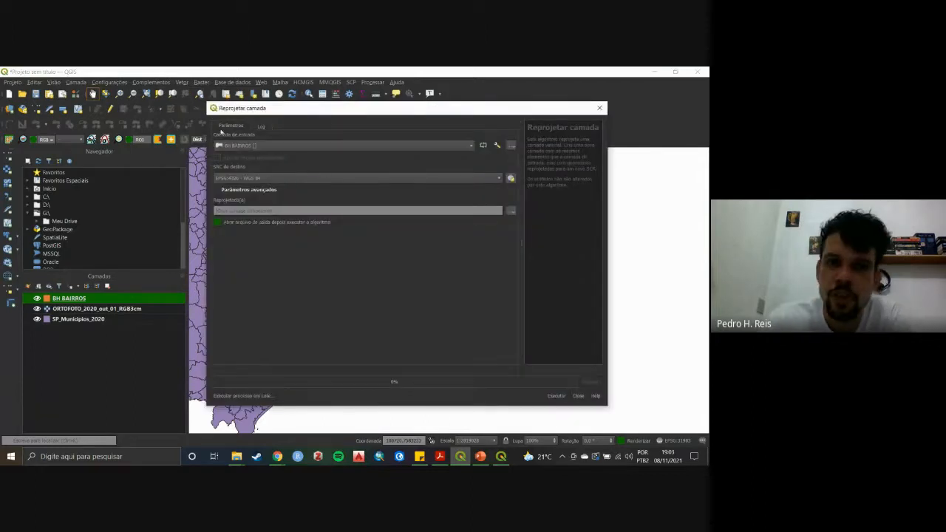
left_click(268, 145)
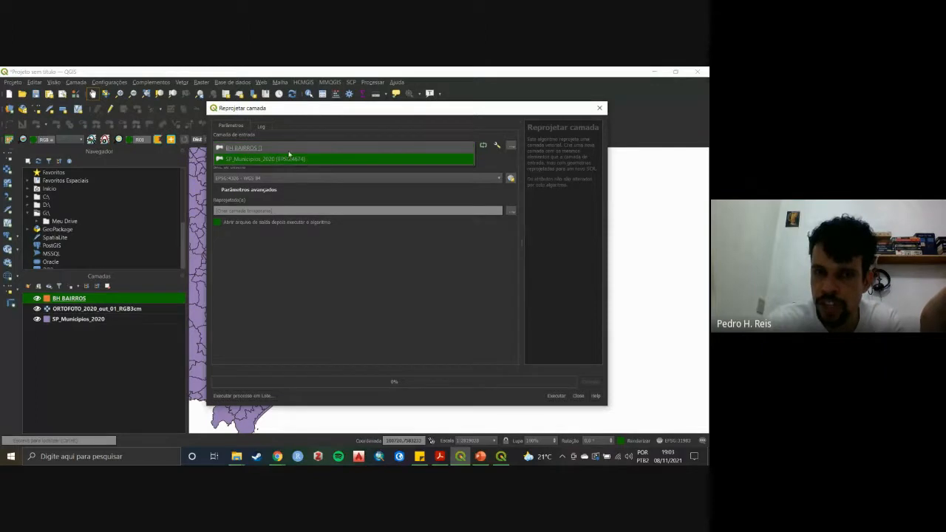
left_click(272, 149)
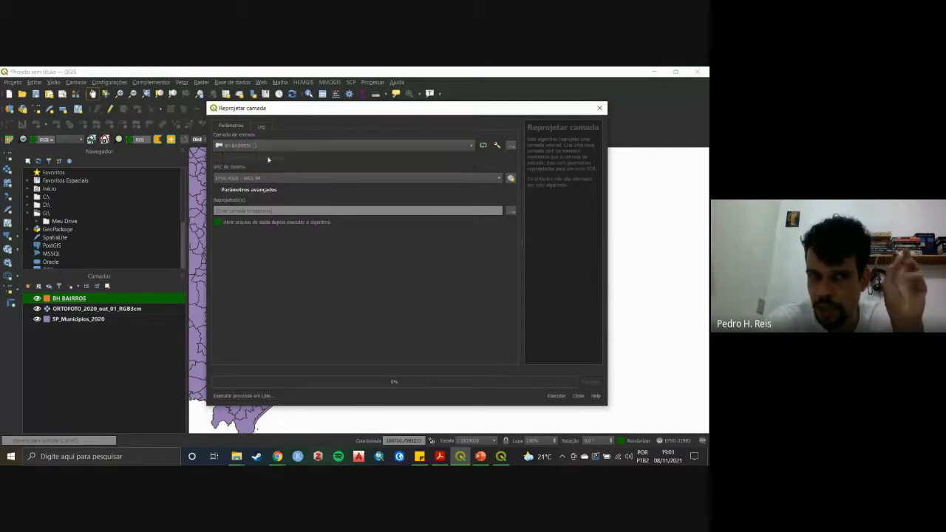
left_click(263, 179)
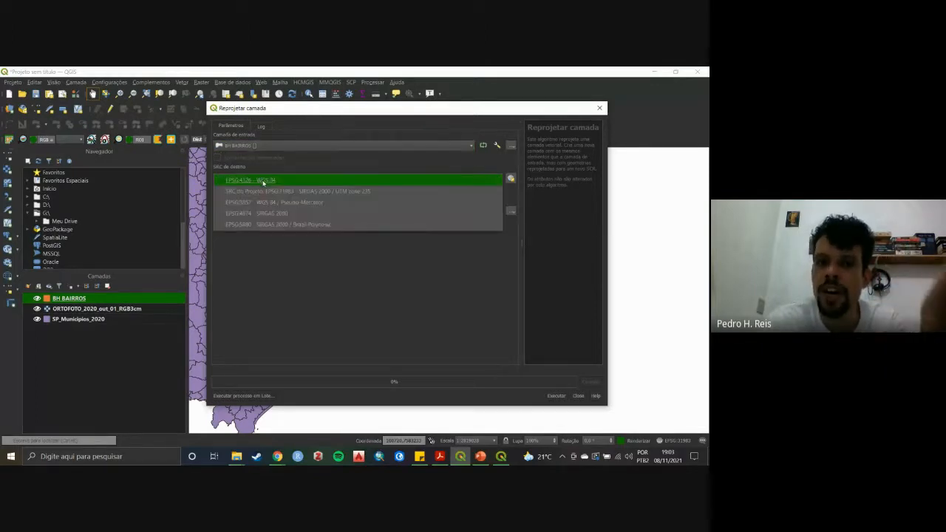
left_click(271, 192)
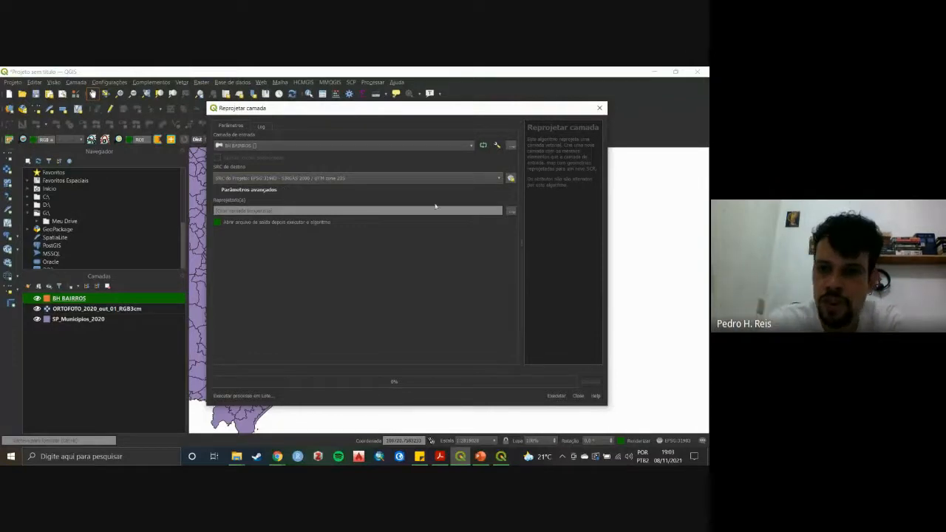
Save the reprojected output as the shapefile BH_repr_UTMSIRGAS2000 in the Aula-02 folder and run the reprojection.
left_click(510, 212)
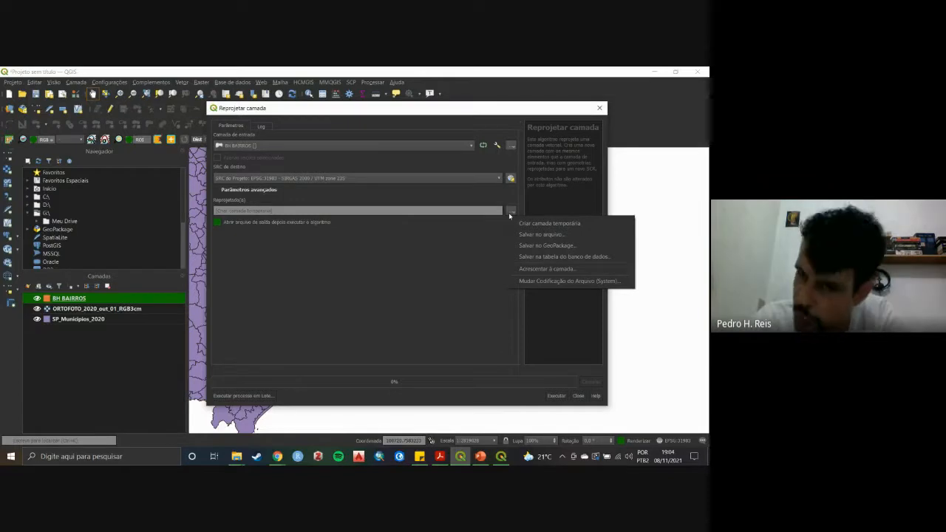
left_click(532, 235)
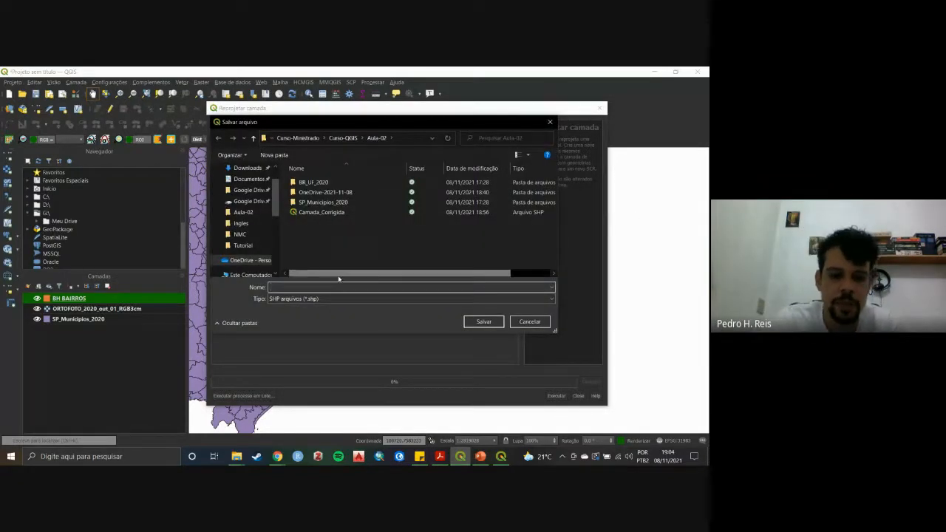
type("BH_mpr")
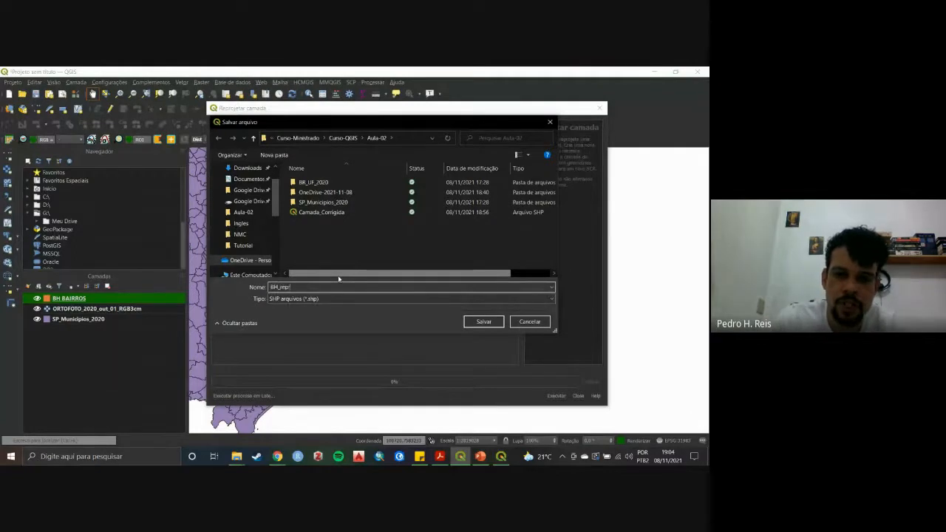
type("_SI")
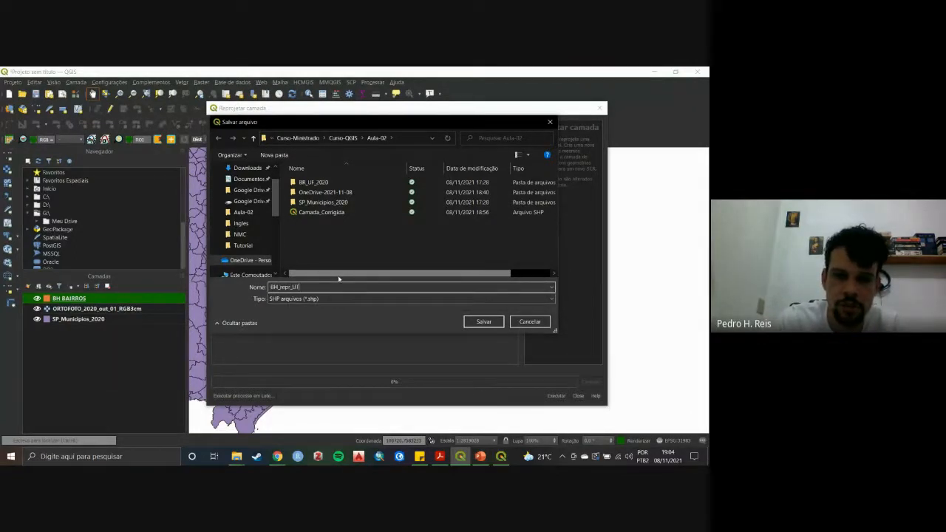
type("RGAS2000")
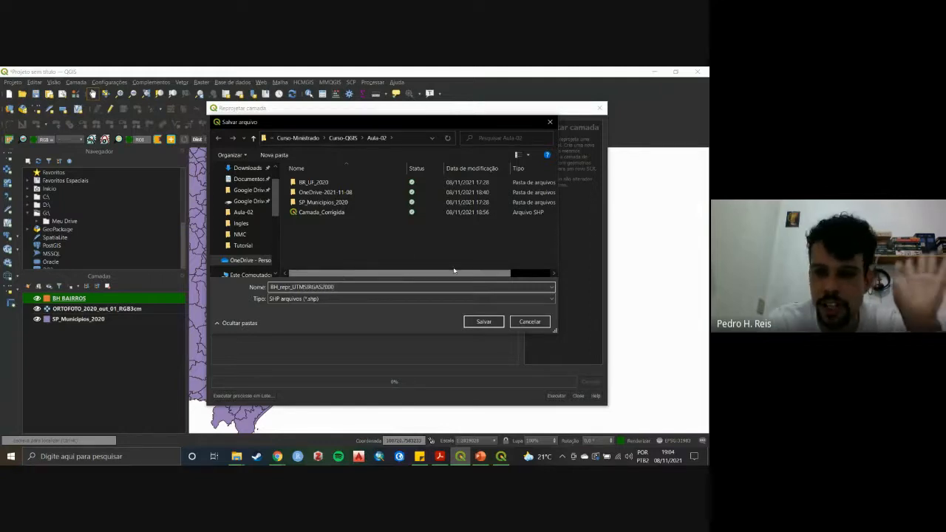
left_click(484, 322)
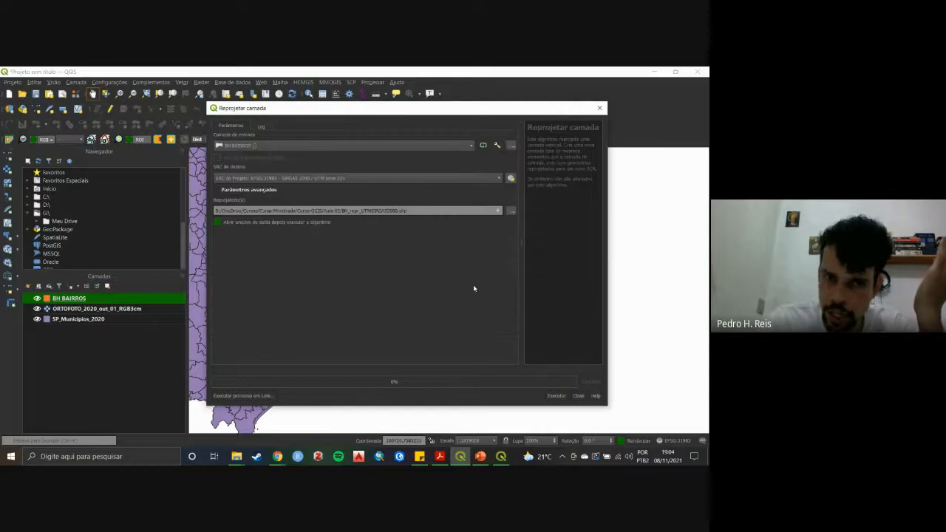
left_click(556, 397)
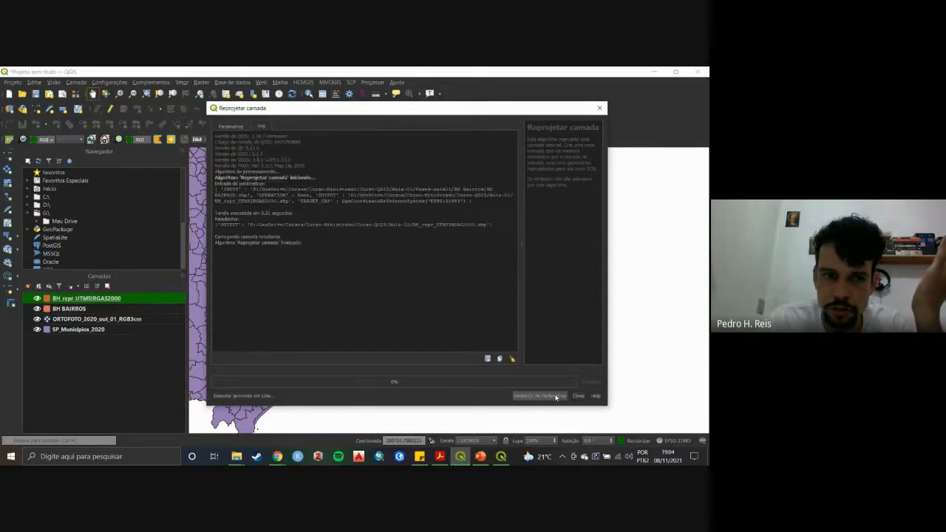
Hide BH BAIRROS and examine the CRS and distance unit in the properties of the BH_repr_UTMSIRGAS2000 layer.
left_click_drag(402, 259, 388, 348)
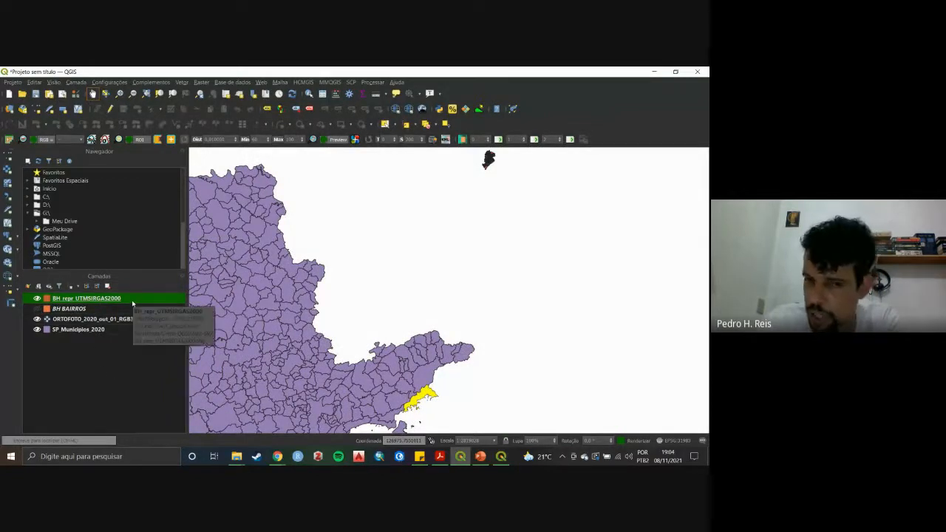
right_click(132, 302)
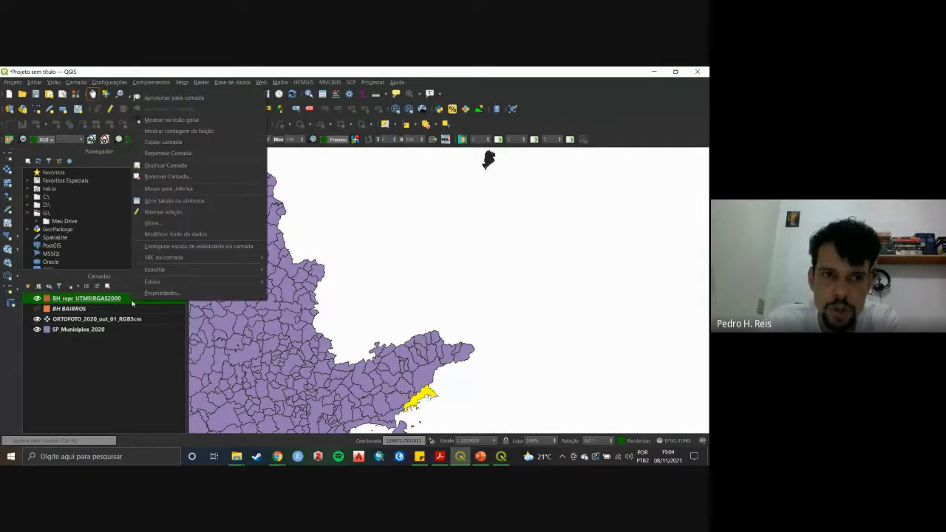
left_click(151, 295)
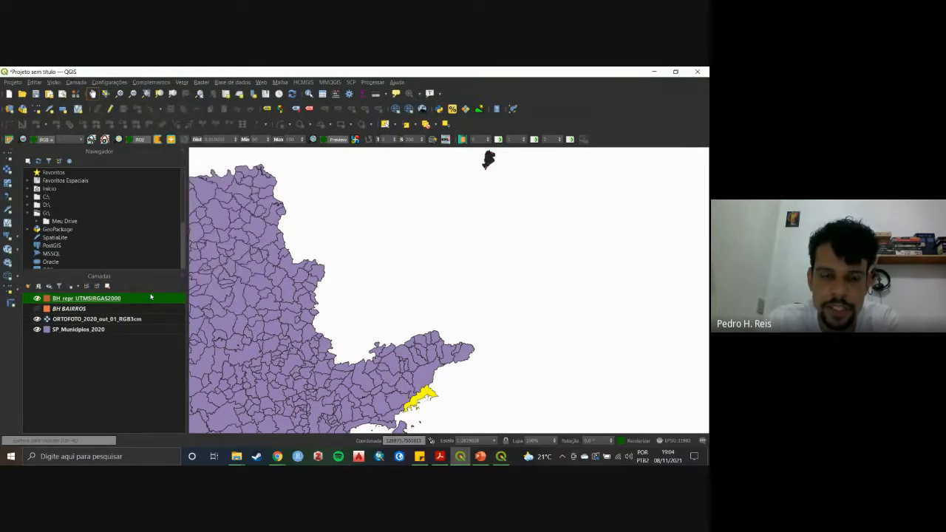
left_click(236, 160)
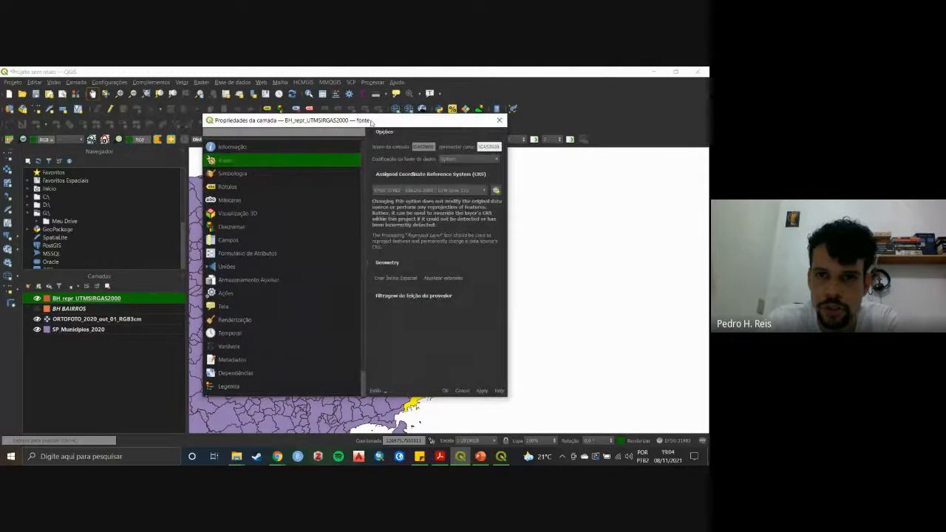
left_click_drag(371, 121, 273, 101)
left_click_drag(411, 377, 665, 410)
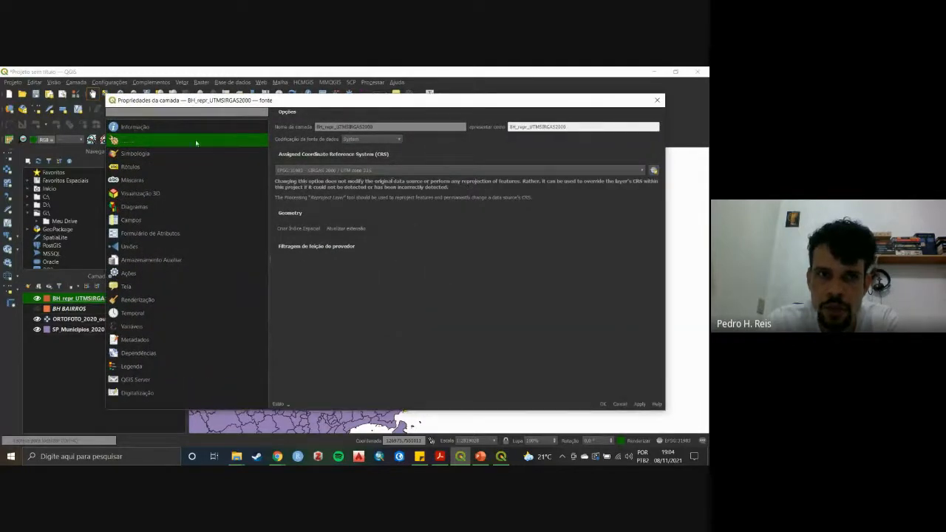
left_click(195, 126)
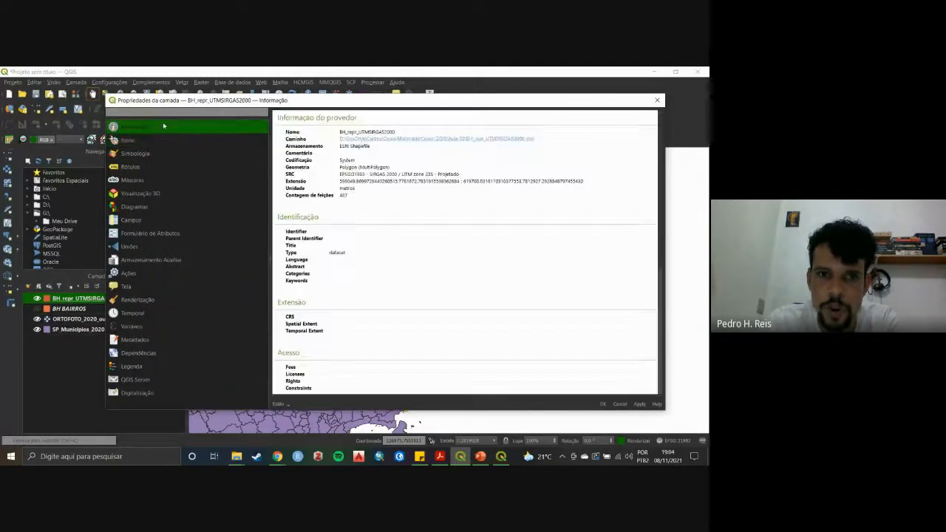
left_click(359, 192)
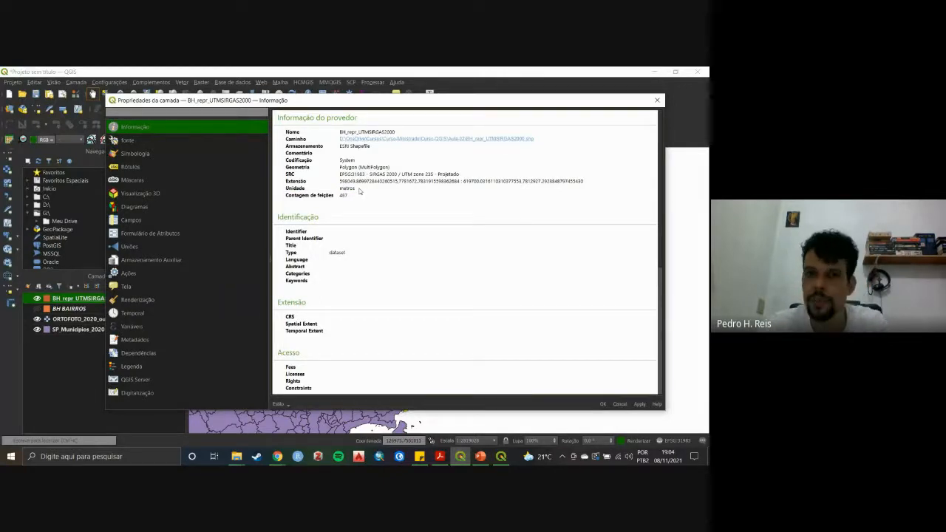
left_click_drag(359, 192, 341, 192)
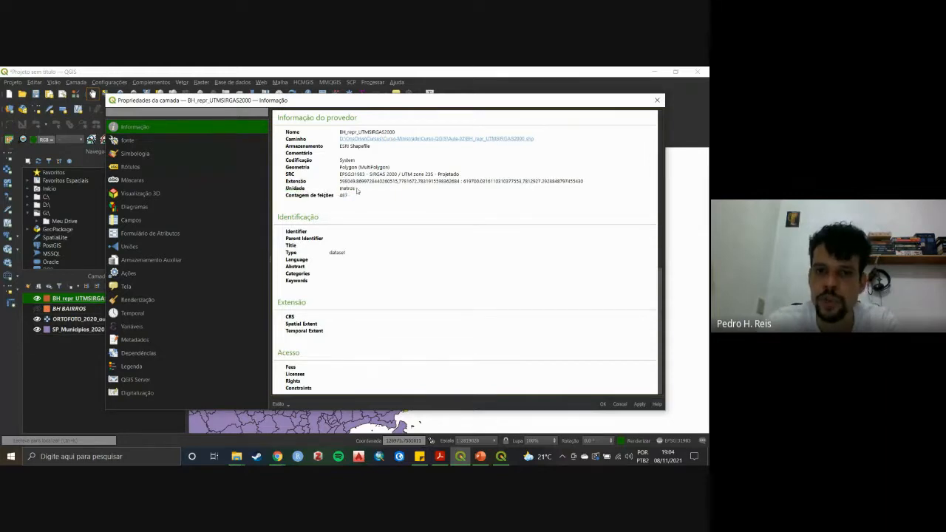
left_click_drag(357, 190, 313, 193)
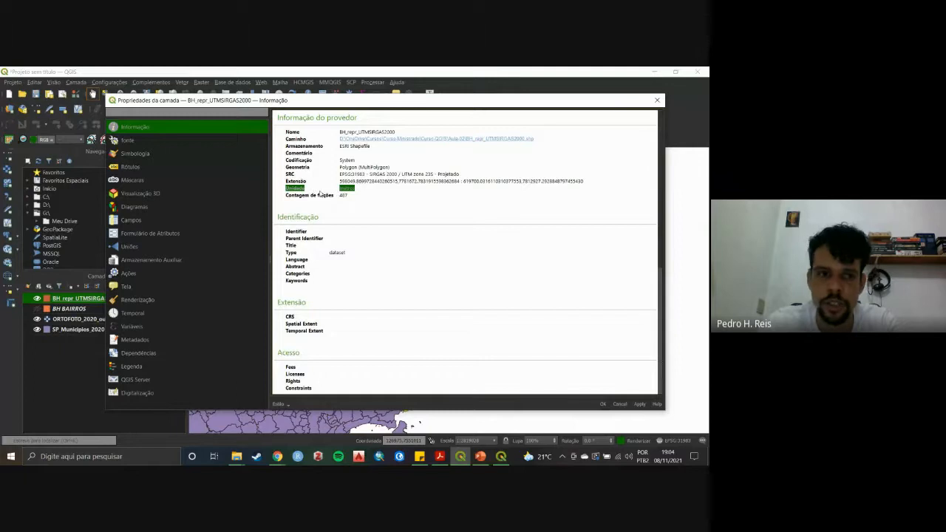
left_click(657, 101)
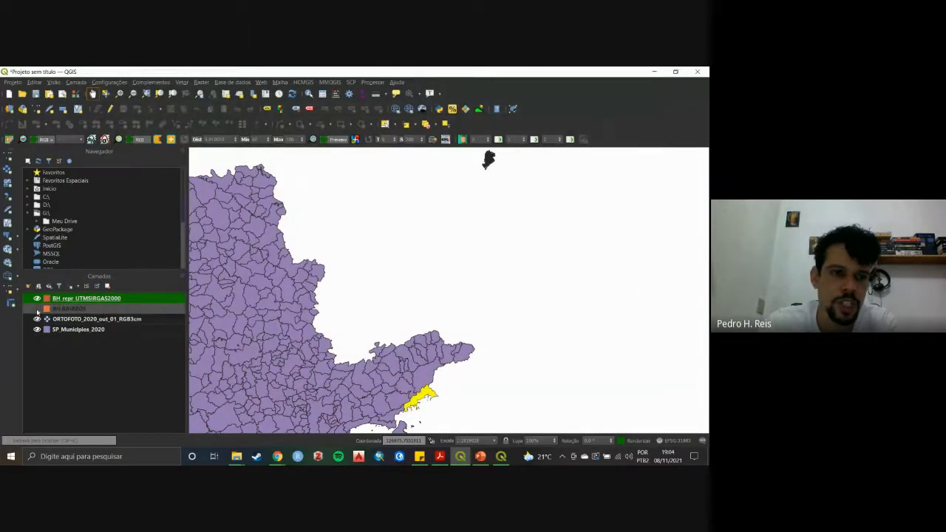
Display BH BAIRROS instead of the reprojected layer and examine the CRS and unit in its layer information.
right_click(83, 308)
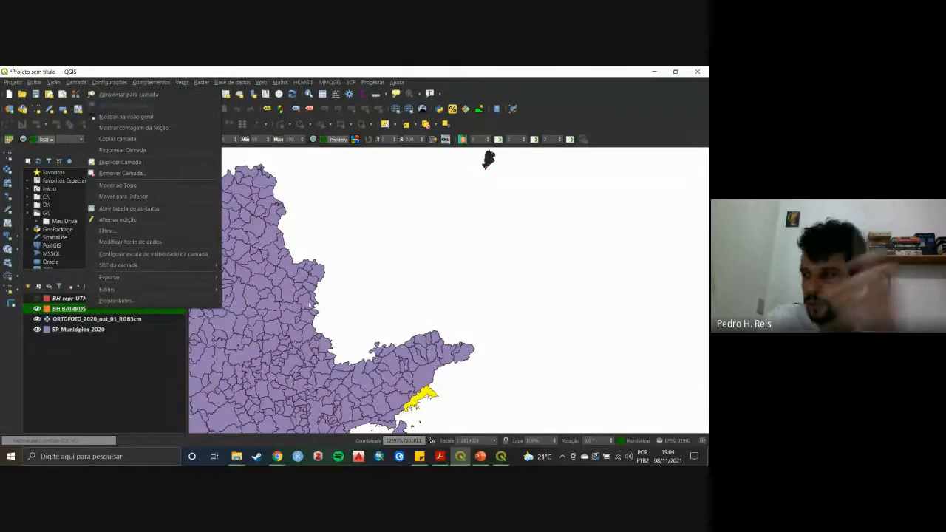
left_click(62, 311)
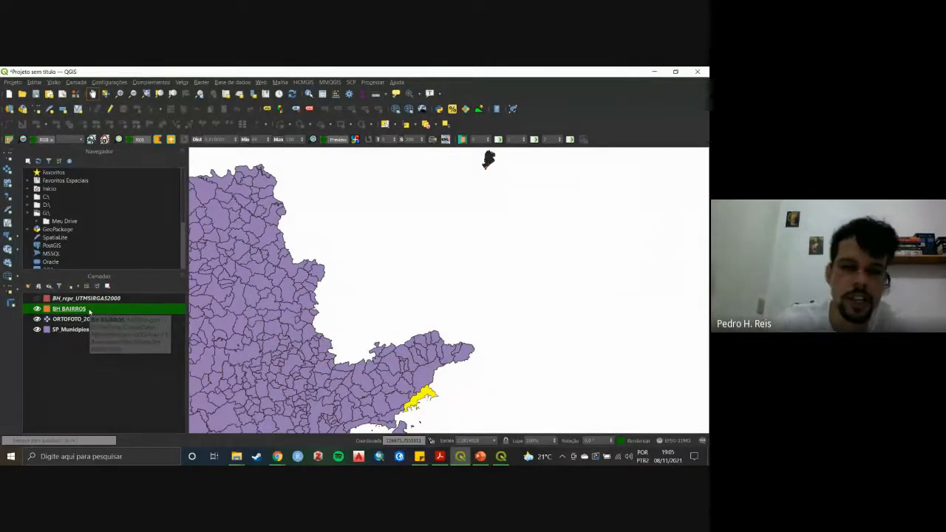
right_click(90, 311)
left_click(129, 304)
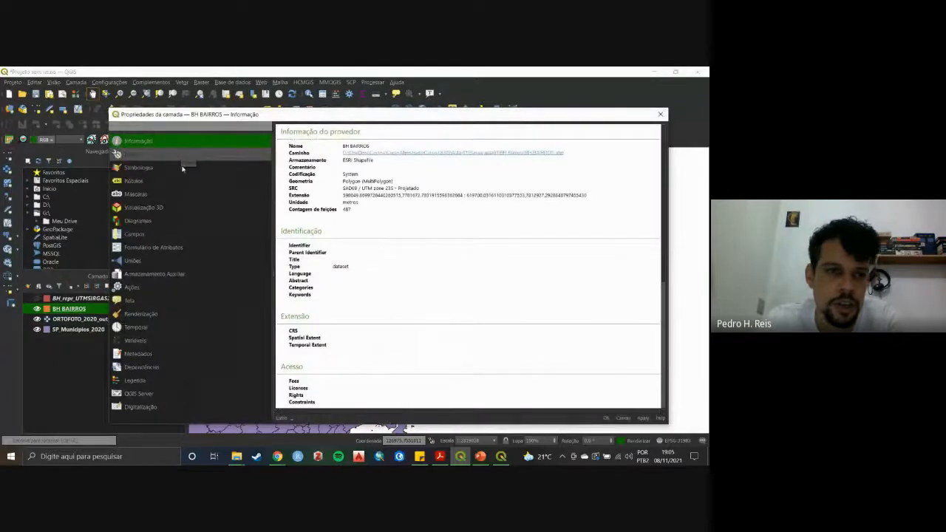
left_click(660, 115)
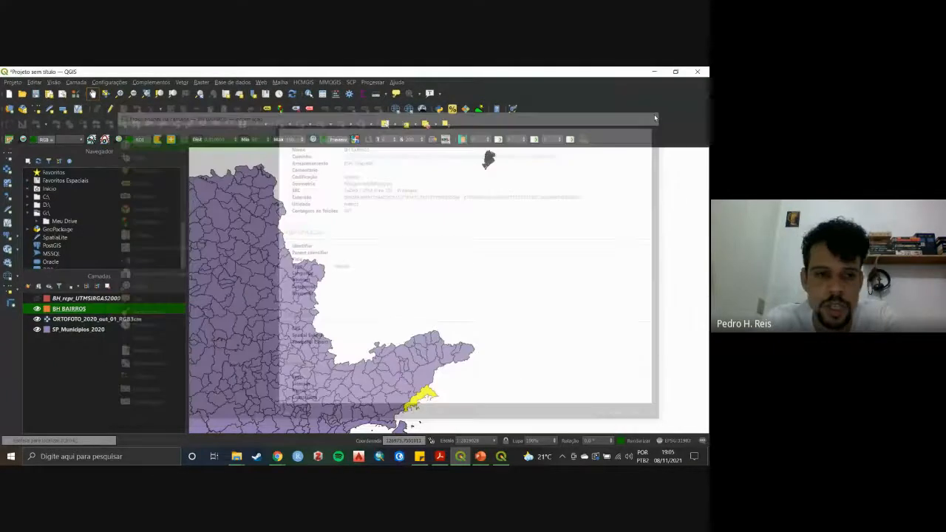
Examine the CRS, distance unit and feature count in the BH BAIRROS layer properties.
right_click(88, 309)
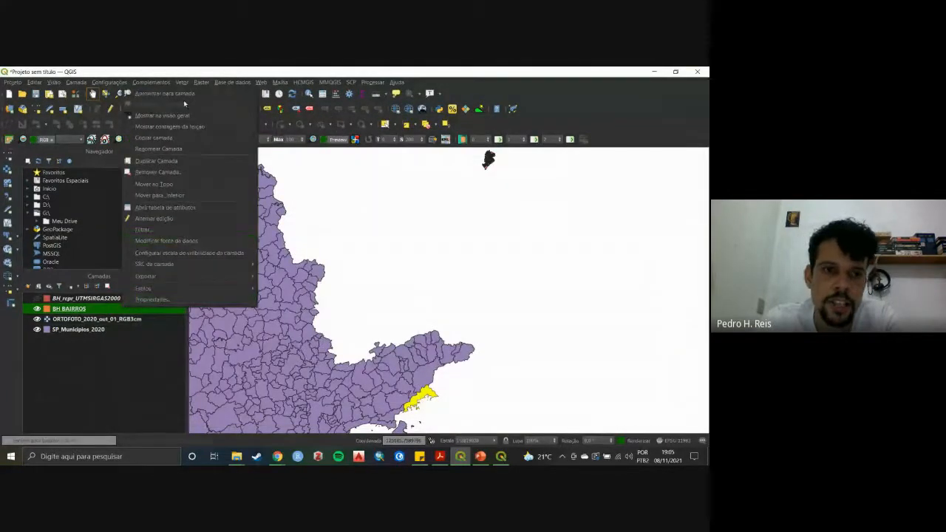
left_click(191, 300)
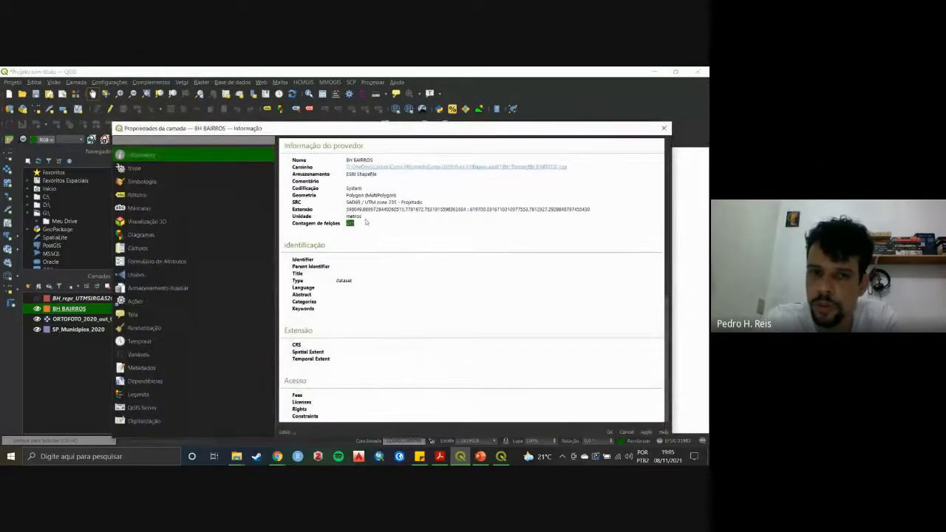
left_click(664, 129)
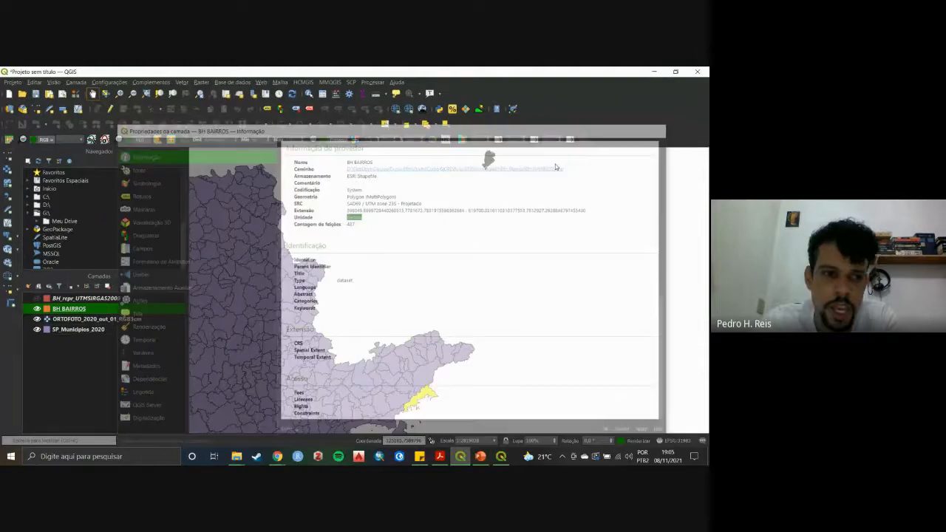
Remove BH BAIRROS from the project and display the BH_repr_UTMSIRGAS2000 layer.
left_click(108, 286)
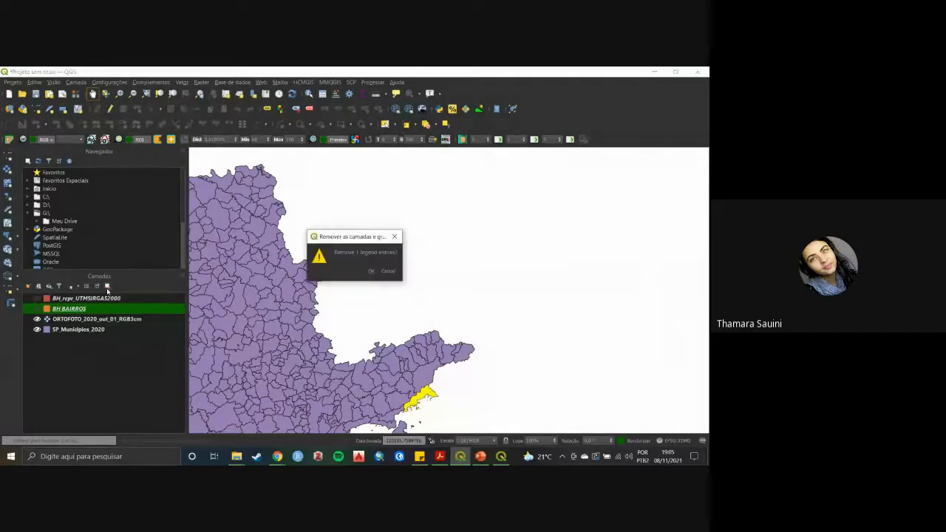
left_click(371, 270)
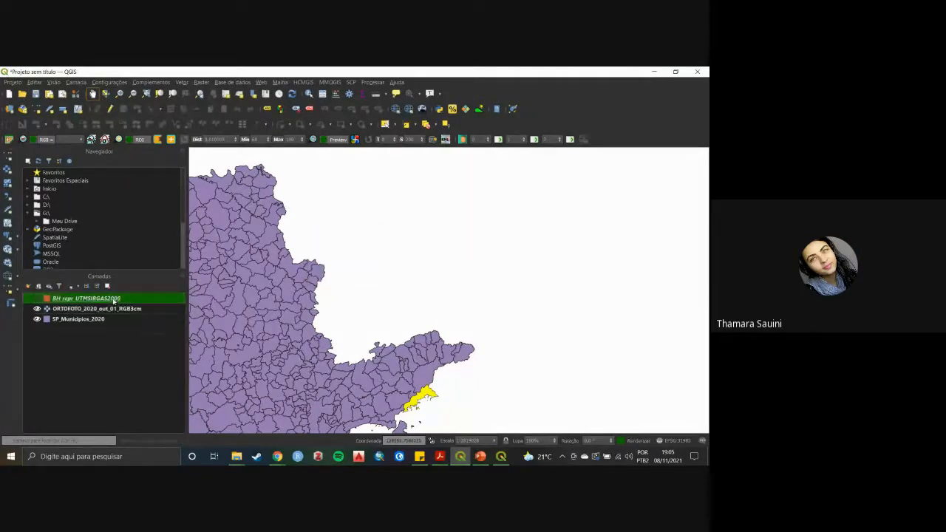
left_click_drag(303, 313, 383, 271)
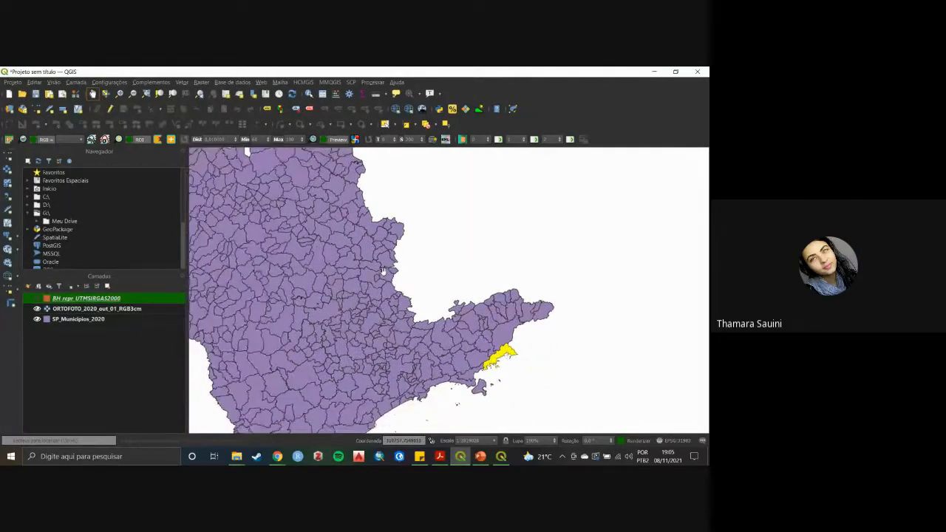
left_click(36, 299)
left_click_drag(316, 332, 411, 274)
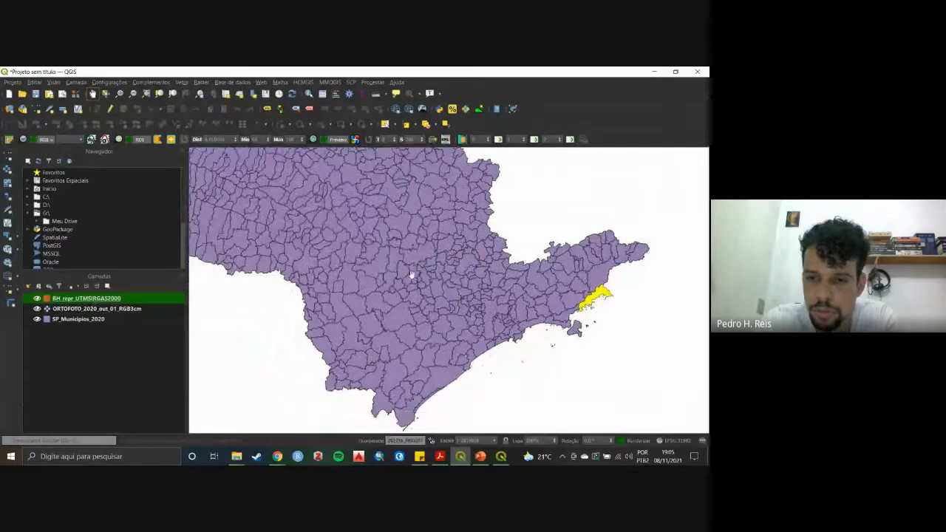
Compare the CRS and unit information in the properties of BH_repr_UTMSIRGAS2000 and SP_Municipios_2020.
right_click(122, 304)
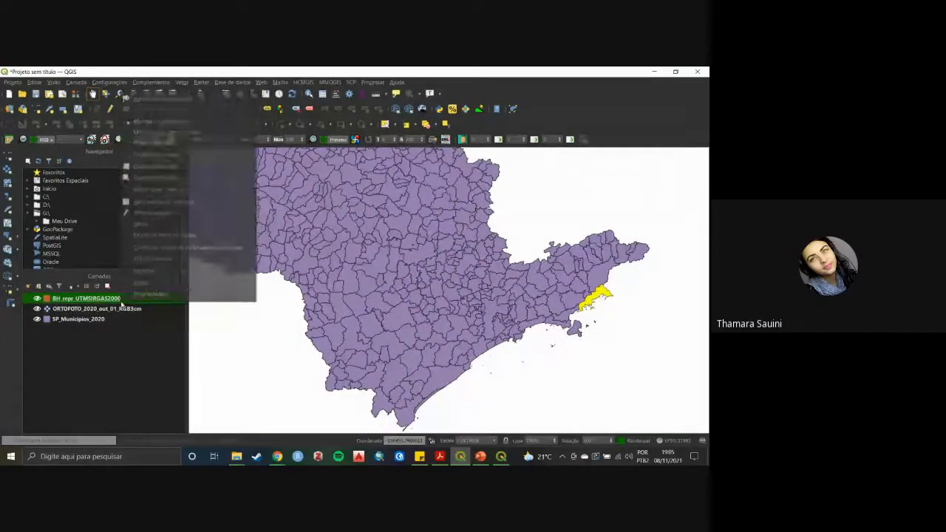
left_click(158, 300)
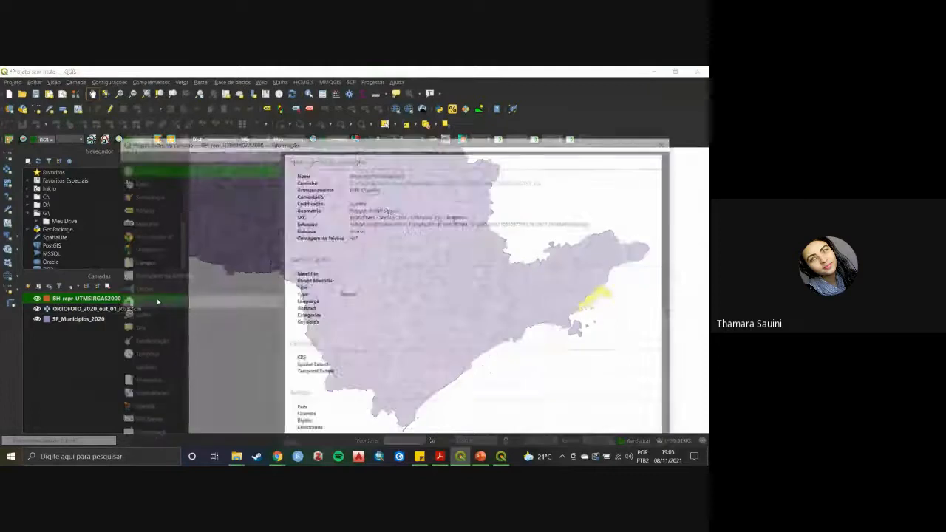
left_click(667, 144)
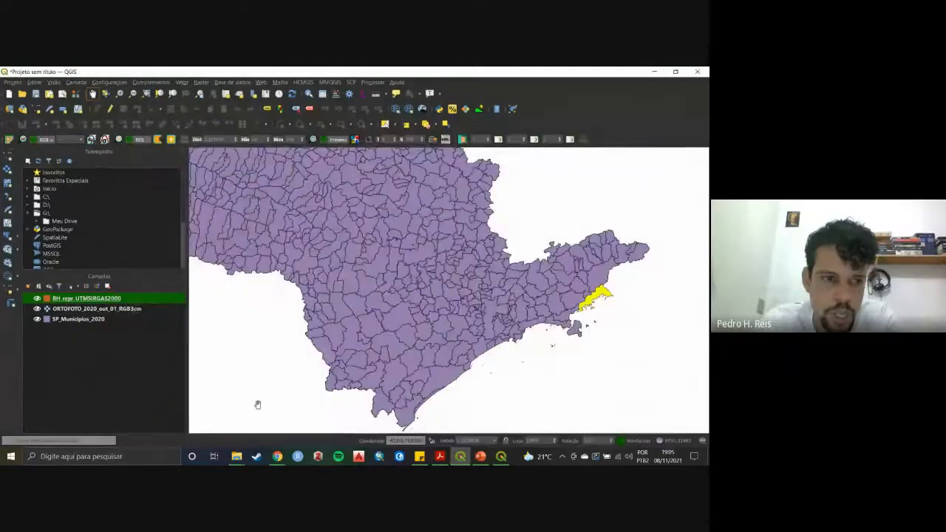
right_click(104, 318)
left_click(156, 315)
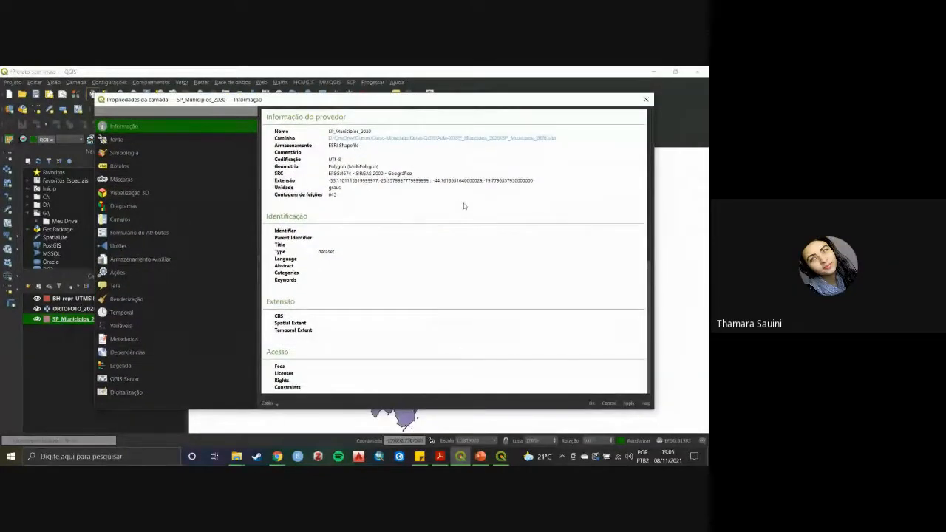
left_click(646, 99)
Switch to File Explorer to view the BH BAIRROS shapefile, close the second QGIS window and return to the project.
mouse_move(237, 457)
left_click(292, 414)
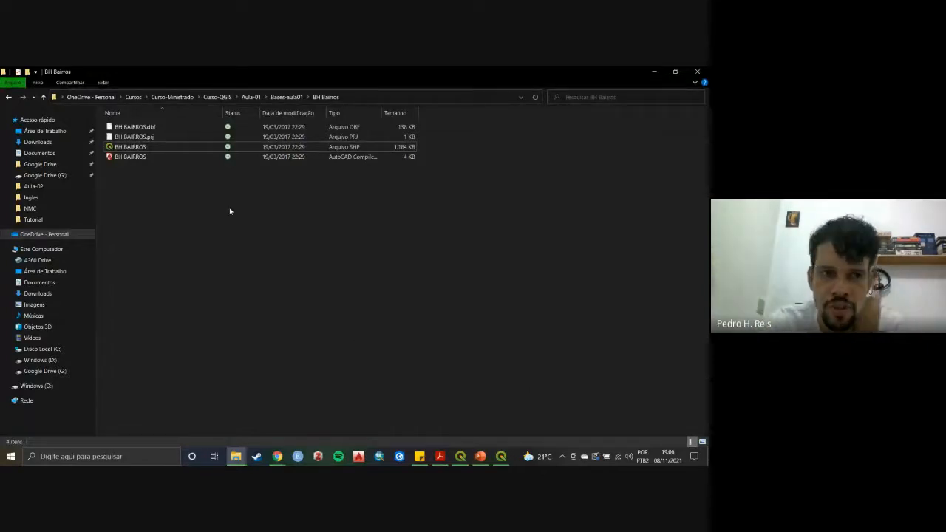
left_click(142, 148)
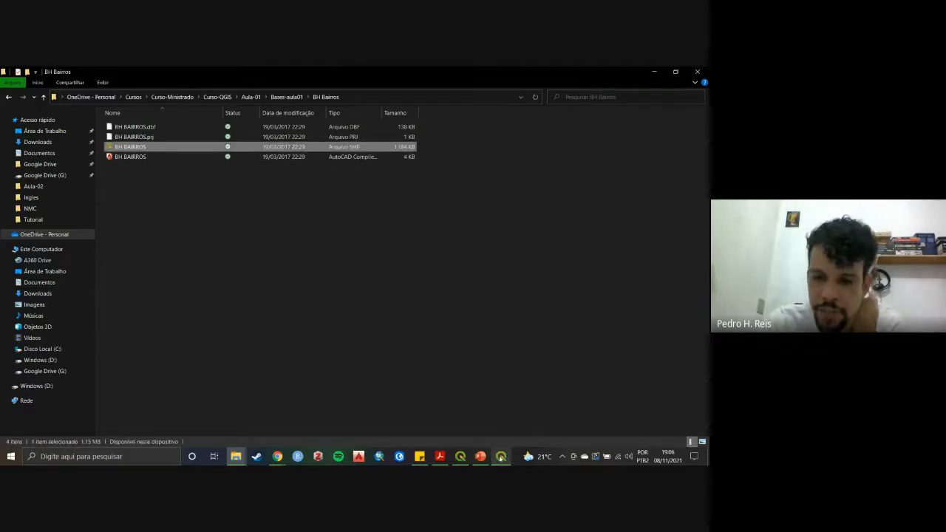
left_click(500, 457)
left_click(485, 92)
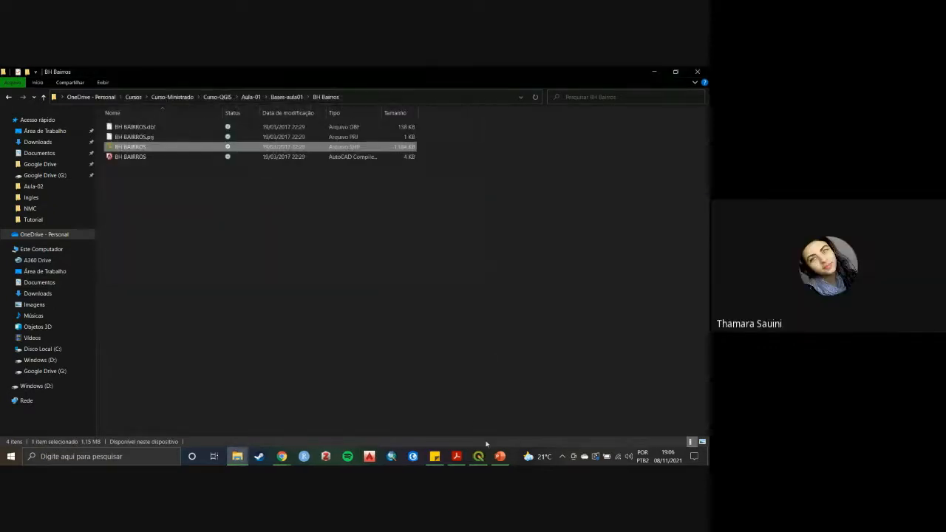
left_click(479, 456)
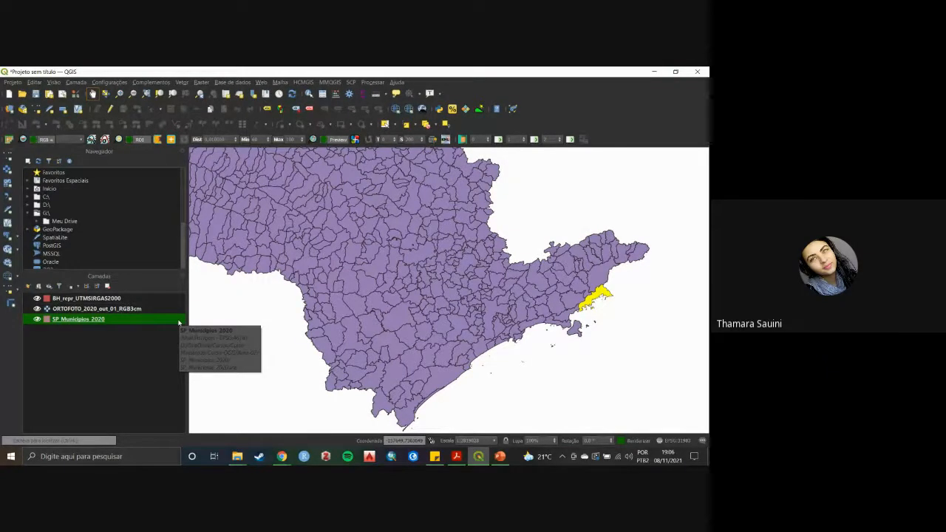
Examine the shapefile's component files (DBF, PRJ, SHP) in the SP_Municipios_2020 folder of Aula-02 in File Explorer, and return to QGIS.
mouse_move(250, 436)
left_click(188, 418)
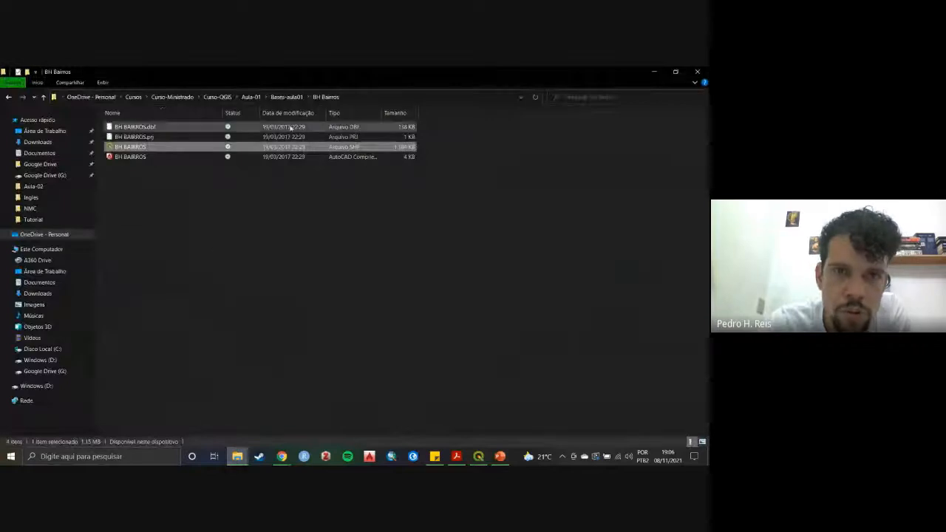
left_click(227, 99)
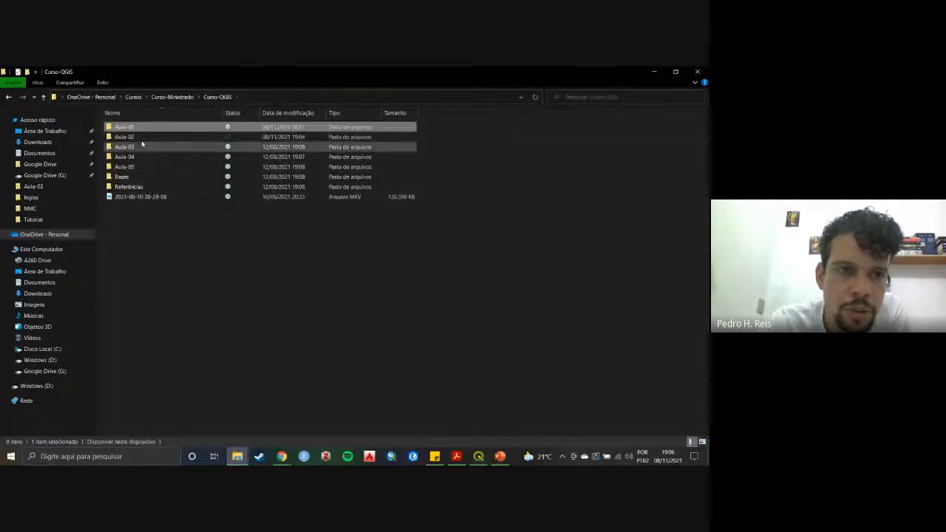
double_click(153, 151)
double_click(147, 146)
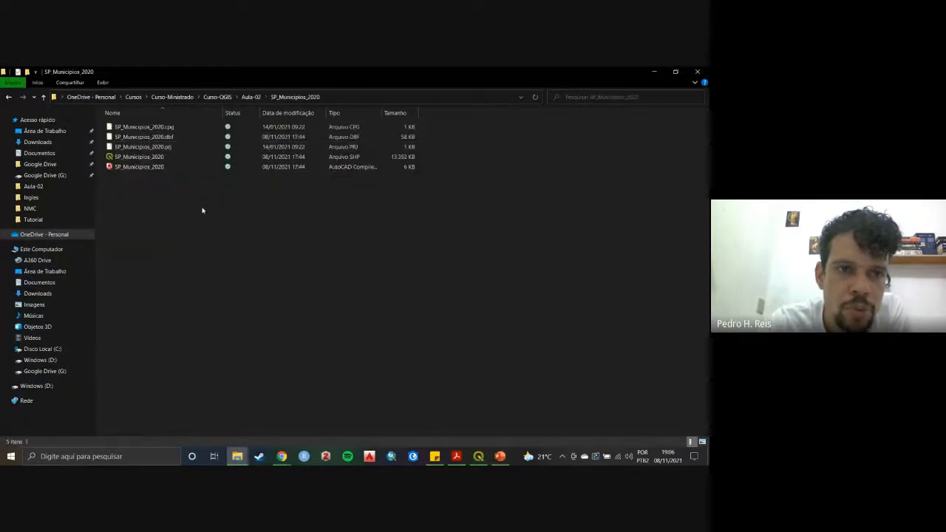
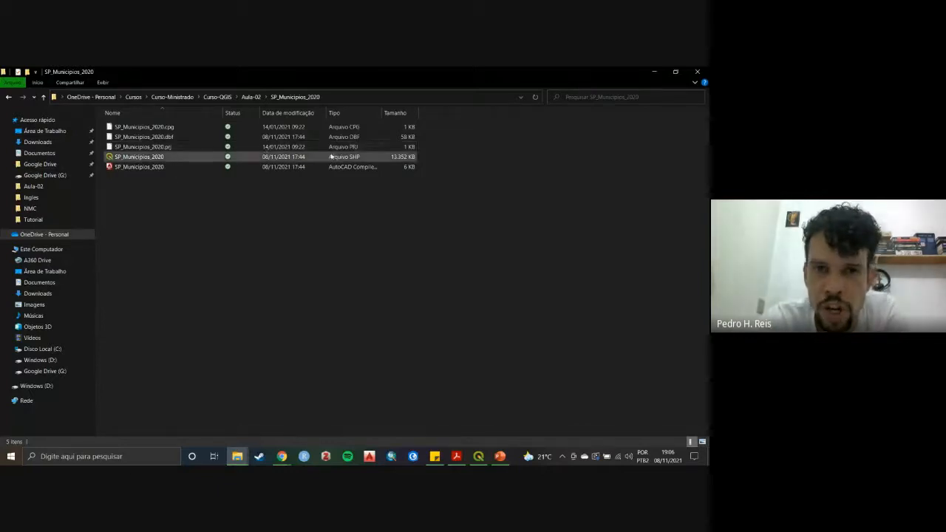
left_click(358, 141)
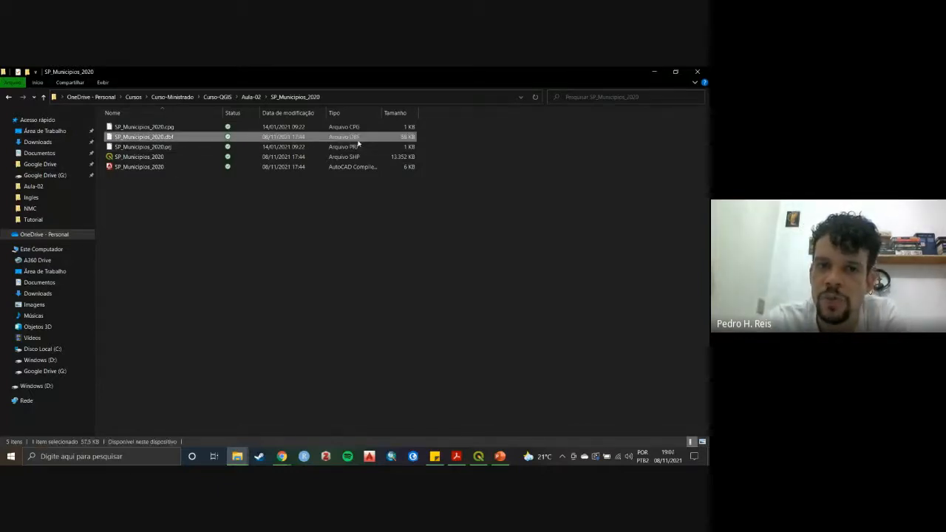
left_click(356, 150)
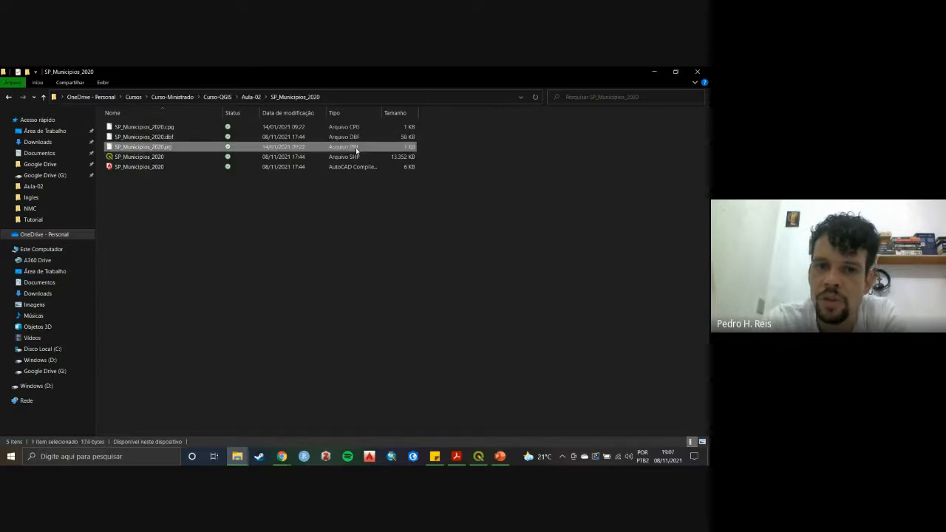
left_click(356, 157)
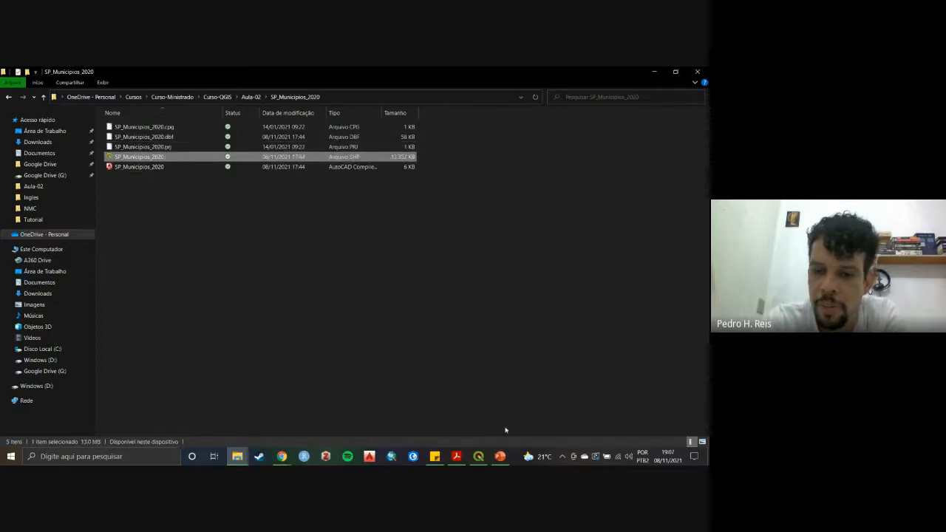
left_click(479, 457)
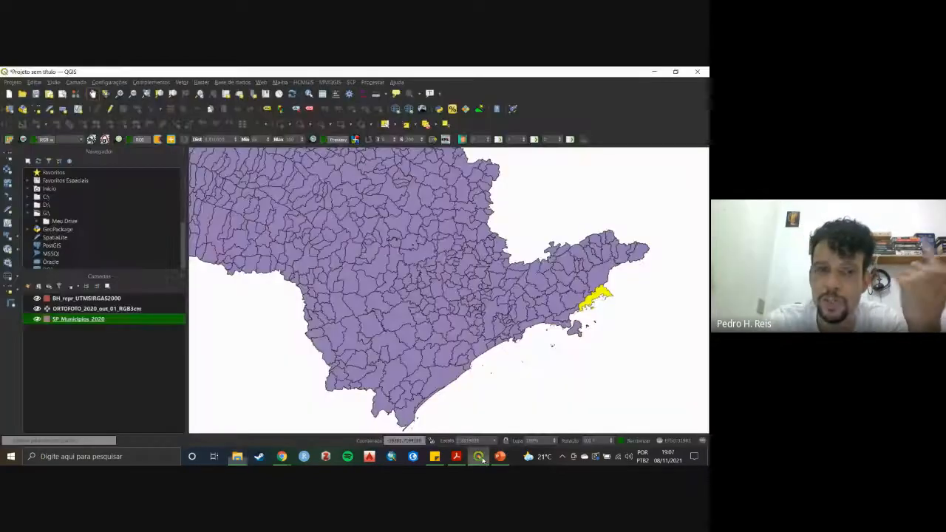
left_click_drag(353, 267, 376, 263)
left_click_drag(455, 292, 435, 288)
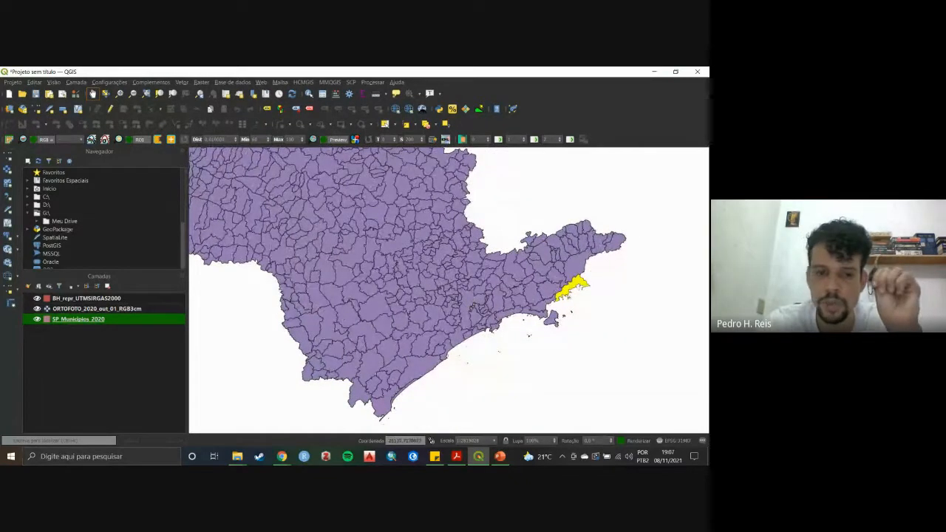
left_click_drag(395, 334, 378, 327)
left_click_drag(435, 316, 399, 316)
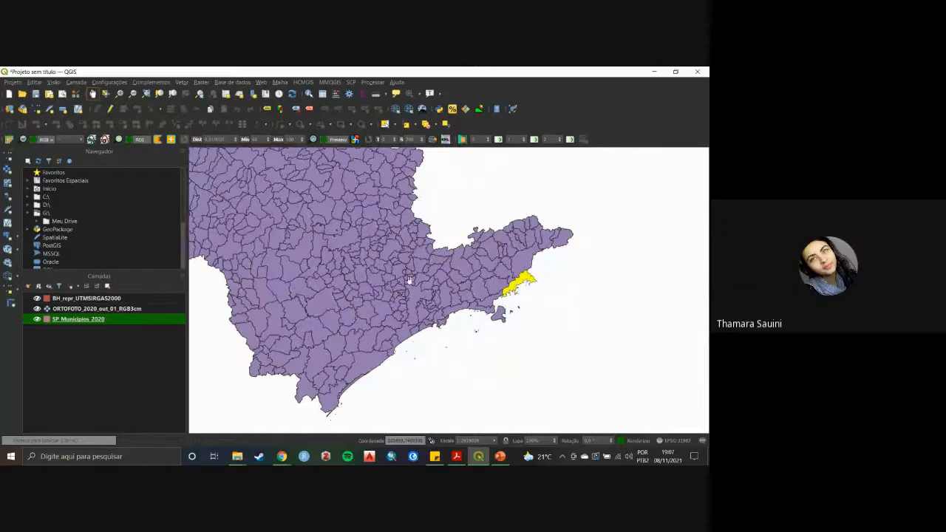
left_click_drag(409, 281, 365, 285)
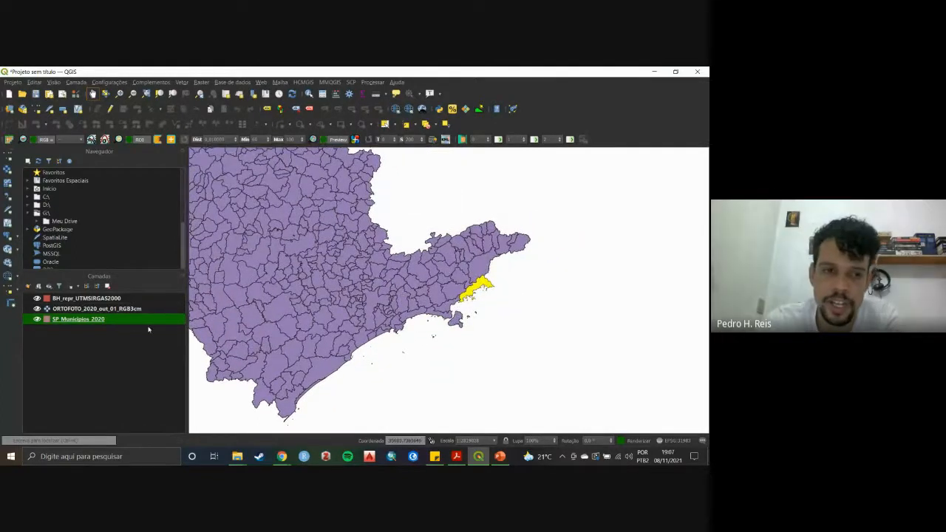
Examine the CRS and unit in the layer information of SP_Municipios_2020.
right_click(128, 319)
left_click(176, 320)
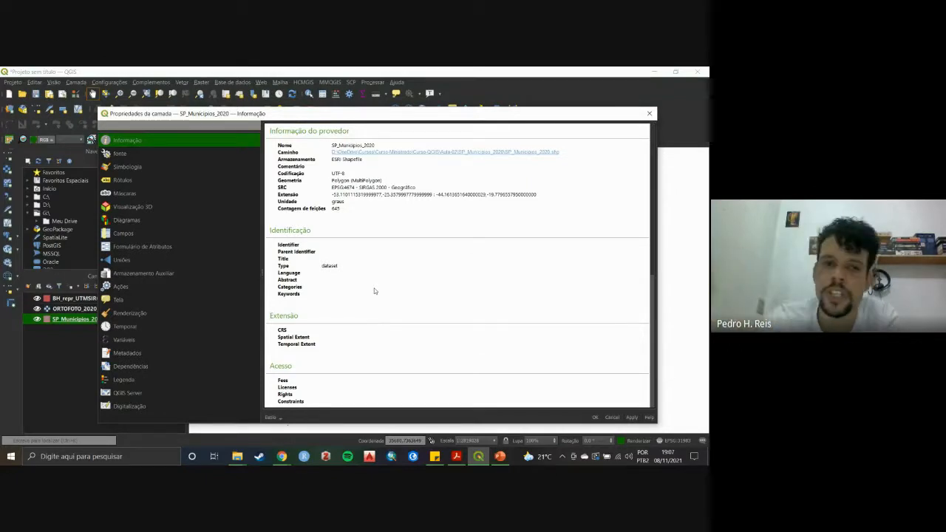
left_click(649, 113)
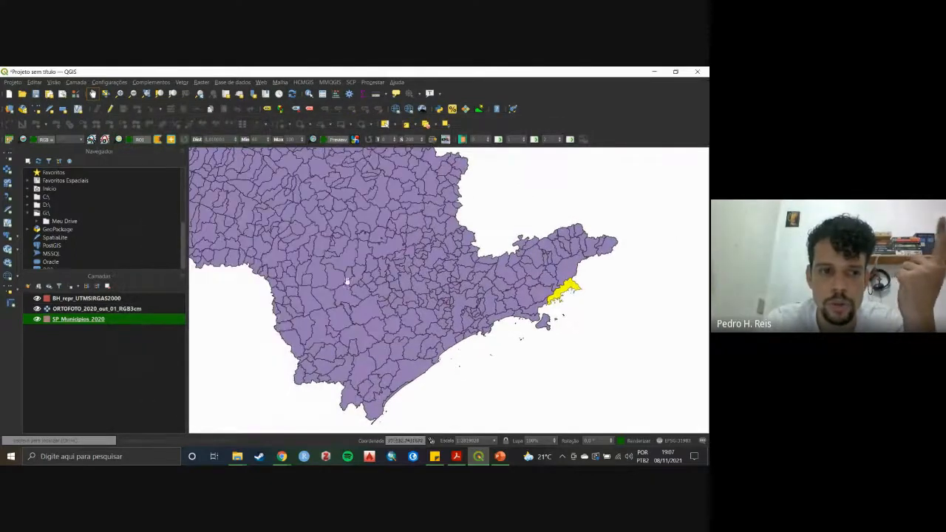
Remove the BH_repr_UTMSIRGAS2000 layer from the project.
left_click(95, 298)
left_click(108, 286)
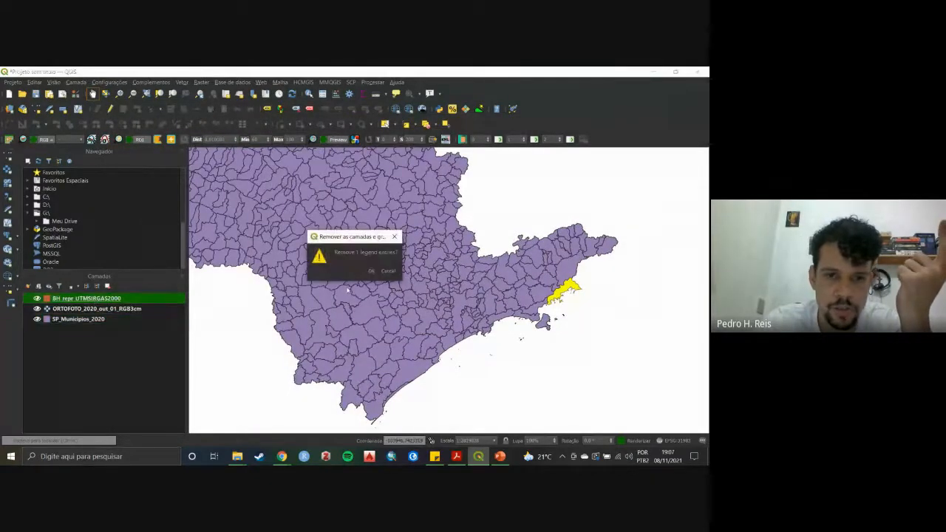
left_click(372, 274)
Load the BR_UF_2020 shapefile from the BR_UF_2020 folder of Aula-02 into the QGIS project.
mouse_move(237, 456)
left_click(195, 395)
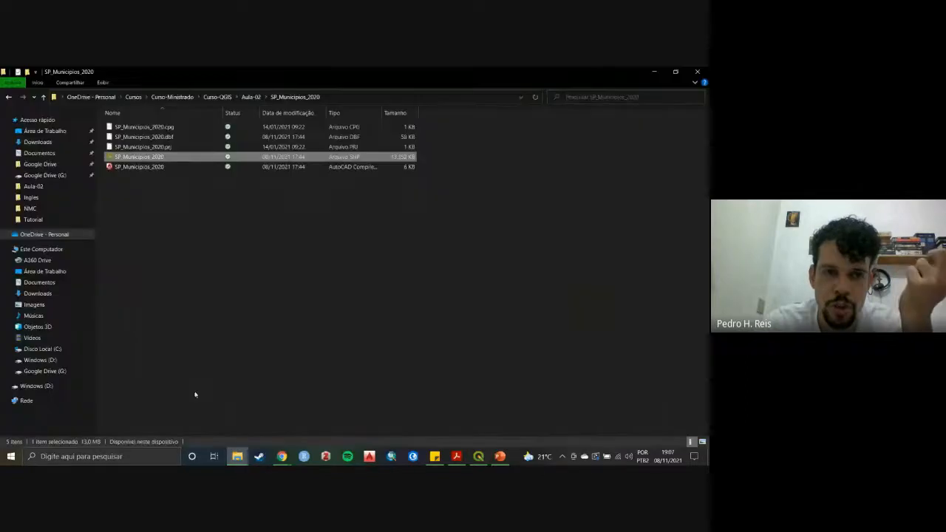
left_click(252, 97)
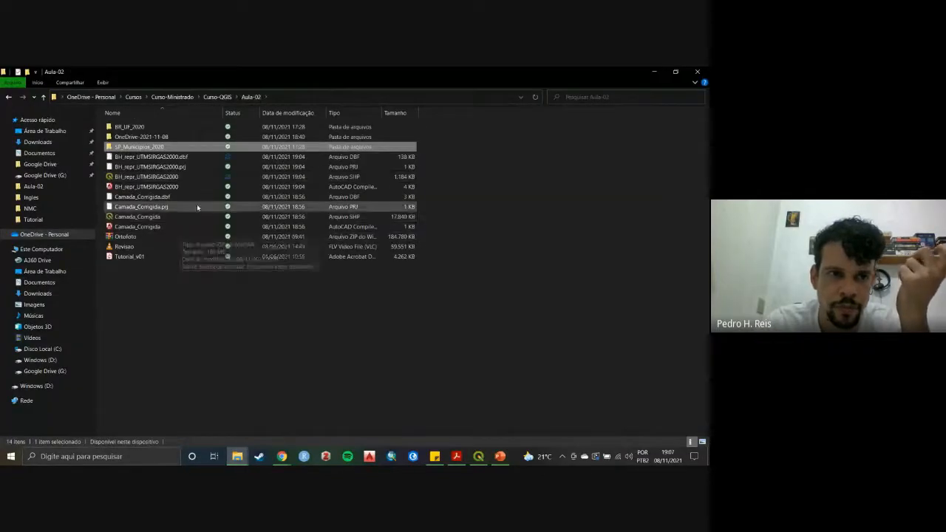
double_click(150, 126)
left_click_drag(129, 157, 234, 345)
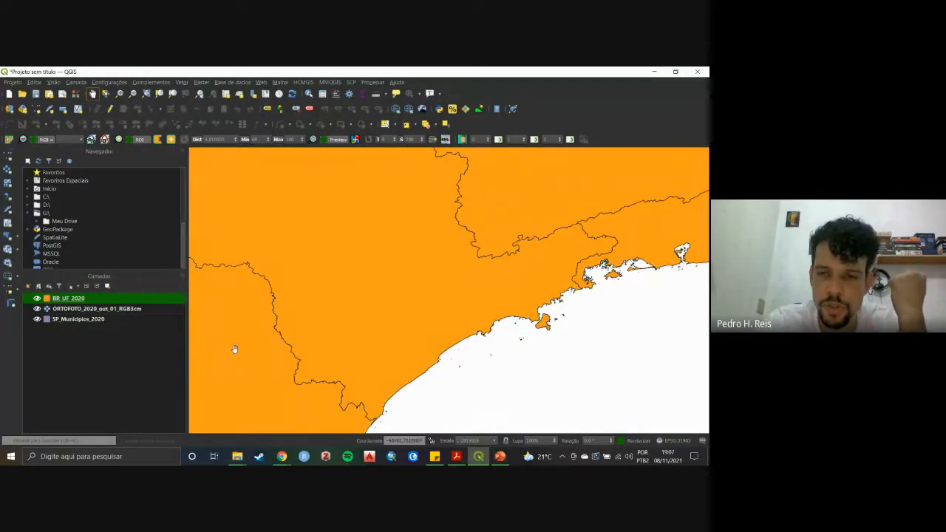
Hide the BR_UF_2020 and ORTOFOTO_2020_out_01_RGB3cm layers and make SP_Municipios_2020 the active layer.
left_click(124, 319)
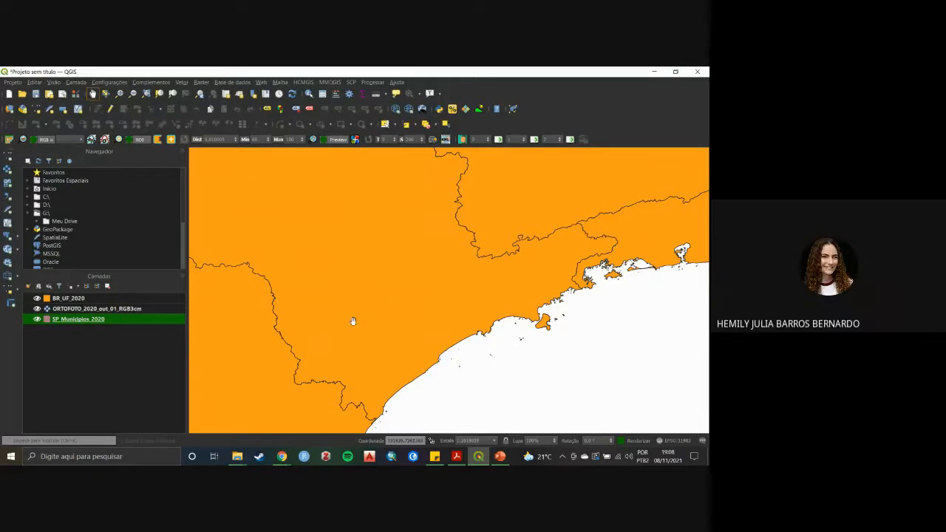
left_click_drag(353, 321, 272, 316)
left_click(37, 298)
left_click(37, 309)
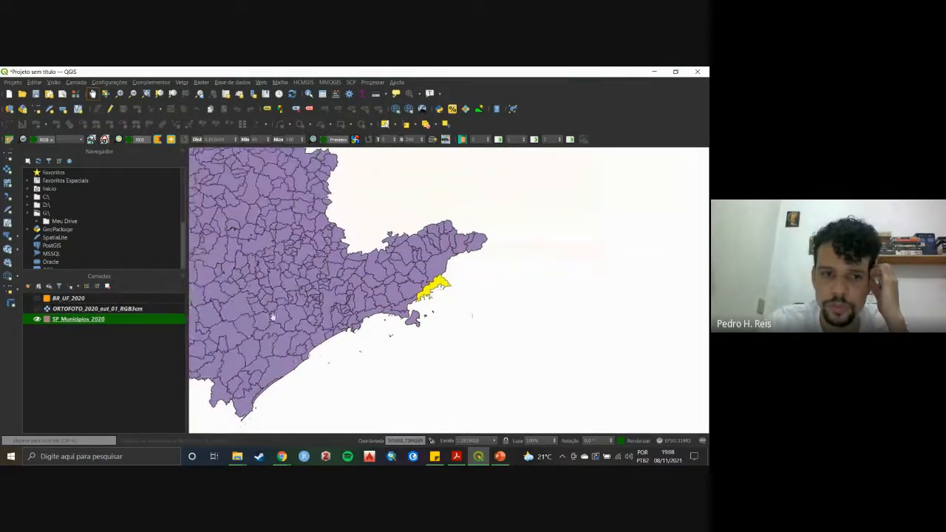
left_click(143, 298)
left_click(141, 319)
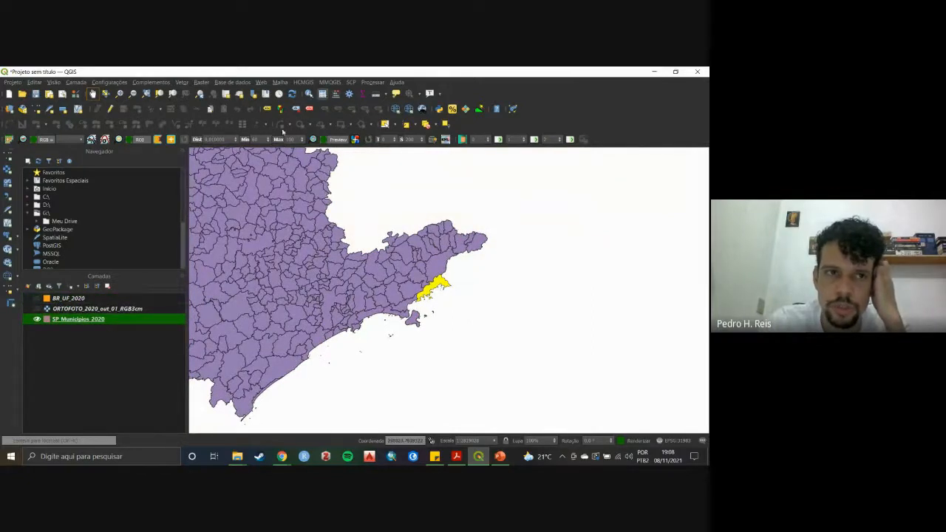
Clear the selection of the highlighted coastal municipality in the SP_Municipios_2020 layer.
key("F6")
left_click(479, 90)
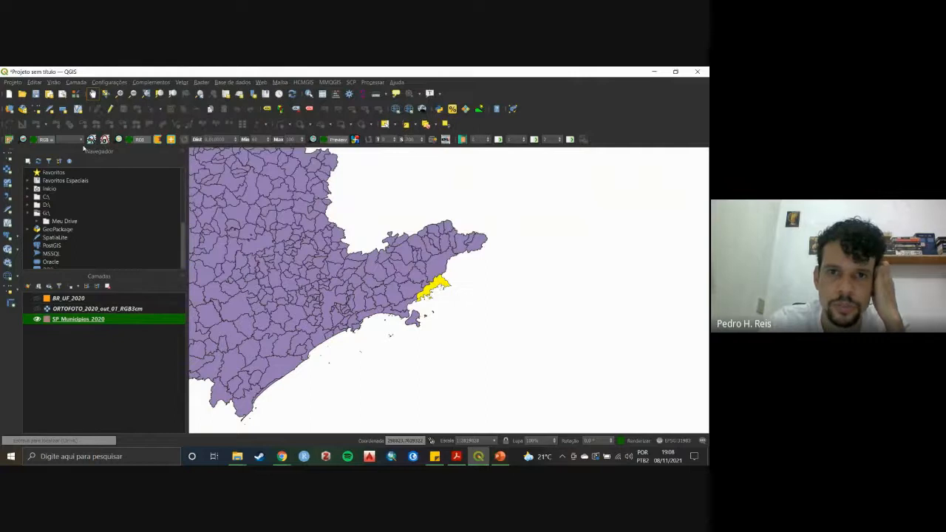
left_click(394, 125)
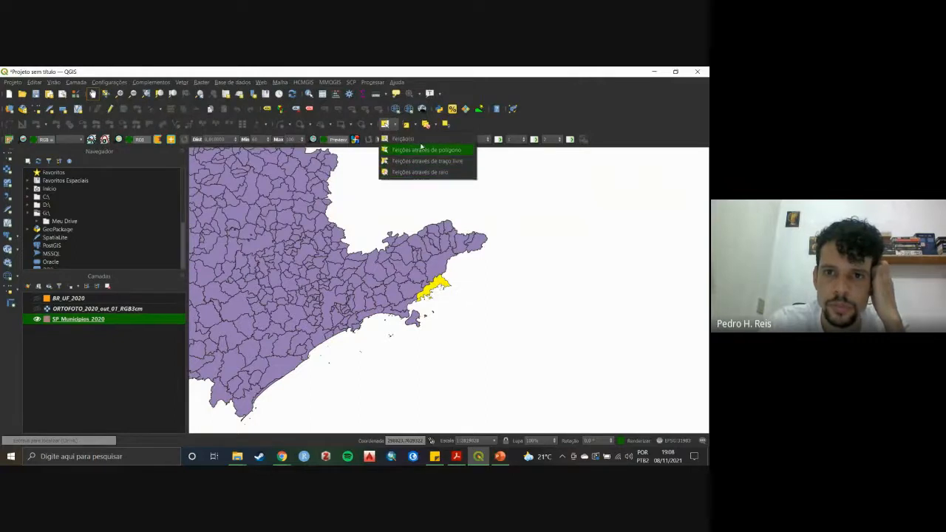
left_click(419, 128)
left_click(447, 140)
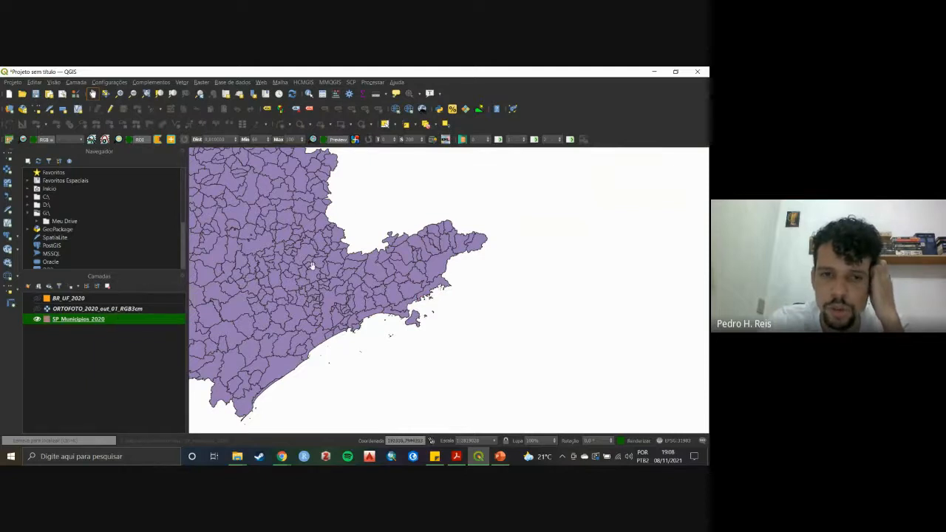
left_click_drag(246, 210, 453, 213)
left_click_drag(601, 275, 458, 266)
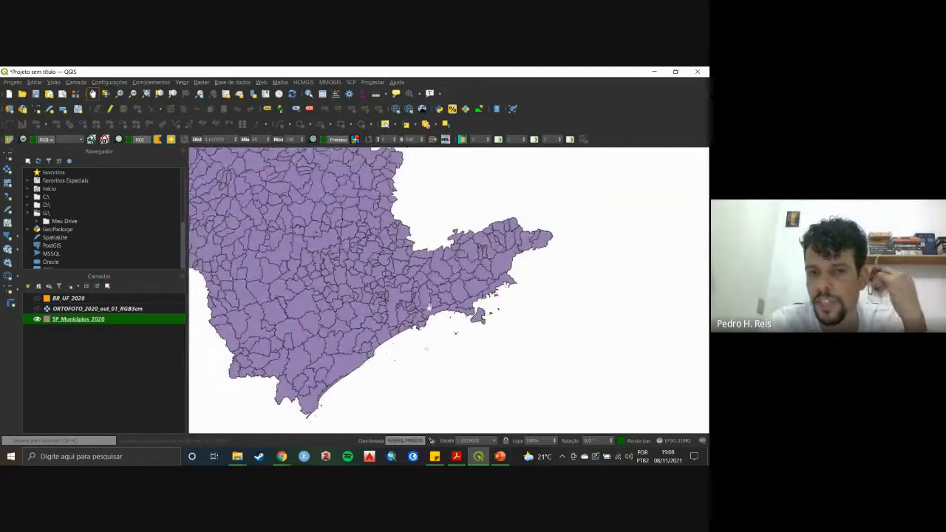
left_click_drag(466, 319, 433, 321)
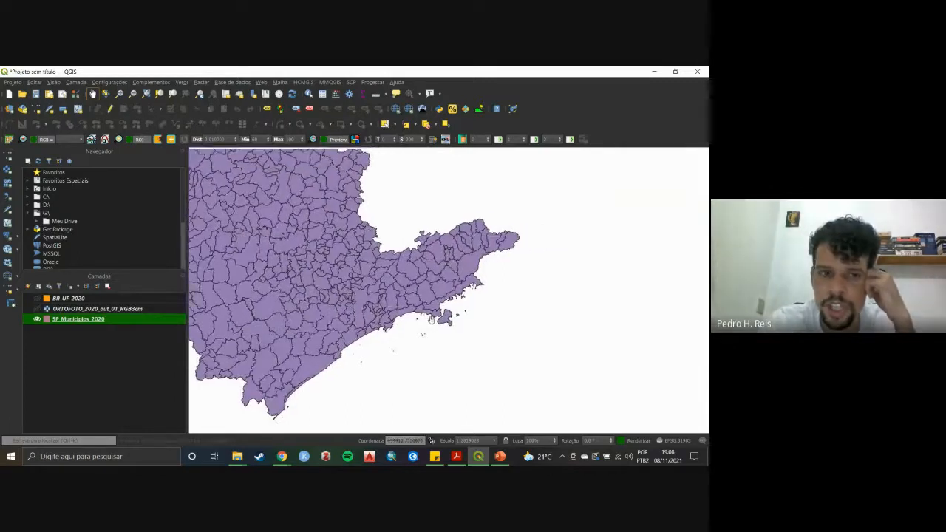
left_click_drag(369, 319, 406, 330)
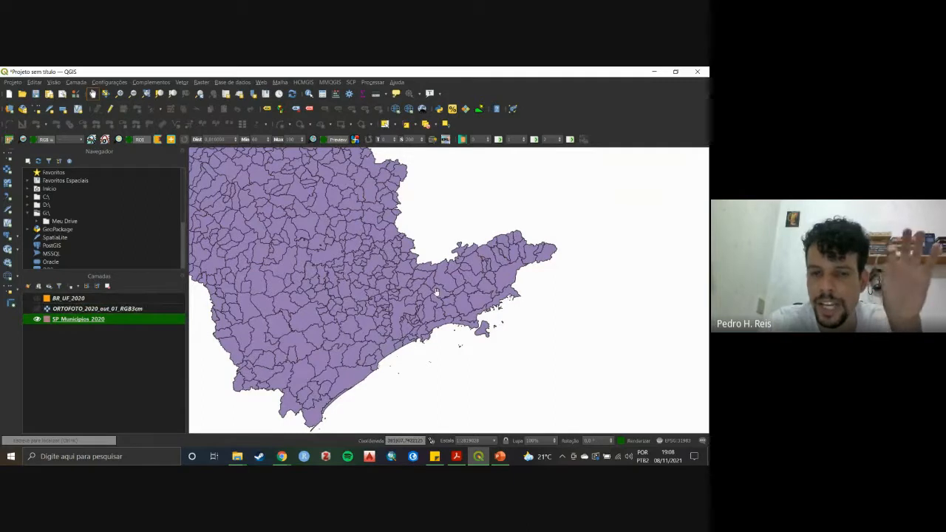
Turn on the visibility of the BR_UF_2020 state layer.
left_click(94, 311)
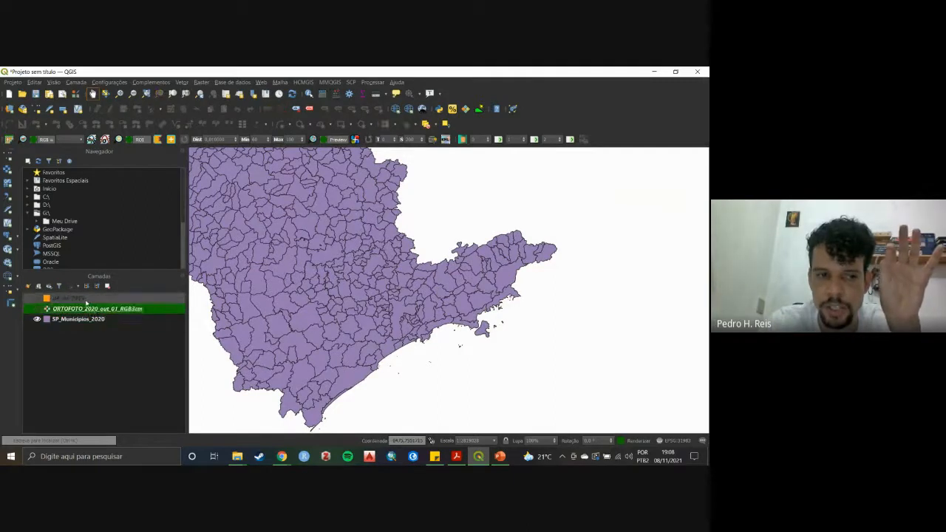
left_click(85, 301)
left_click(37, 299)
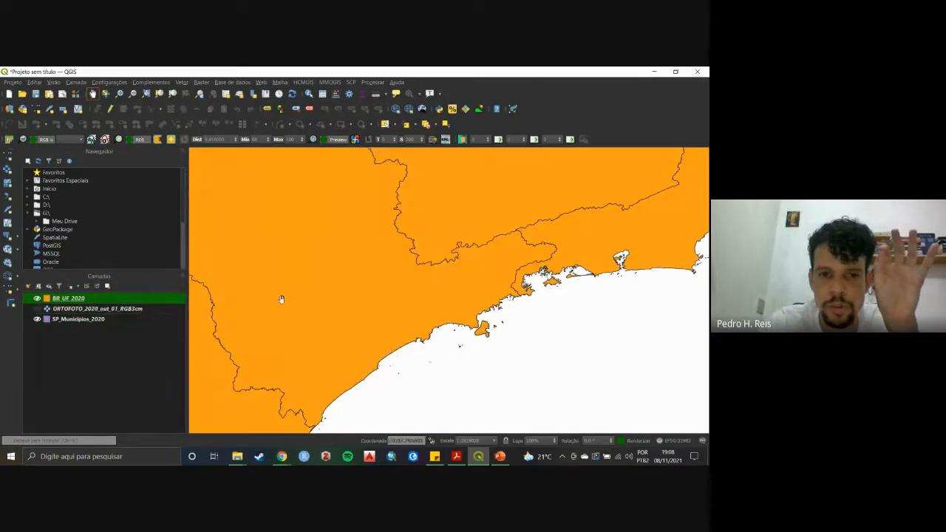
left_click(178, 320)
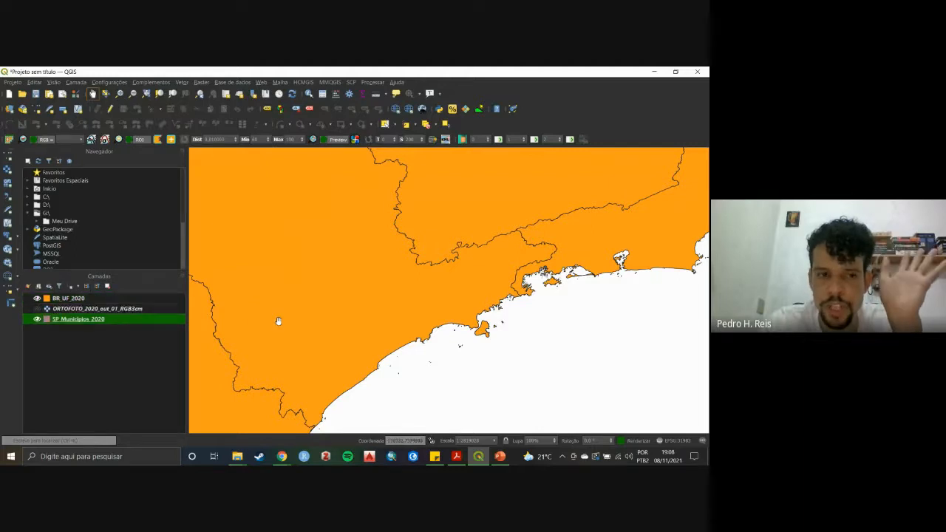
scroll(483, 313, "down", 2)
left_click_drag(465, 278, 319, 310)
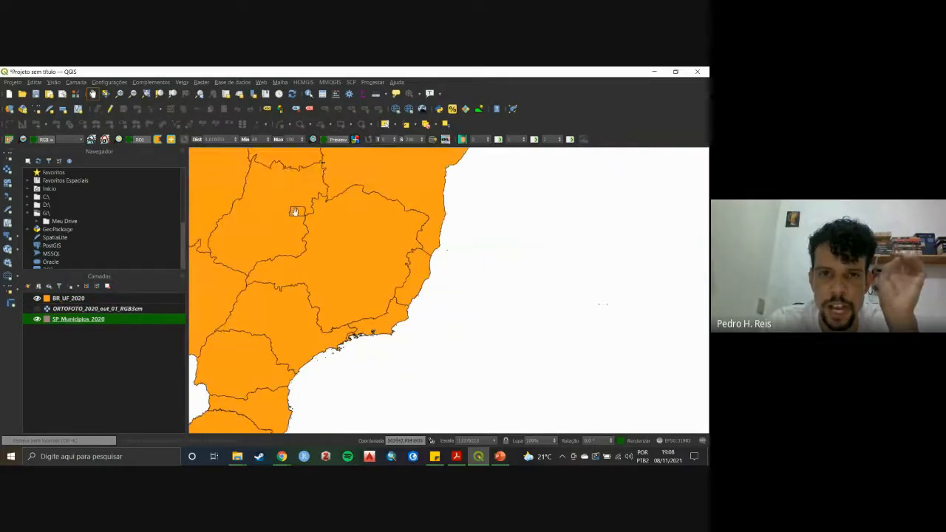
Activate the feature selection tool and move the BR_UF_2020 layer to the bottom of the layer order.
left_click(394, 124)
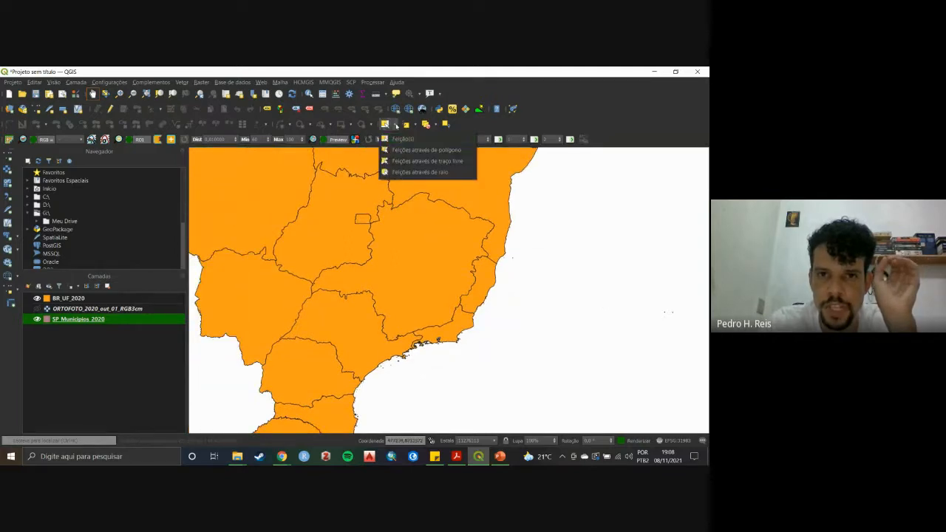
left_click(403, 141)
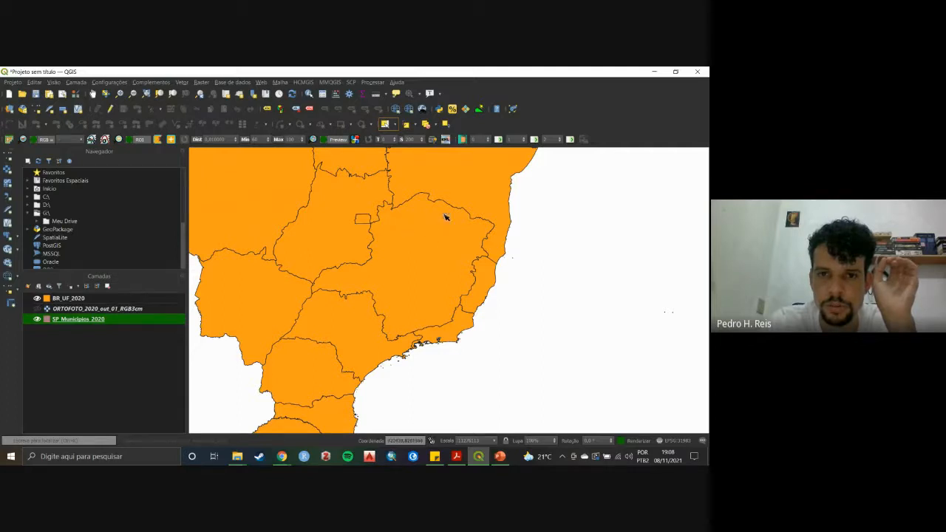
right_click(119, 298)
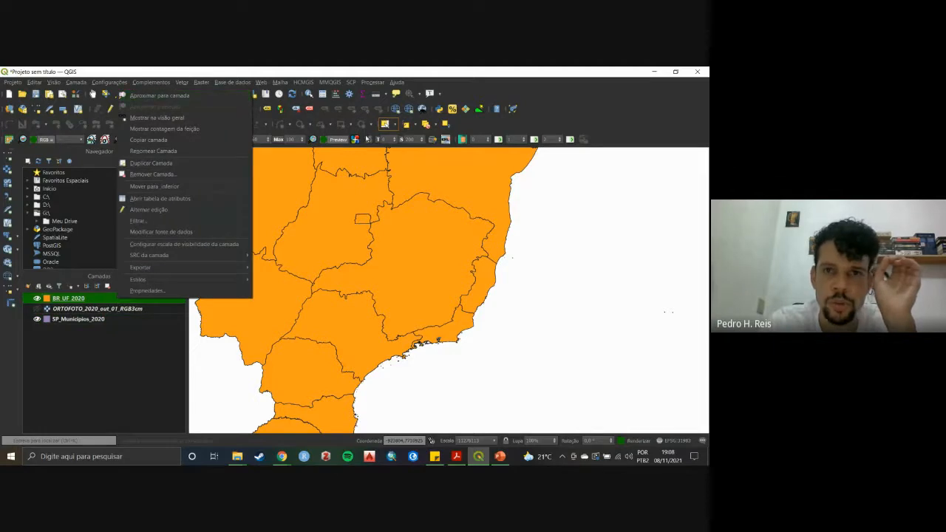
left_click(181, 190)
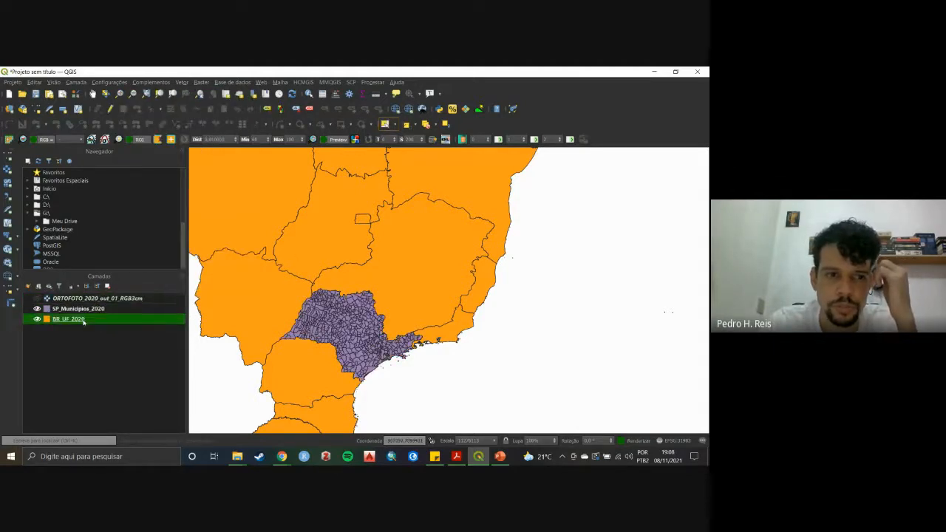
Move the BR_UF_2020 layer above SP_Municipios_2020 in the layer order.
double_click(110, 318)
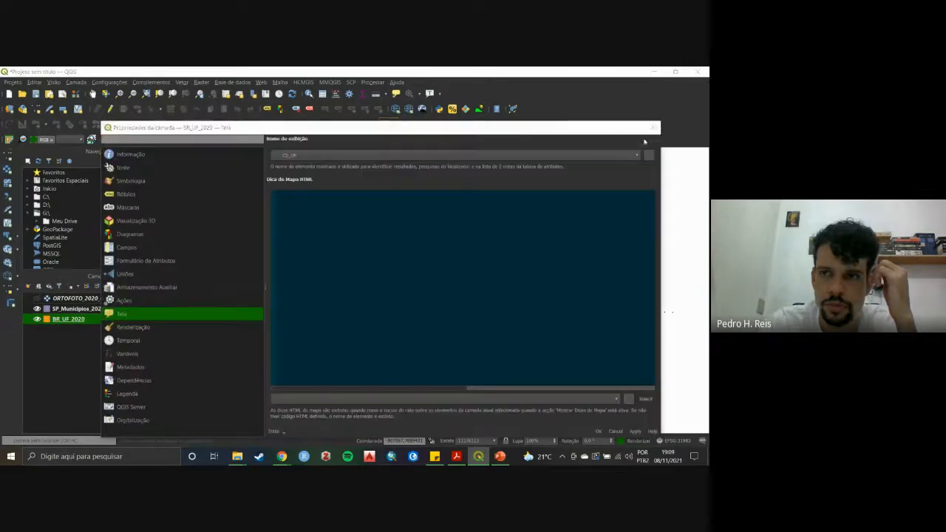
left_click(651, 129)
left_click_drag(107, 320, 108, 305)
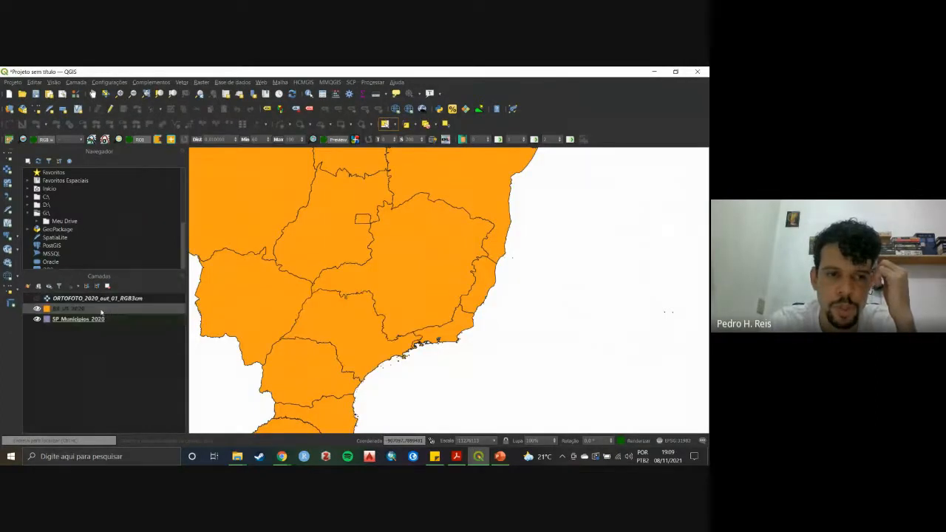
Make BR_UF_2020 the active layer and select the large state polygon directly north of São Paulo on the map.
left_click(101, 311)
left_click(98, 320)
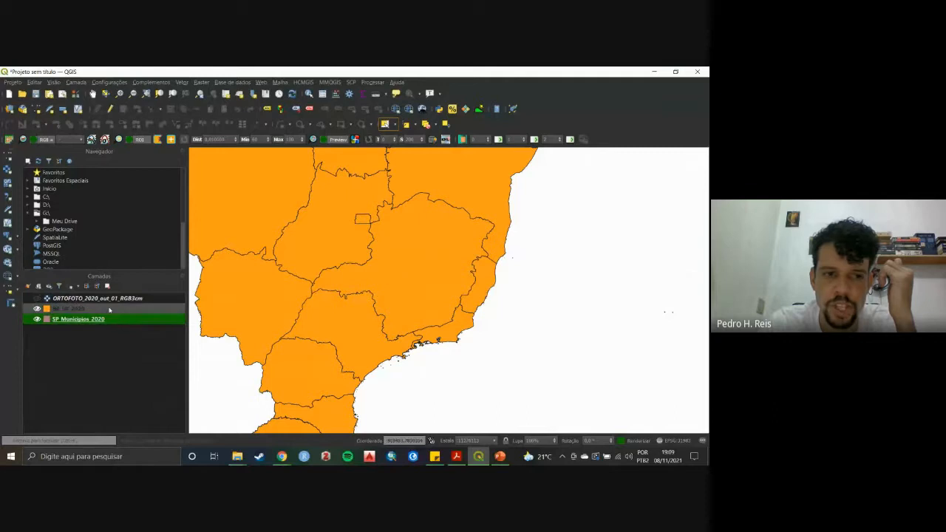
key("Up")
left_click(427, 239)
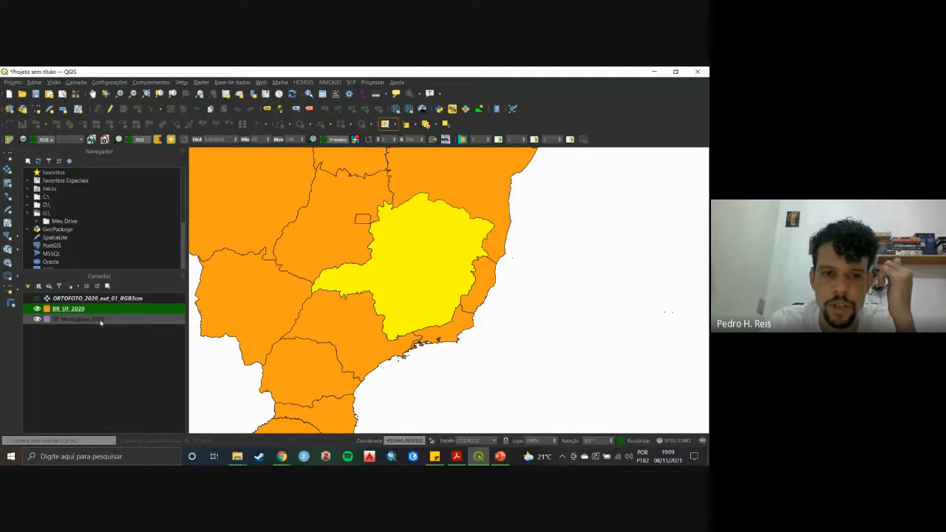
Move the SP_Municipios_2020 layer above BR_UF_2020 and clear the state selection.
left_click_drag(64, 322, 65, 305)
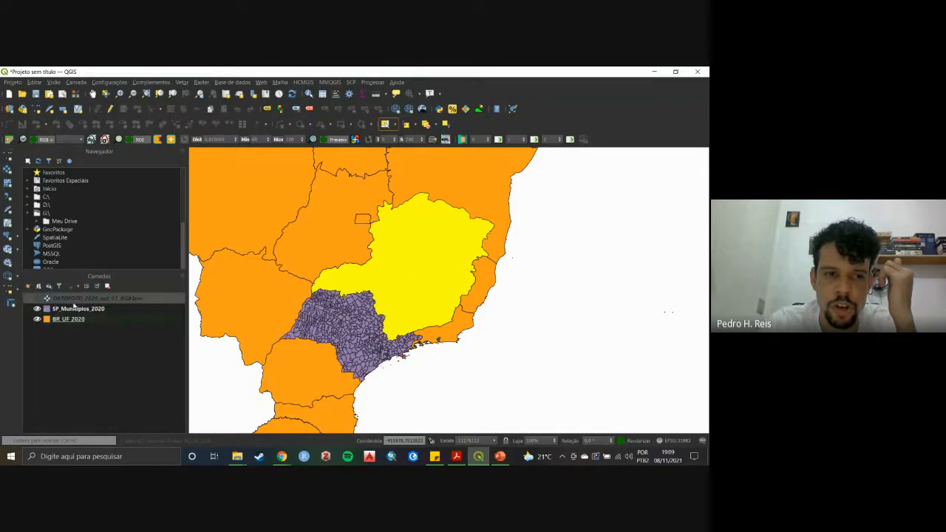
scroll(413, 354, "up", 5)
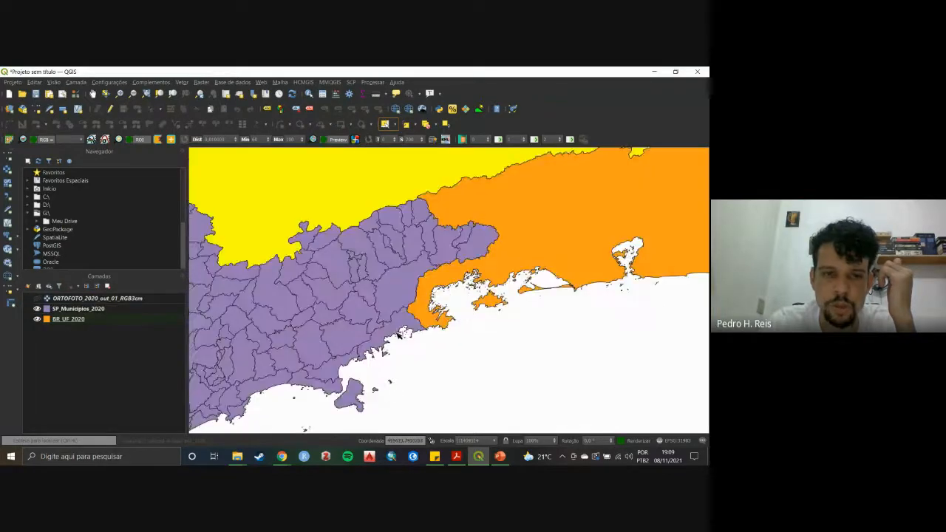
left_click(85, 320)
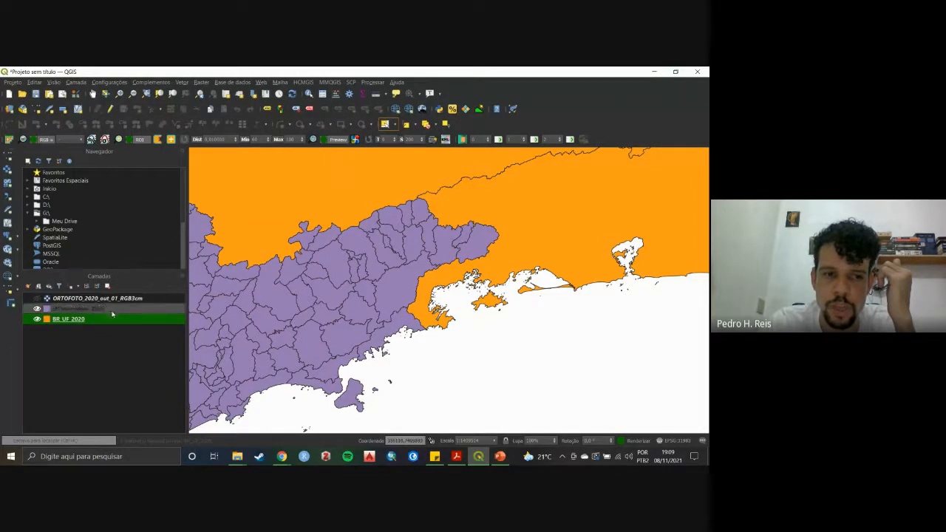
Make SP_Municipios_2020 the active layer and select several municipalities near the eastern coast one at a time.
left_click(77, 308)
left_click(306, 346)
left_click(360, 332)
left_click(355, 314)
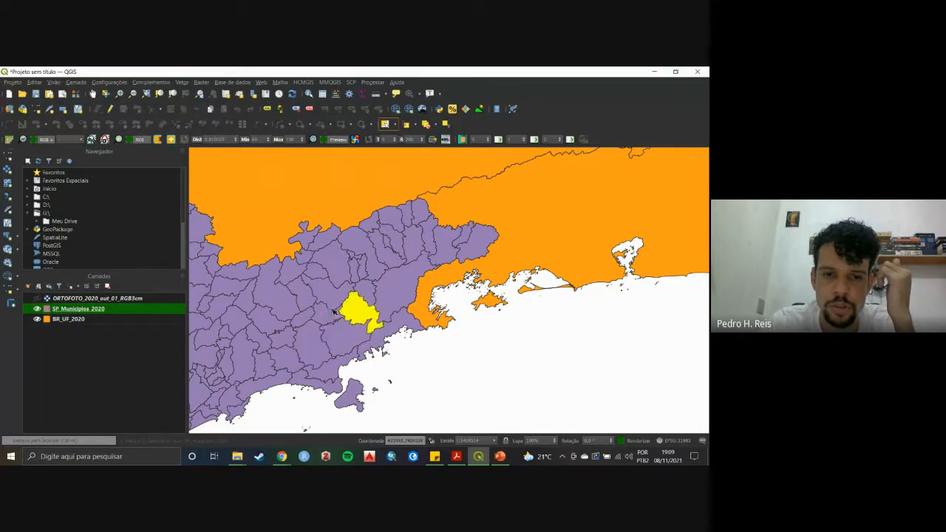
left_click(329, 312)
left_click(302, 318)
left_click(320, 360)
left_click(329, 371)
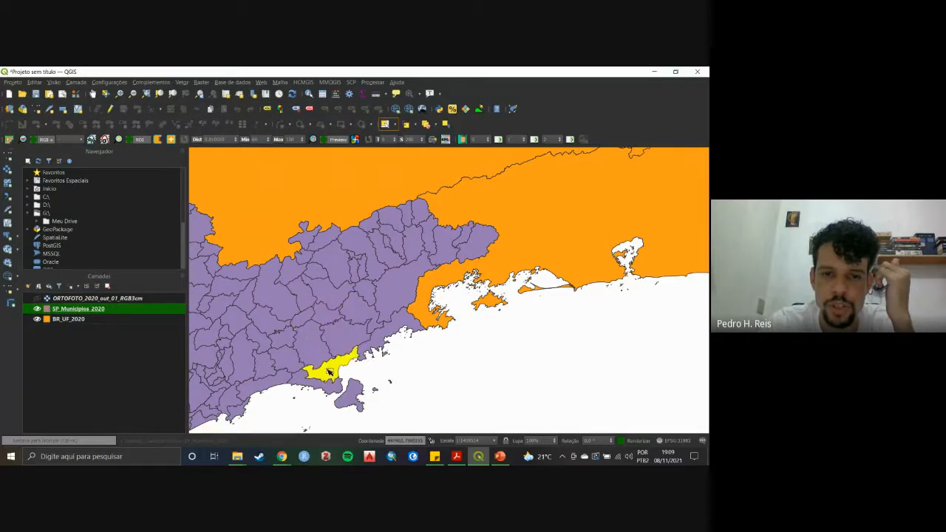
left_click(326, 352)
left_click(342, 337)
left_click(331, 315)
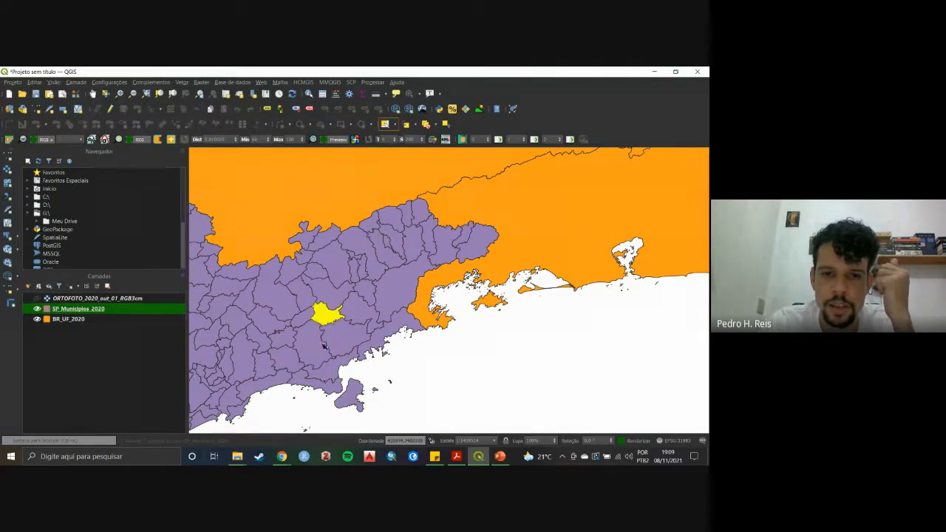
left_click(323, 346)
Select features by polygon in SP_Municipios_2020, drawing a triangle that touches the easternmost coastal municipality.
left_click(392, 125)
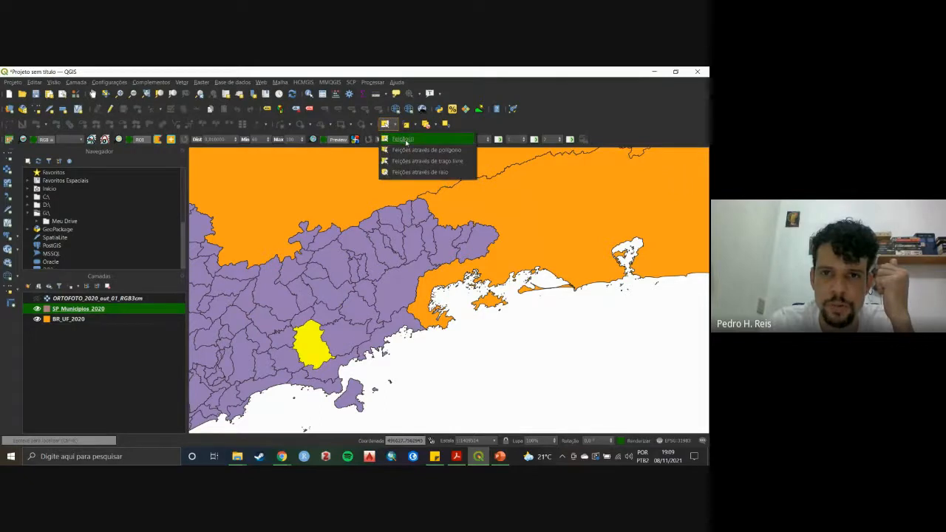
left_click(406, 140)
left_click(476, 377)
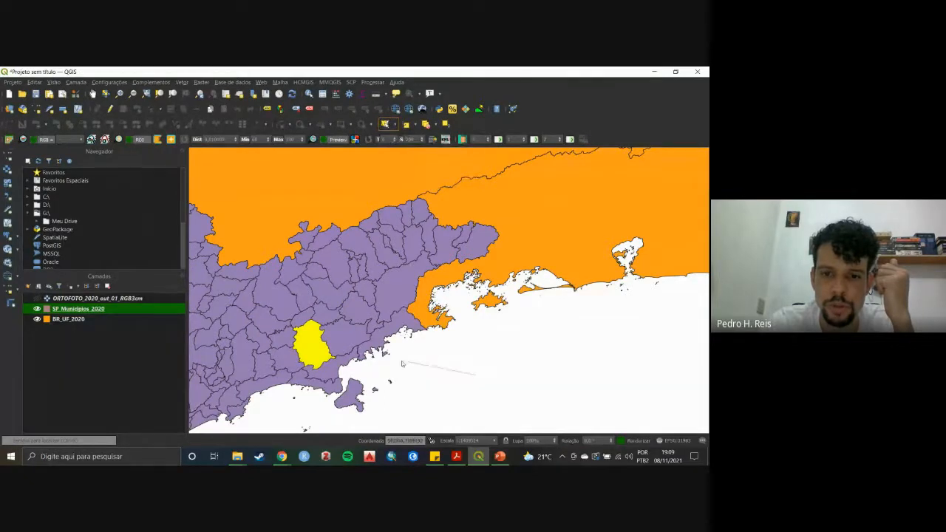
left_click(383, 352)
left_click(457, 282)
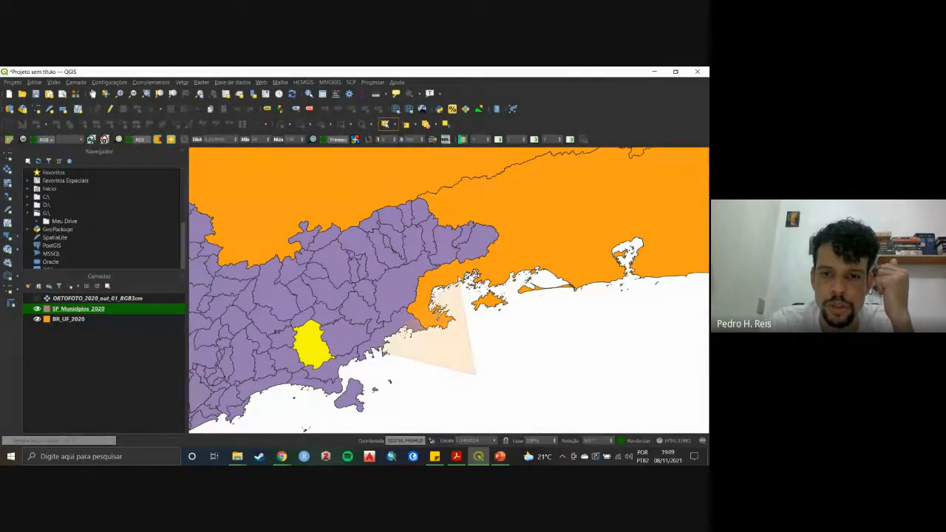
right_click(523, 373)
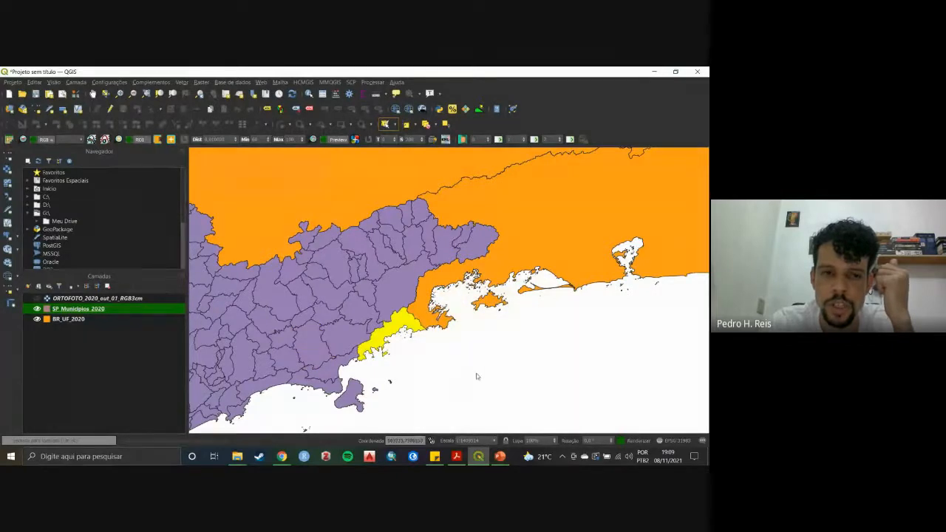
Select the municipalities at the eastern end of São Paulo with a larger polygon, and clear the selection.
left_click(314, 323)
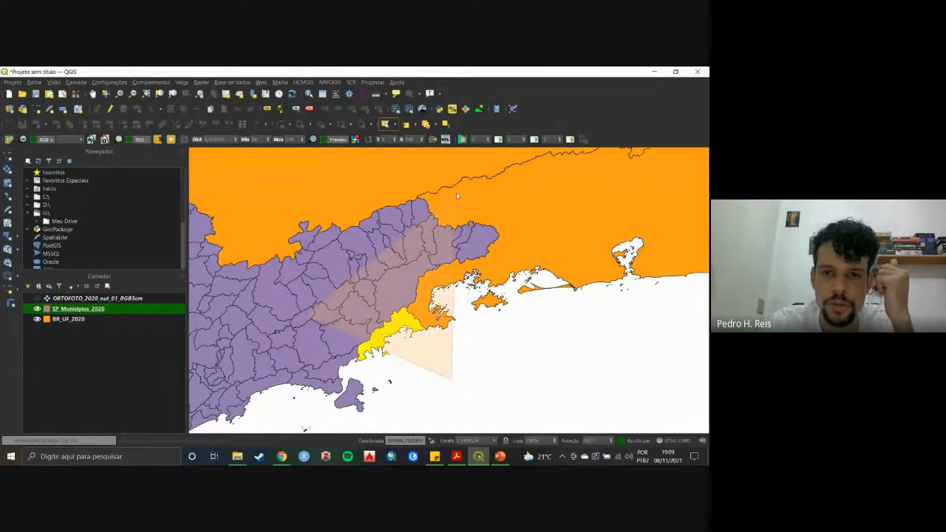
left_click(451, 222)
right_click(577, 295)
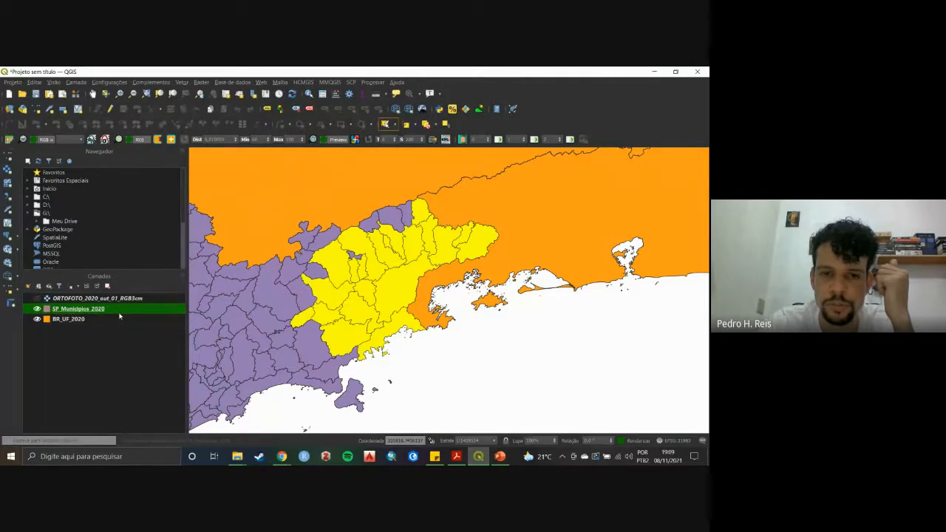
left_click(428, 124)
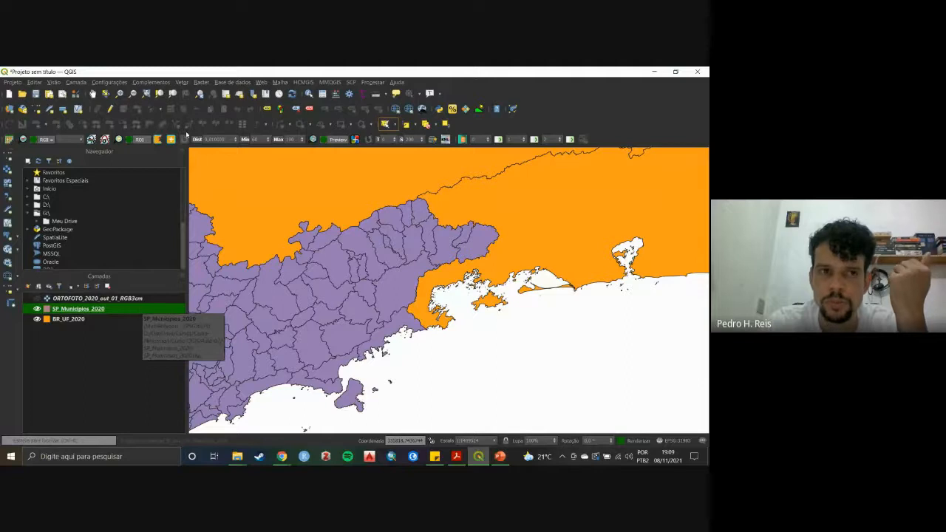
Start Reproject Layer for SP_Municipios_2020 with the project CRS, EPSG:31983 - SIRGAS 2000 / UTM zone 23S, as the target.
left_click(181, 82)
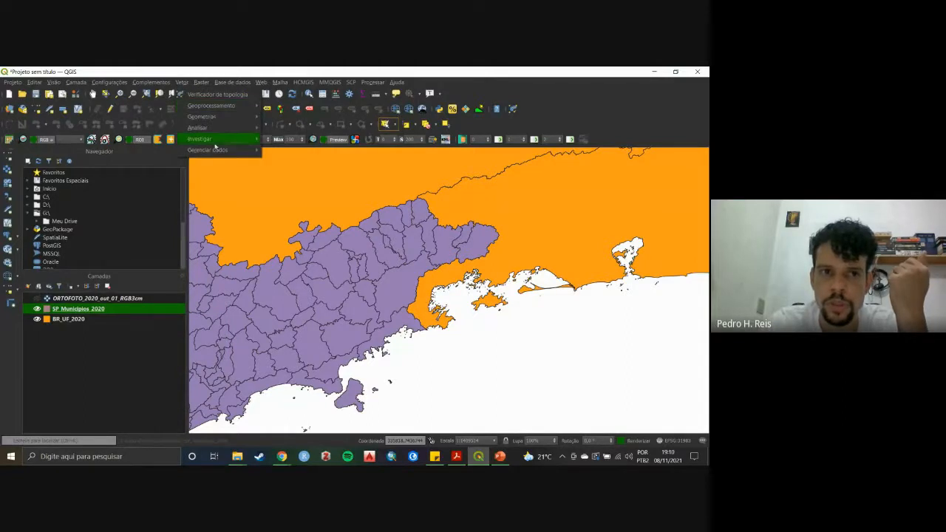
mouse_move(218, 152)
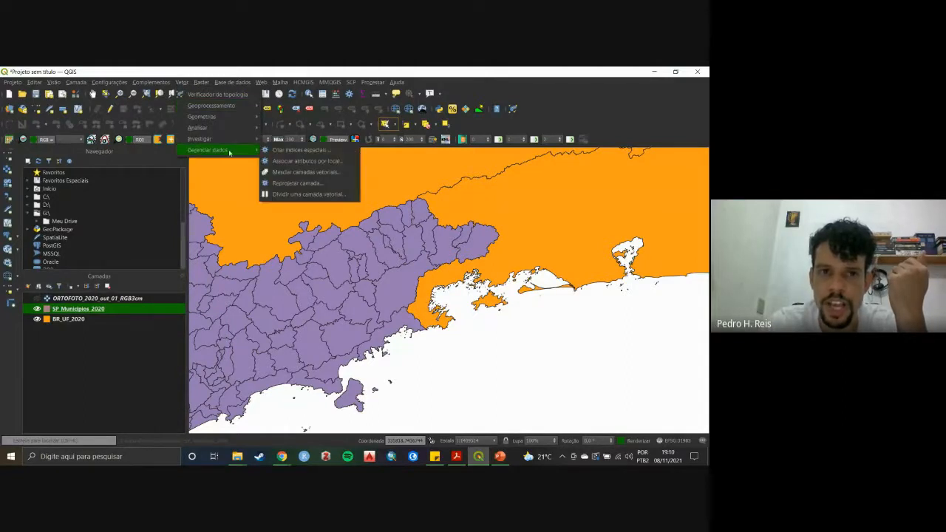
left_click(326, 184)
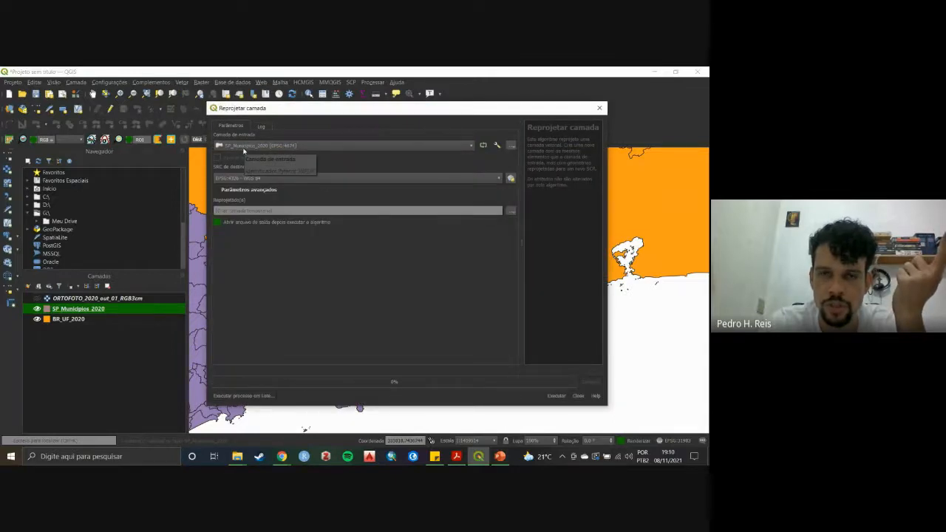
left_click(244, 150)
left_click(270, 147)
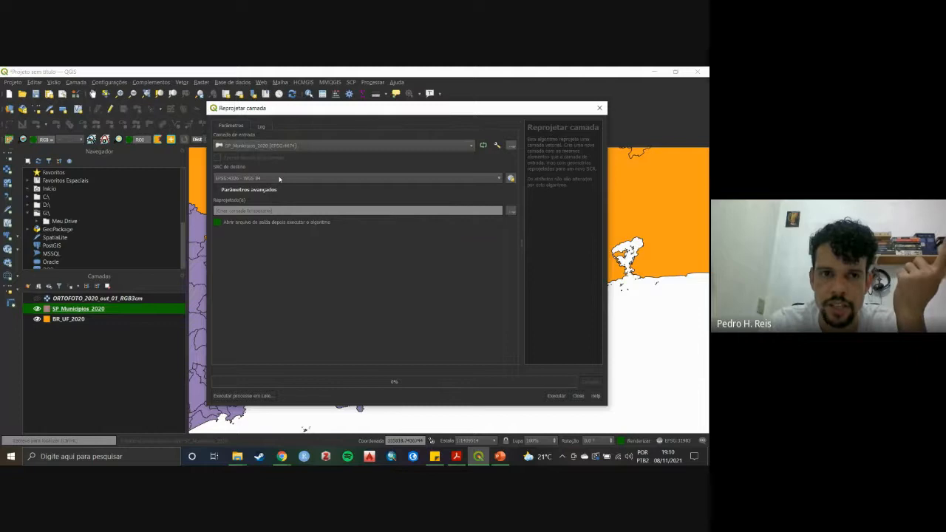
left_click(279, 179)
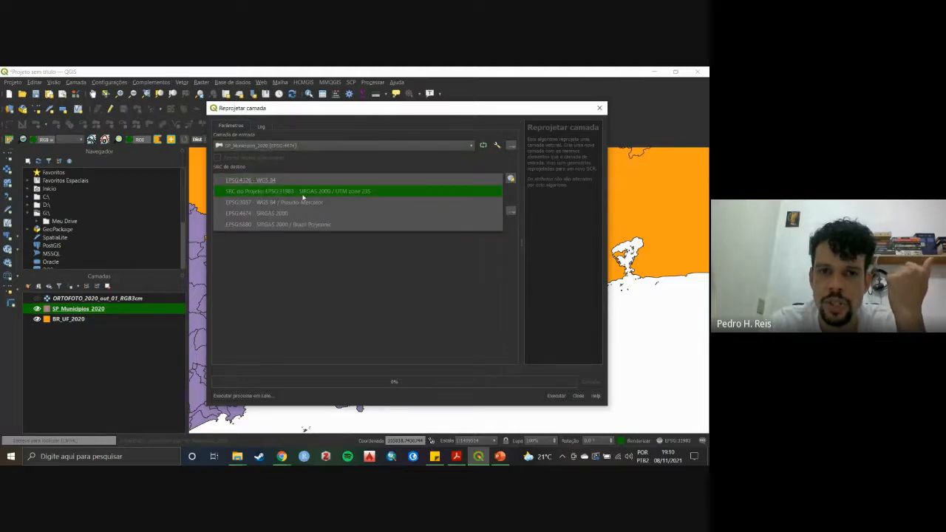
left_click(302, 194)
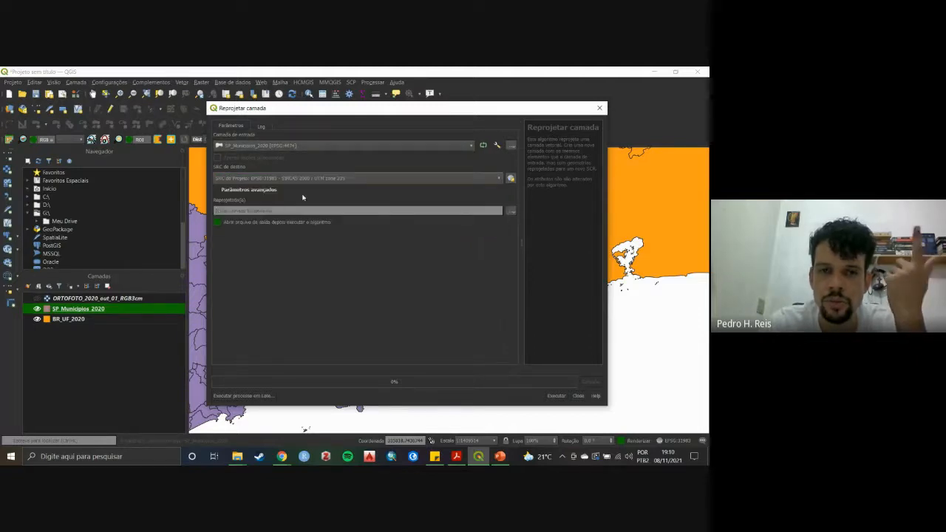
right_click(278, 183)
left_click(476, 203)
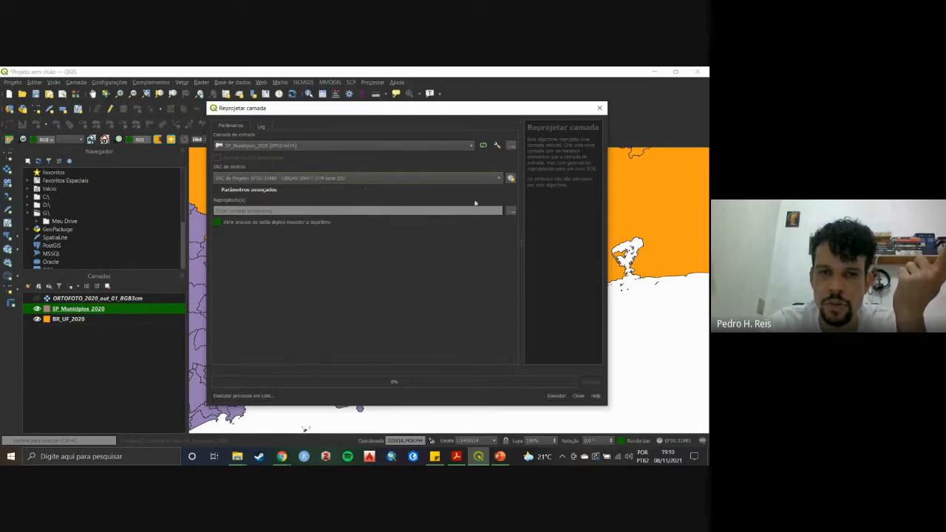
right_click(320, 183)
left_click(320, 182)
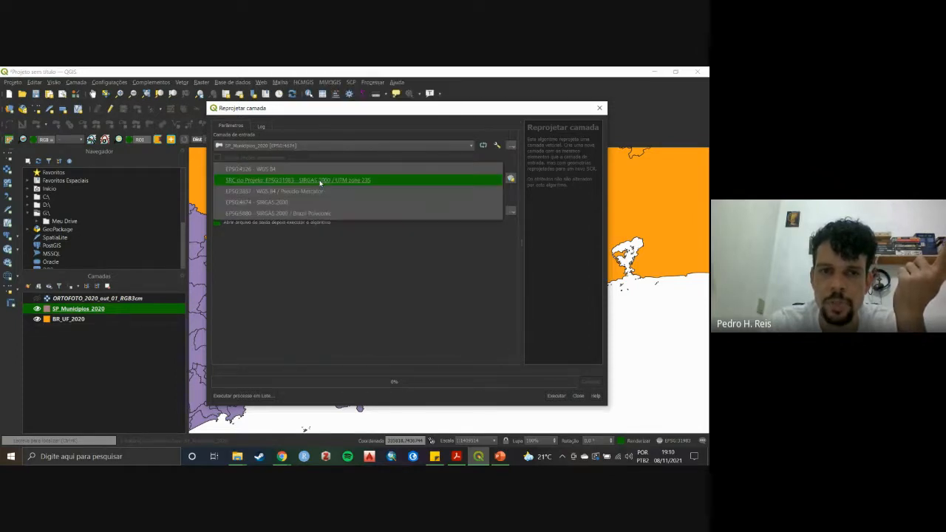
left_click(354, 183)
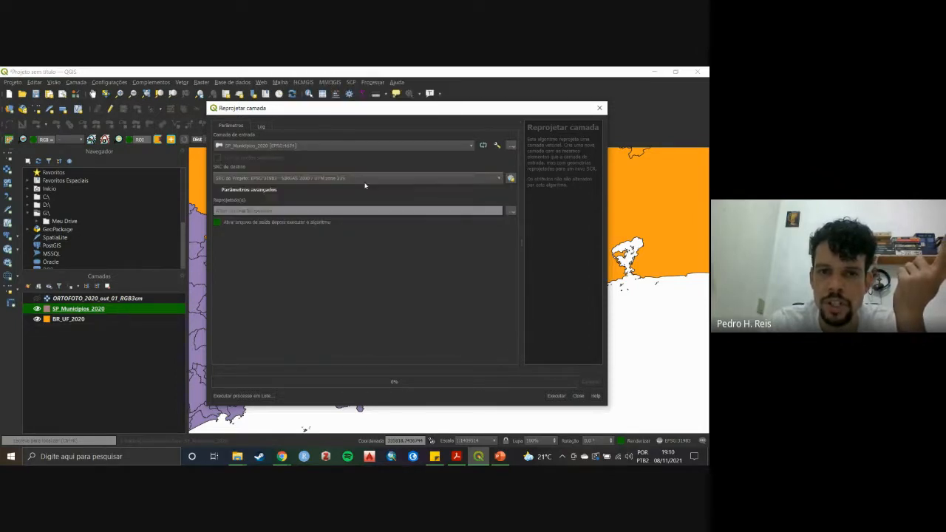
Browse the predefined coordinate reference systems for the target CRS, previewing the extents of Tikehau (SHM 1947-1950) and the Tokyo entries.
left_click(512, 180)
left_click_drag(436, 158, 405, 138)
left_click_drag(489, 348, 598, 420)
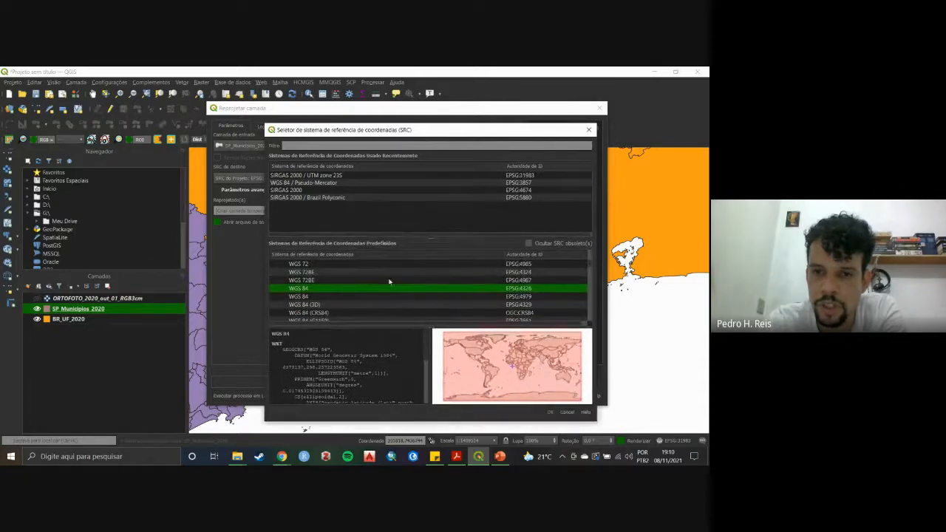
scroll(333, 285, "up", 15)
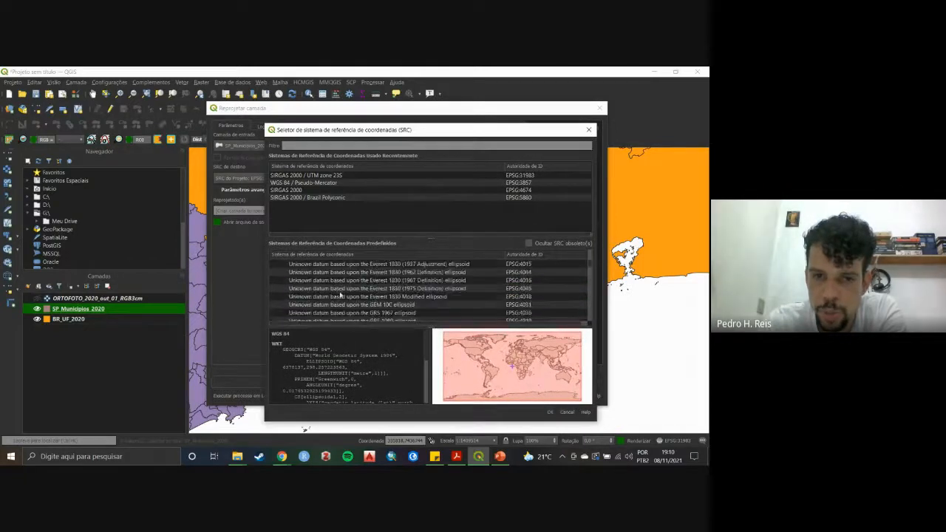
left_click(449, 280)
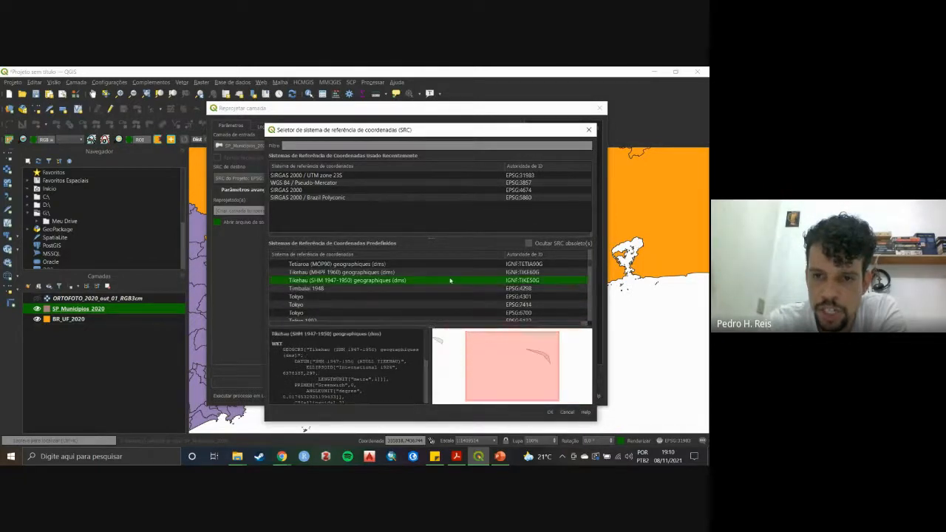
left_click(368, 298)
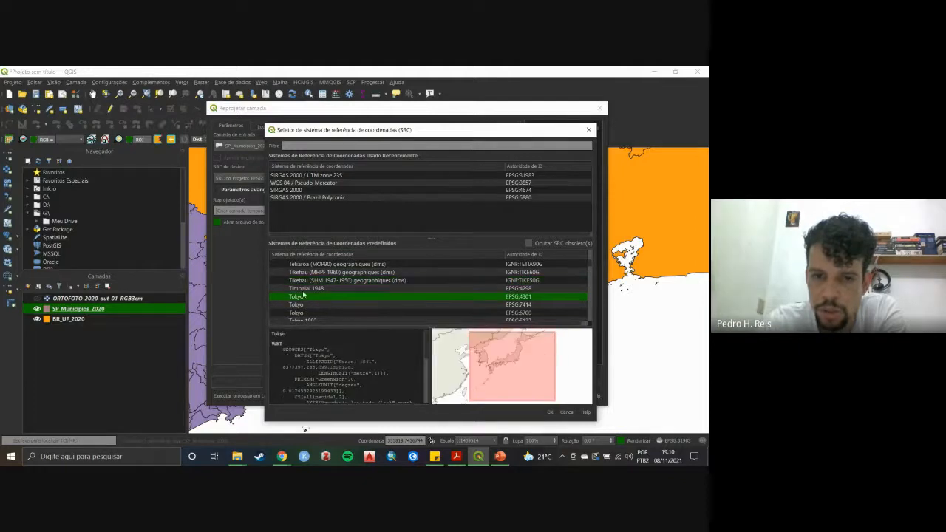
left_click(323, 304)
left_click(325, 313)
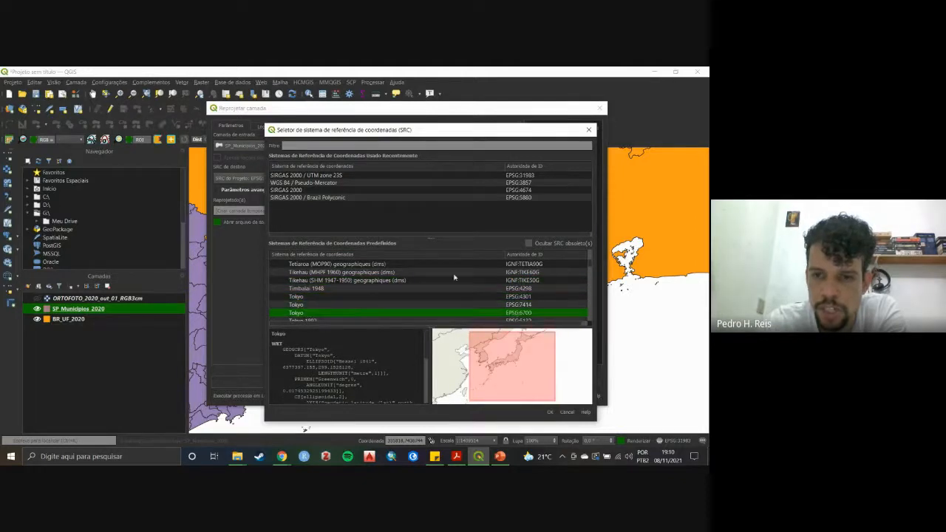
scroll(455, 277, "down", 3)
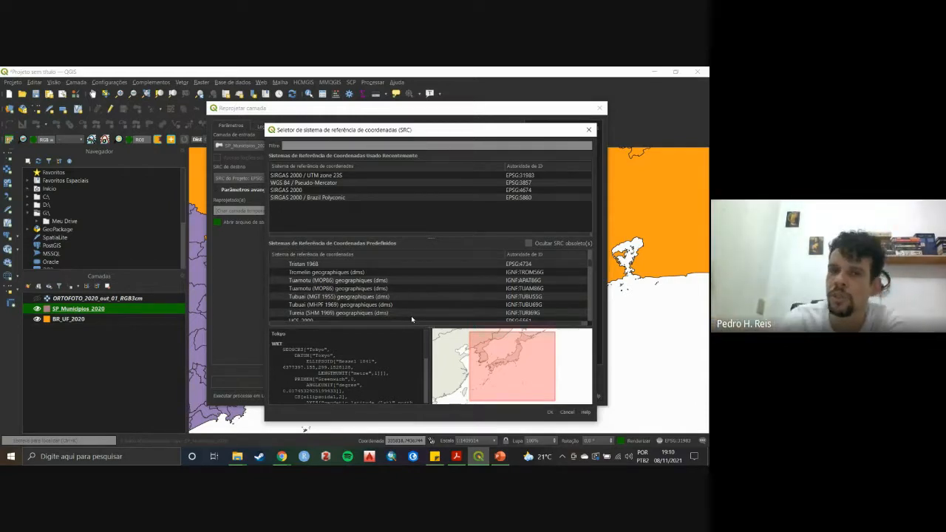
Filter the reference systems by EPSG codes 31983, 3857 and 4674, previewing the extents of WGS 84 / Pseudo-Mercator and SIRGAS 2000.
left_click(350, 145)
type("31983")
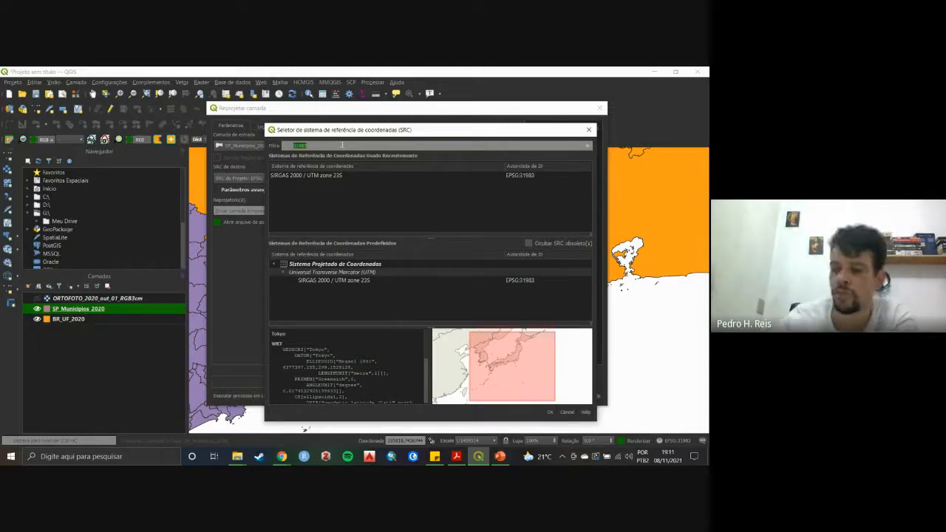
type("3857")
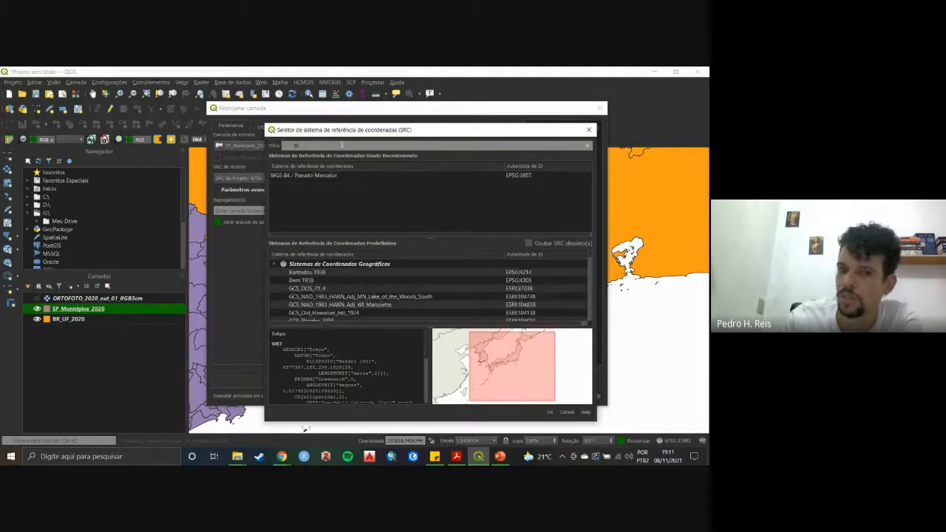
left_click(316, 175)
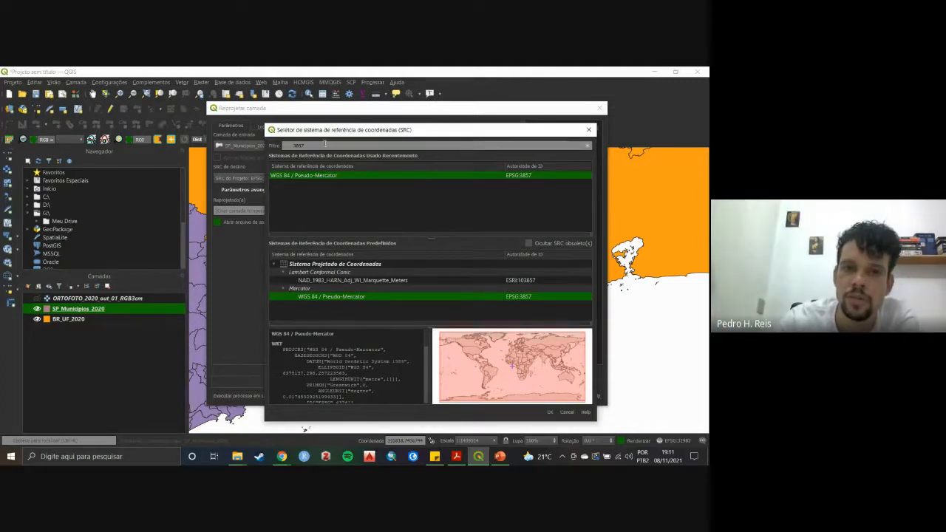
double_click(322, 146)
type("4674")
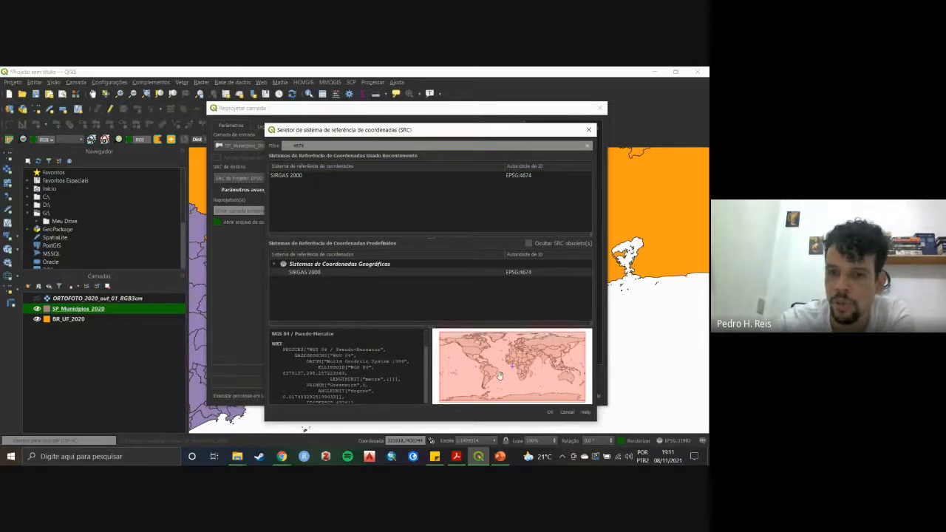
left_click(294, 176)
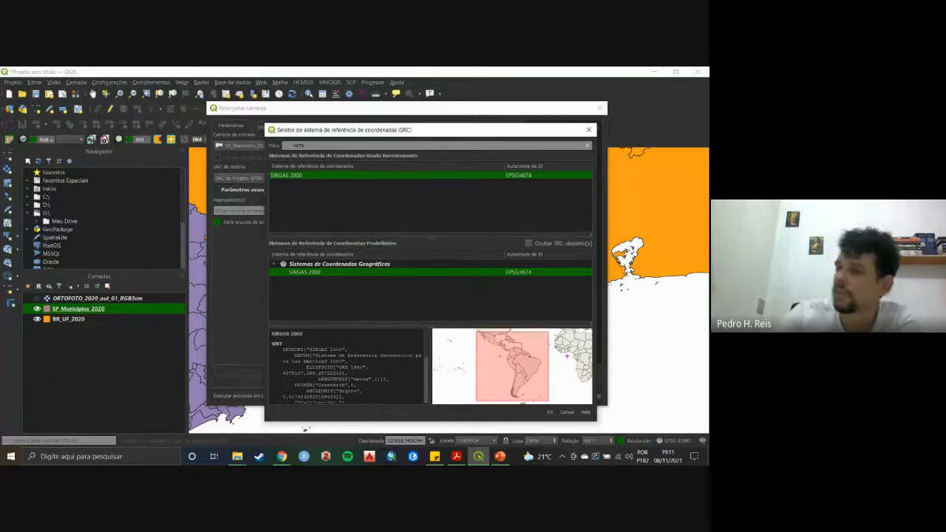
Filter the reference systems by 31983 and set SIRGAS 2000 / UTM zone 23S as the target CRS.
key("alt+Tab")
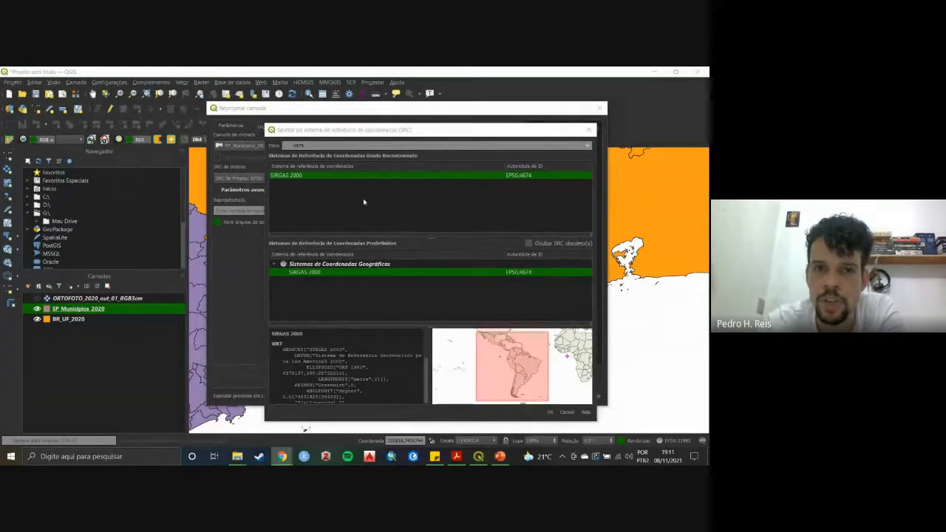
left_click_drag(341, 148, 264, 143)
type("3")
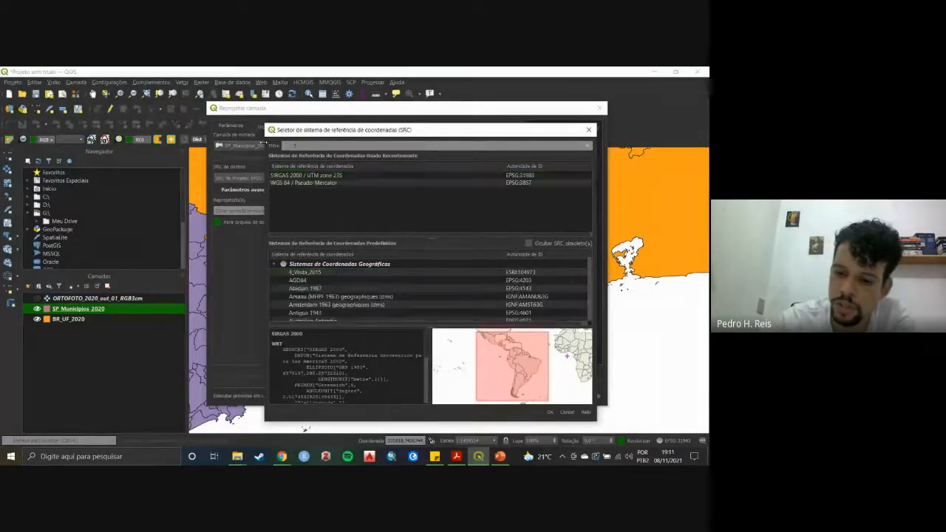
type("1983")
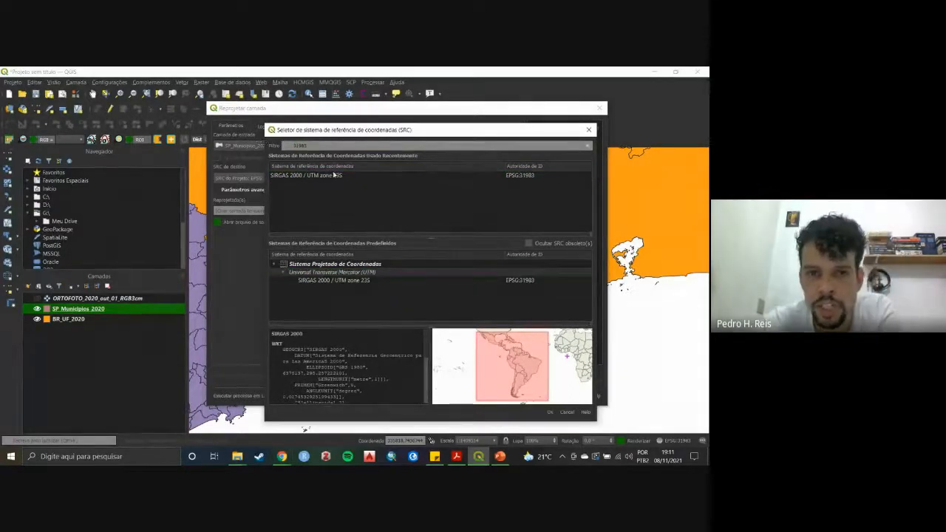
left_click(334, 175)
left_click(548, 412)
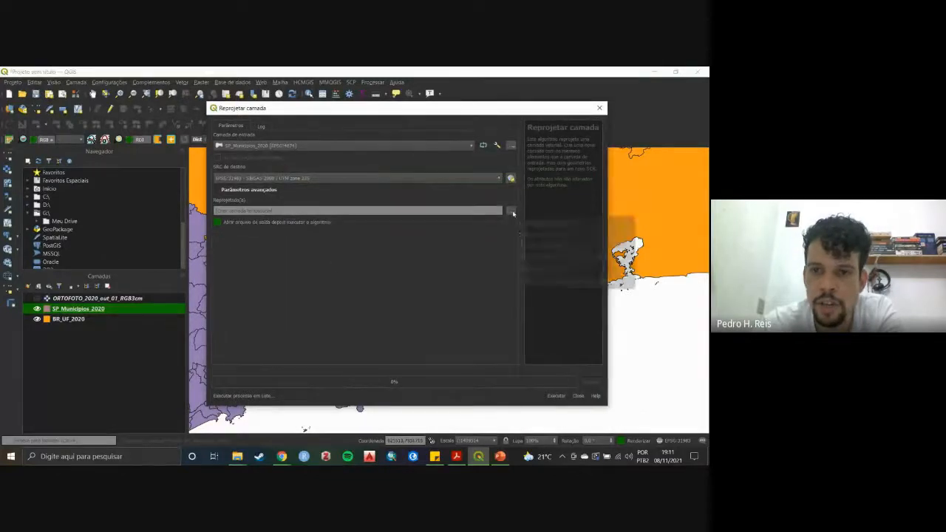
Set the output to shapefile SP_Municipios_2020_Sirgas_UTM in the SP_Municipios_2020 folder, and run the reprojection.
left_click(511, 210)
left_click(527, 235)
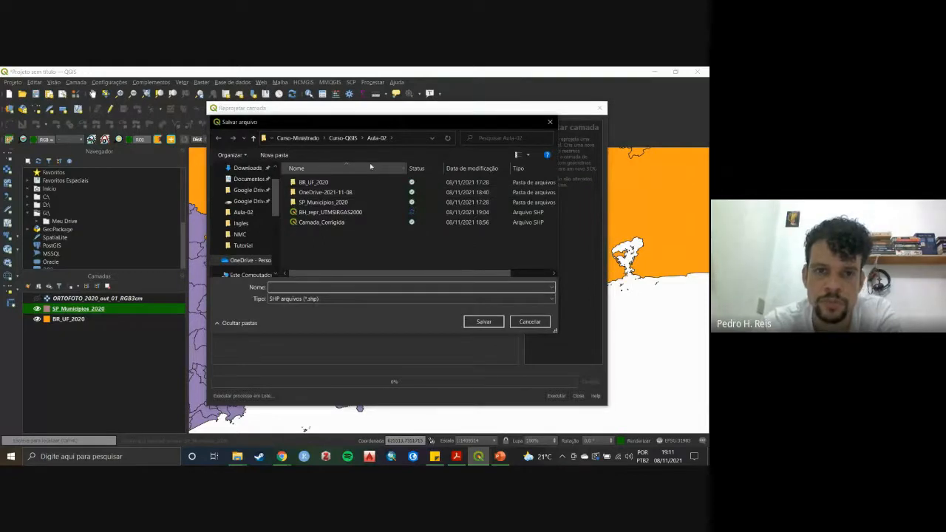
double_click(351, 202)
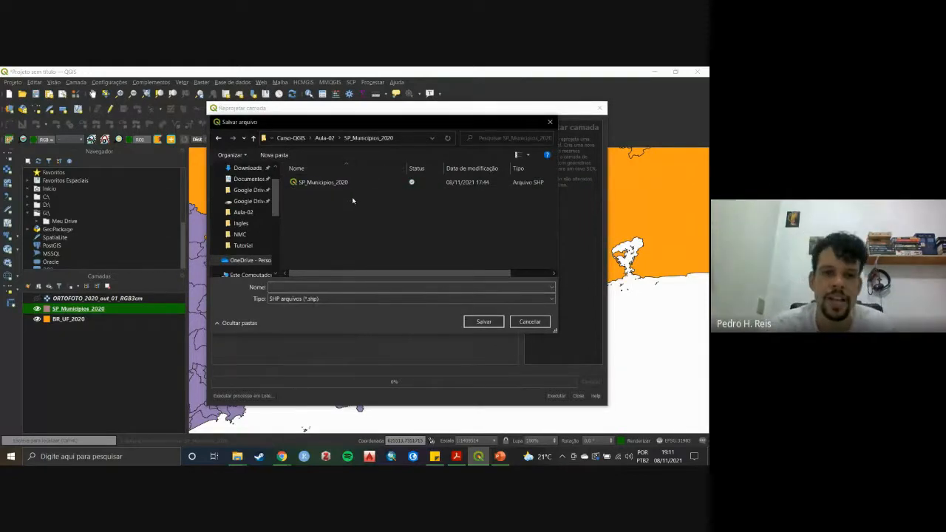
left_click(323, 182)
left_click(332, 287)
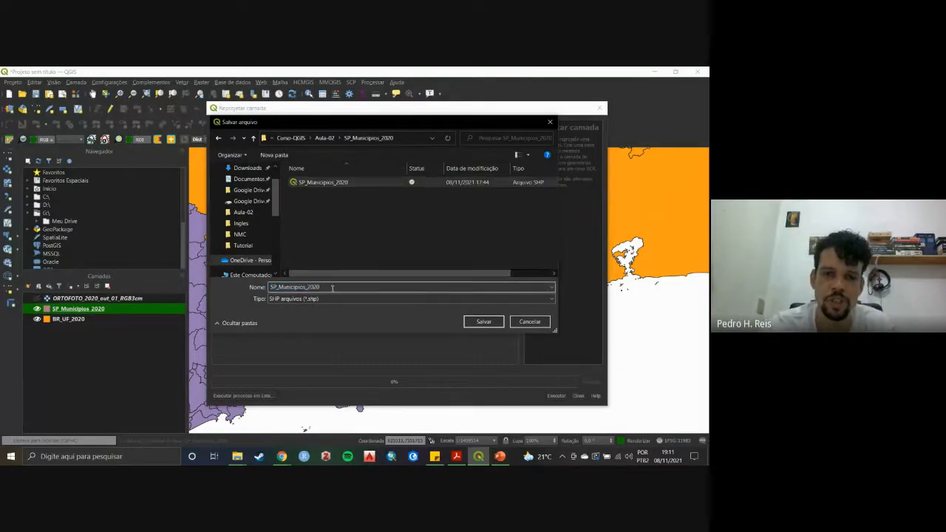
type("_")
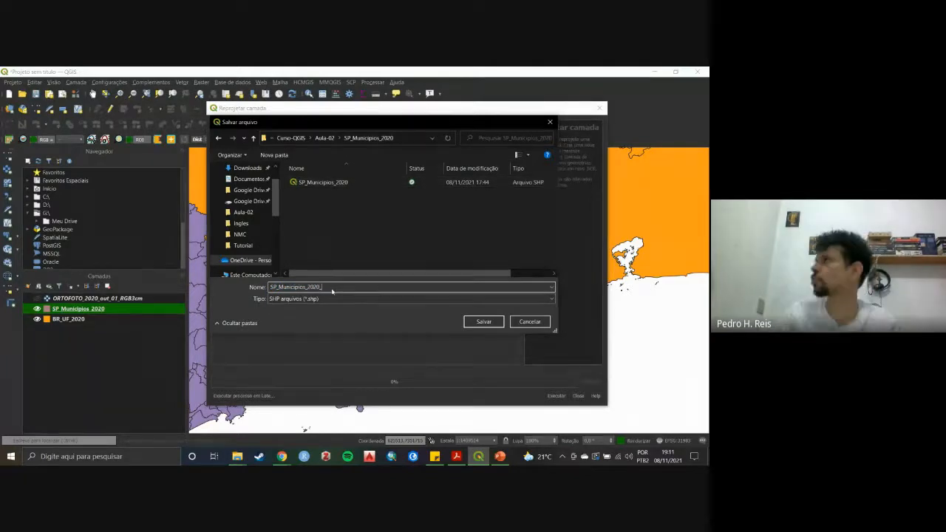
type("UTM")
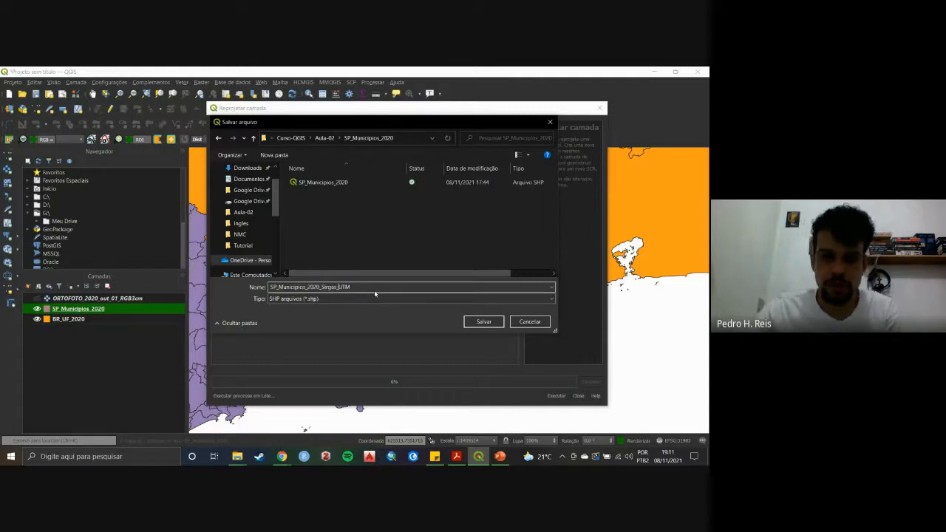
left_click(482, 321)
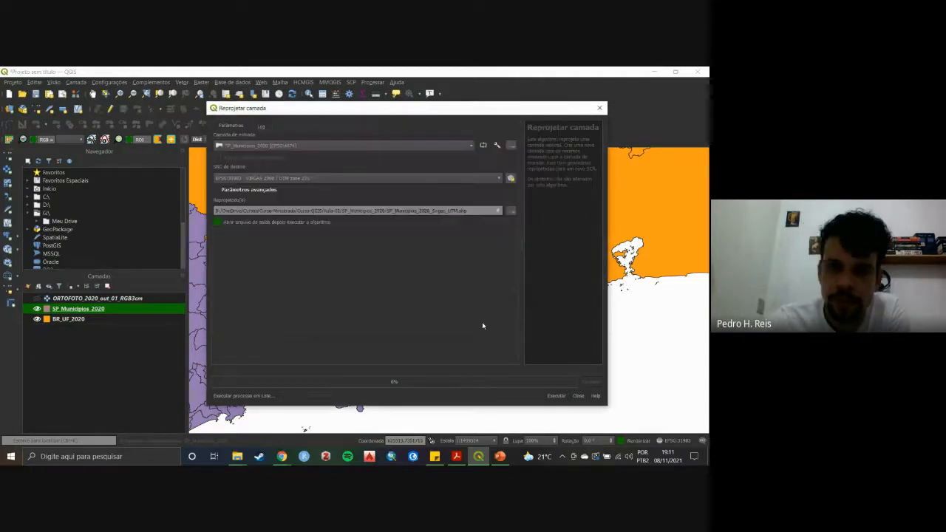
left_click(555, 396)
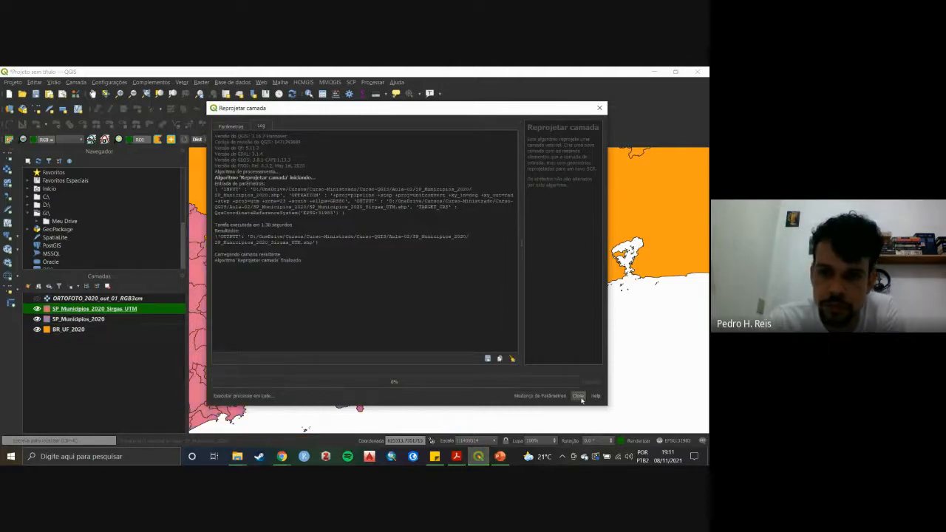
left_click(578, 395)
Compare SP_Municipios_2020_Sirgas_UTM with SP_Municipios_2020 over the whole state by alternately hiding and showing the two layers.
left_click(93, 93)
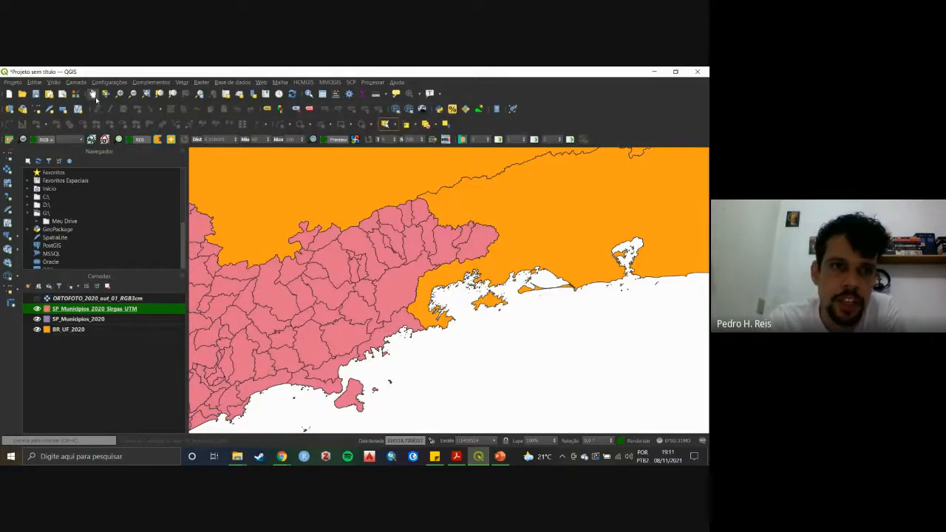
left_click_drag(319, 303, 501, 273)
scroll(501, 274, "down", 5)
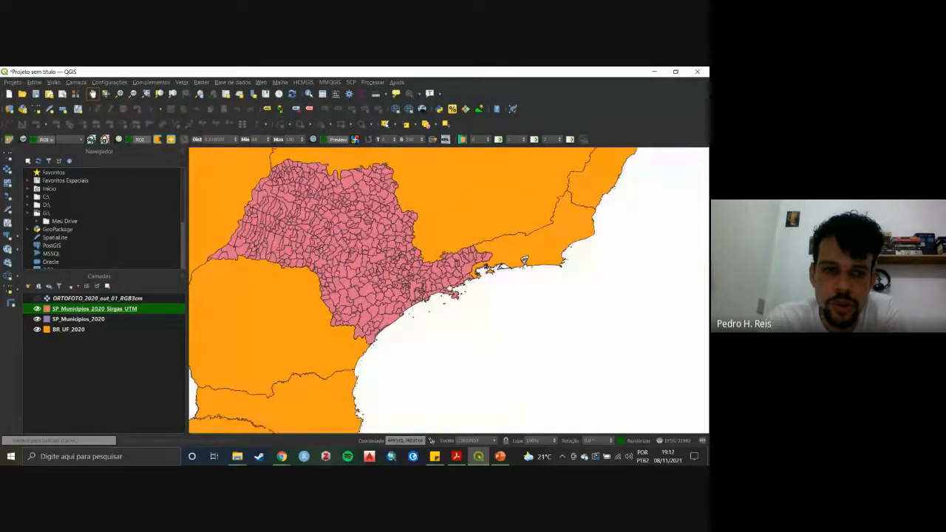
left_click(37, 319)
left_click(37, 309)
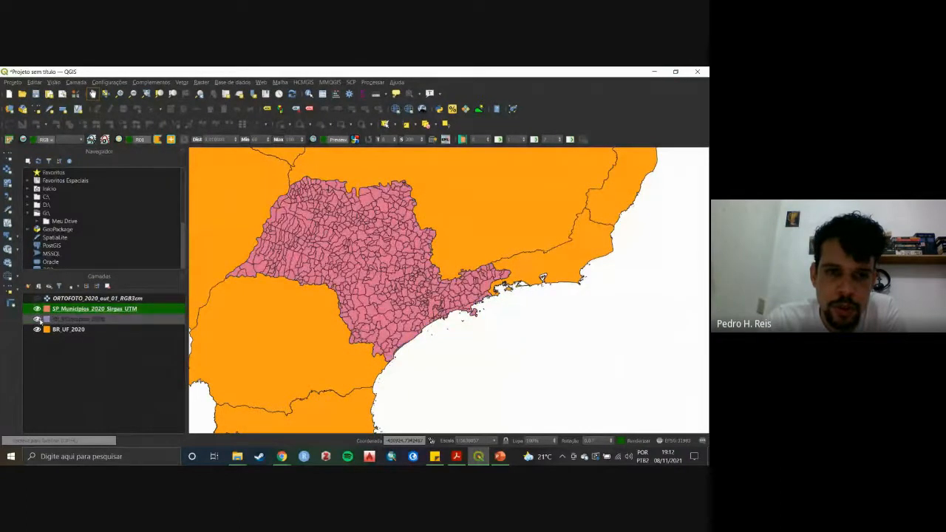
left_click(37, 319)
left_click(37, 309)
left_click(38, 320)
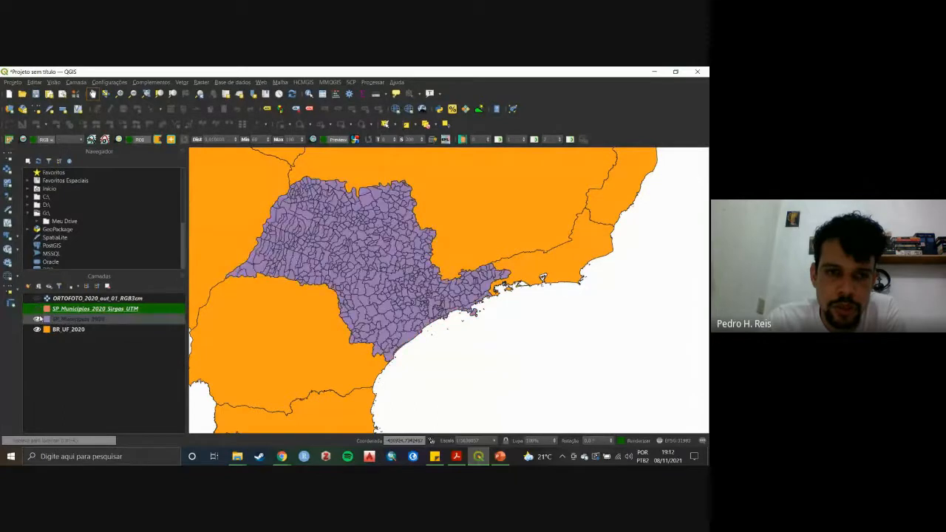
left_click(37, 309)
left_click(38, 319)
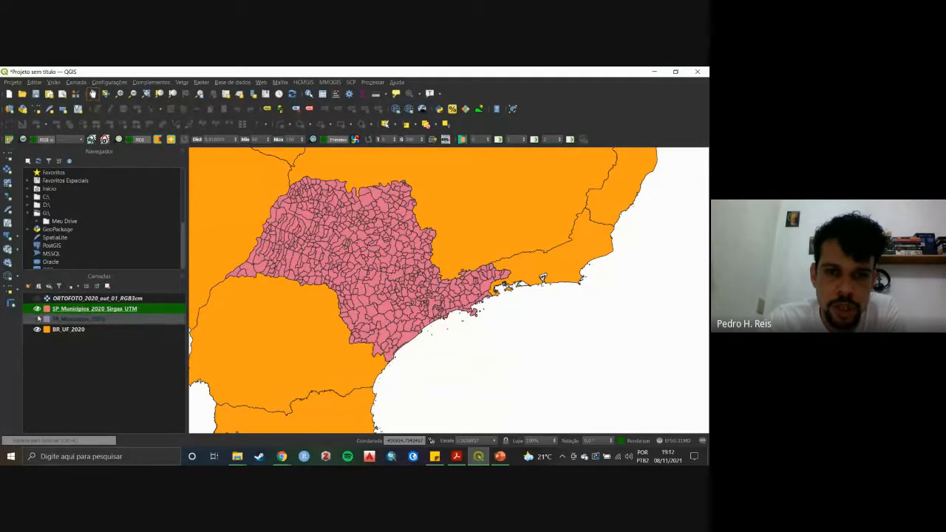
left_click(37, 309)
left_click(38, 320)
left_click(37, 309)
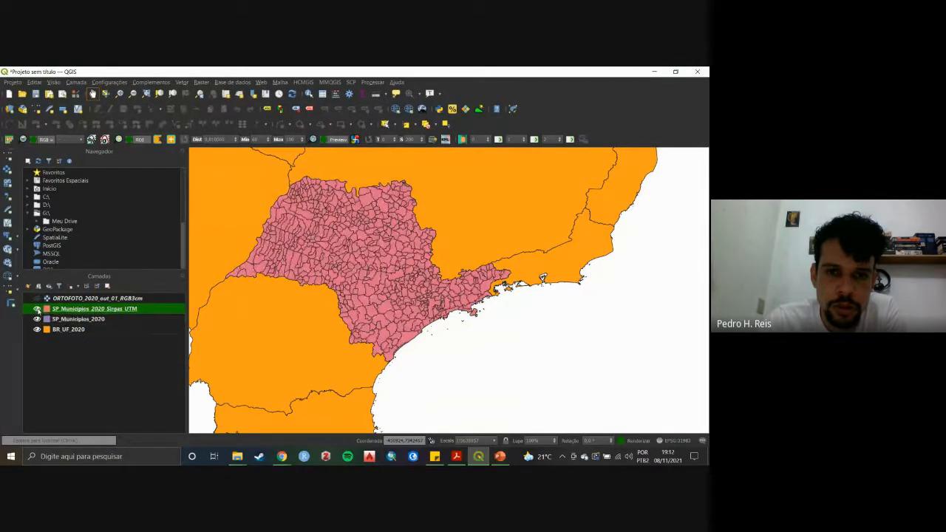
double_click(37, 309)
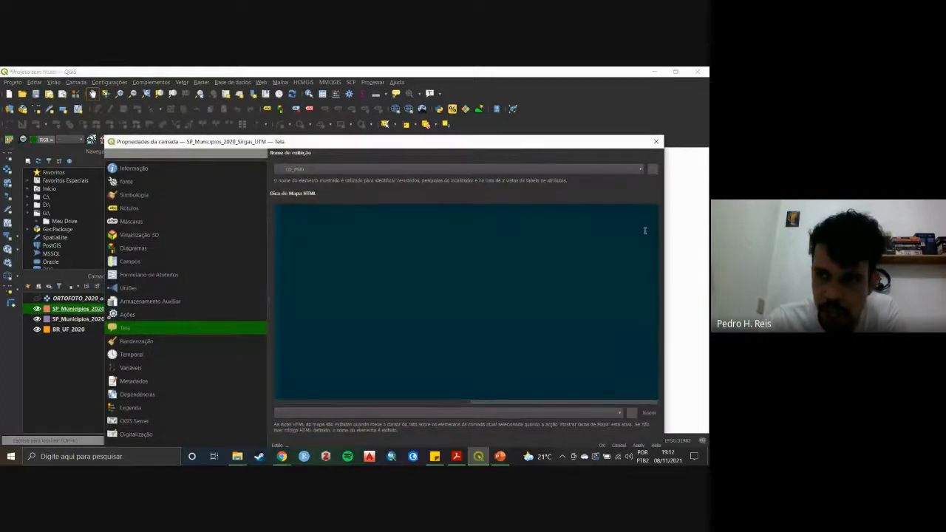
left_click(656, 142)
Remove the original SP_Municipios_2020 layer from the project.
left_click(92, 320)
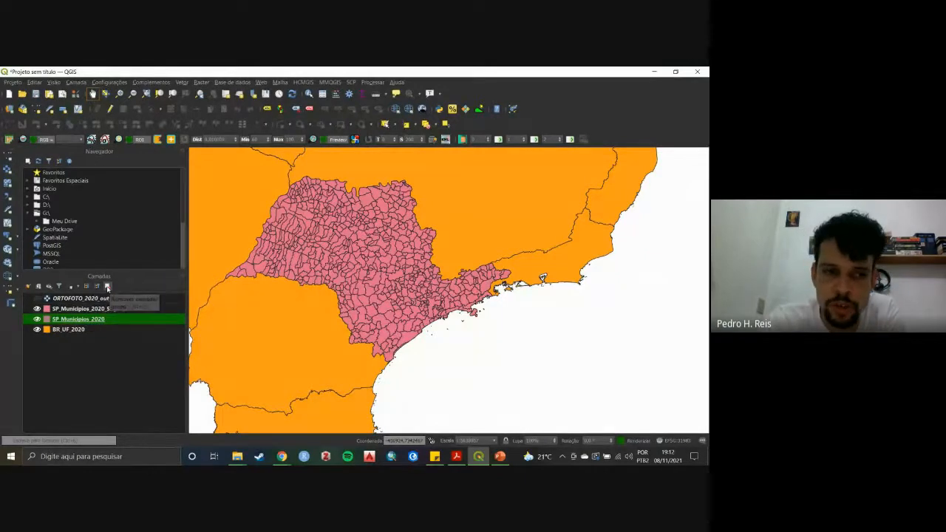
left_click(107, 287)
left_click(372, 271)
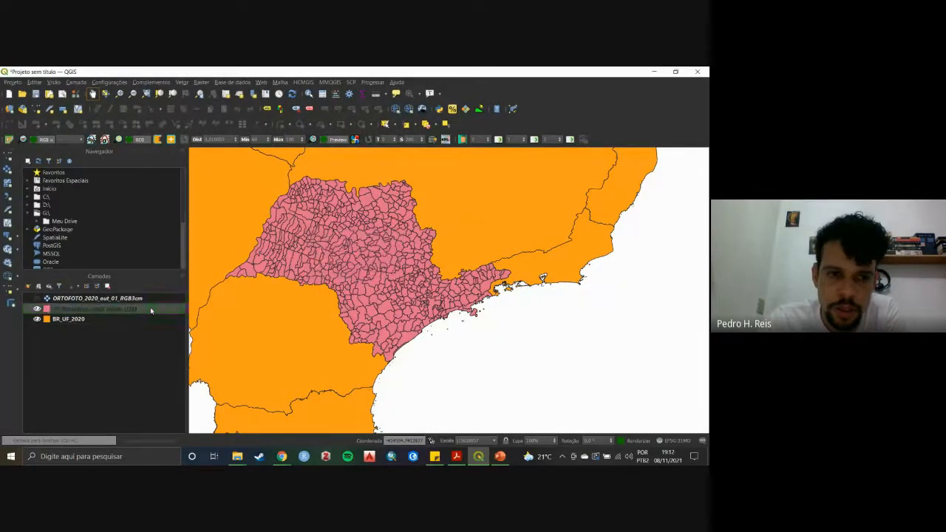
Check the CRS and unit of SP_Municipios_2020_Sirgas_UTM in the information section of its layer properties.
right_click(151, 308)
left_click(193, 301)
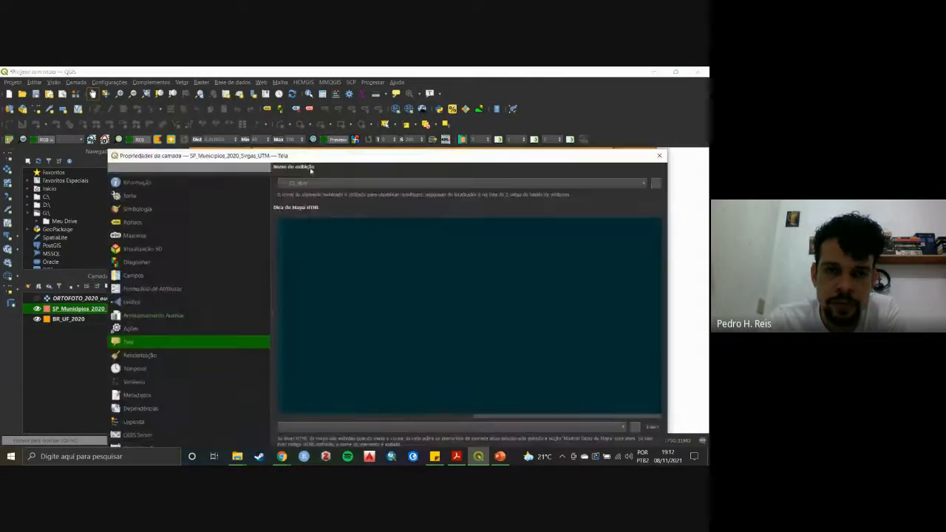
left_click_drag(307, 159, 306, 76)
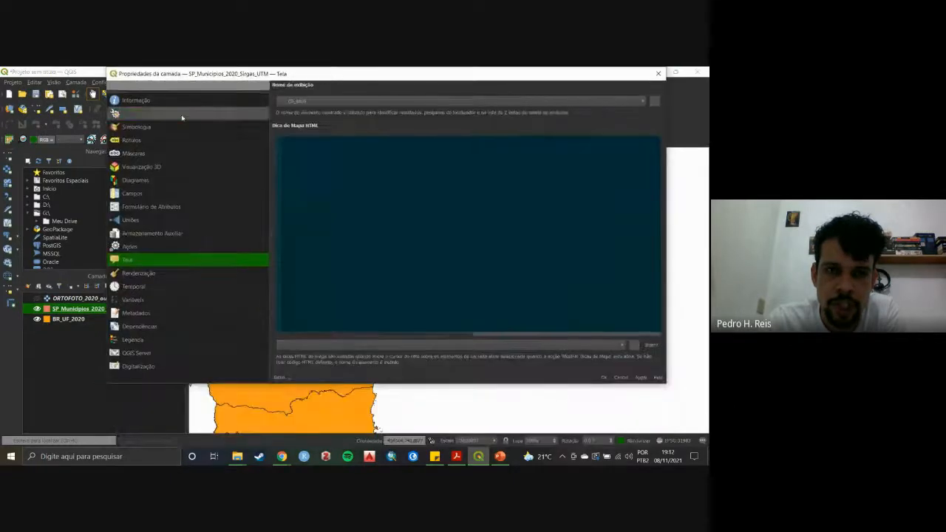
left_click(182, 116)
left_click(180, 104)
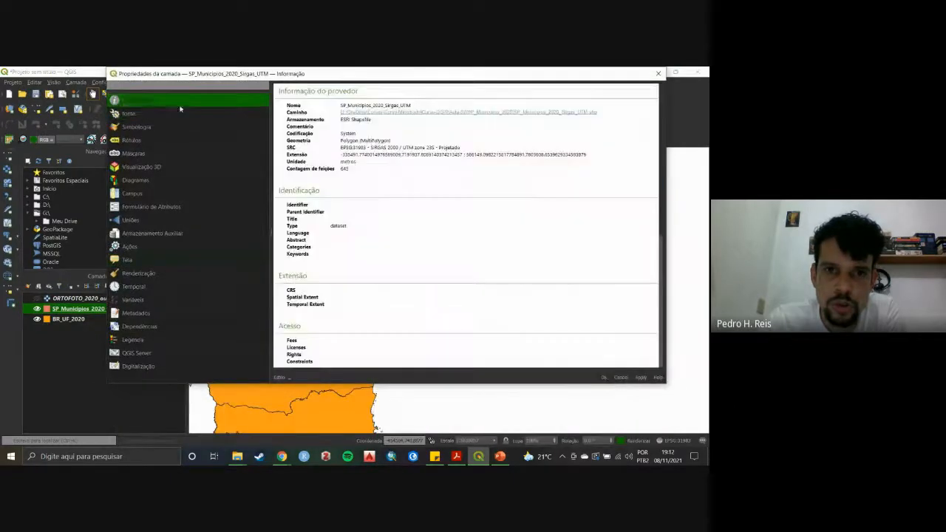
left_click_drag(286, 163, 376, 163)
left_click(364, 164)
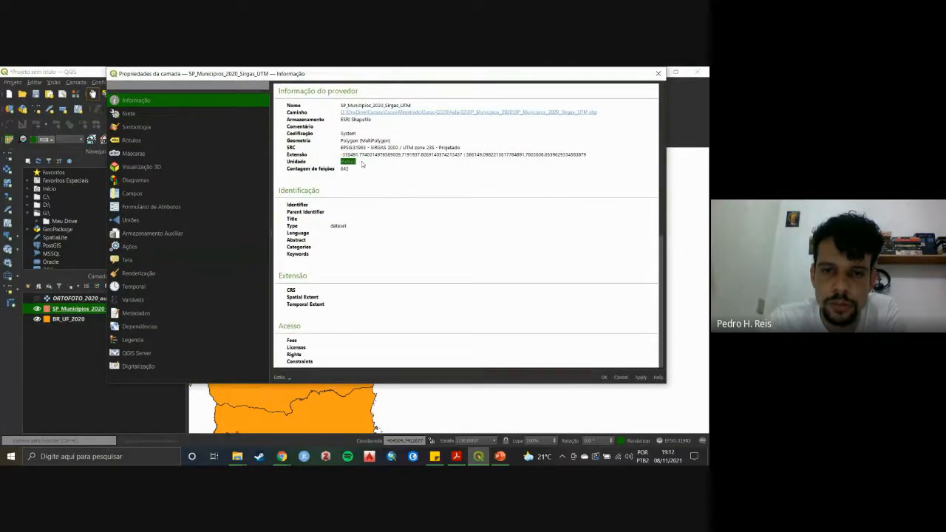
left_click(619, 378)
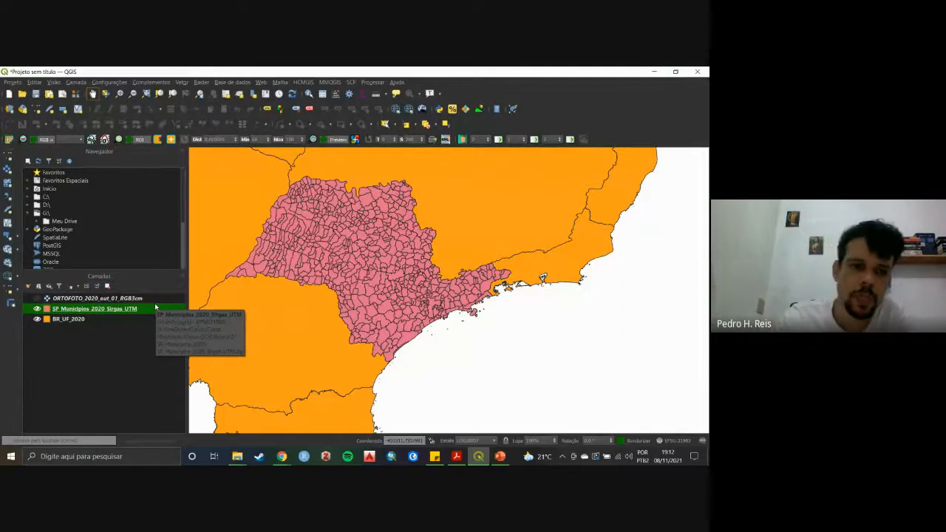
scroll(441, 299, "up", 1)
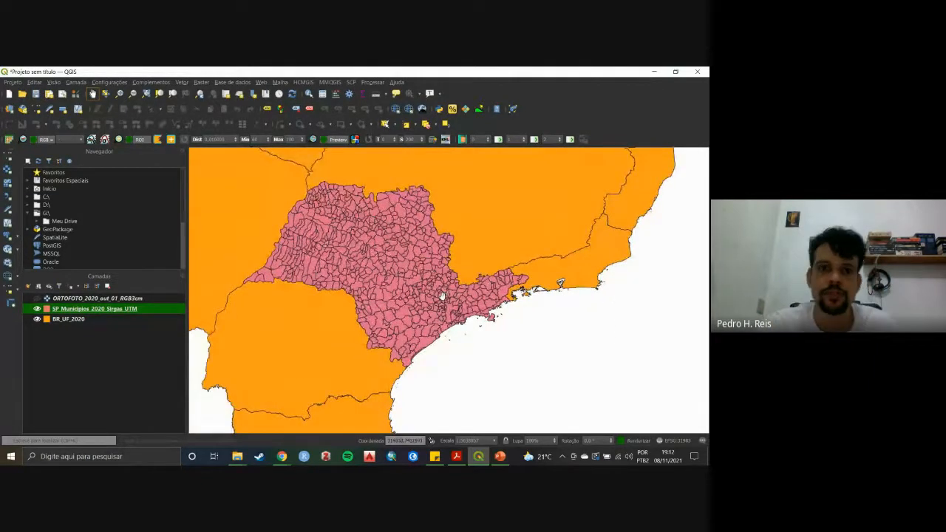
mouse_move(365, 250)
left_mouse_down()
mouse_move(392, 261)
mouse_move(353, 259)
left_mouse_up()
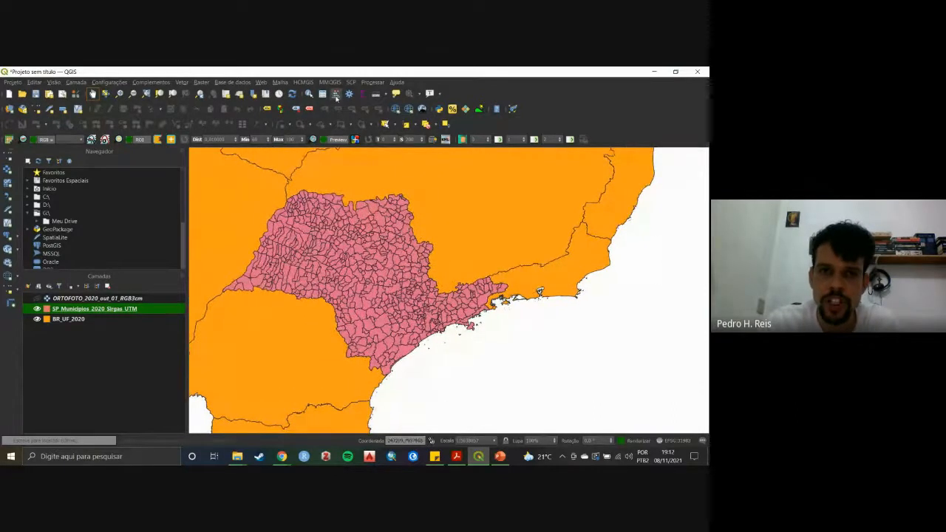
left_click(335, 95)
left_click(558, 103)
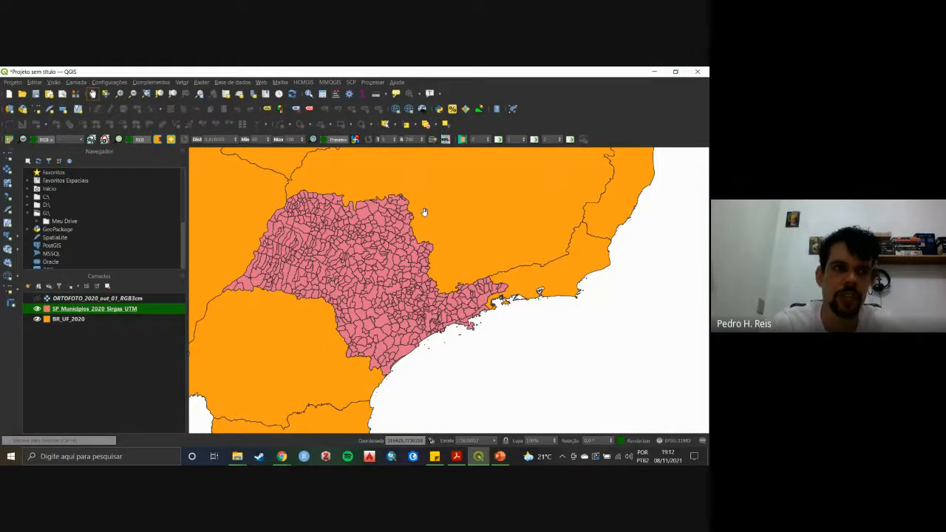
Save the project as Aula in the Aula-02 folder.
left_click(13, 82)
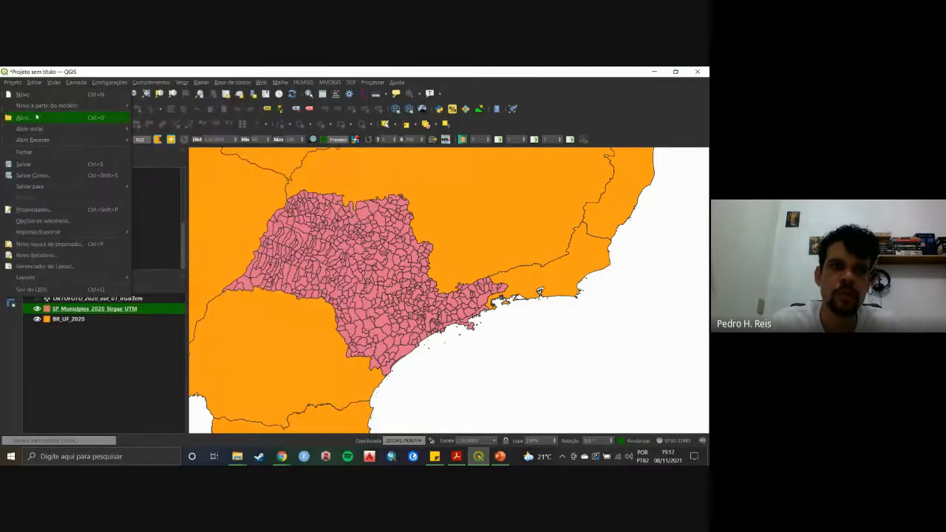
left_click(66, 168)
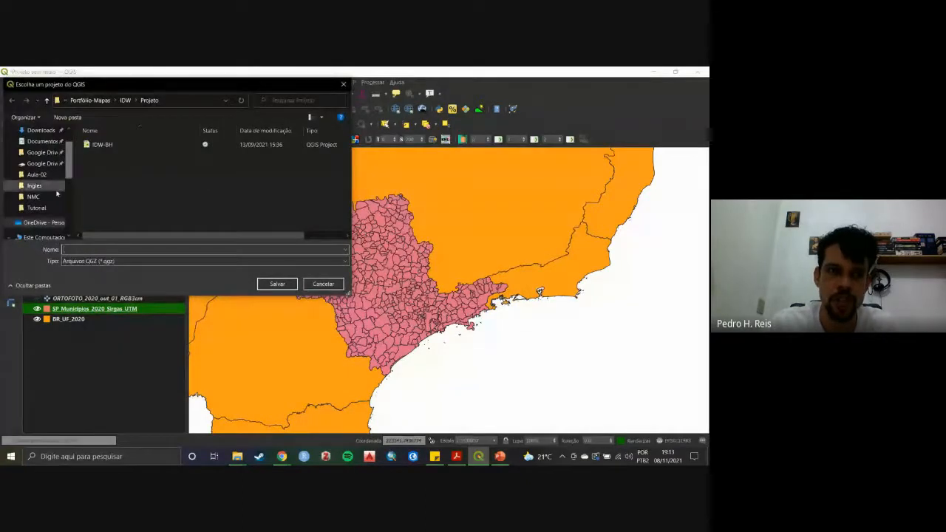
left_click(37, 174)
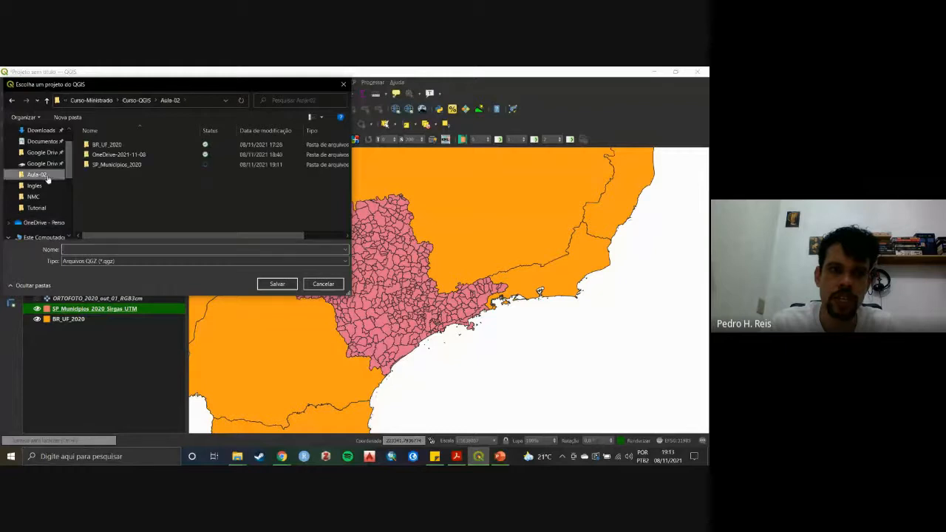
left_click(143, 248)
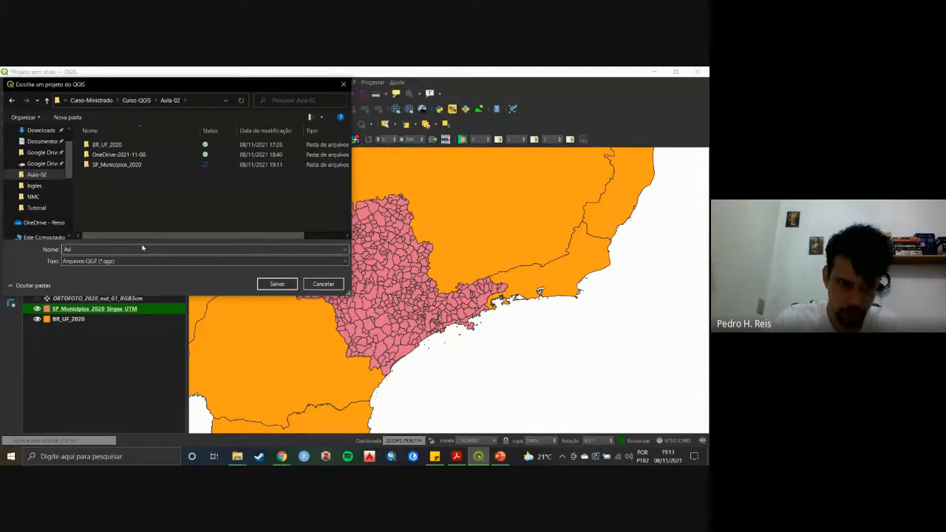
left_click(277, 286)
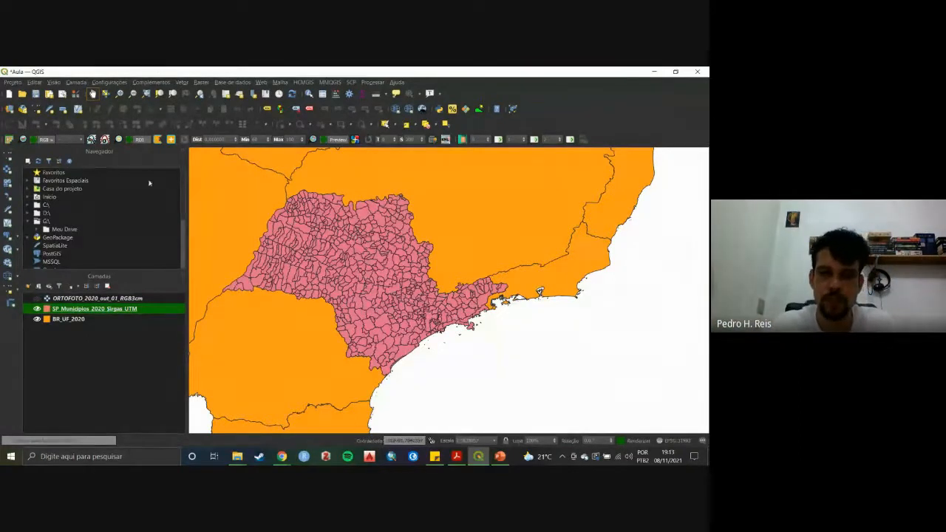
Examine the attribute table of SP_Municipios_2020_Sirgas_UTM with its records sorted by the area field.
left_click(322, 95)
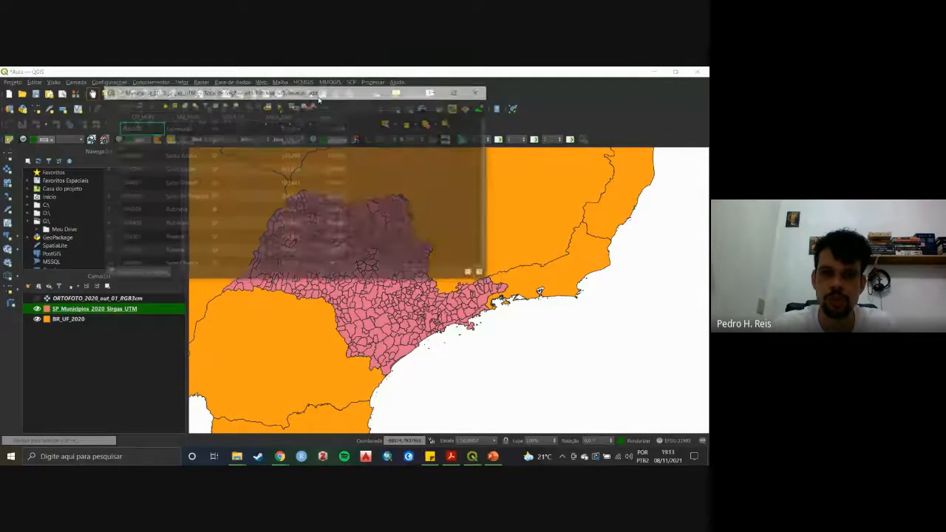
left_click_drag(493, 286, 610, 411)
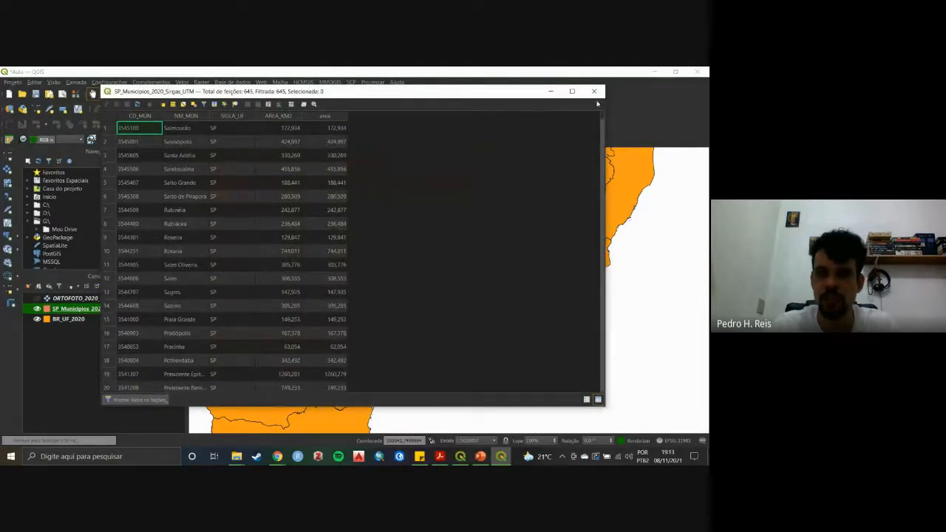
left_click(336, 116)
right_click(340, 119)
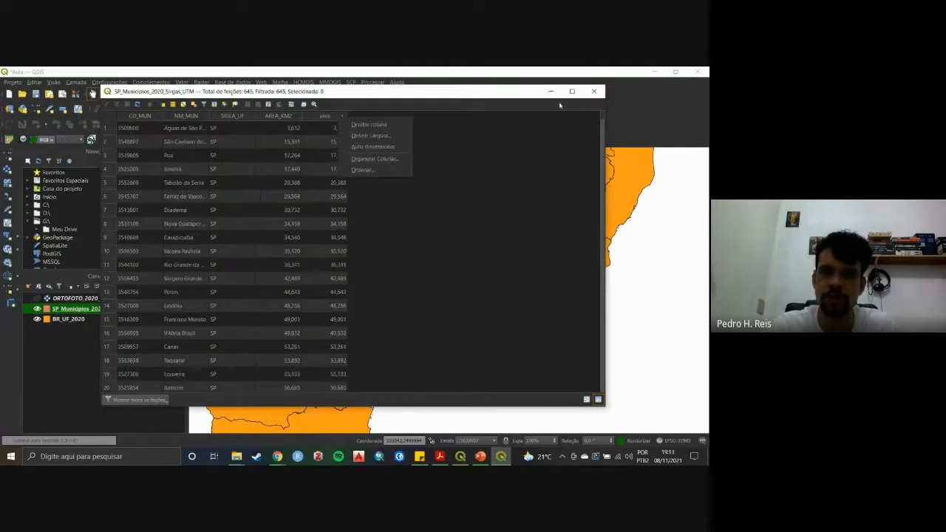
left_click(596, 91)
left_click(595, 91)
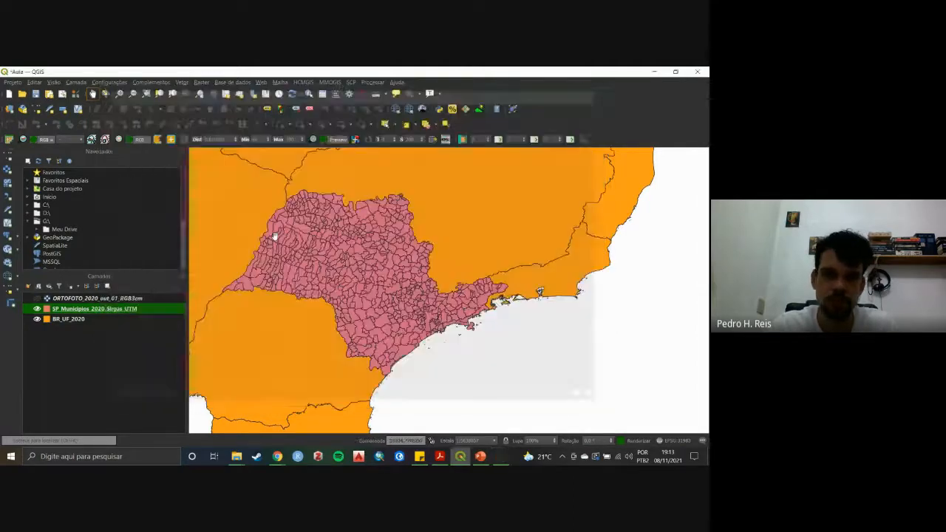
right_click(90, 309)
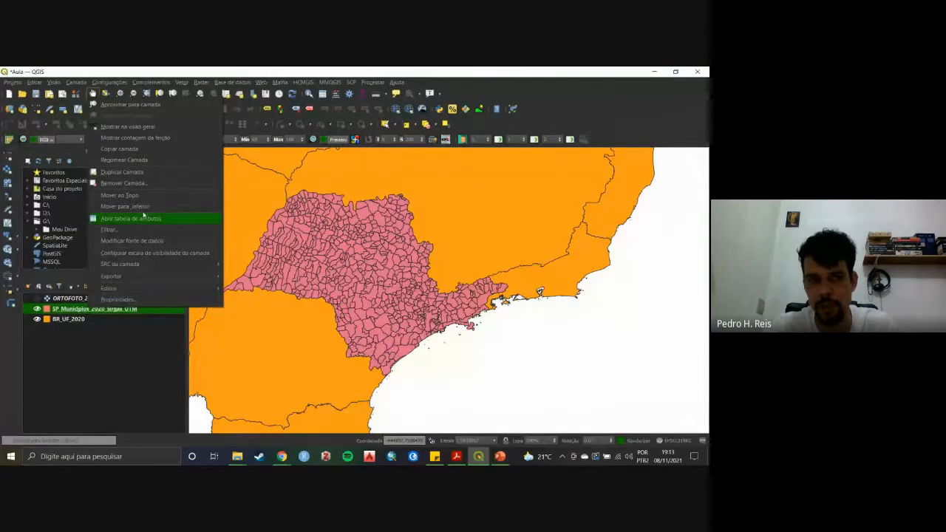
left_click(149, 221)
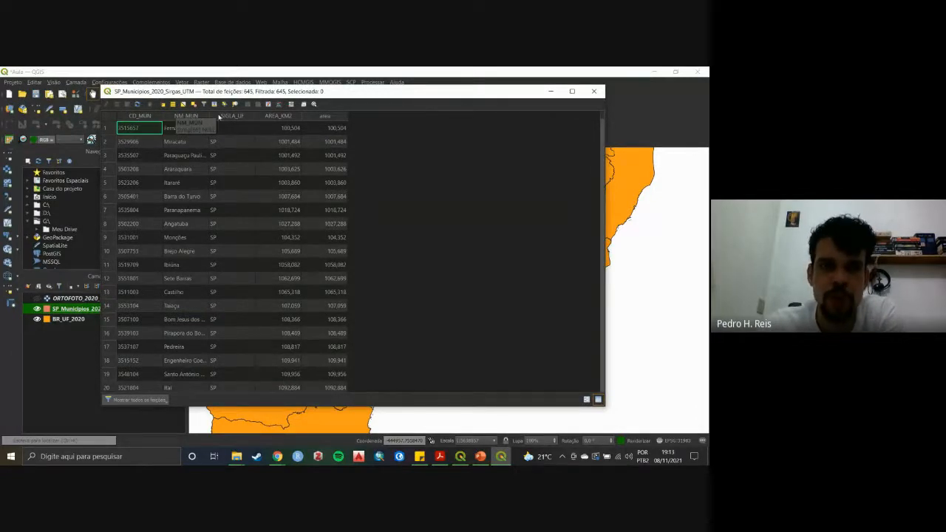
left_click(326, 117)
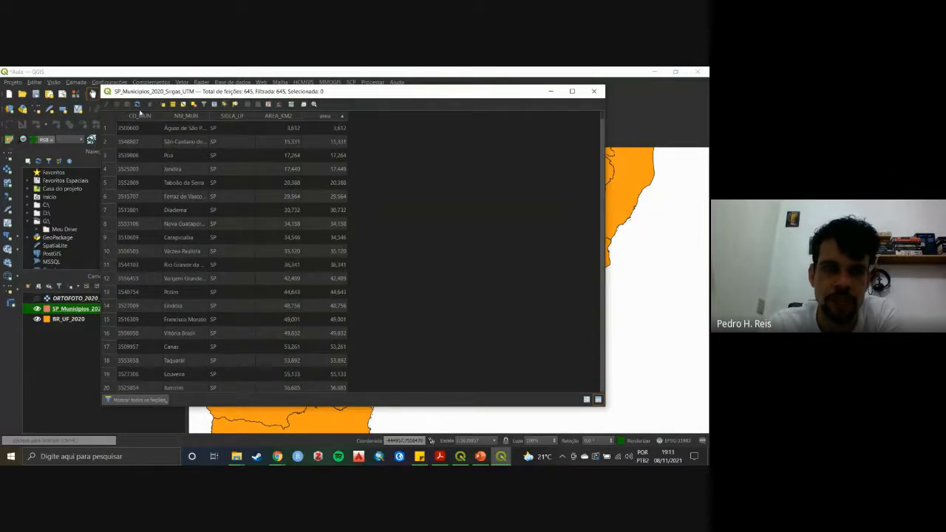
left_click(594, 91)
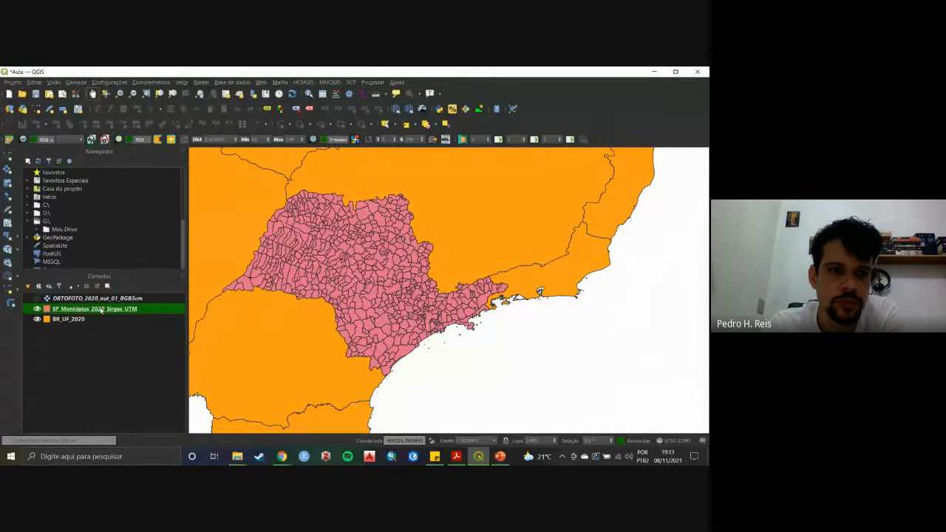
Check the provider information of SP_Municipios_2020_Sirgas_UTM in its layer properties, and view its attribute table again.
right_click(140, 309)
left_click(175, 305)
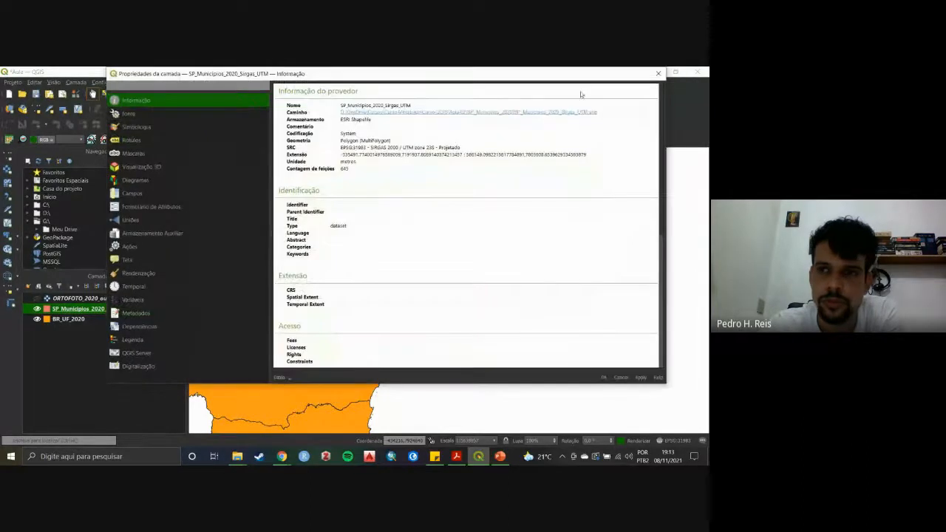
left_click(654, 74)
left_click(322, 93)
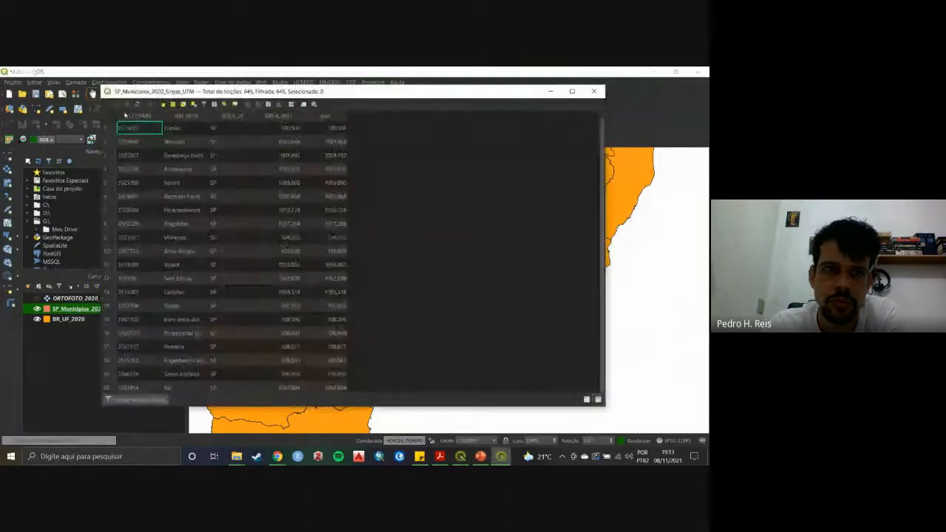
left_click(594, 91)
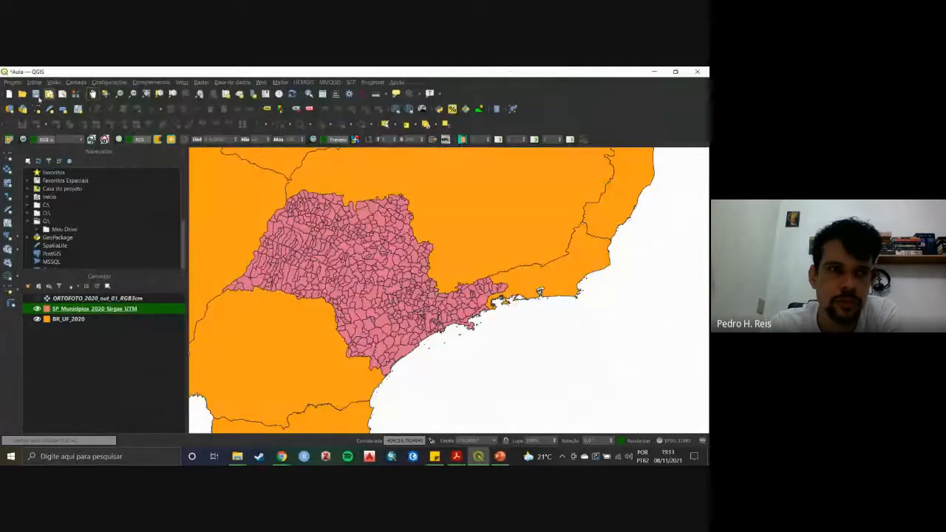
Save the Aula project and review the commands available for the SP_Municipios_2020_Sirgas_UTM layer.
left_click(35, 94)
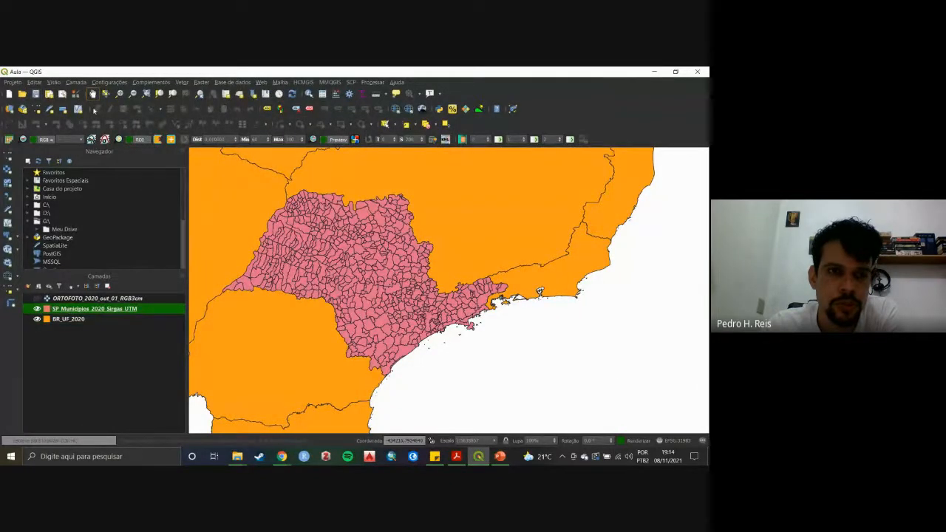
right_click(117, 308)
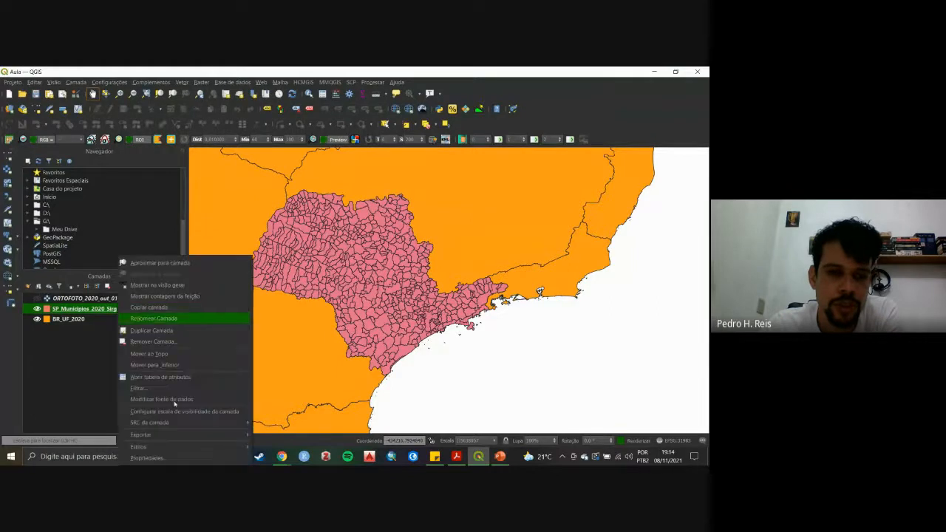
right_click(99, 308)
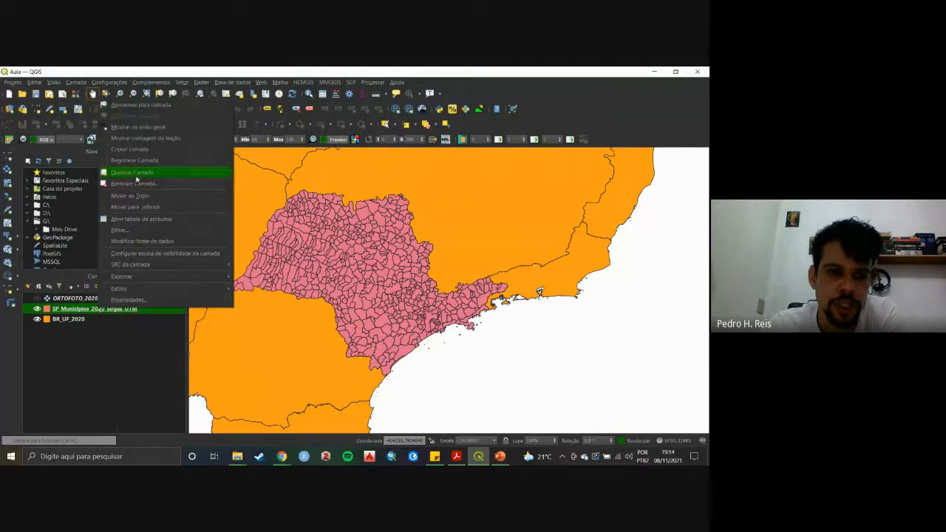
left_click(139, 355)
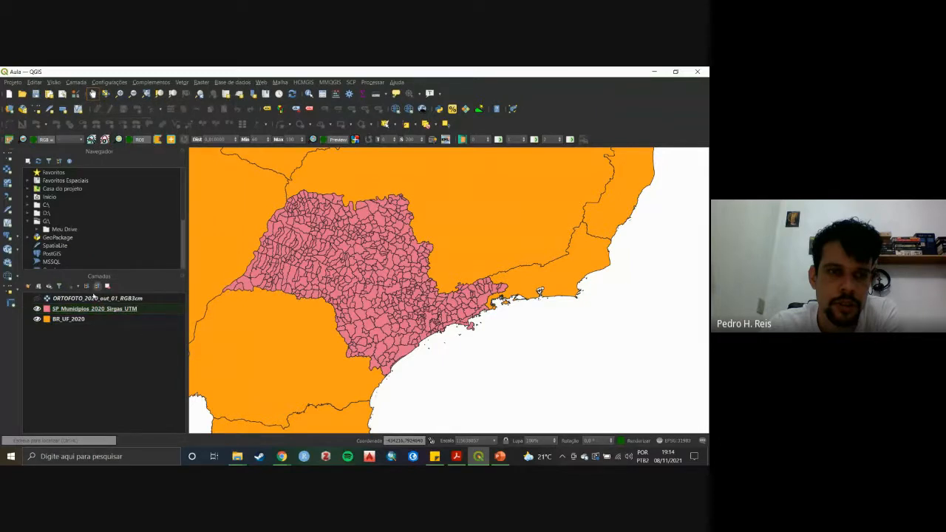
left_click(91, 299)
left_click(91, 309)
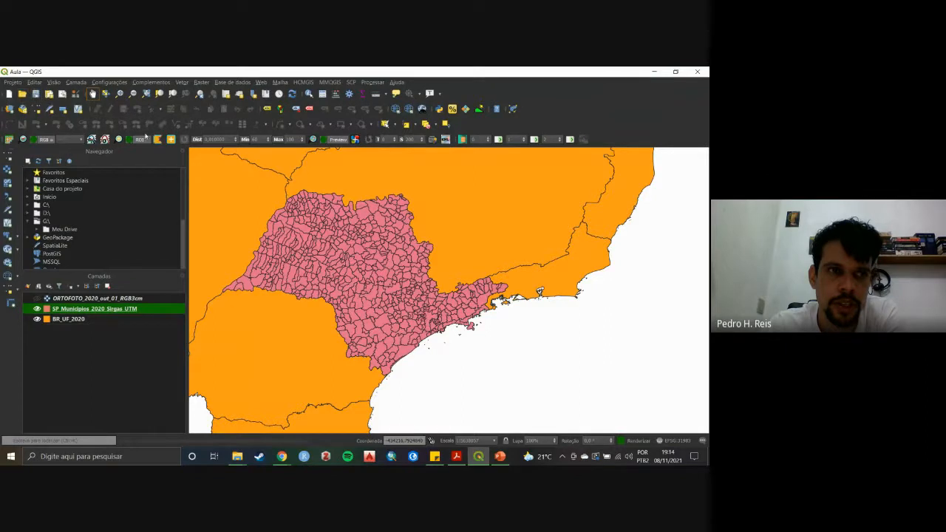
Show the snapping toolbar (Ferramentas de aderência), and turn the project toolbar off and back on.
right_click(554, 111)
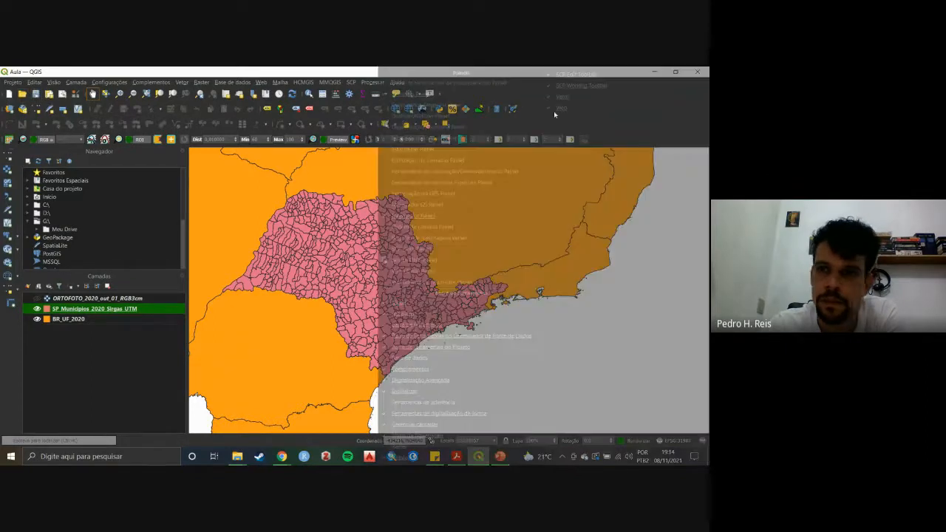
left_click(386, 403)
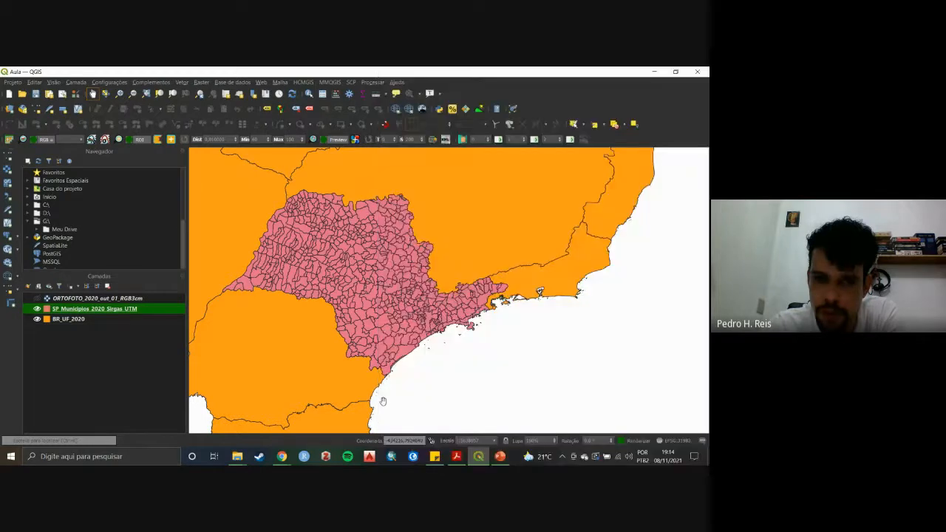
right_click(558, 98)
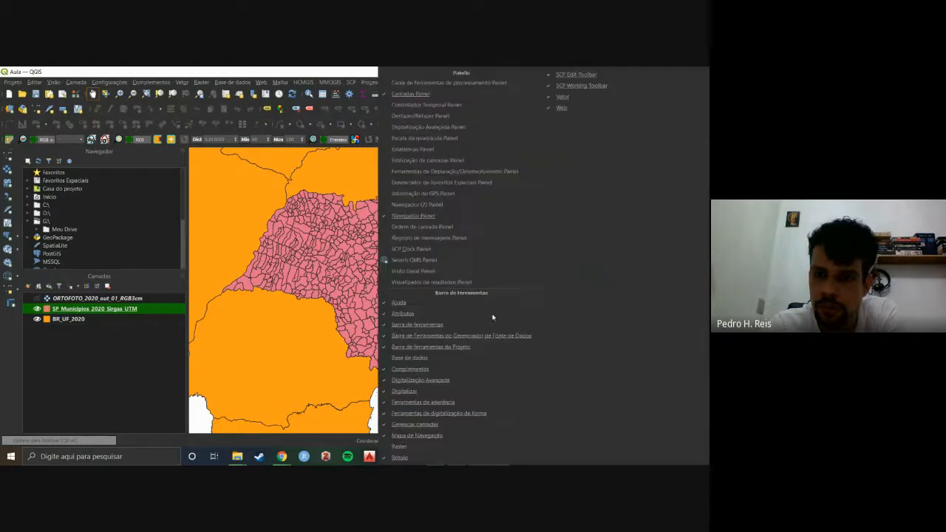
left_click(389, 348)
right_click(602, 108)
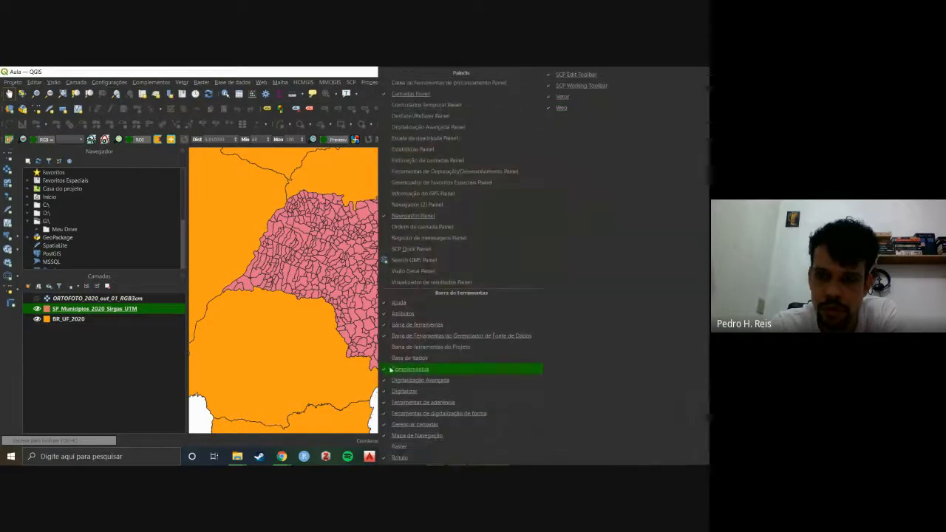
left_click(390, 347)
Switch the active layer between the orthophoto, BR_UF_2020 and SP_Municipios_2020_Sirgas_UTM to compare the available tools, ending on SP_Municipios_2020_Sirgas_UTM.
left_click(102, 298)
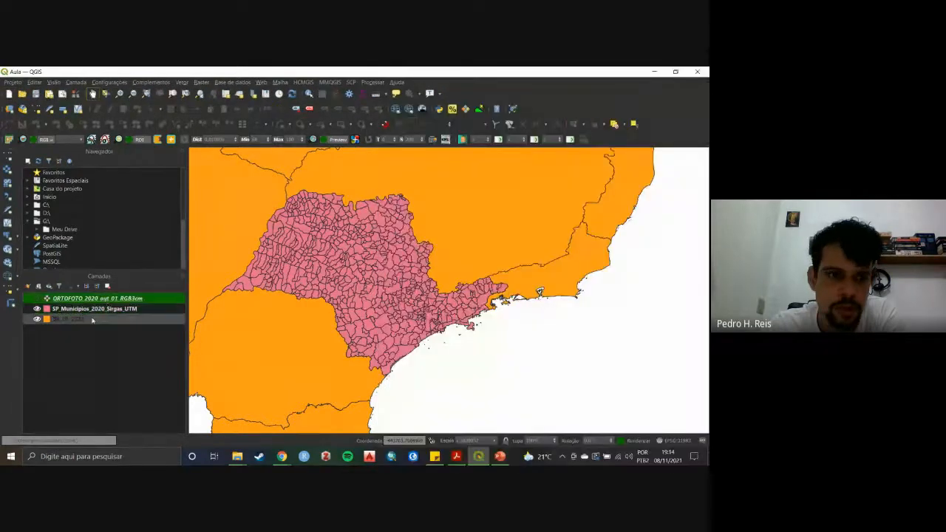
left_click(94, 319)
left_click(95, 299)
left_click(94, 319)
left_click(105, 309)
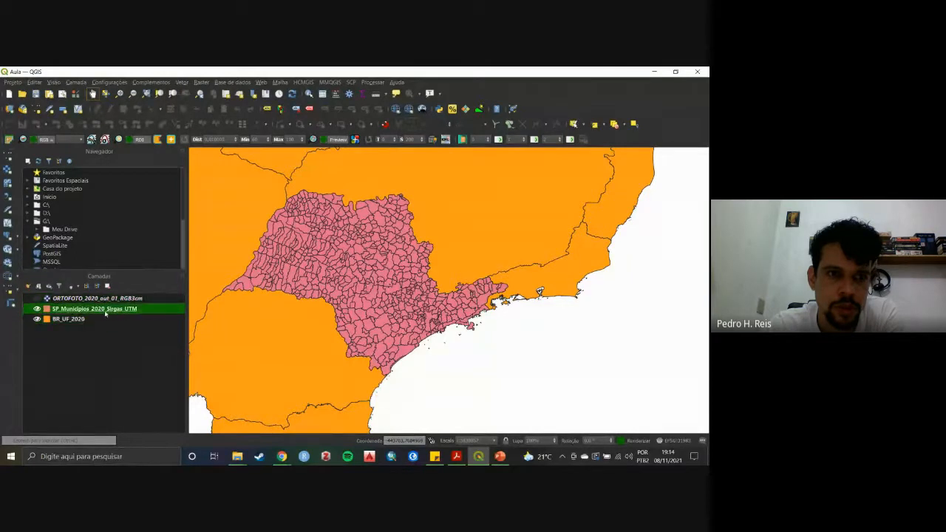
left_click(113, 320)
left_click(130, 312)
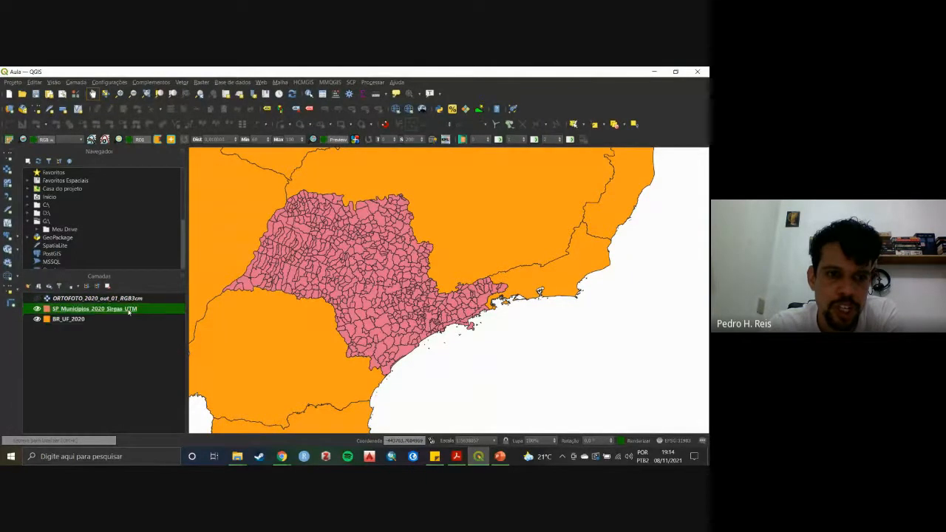
left_click(132, 320)
left_click(134, 309)
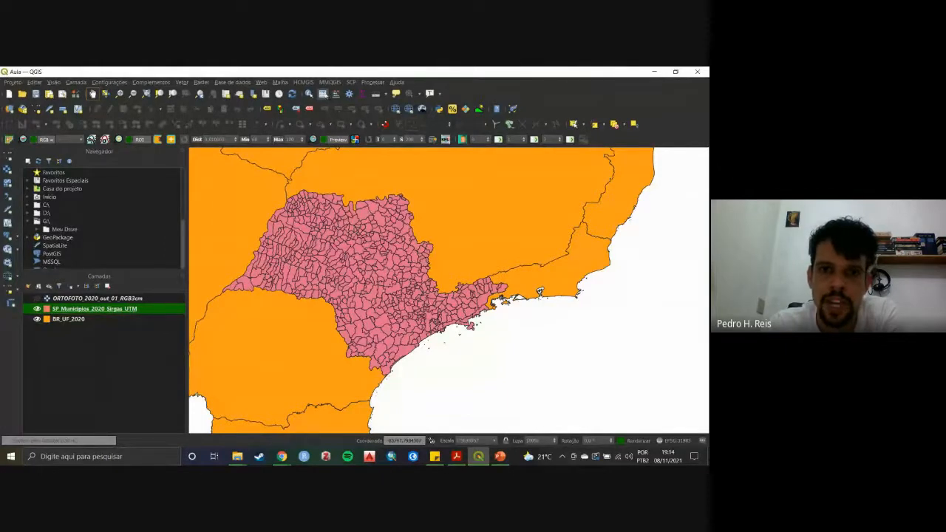
Open the field calculator from the SP_Municipios_2020_Sirgas_UTM attribute table, enlarge it to examine its options, and close both windows.
left_click(325, 95)
left_click_drag(376, 96, 362, 84)
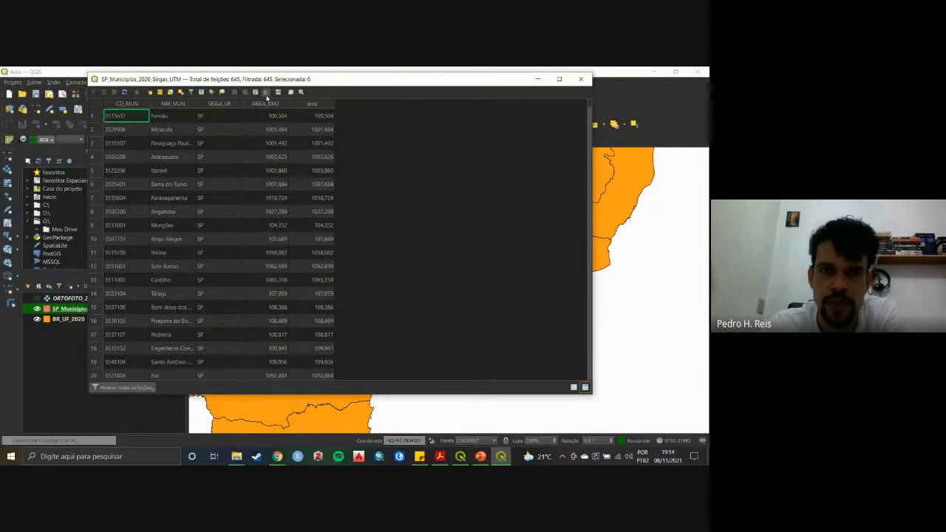
left_click(265, 91)
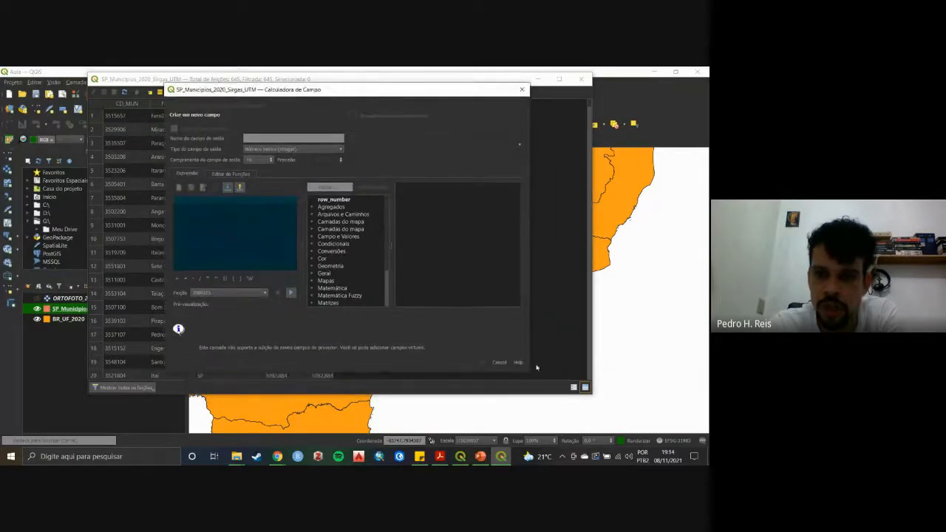
left_click_drag(529, 374, 662, 429)
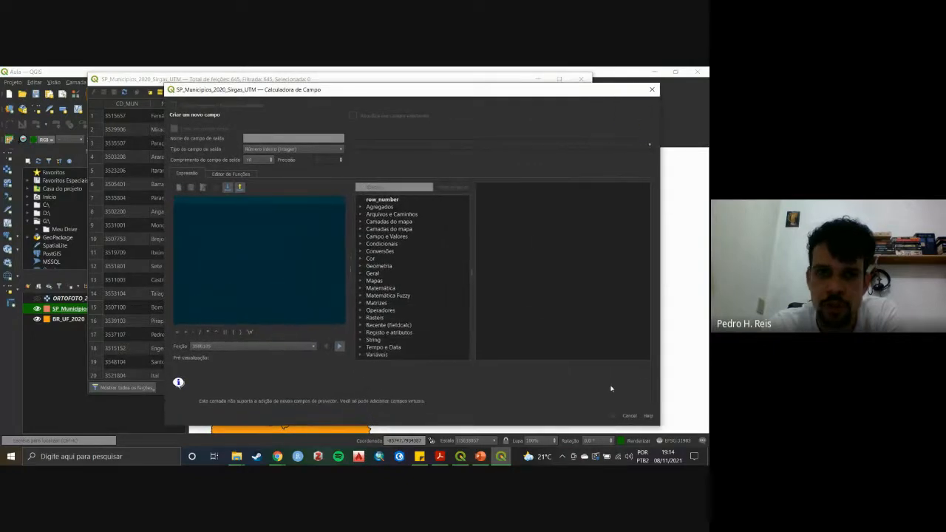
left_click_drag(238, 91, 210, 75)
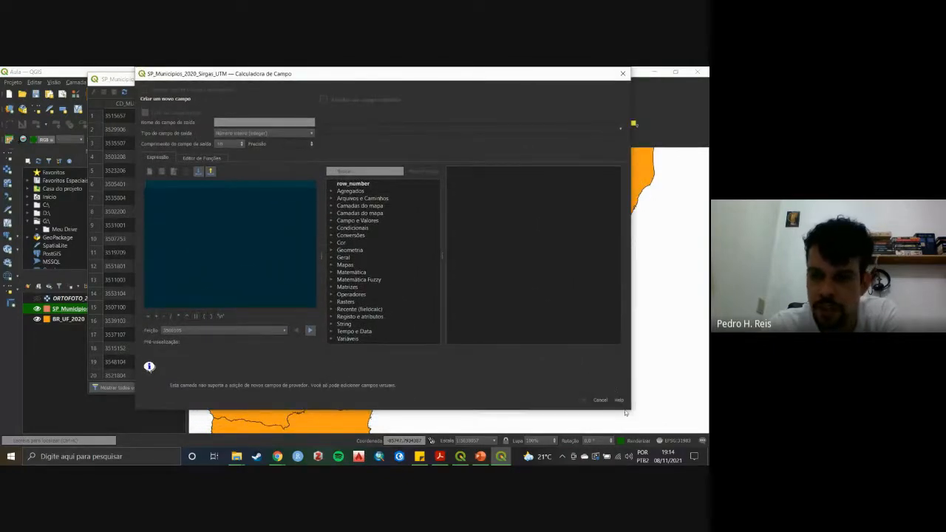
left_click_drag(629, 411, 653, 427)
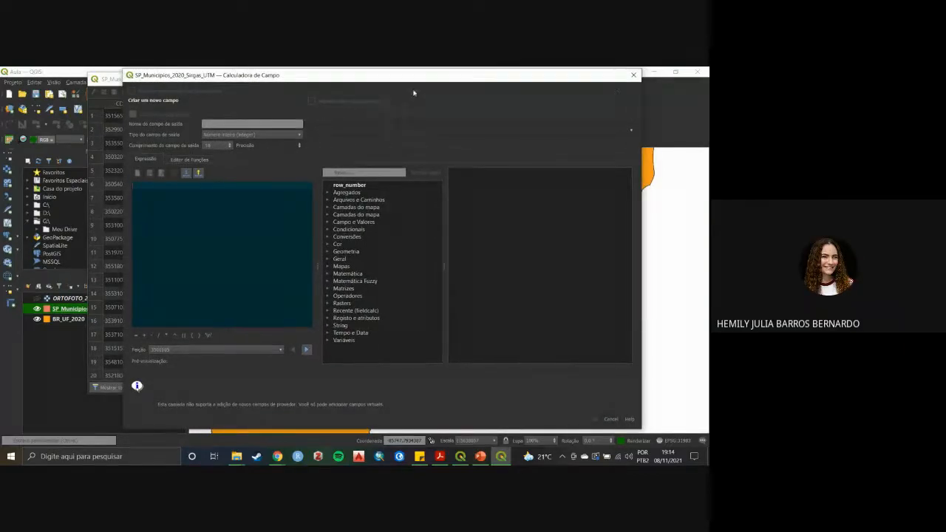
key("Escape")
left_click(581, 79)
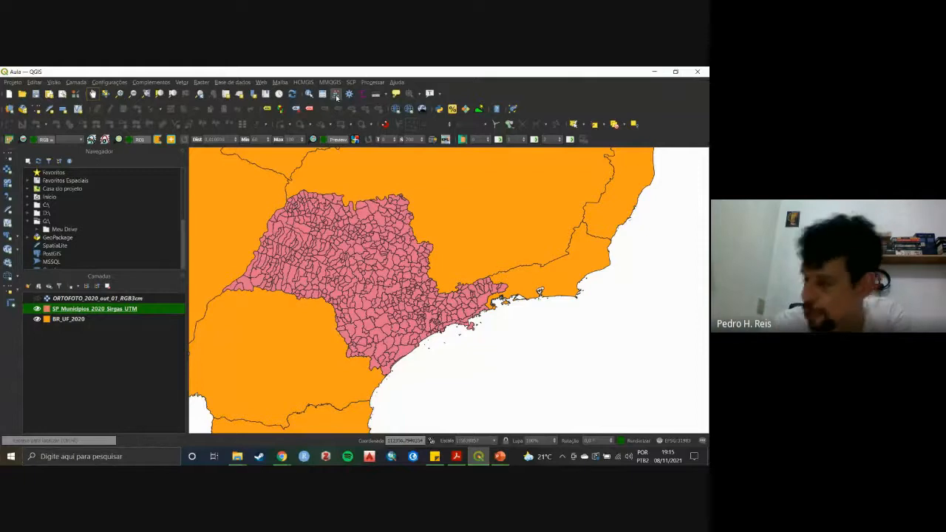
Check the new-field options in the layer's field calculator directly from the main window, and close it.
left_click(336, 94)
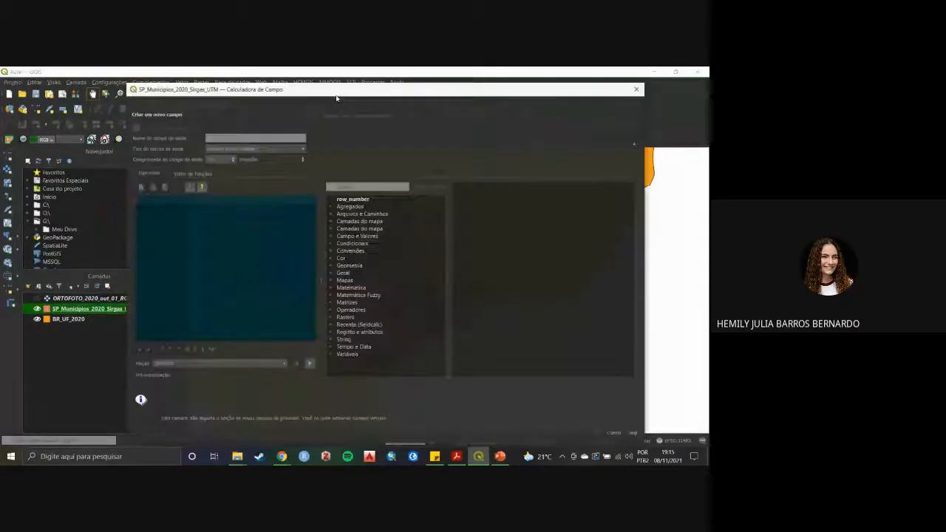
left_click_drag(347, 88, 323, 75)
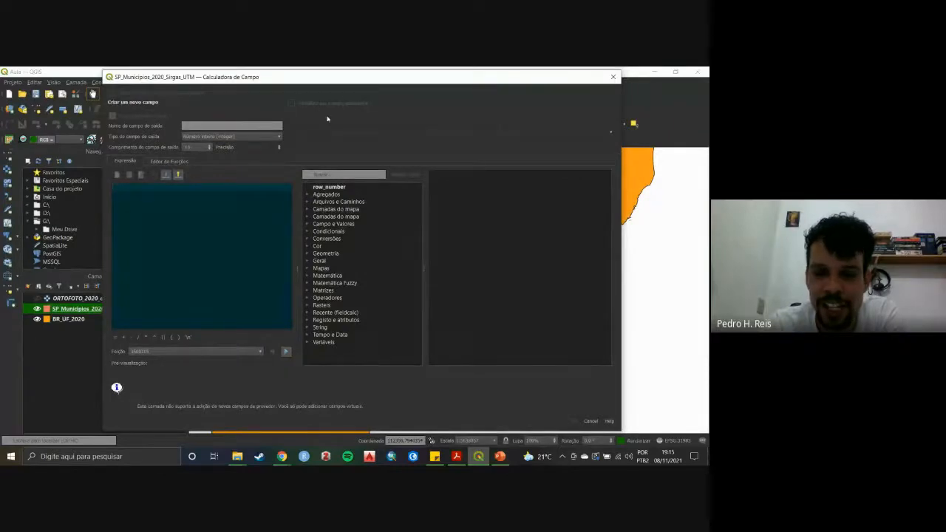
left_click_drag(334, 81, 358, 79)
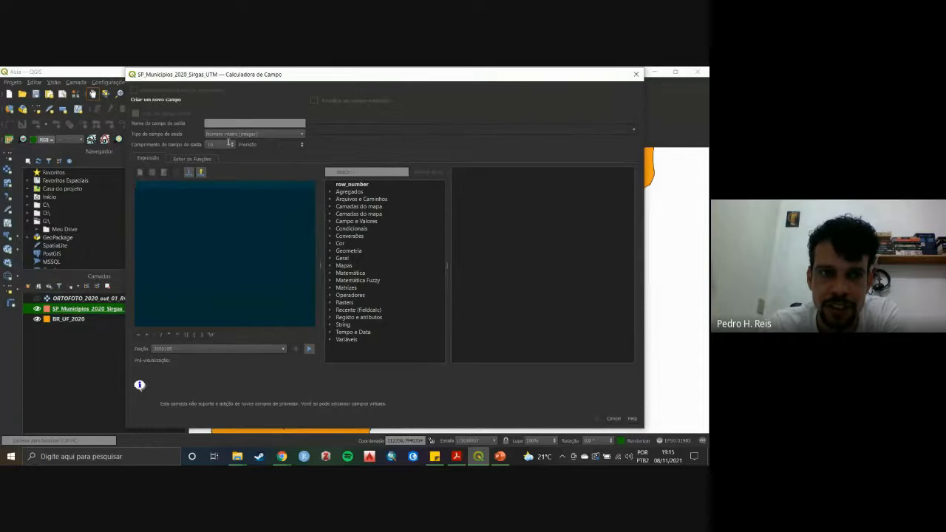
left_click(636, 74)
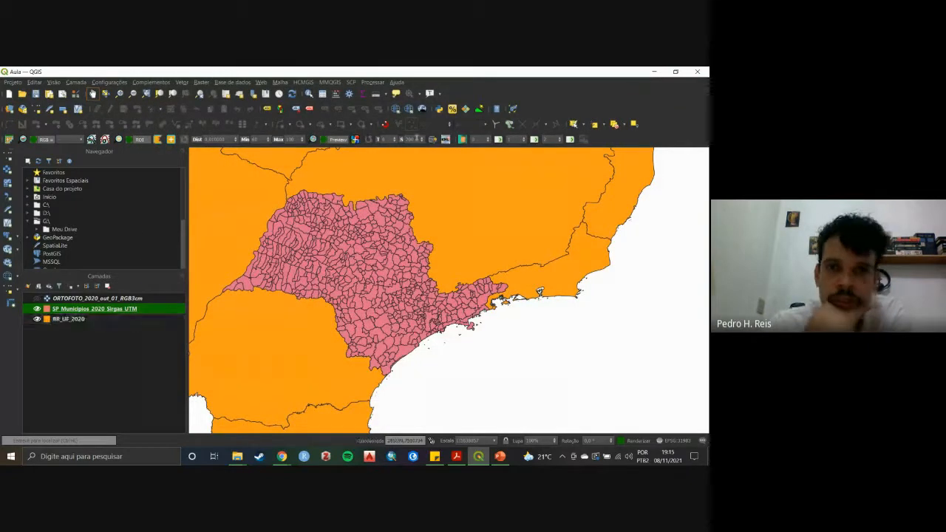
Remove the SP_Municipios_2020_Sirgas_UTM layer from the project.
right_click(131, 311)
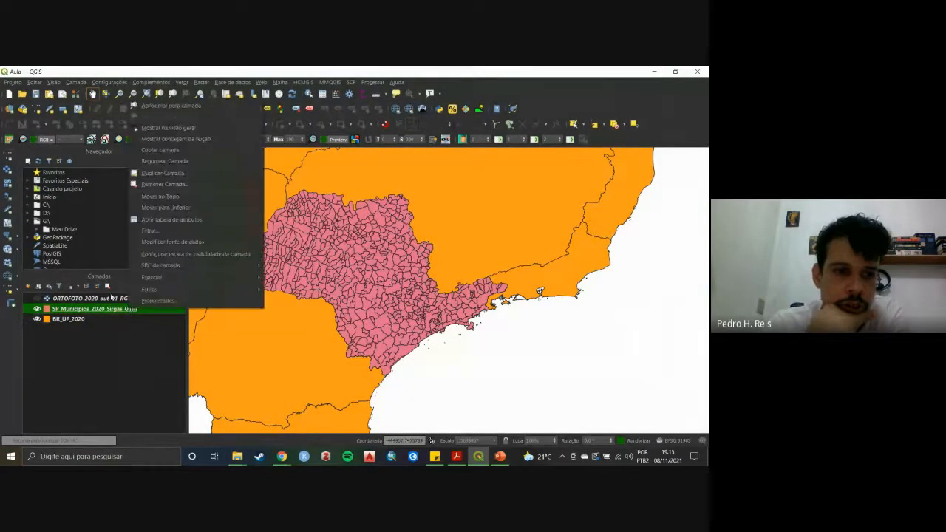
left_click(107, 287)
left_click(372, 271)
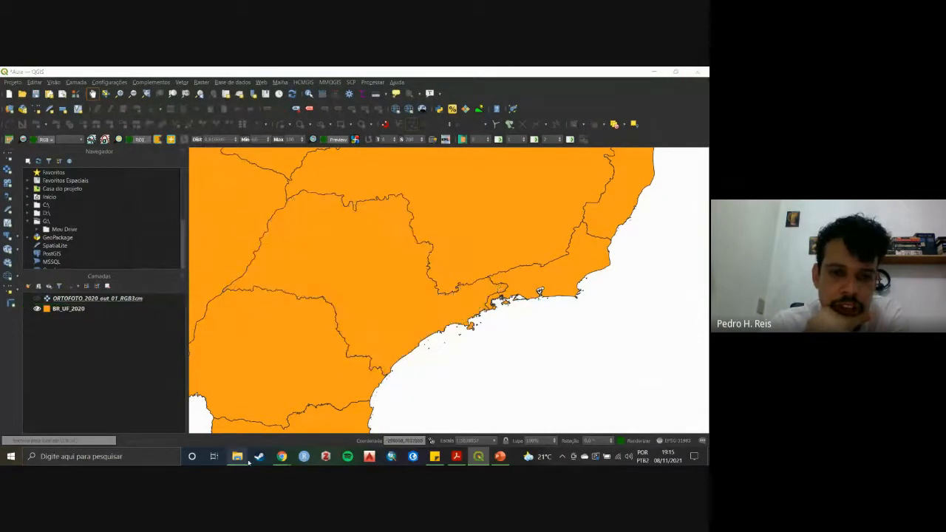
Switch to File Explorer and load the SP_Municipios_2020_Sirgas_UTM shapefile from Aula-02's SP_Municipios_2020 folder into the QGIS project.
mouse_move(249, 461)
left_click(210, 407)
left_click(250, 97)
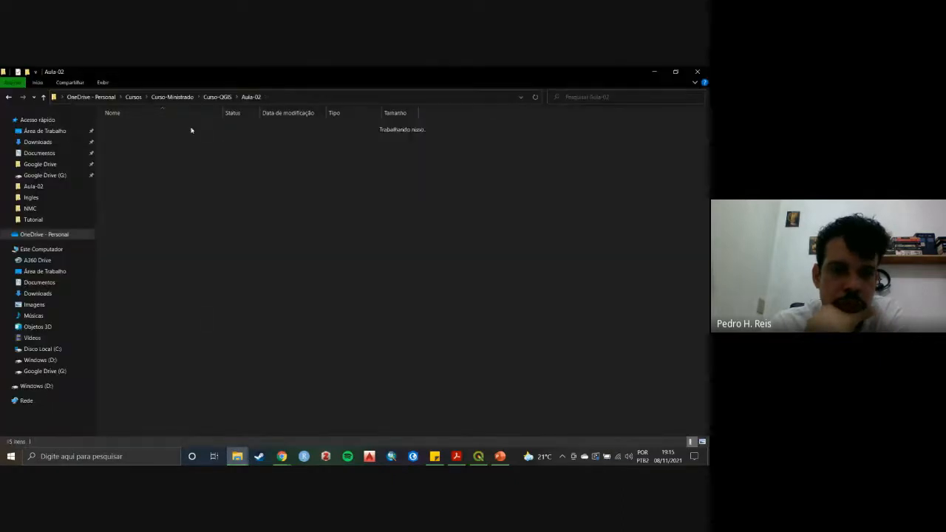
double_click(148, 147)
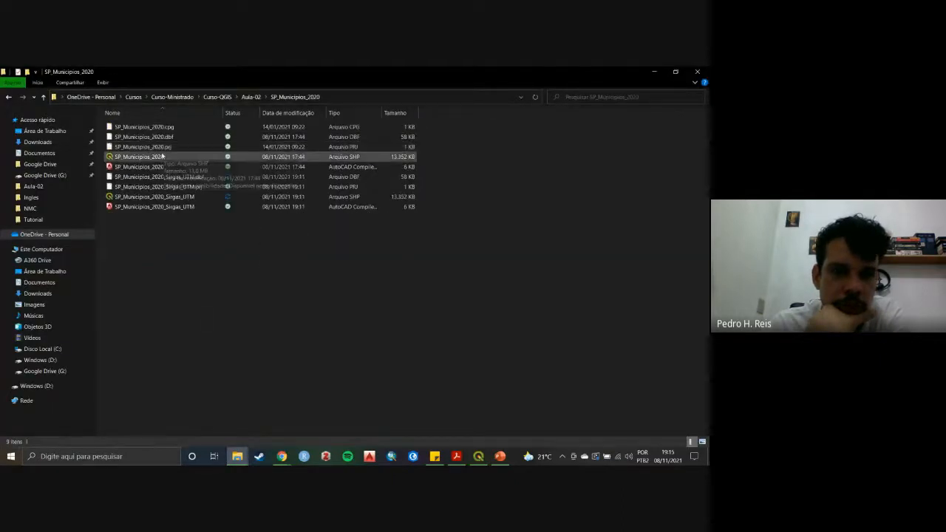
left_click(160, 197)
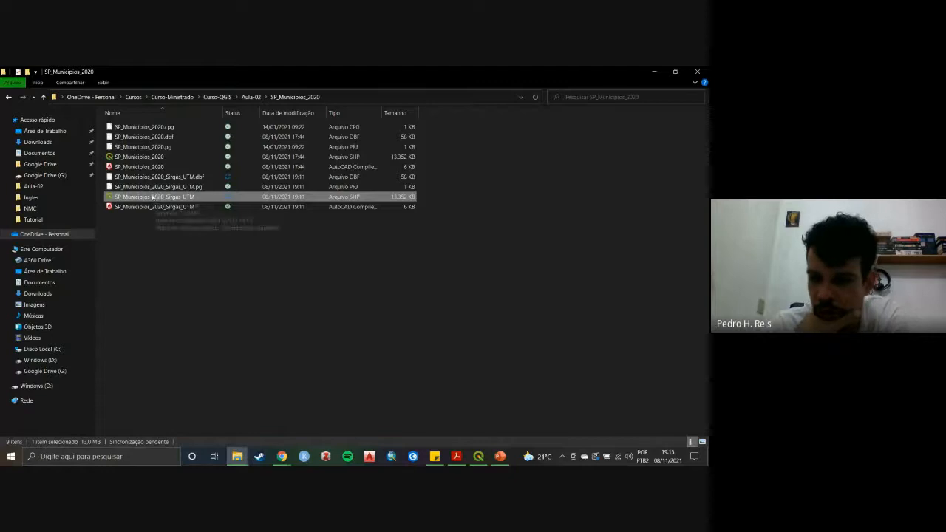
mouse_move(153, 196)
left_mouse_down()
mouse_move(449, 401)
mouse_move(484, 462)
mouse_move(317, 405)
left_mouse_up()
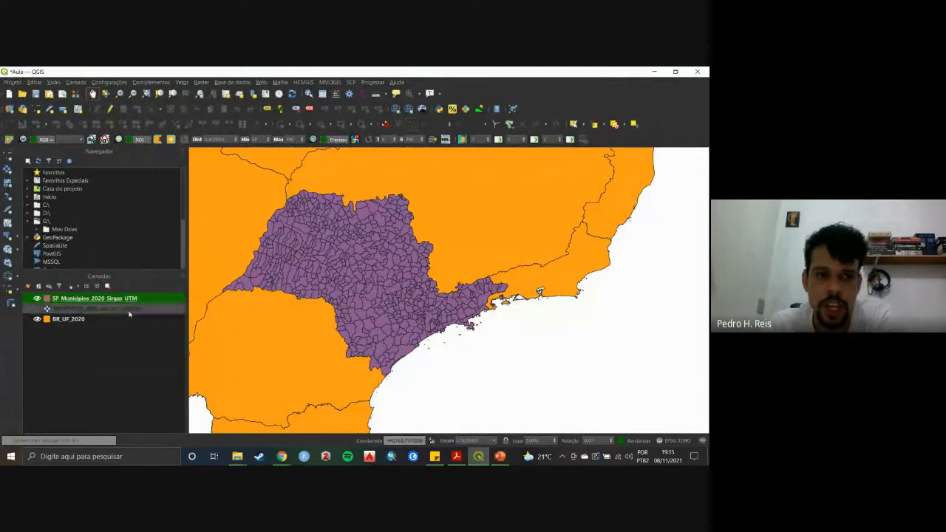
Check whether the field calculator offers new-field creation for the reloaded municipalities layer, and close it.
left_click_drag(376, 255, 449, 269)
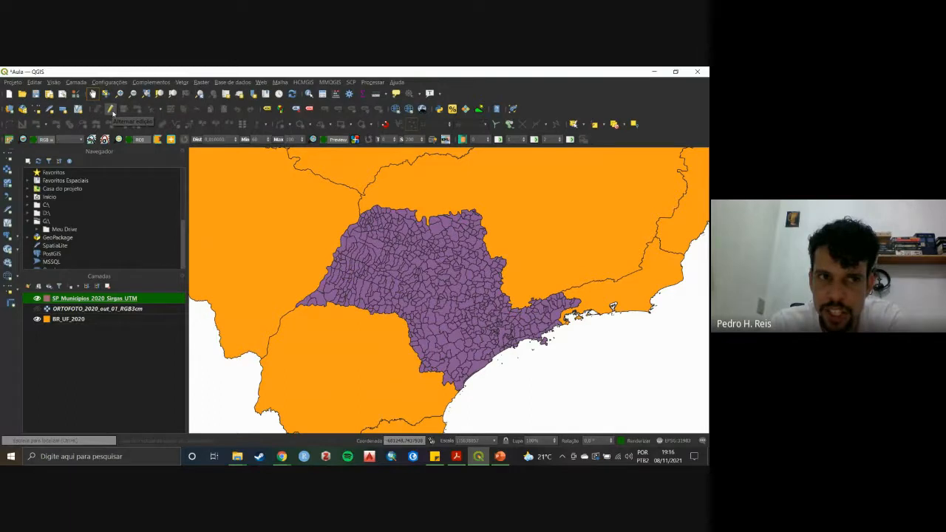
left_click(337, 96)
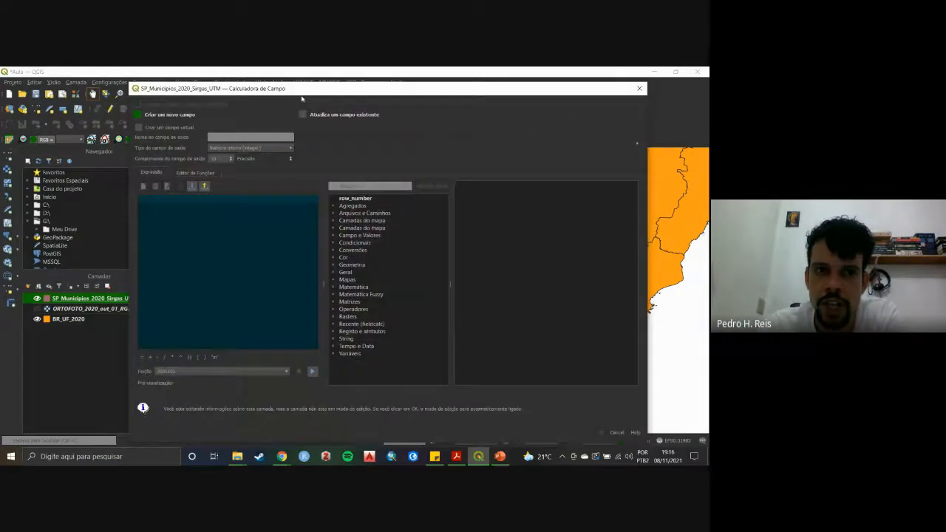
mouse_move(296, 89)
left_mouse_down()
mouse_move(276, 80)
mouse_move(304, 82)
left_mouse_up()
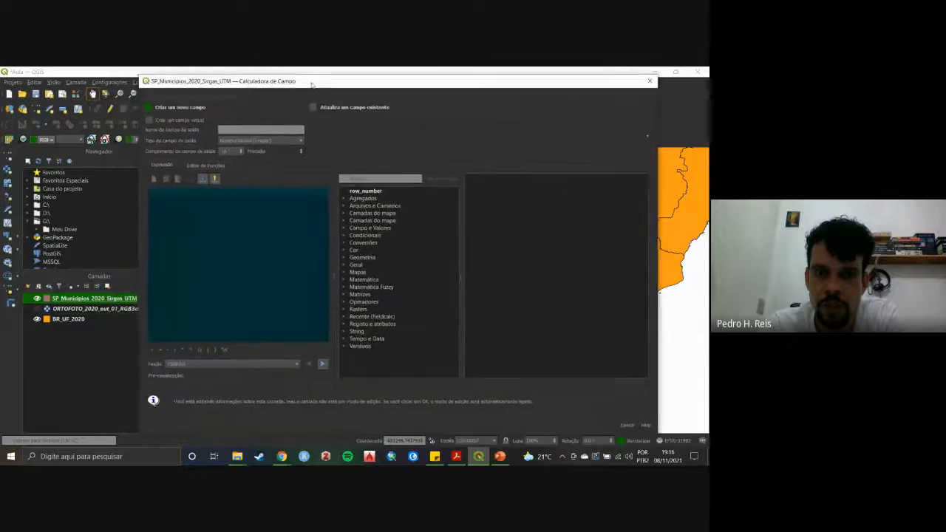
left_click(649, 79)
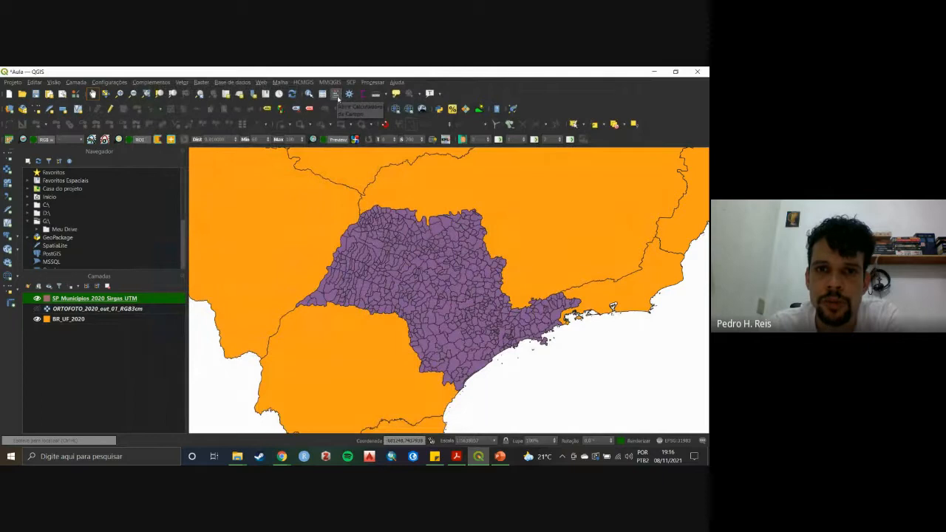
left_click(337, 96)
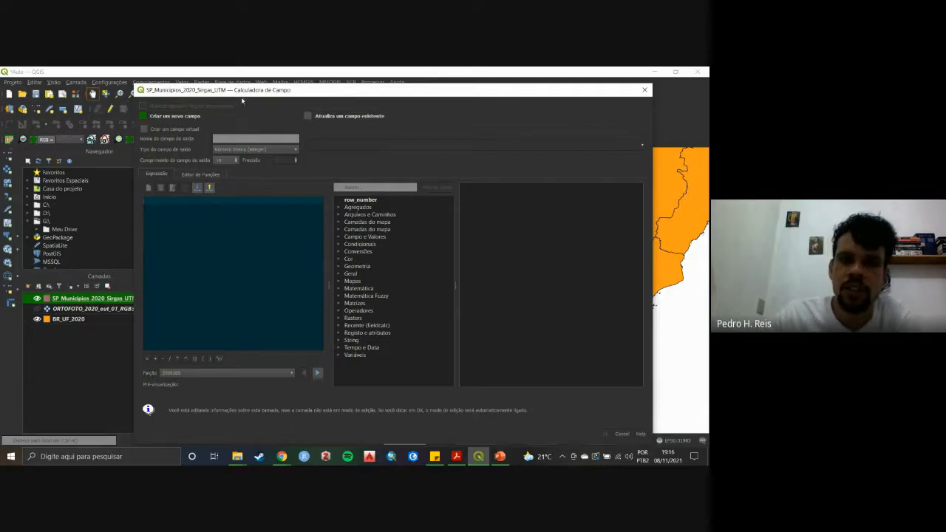
left_click(175, 131)
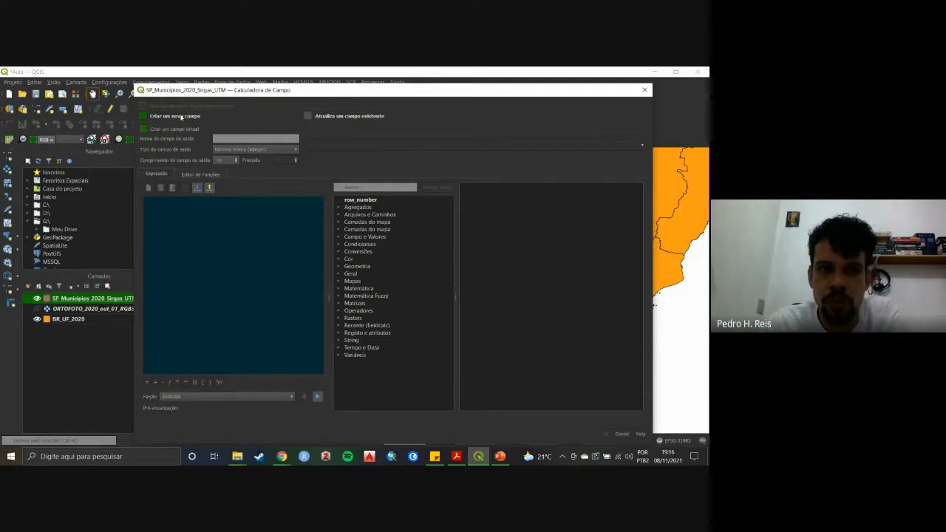
left_click(179, 118)
left_click(145, 117)
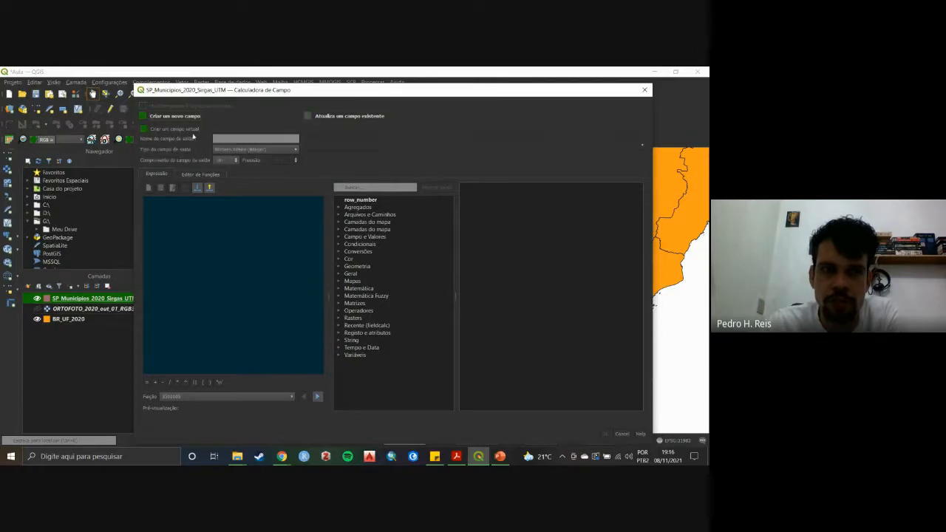
left_click(176, 130)
left_click(230, 139)
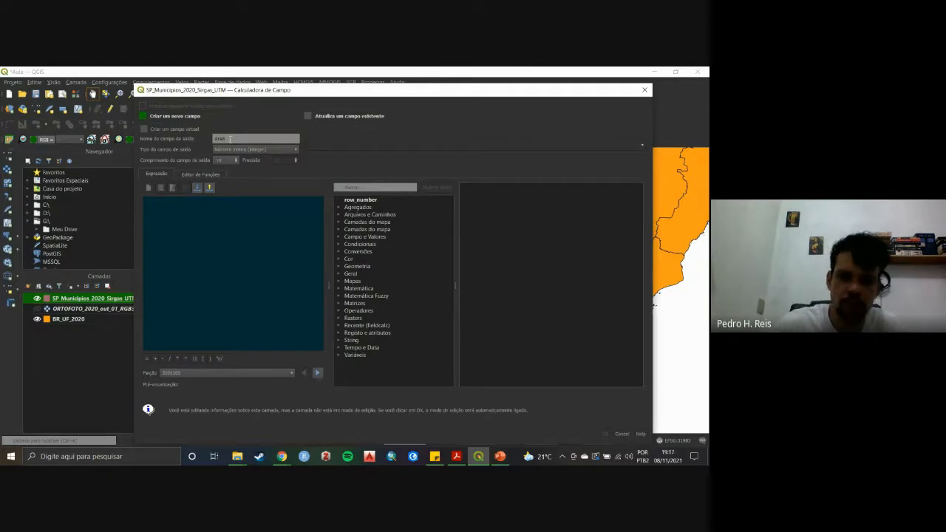
left_click_drag(414, 90, 439, 113)
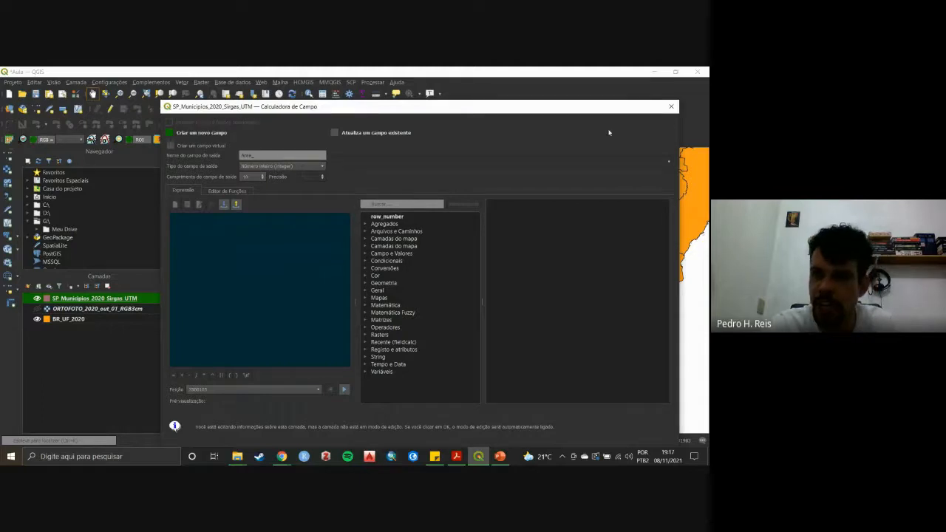
left_click(670, 107)
Review the layer's existing area fields in the attribute table sorted by AREA_KM2, and close the table and the field calculator.
left_click(322, 93)
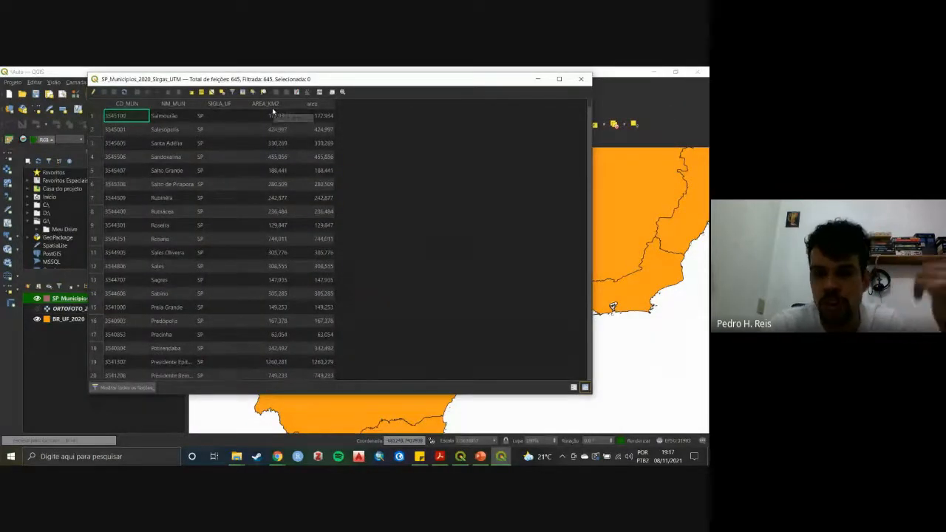
left_click(271, 104)
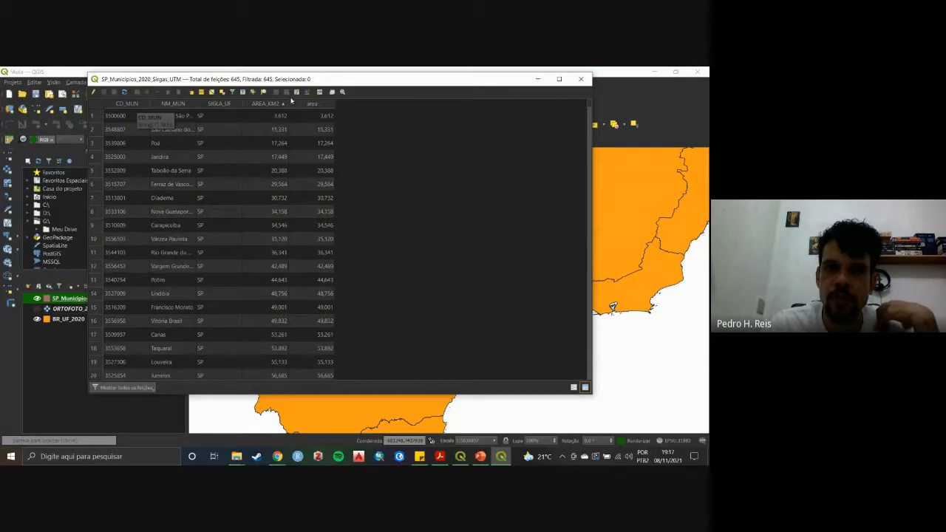
left_click(581, 79)
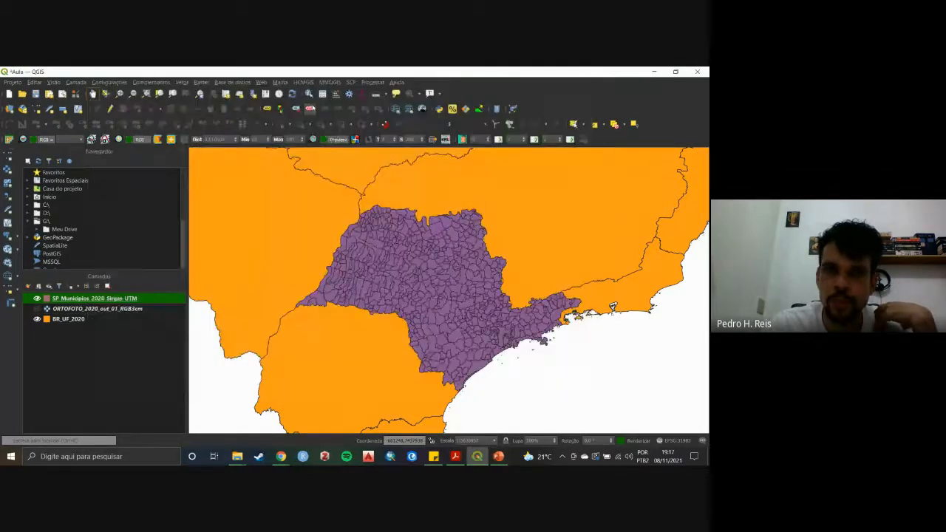
left_click(309, 109)
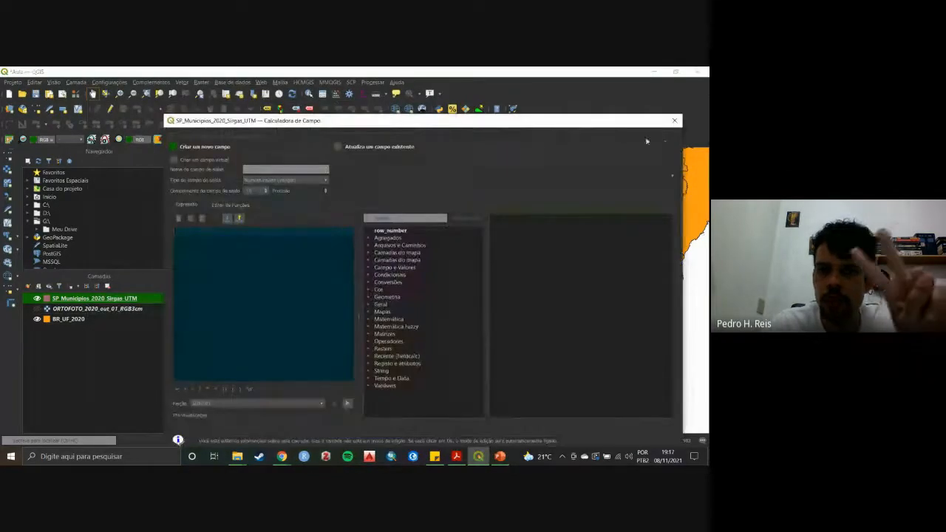
left_click(674, 121)
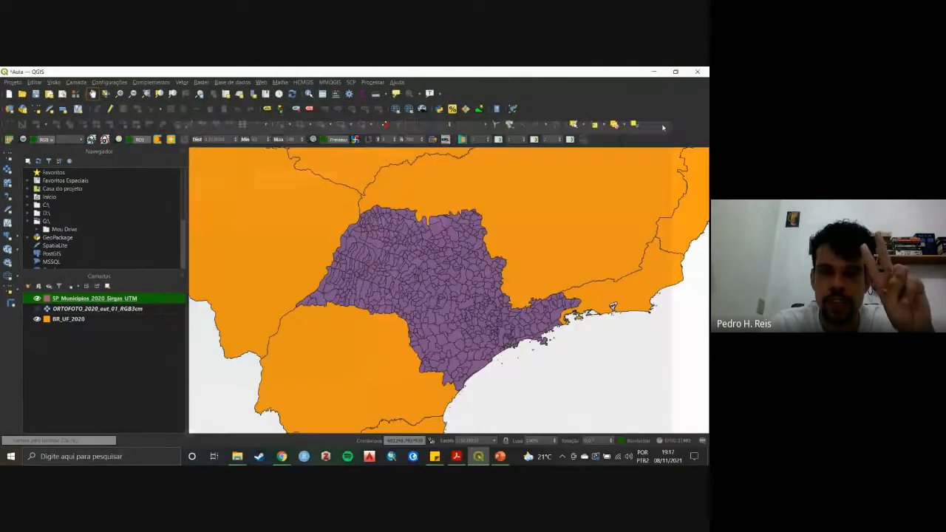
Set up a new output field named Area_02 of type Número decimal (real) in the attribute table's field calculator.
left_click(322, 94)
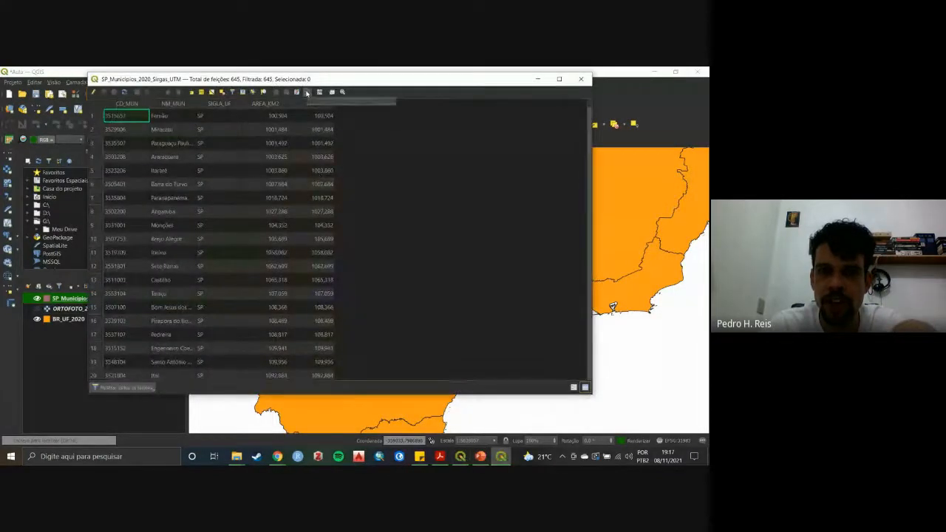
left_click(306, 94)
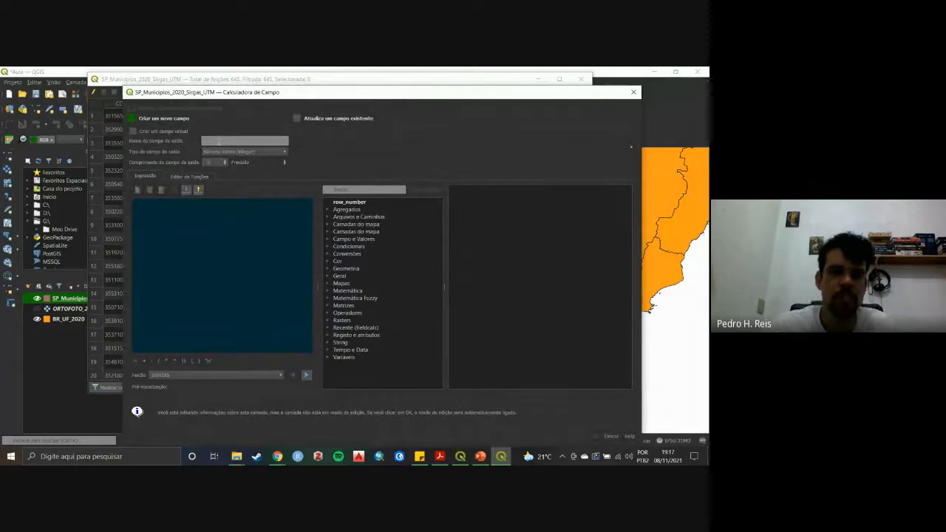
type("Area_km2")
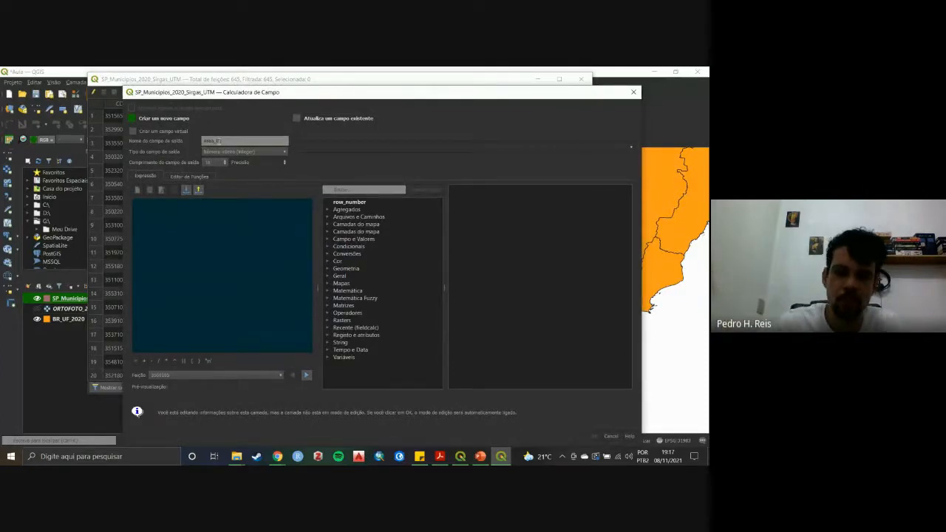
left_click(241, 153)
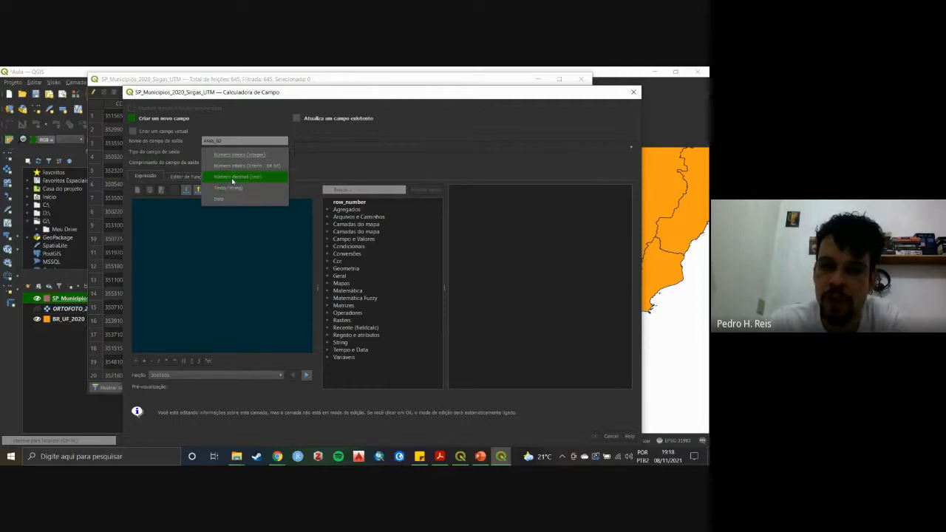
left_click(232, 177)
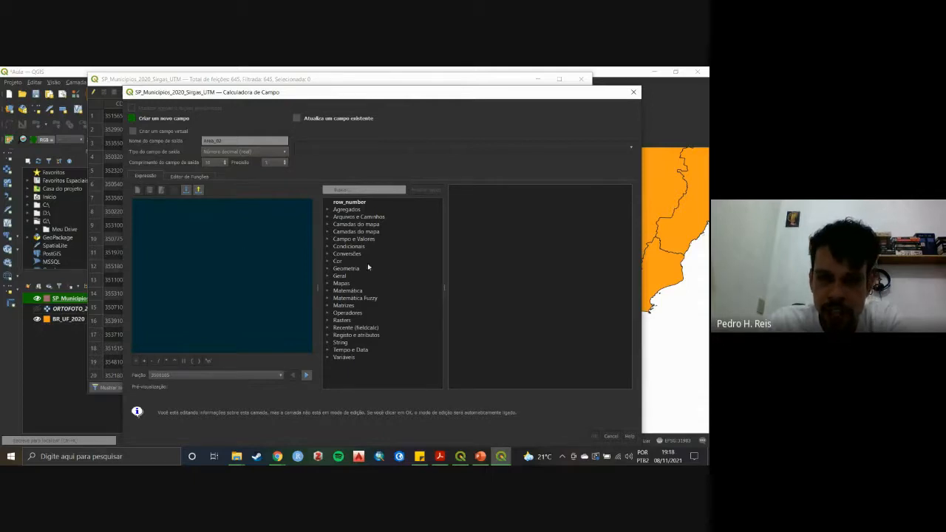
Create the Area_02 field by calculating the Geometria function $area divided by 1000000 for the municipalities layer.
left_click(326, 271)
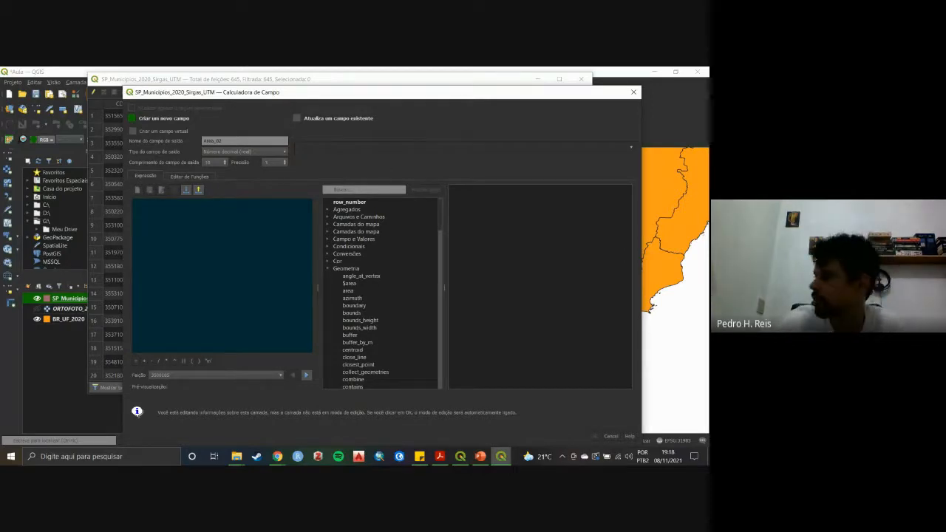
key("alt+Tab")
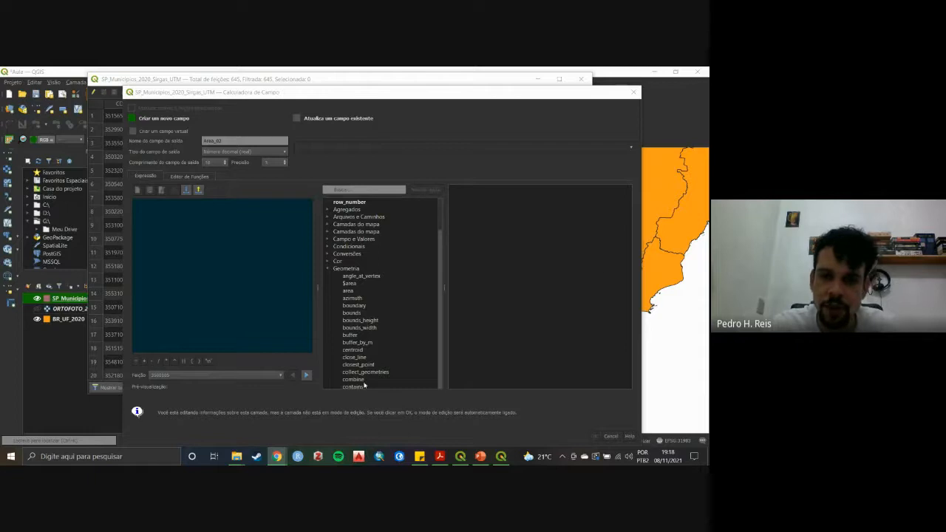
double_click(350, 284)
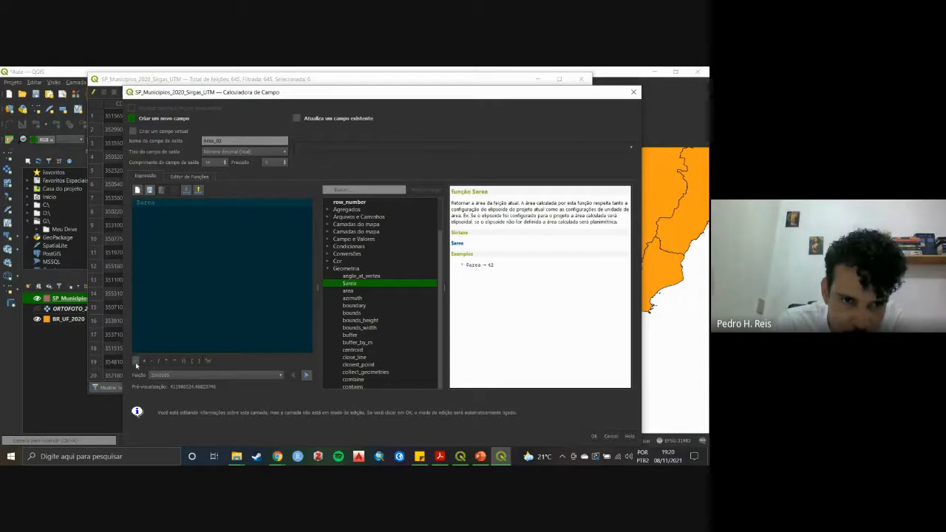
left_click(159, 363)
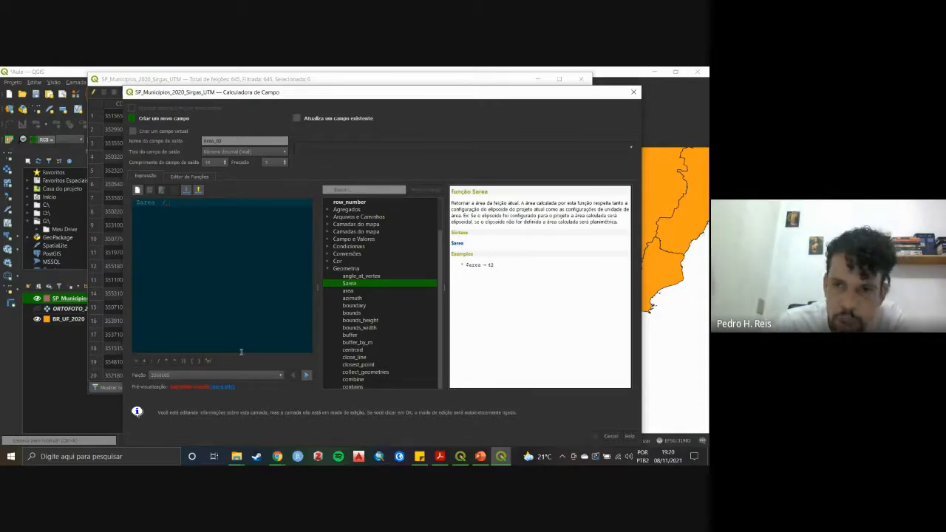
key("alt+Tab")
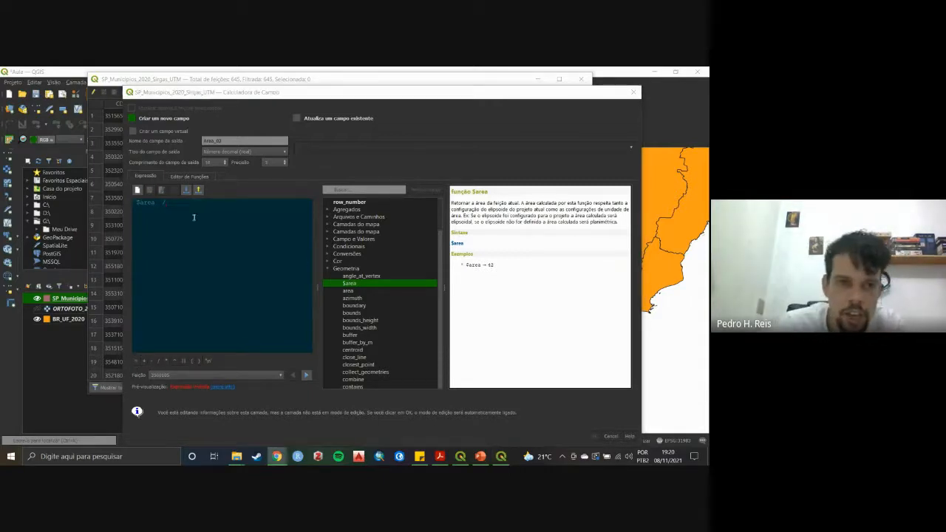
left_click(181, 203)
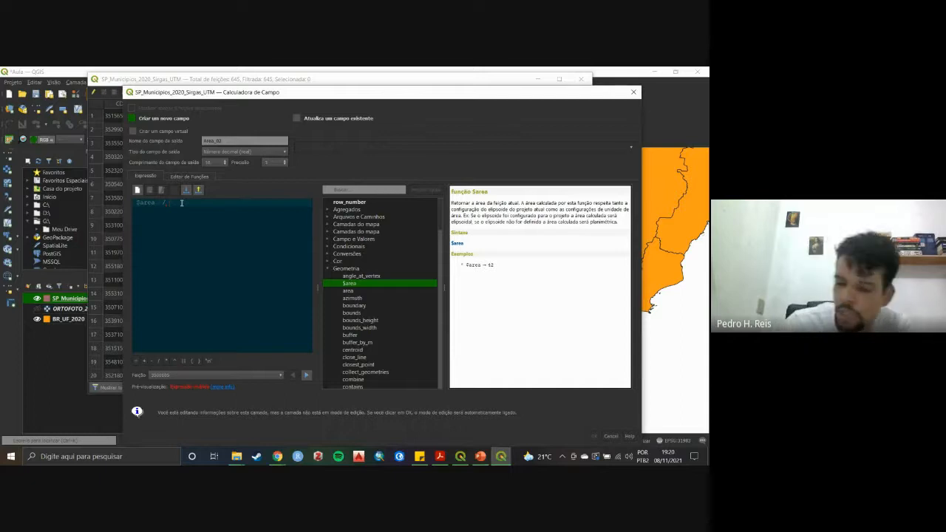
type("1000000")
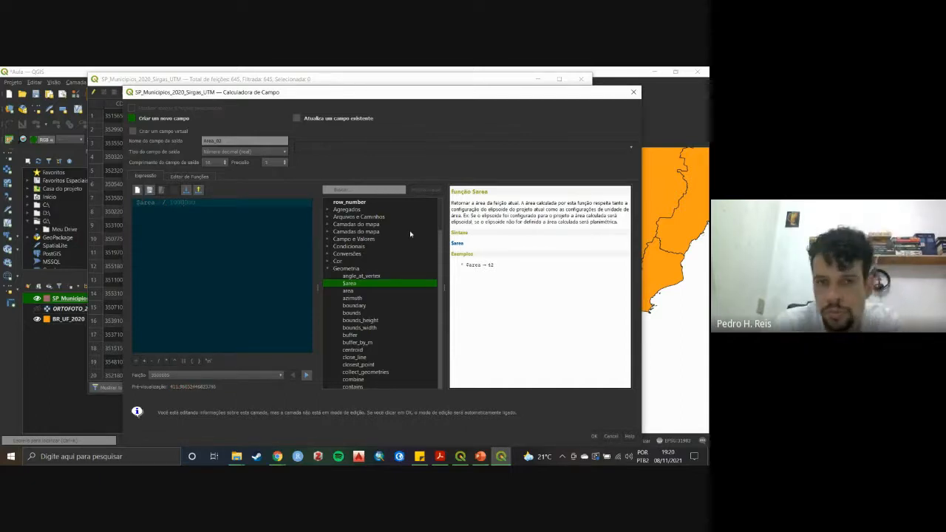
left_click_drag(324, 98, 306, 86)
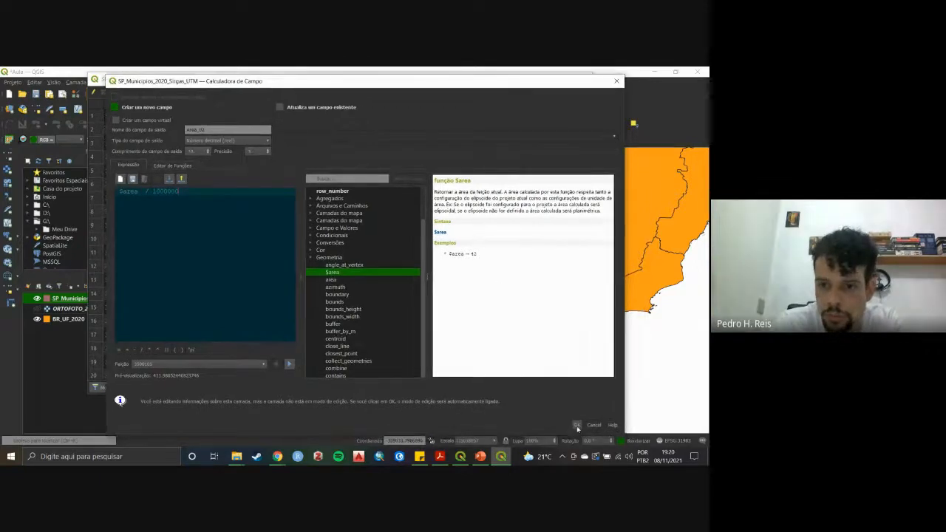
left_click_drag(187, 192, 115, 191)
key("alt+Tab")
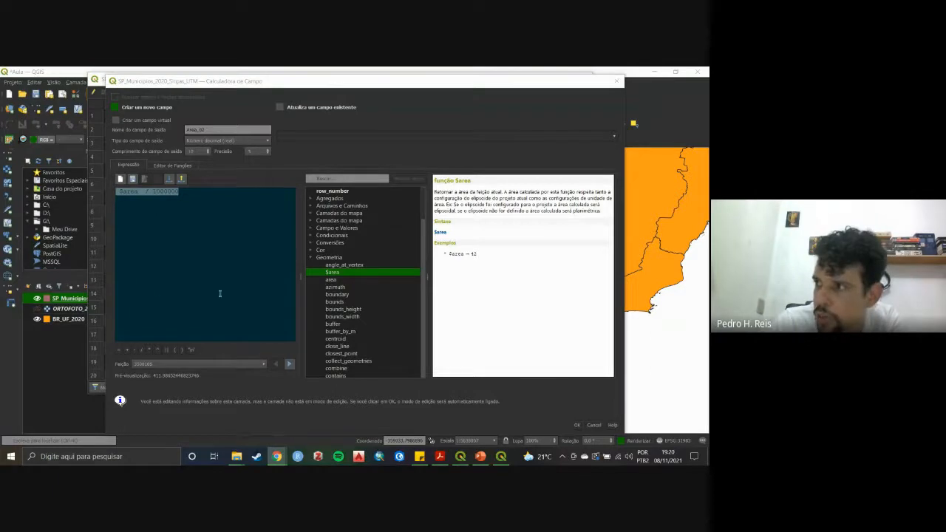
left_click(577, 425)
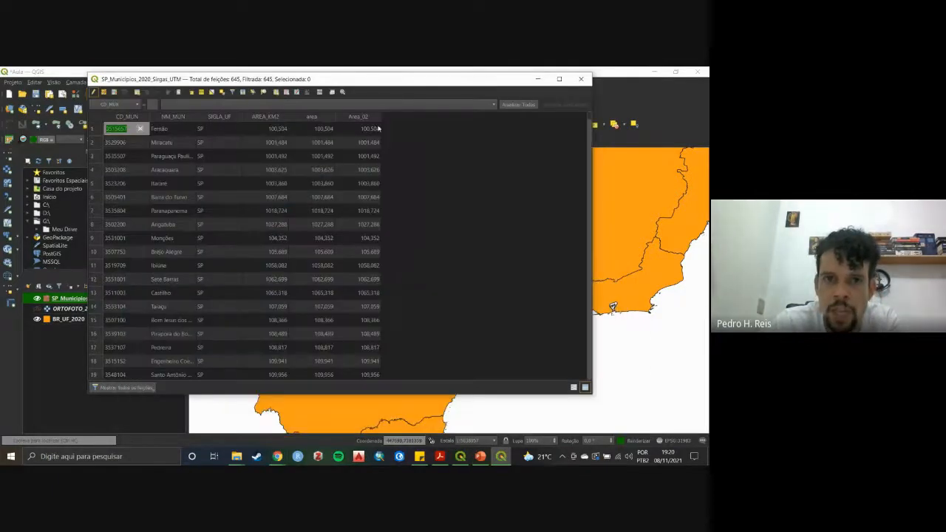
Compare Area_02 with the existing area fields by sorting the attribute table by AREA_KM2 in ascending and descending order.
left_click(364, 116)
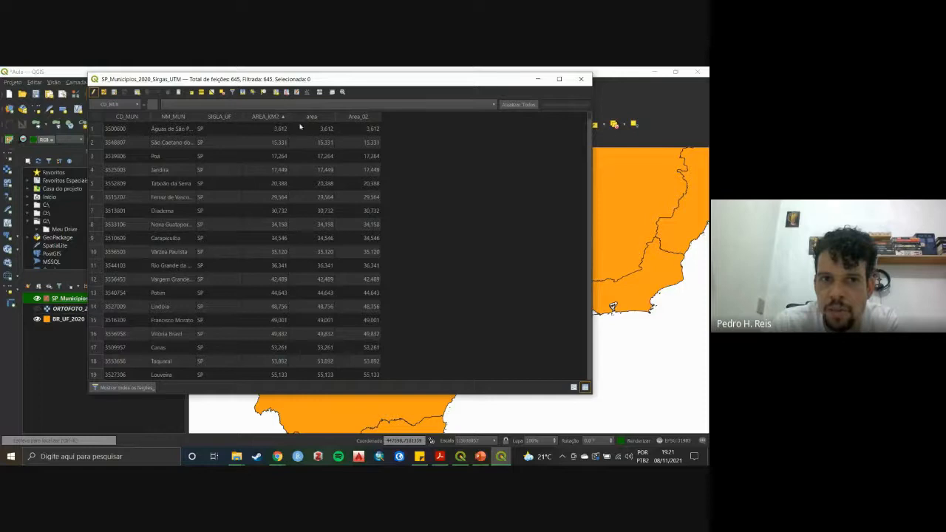
left_click(280, 118)
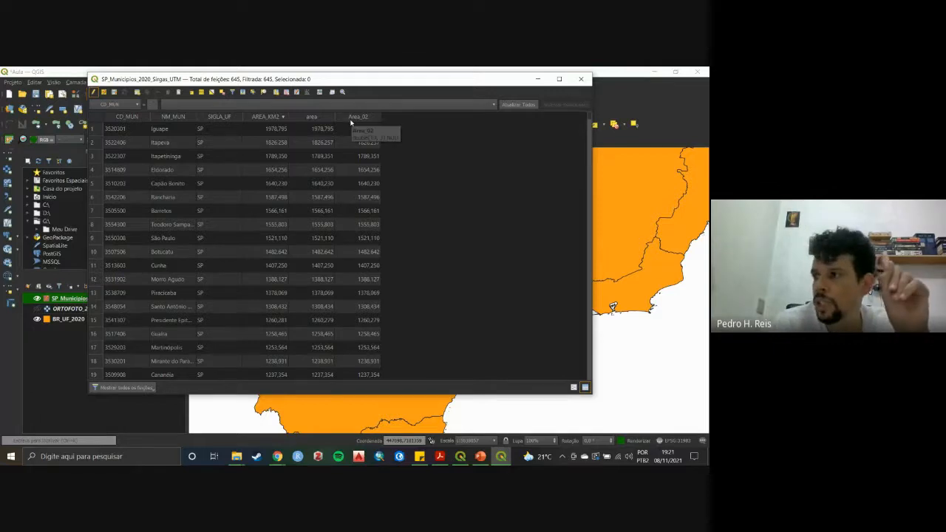
left_click(307, 93)
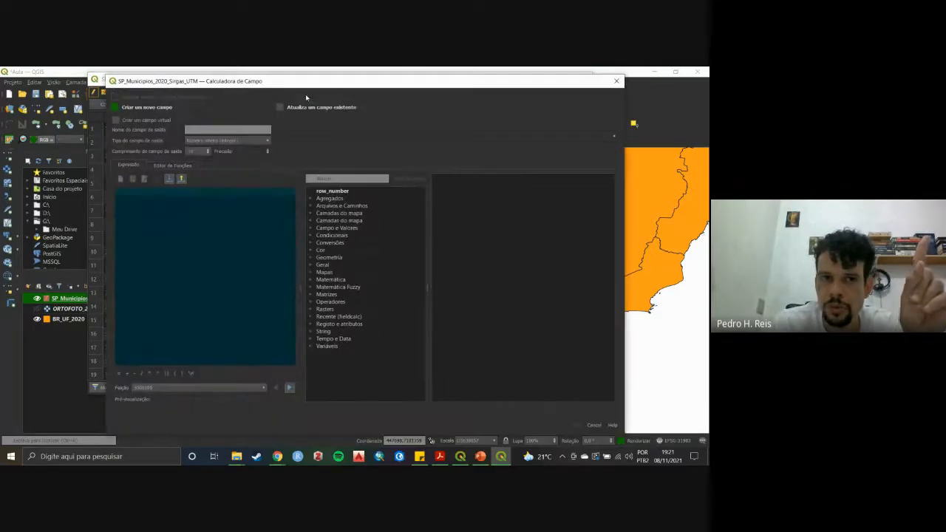
left_click(616, 82)
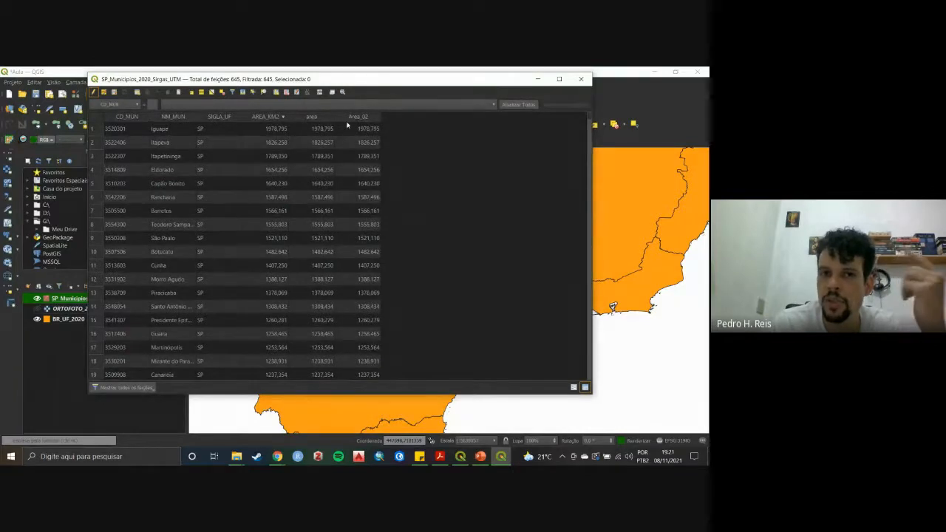
Set up a new output field named Area_ha of type Número decimal (real) in the field calculator.
left_click(307, 95)
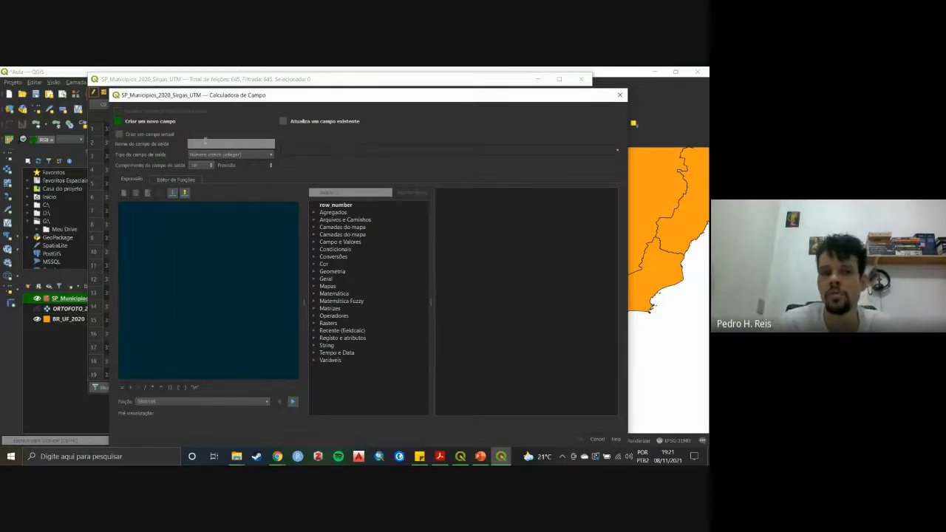
type("Area")
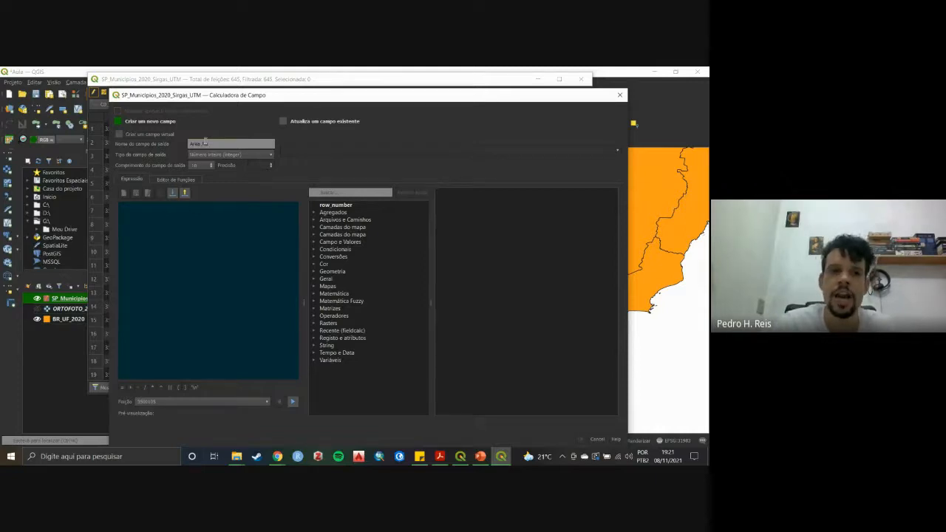
type("_ha")
left_click(215, 154)
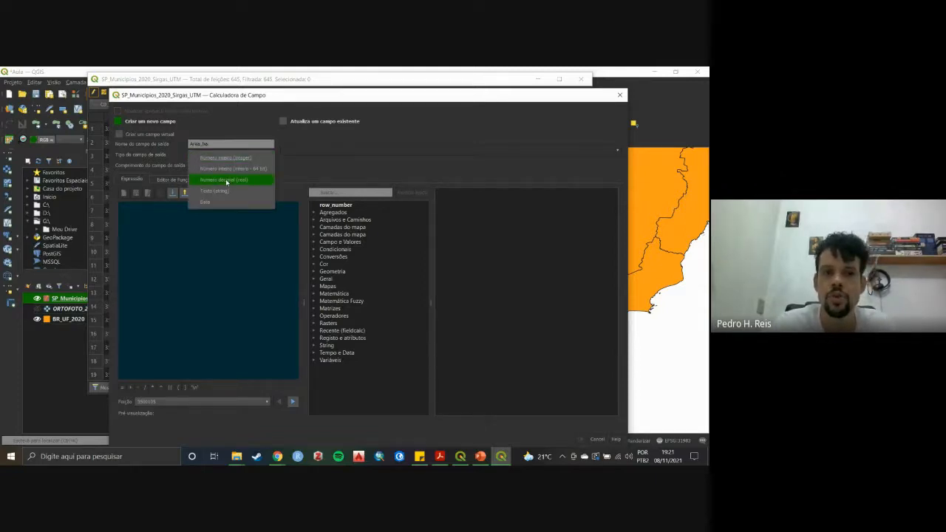
left_click(226, 181)
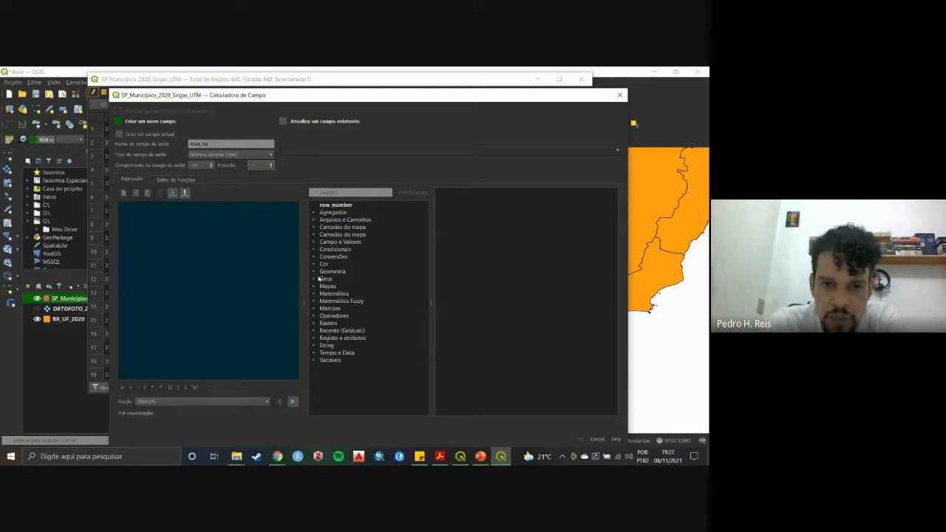
Create the Area_ha field by calculating the Geometria function $area divided by 10000.
left_click(314, 279)
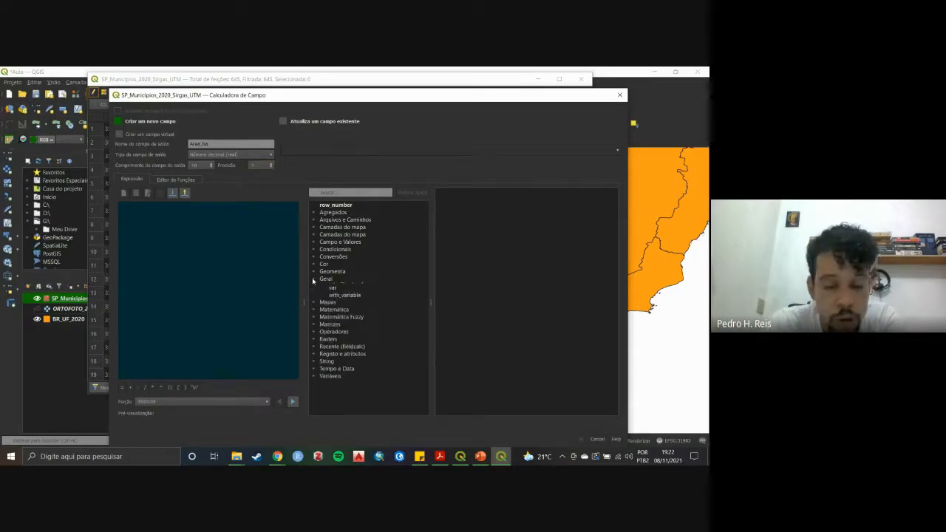
left_click(314, 272)
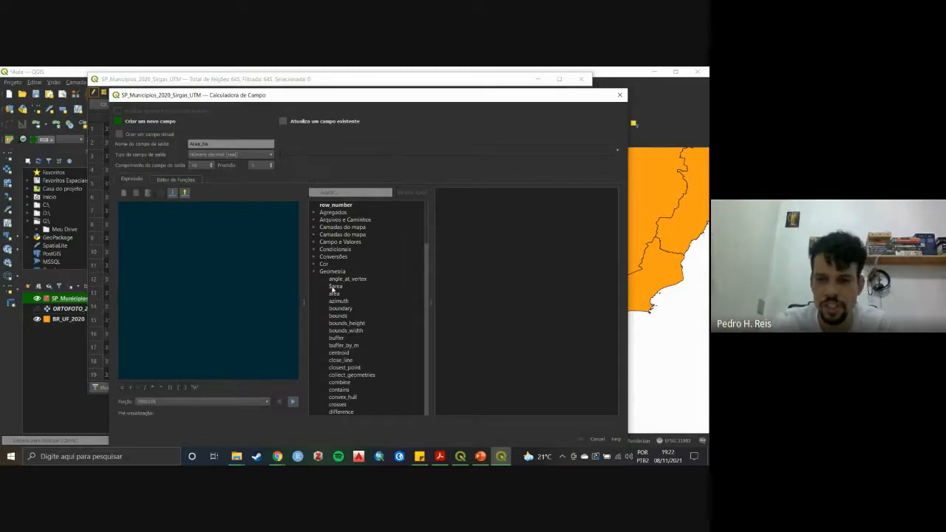
double_click(334, 287)
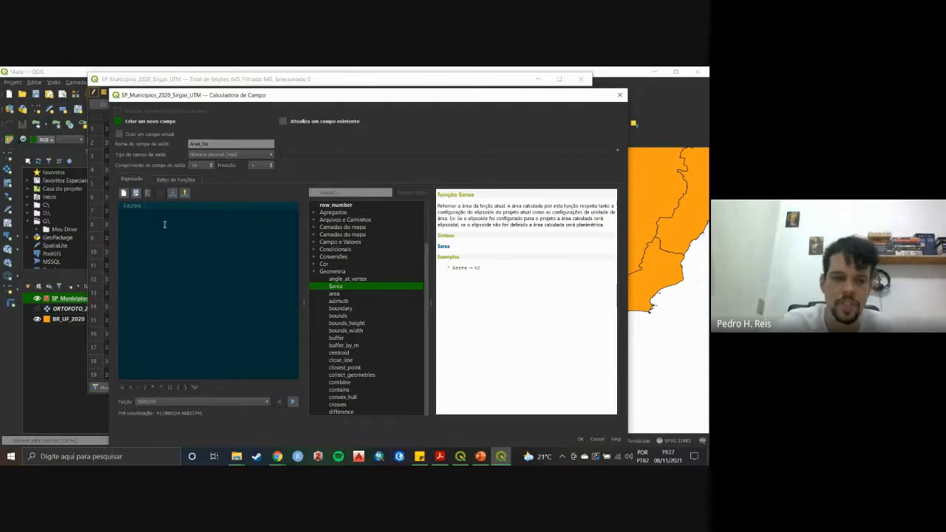
type("/")
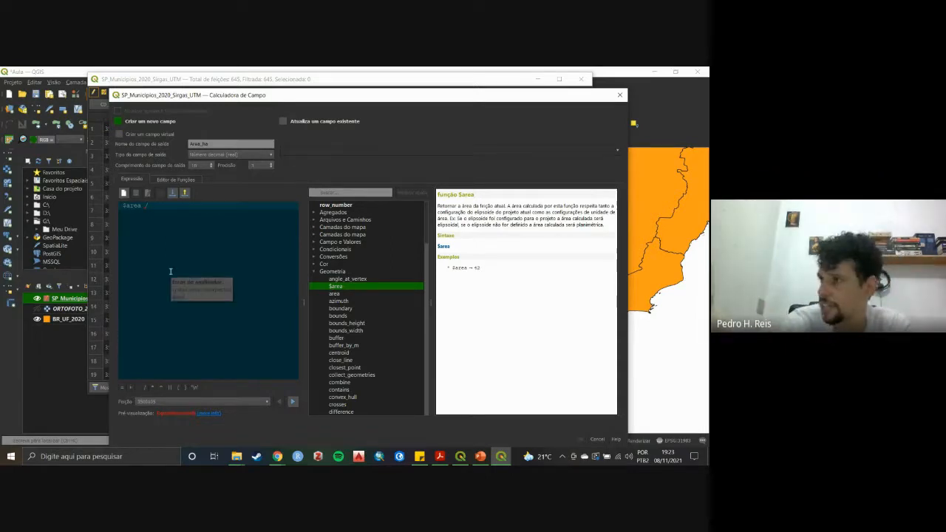
type("10000")
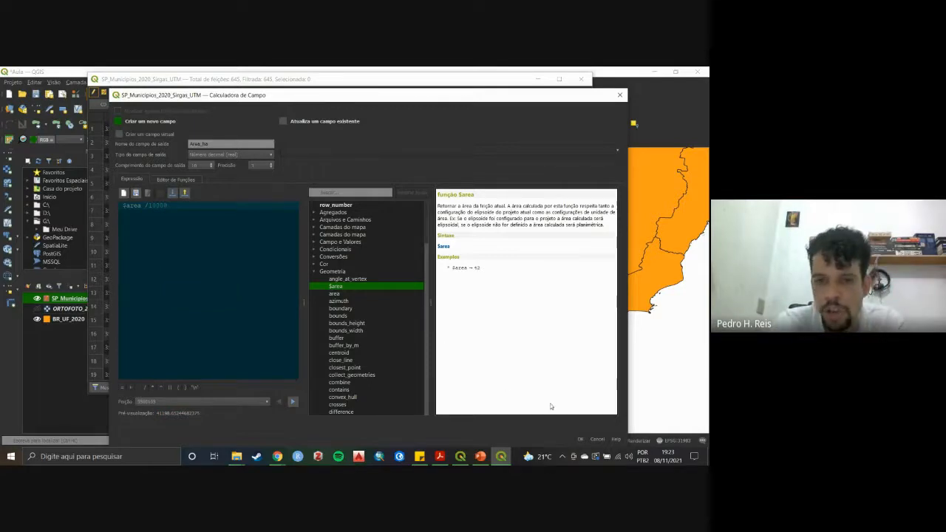
left_click(581, 439)
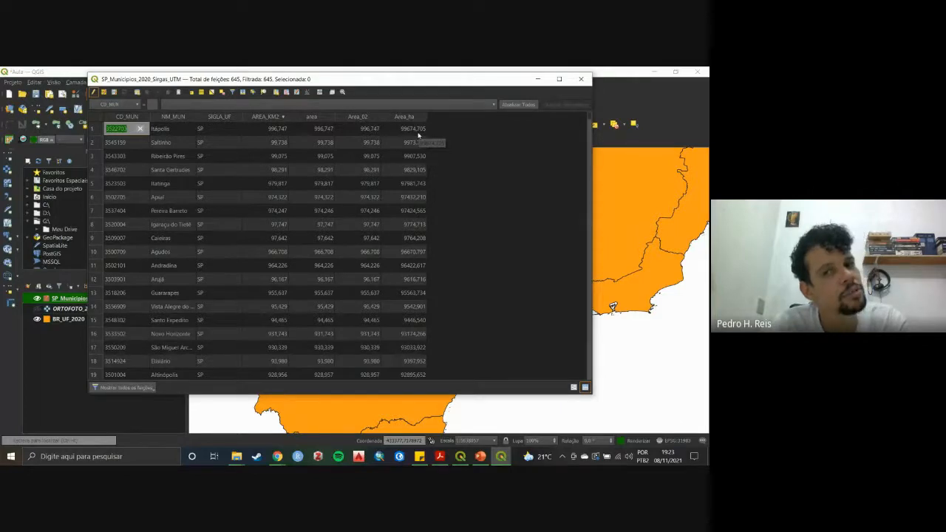
Review the hectare values with the attribute table sorted by Area_ha in ascending order, and close the table.
left_click(405, 117)
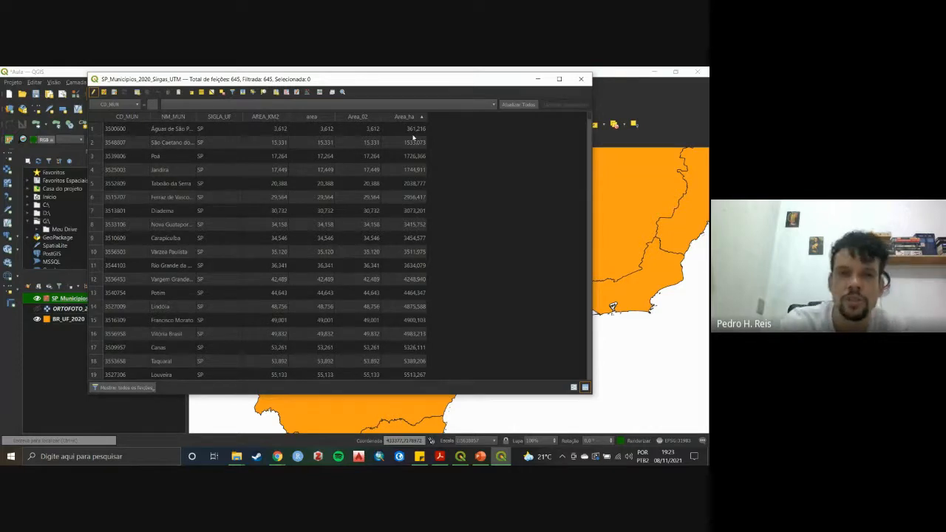
left_click(581, 78)
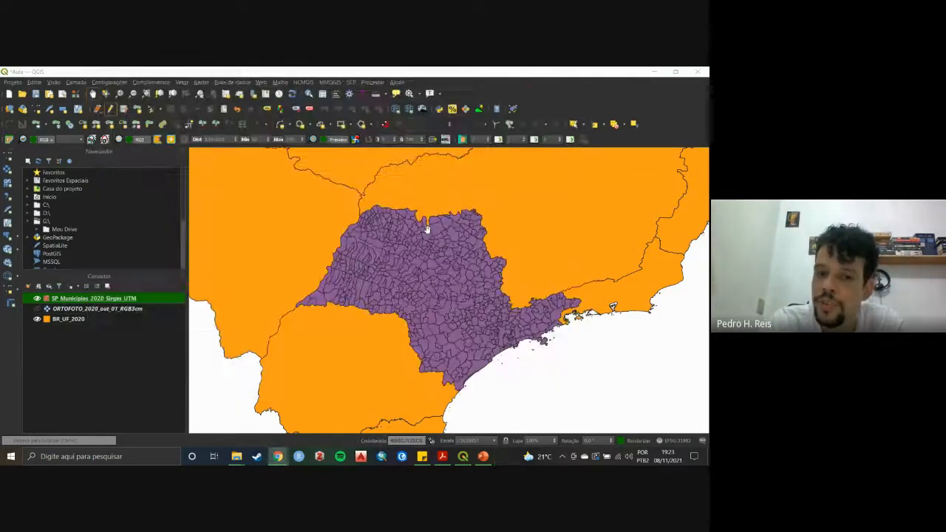
left_click_drag(534, 281, 477, 293)
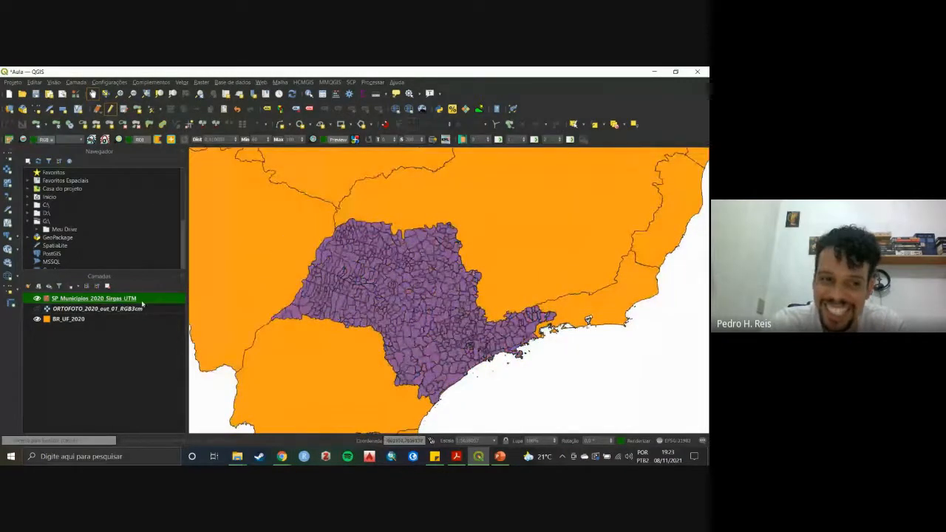
left_click_drag(585, 318, 524, 315)
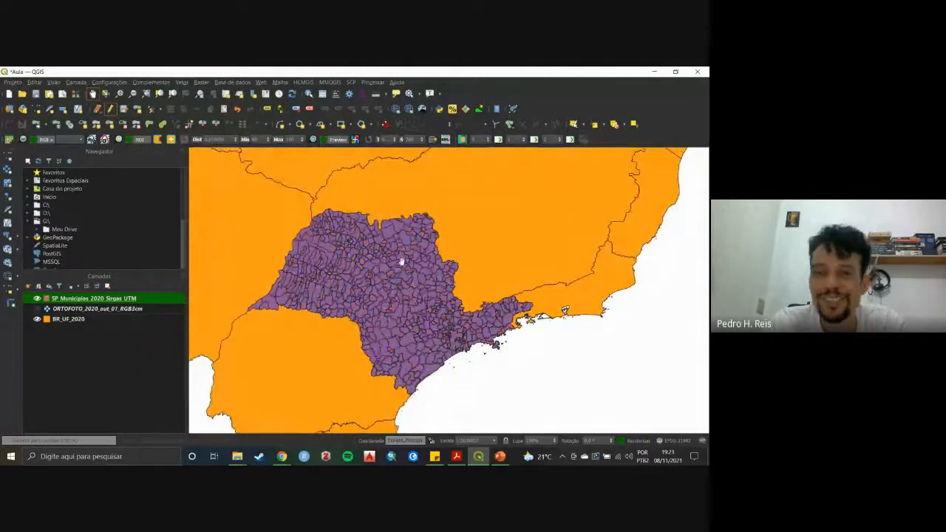
left_click_drag(447, 257, 433, 258)
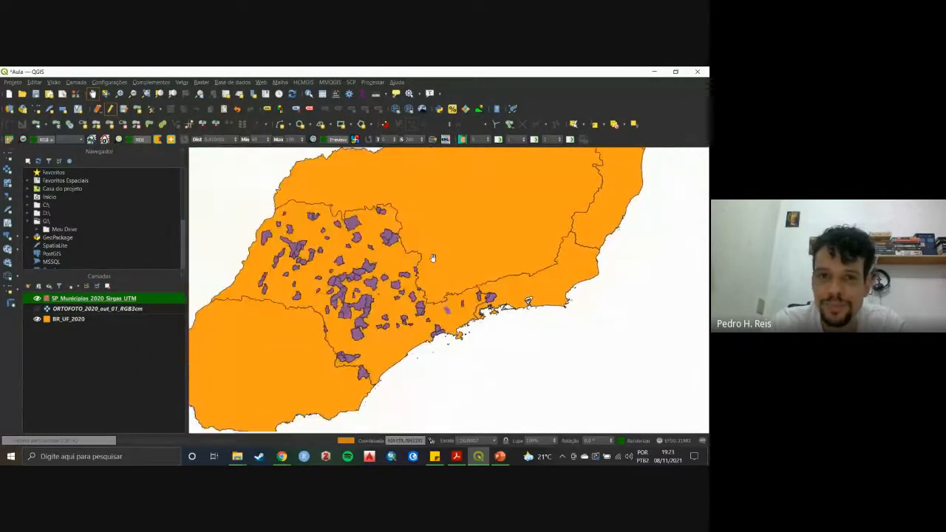
left_click_drag(383, 275, 416, 280)
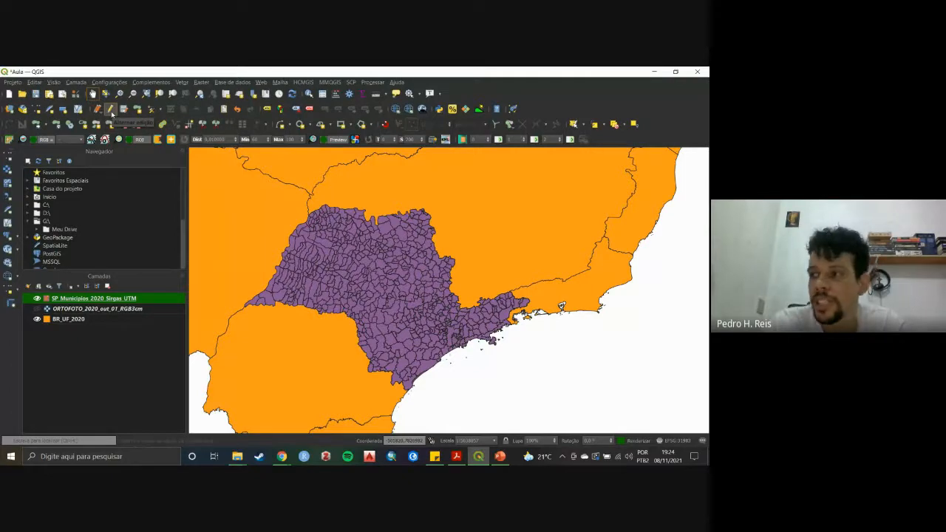
Stop editing the SP_Municipios_2020_Sirgas_UTM layer and save its changes.
left_click(111, 111)
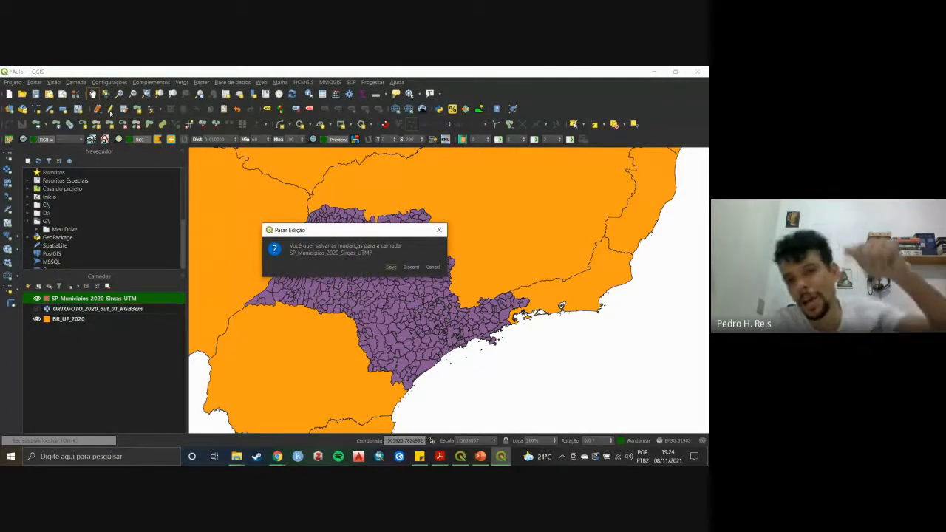
left_click(390, 268)
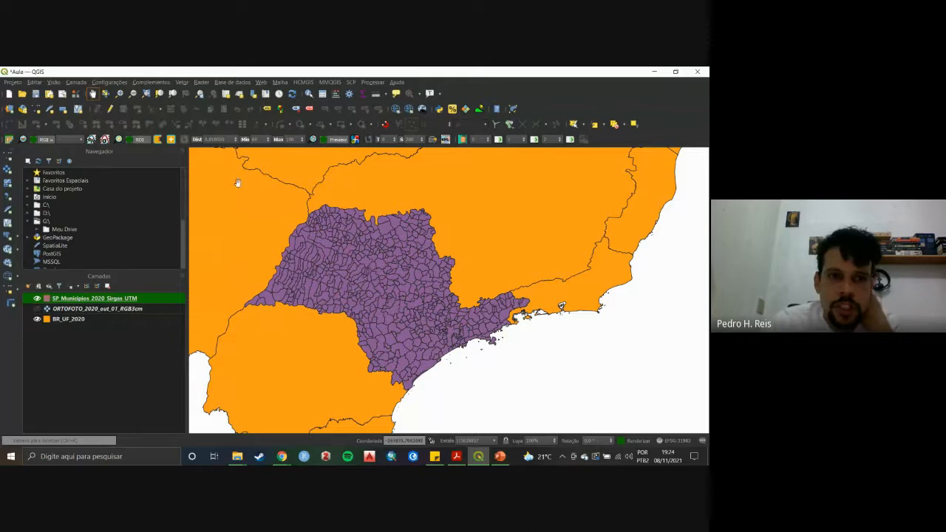
Enable editing on the SP_Municipios_2020_Sirgas_UTM layer and delete the surplus area field from its attribute table.
left_click(110, 109)
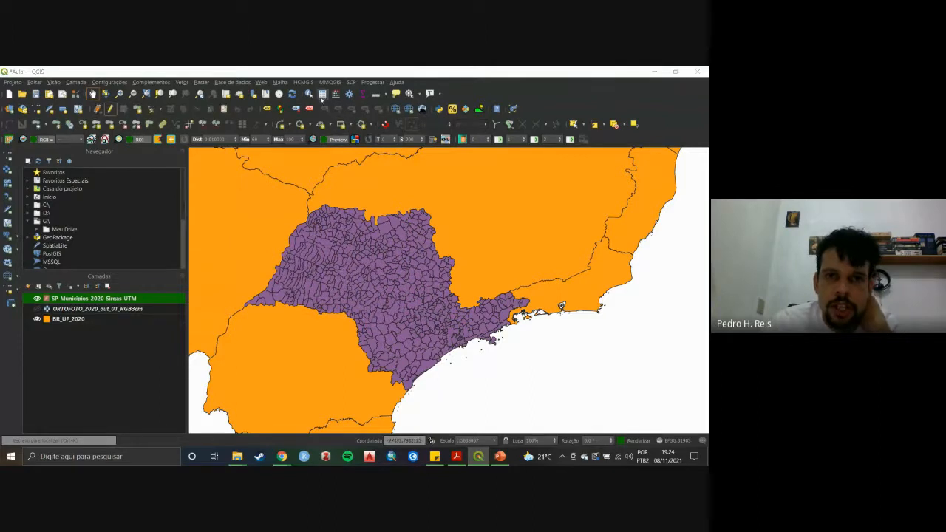
left_click(323, 94)
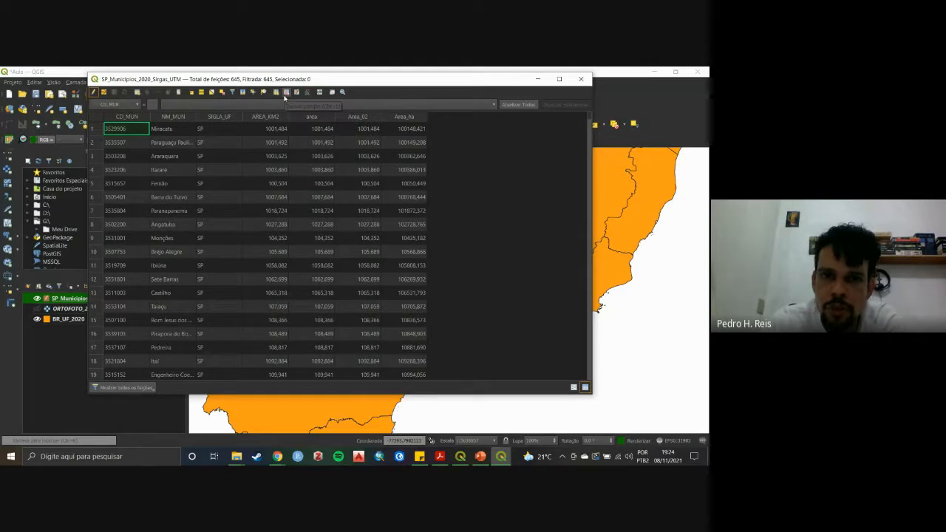
left_click(286, 93)
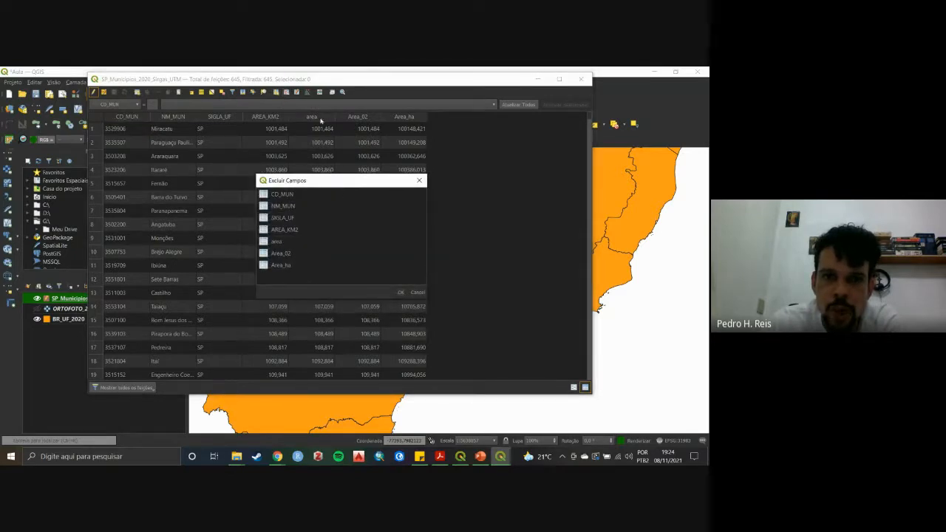
left_click(278, 242)
left_click(401, 293)
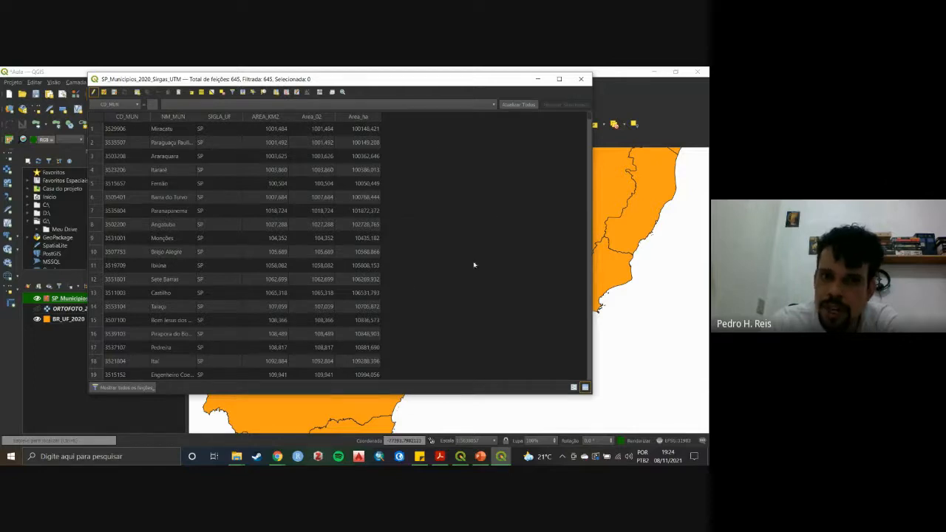
Stop editing the municipalities layer, saving the field deletion, and close the attribute table.
left_click(93, 92)
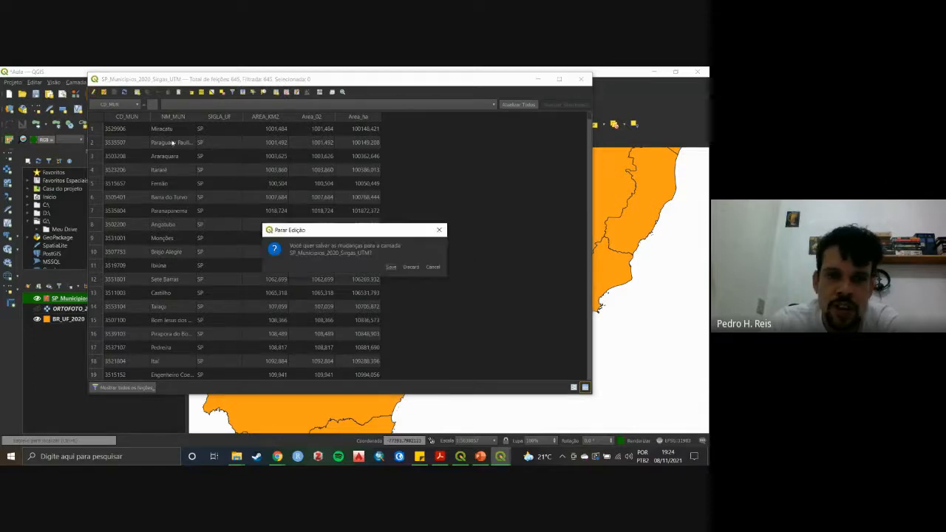
left_click(387, 269)
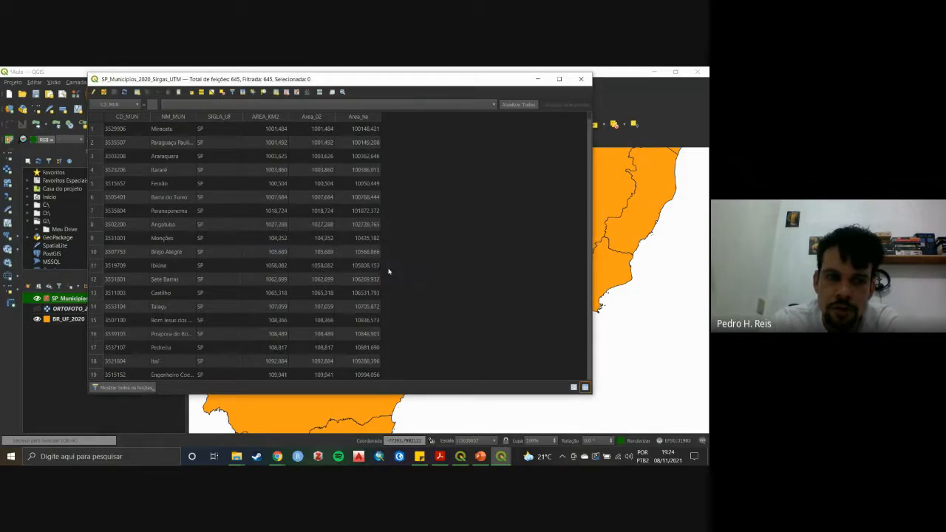
left_click(581, 79)
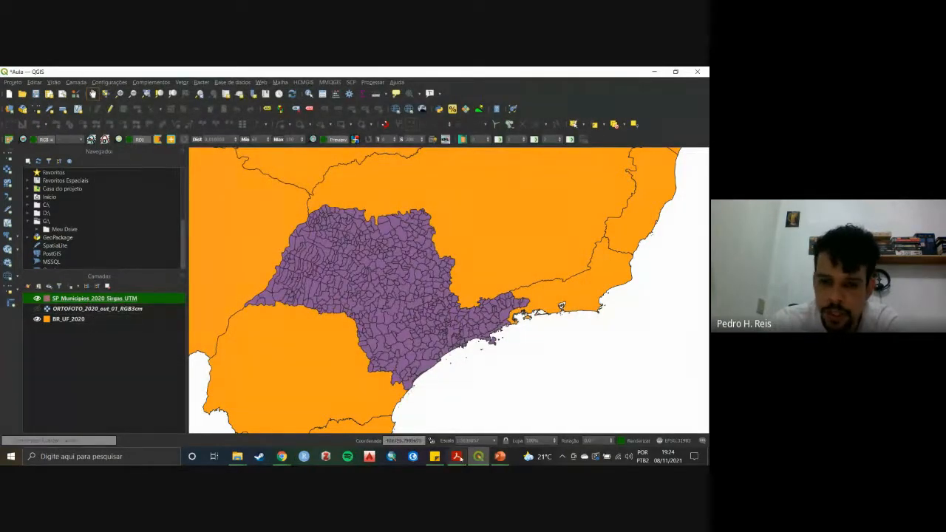
left_click(436, 458)
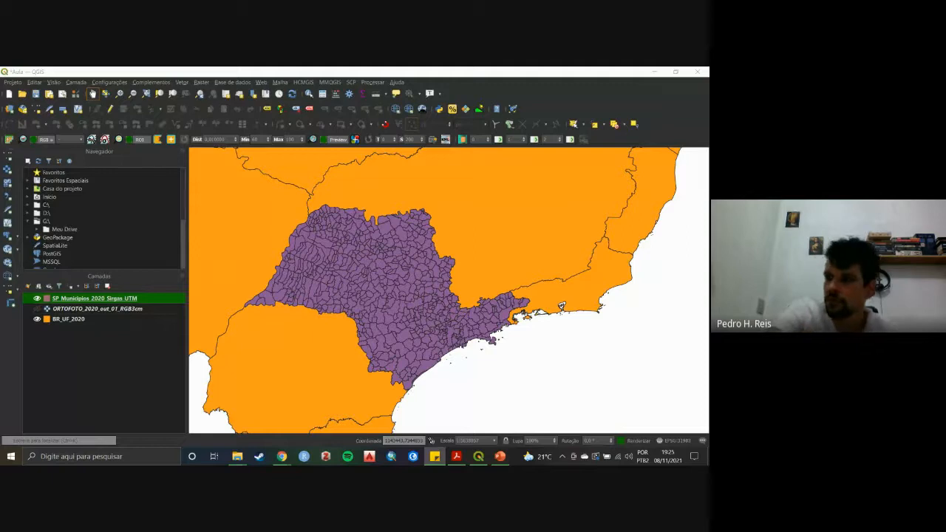
left_click_drag(516, 326, 457, 326)
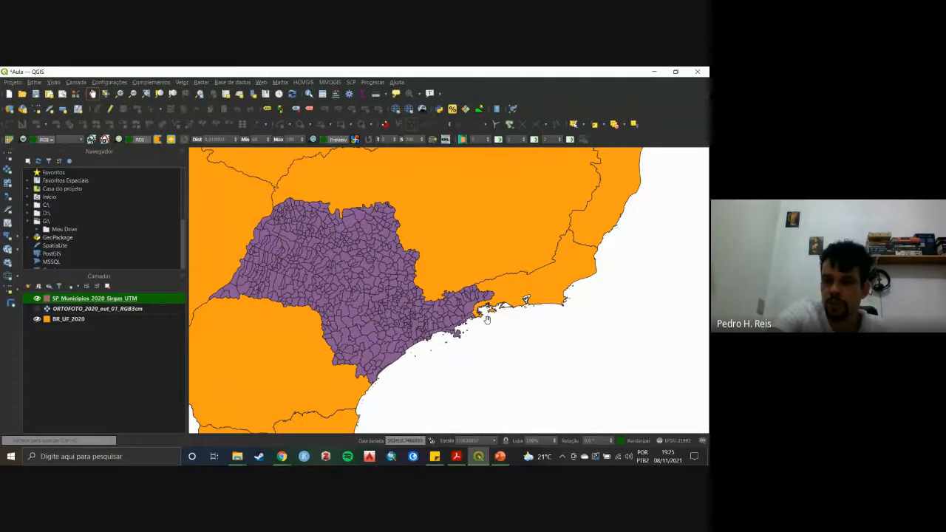
scroll(436, 320, "up", 2)
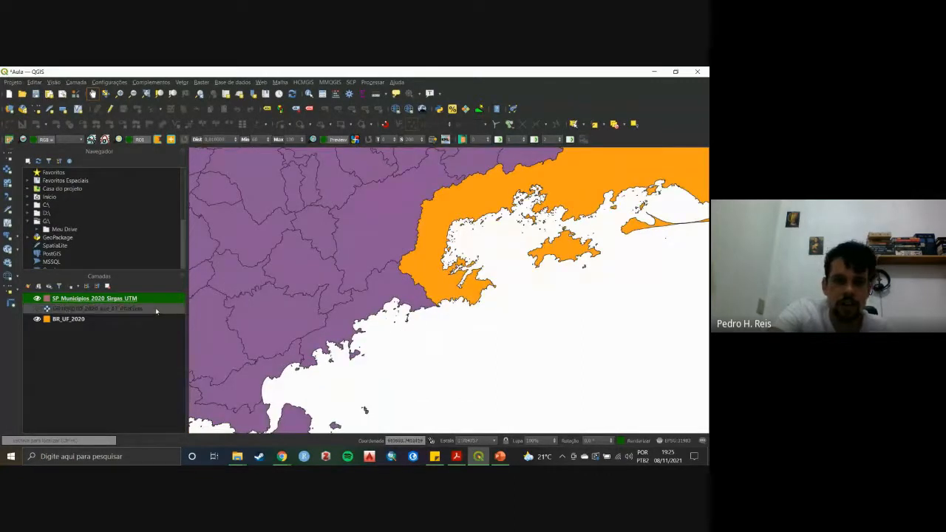
Hide the SP_Municipios_2020_Sirgas_UTM layer, show ORTOFOTO_2020_out_01_RGB3cm and zoom the map to the orthophoto's extent.
left_click(108, 309)
left_click(37, 298)
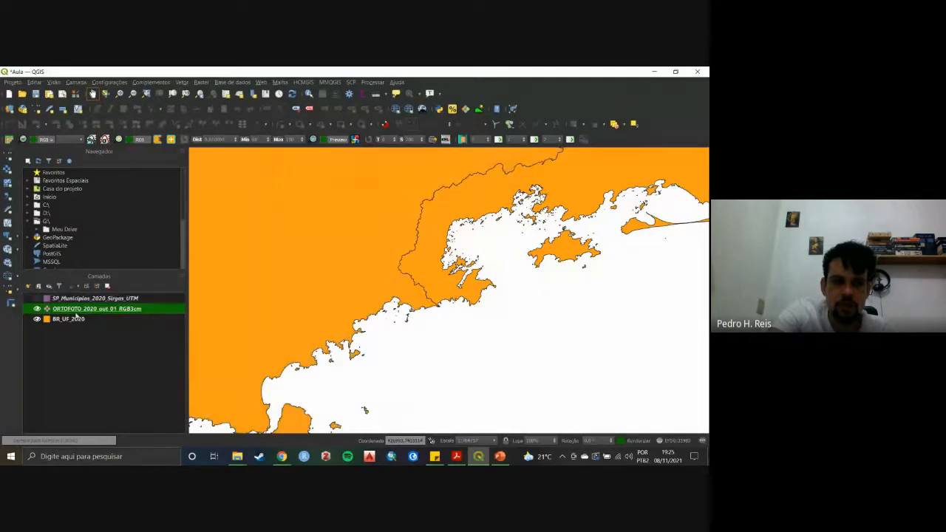
right_click(73, 311)
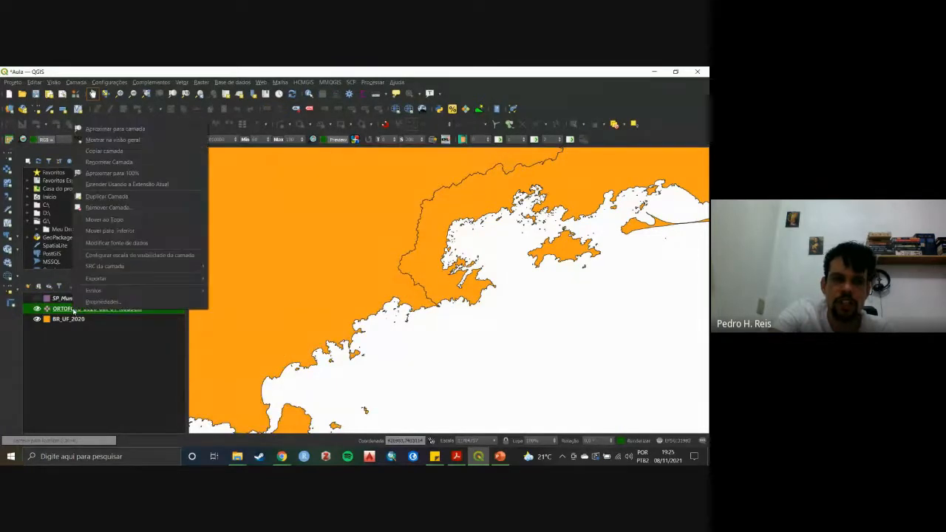
left_click(139, 130)
Examine the orthophoto's coastal village, including its houses, streets and beach, at several levels of detail.
scroll(462, 300, "up", 2)
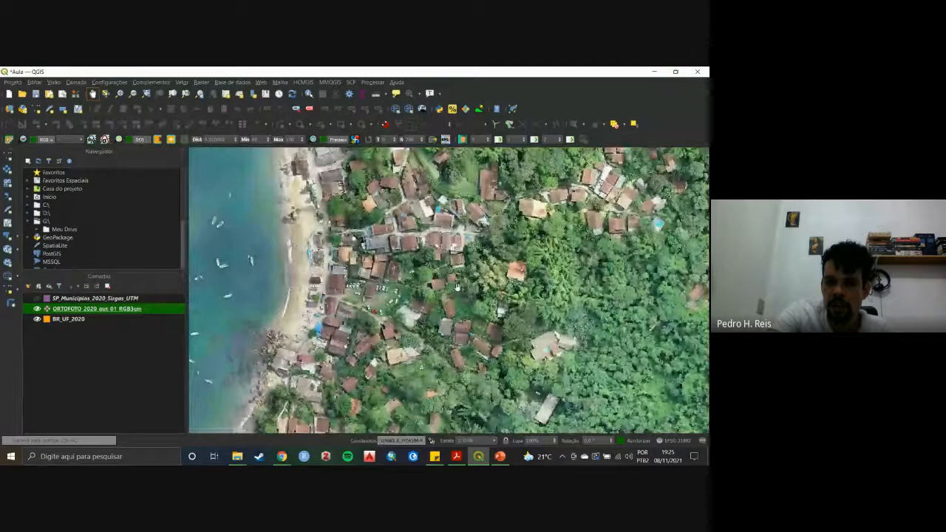
left_click_drag(430, 229, 448, 310)
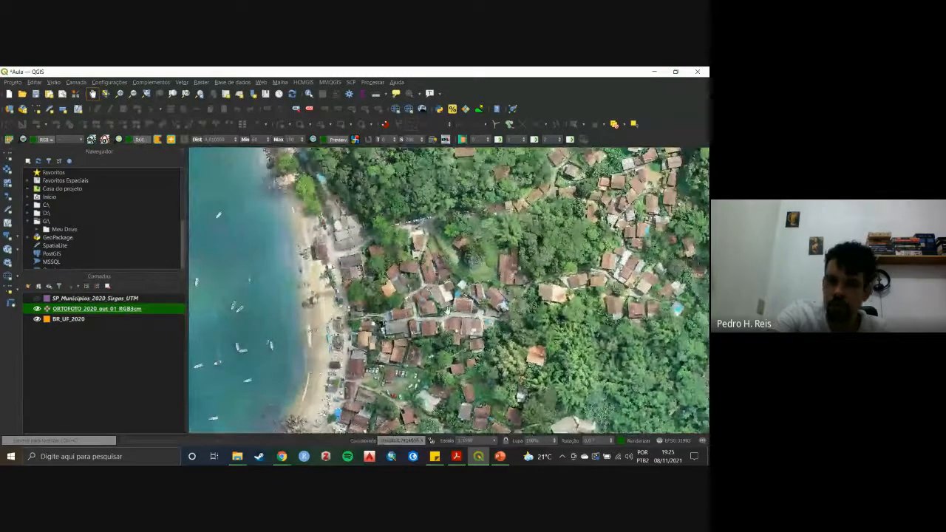
scroll(462, 304, "up", 2)
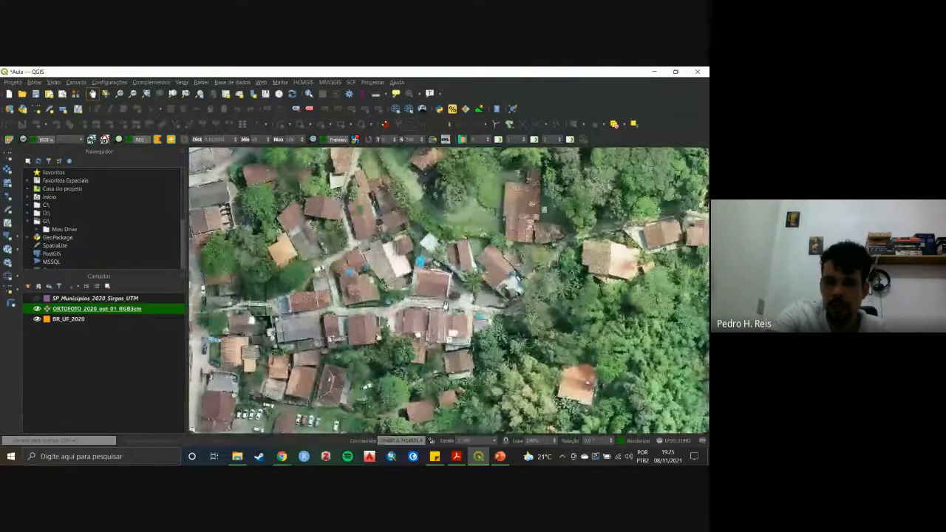
left_click_drag(466, 301, 550, 328)
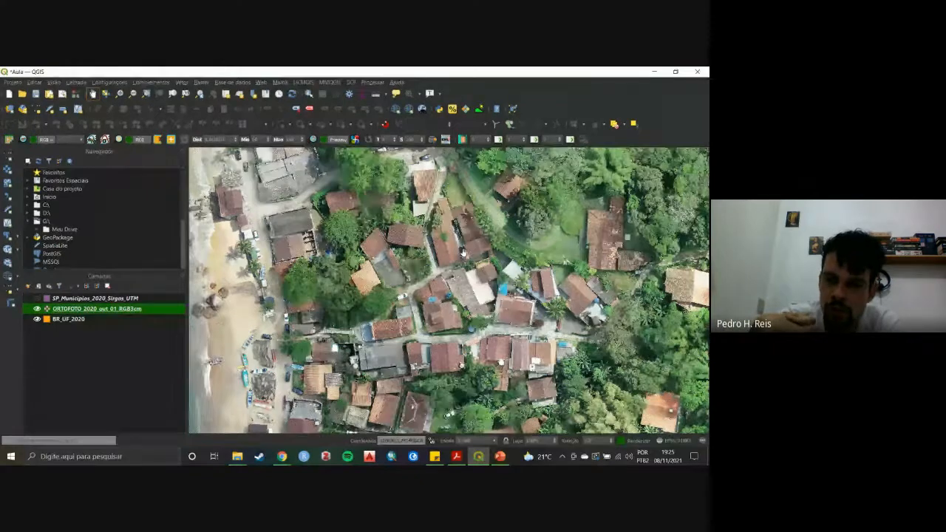
left_click_drag(461, 251, 378, 210)
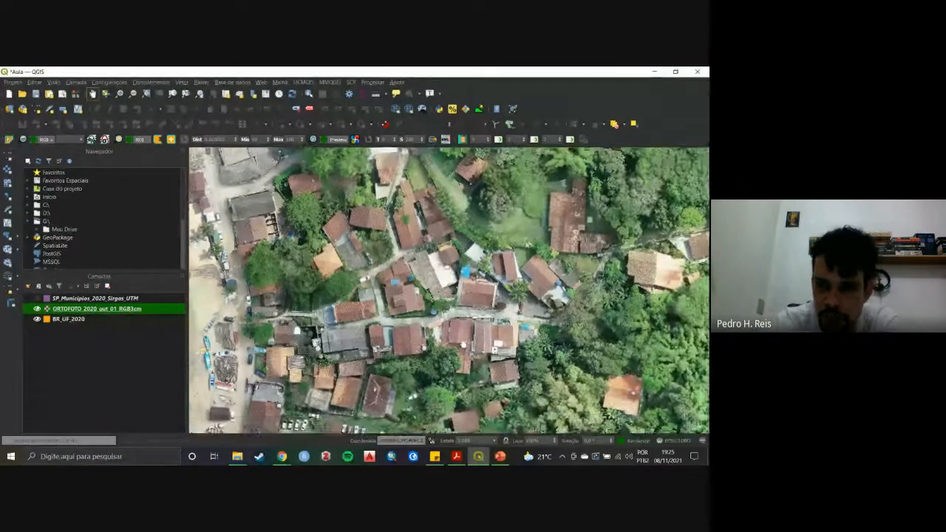
left_click_drag(493, 306, 470, 276)
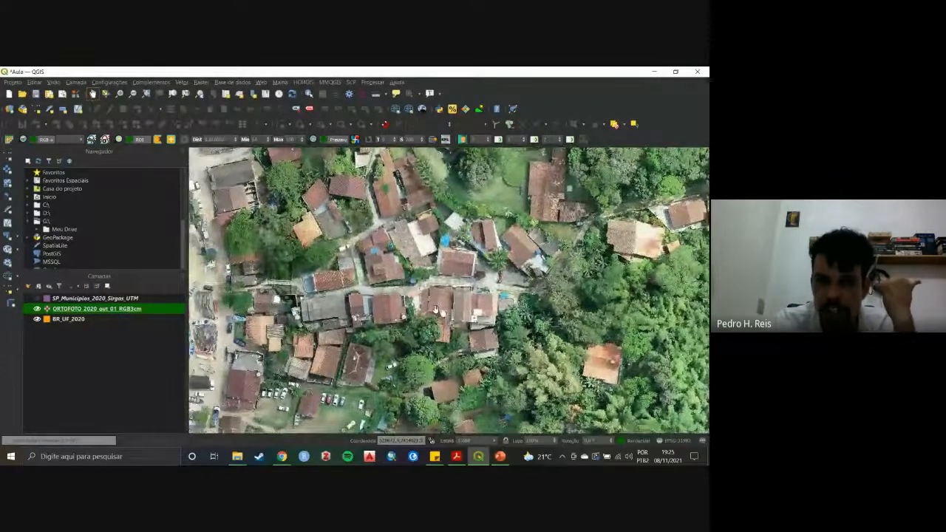
left_click_drag(442, 311, 487, 296)
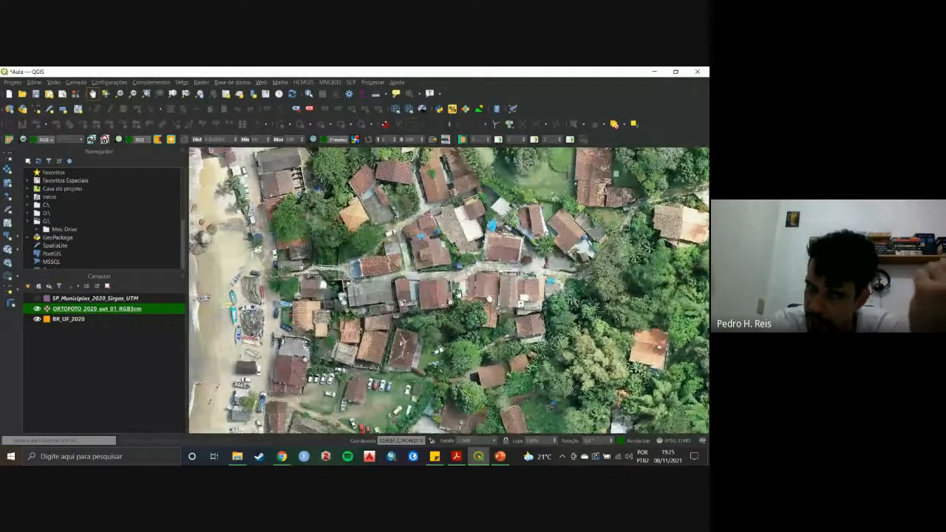
left_click_drag(427, 271, 450, 323)
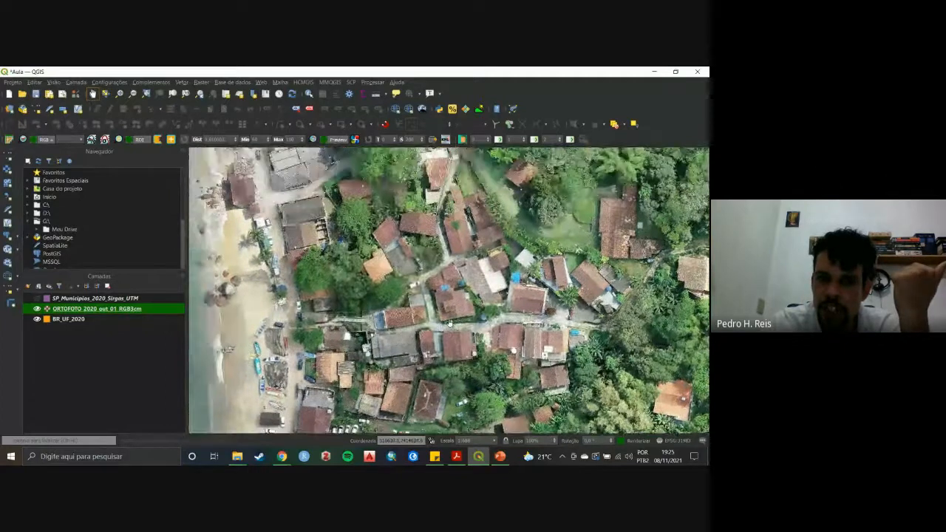
left_click_drag(449, 323, 438, 299)
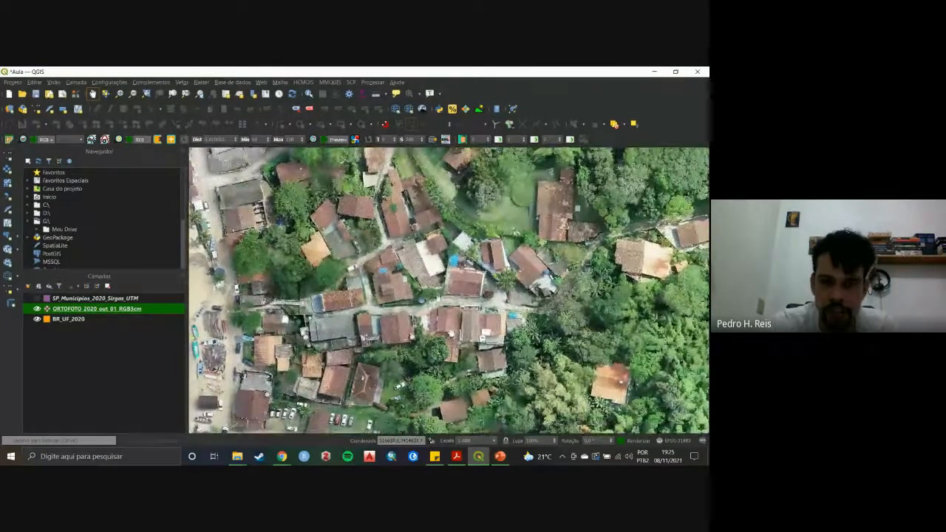
scroll(320, 242, "down", 5)
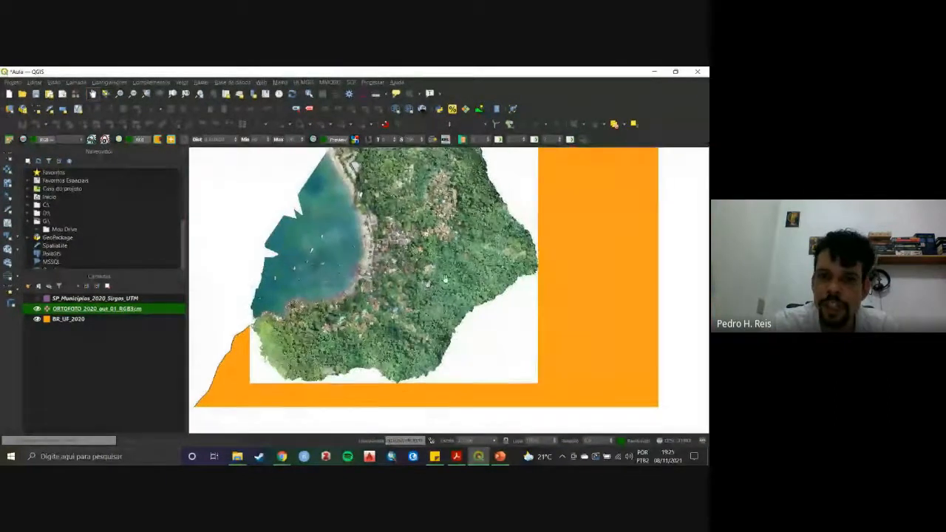
scroll(443, 221, "up", 2)
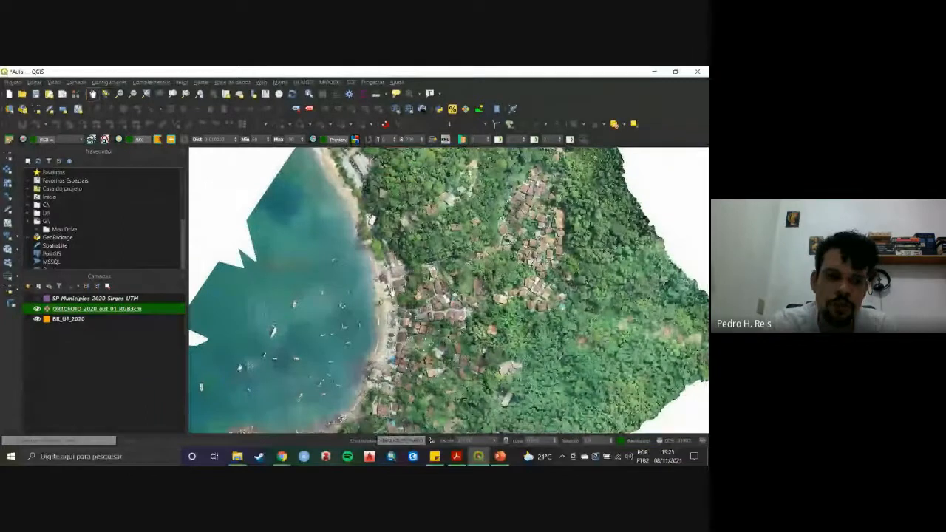
scroll(488, 296, "up", 2)
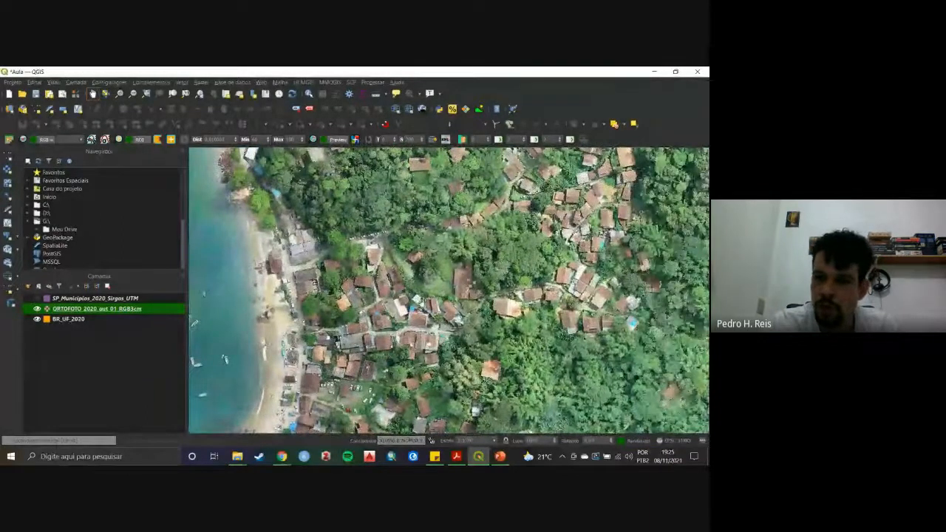
scroll(421, 303, "up", 2)
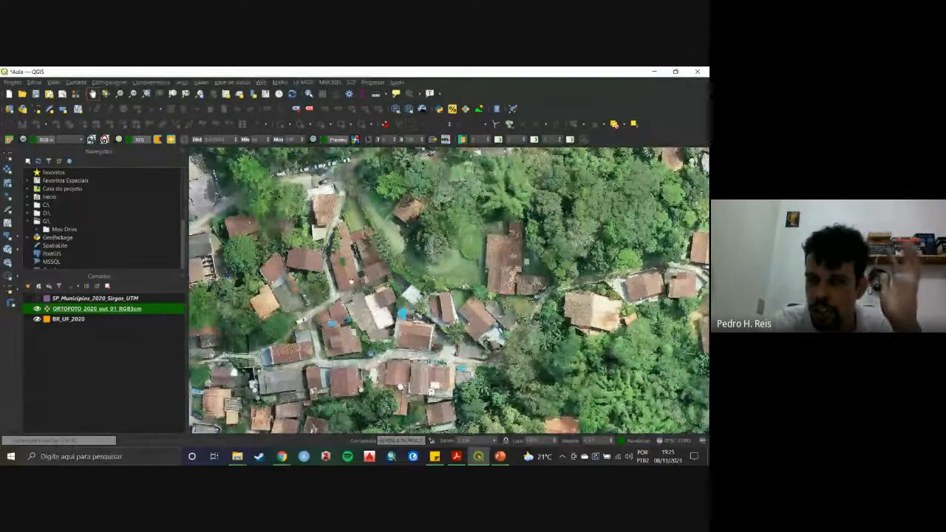
left_click_drag(351, 281, 446, 287)
left_click_drag(348, 244, 449, 279)
scroll(437, 260, "up", 2)
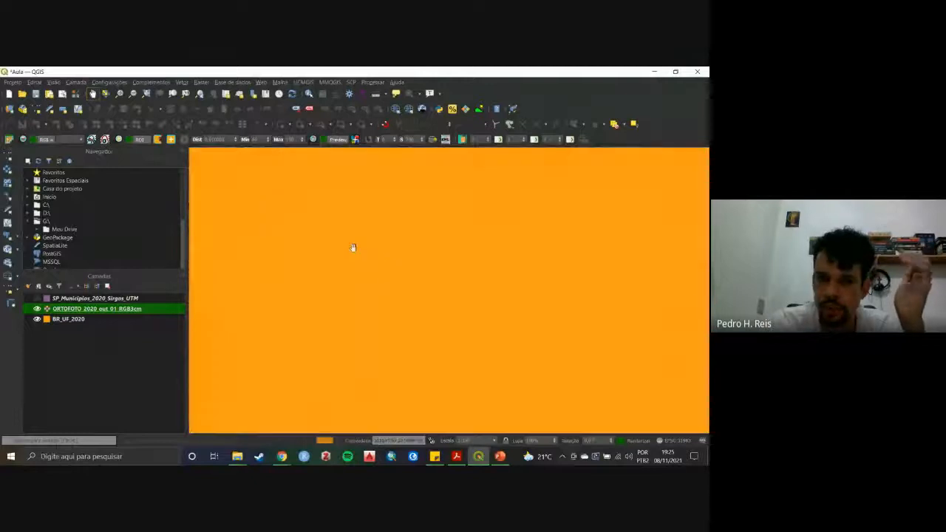
left_click_drag(353, 248, 442, 272)
left_click_drag(401, 251, 448, 268)
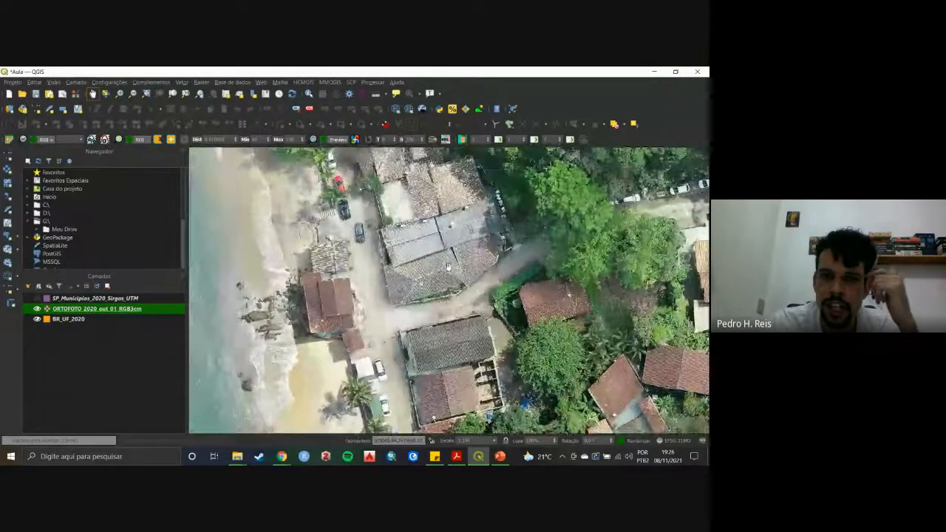
scroll(460, 295, "down", 3)
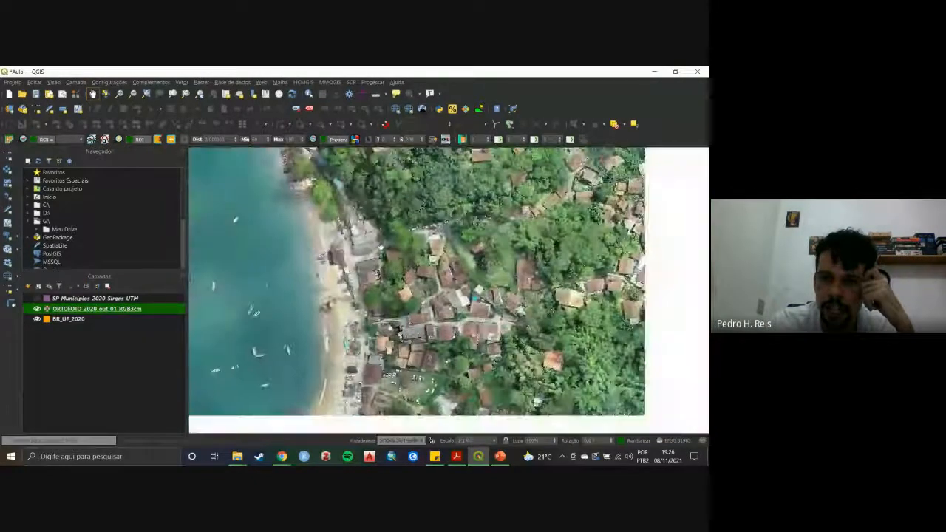
scroll(447, 288, "up", 3)
left_click_drag(508, 338, 517, 283)
scroll(401, 288, "up", 1)
scroll(399, 281, "down", 2)
scroll(448, 291, "down", 4)
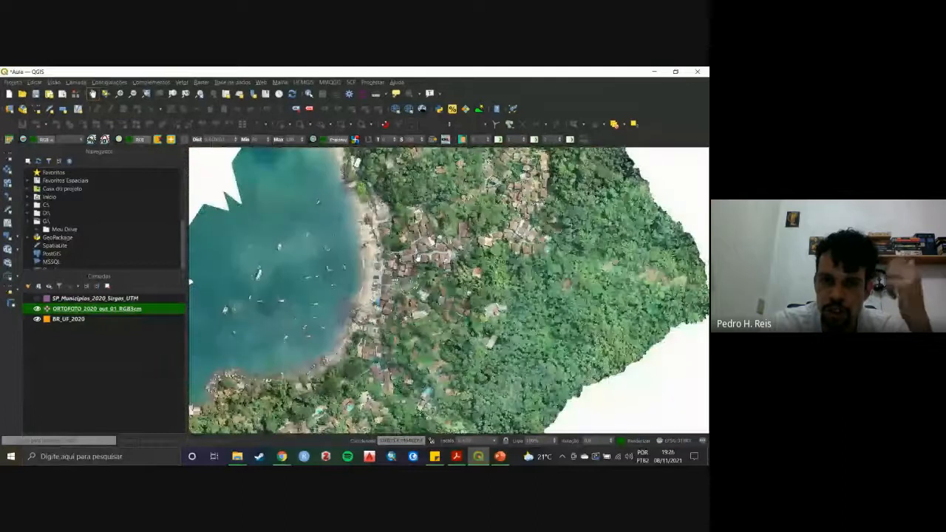
left_click_drag(405, 274, 399, 289)
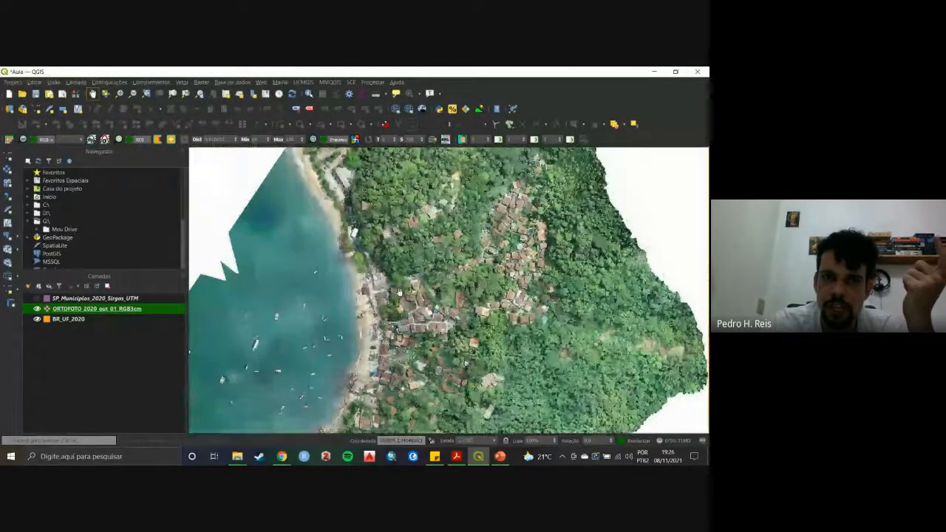
Add the Google Maps basemap to the project with HCMGIS.
left_click(305, 85)
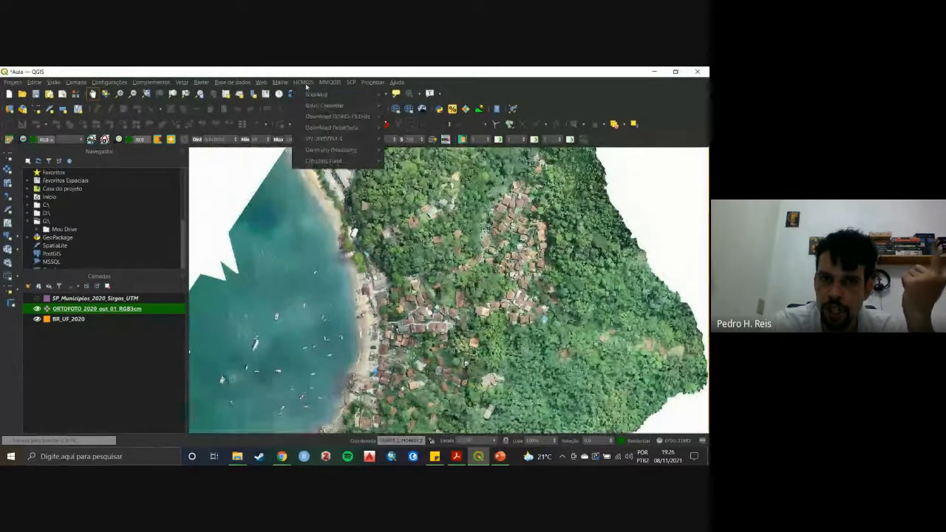
mouse_move(317, 95)
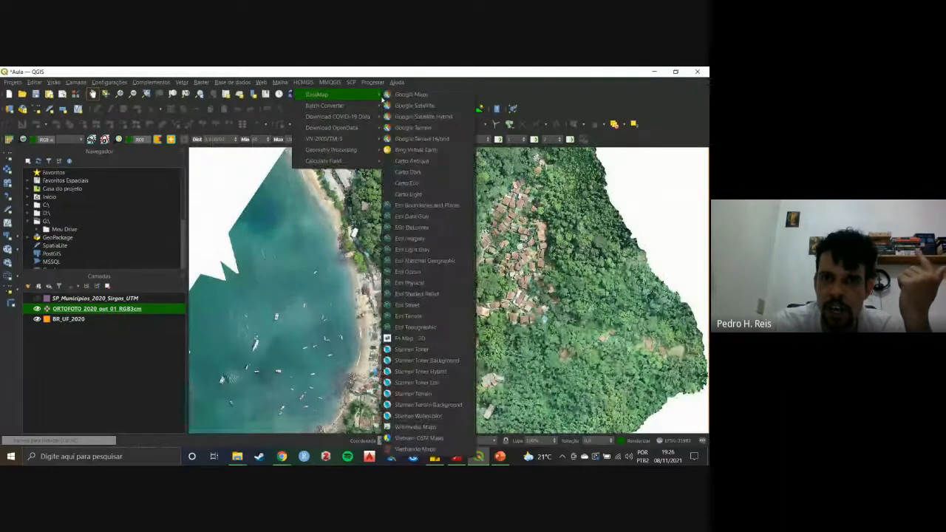
left_click(411, 96)
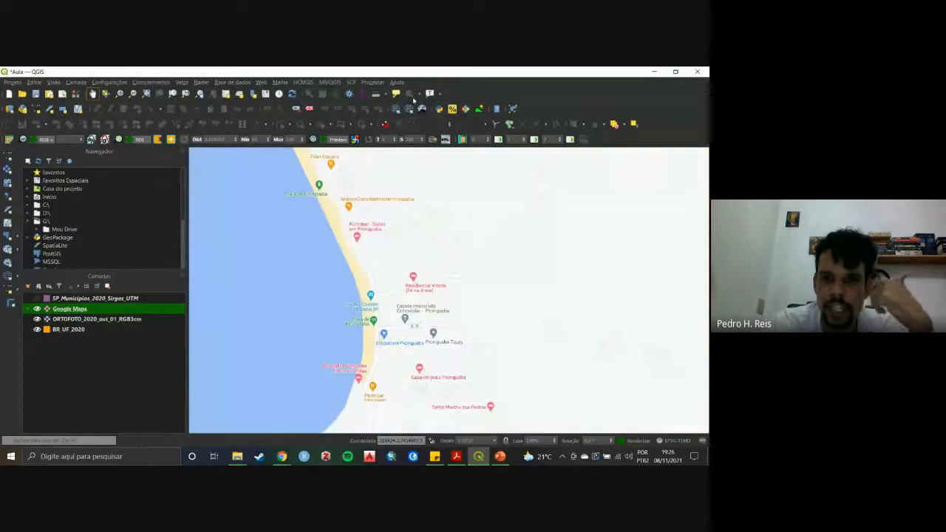
Add the Google Satellite basemap with HCMGIS and hide the Google Maps and ORTOFOTO_2020_out_01_RGB3cm layers.
left_click(304, 83)
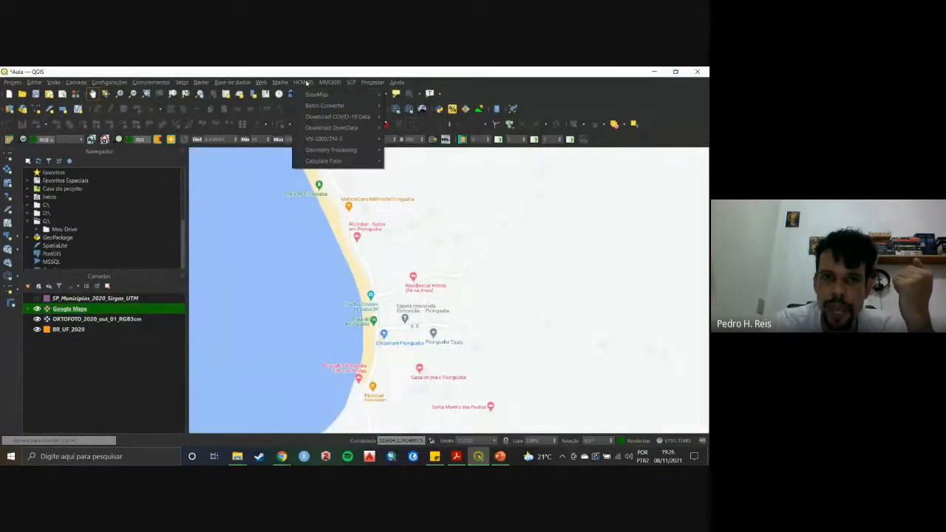
mouse_move(319, 96)
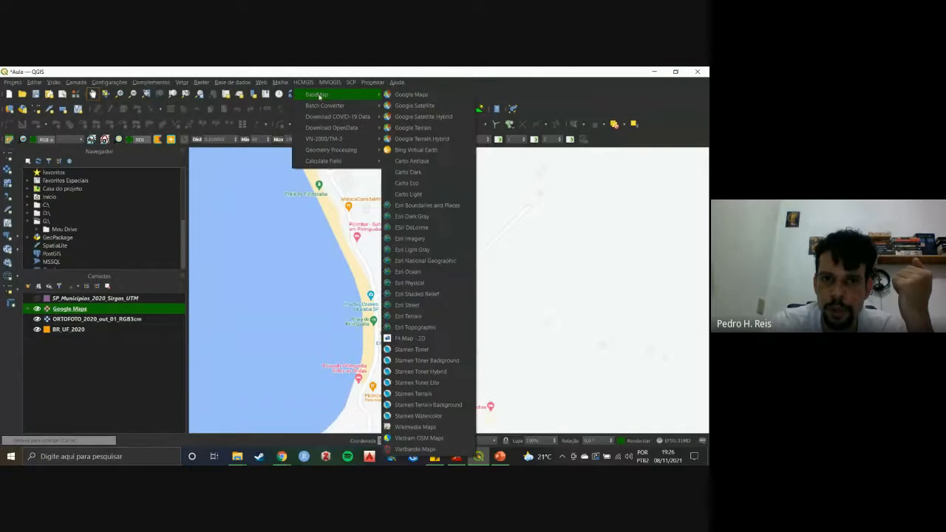
left_click(437, 105)
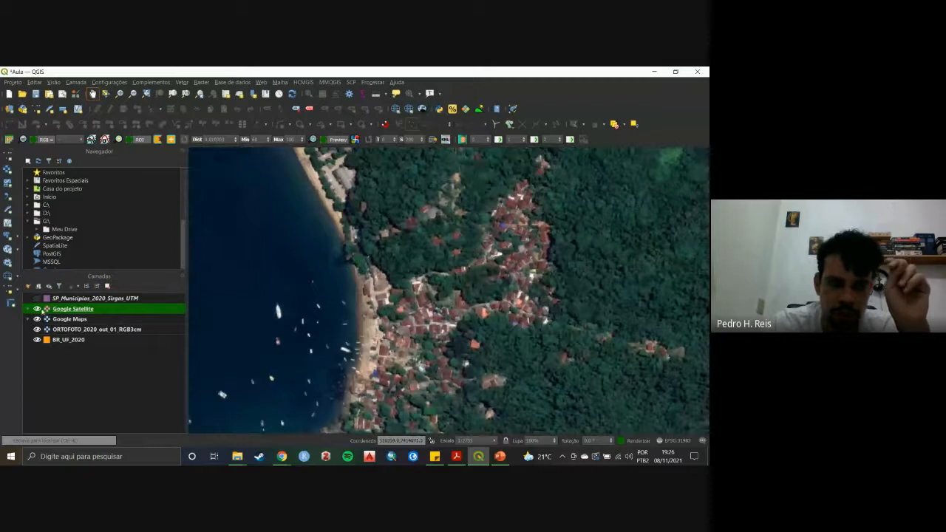
left_click(37, 319)
left_click(37, 330)
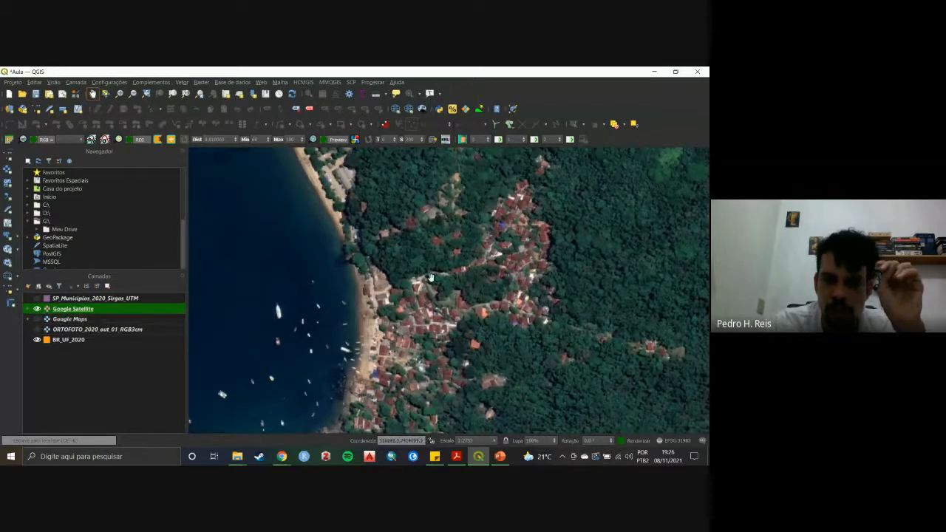
left_click_drag(430, 277, 490, 250)
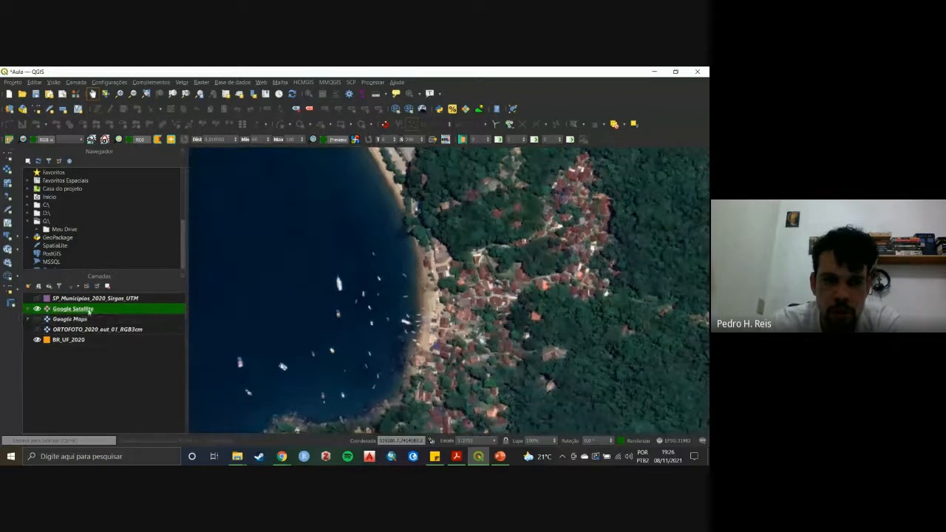
Review the HCMGIS basemap options and examine the coastal village's houses and beach more closely on the Google Satellite imagery.
left_click(304, 83)
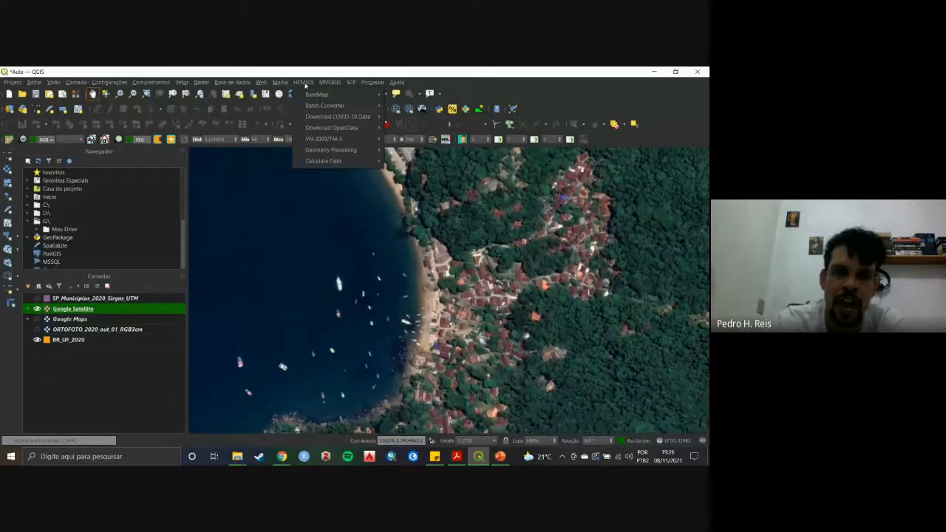
mouse_move(334, 98)
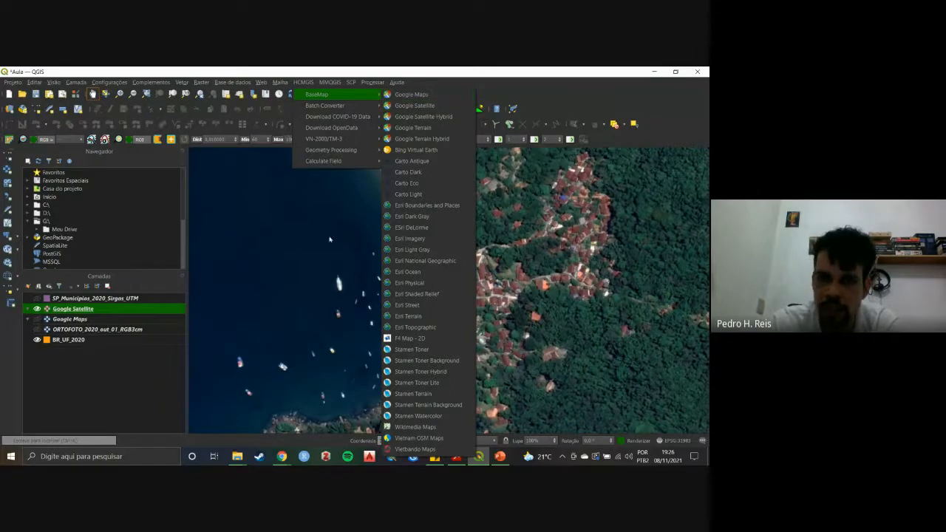
left_click(421, 108)
scroll(490, 266, "up", 3)
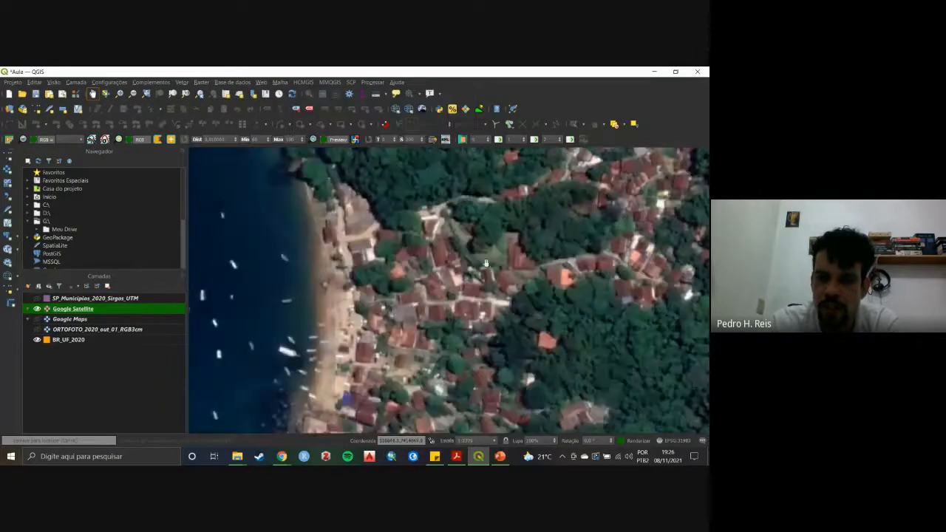
mouse_move(503, 275)
left_mouse_down()
mouse_move(481, 271)
mouse_move(508, 285)
left_mouse_up()
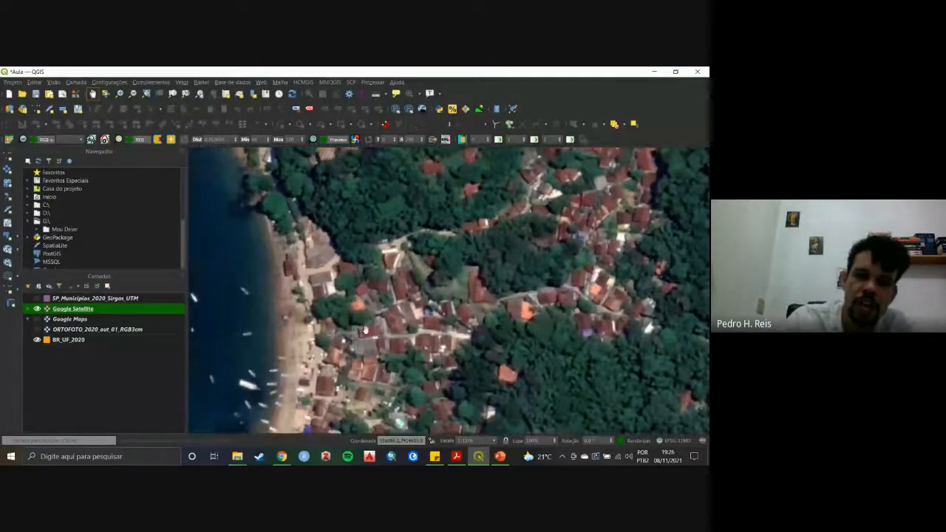
left_click_drag(410, 310, 422, 293)
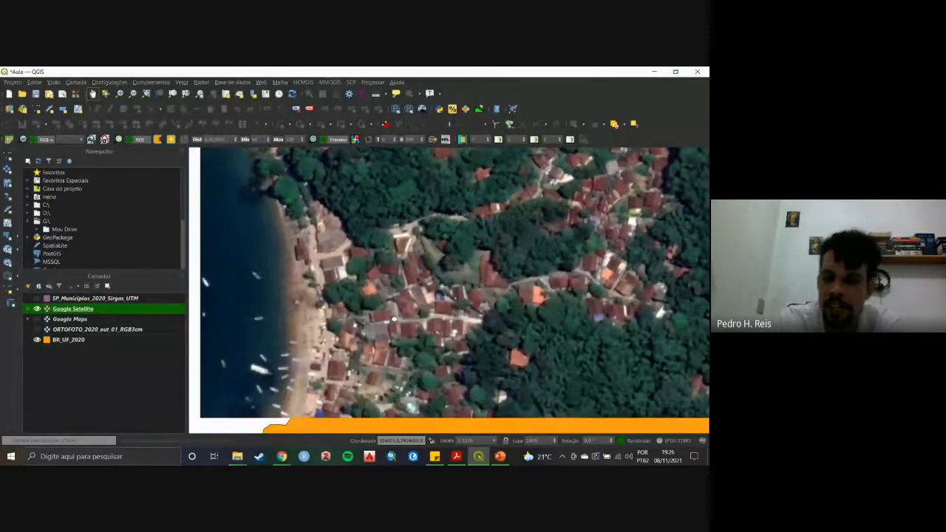
Hide the BR_UF_2020 and Google Satellite layers and show ORTOFOTO_2020_out_01_RGB3cm again.
left_click(38, 340)
left_click_drag(418, 297, 376, 278)
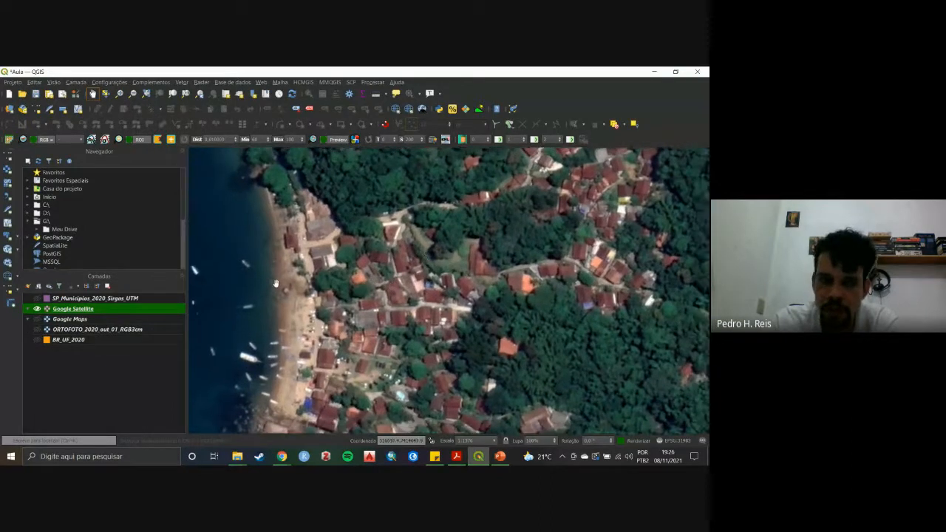
left_click(38, 329)
left_click(38, 309)
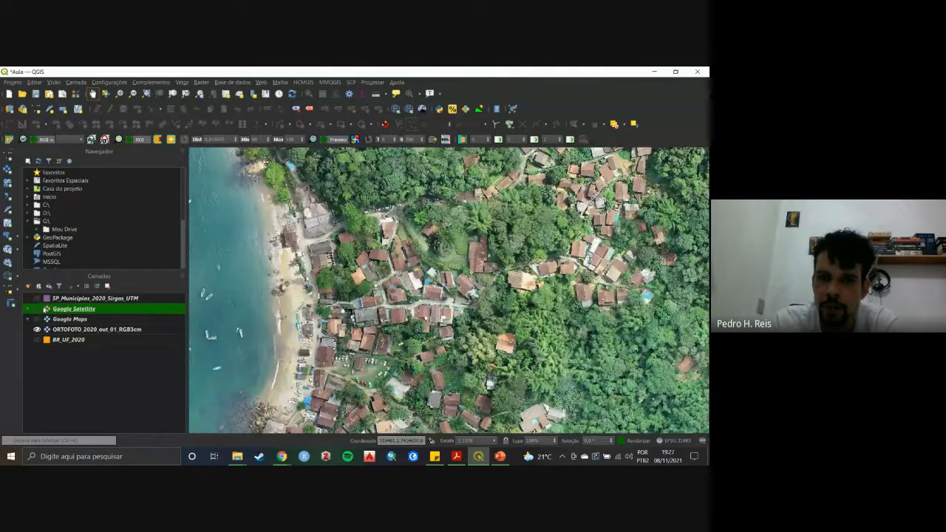
Examine the beach, houses and surrounding forest of the village on the orthophoto.
left_click_drag(451, 282, 487, 273)
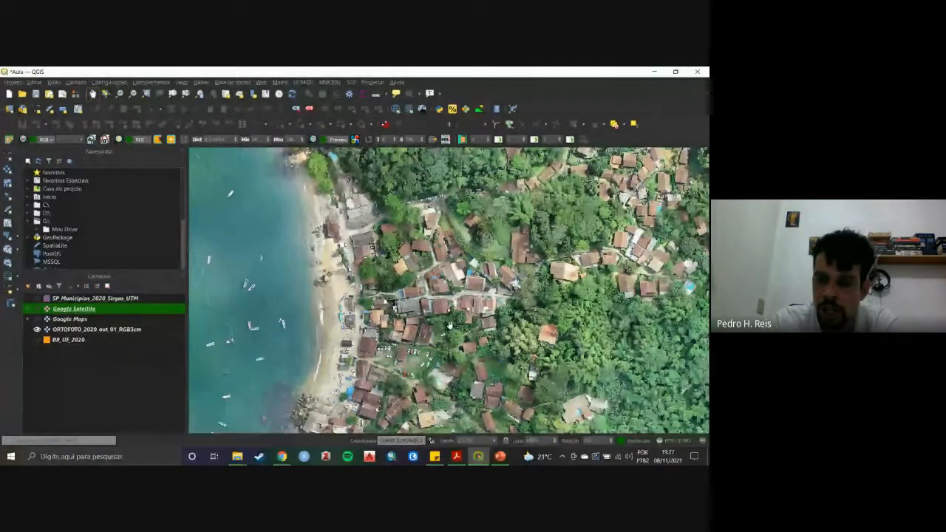
left_click_drag(565, 312, 448, 309)
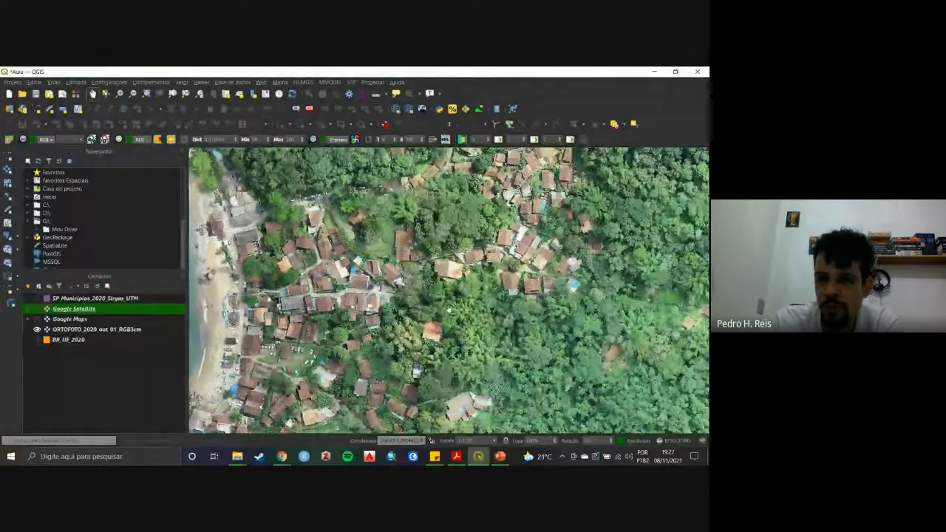
left_click_drag(325, 284, 438, 272)
left_click_drag(434, 310, 411, 291)
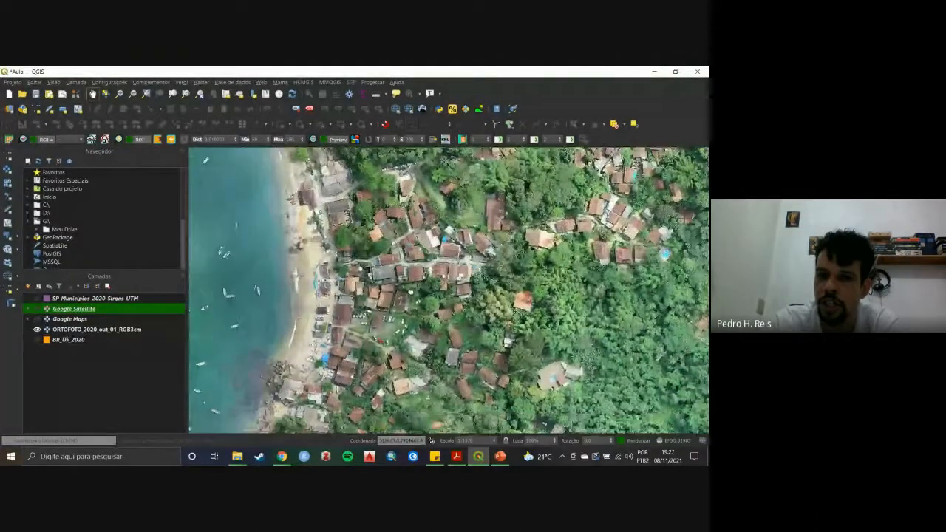
left_click_drag(510, 255, 482, 303)
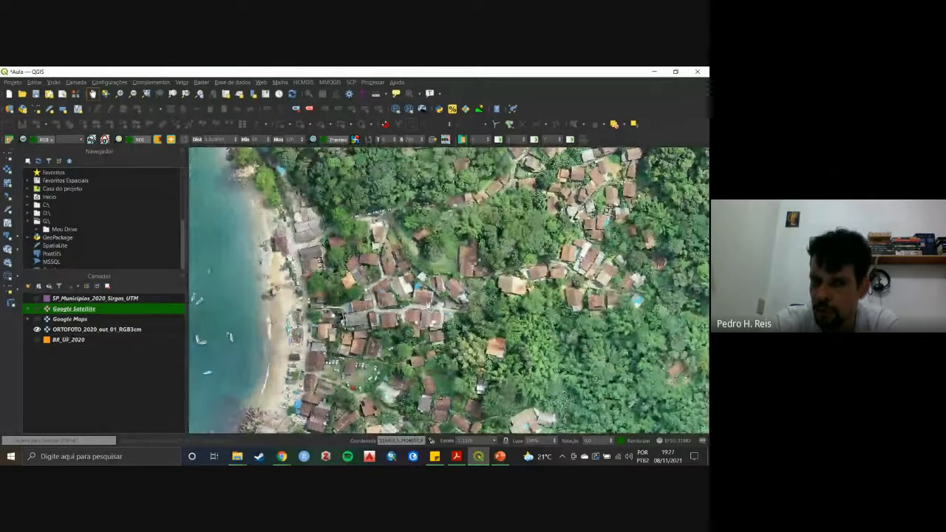
left_click_drag(529, 294, 500, 291)
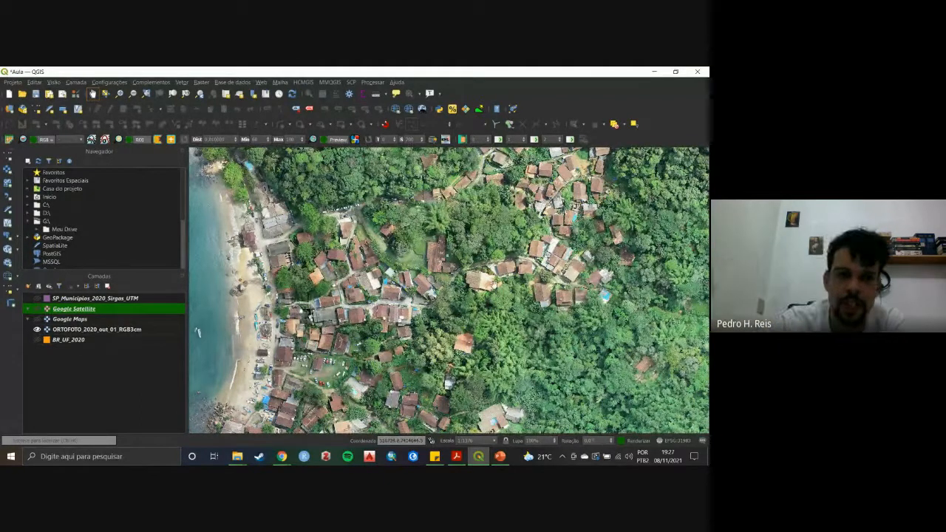
left_click_drag(489, 285, 518, 282)
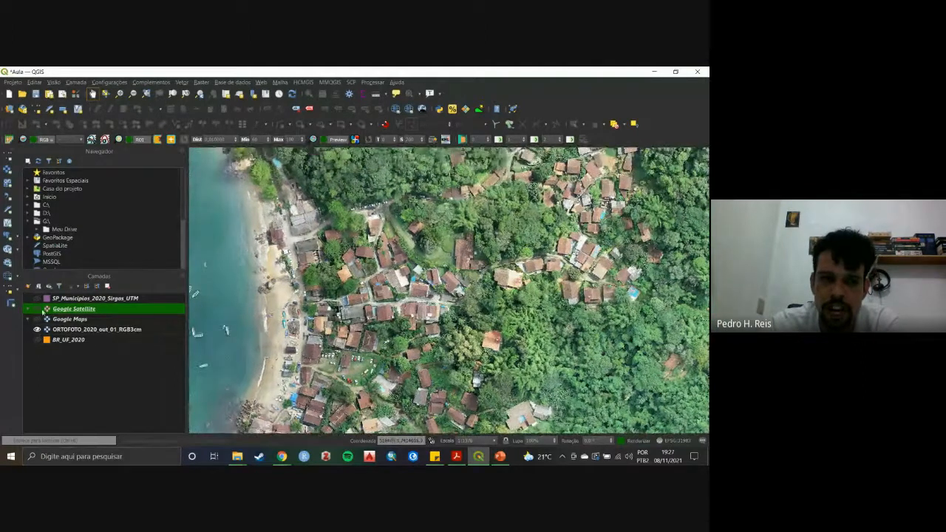
Switch Google Satellite on and off over the orthophoto and inspect the houses near the beach in closer detail.
left_click(38, 309)
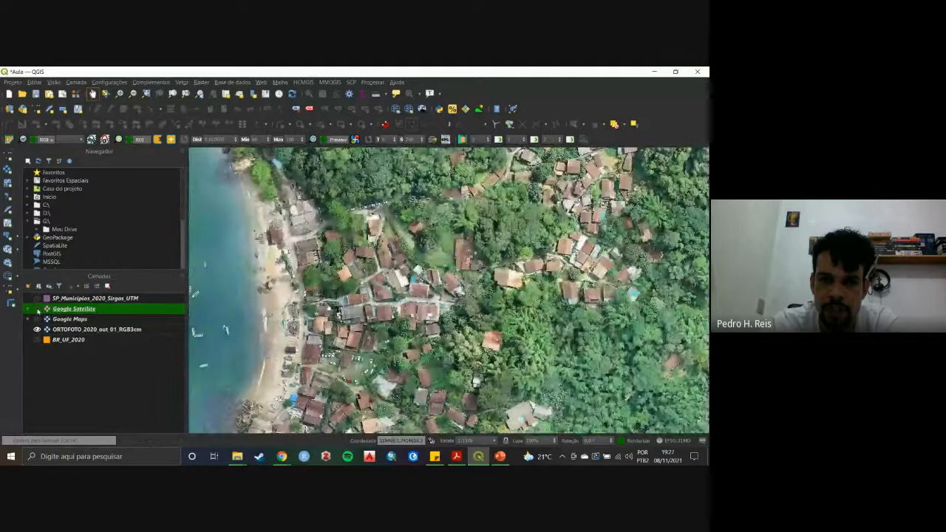
left_click(38, 309)
left_click(37, 309)
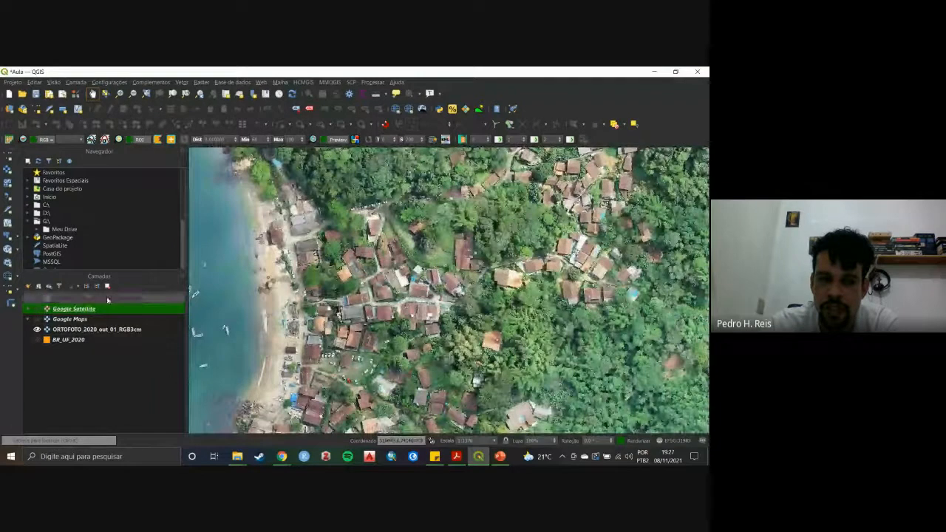
left_click(38, 309)
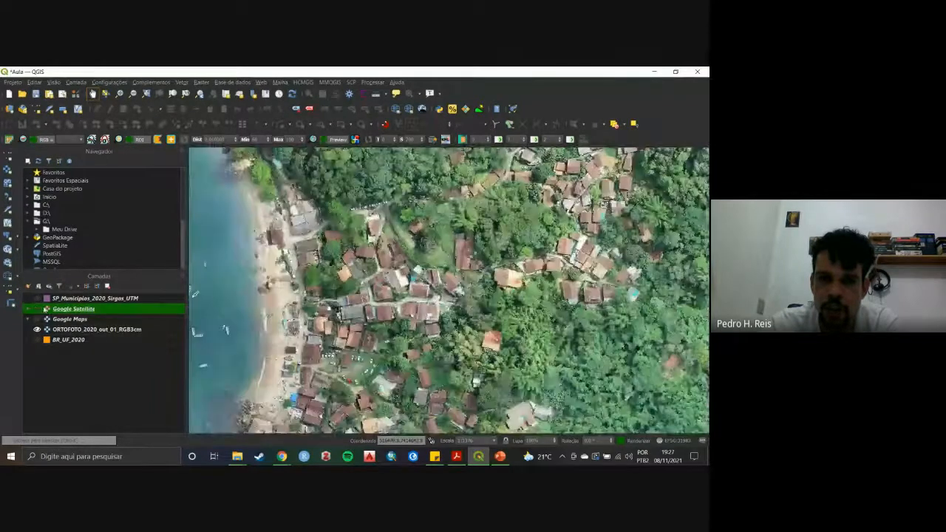
scroll(366, 294, "up", 2)
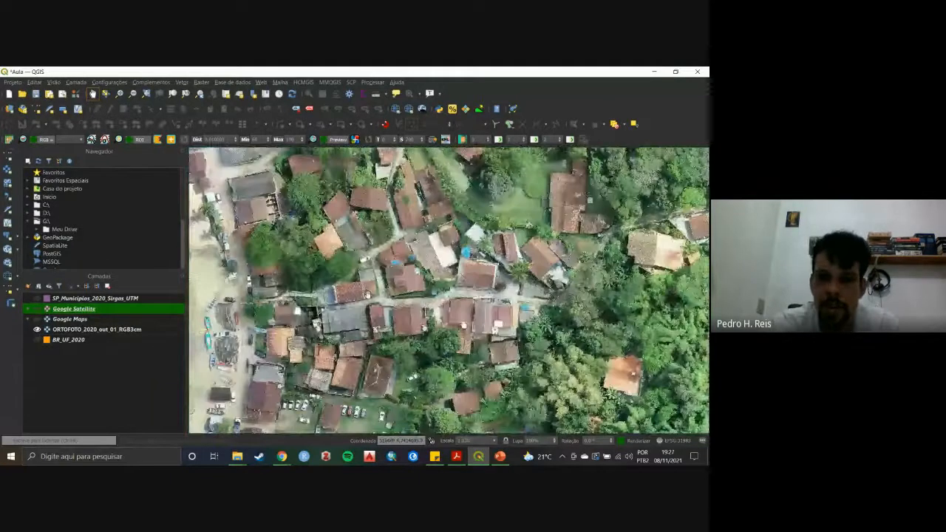
left_click_drag(414, 285, 455, 309)
left_click_drag(333, 173, 324, 195)
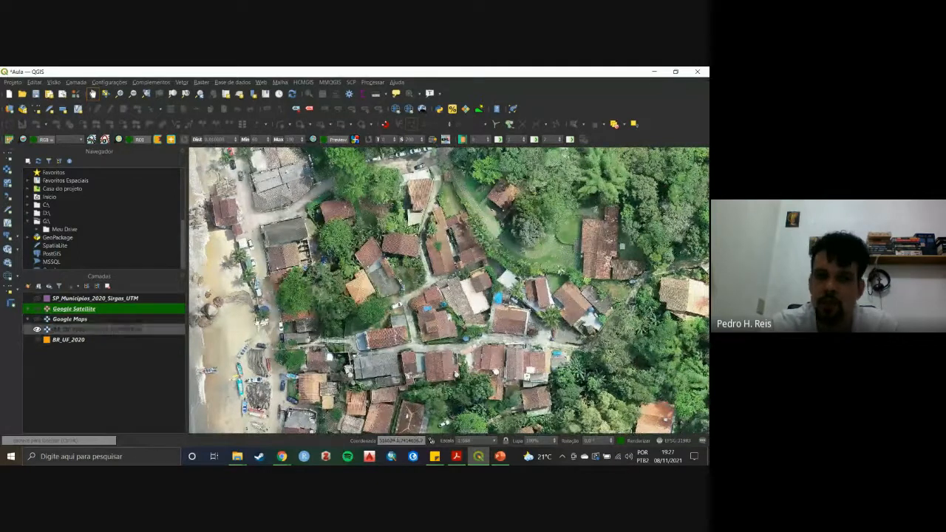
left_click_drag(445, 319, 432, 276)
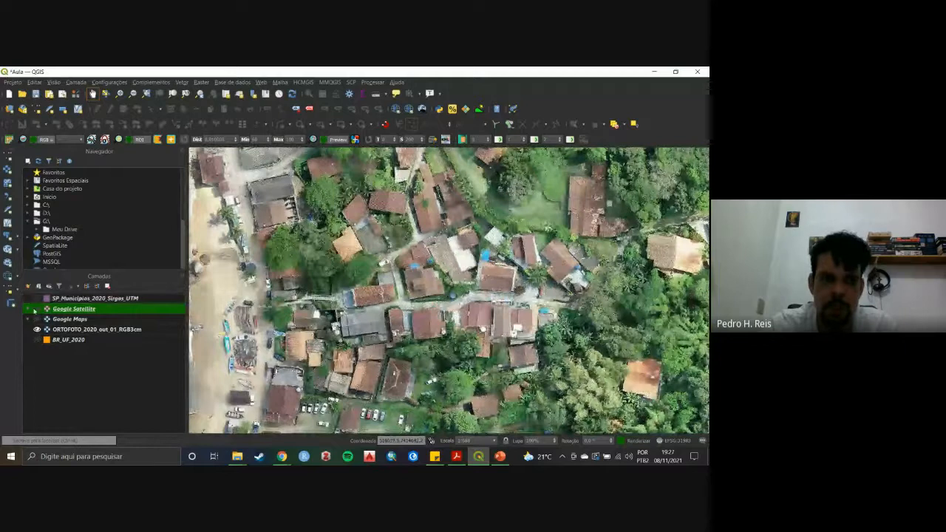
Compare the village houses on Google Satellite alone and on the orthophoto alone, ending with the orthophoto selected at a closer scale.
left_click(37, 309)
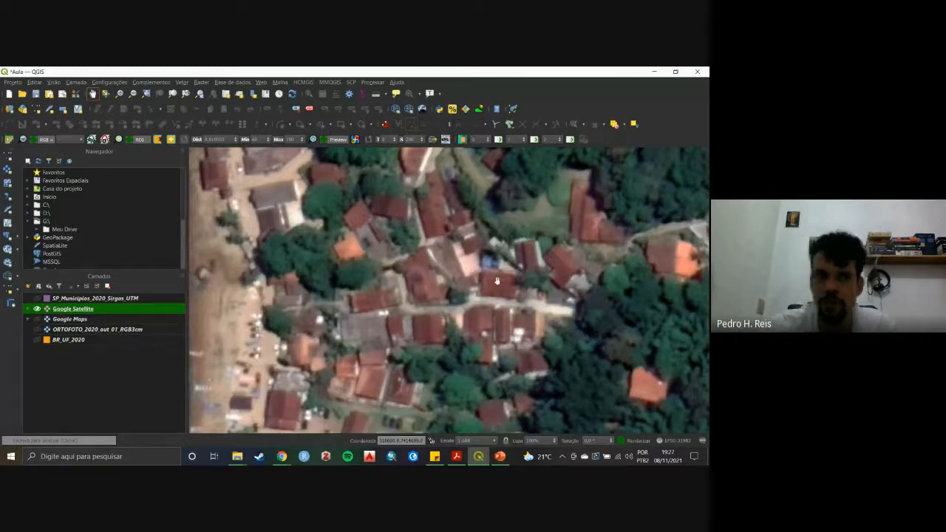
left_click_drag(493, 281, 477, 275)
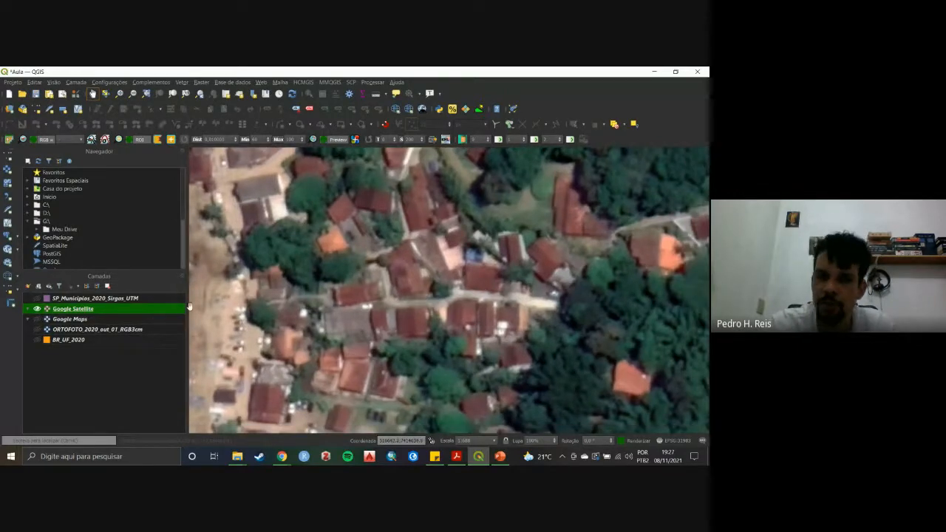
left_click(38, 329)
left_click(37, 309)
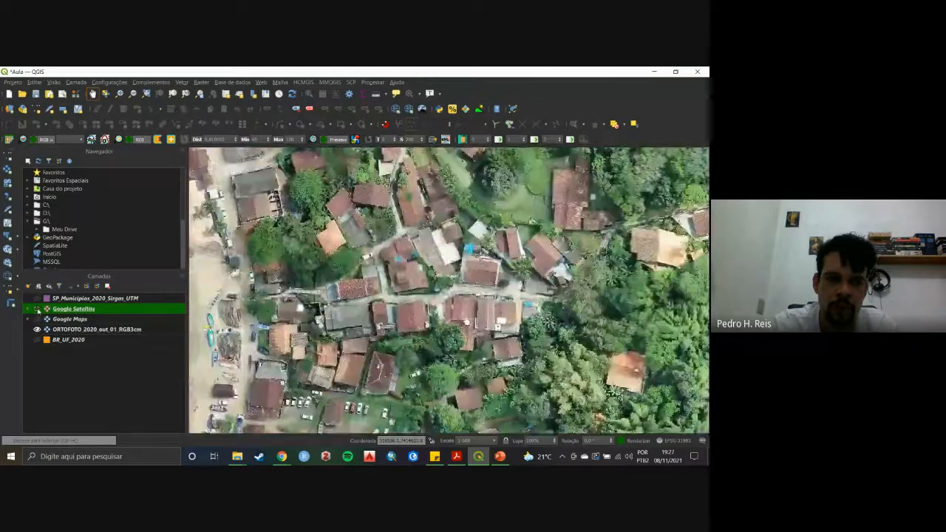
left_click(84, 332)
left_click_drag(386, 299, 416, 309)
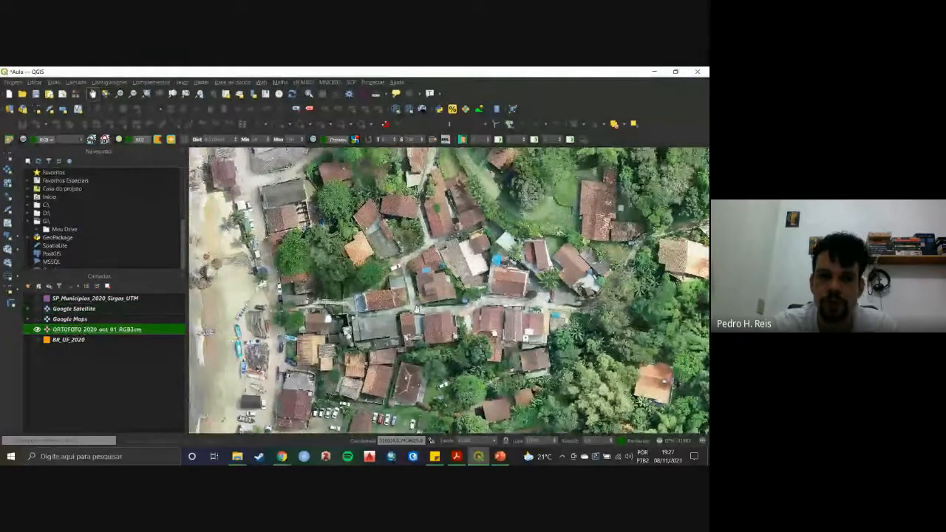
scroll(410, 319, "up", 2)
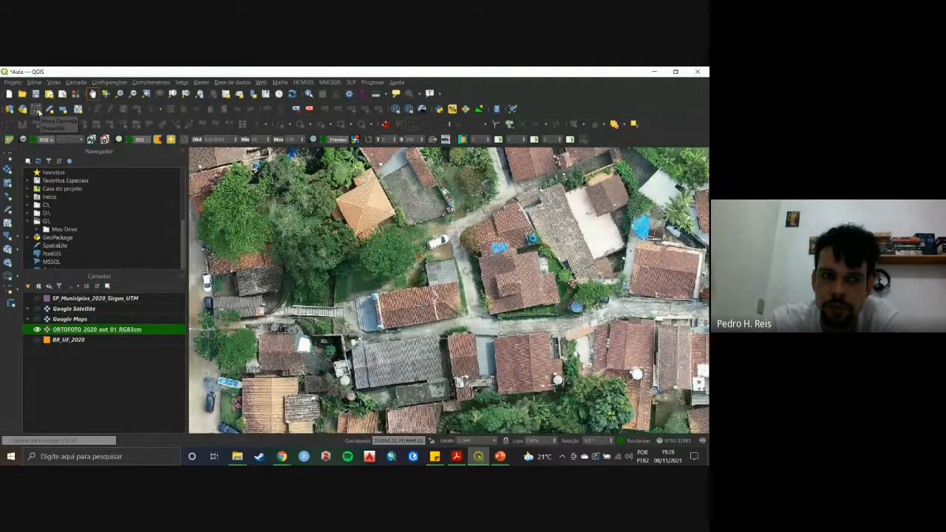
left_click(40, 110)
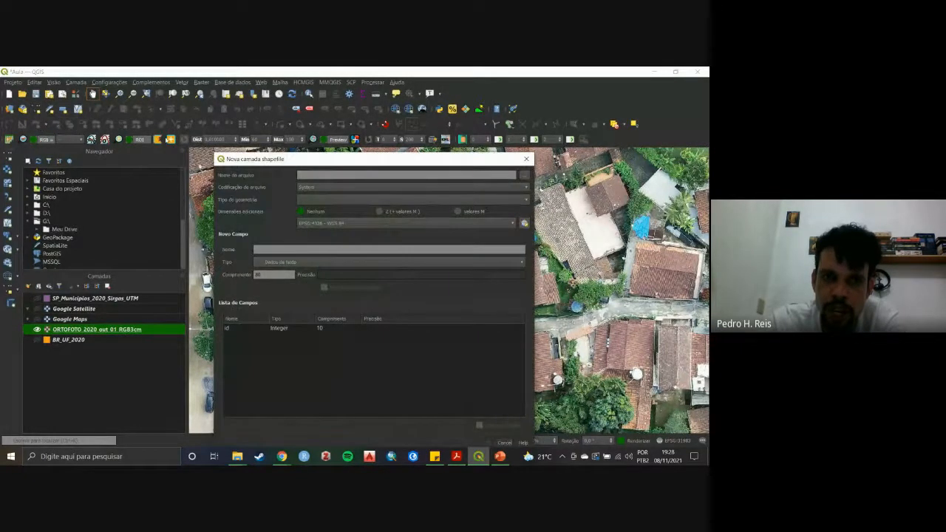
left_click_drag(266, 160, 275, 98)
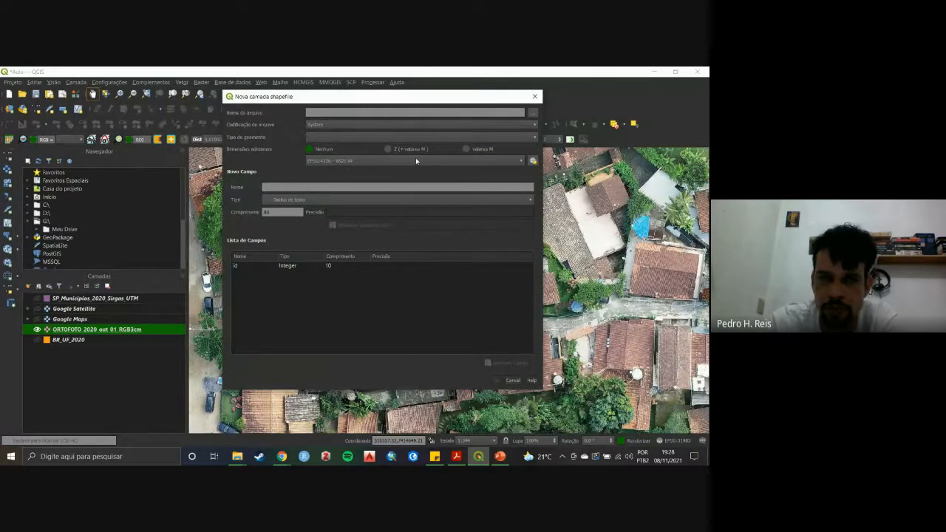
left_click_drag(368, 99, 367, 115)
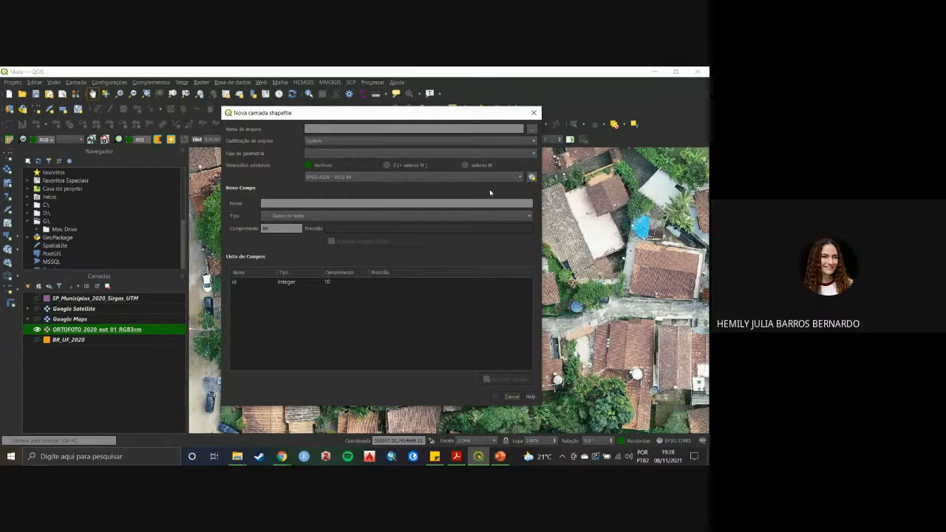
left_click(533, 114)
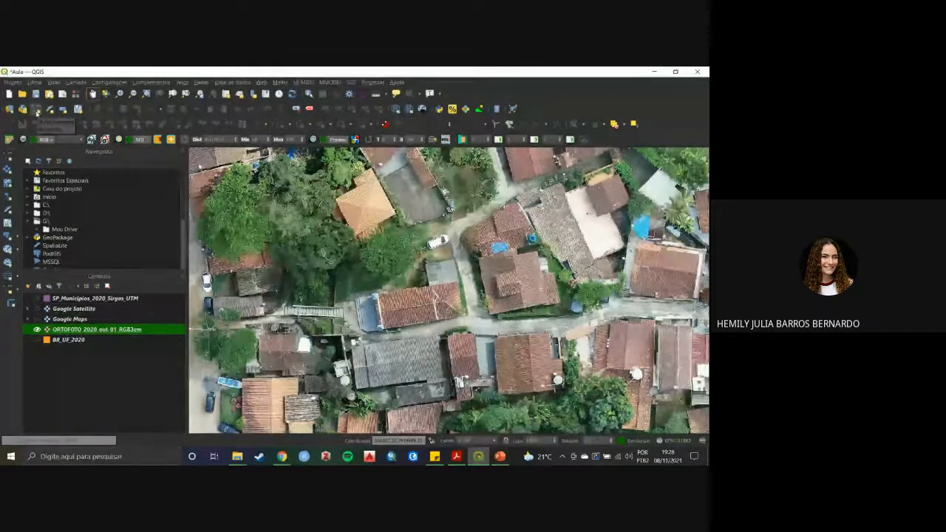
Toggle the Google Satellite layer's visibility over the orthophoto to compare the image detail of the same rooftops.
left_click(37, 309)
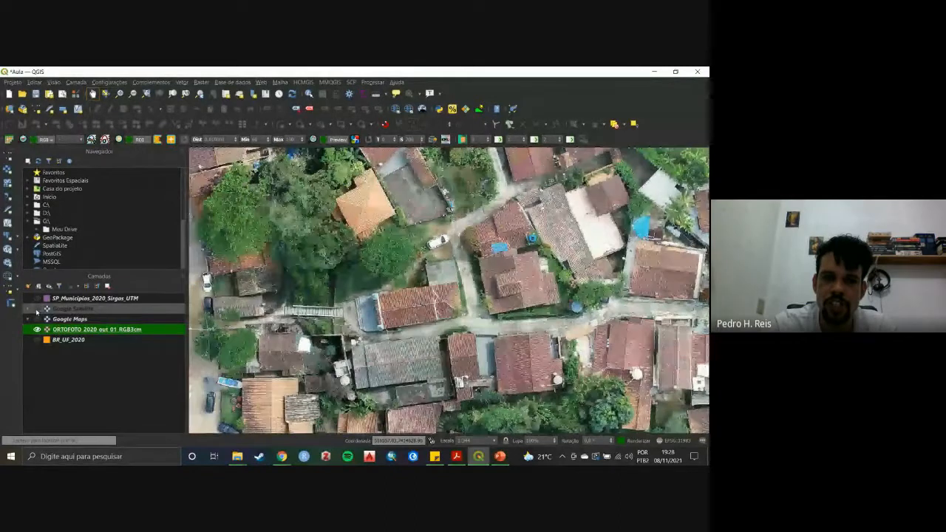
left_click(37, 309)
left_click(37, 309)
left_click(37, 309)
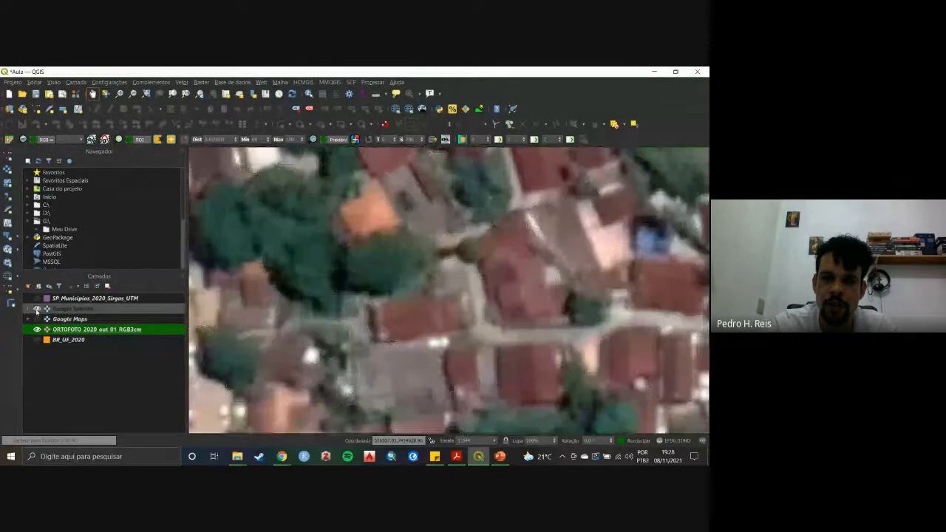
Switch Google Satellite off, on and off again over the rooftops, leaving only the orthophoto visible.
left_click(37, 309)
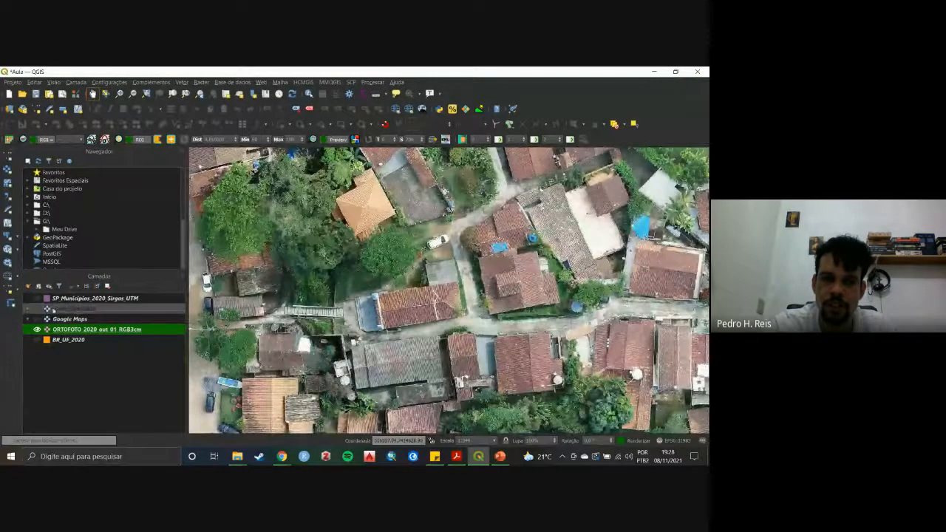
left_click(37, 309)
left_click(37, 309)
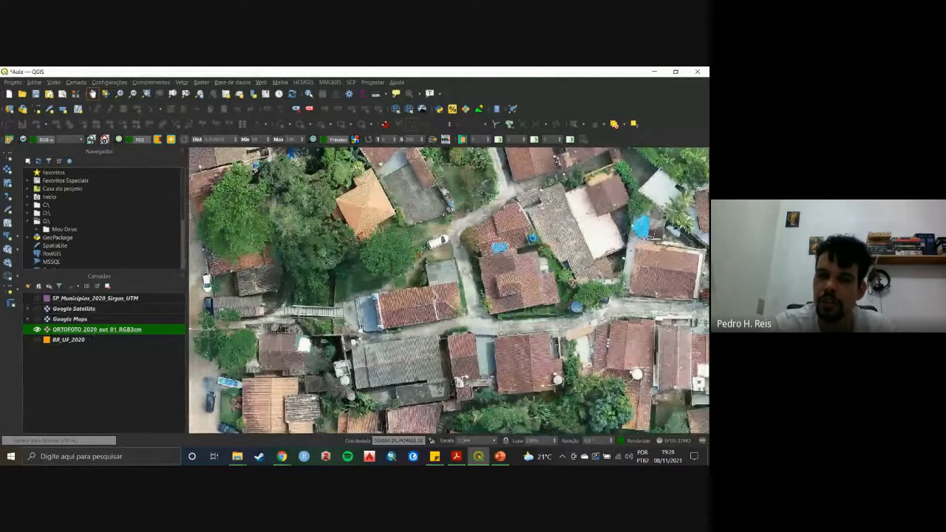
Examine the houses, alleys and adjoining forest on the orthophoto, from the village centre to the image's eastern edge.
left_click_drag(488, 330, 420, 319)
left_click_drag(499, 372, 484, 295)
left_click_drag(429, 270, 475, 334)
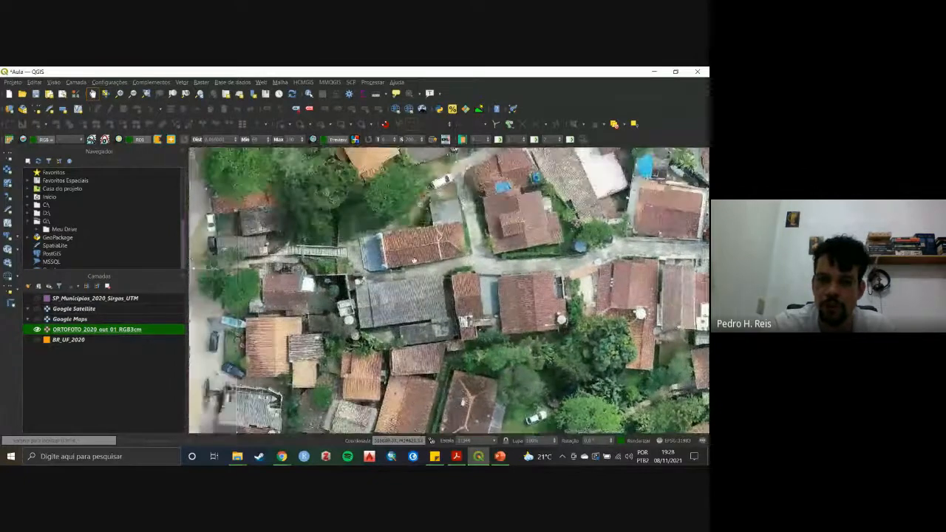
left_click_drag(415, 255, 458, 303)
left_click_drag(448, 269, 440, 300)
scroll(452, 290, "down", 1)
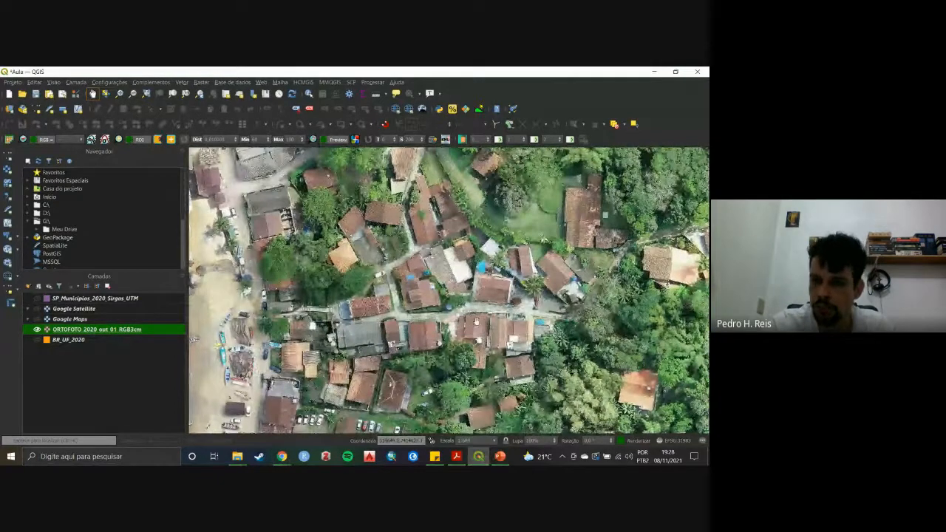
left_click_drag(623, 318, 438, 328)
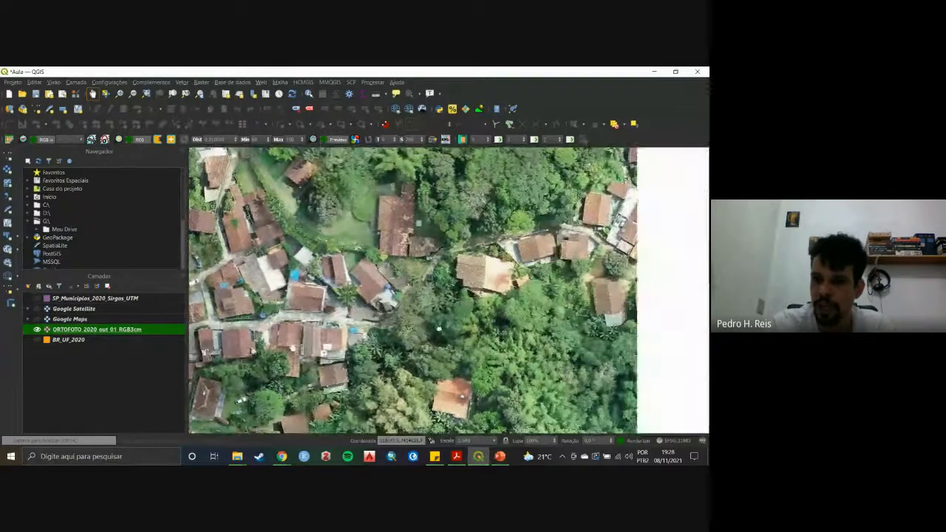
left_click_drag(460, 294, 611, 373)
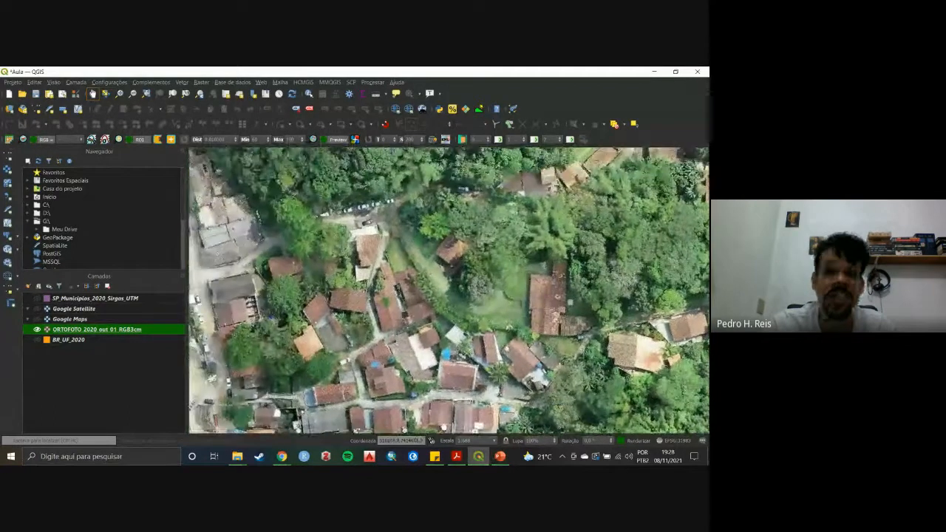
Examine the northern beach, the stream and the hillside house clusters within the forest on the orthophoto.
left_click_drag(358, 303, 432, 293)
left_click_drag(321, 237, 392, 324)
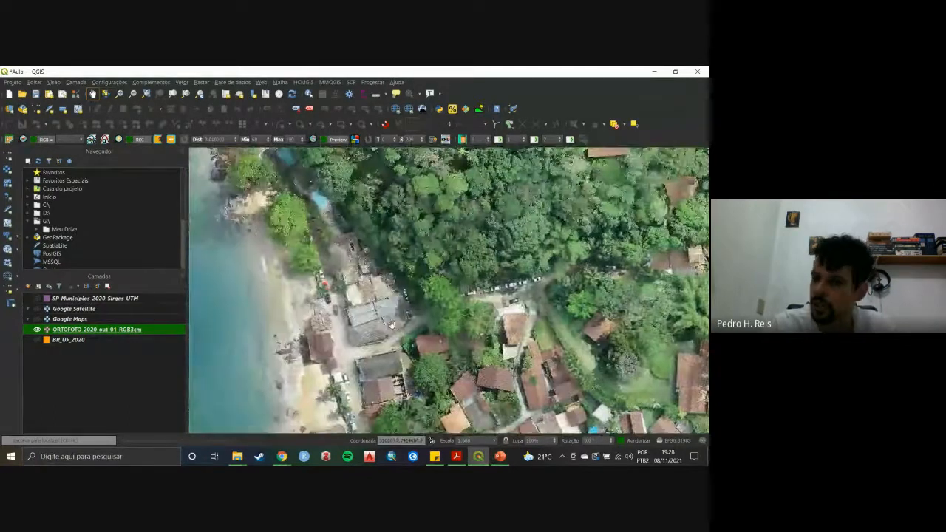
left_click_drag(414, 249, 407, 383)
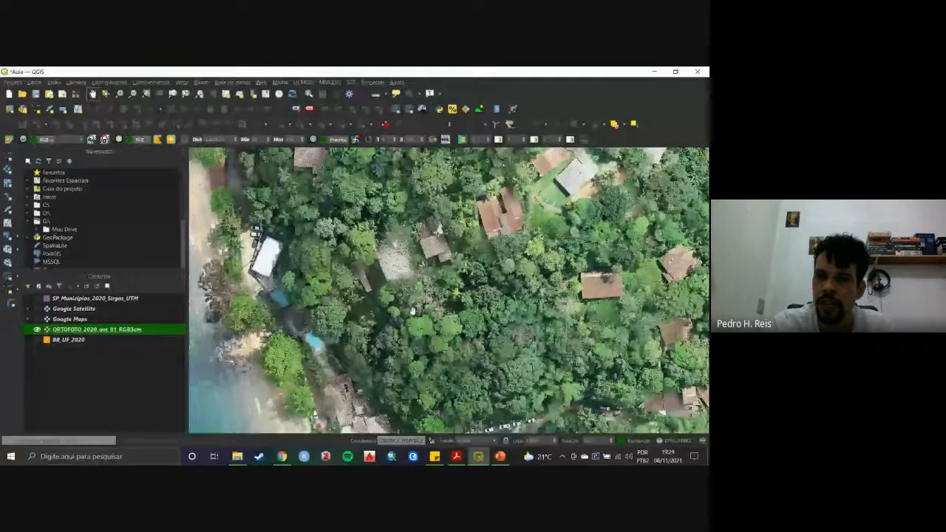
left_click_drag(483, 246, 382, 303)
left_click_drag(486, 256, 376, 306)
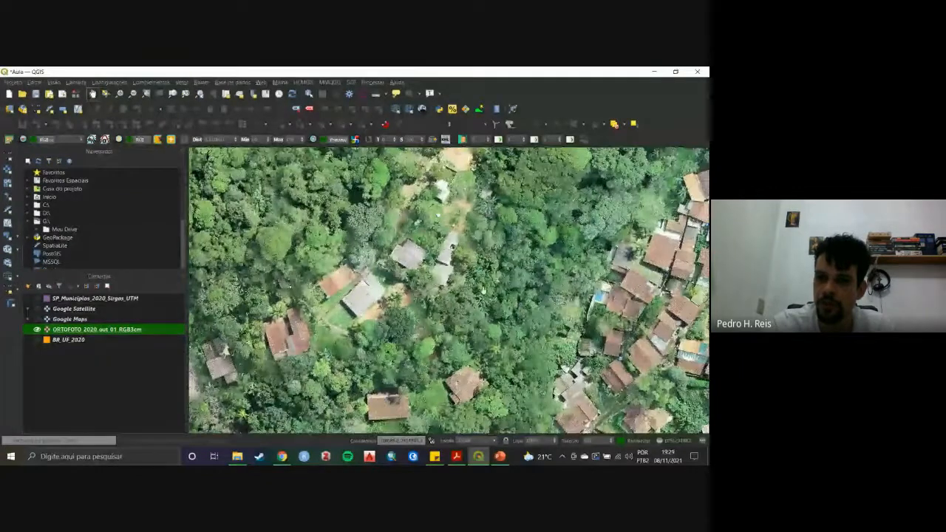
left_click_drag(502, 307, 329, 284)
left_click_drag(466, 326, 418, 275)
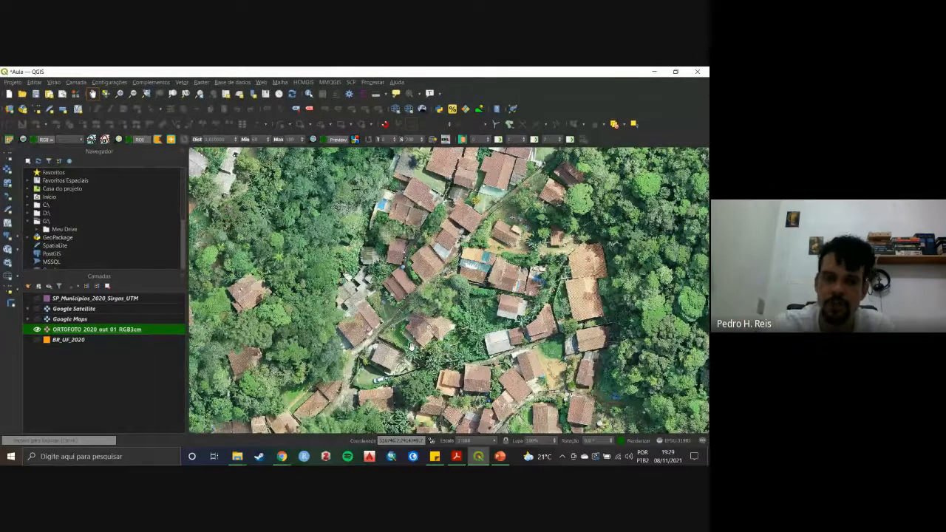
left_click_drag(288, 385, 541, 237)
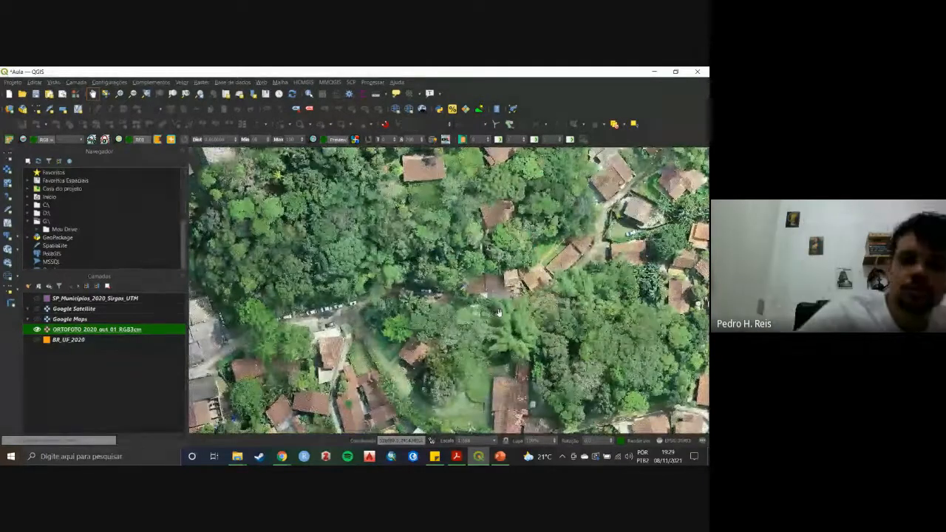
Examine the orthophoto at a wider scale, following the shoreline, moored boats and village from north to south.
left_click_drag(499, 312, 476, 269)
scroll(502, 282, "down", 1)
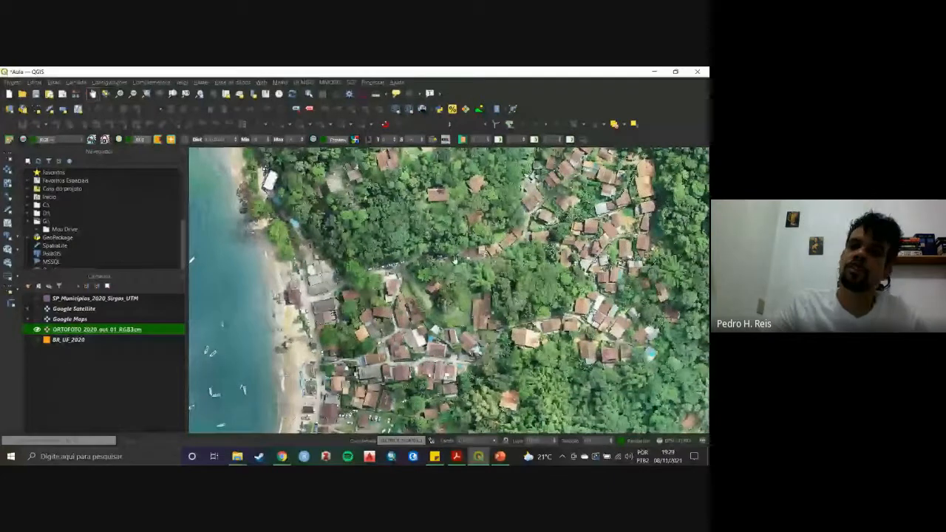
left_click_drag(426, 284, 444, 217)
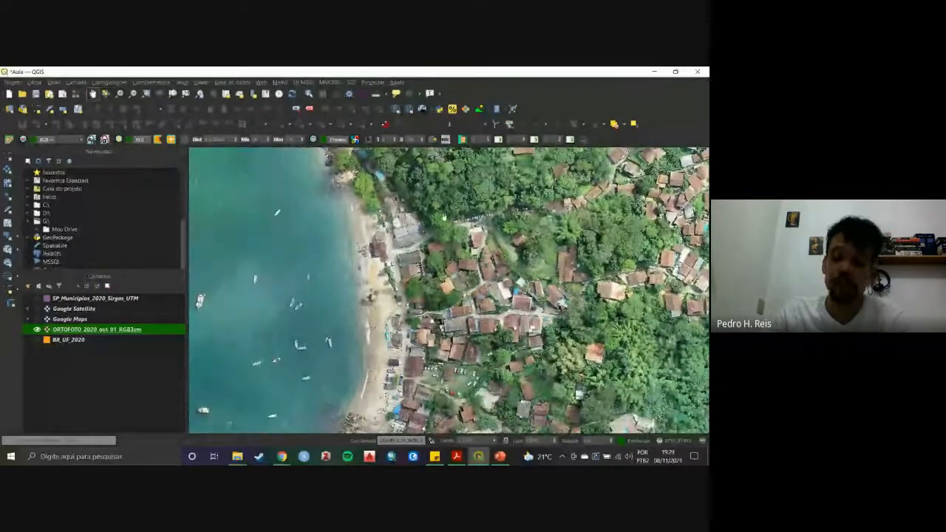
left_click_drag(348, 291, 312, 243)
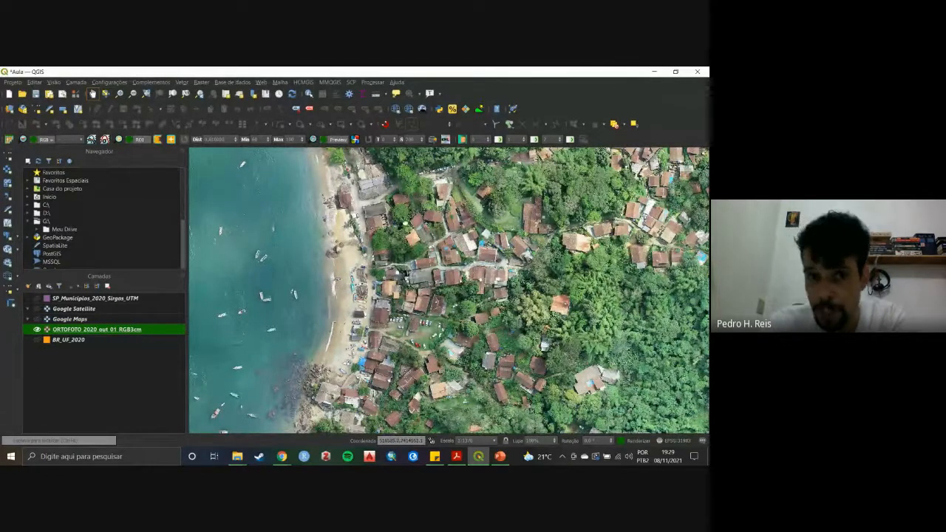
left_click_drag(387, 193, 394, 222)
left_click_drag(352, 147, 404, 212)
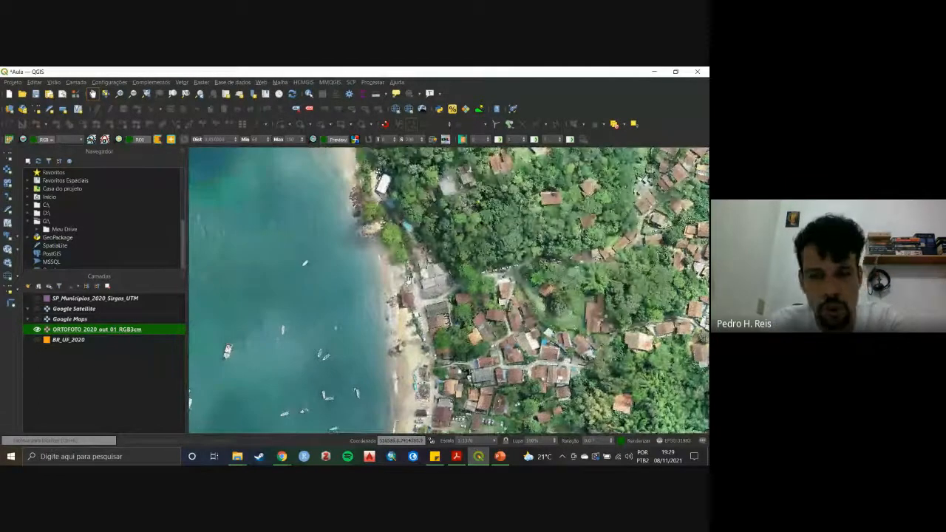
left_click_drag(439, 343, 431, 298)
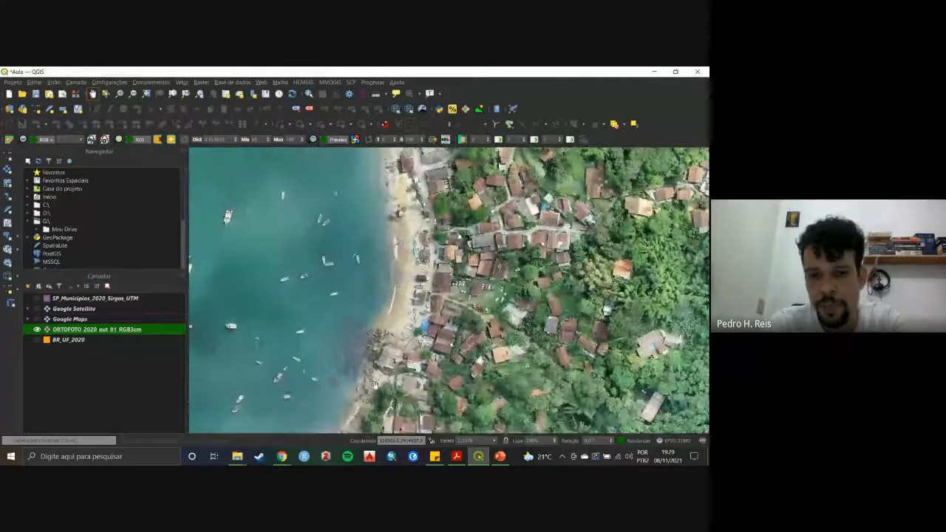
left_click_drag(382, 386, 391, 381)
left_click_drag(449, 261, 392, 365)
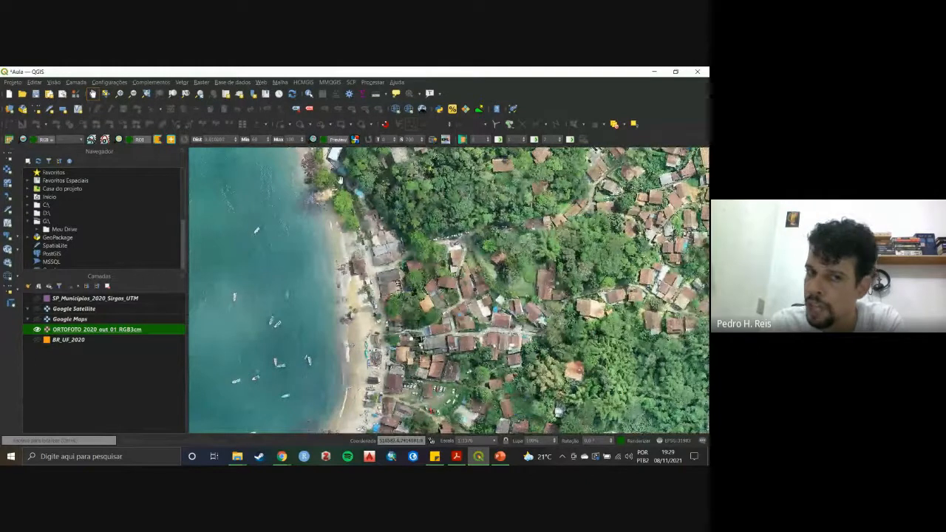
left_click_drag(388, 330, 405, 319)
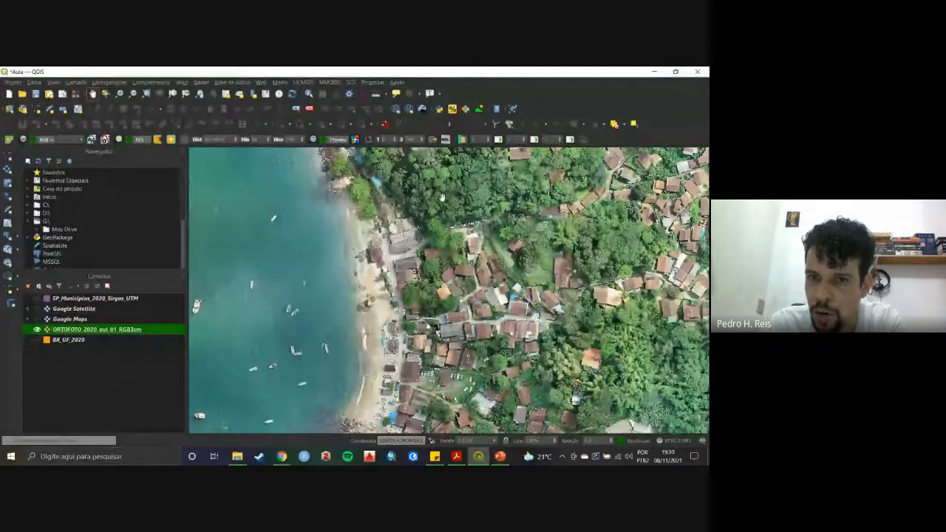
Inspect the forest and the rocky southern shore on the orthophoto, ending closer on the beachfront houses.
scroll(360, 151, "up", 4)
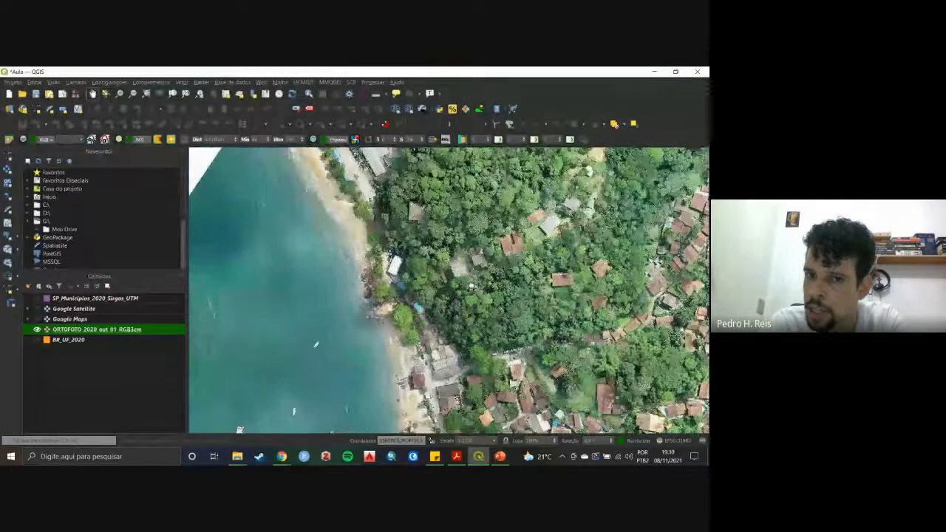
left_click_drag(432, 177, 343, 122)
left_click_drag(418, 316, 350, 87)
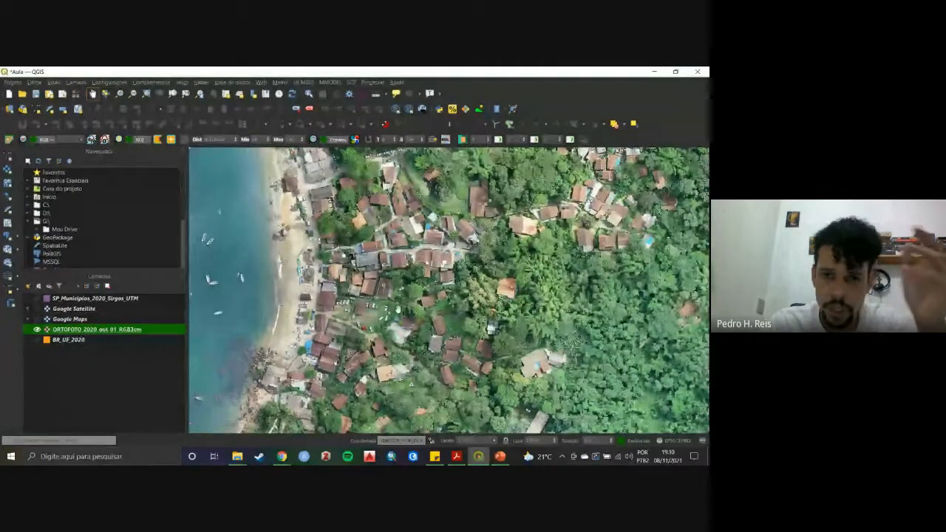
left_click_drag(398, 309, 411, 271)
left_click_drag(396, 333, 416, 272)
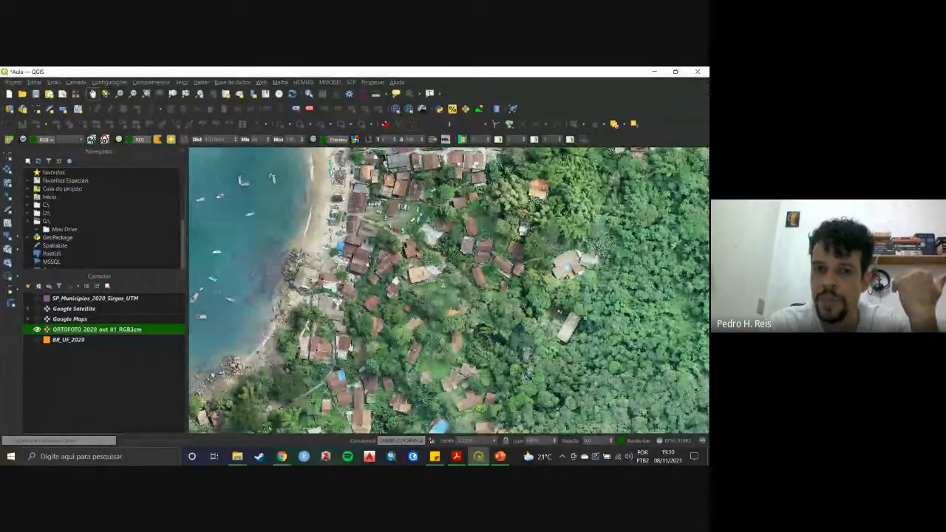
left_click_drag(439, 243, 450, 346)
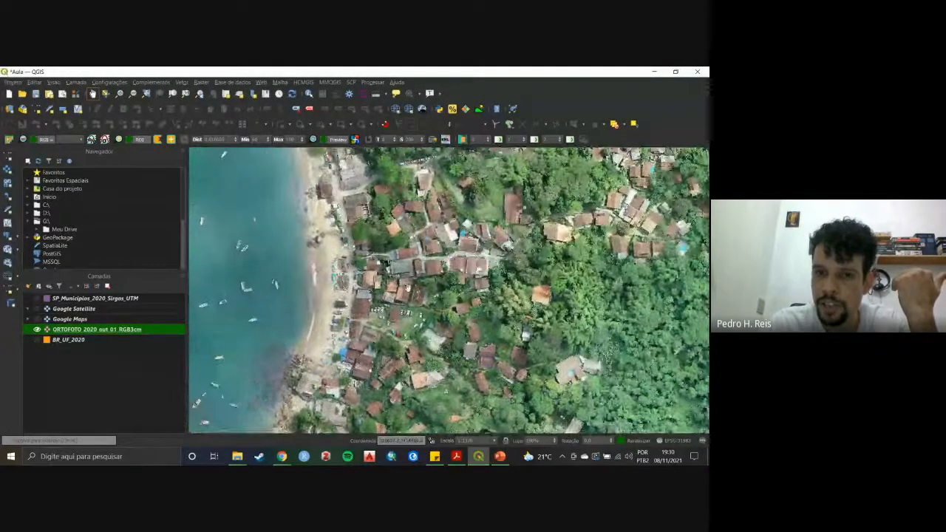
left_click_drag(412, 198, 446, 232)
scroll(447, 232, "up", 2)
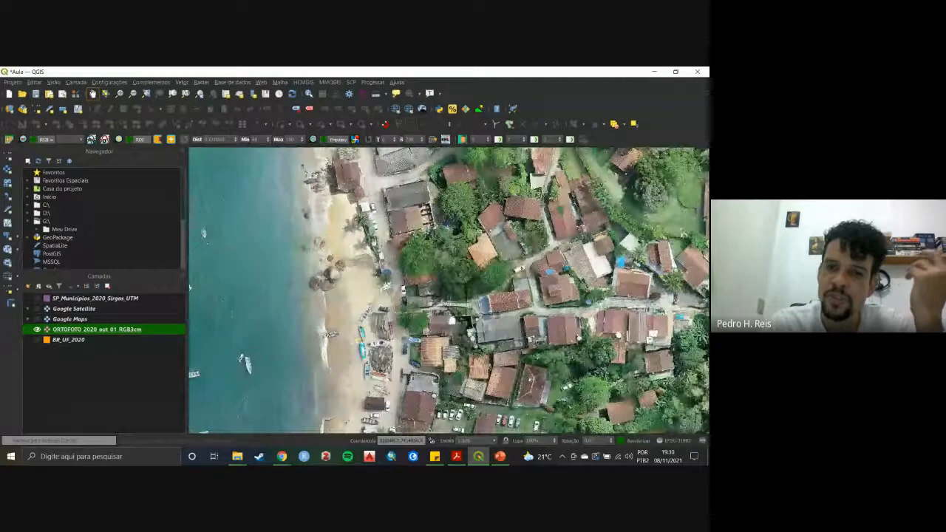
scroll(448, 251, "up", 1)
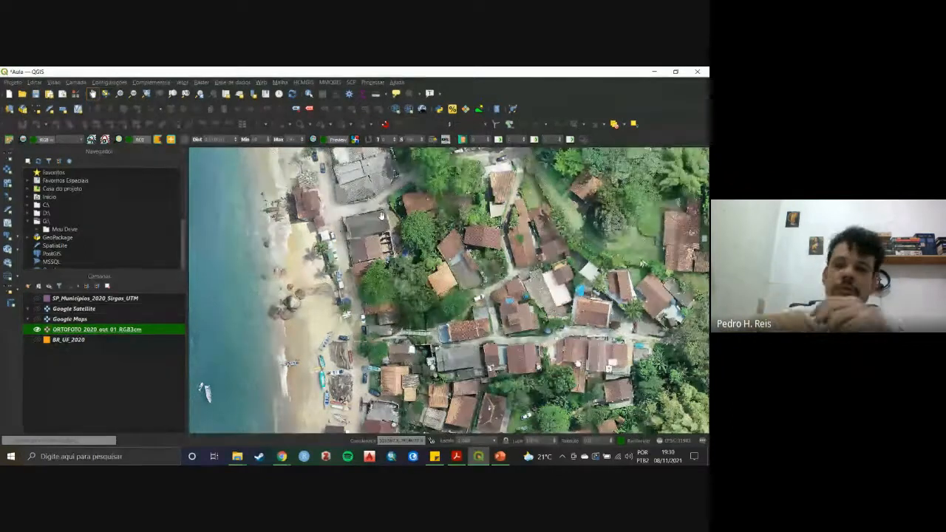
left_click_drag(403, 232, 347, 195)
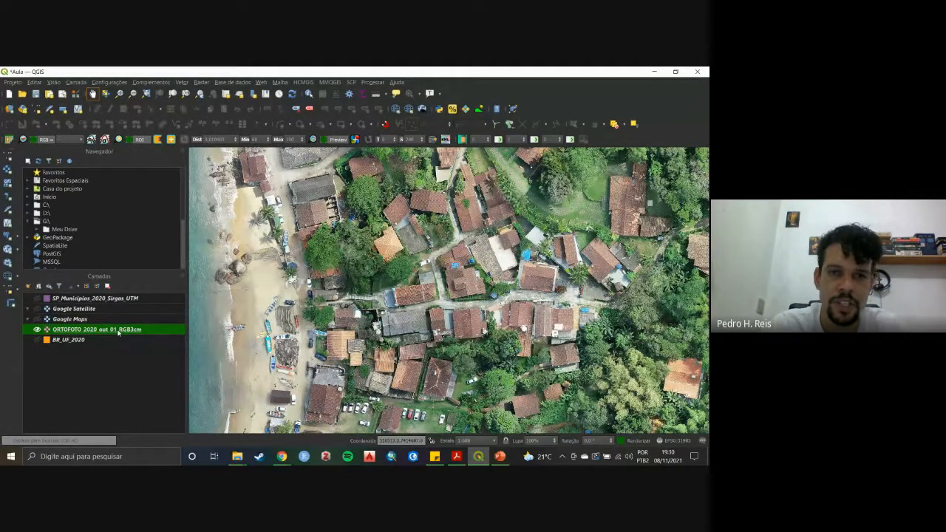
left_click(36, 110)
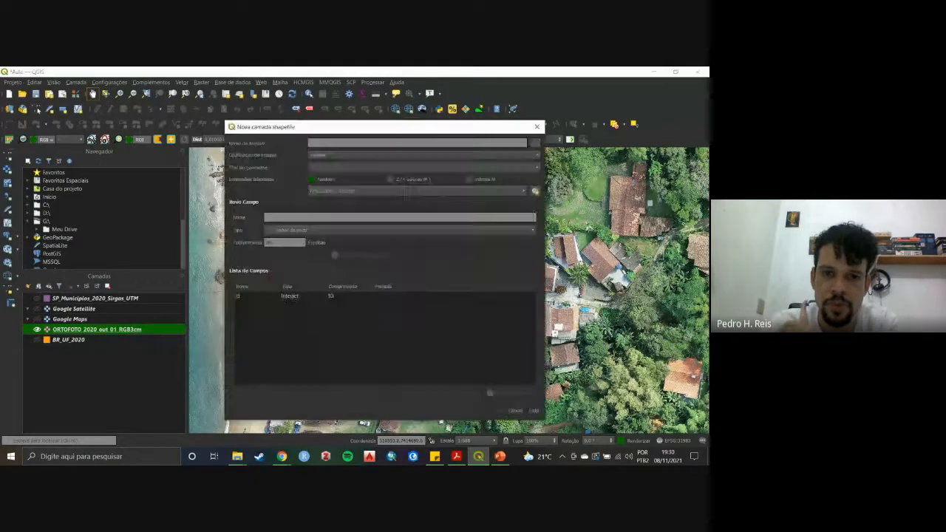
left_click_drag(318, 127, 301, 115)
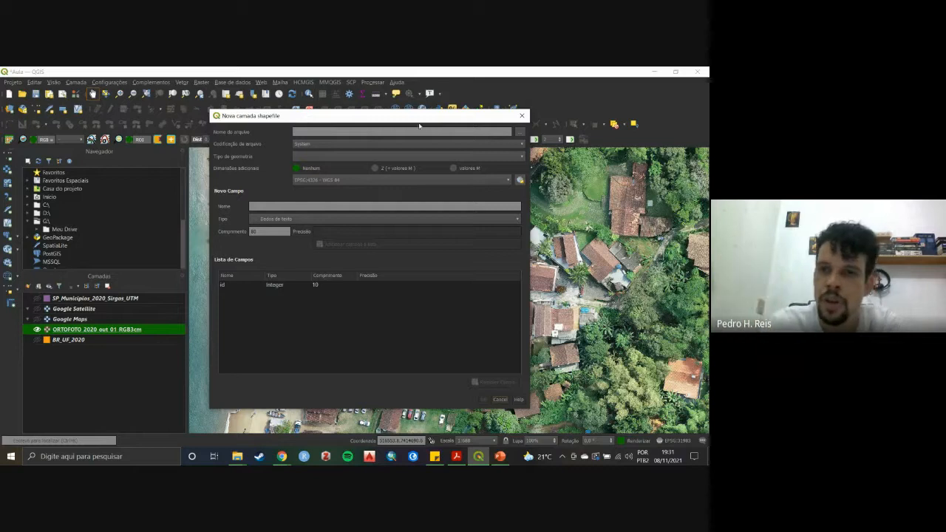
left_click(522, 115)
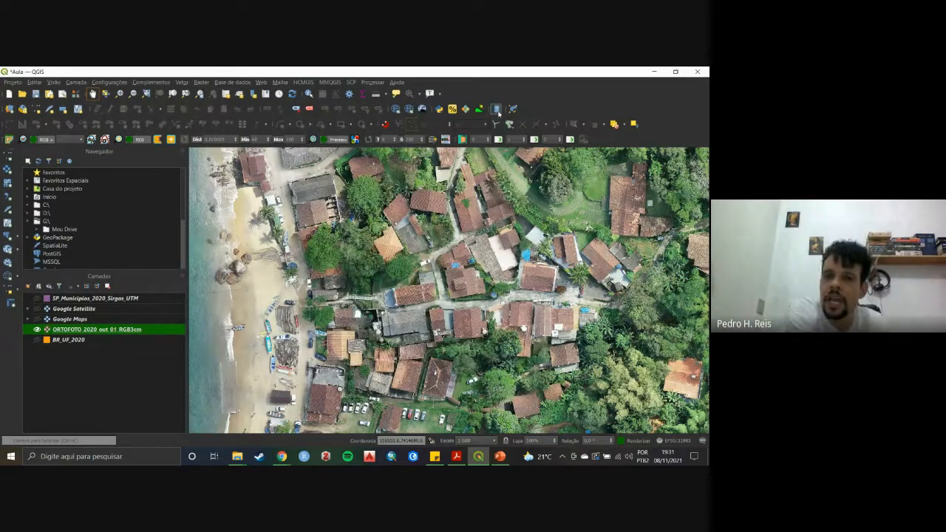
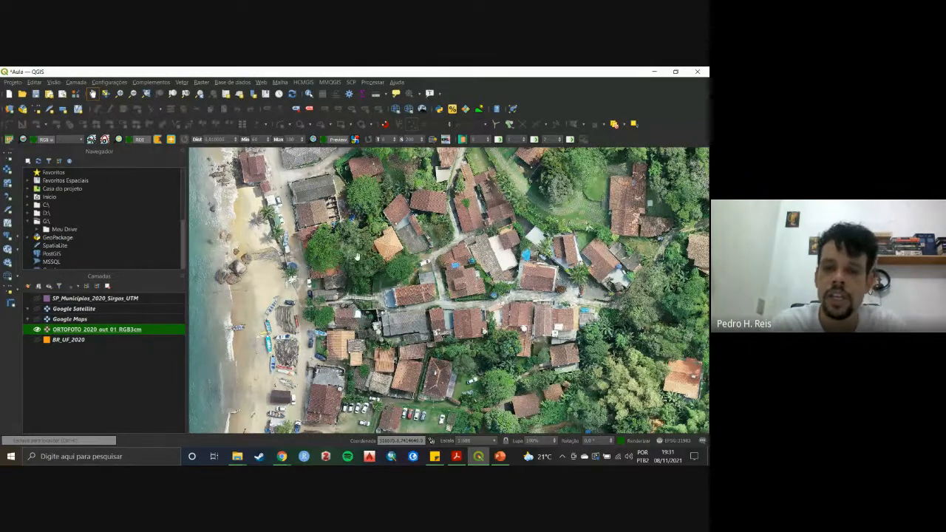
left_click_drag(420, 340, 370, 274)
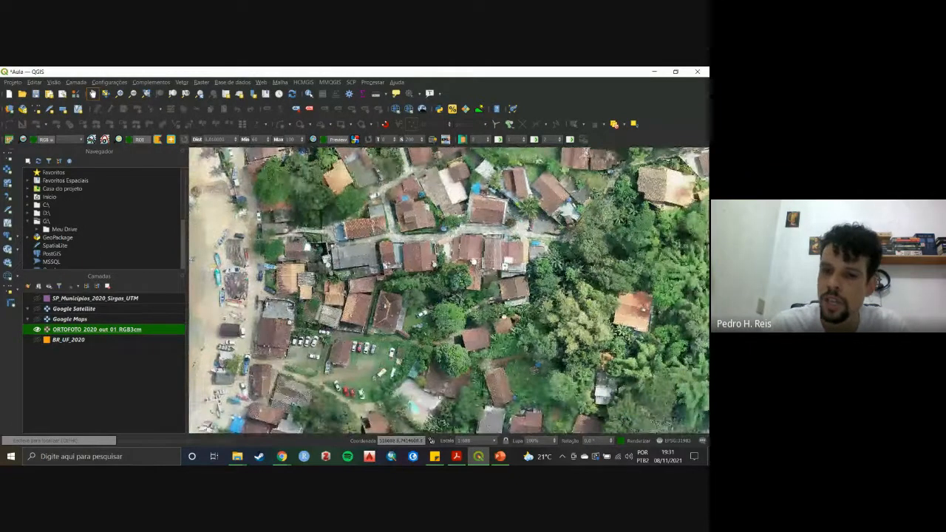
left_click_drag(542, 316, 532, 353)
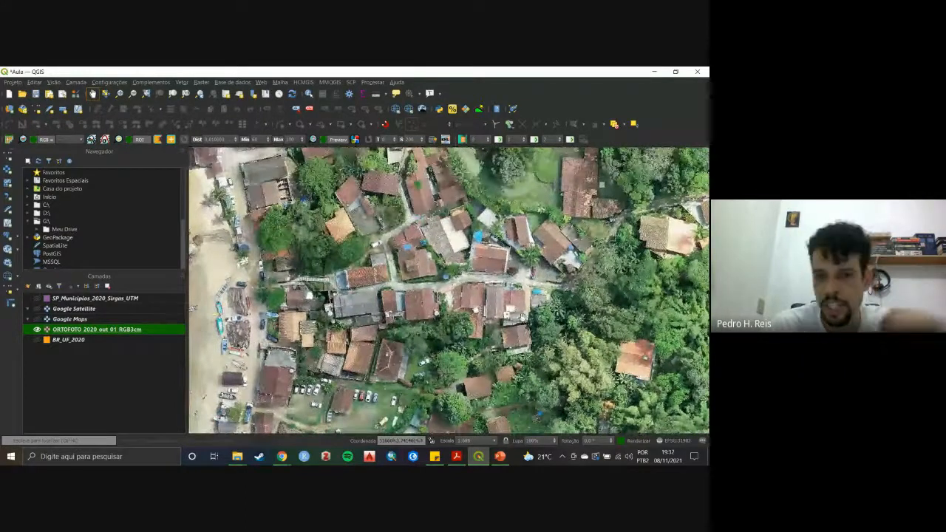
left_click_drag(517, 315, 521, 283)
left_click_drag(451, 295, 522, 298)
left_click_drag(425, 275, 324, 278)
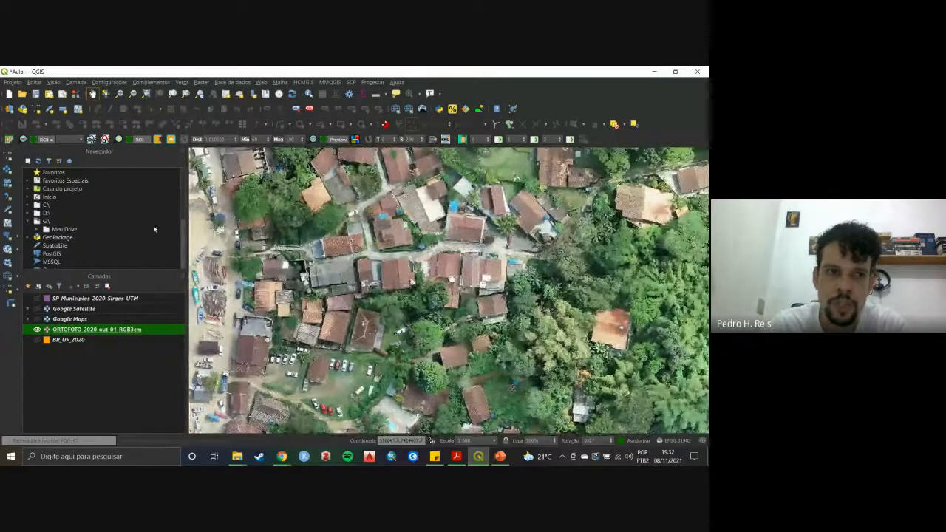
Start a new shapefile layer and open the file browser for choosing where to save it.
left_click(37, 110)
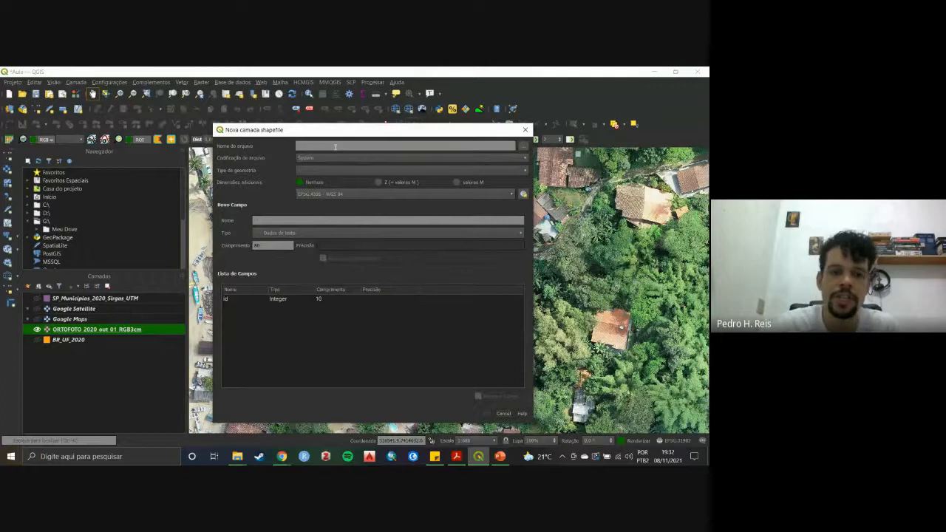
type("IHASUIDHFIHASIUDHASUIDHFIUASHDIFHASIDFH")
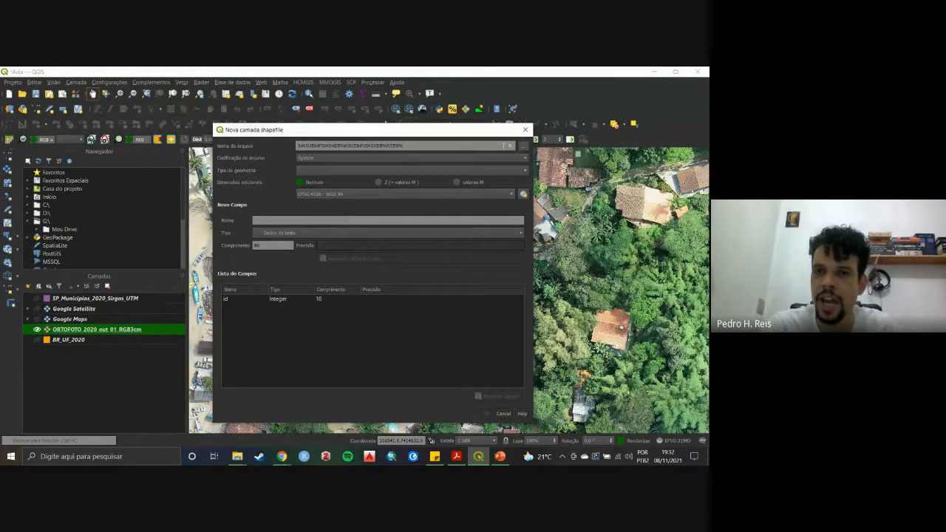
left_click(510, 146)
left_click(522, 148)
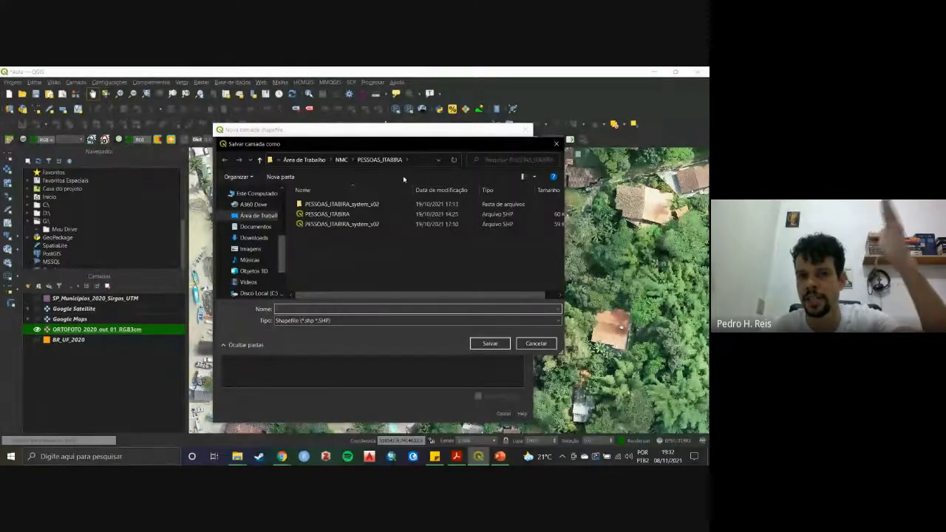
Go to the OneDrive folder Cursos, Curso-Ministrado, Curso-QGIS, Aula-02 as the save location for the new layer.
left_click(304, 159)
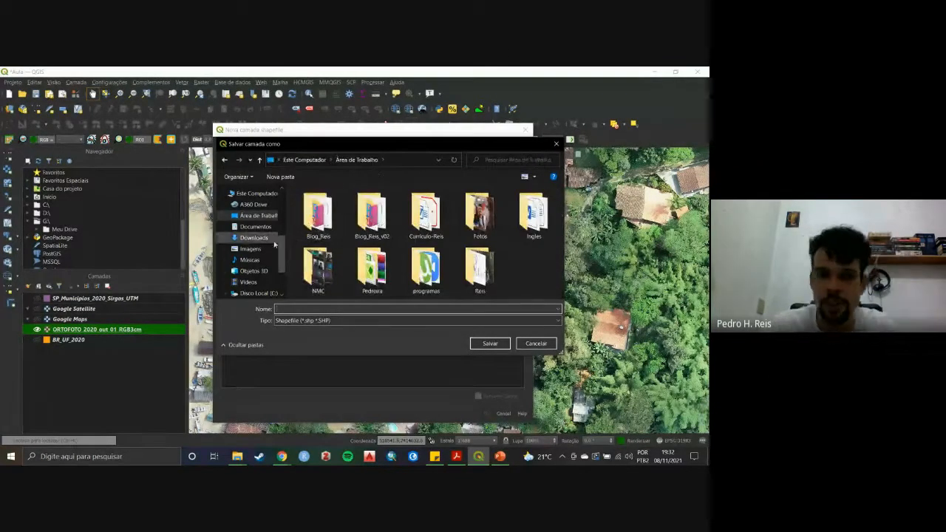
scroll(280, 230, "up", 2)
scroll(280, 230, "up", 3)
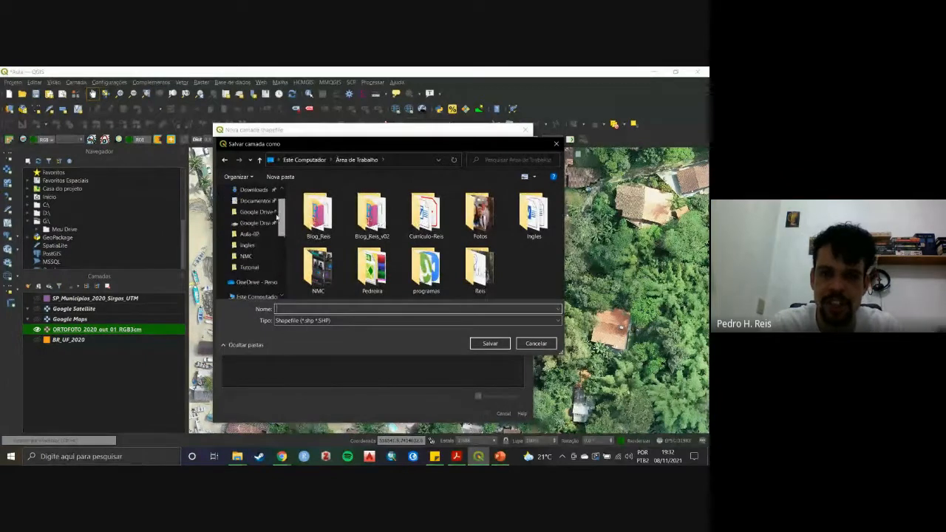
left_click(256, 282)
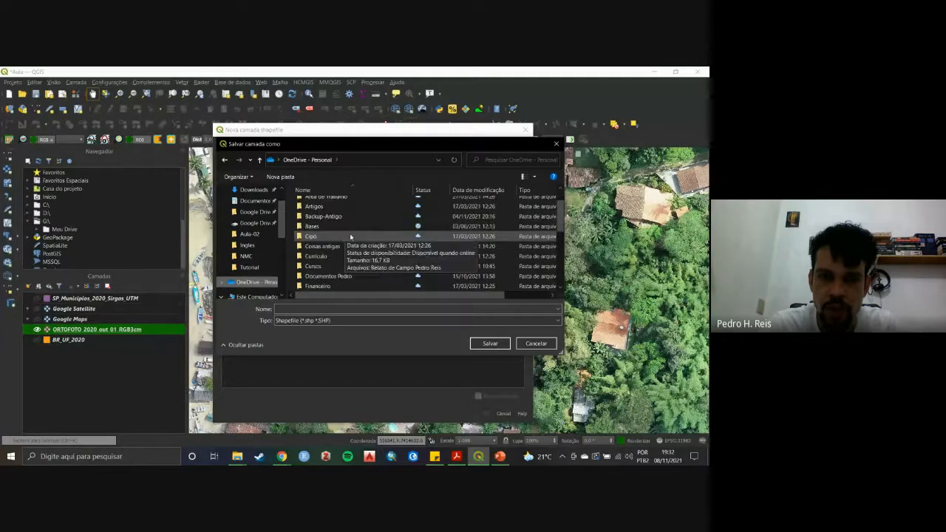
scroll(340, 244, "down", 1)
left_click(333, 269)
double_click(333, 269)
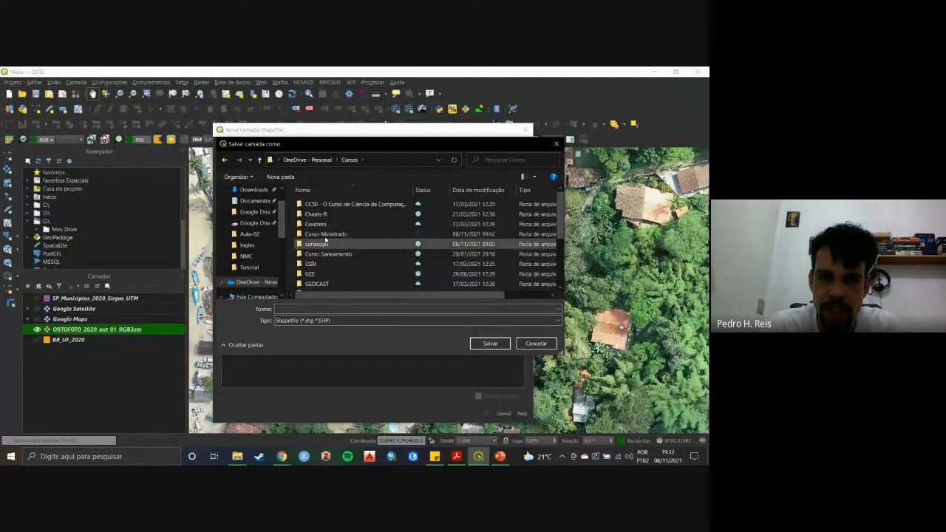
double_click(332, 246)
double_click(320, 207)
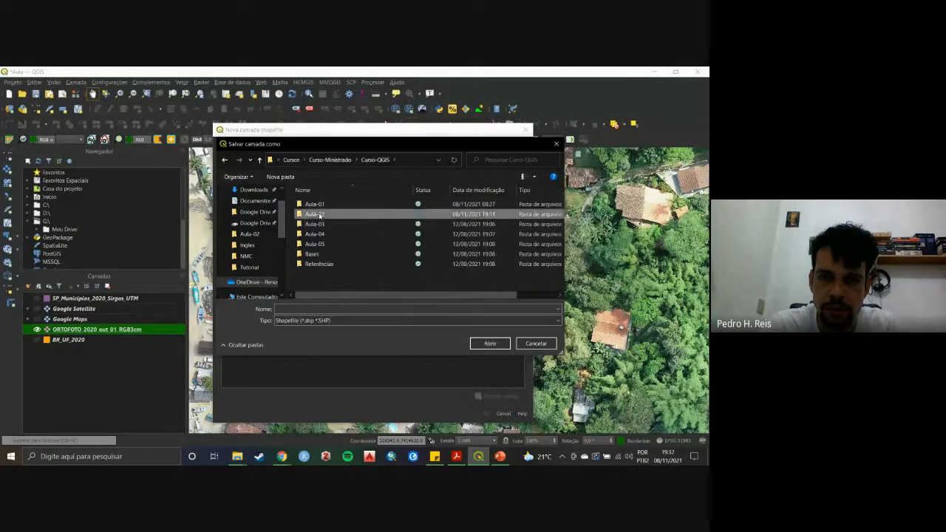
double_click(320, 214)
left_click(306, 311)
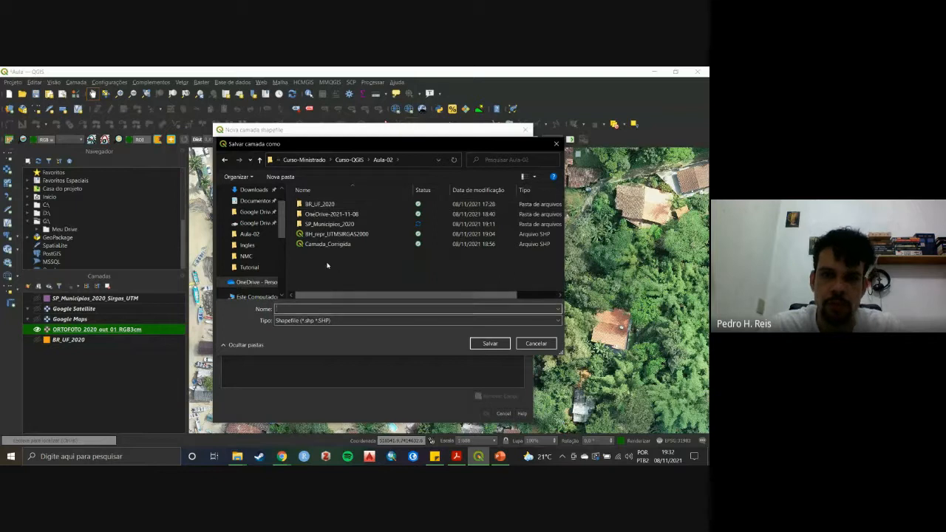
Create a folder named IMOVEIS inside Aula-02 and open it.
right_click(329, 261)
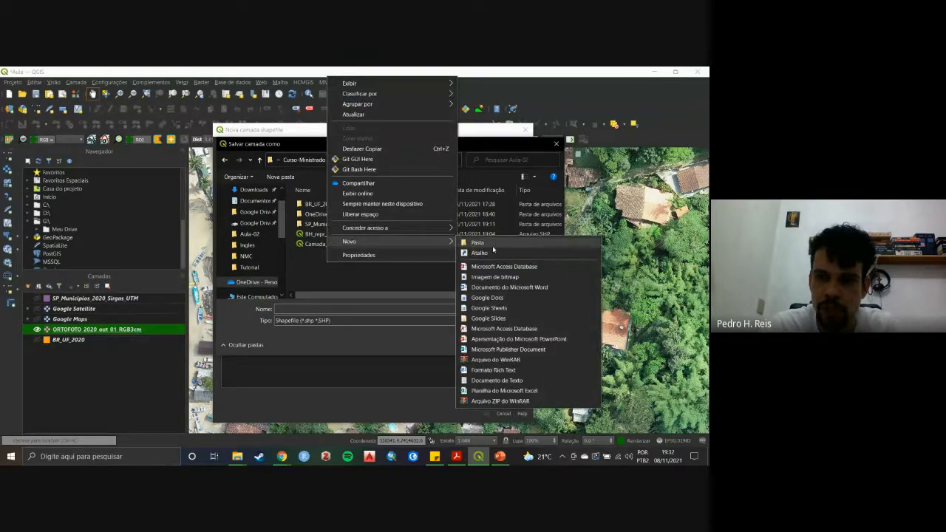
left_click(494, 246)
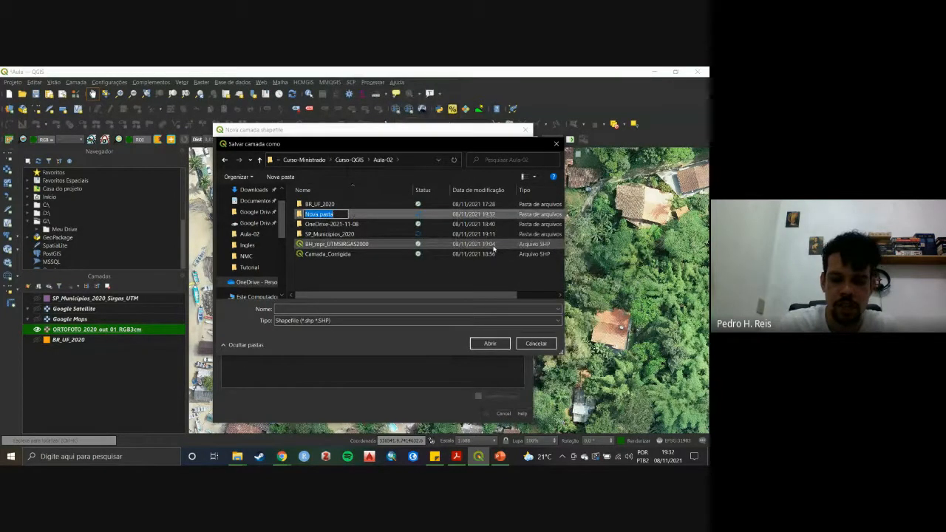
type("IMO")
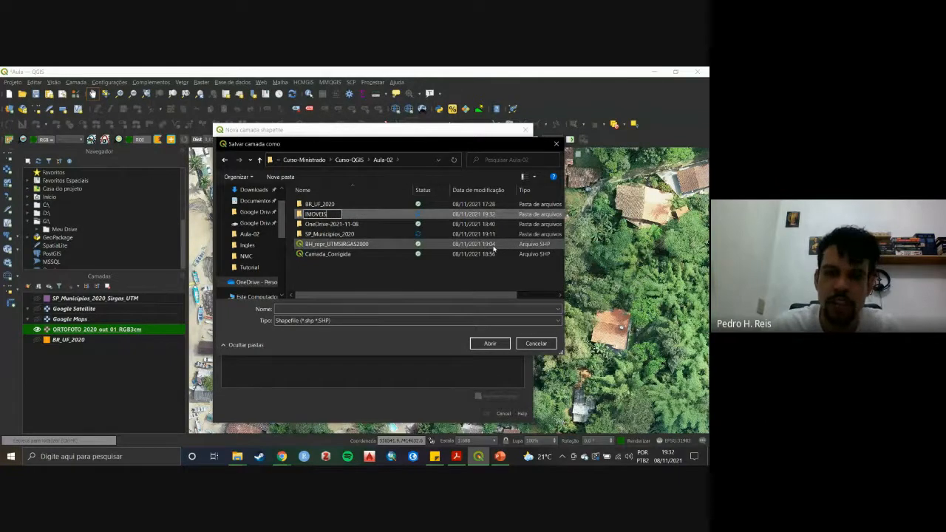
type("VEIS")
key("Return")
key("Return")
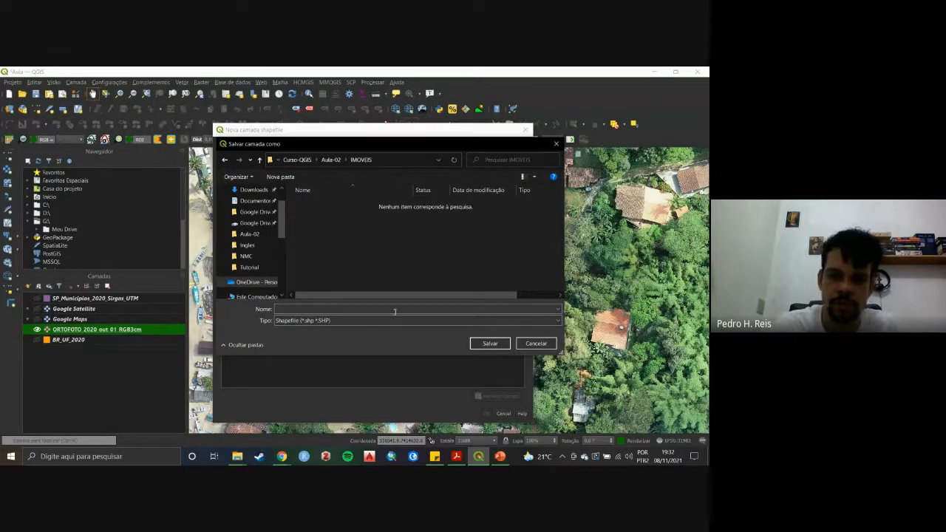
Name the shapefile Imoveis_remocao, without accents or spaces, and confirm the IMOVEIS folder as its location.
left_click(395, 311)
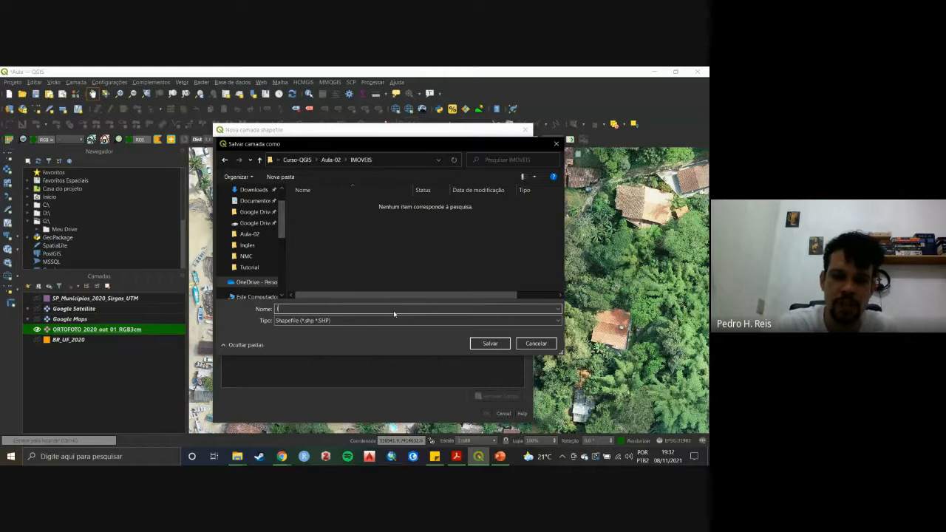
type("Imóvel")
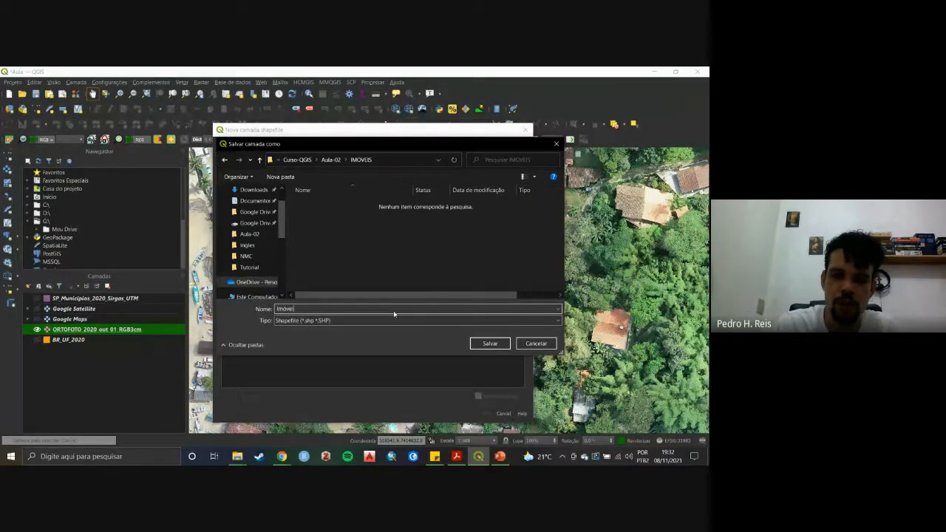
key("BackSpace")
key("BackSpace")
key("BackSpace")
key("BackSpace")
type("ovel")
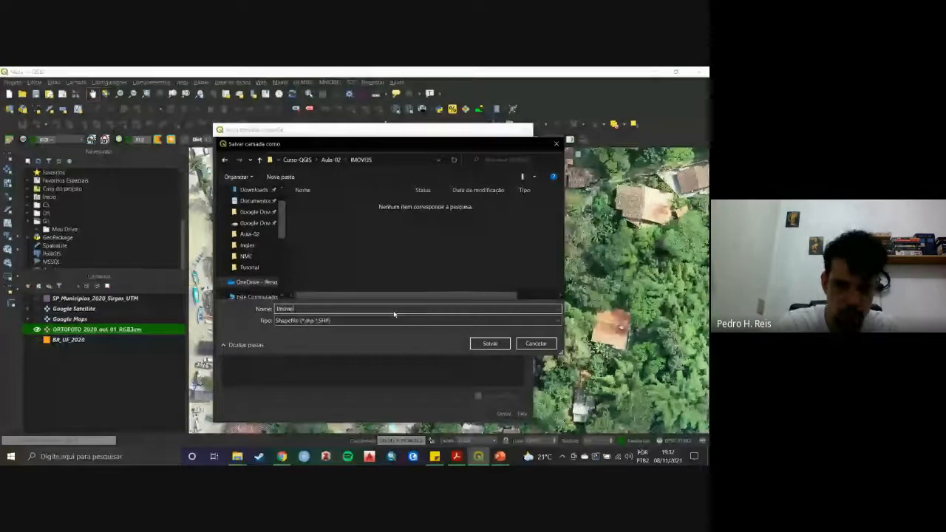
type("s_remoc")
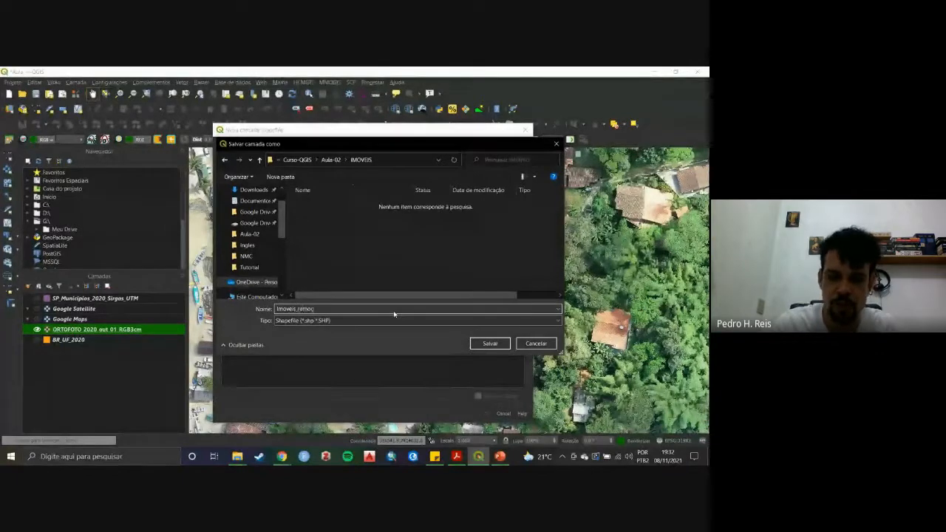
type("ao")
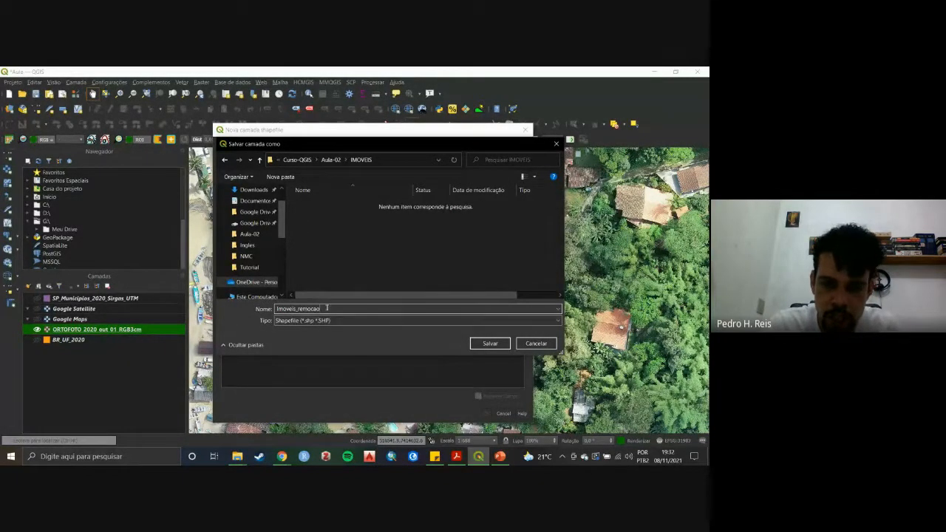
left_click_drag(302, 309, 276, 309)
left_click(296, 309)
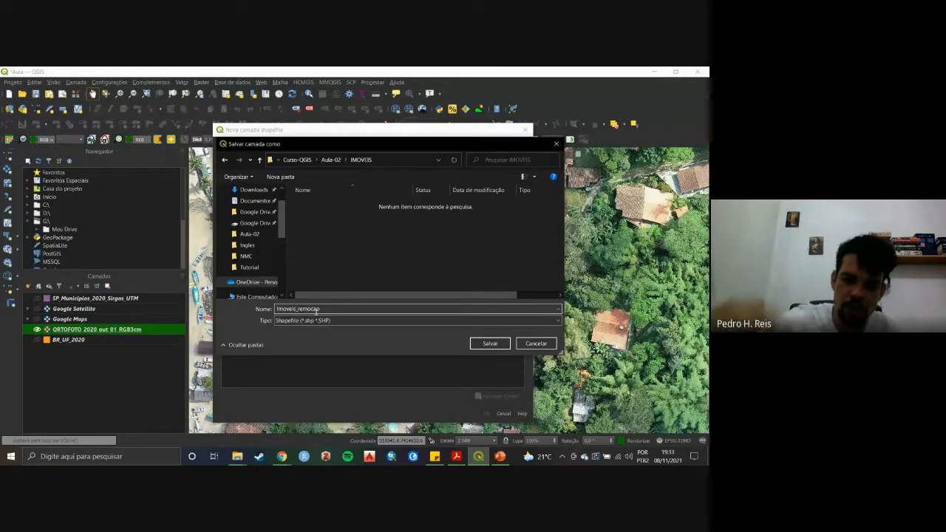
left_click_drag(329, 309, 275, 309)
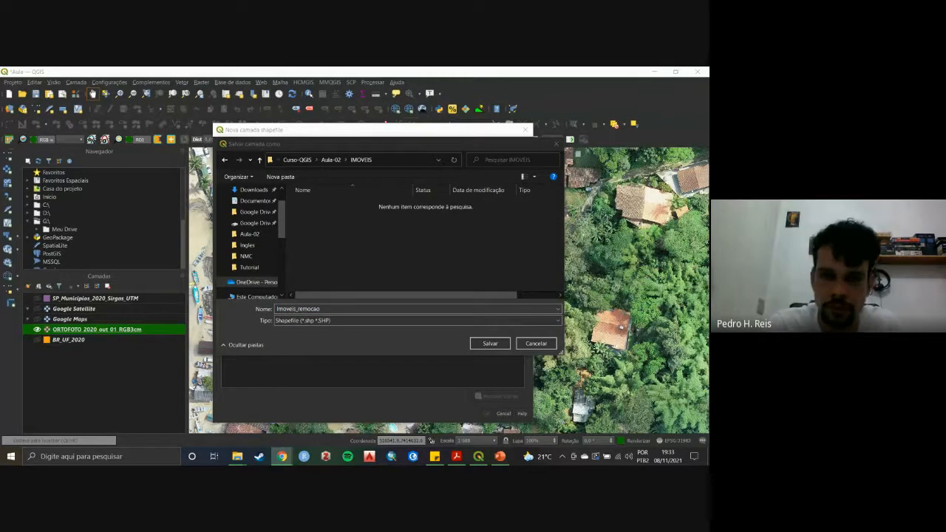
left_click(500, 347)
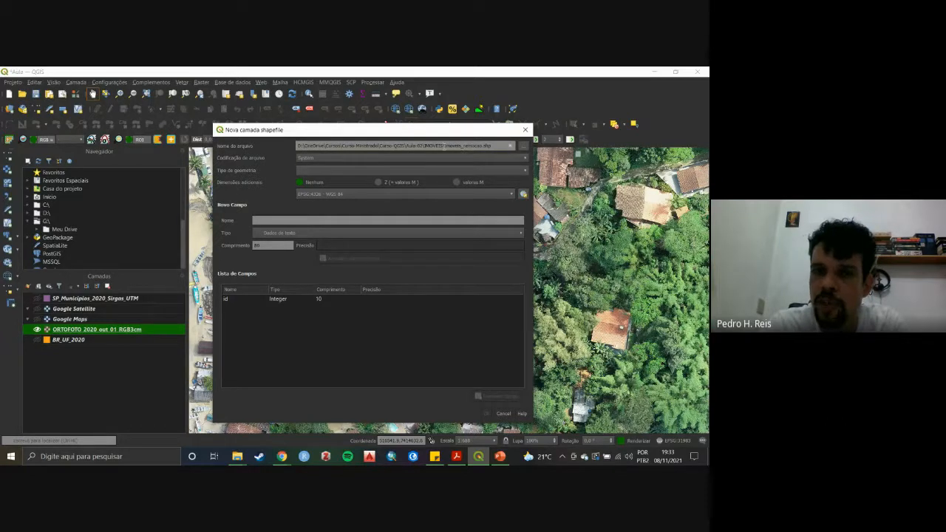
Set the new layer's file encoding to UTF-8 and its geometry type to polygon.
left_click(454, 157)
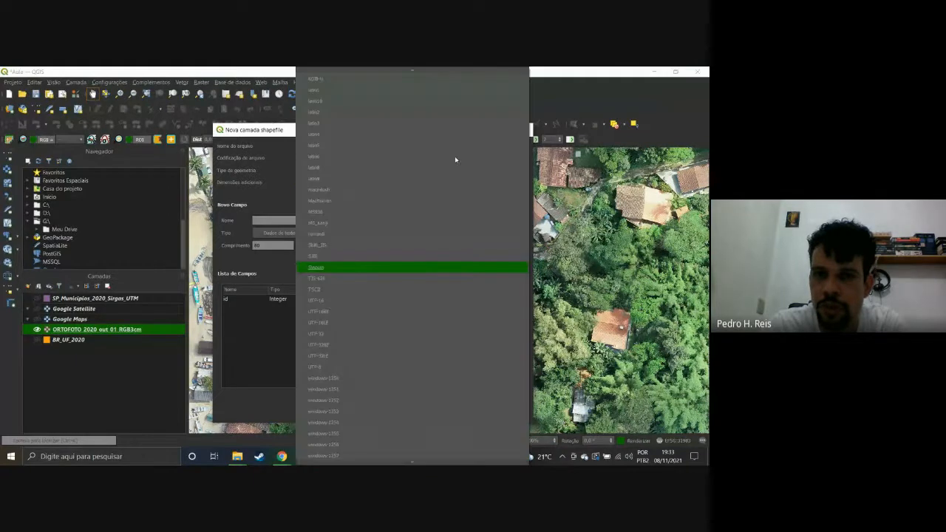
left_click(321, 369)
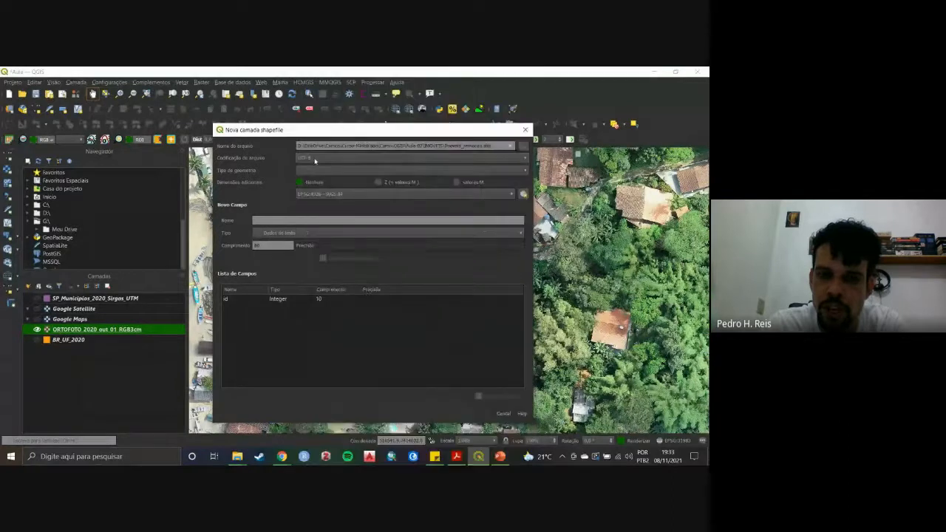
left_click(314, 161)
left_click(325, 312)
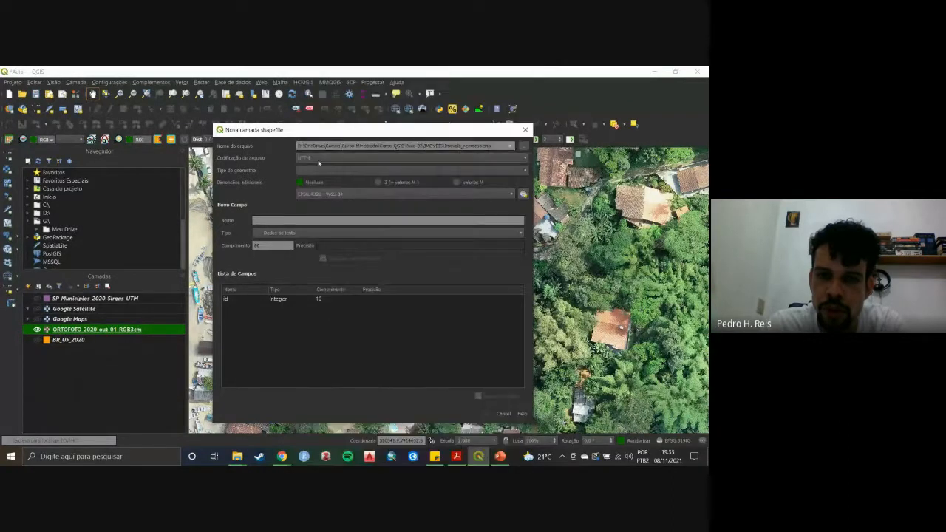
left_click(340, 171)
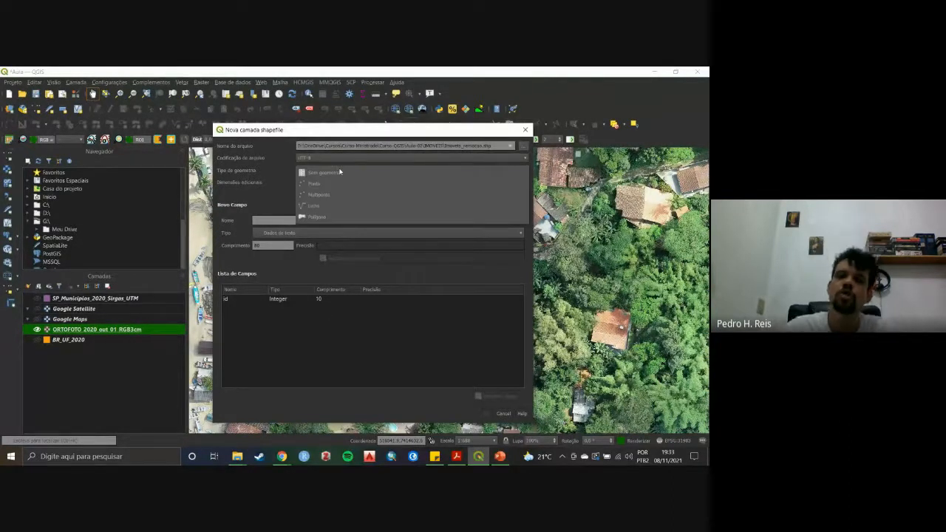
left_click(331, 215)
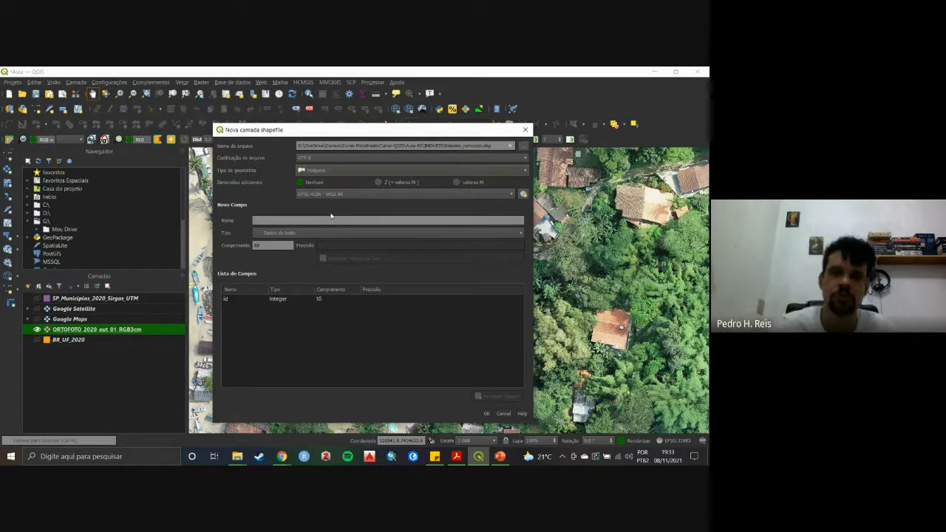
Assign the project CRS EPSG:31983 - SIRGAS 2000 / UTM zone 23S and create the shapefile layer with only the id field.
left_click(344, 194)
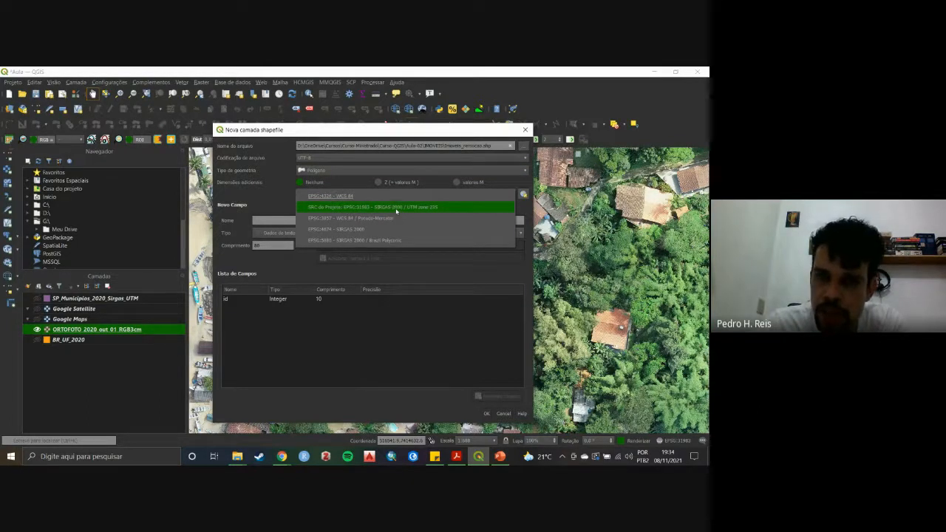
left_click(371, 207)
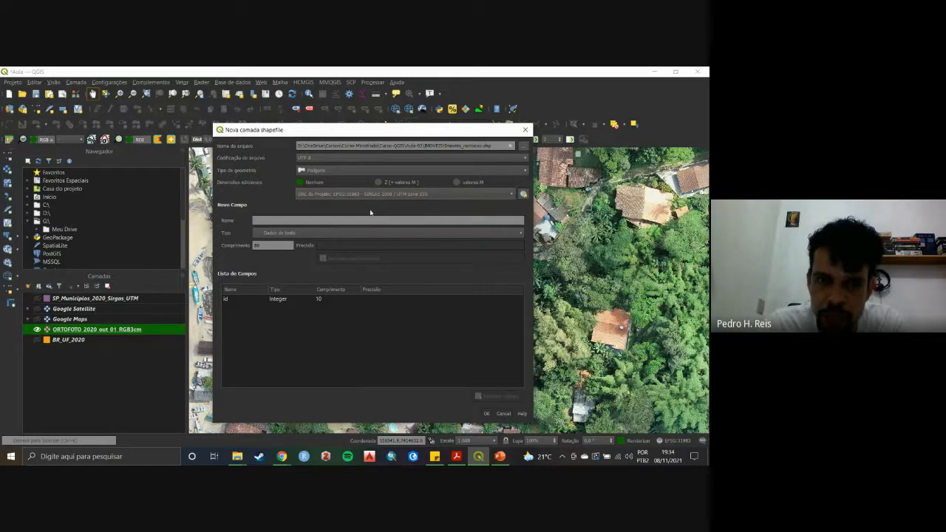
left_click(370, 220)
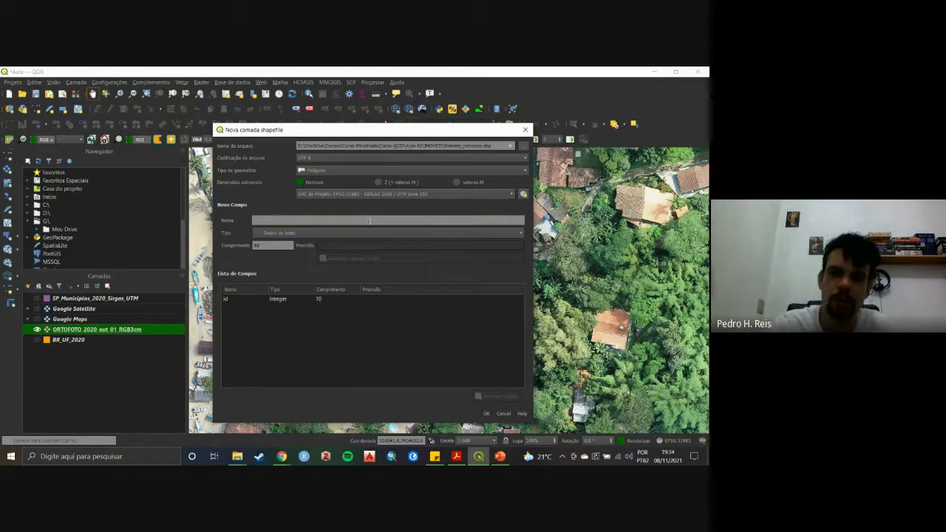
left_click(485, 414)
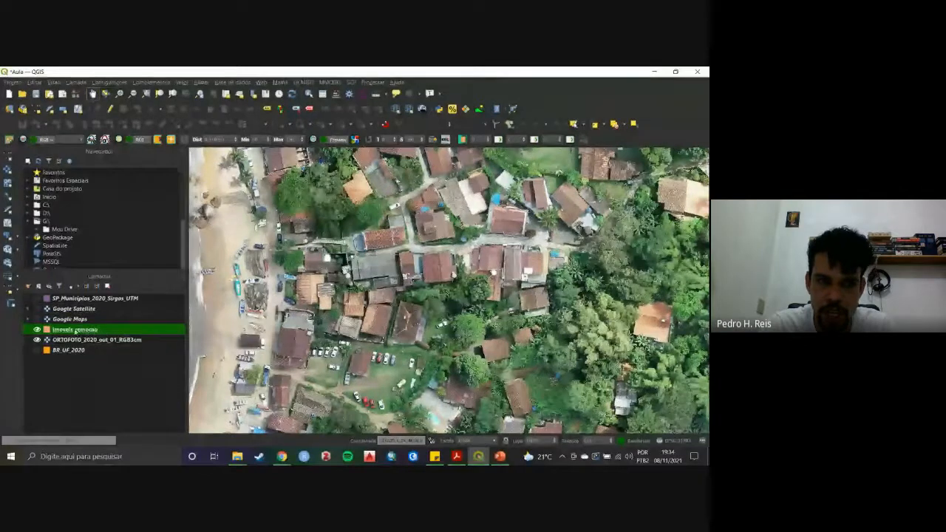
Hide the drone orthophoto so that only the Imoveis_remocao layer is switched on.
left_click(38, 339)
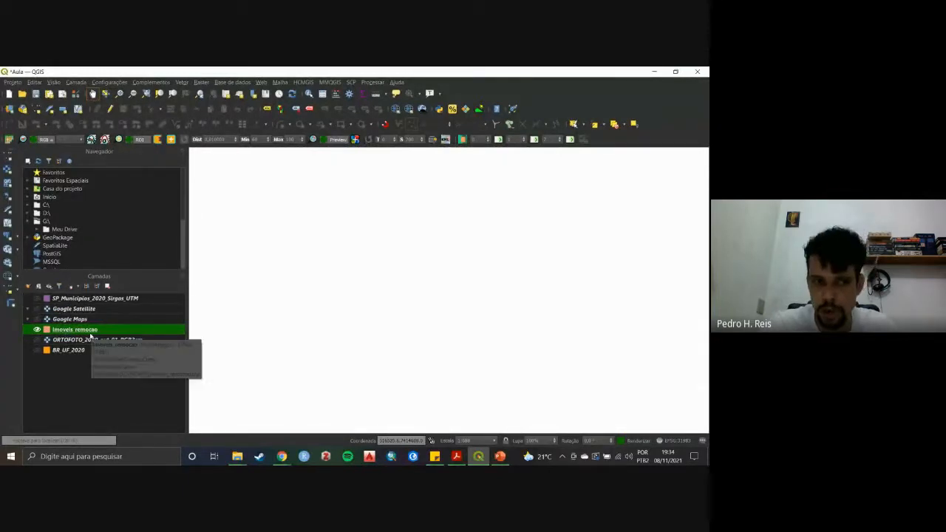
right_click(89, 334)
left_click(130, 118)
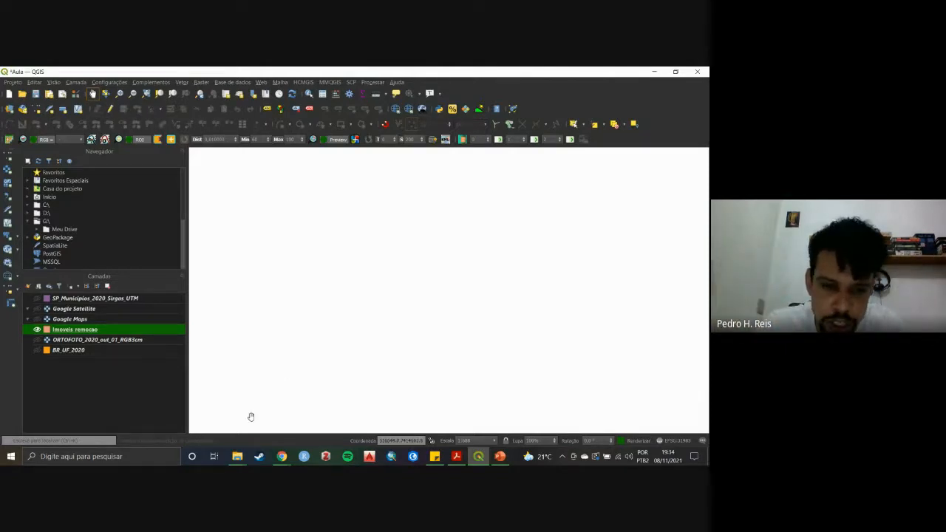
Switch to File Explorer, examine the shapefile's component files in the IMOVEIS folder of Aula-02, and return to QGIS.
mouse_move(237, 456)
left_click(208, 411)
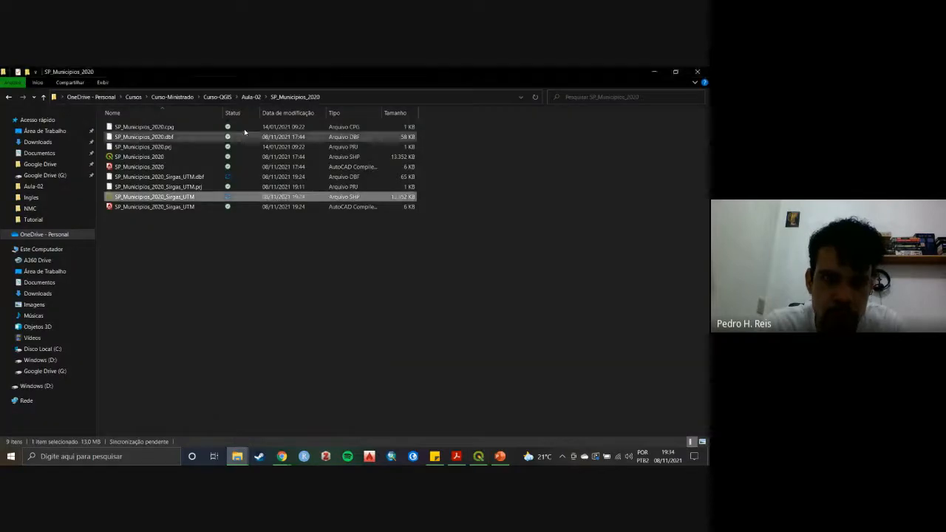
left_click(252, 96)
double_click(152, 137)
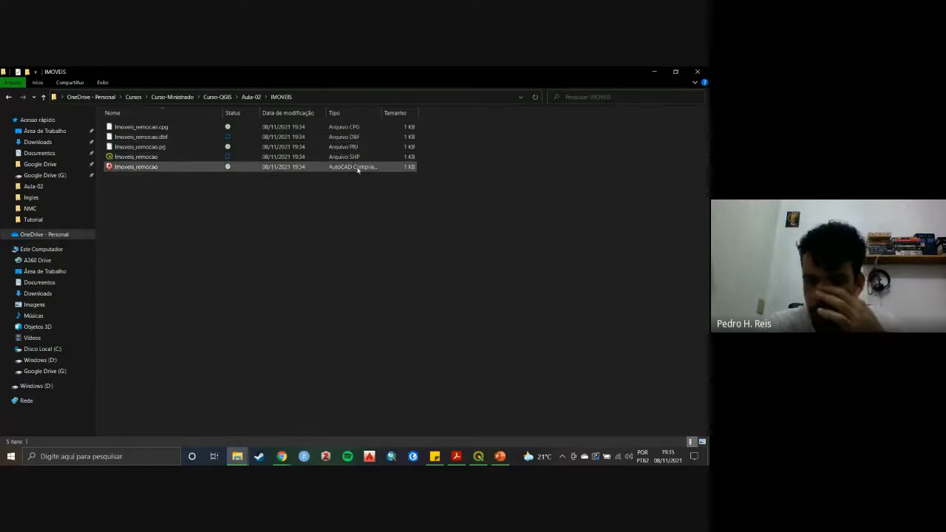
left_click(481, 459)
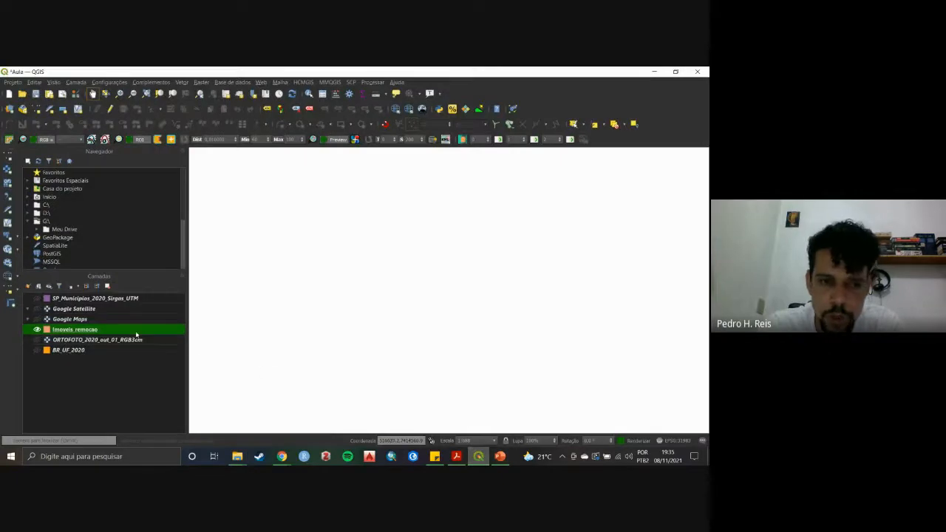
Switch the drone orthophoto back on beneath the Imoveis_remocao layer and frame the village houses near the beach.
left_click(37, 340)
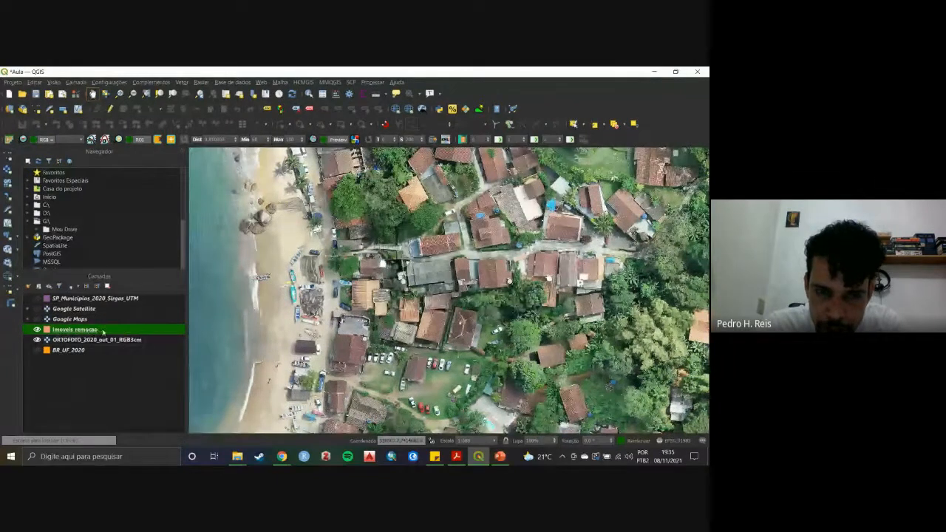
scroll(436, 329, "up", 2)
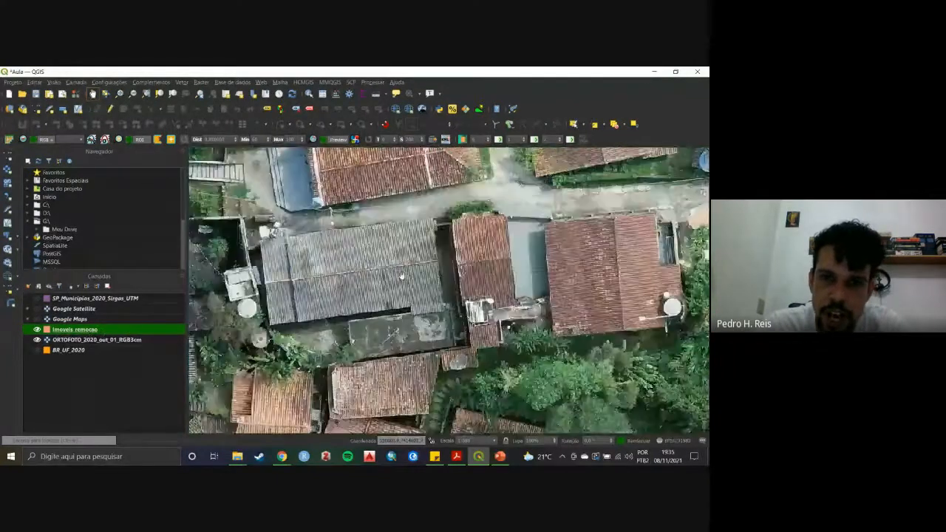
scroll(420, 294, "down", 2)
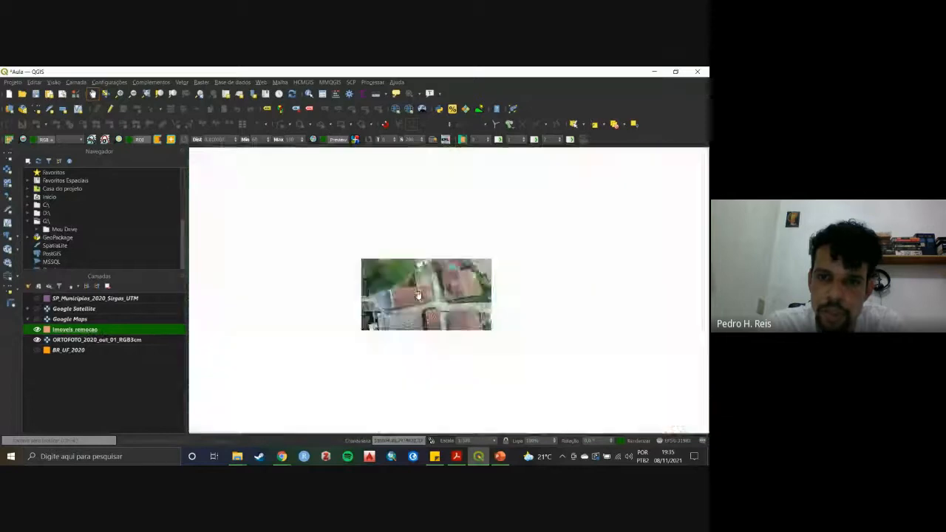
scroll(429, 298, "down", 2)
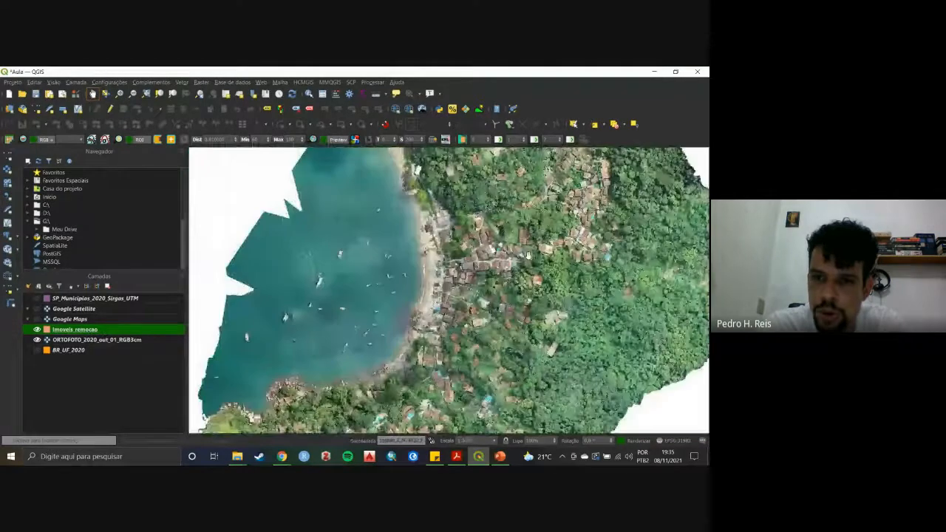
scroll(473, 281, "up", 3)
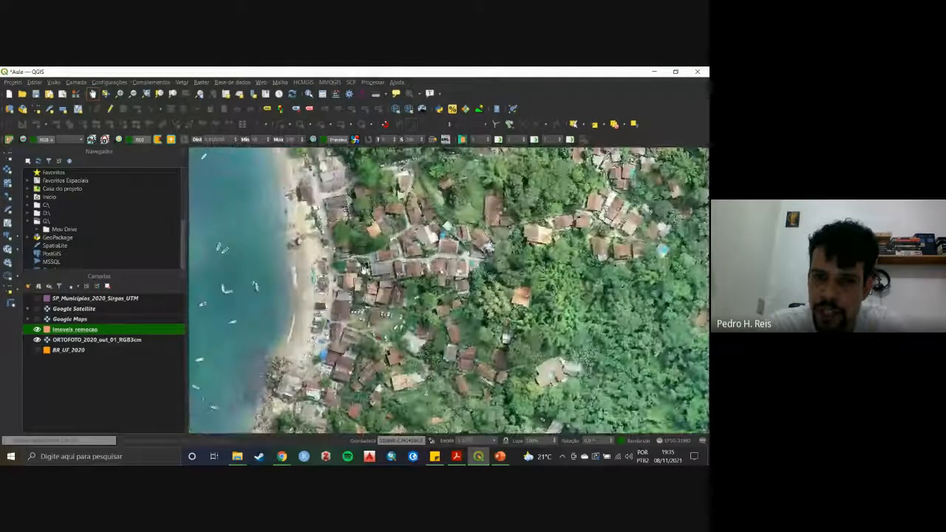
scroll(384, 270, "up", 2)
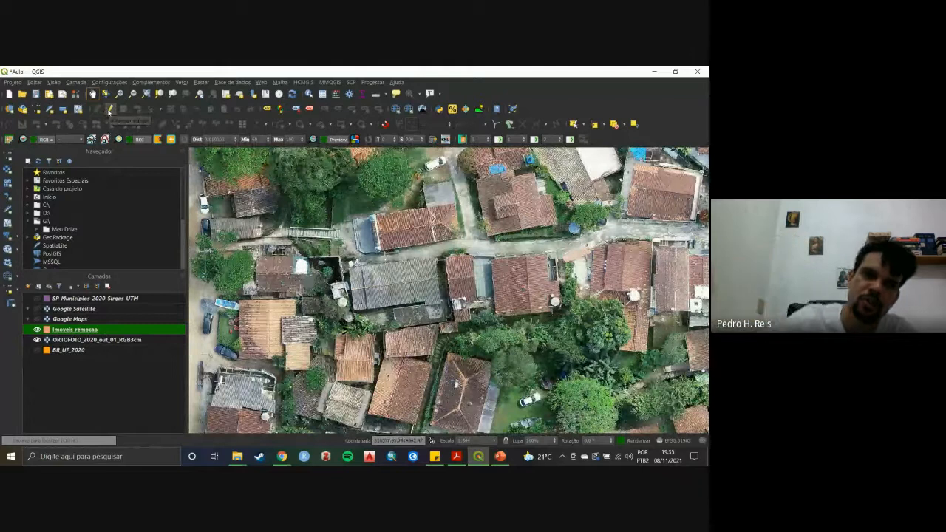
Enable editing on Imoveis_remocao and digitize the L-shaped, red-tiled house north of the lane as a polygon feature.
left_click(109, 110)
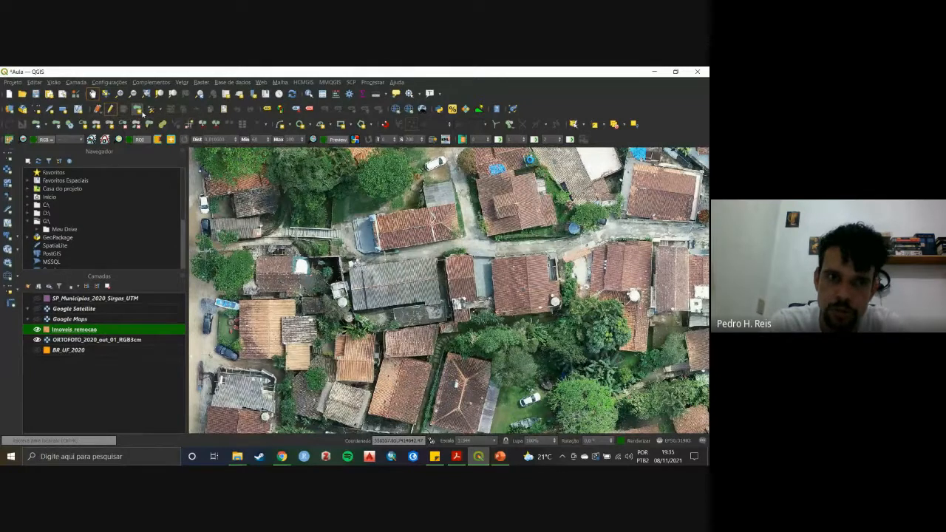
left_click(138, 109)
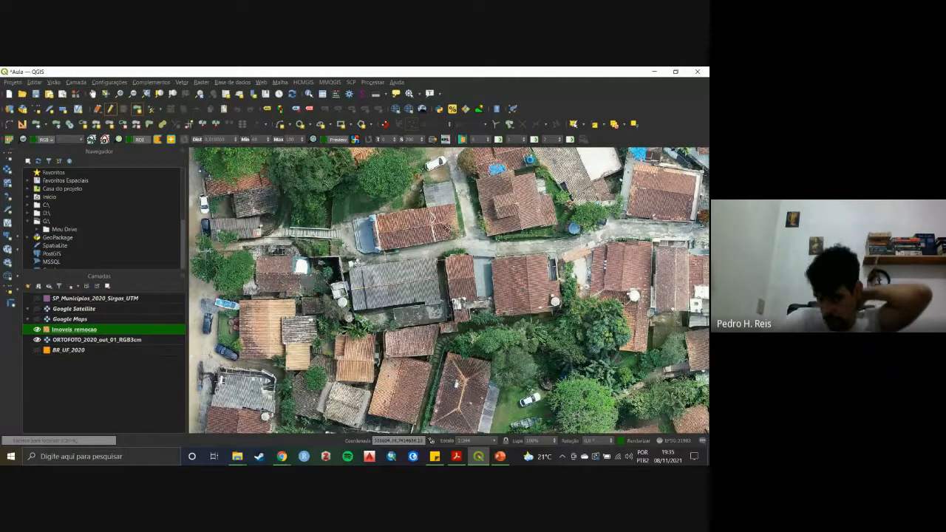
left_click(37, 340)
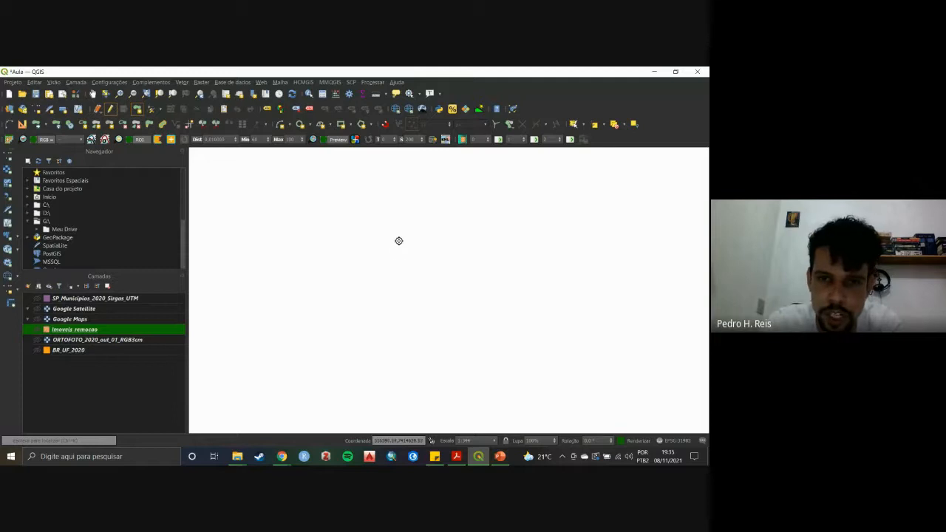
left_click(37, 340)
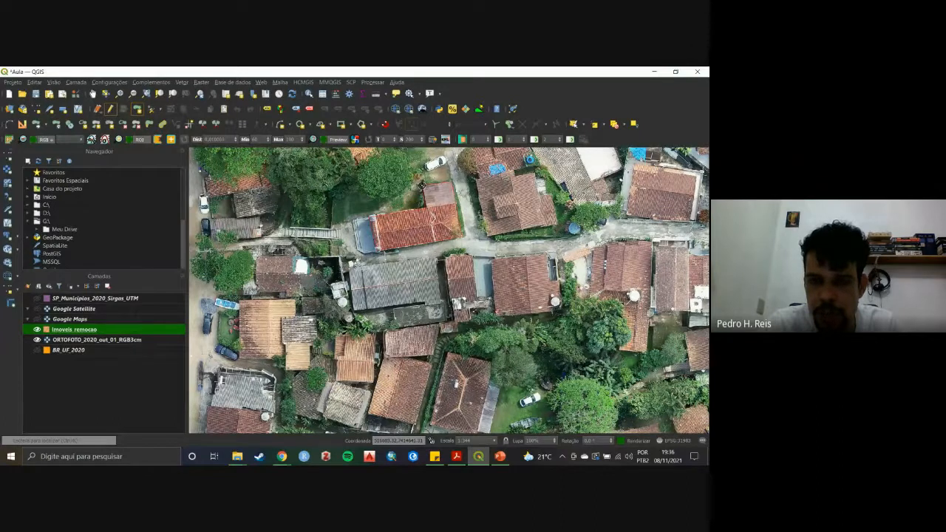
scroll(423, 185, "up", 2)
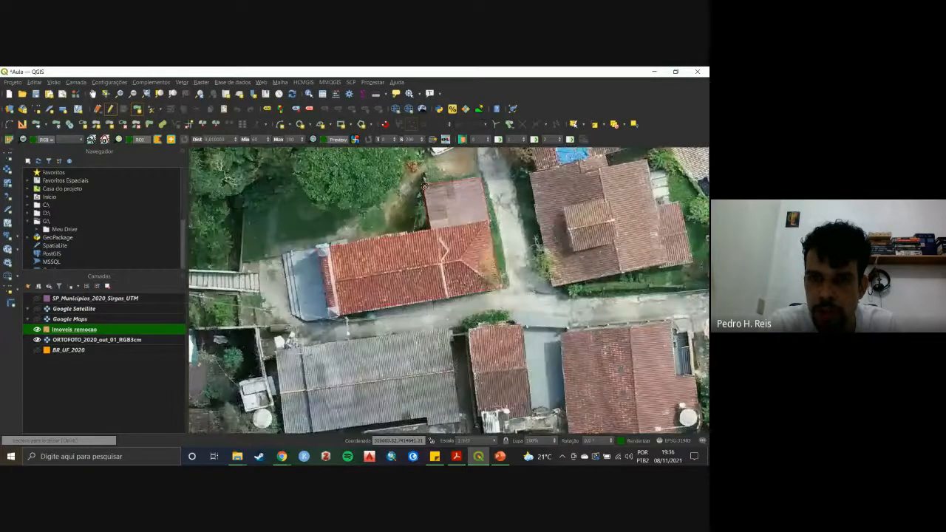
left_click(423, 185)
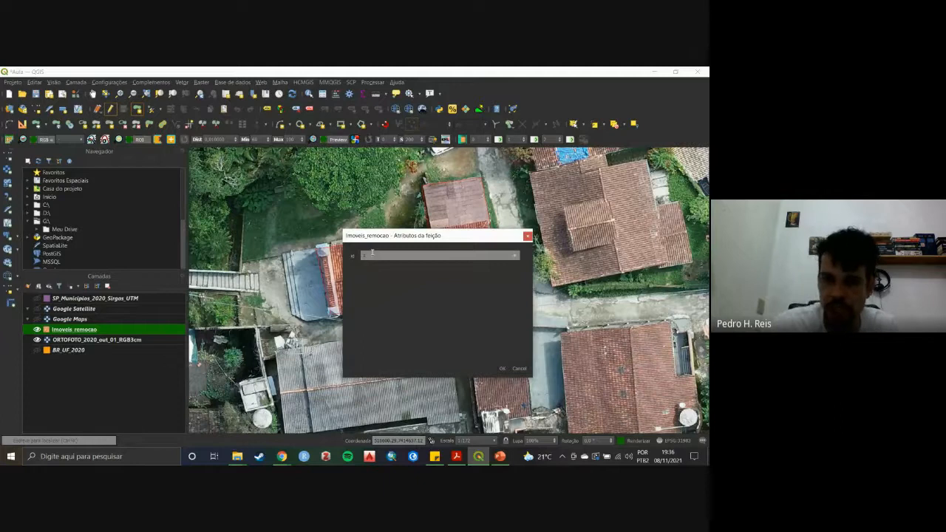
left_click(503, 367)
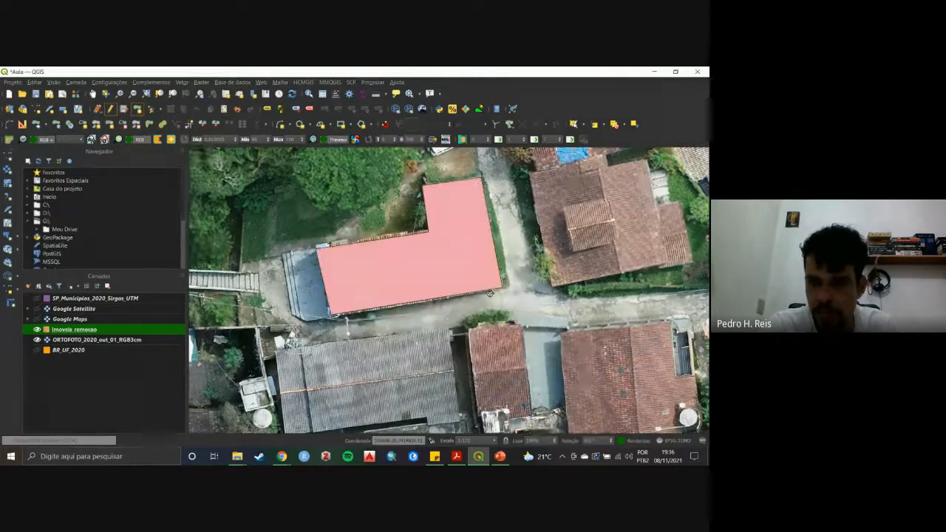
Hide the orthophoto to view the digitized house polygon alone, and show it again to compare the polygon with the surrounding houses.
left_click(37, 340)
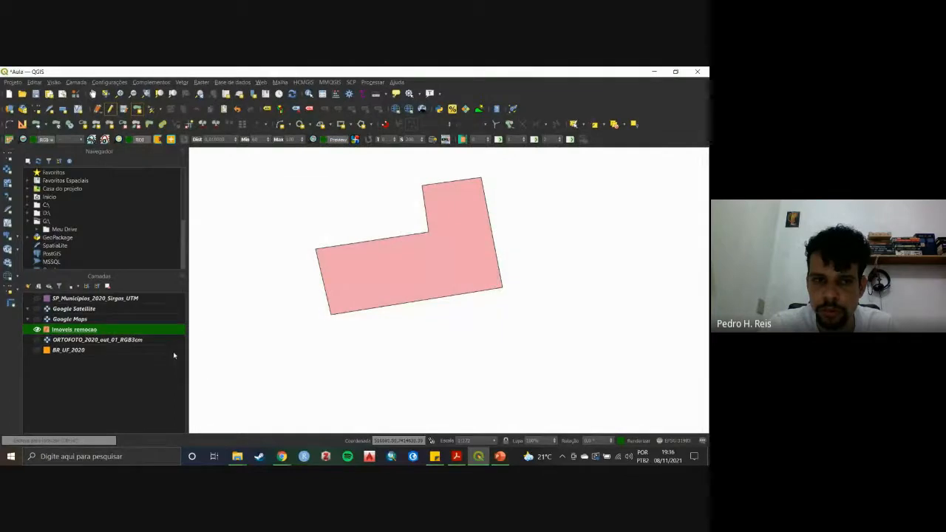
left_click(37, 340)
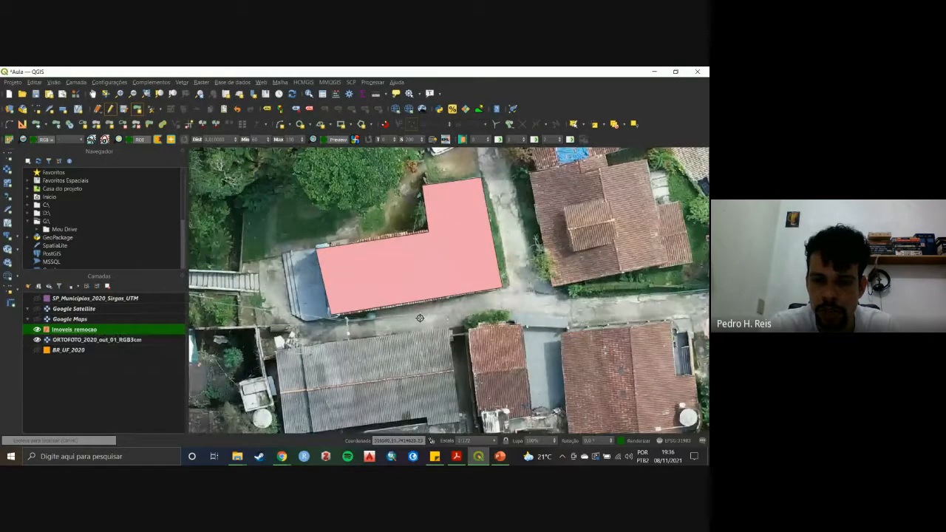
scroll(420, 318, "down", 1)
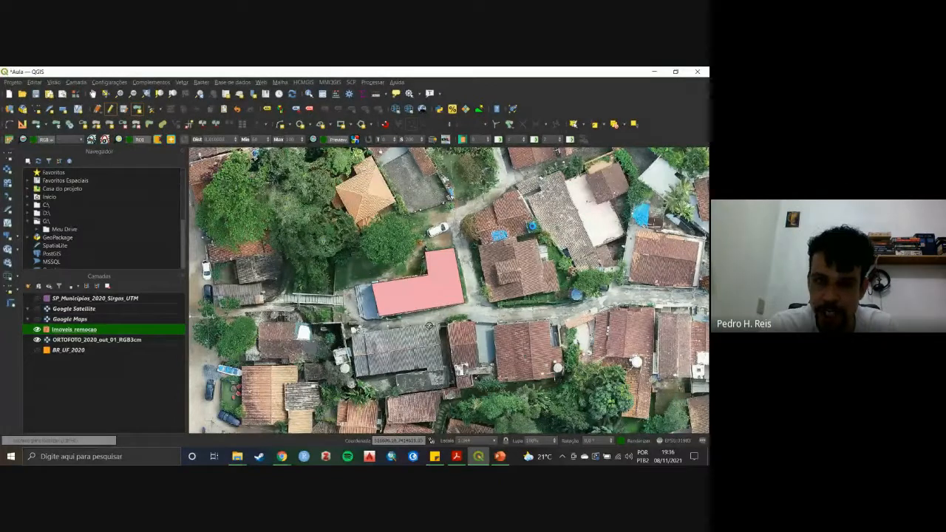
Digitize the outline of the large grey-roofed building south of the L-shaped polygon as a feature in Imoveis_remocao, leaving its attributes blank.
left_click(93, 95)
left_click_drag(325, 296, 312, 239)
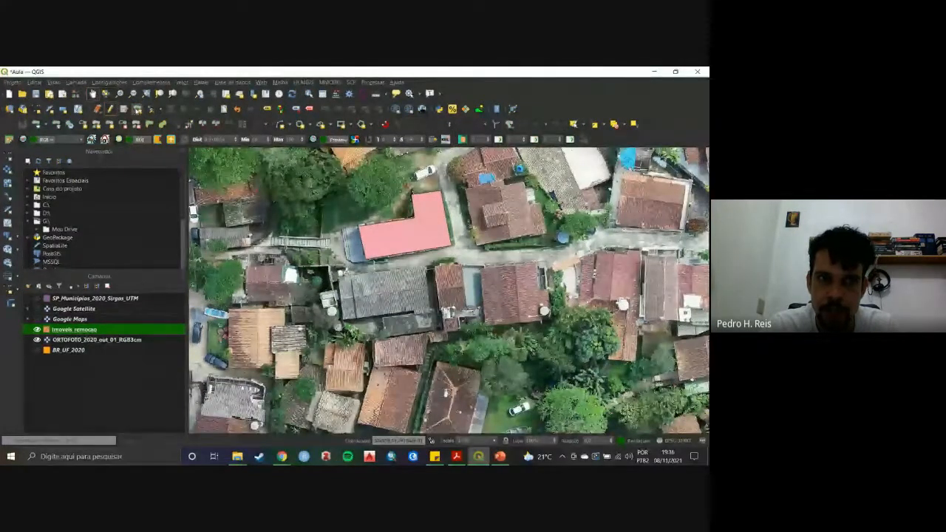
scroll(413, 255, "up", 1)
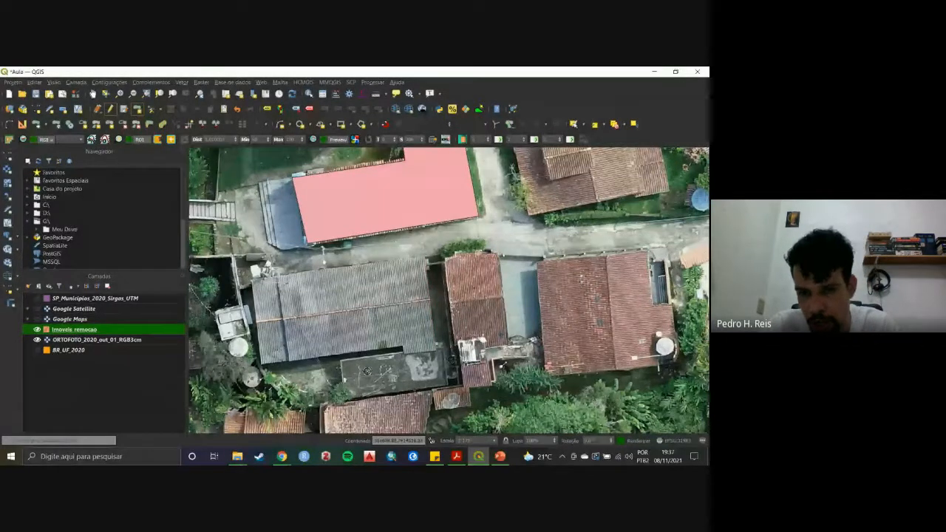
left_click(92, 94)
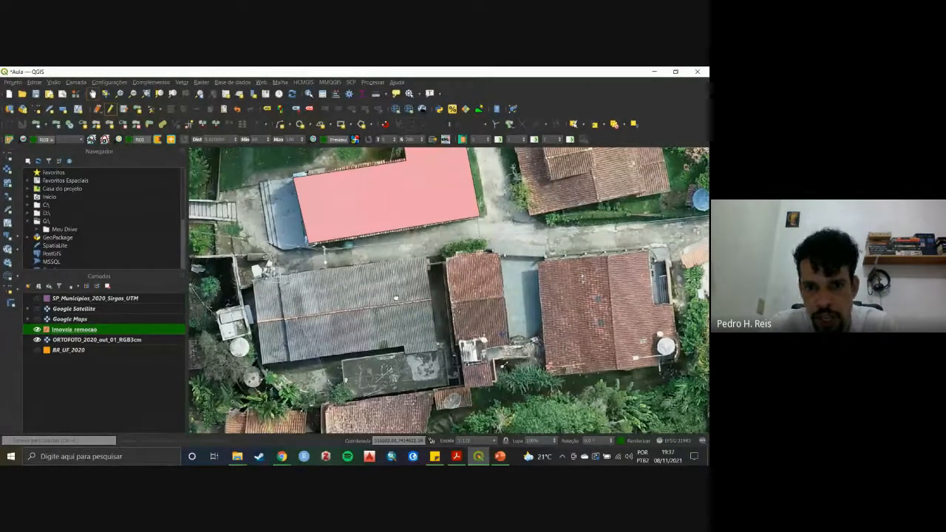
left_click_drag(244, 286, 300, 227)
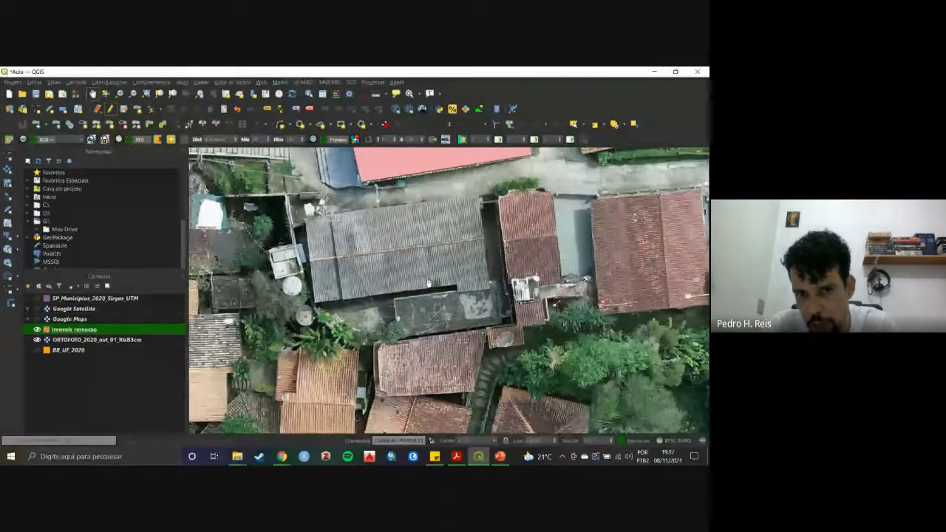
left_click_drag(460, 273, 445, 279)
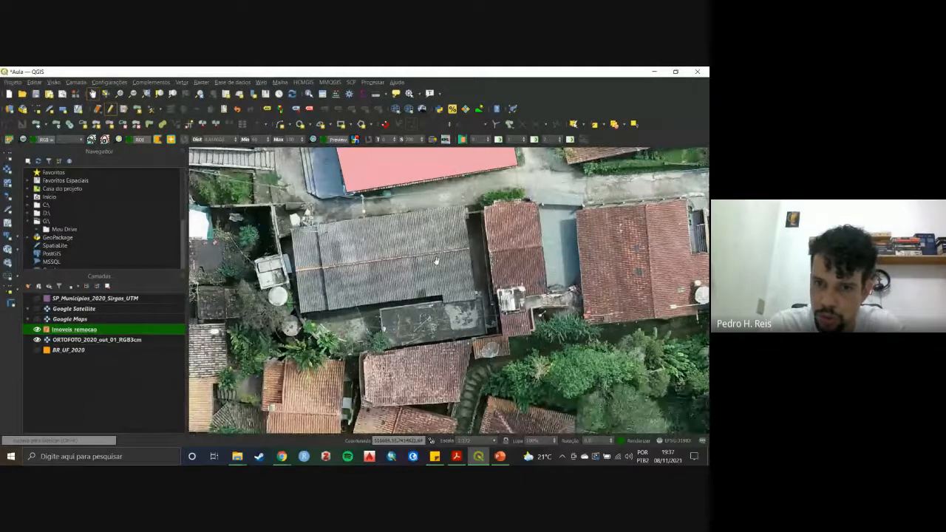
left_click_drag(437, 260, 445, 265)
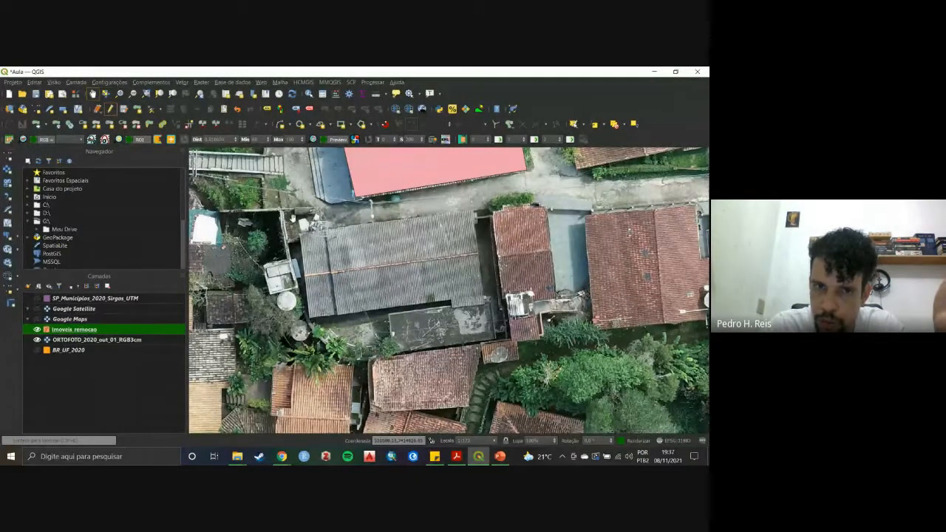
left_click_drag(395, 272, 373, 286)
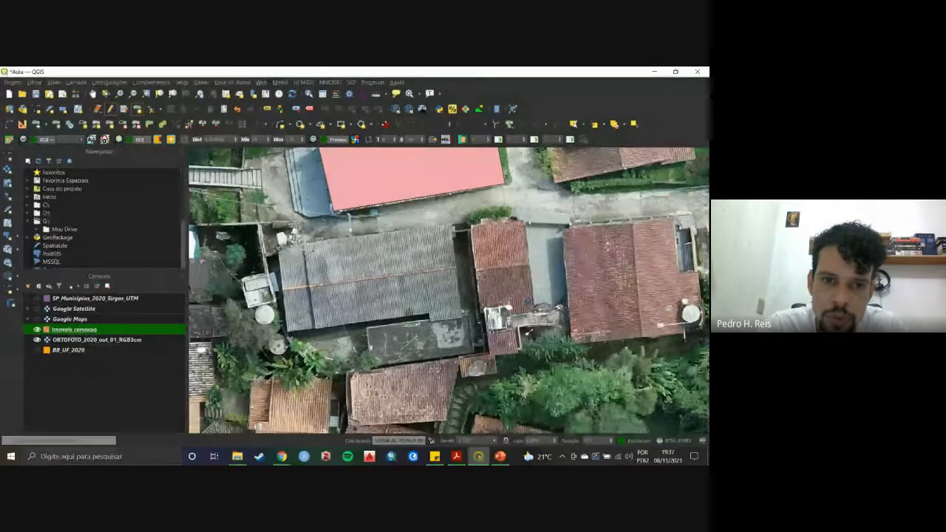
left_click(287, 331)
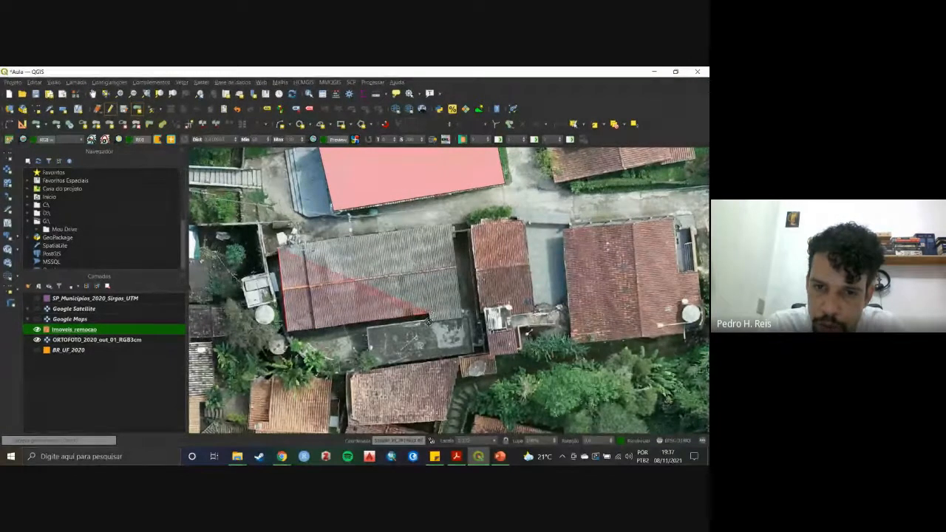
left_click(459, 320)
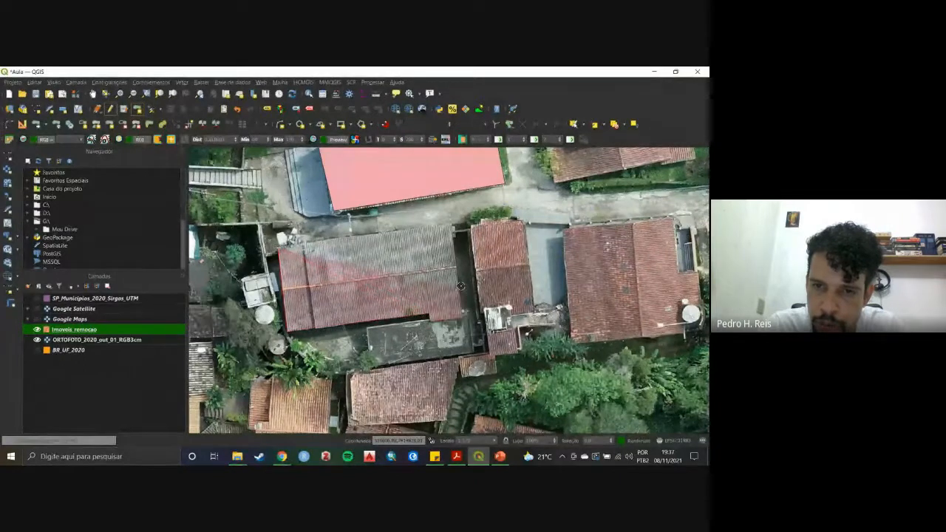
right_click(450, 225)
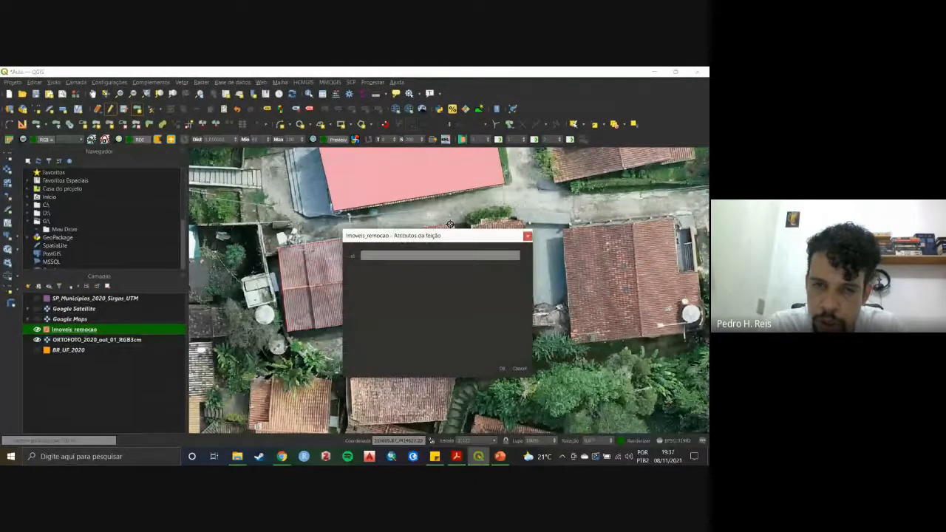
left_click(502, 369)
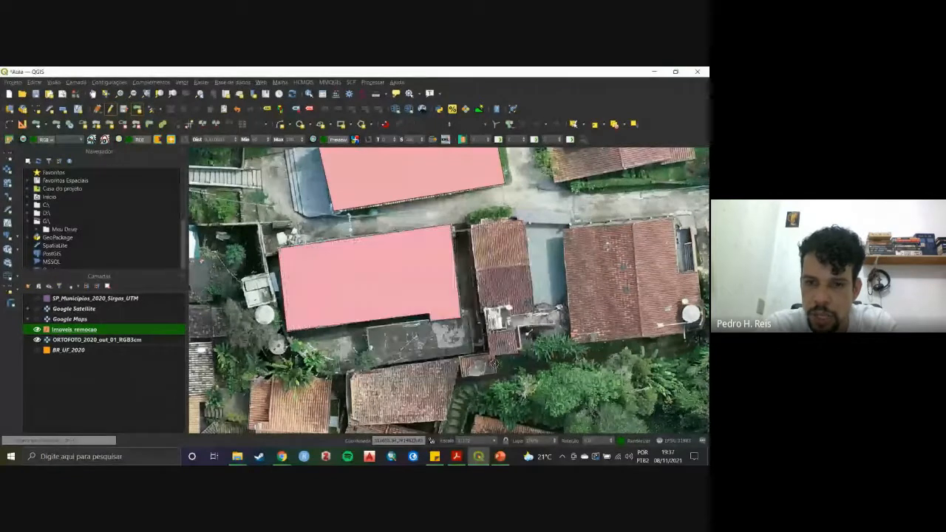
Digitize the small concrete-slab building adjoining the new polygon's southeast corner as another Imoveis_remocao feature, following the shared edge.
scroll(466, 317, "up", 2)
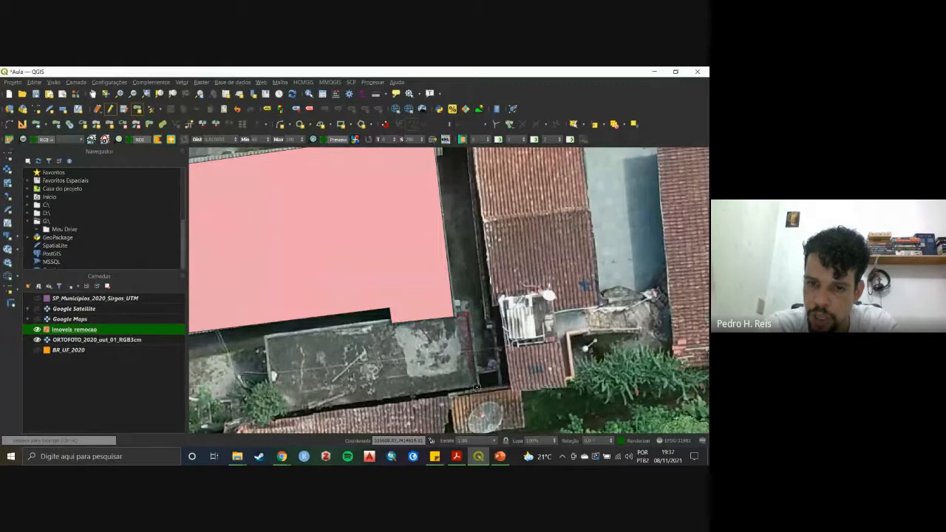
left_click(478, 385)
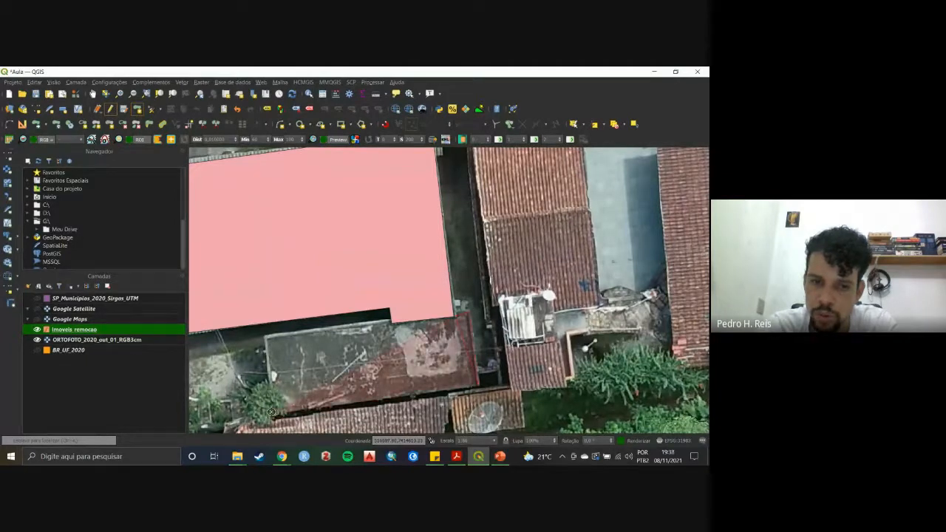
left_click(266, 334)
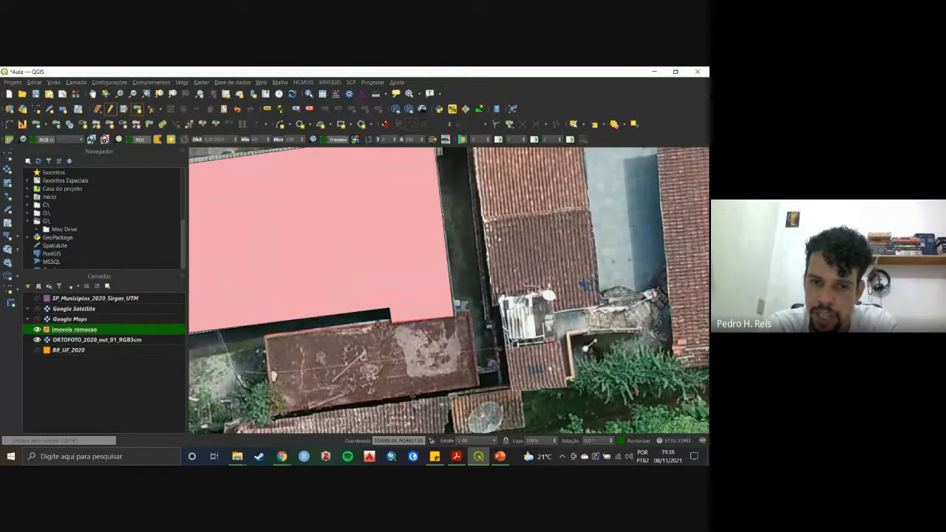
scroll(391, 323, "up", 2)
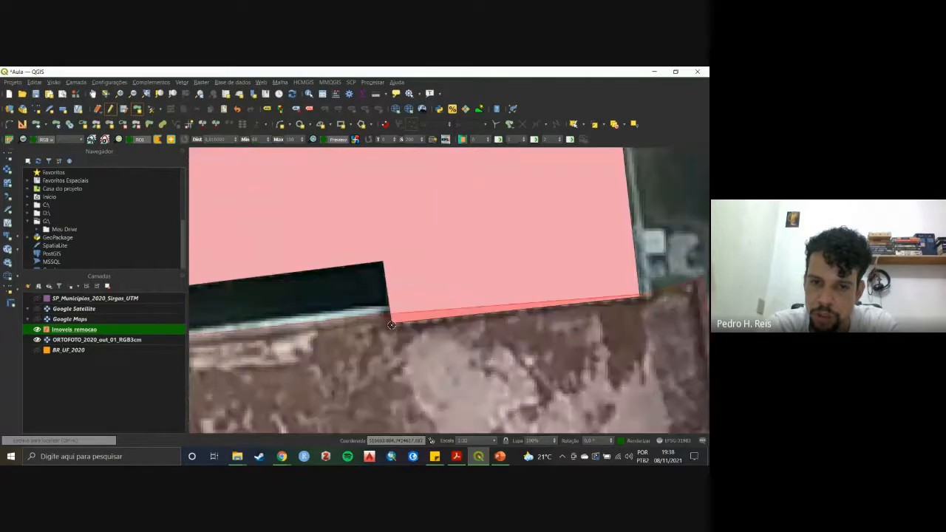
left_click(391, 325)
right_click(639, 300)
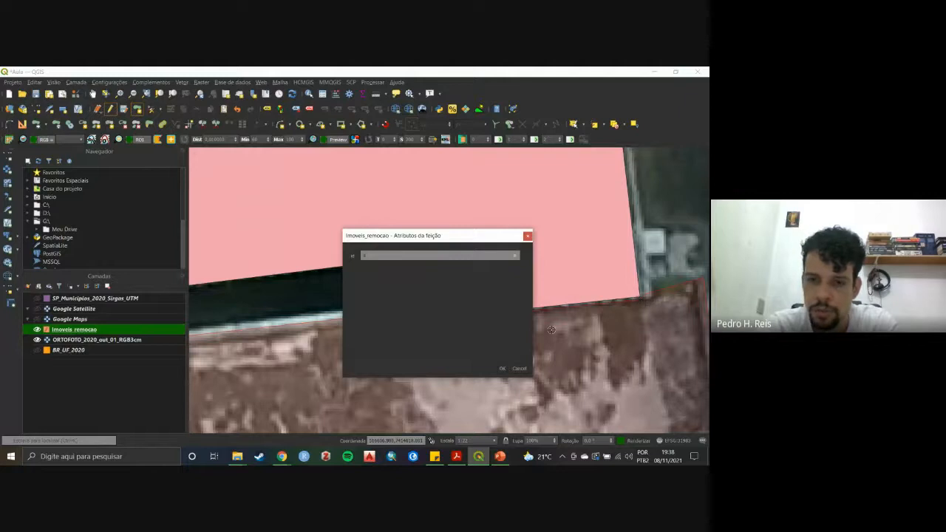
left_click(502, 368)
Review the digitized building polygons against the orthophoto and save the project.
scroll(499, 371, "down", 2)
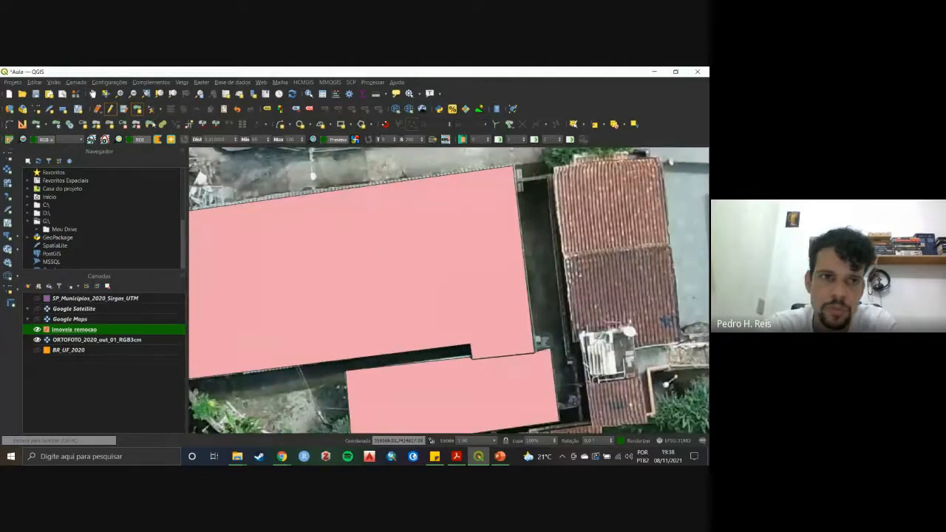
left_click_drag(342, 258, 401, 226)
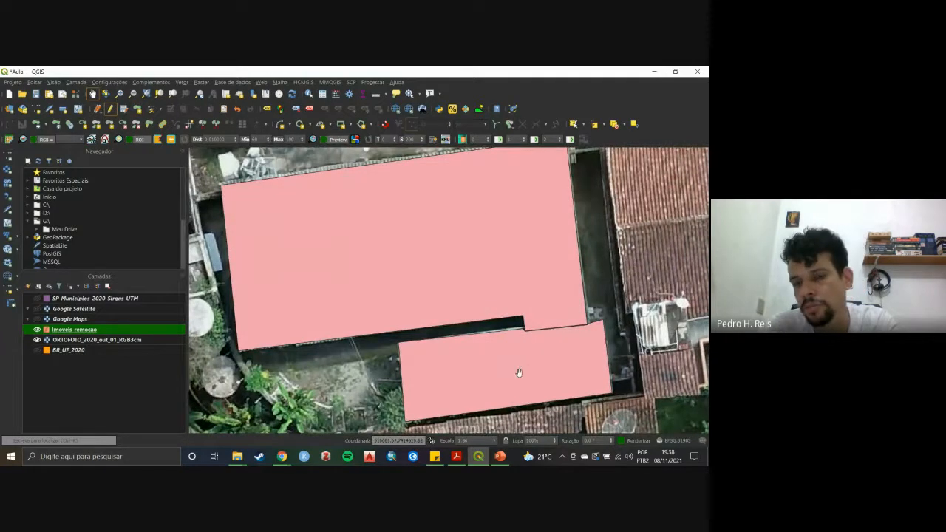
scroll(518, 369, "down", 3)
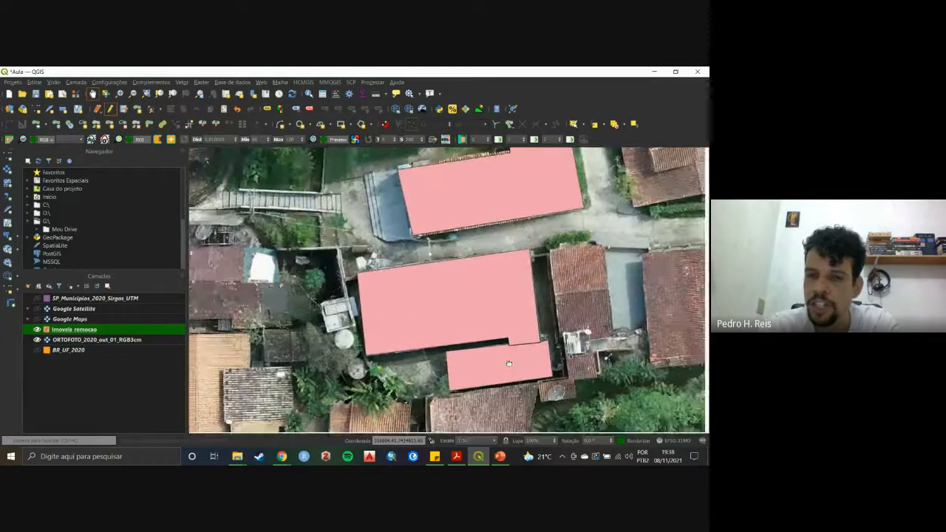
left_click_drag(509, 363, 481, 371)
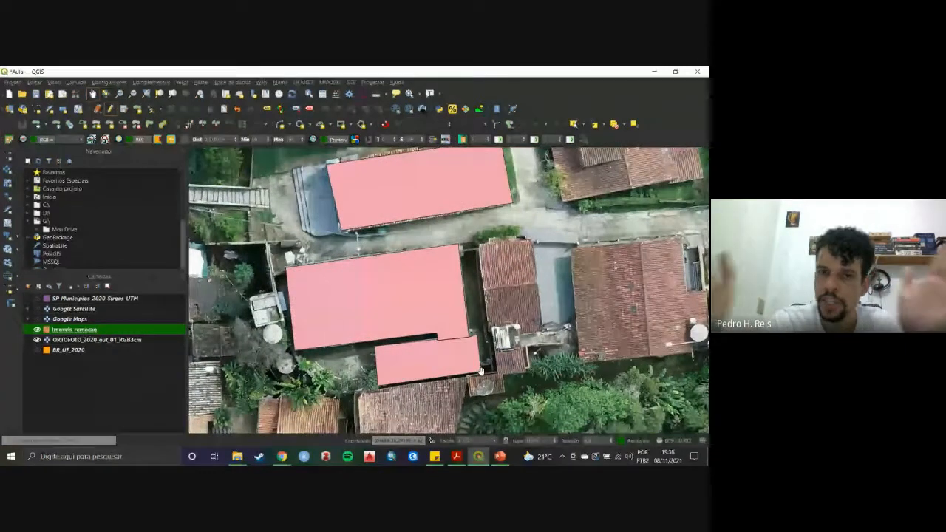
left_click_drag(481, 372, 466, 387)
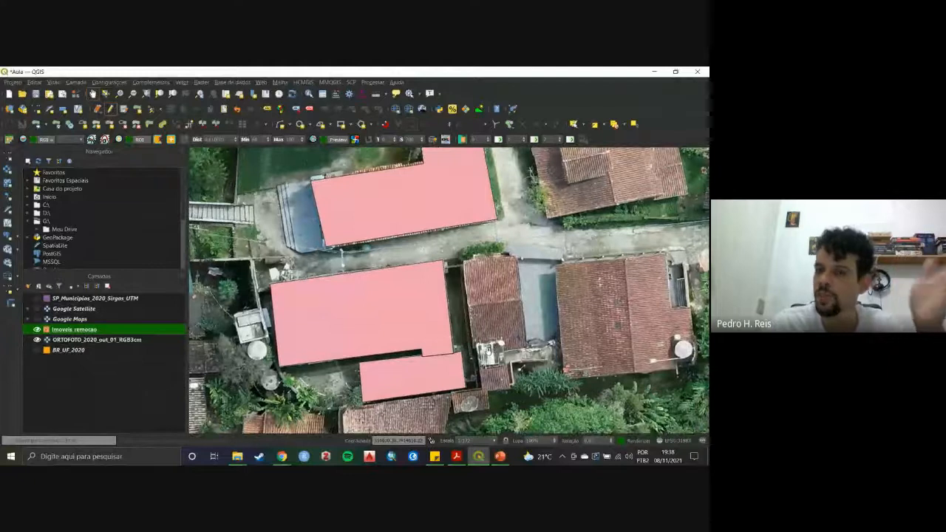
scroll(427, 315, "down", 1)
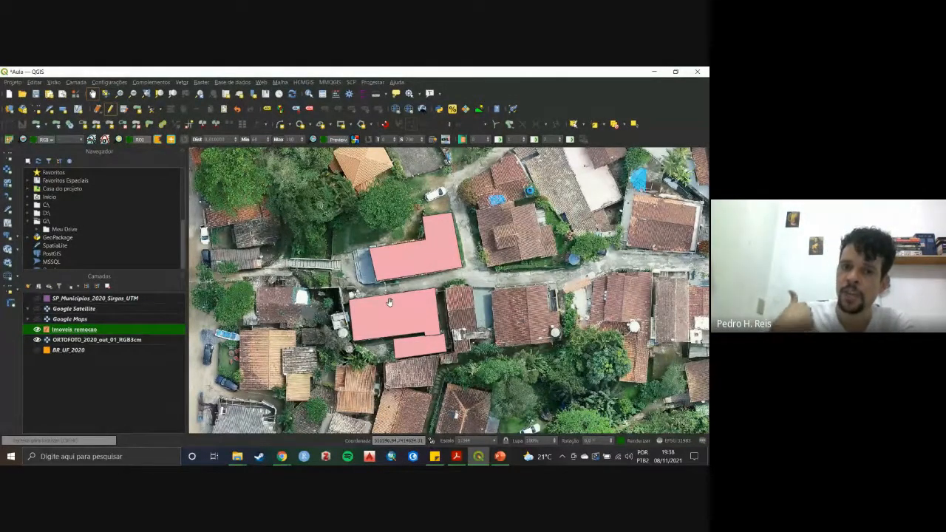
scroll(396, 306, "up", 2)
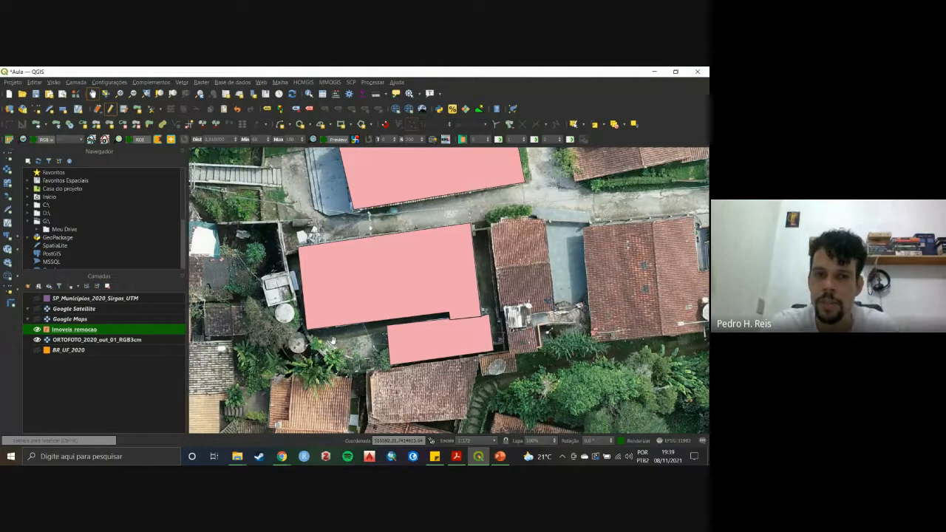
left_click_drag(341, 324, 325, 350)
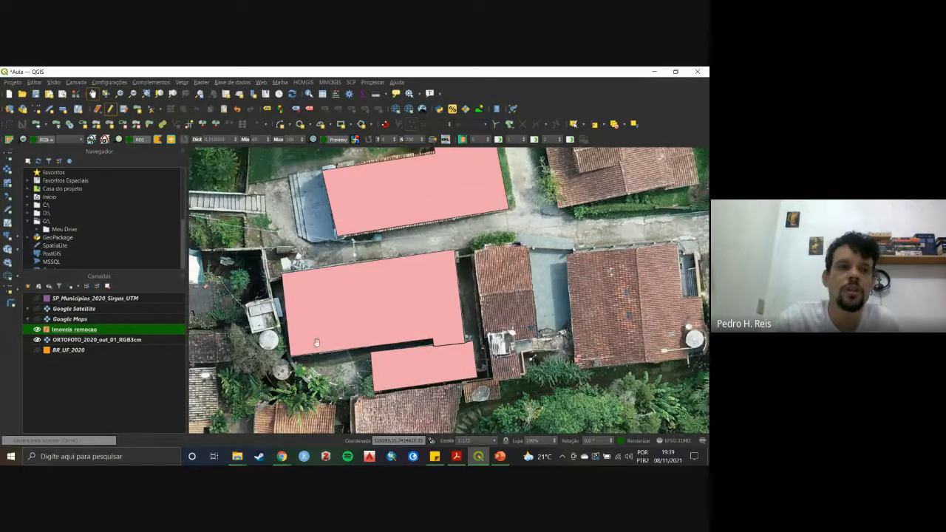
left_click(35, 93)
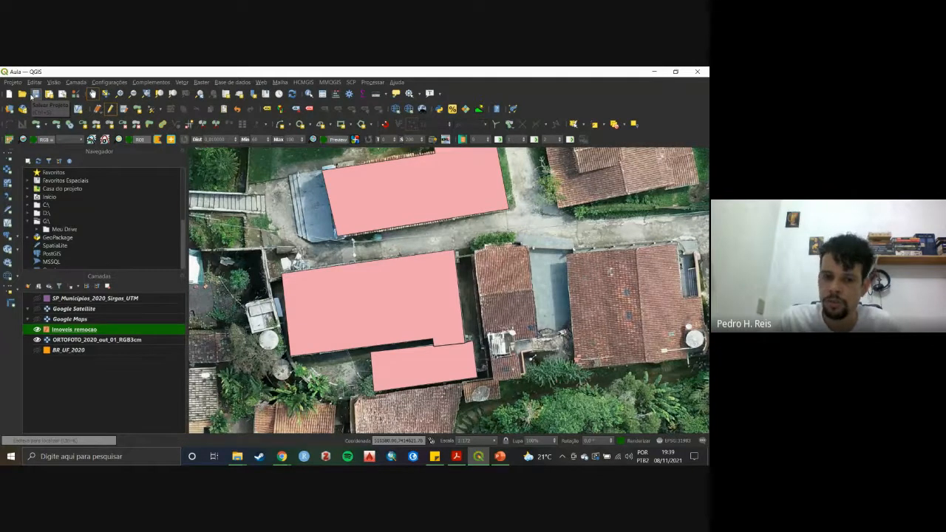
left_click_drag(334, 198, 393, 233)
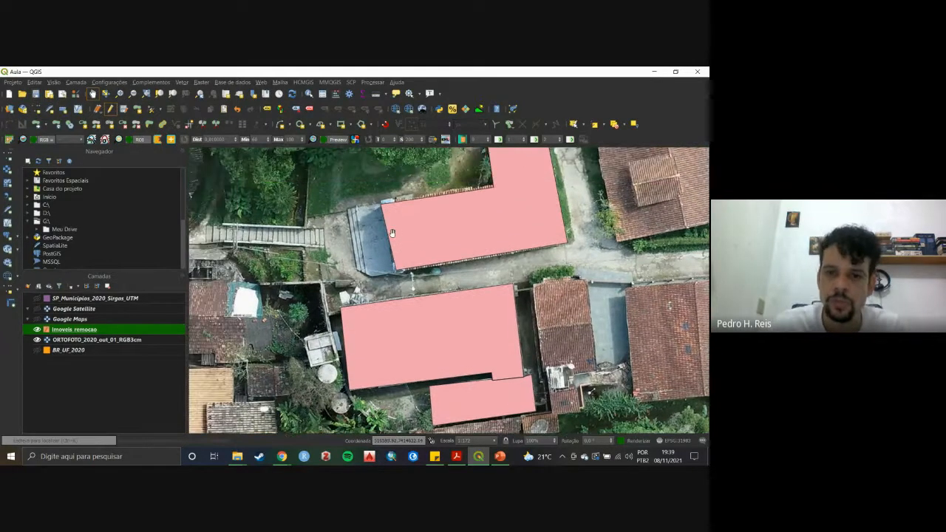
left_click_drag(502, 330, 411, 263)
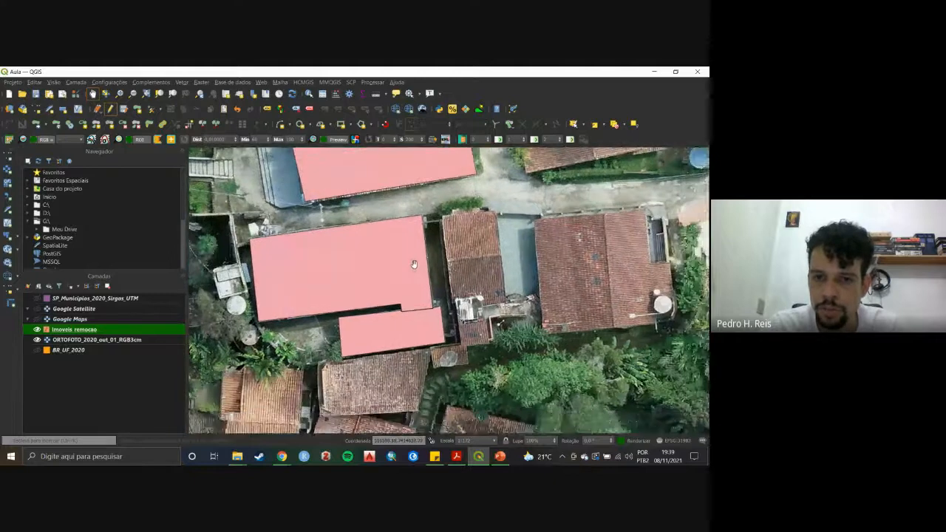
scroll(403, 271, "down", 1)
left_click_drag(407, 259, 437, 288)
left_click_drag(377, 185, 441, 271)
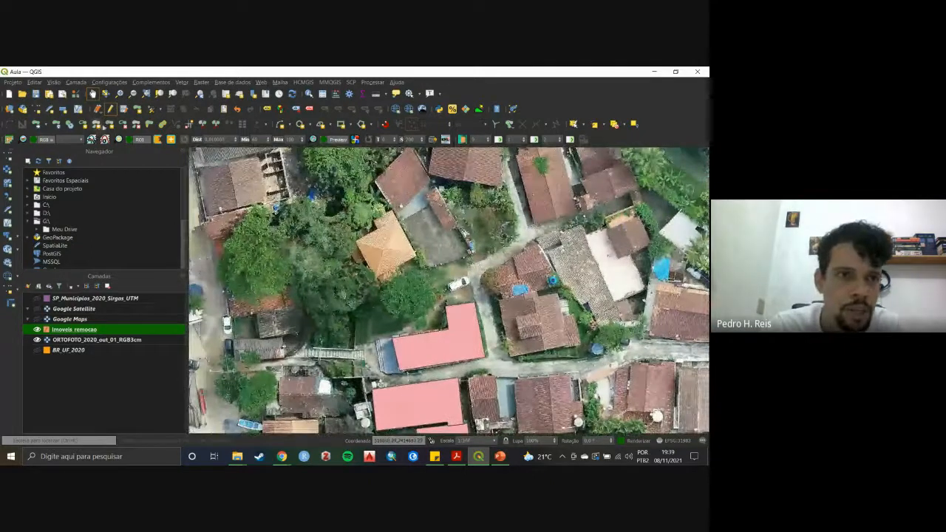
Hide the Vetor toolbar and display it again.
right_click(511, 93)
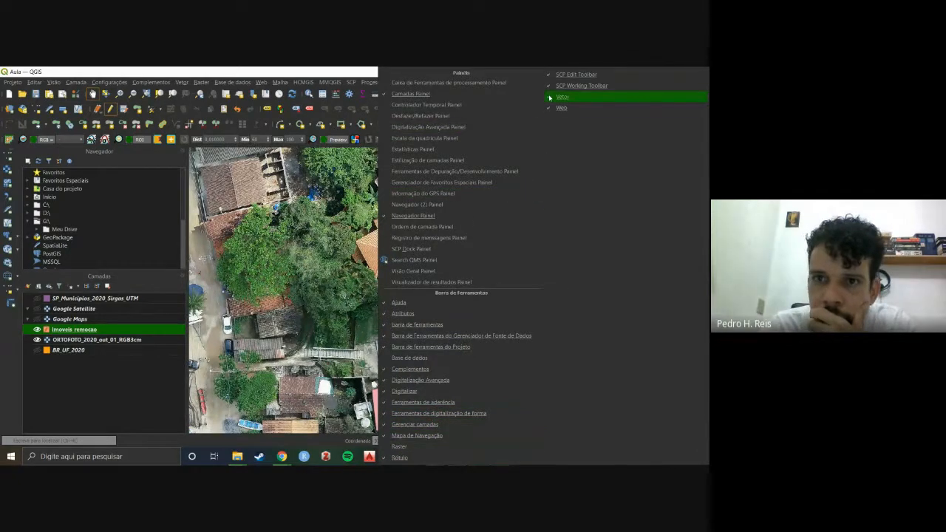
left_click(549, 95)
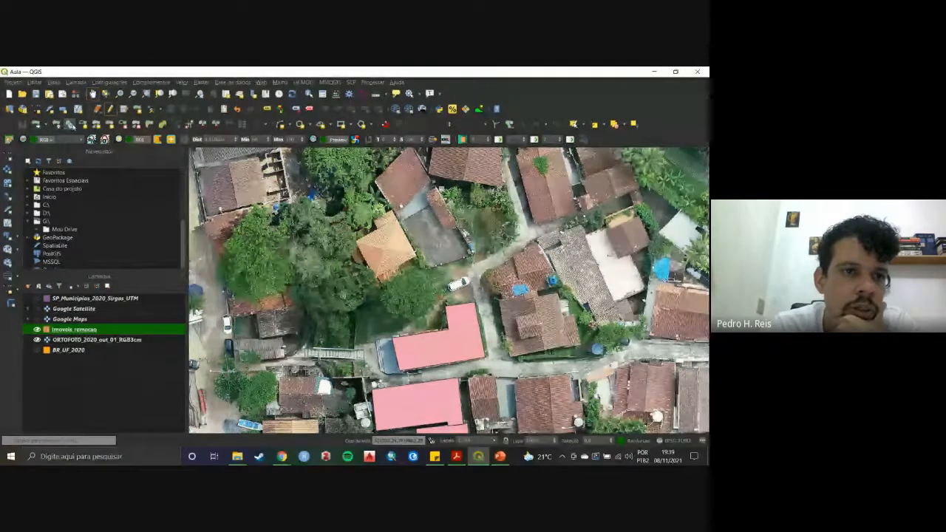
right_click(70, 124)
left_click(248, 96)
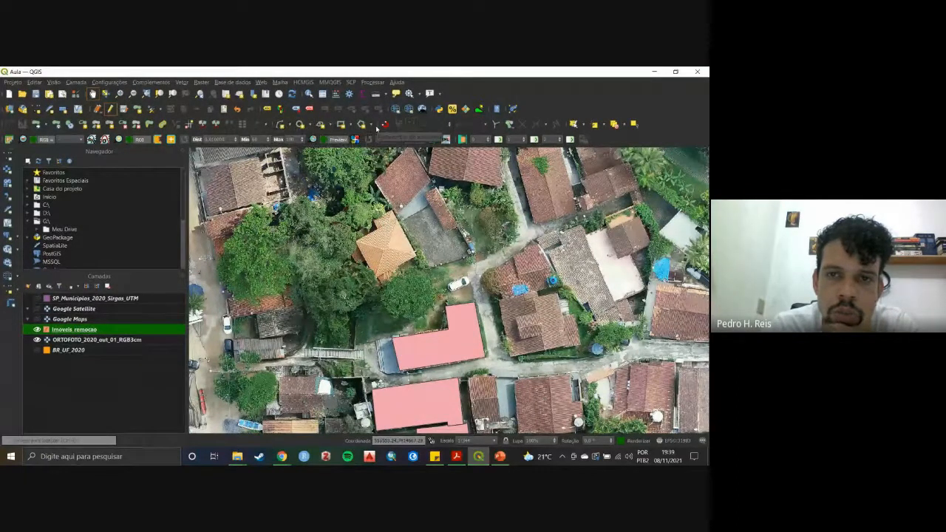
Hide the Ferramentas de aderência (snapping) toolbar and display it again.
right_click(377, 129)
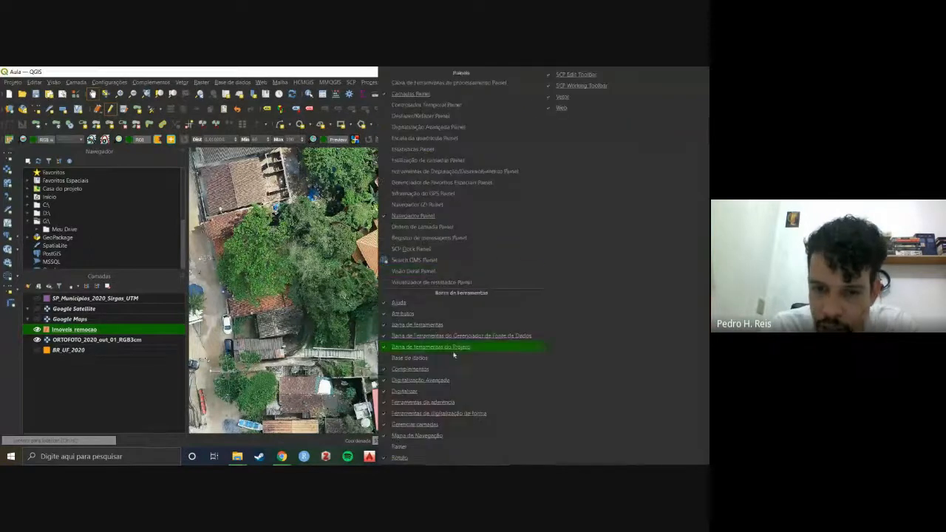
left_click(386, 403)
right_click(567, 127)
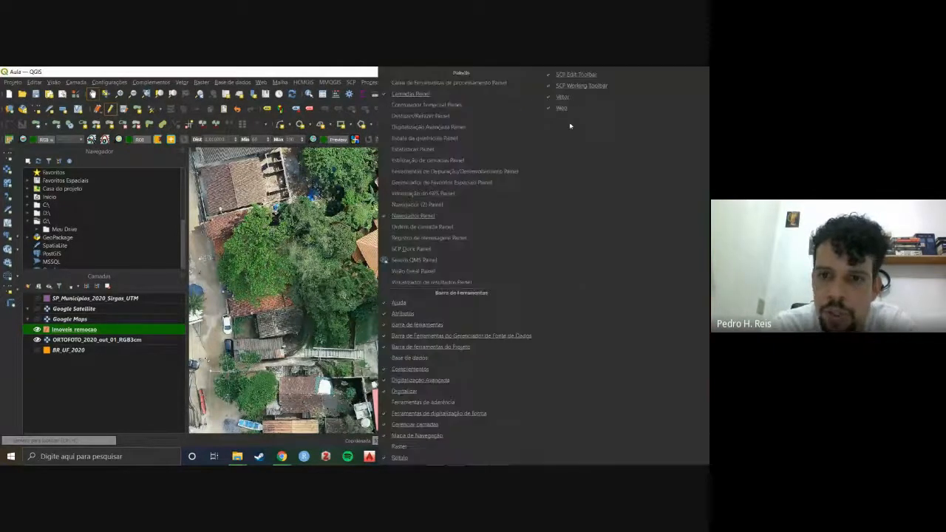
left_click(386, 404)
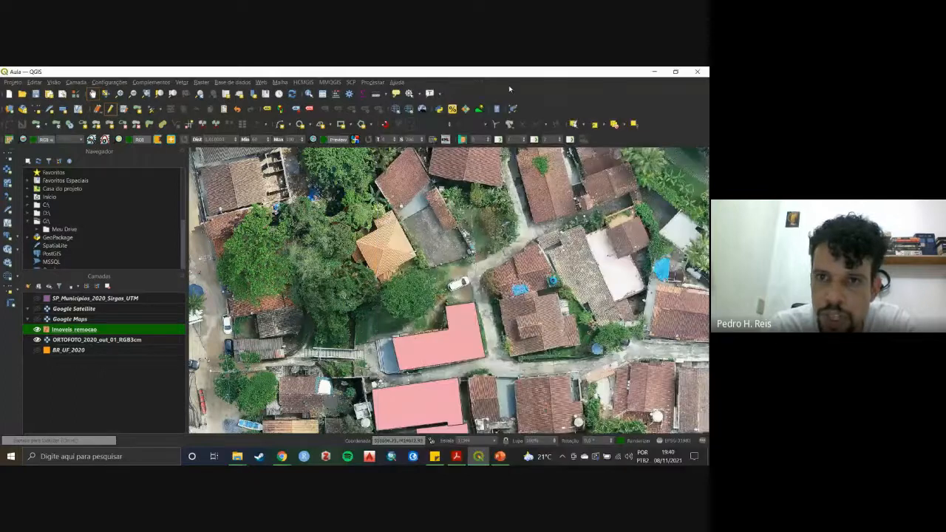
Check the list of panels and toolbars to see whether the Ferramentas de aderência toolbar is enabled.
right_click(504, 89)
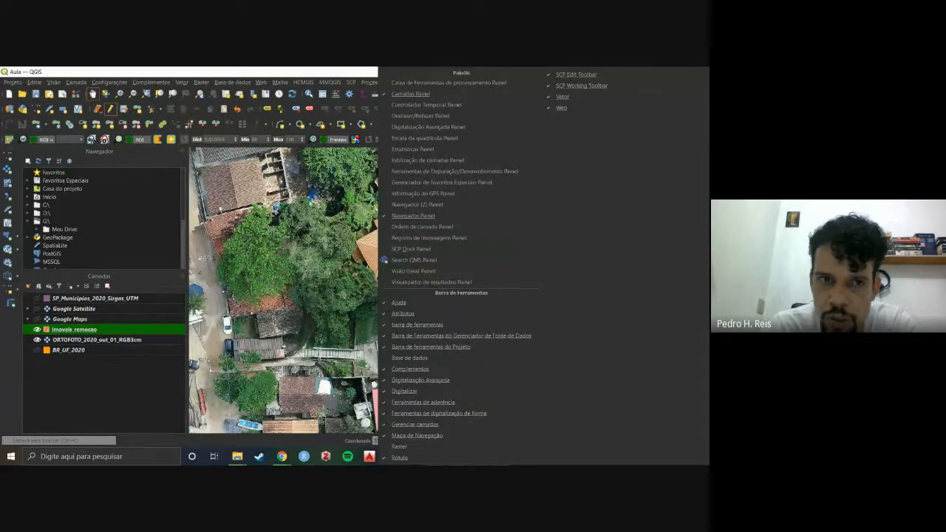
left_click(173, 394)
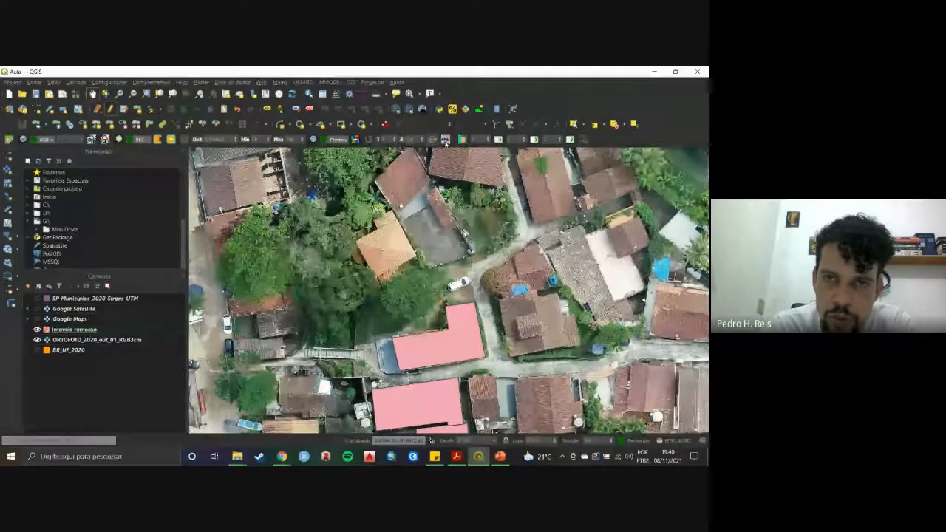
right_click(499, 85)
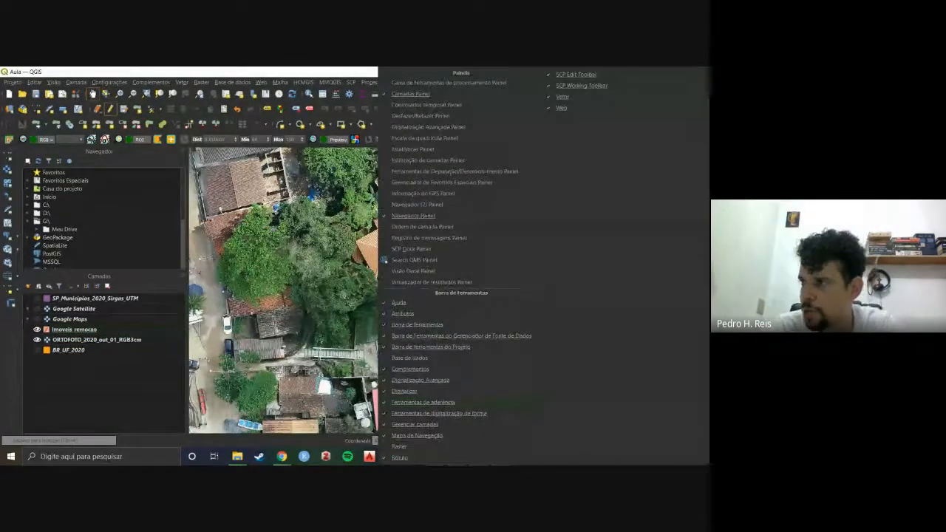
left_click(441, 403)
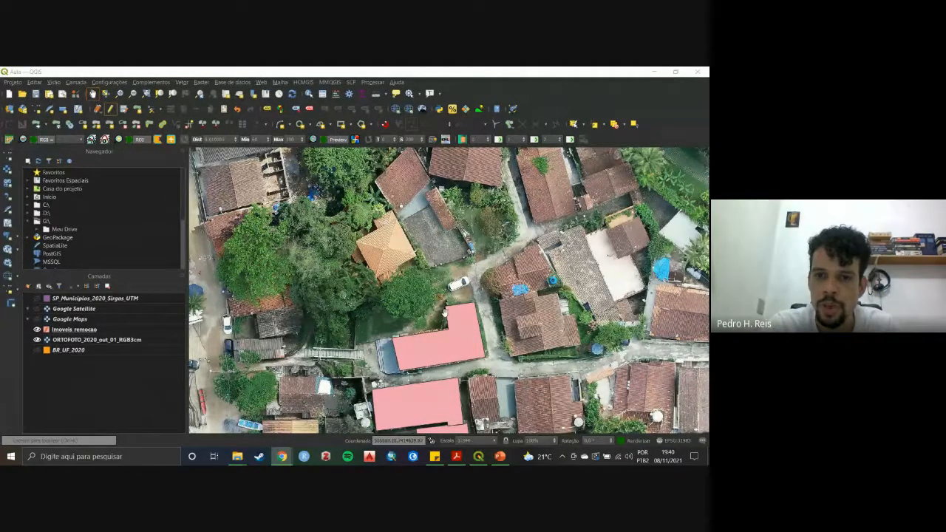
Examine the available rectangle digitizing methods, then check the Ferramentas de digitalização de forma entry in the toolbar list.
left_click_drag(490, 291, 396, 246)
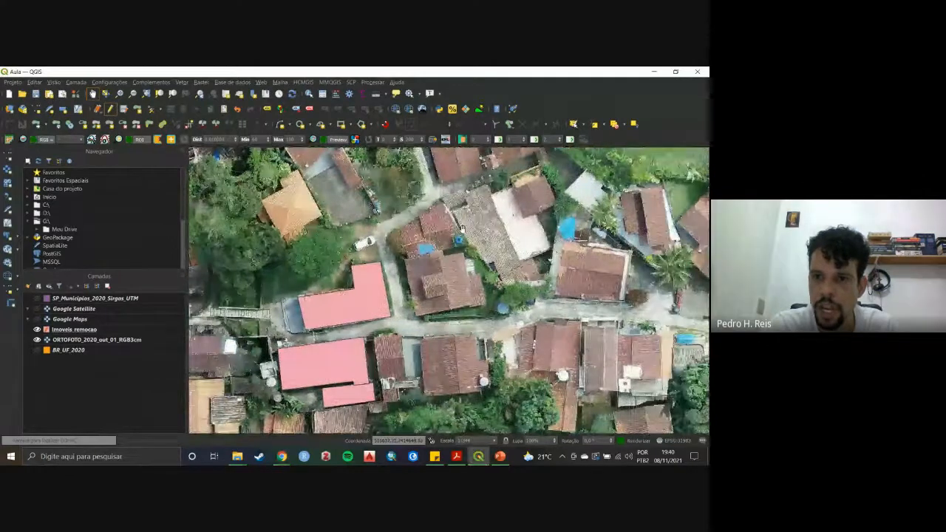
left_click_drag(458, 232, 406, 226)
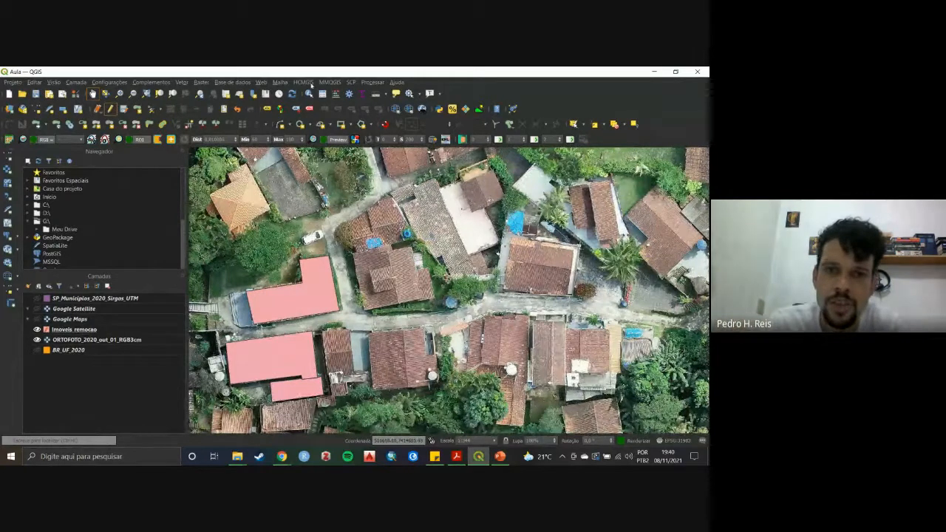
left_click(352, 127)
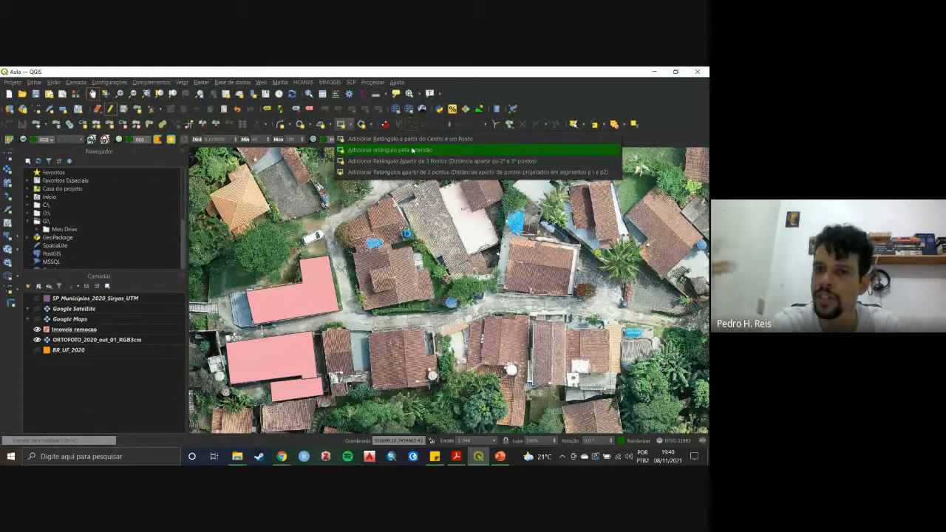
right_click(572, 92)
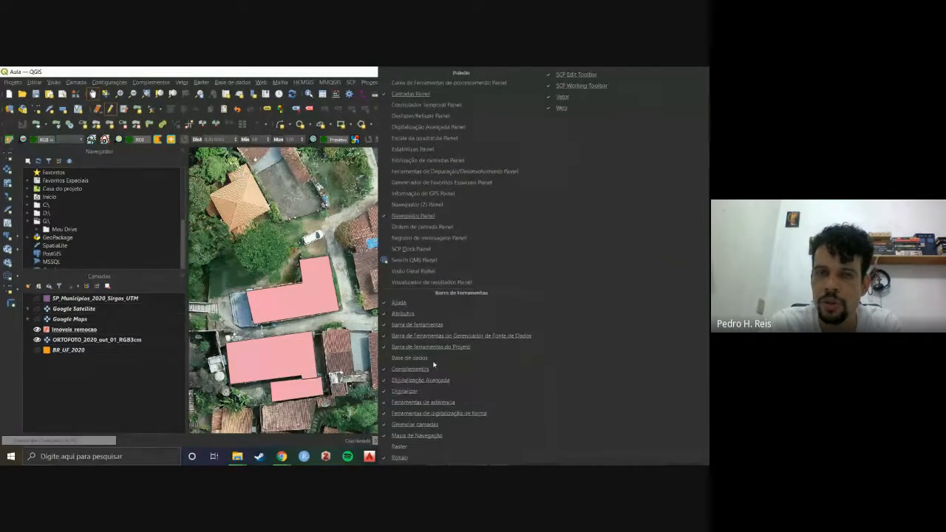
key("Escape")
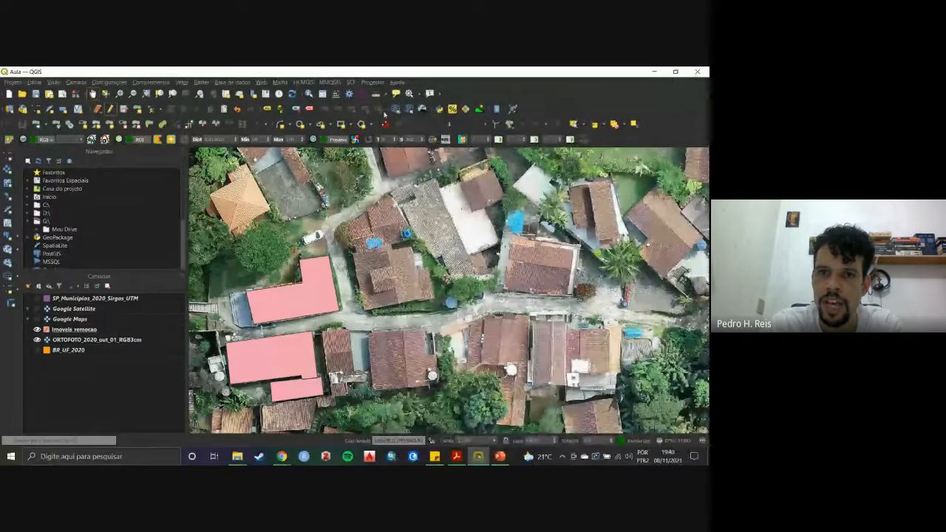
right_click(451, 127)
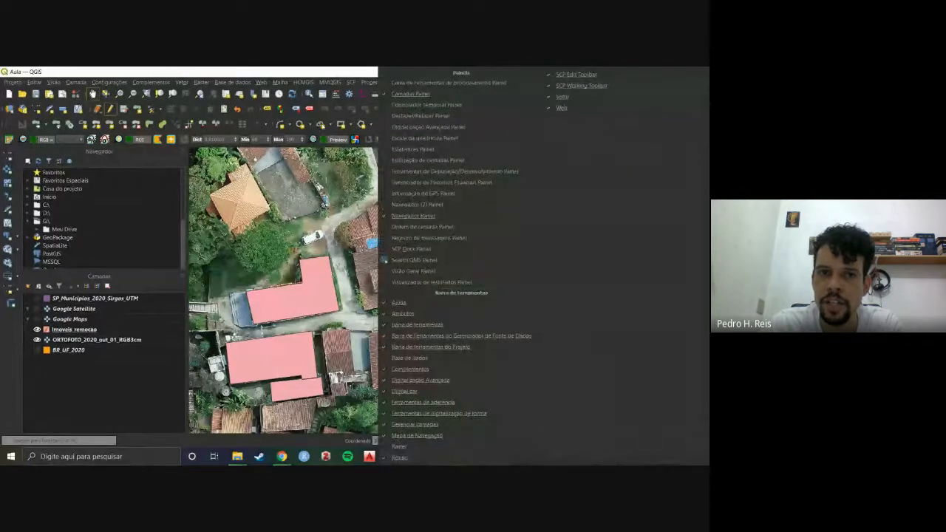
key("Escape")
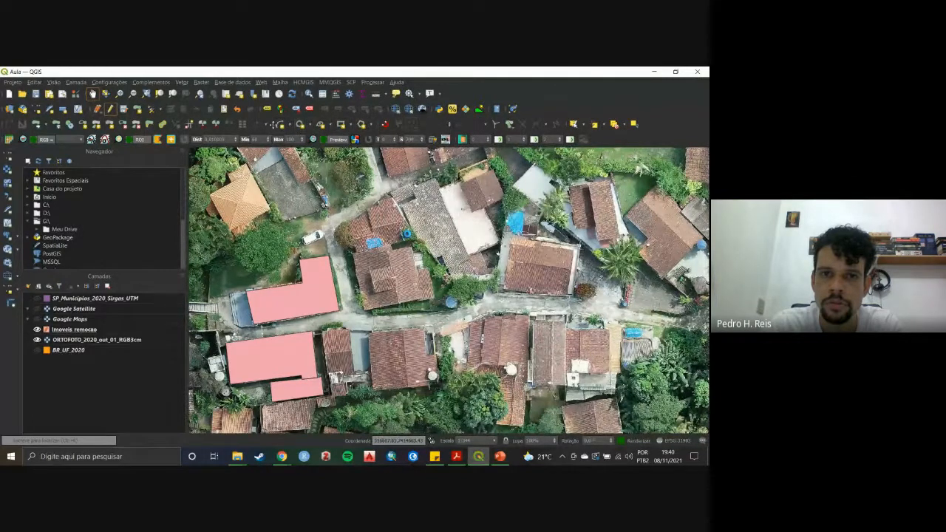
Activate a rectangle digitizing tool and hide the Imoveis_remocao and ORTOFOTO_2020_out_01_RGB3cm layers.
left_click(309, 126)
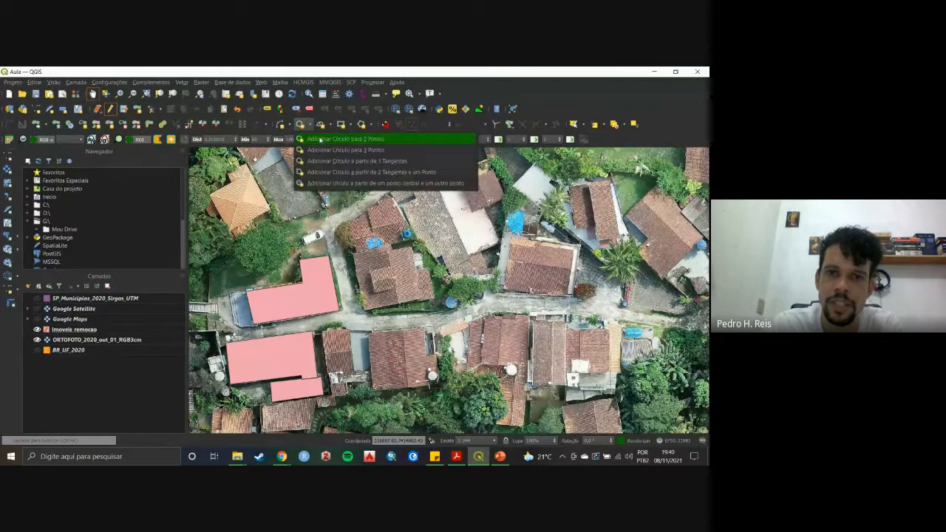
left_click(348, 125)
left_click(351, 126)
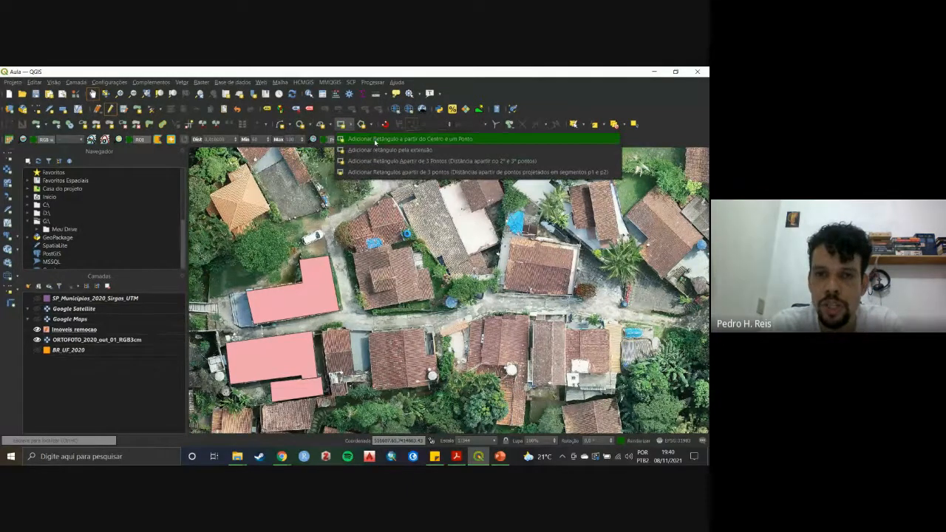
left_click(374, 141)
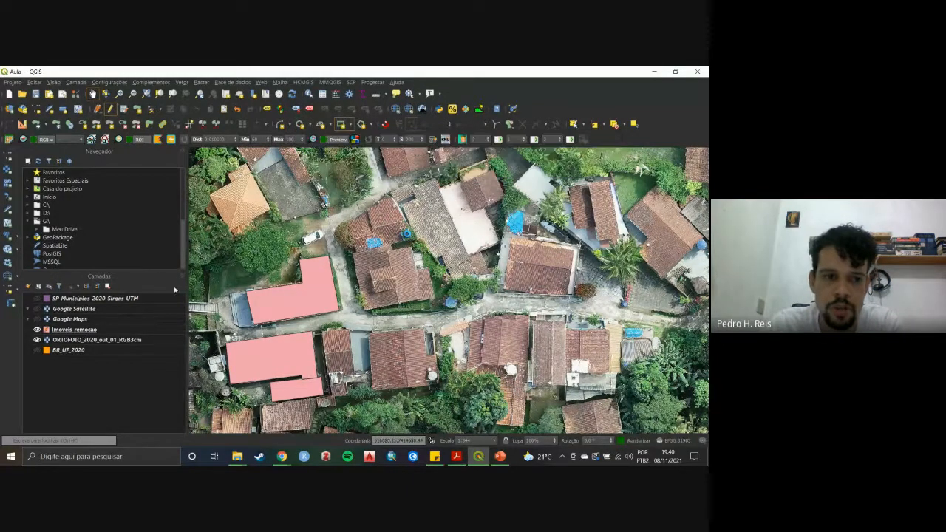
left_click(66, 329)
left_click(37, 330)
left_click(37, 340)
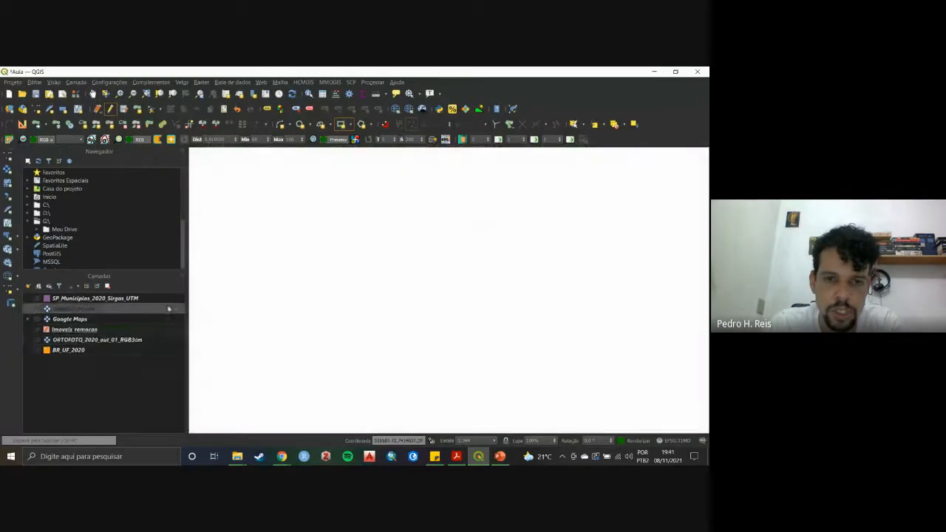
Try sketching several trial rectangles on the empty canvas from a base edge and a width, discarding each one.
left_click(322, 228)
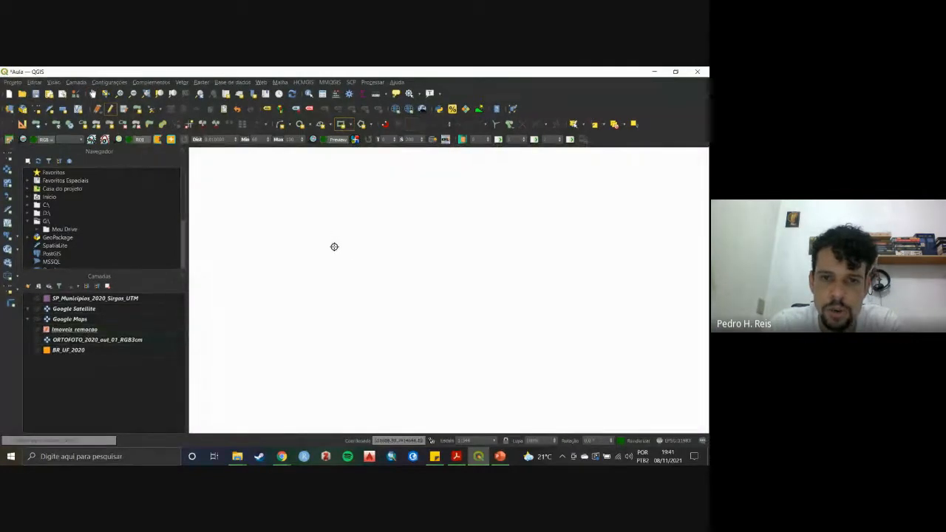
left_click(323, 288)
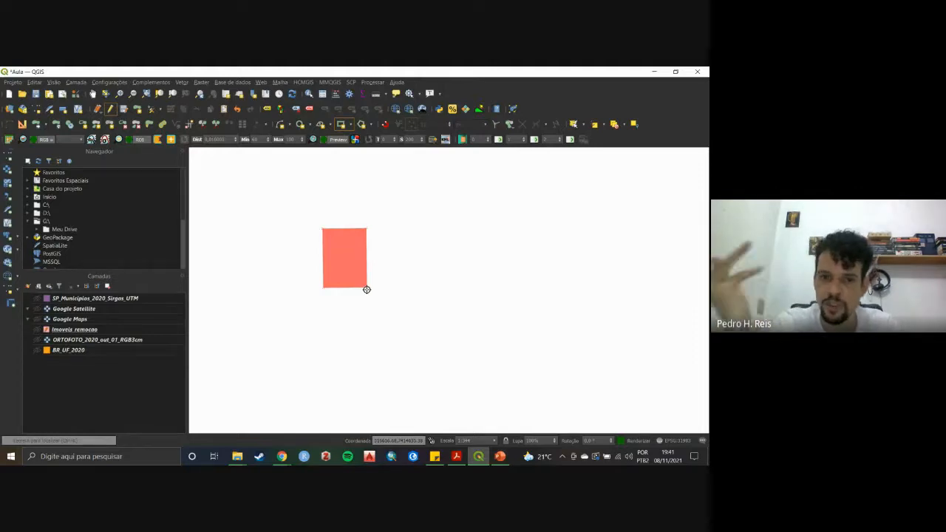
key("Escape")
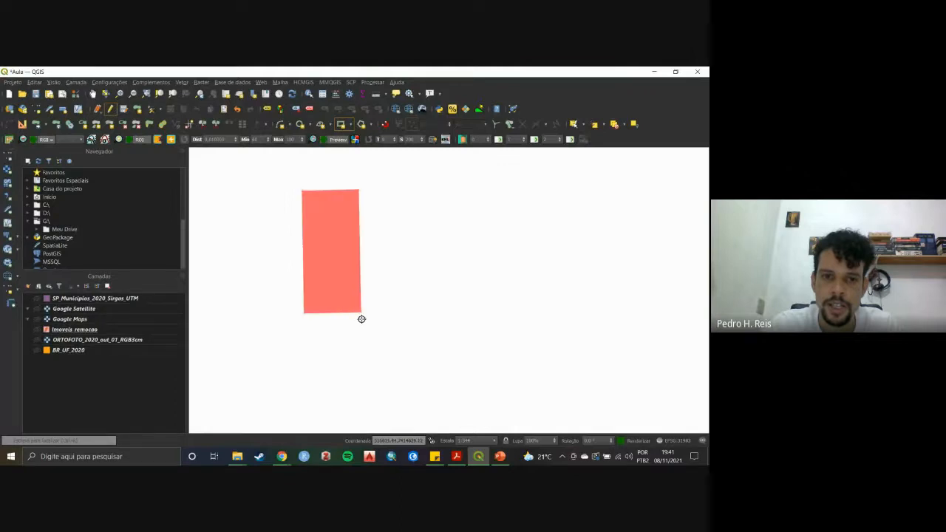
key("Escape")
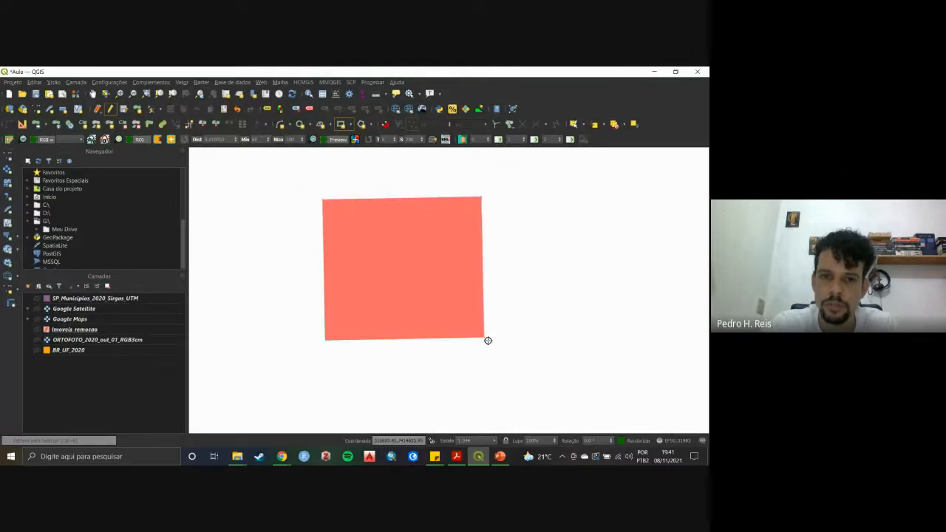
key("Escape")
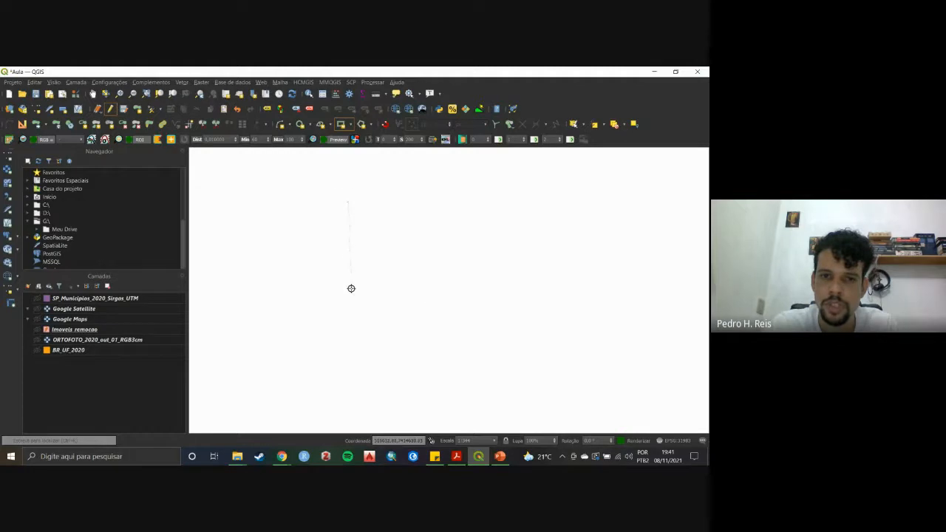
left_click_drag(351, 289, 476, 295)
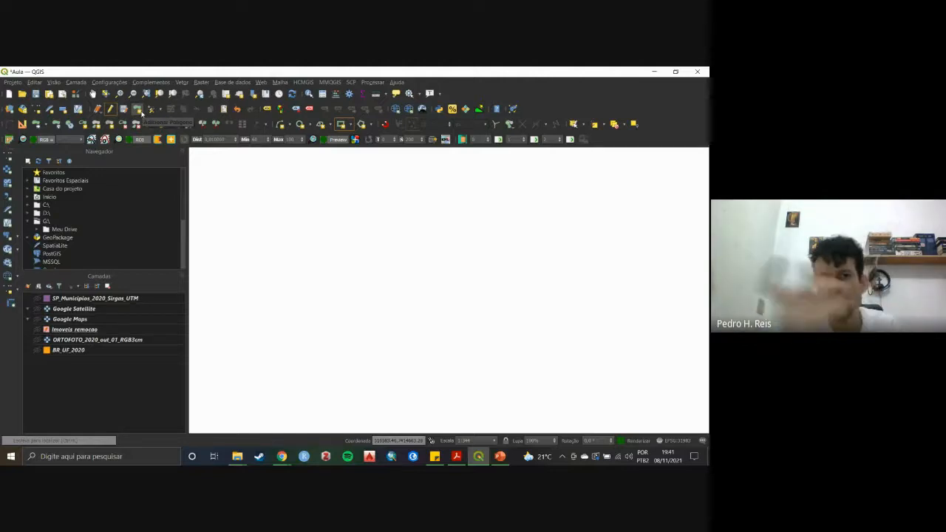
Show the Imoveis_remocao and orthophoto layers again and try outlining the tiled-roof building east of the digitized polygons.
left_click(37, 329)
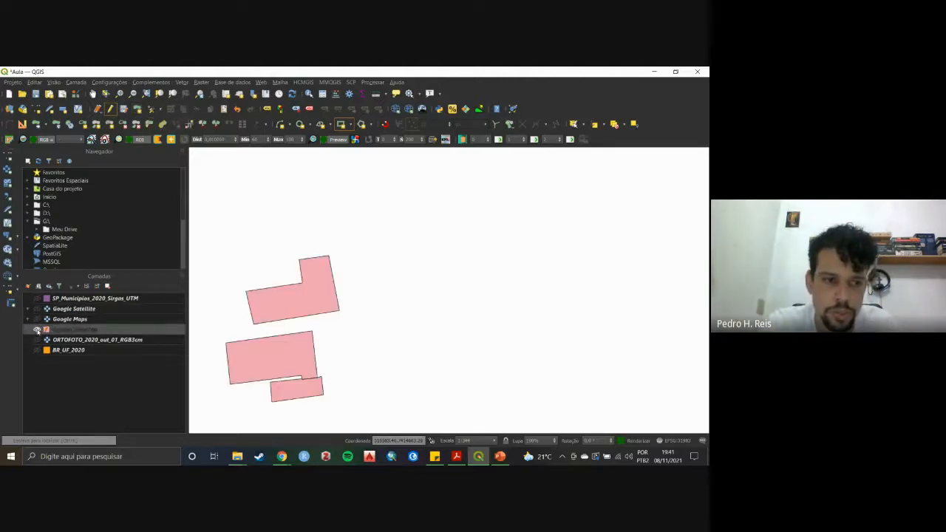
left_click(37, 340)
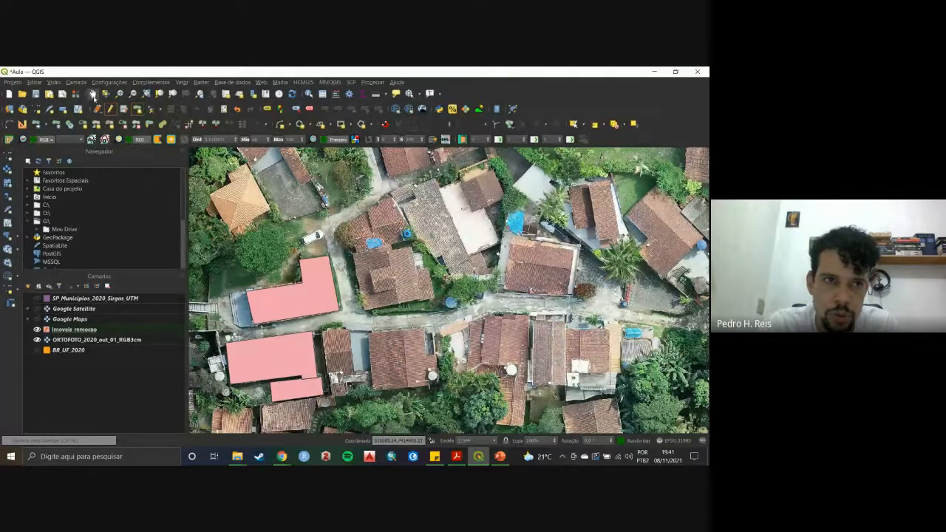
left_click_drag(351, 318, 361, 249)
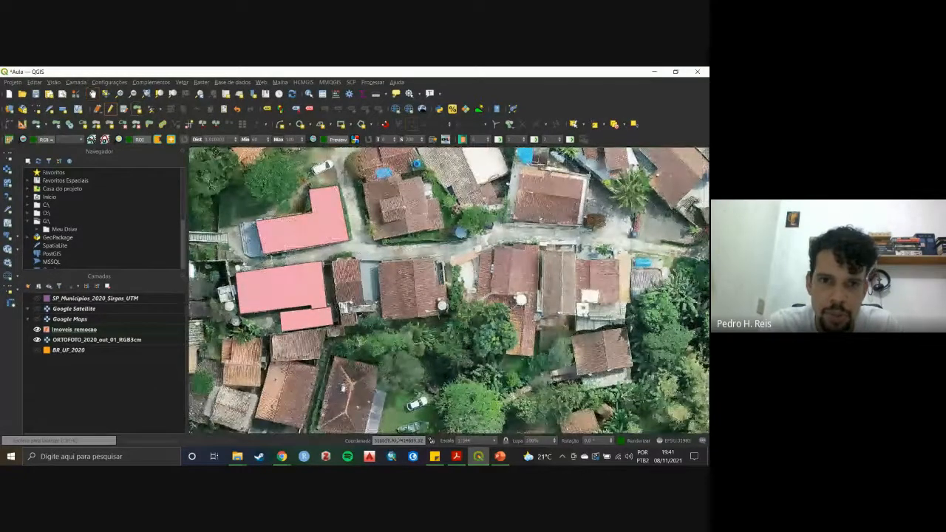
scroll(377, 264, "up", 1)
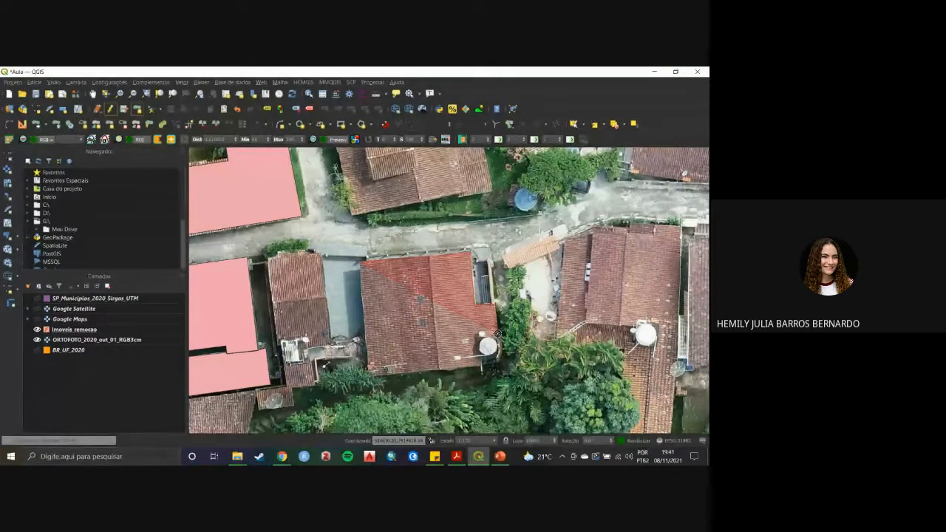
scroll(430, 289, "down", 1)
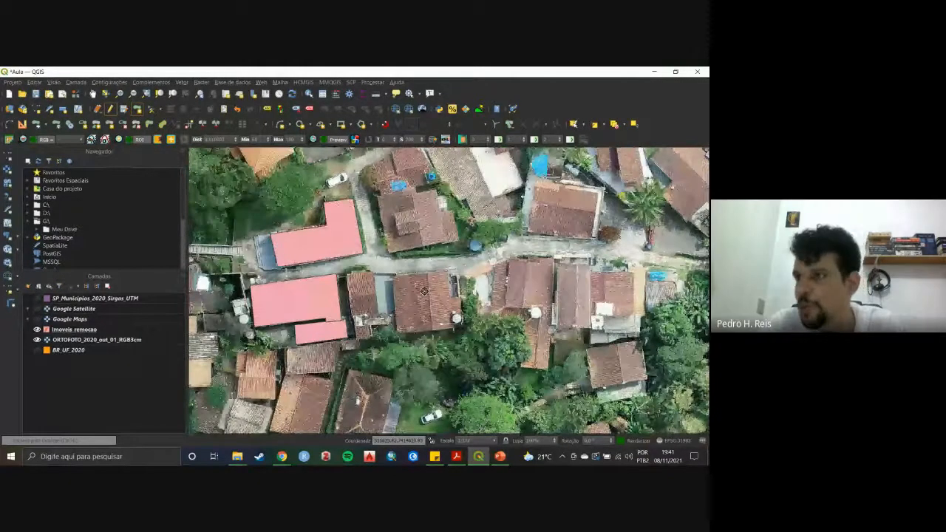
Review the existing records in the Imoveis_remocao attribute table and close it.
right_click(117, 330)
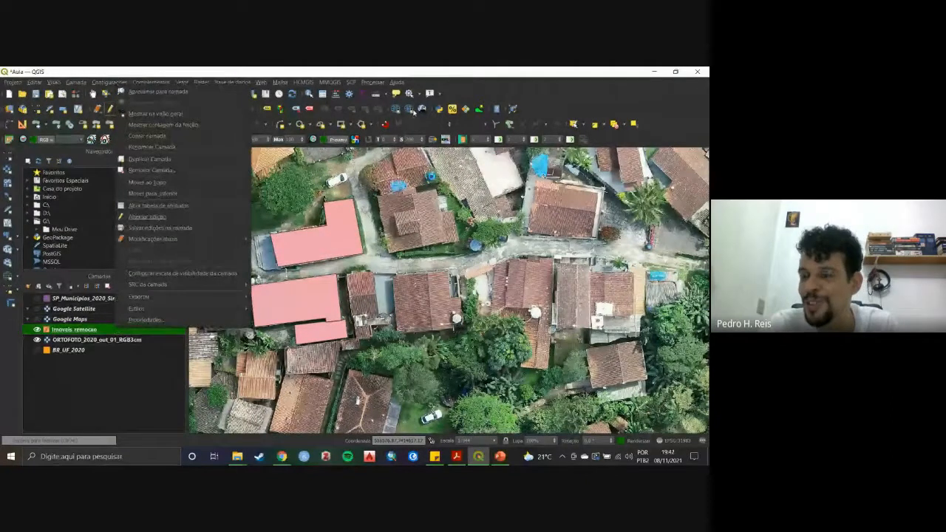
left_click(326, 98)
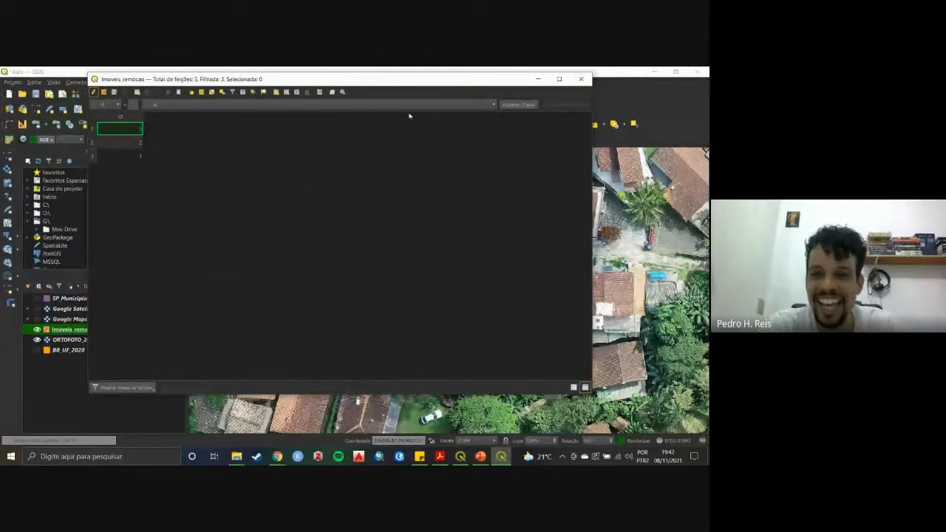
left_click_drag(368, 84, 419, 141)
left_click(634, 138)
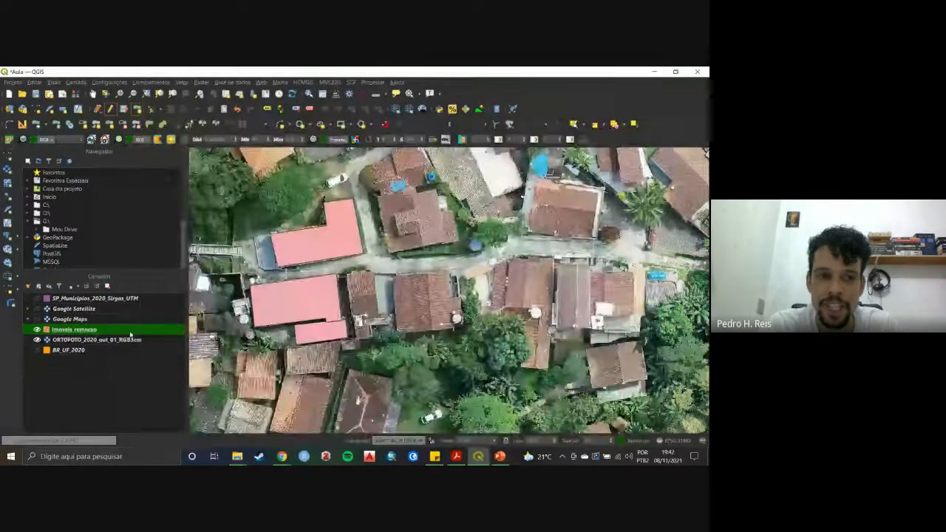
left_click(322, 98)
left_click(634, 137)
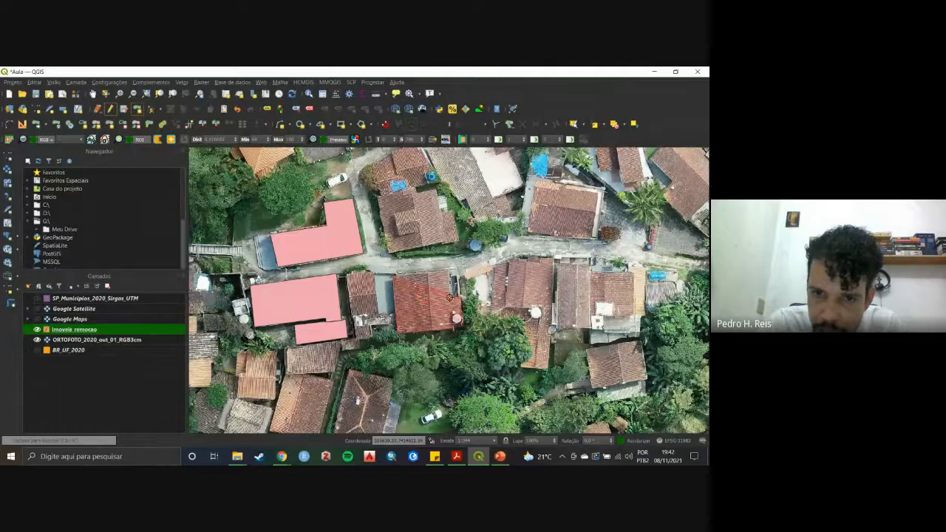
Digitize the tiled-roof building south of the street and east of the existing polygons as a new Imoveis_remocao feature.
right_click(448, 272)
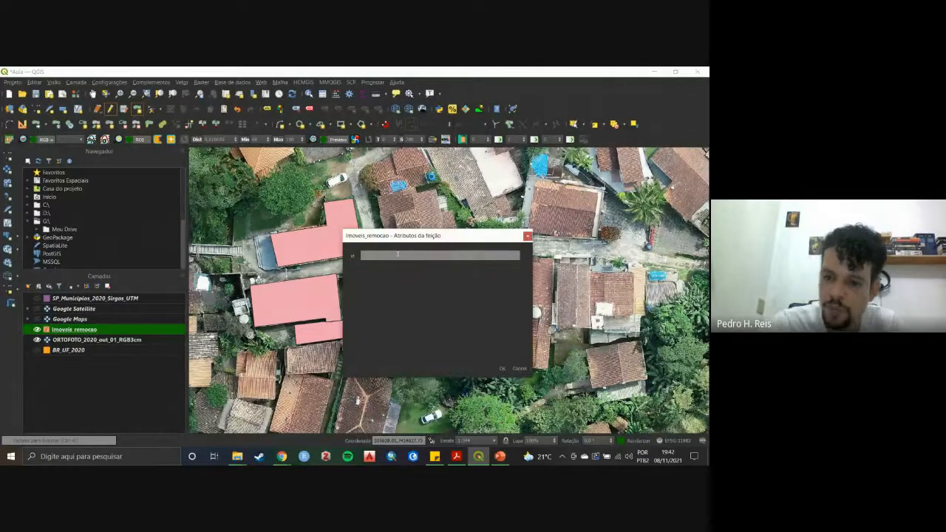
left_click(501, 368)
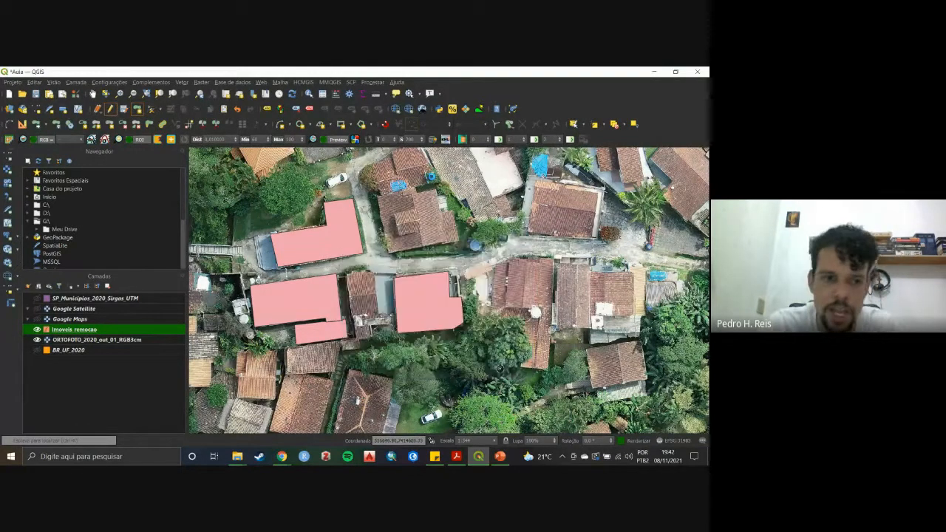
Check the id of the newly digitized building in the Imoveis_remocao attribute table.
left_click(322, 96)
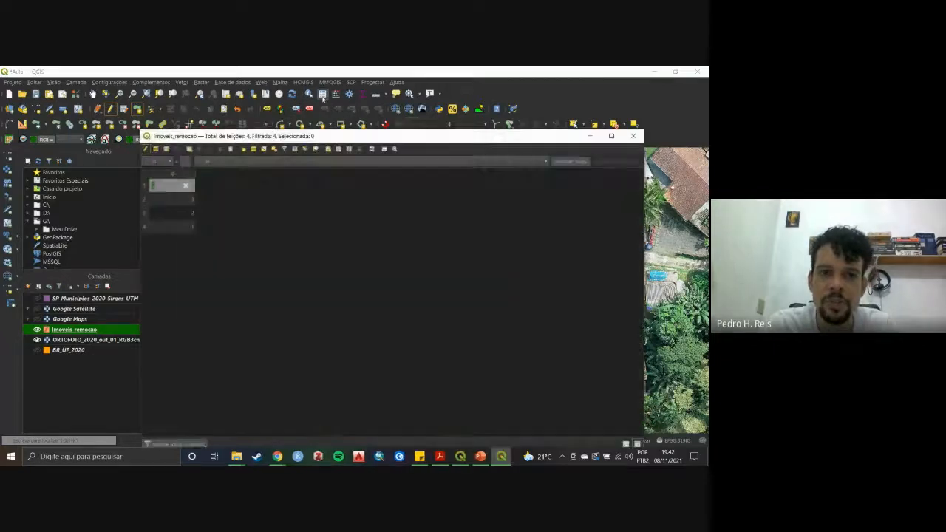
left_click(283, 248)
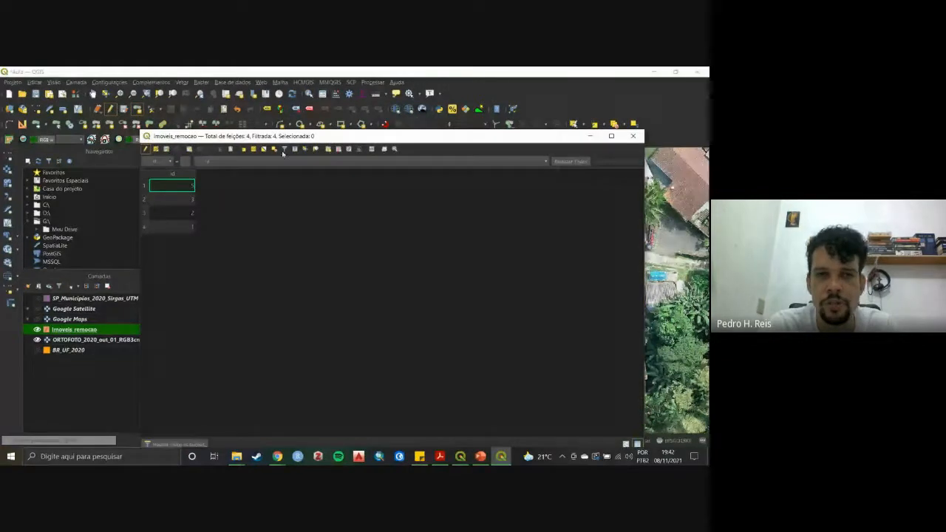
left_click_drag(302, 135, 350, 122)
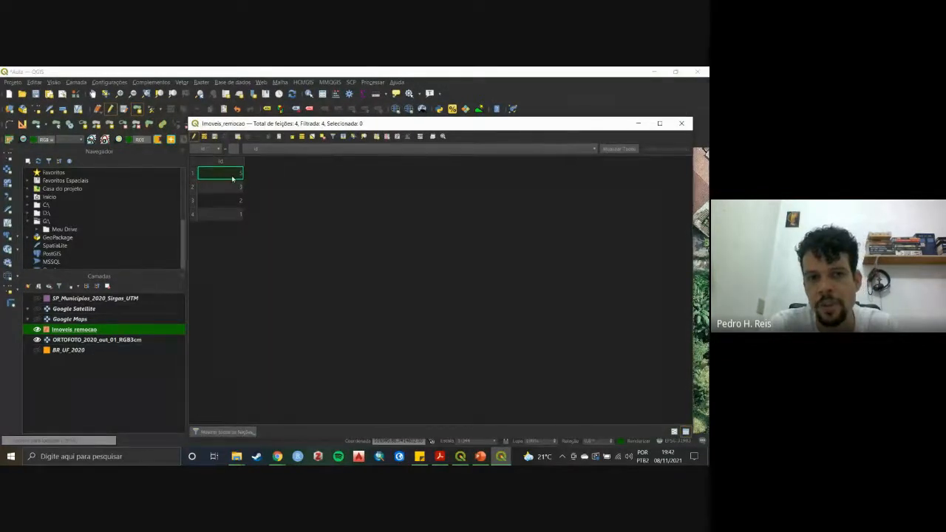
Set the id of the newly digitized building to 4 in the Imoveis_remocao attribute table and minimize the table.
double_click(235, 176)
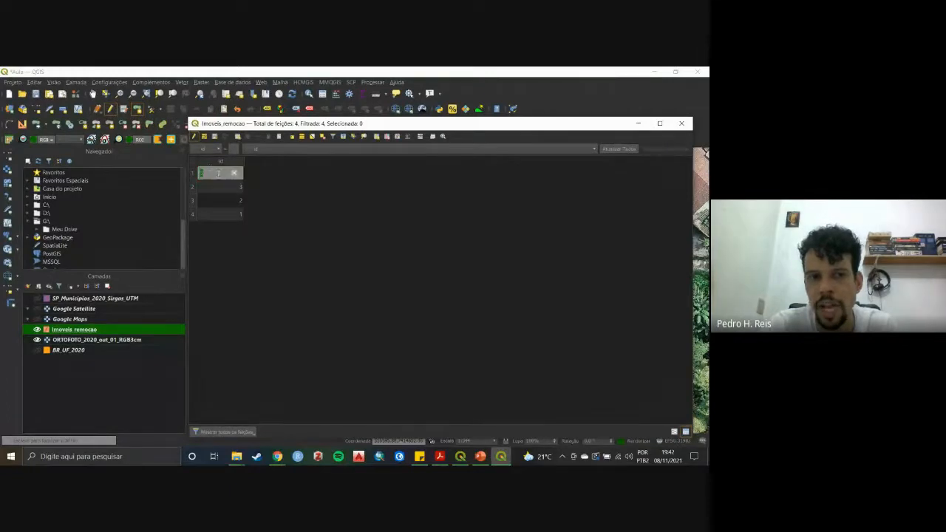
type("4")
key("Return")
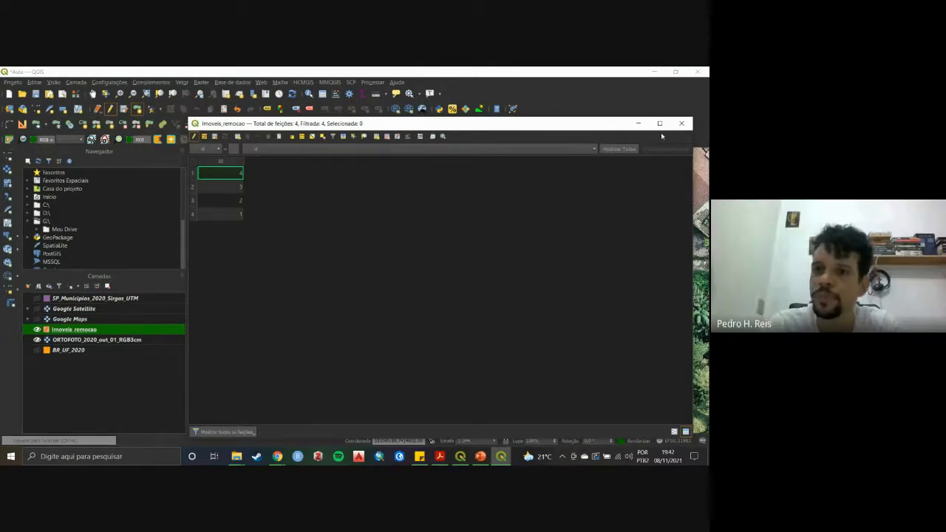
left_click(638, 124)
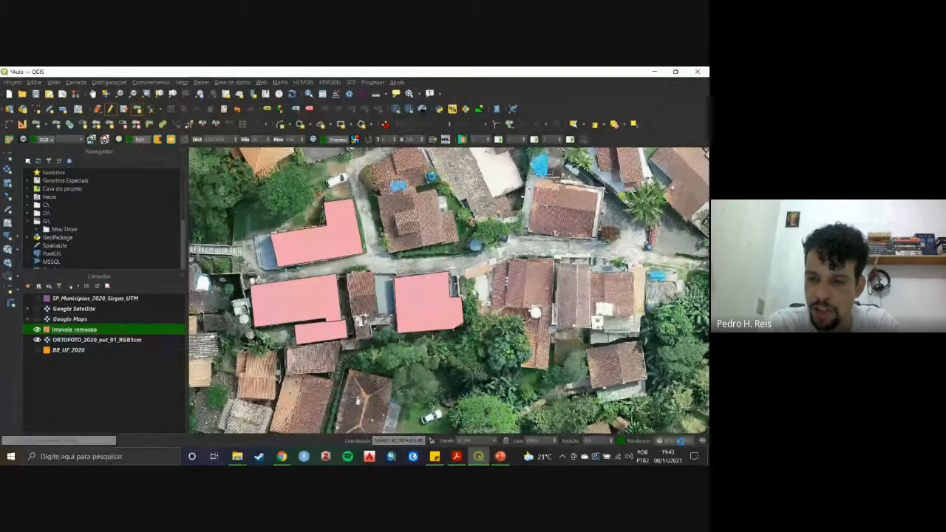
Check the project's coordinate reference system in the project properties and close them without changes.
left_click(681, 442)
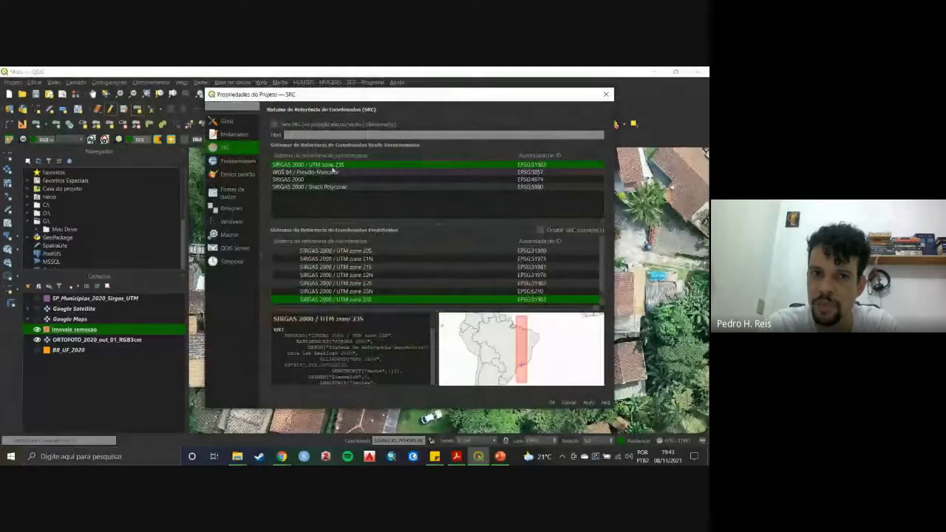
left_click(606, 94)
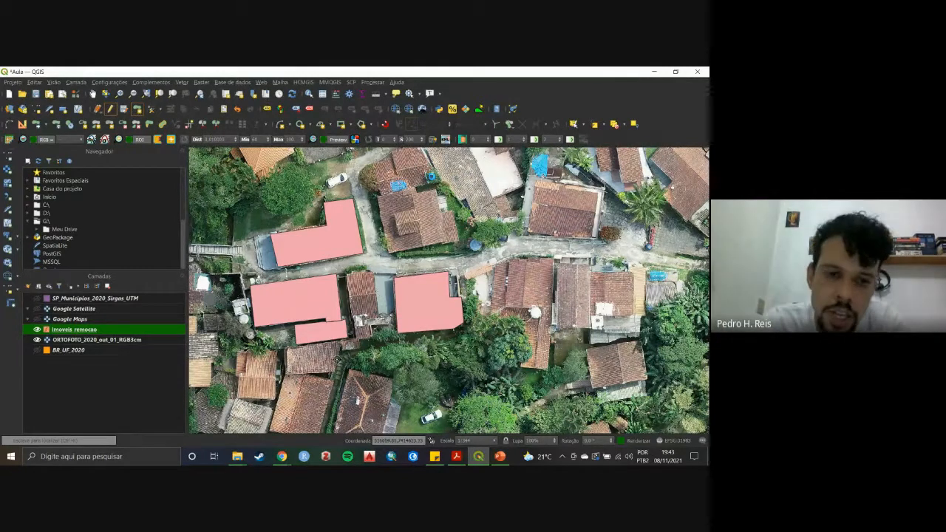
scroll(355, 361, "down", 1)
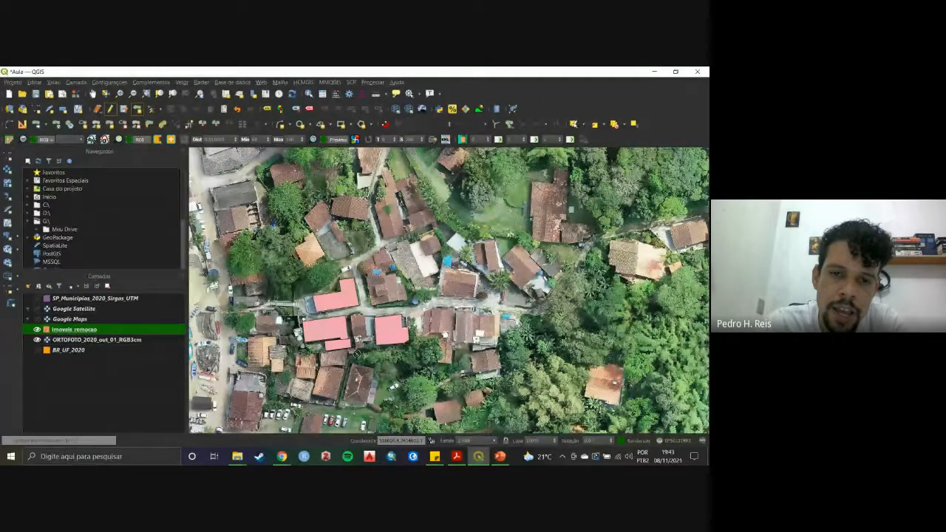
scroll(244, 312, "up", 1)
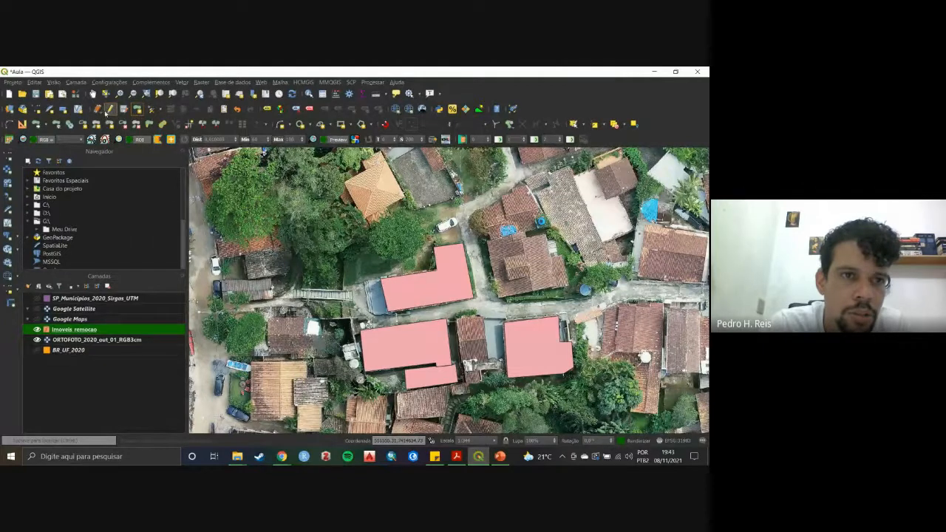
Create a line shapefile layer named estrada in the IMOVEIS folder with the project CRS EPSG:31983 - SIRGAS 2000 / UTM zone 23S.
left_click(37, 110)
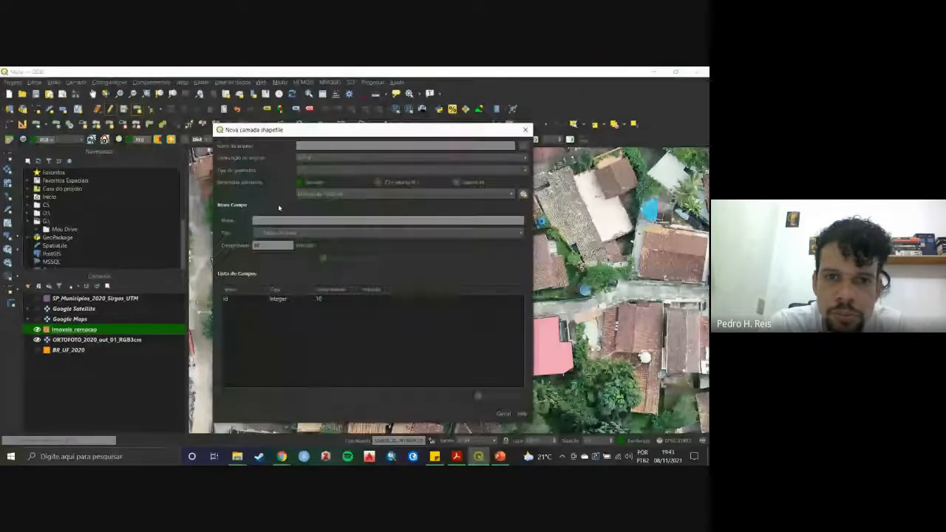
left_click(523, 146)
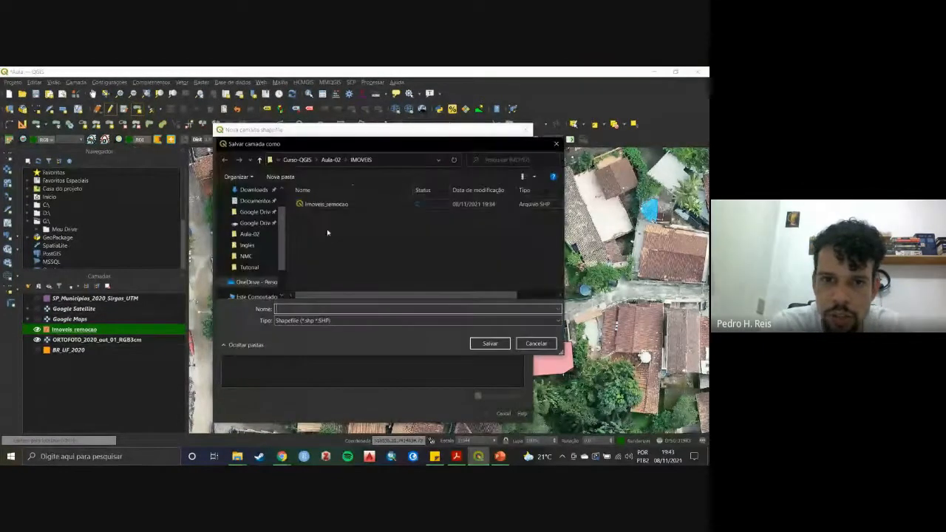
left_click(318, 308)
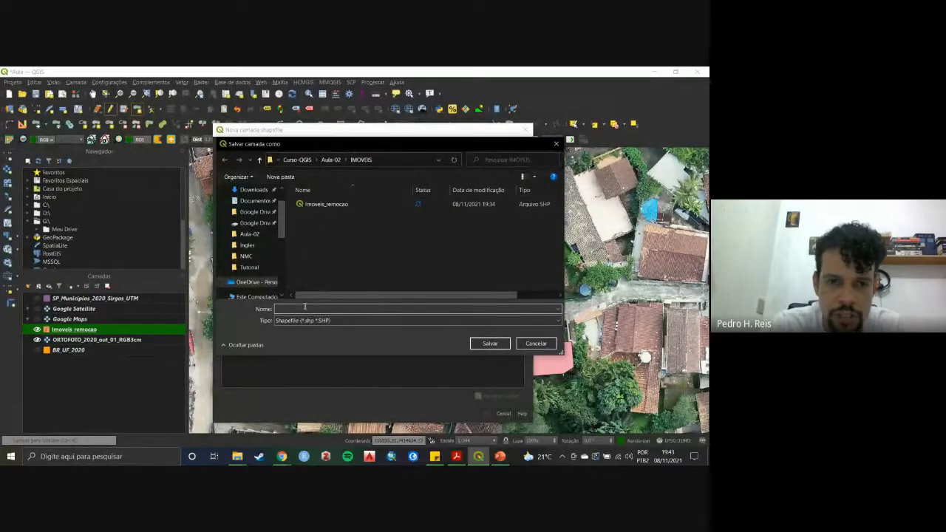
type("estrada")
left_click(488, 343)
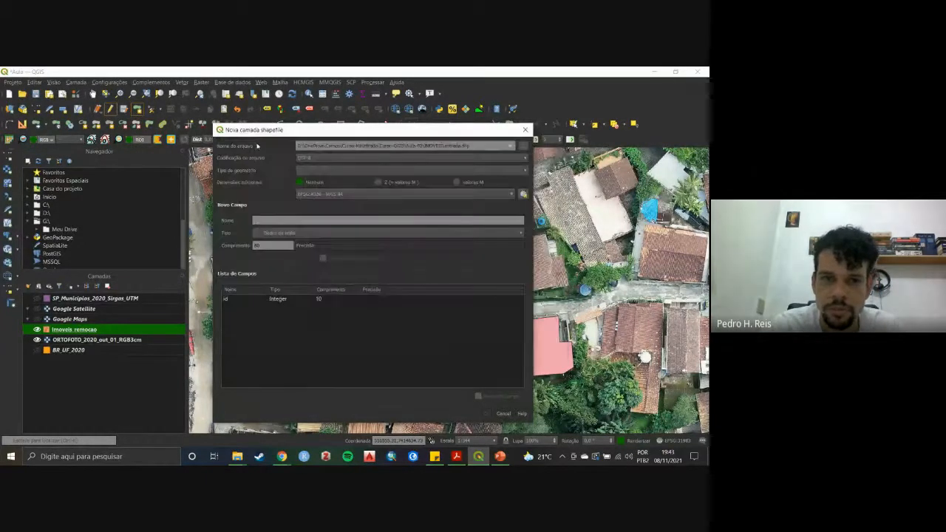
left_click(372, 171)
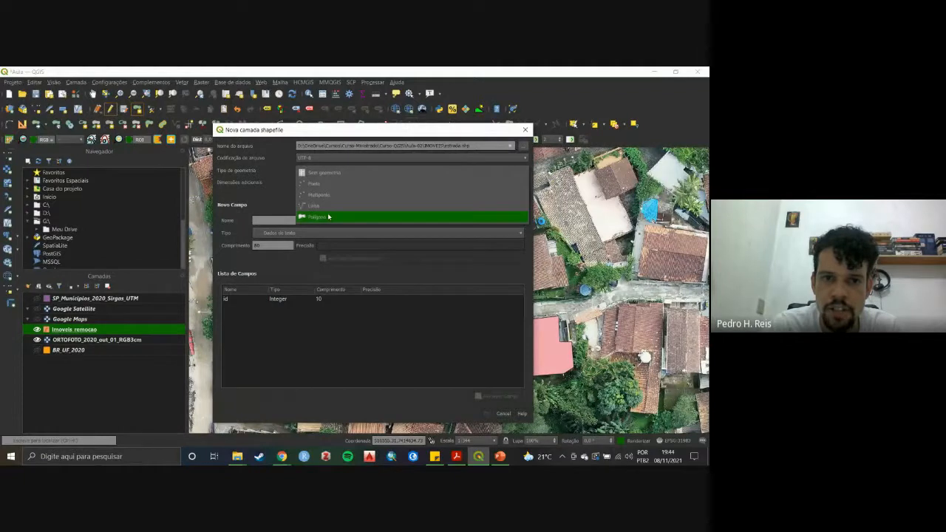
left_click(344, 214)
left_click(336, 195)
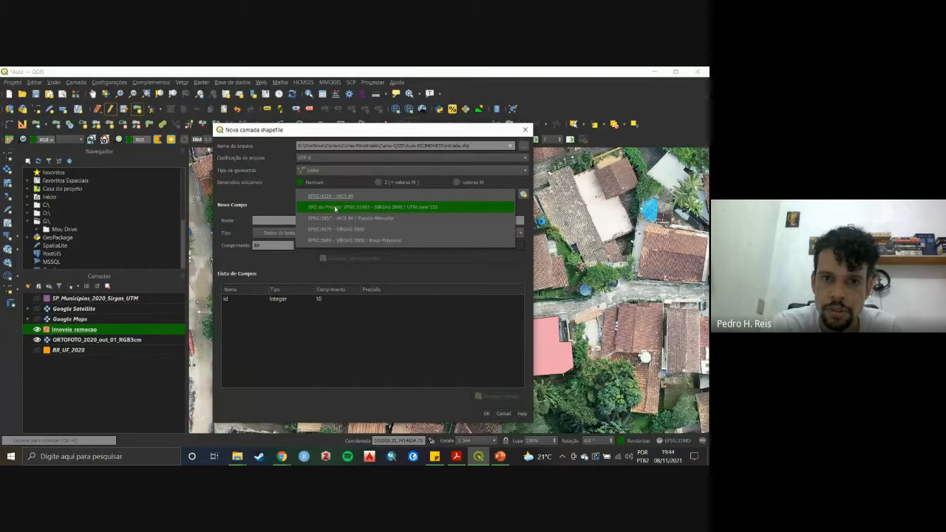
left_click(336, 208)
left_click(485, 414)
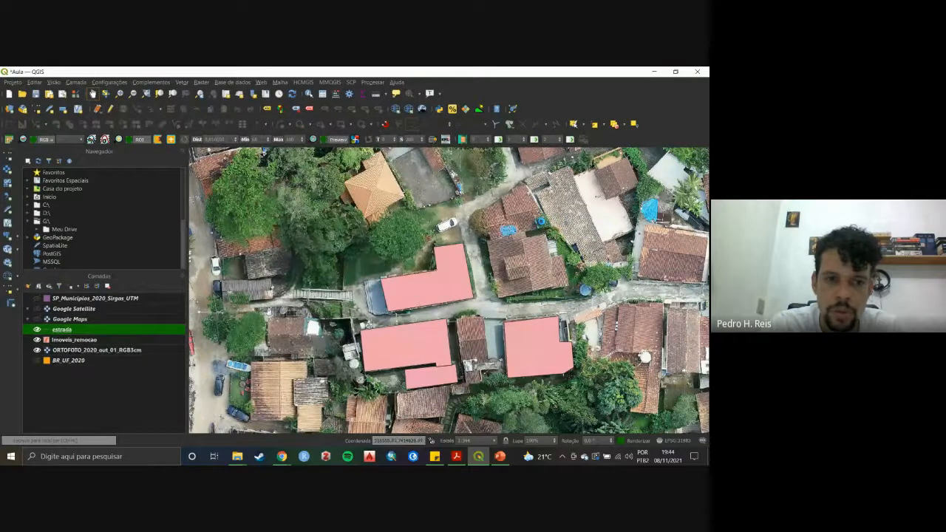
Enable line digitizing on the estrada layer and check its geometry type and CRS in the layer properties.
left_click(110, 108)
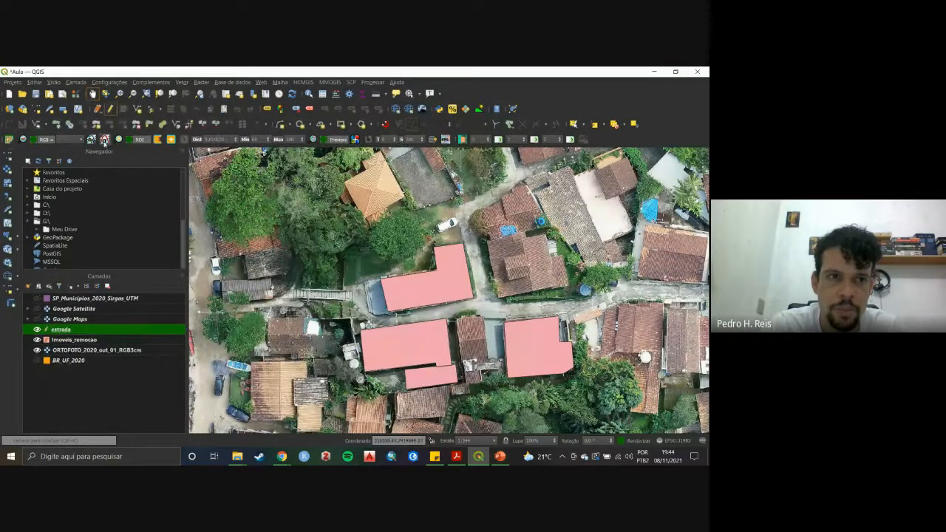
left_click(137, 109)
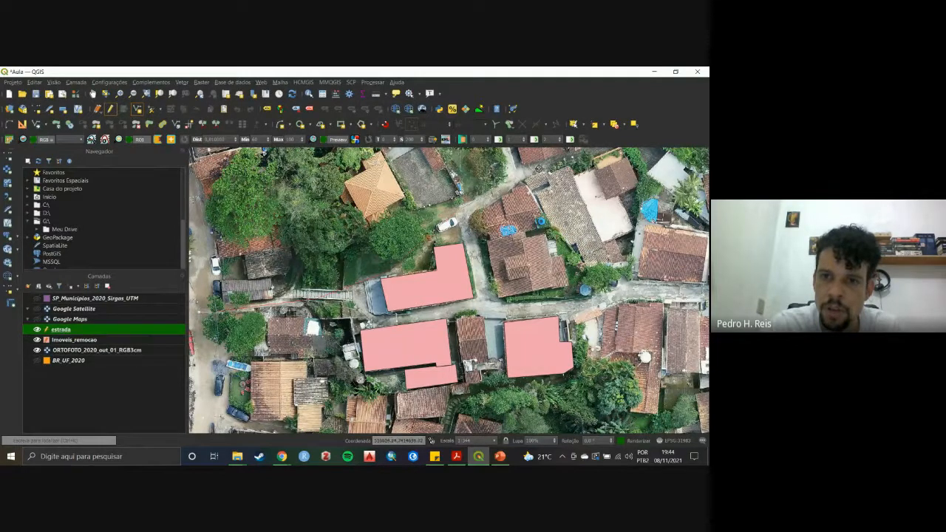
right_click(102, 329)
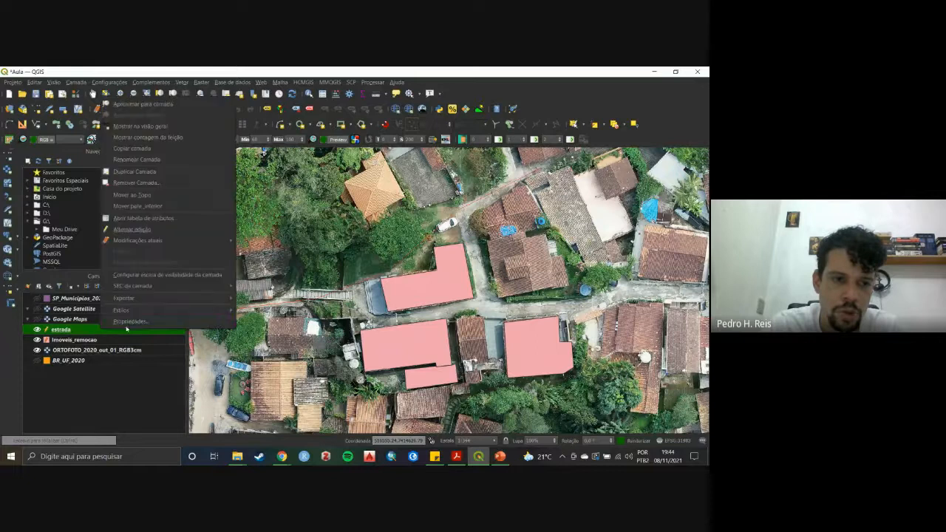
left_click(136, 326)
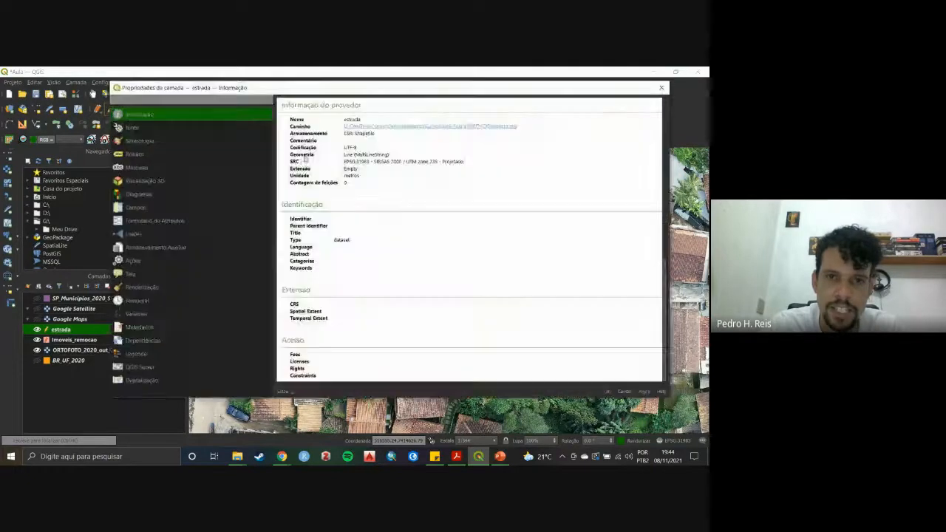
left_click(662, 87)
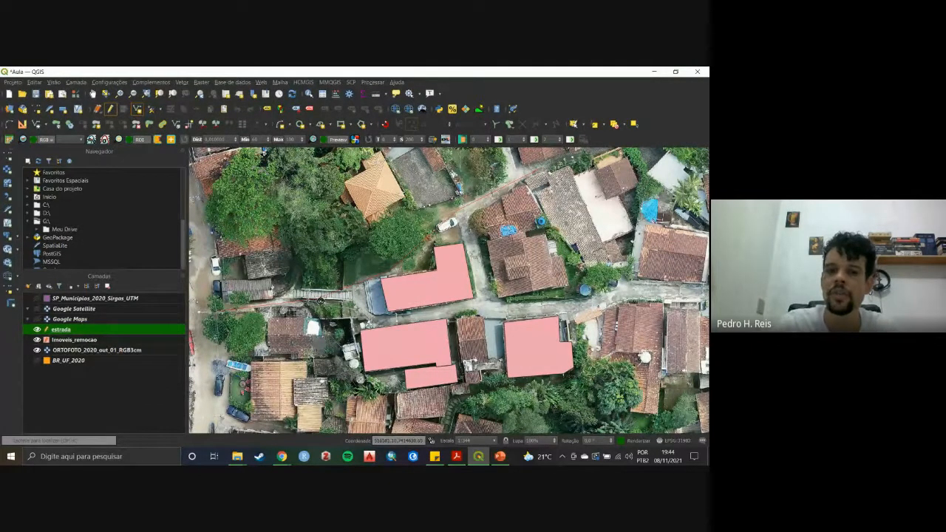
Close the file explorer window and remove the estrada layer from the project.
scroll(399, 282, "up", 1)
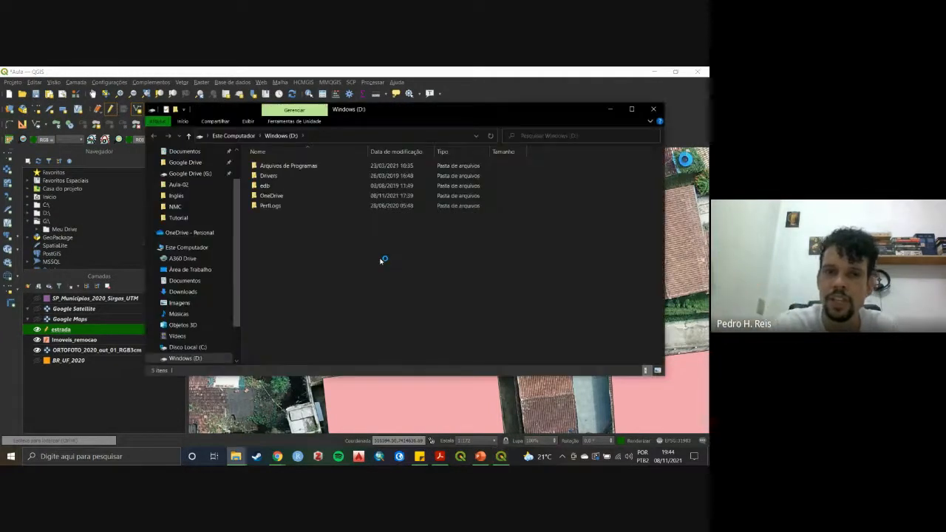
left_click(654, 109)
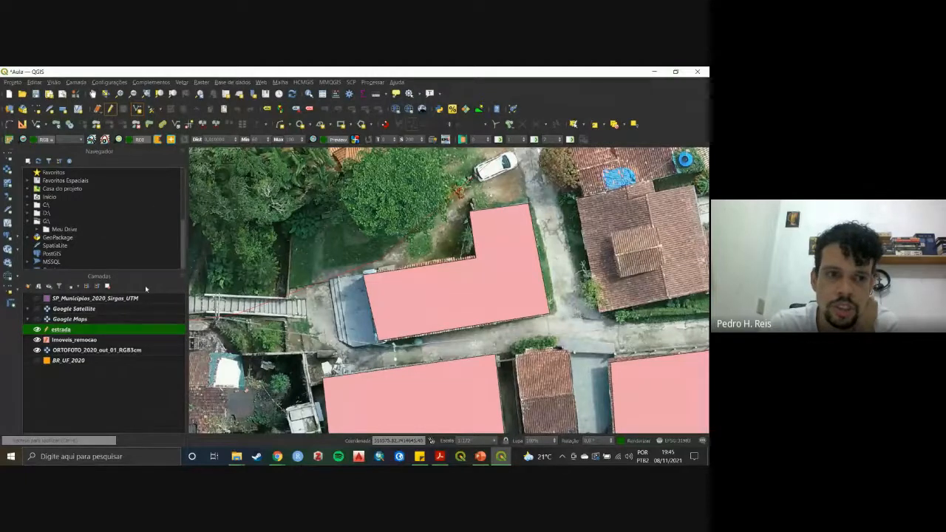
right_click(95, 331)
left_click(96, 332)
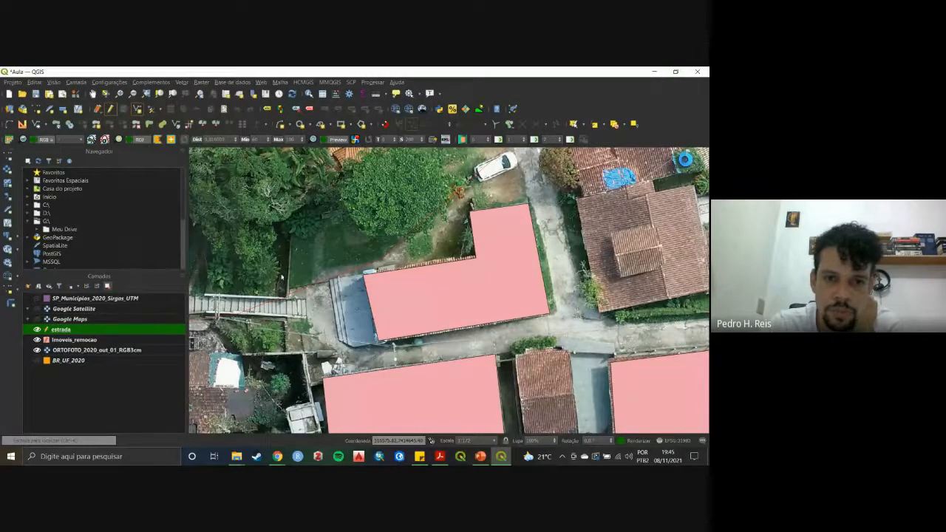
left_click(107, 286)
left_click(371, 272)
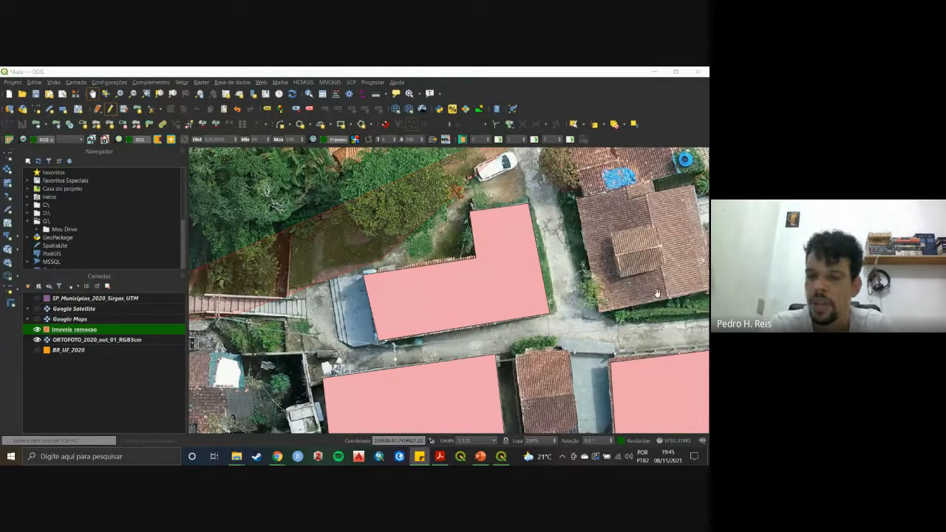
Try to end the Imoveis_remocao editing session while saving its edits, and dismiss the messages.
scroll(430, 272, "down", 4)
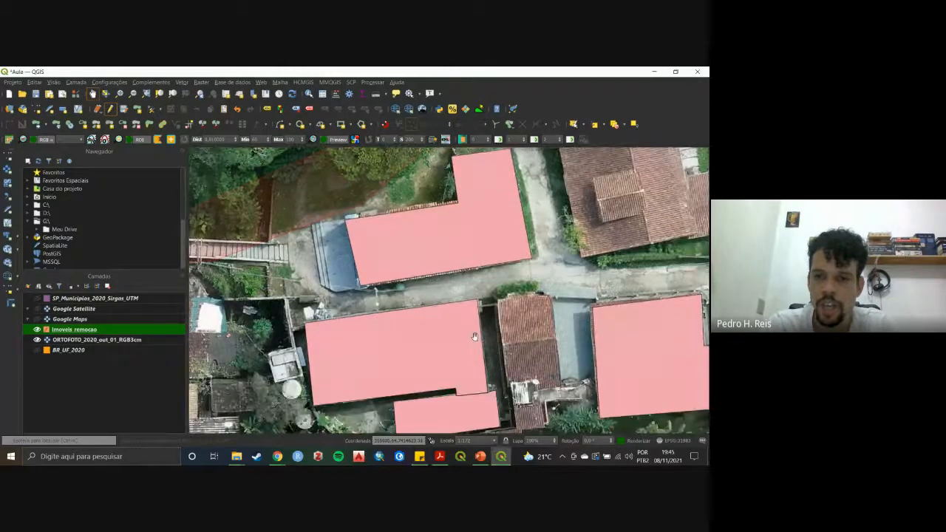
mouse_move(481, 342)
left_mouse_down()
mouse_move(416, 296)
mouse_move(472, 354)
left_mouse_up()
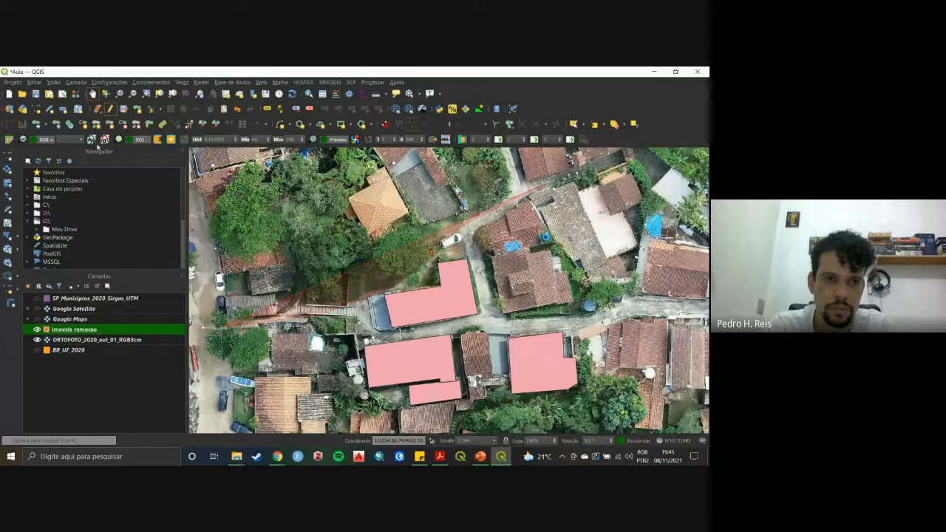
left_click(110, 108)
left_click(391, 267)
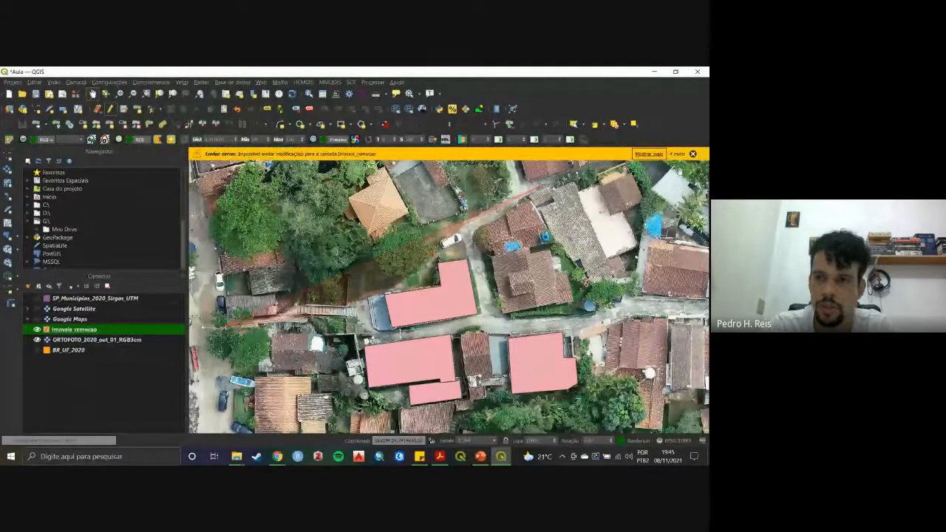
left_click(692, 154)
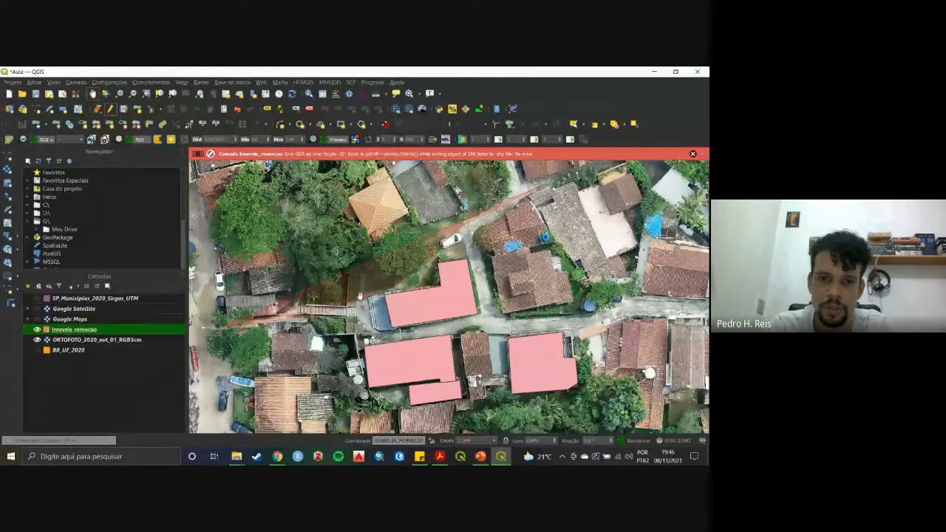
left_click(693, 154)
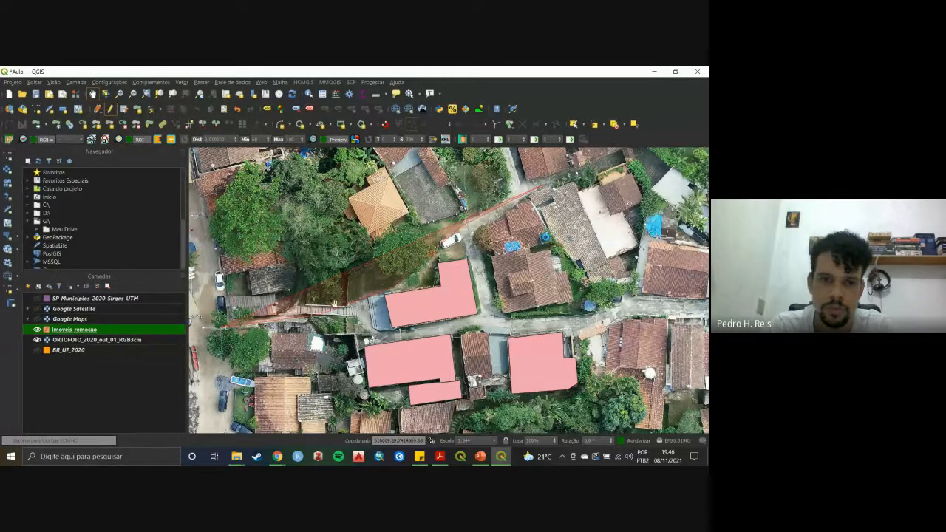
Save the pending Imoveis_remocao edits and switch off editing for the layer.
left_click_drag(334, 304, 374, 285)
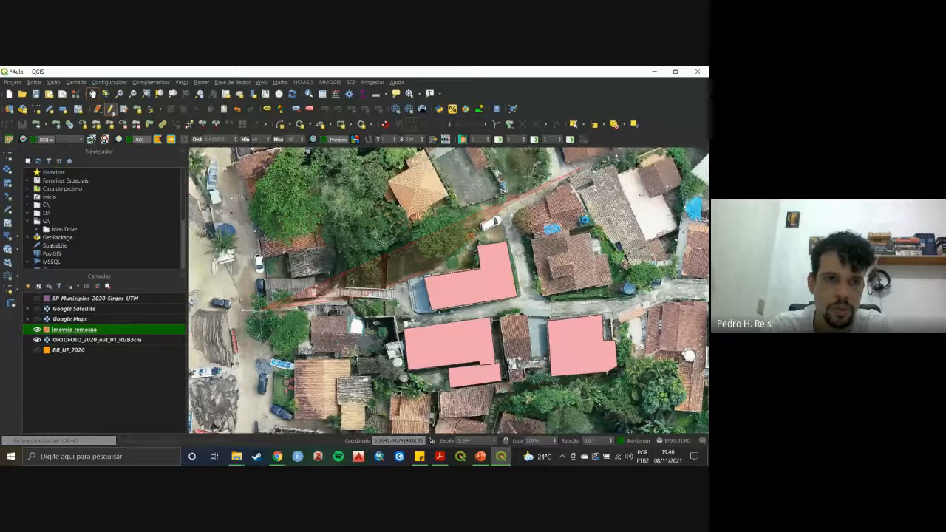
left_click(111, 110)
left_click(391, 269)
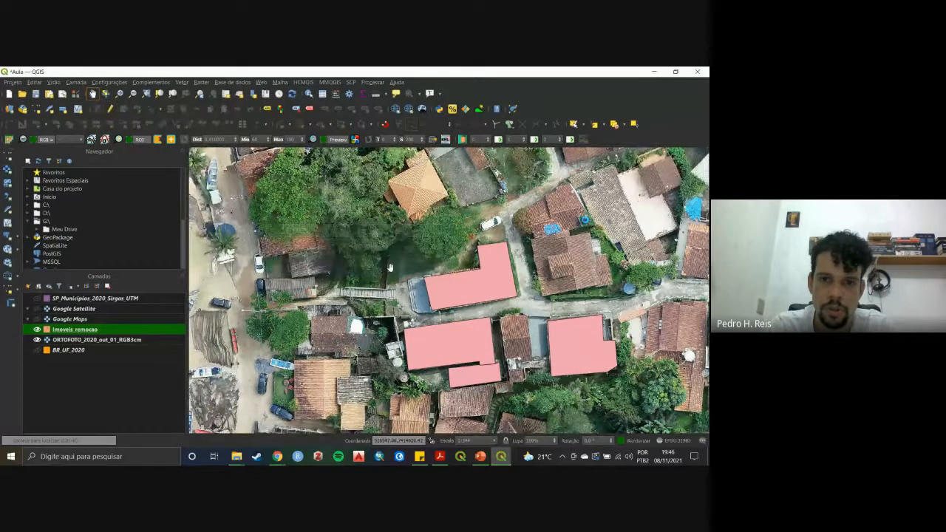
left_click_drag(394, 322, 286, 297)
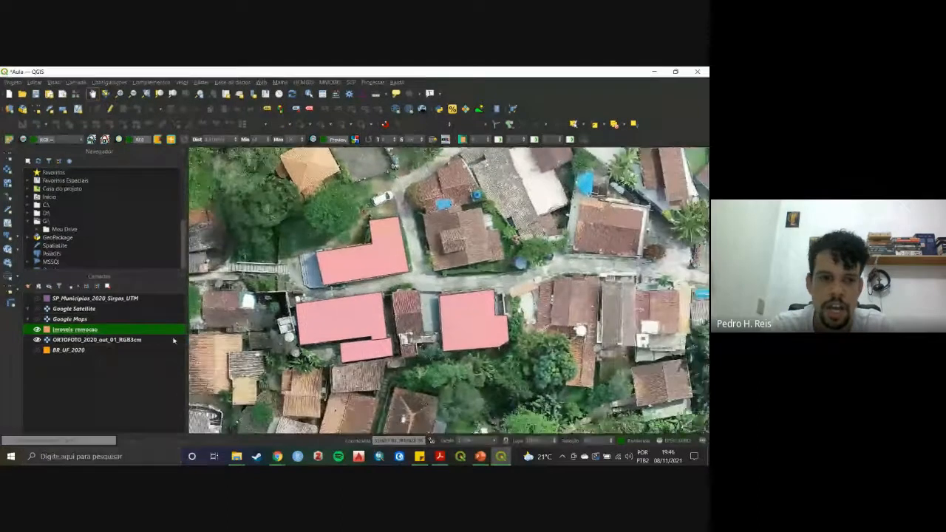
Open the Imoveis_remocao attribute table, sort its records by ascending id and enable editing.
right_click(117, 331)
left_click(325, 97)
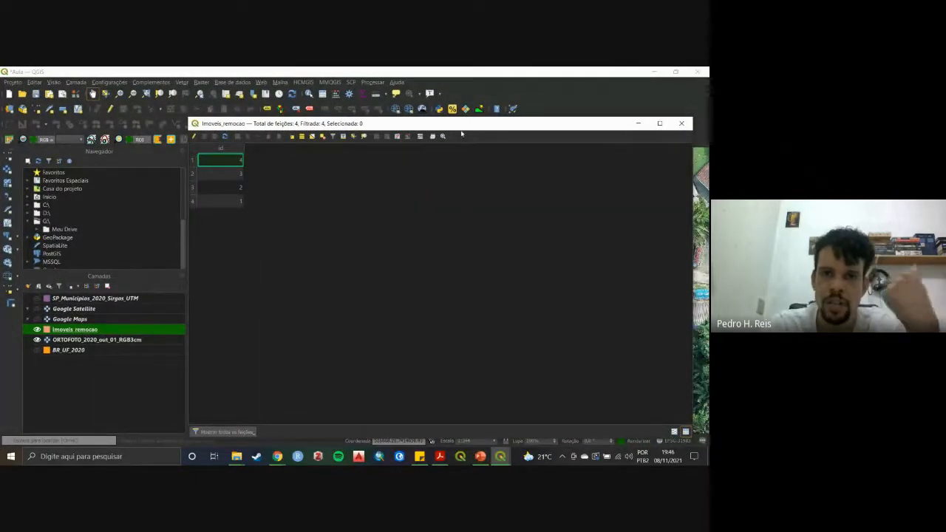
left_click(226, 150)
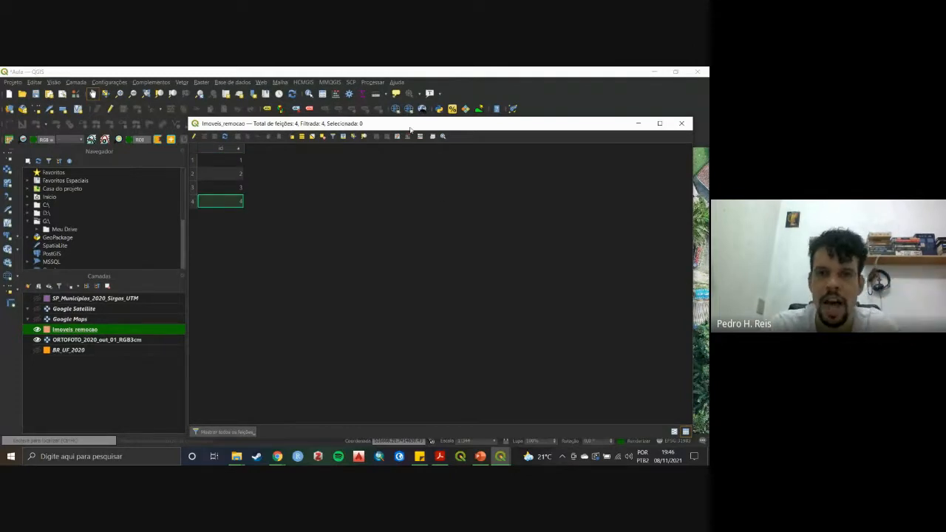
left_click_drag(410, 129, 381, 132)
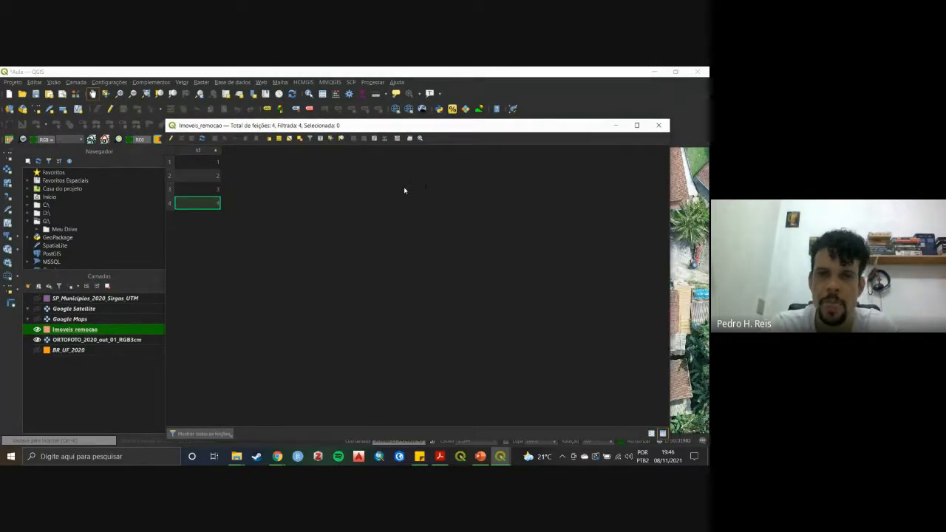
left_click(172, 139)
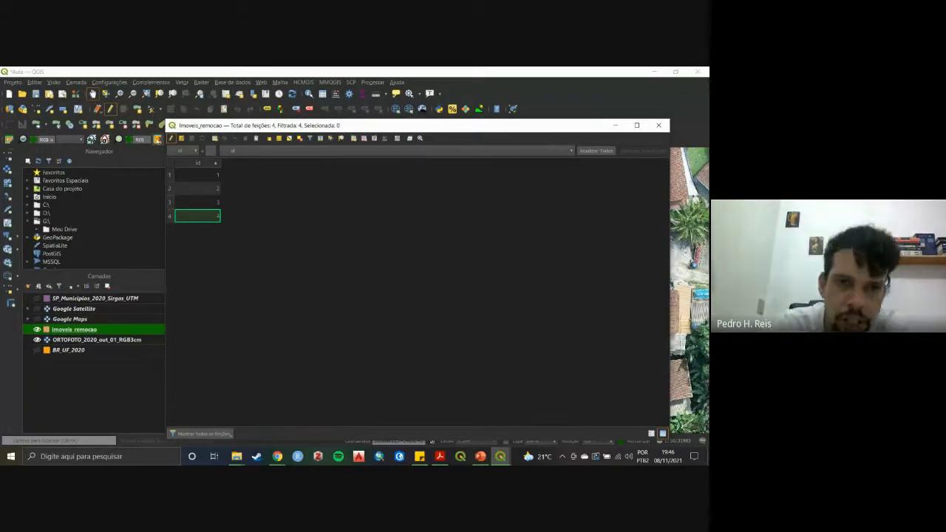
Add a Texto (string) field named Tipo to the Imoveis_remocao attribute table.
left_click(355, 140)
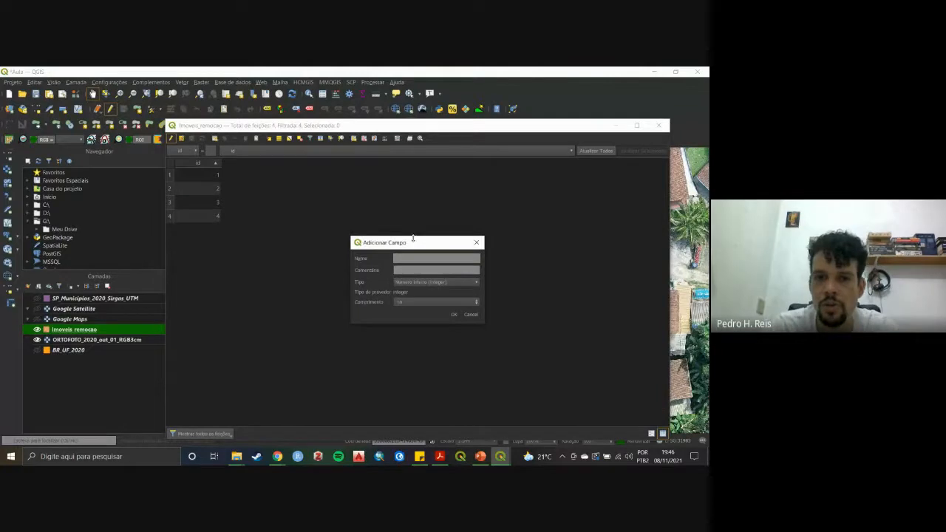
left_click_drag(414, 241, 399, 183)
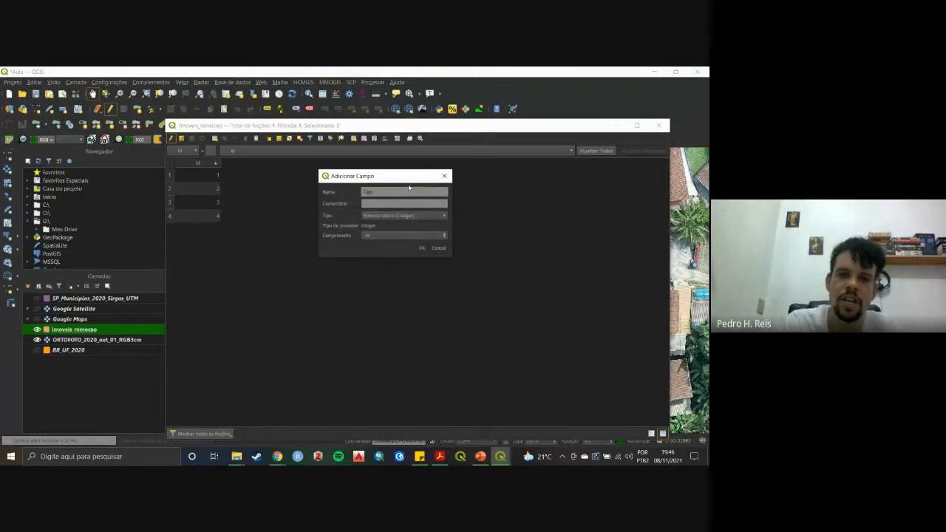
left_click(424, 215)
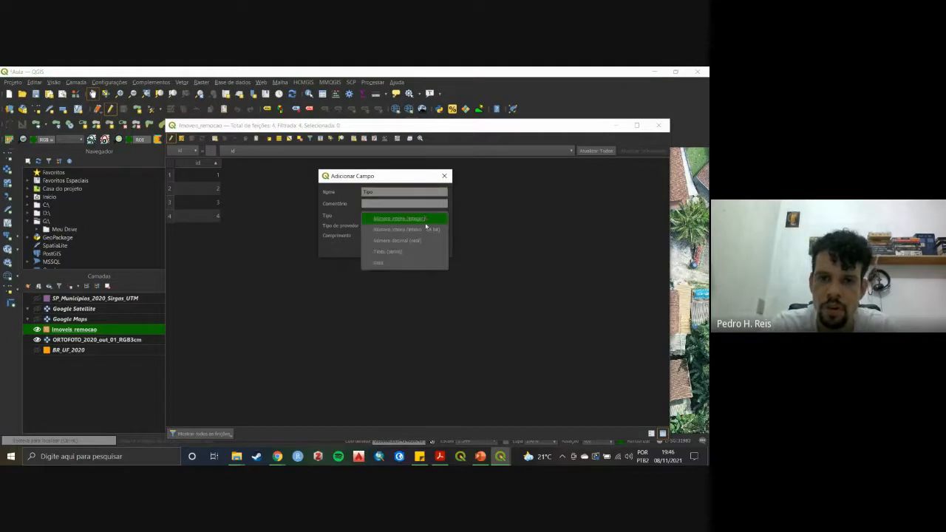
left_click(428, 251)
left_click(374, 235)
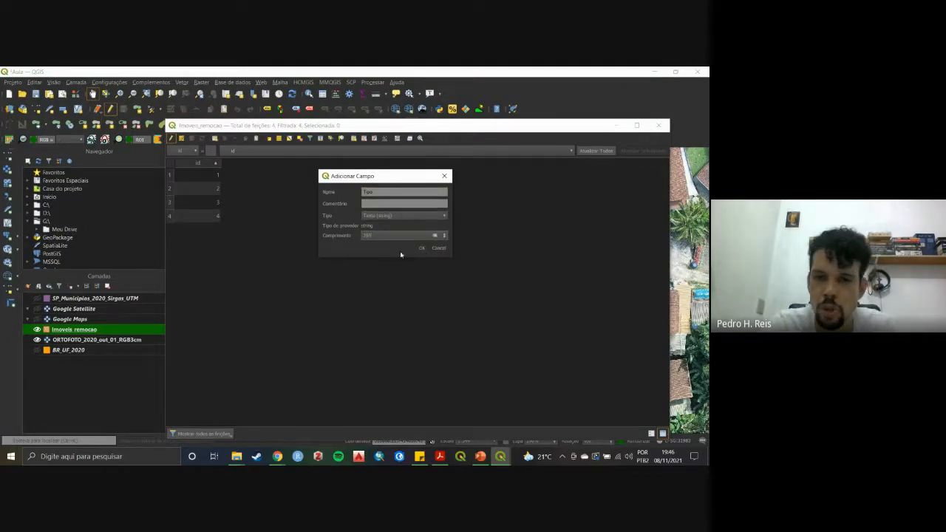
left_click_drag(451, 256, 542, 305)
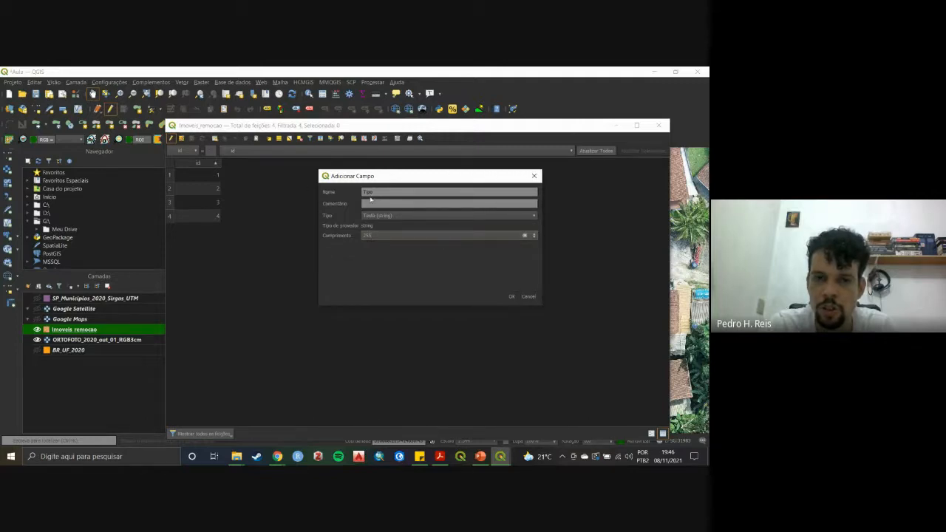
left_click(378, 218)
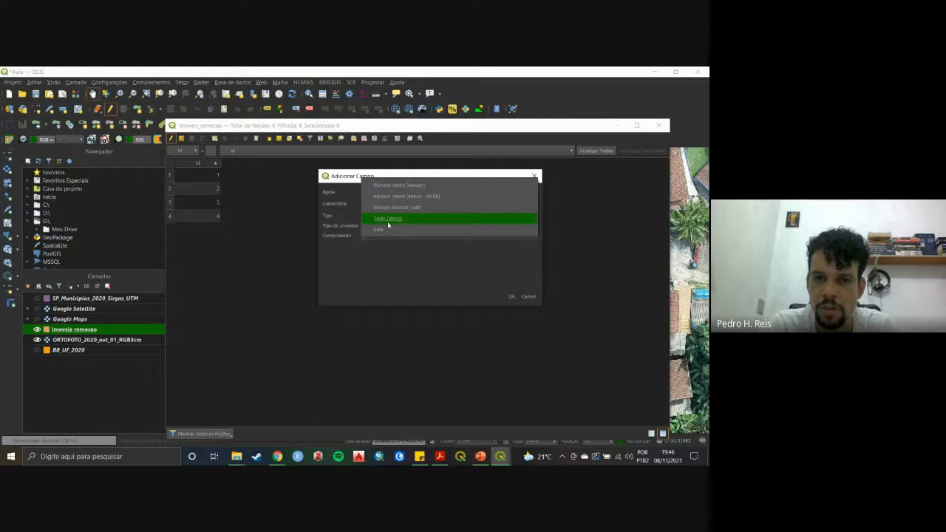
left_click(396, 219)
left_click(383, 235)
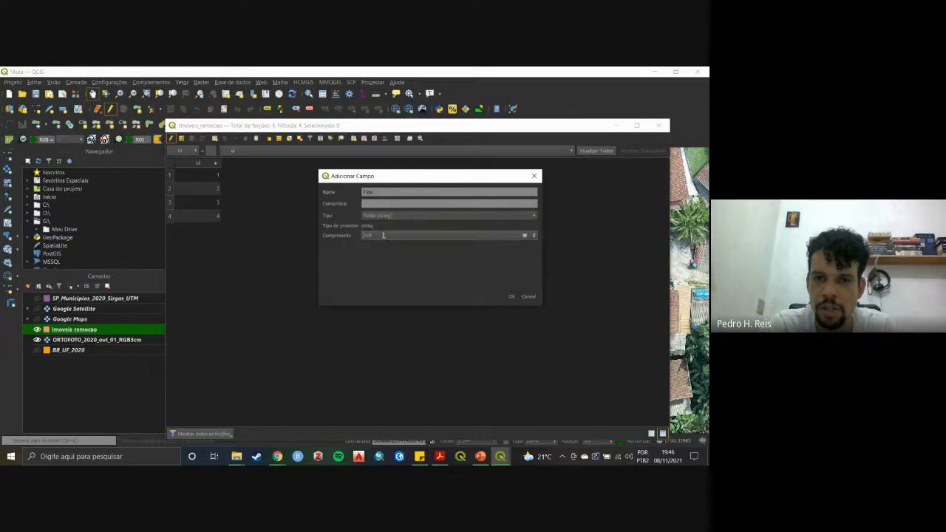
left_click(512, 297)
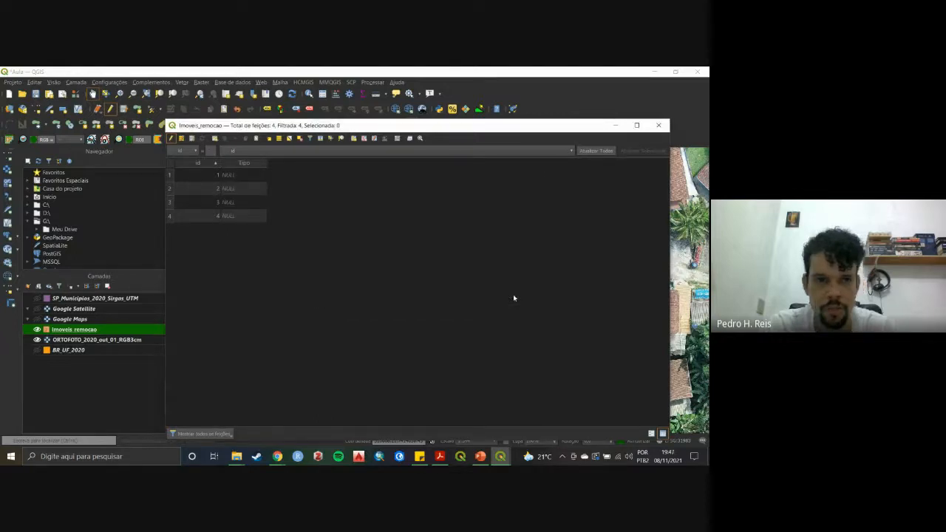
Enter Remoção Temporária as the Tipo of the record with id 1 and widen the Tipo column.
left_click_drag(412, 131, 427, 92)
double_click(256, 138)
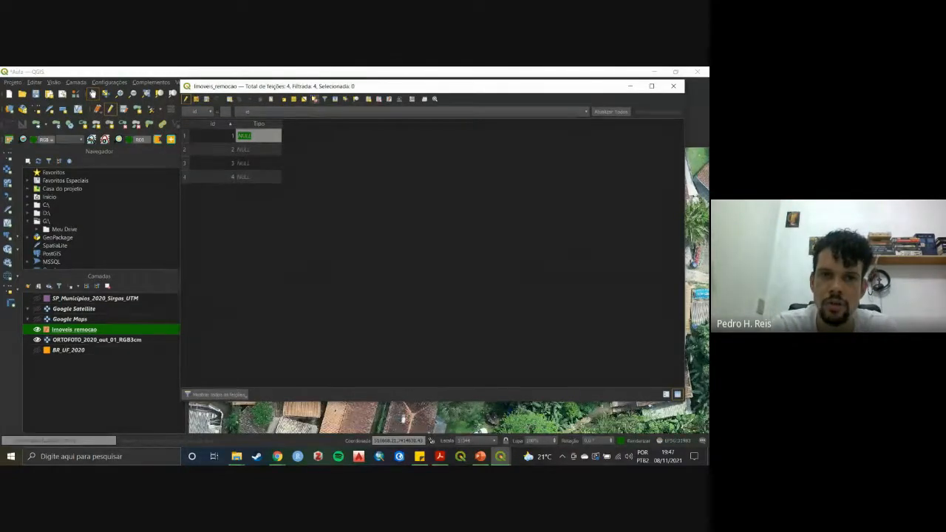
left_click_drag(322, 87, 319, 138)
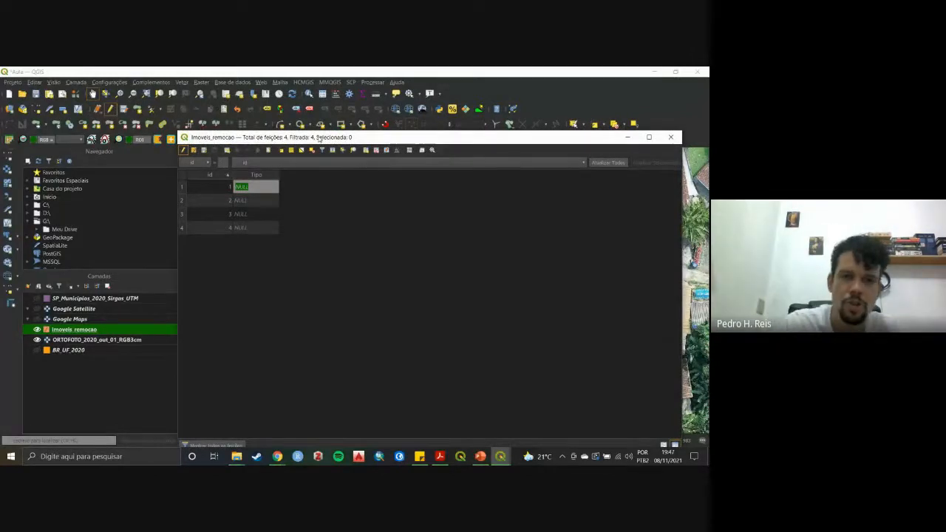
type("remocão Tem")
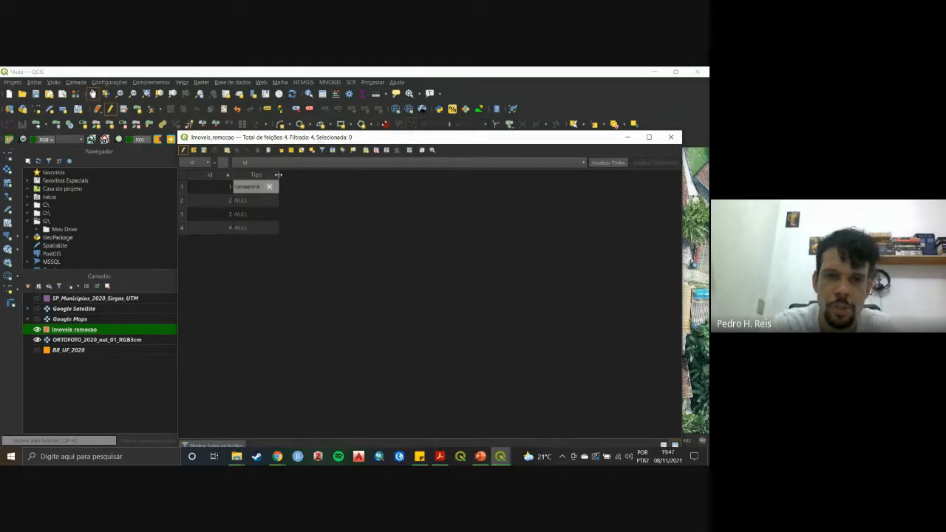
left_click_drag(279, 175, 383, 176)
Enter Remoção Definitiva as the Tipo of the record with id 2.
left_click(283, 201)
type("Re")
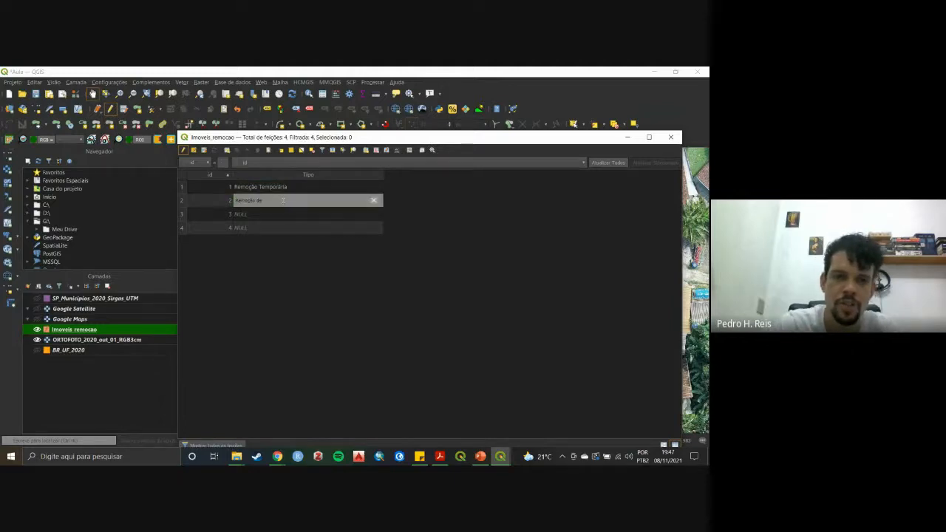
type("moção de")
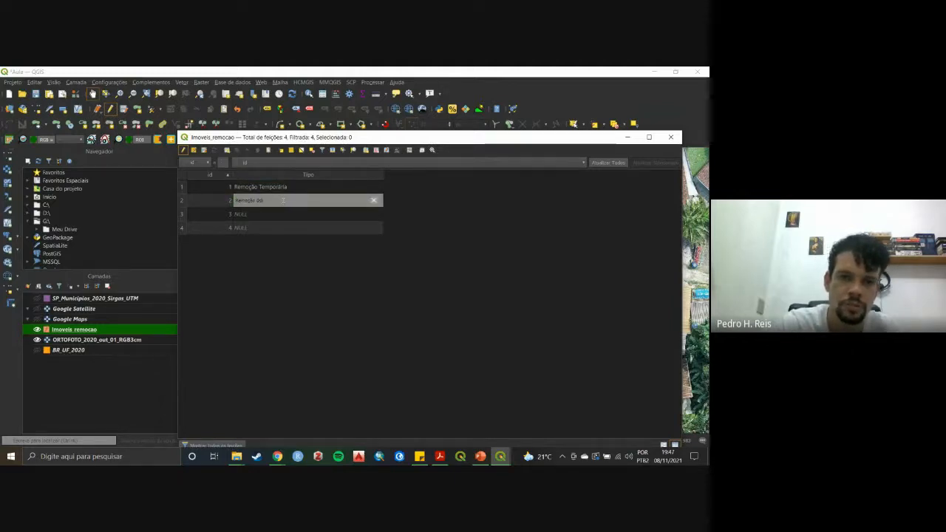
type("finitiva")
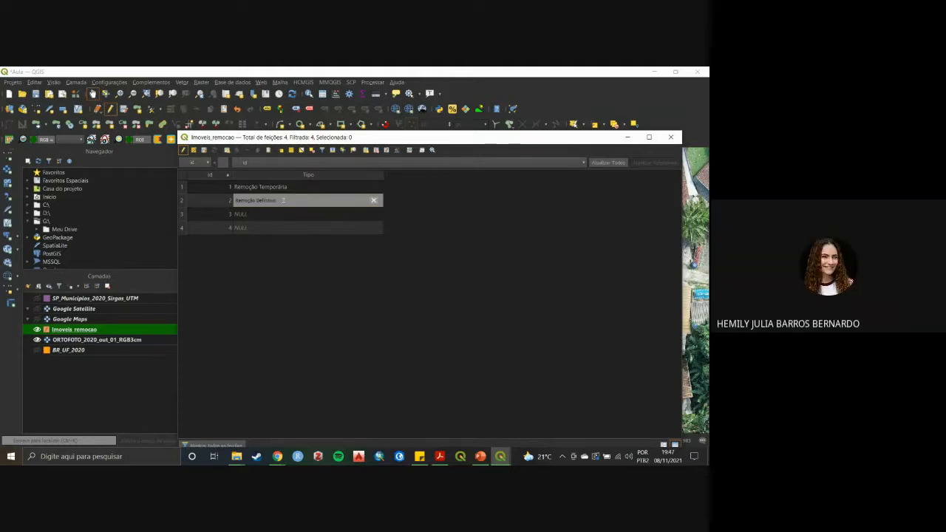
Enter Remoção Temporária as the Tipo of the record with id 3.
left_click(271, 214)
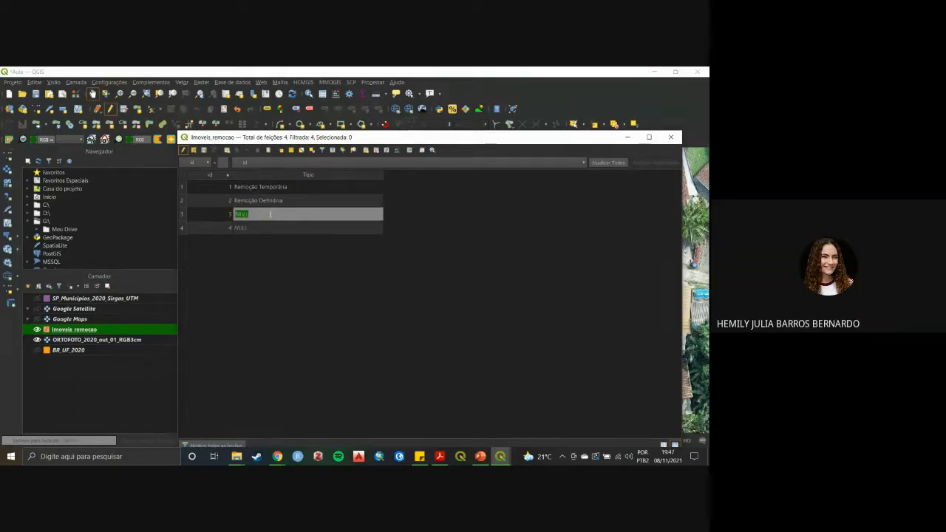
type("Remo")
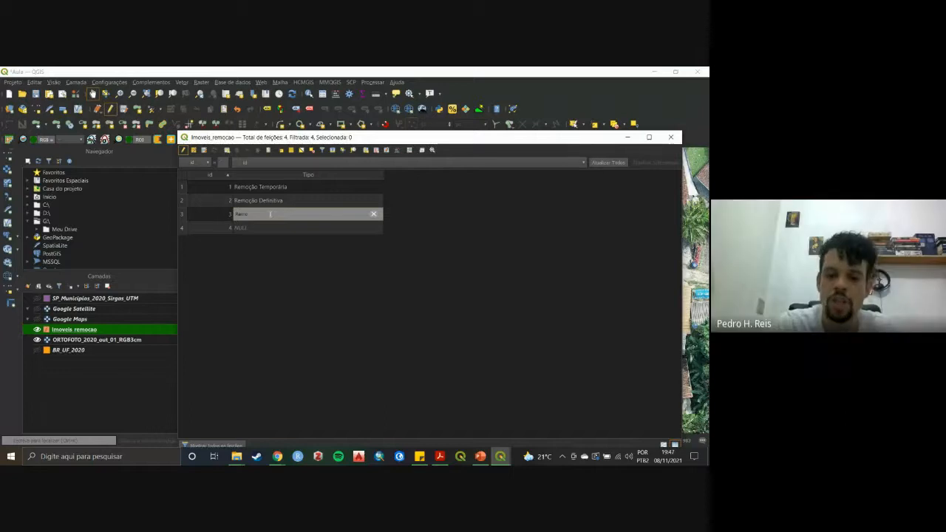
type("ção")
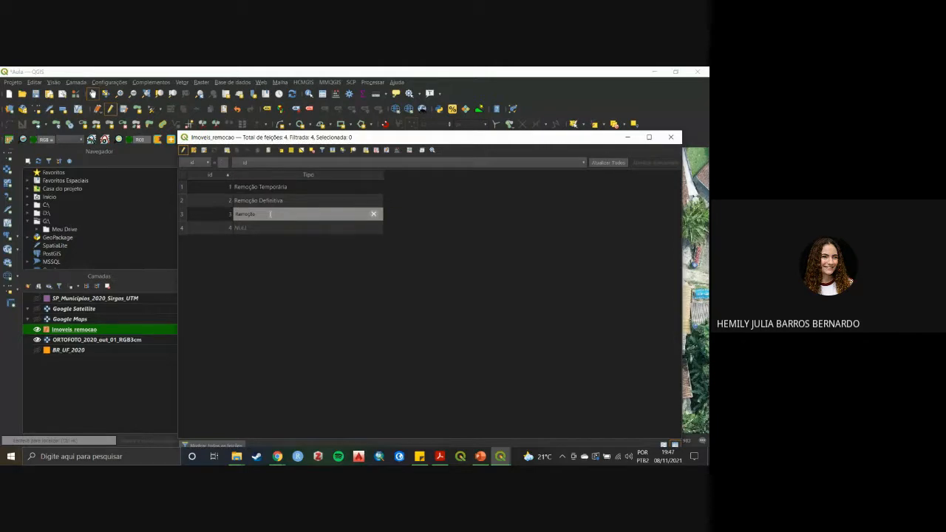
type("Temporária")
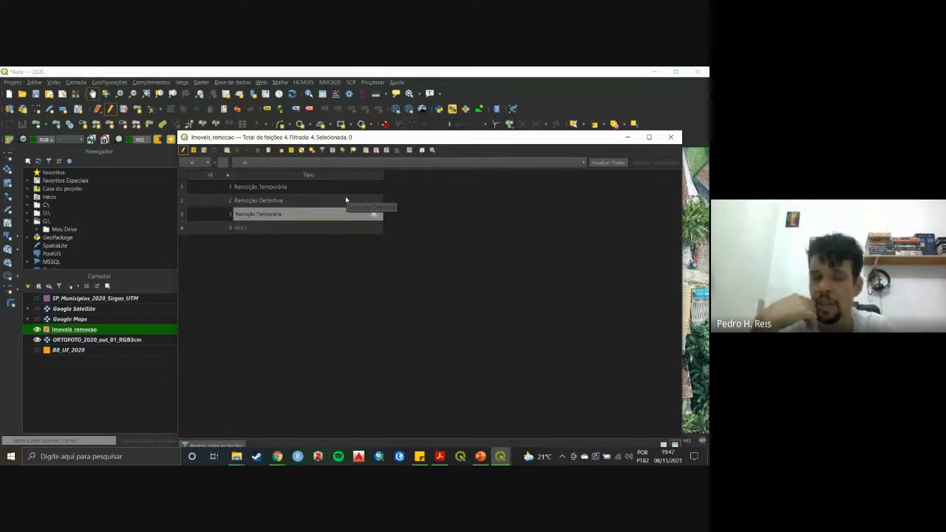
left_click(384, 176)
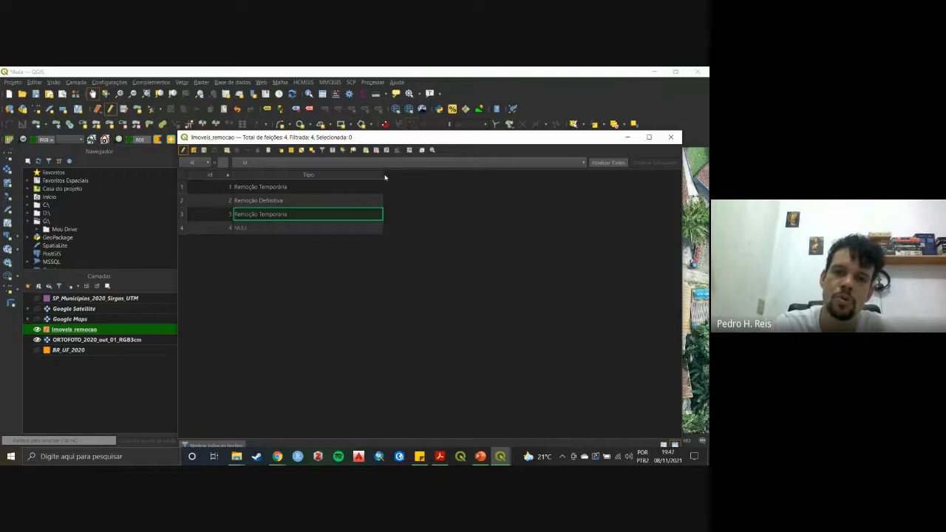
Fill the Tipo cell of record id 4 with a long random string in a widened column, and clear it.
left_click_drag(384, 176, 678, 177)
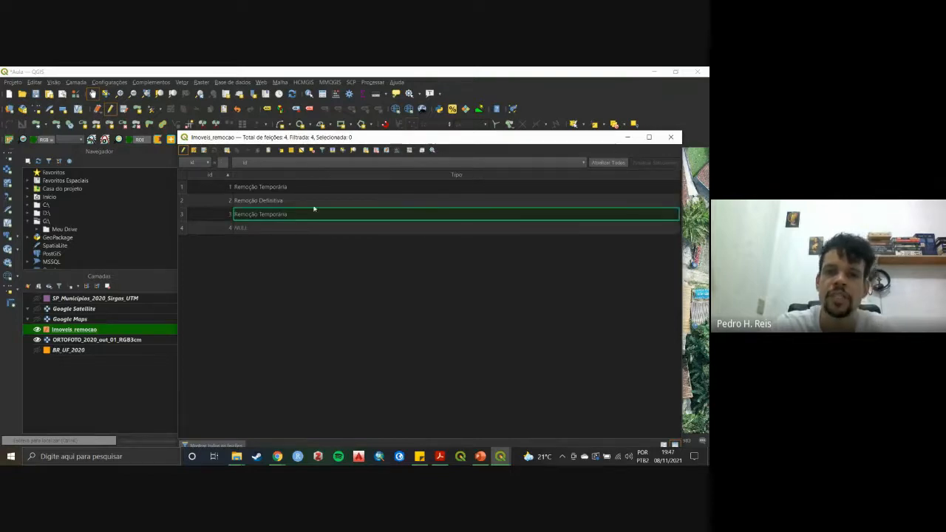
double_click(283, 229)
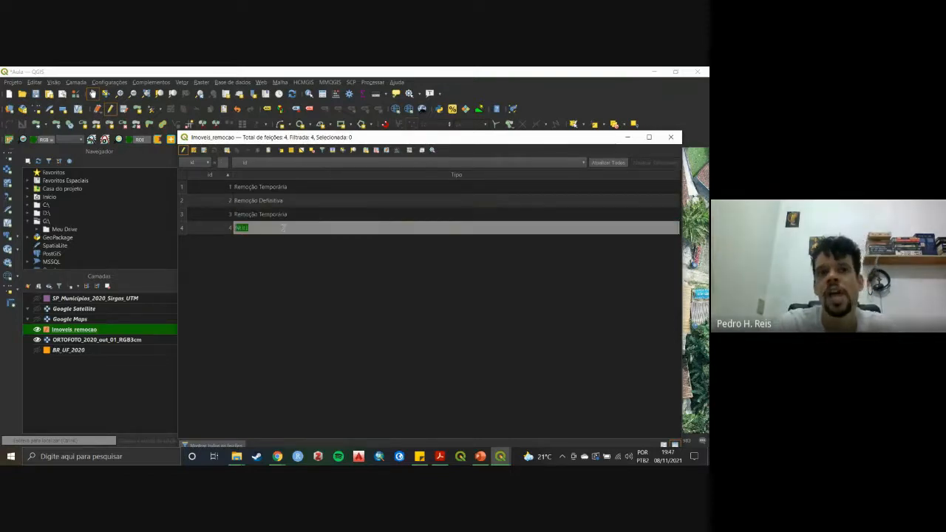
type("euisughduieituidiesudhfvuaeudoifiueutfusaoidfiuiu")
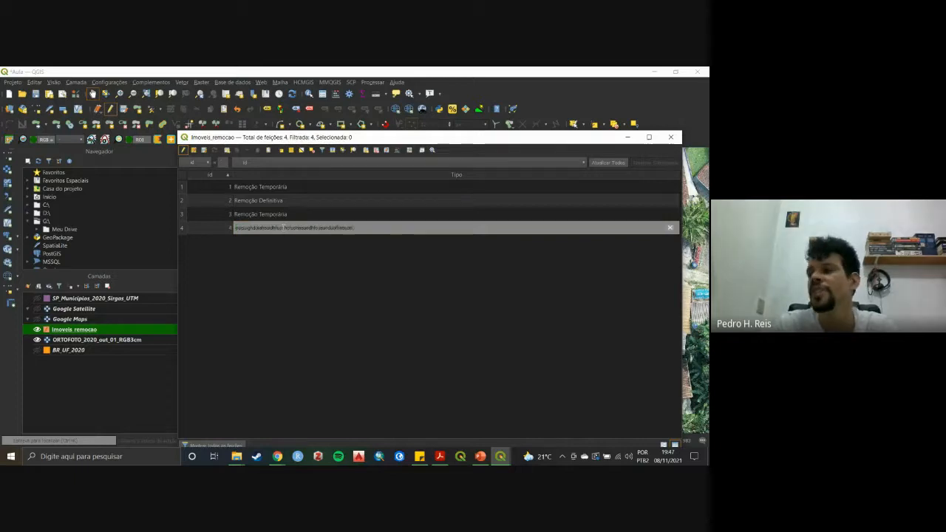
type("fvadthfied")
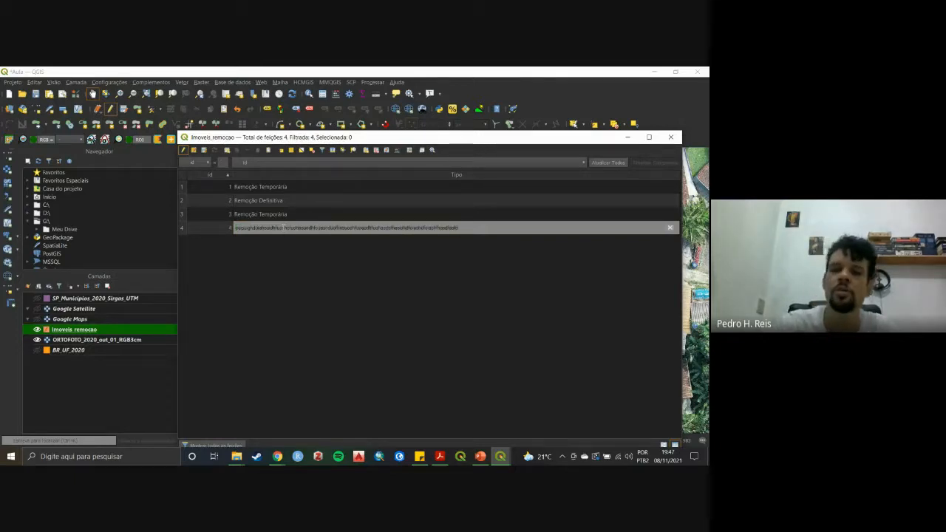
left_click_drag(679, 176, 406, 176)
double_click(334, 230)
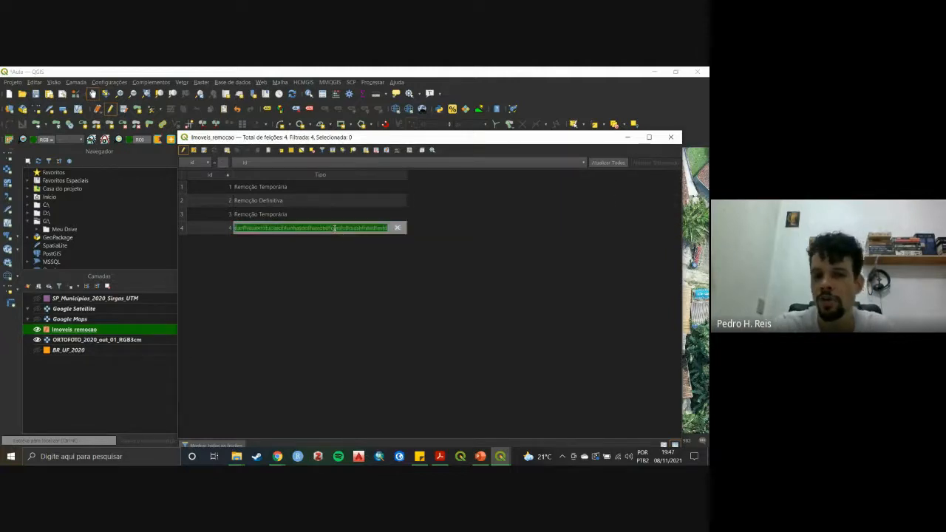
key("BackSpace")
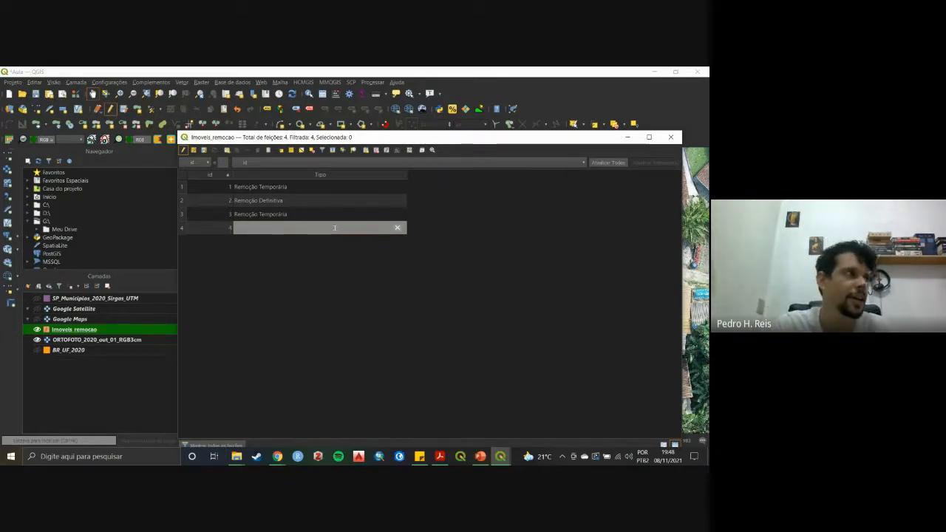
Enter Remoção as the Tipo of the record with id 4.
type("REMOT")
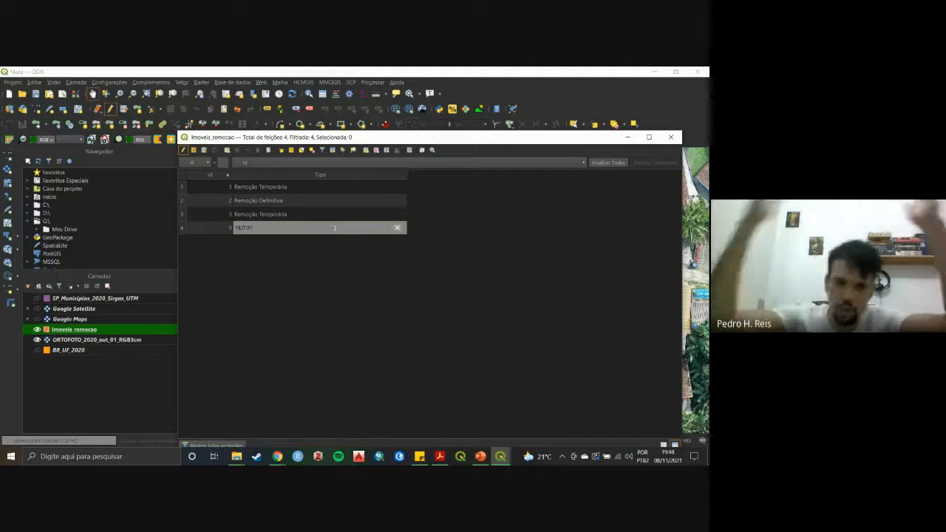
key("BackSpace")
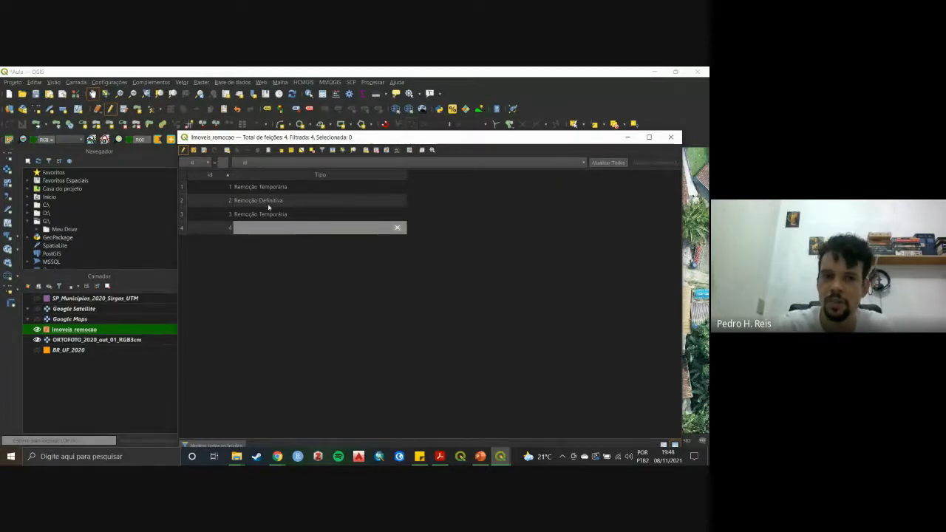
type("Remoção")
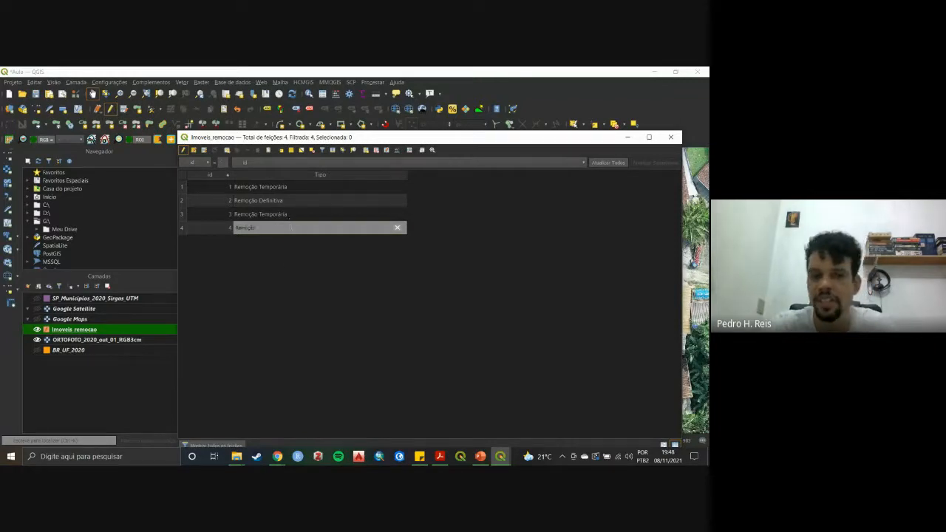
key("Return")
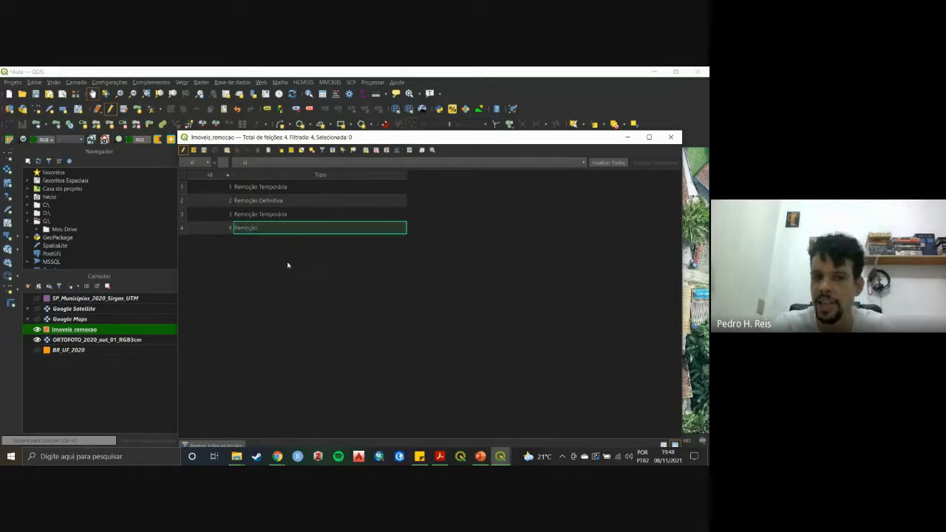
Sort the records by Tipo in descending order and narrow the Tipo column to its contents.
double_click(236, 187)
double_click(238, 186)
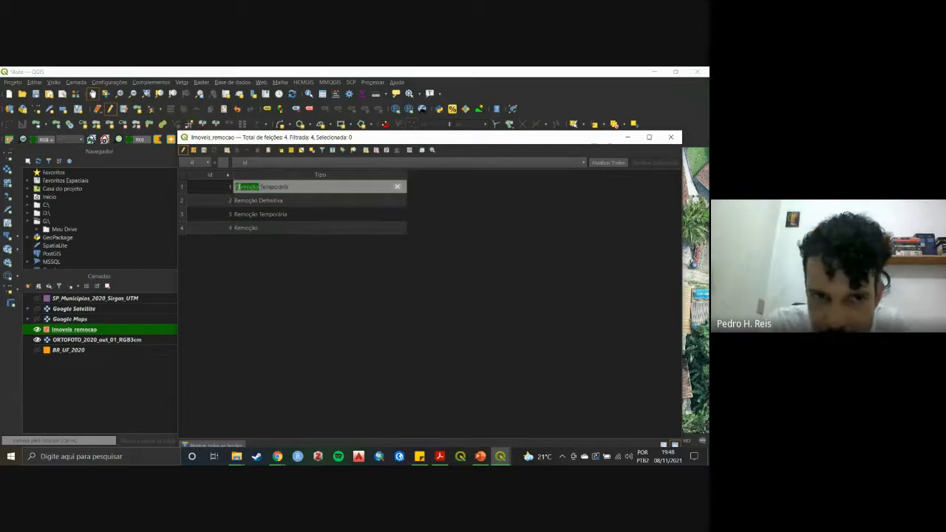
left_click_drag(297, 189, 235, 182)
left_click(285, 176)
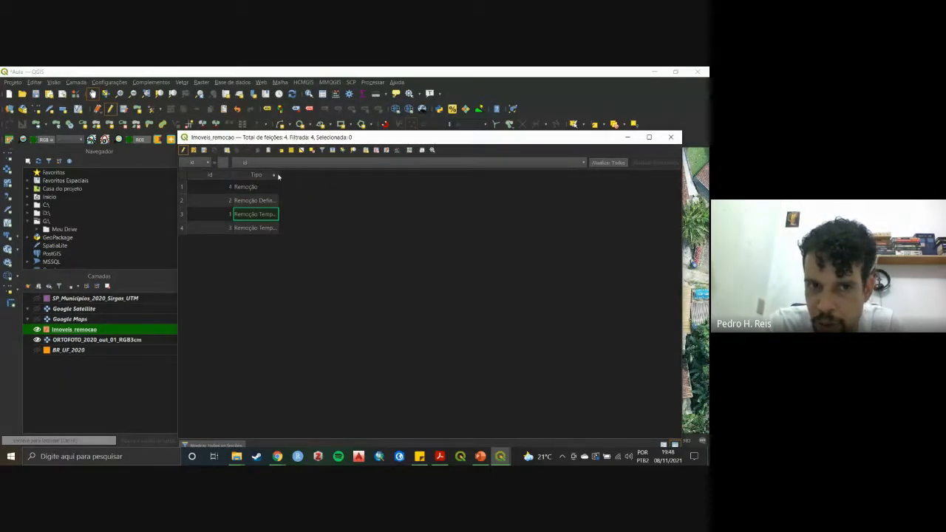
left_click(278, 176)
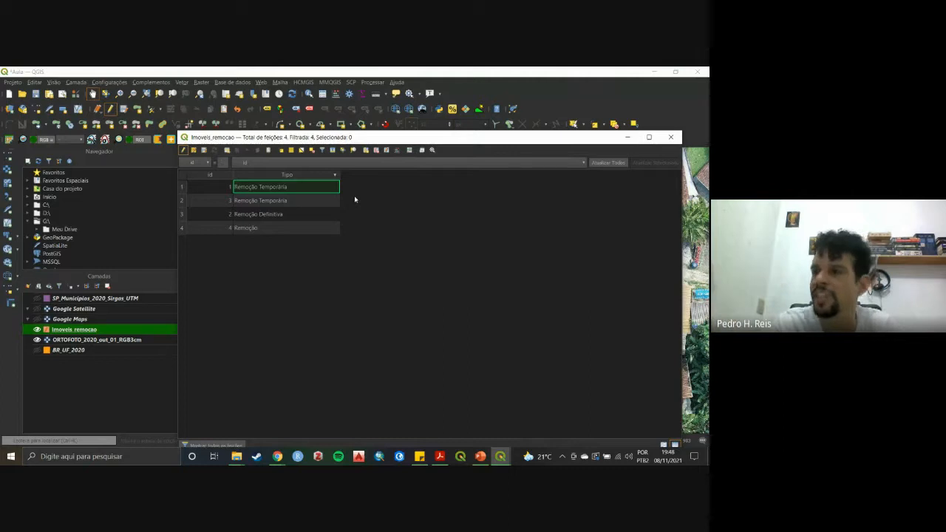
Overwrite the Tipo of the record with id 4 with a SELO number, and enter Remoção in it again.
double_click(290, 229)
type("Sem")
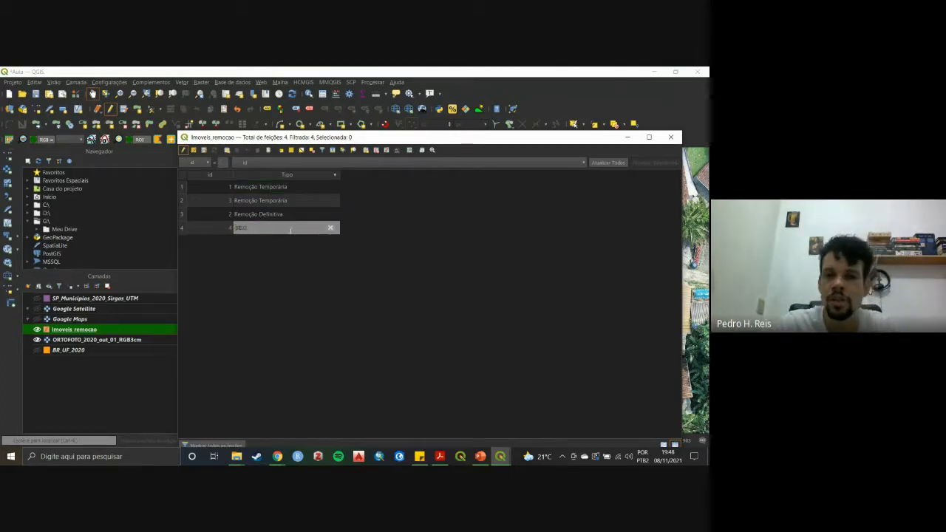
type(" 2")
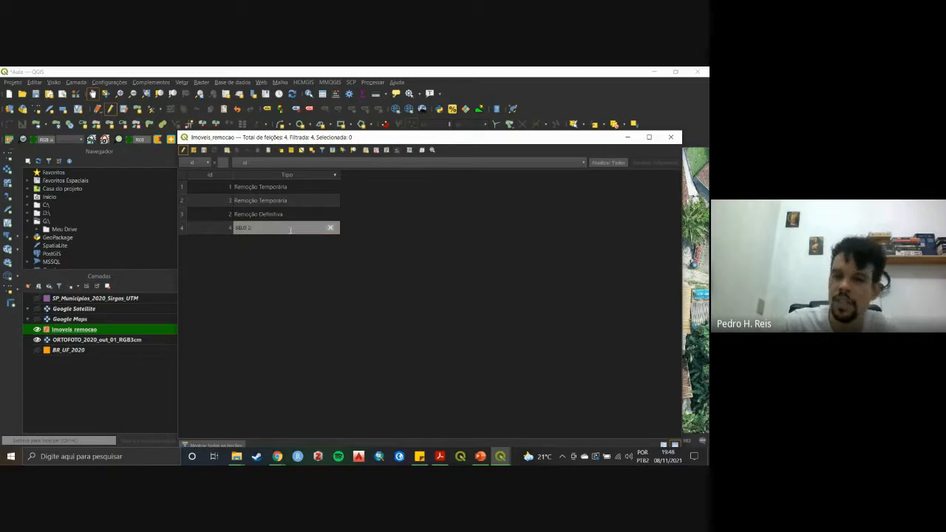
type("5")
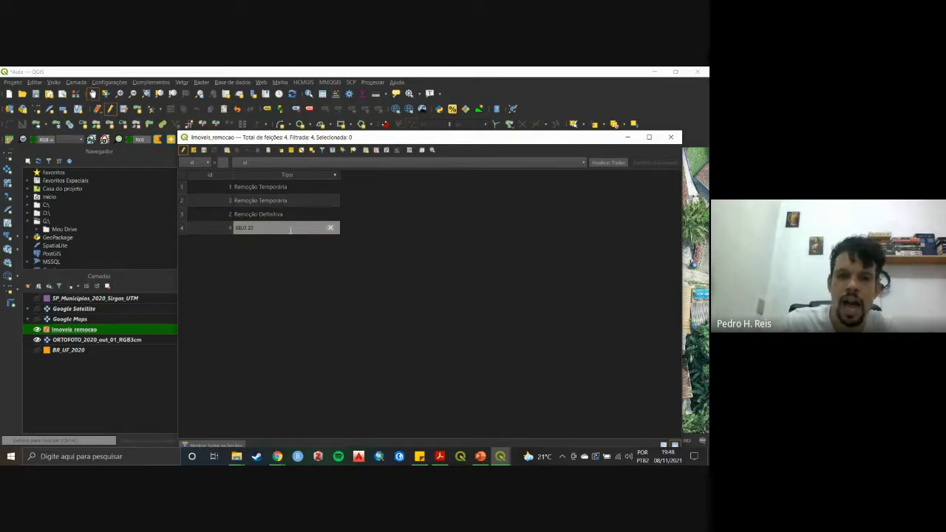
type("7")
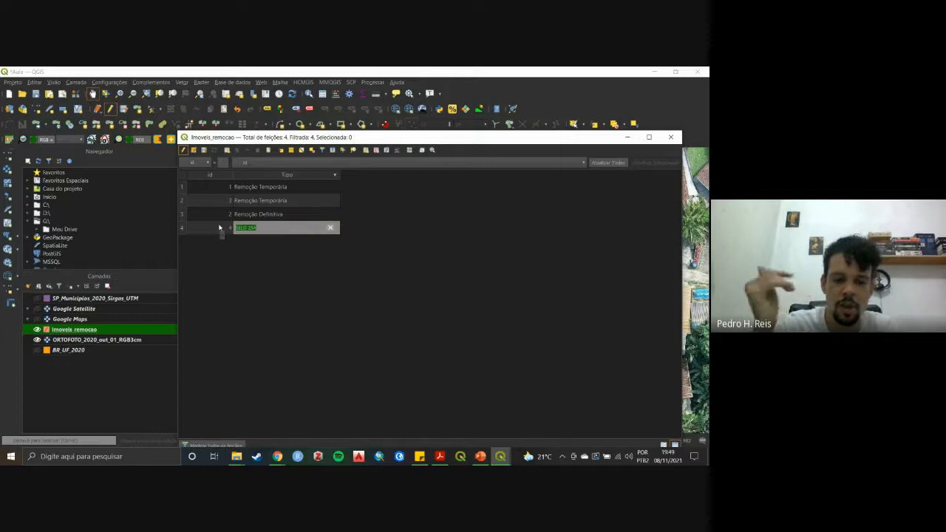
type("Remo")
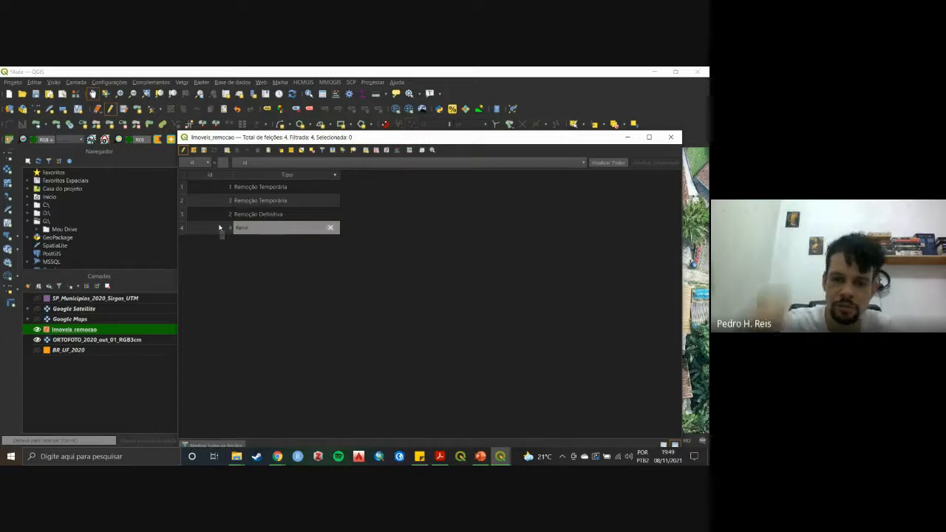
type("ção")
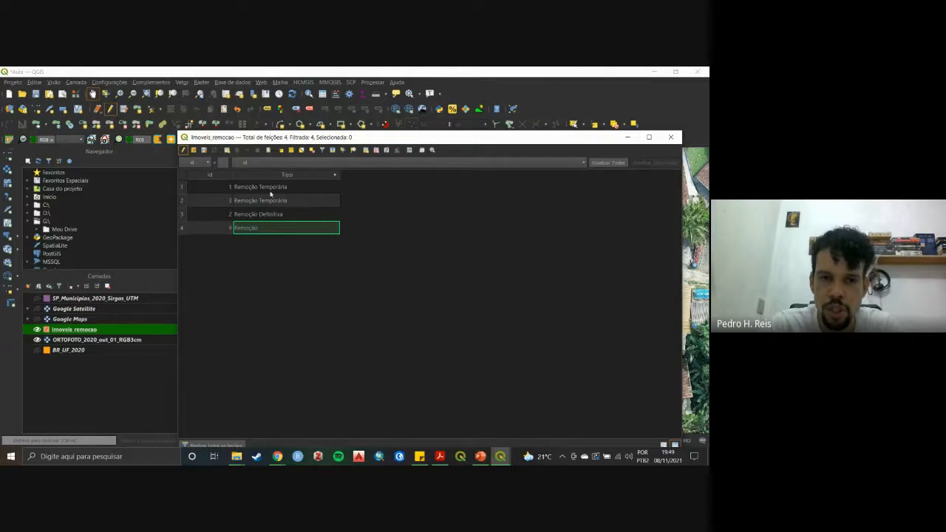
Stop editing the Imoveis_remocao layer, save its edits, and close the attribute table.
left_click_drag(349, 139, 375, 69)
double_click(376, 73)
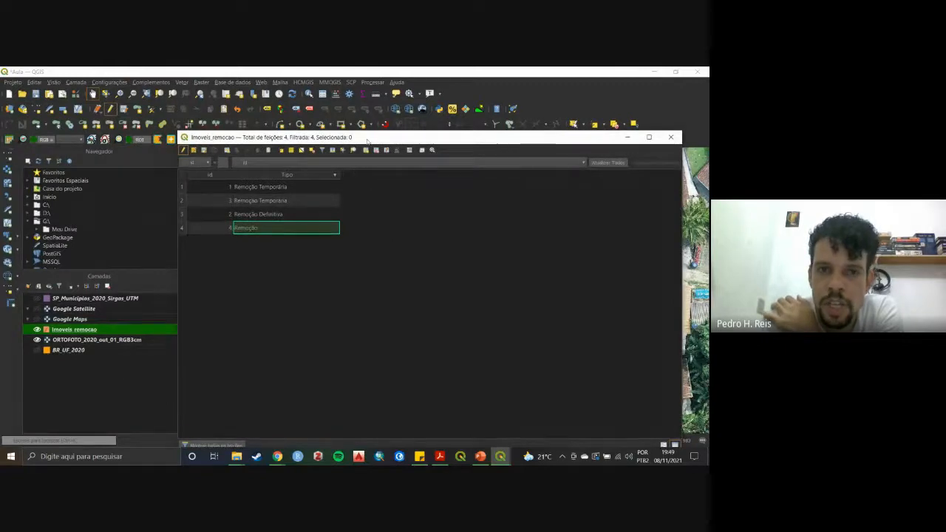
left_click_drag(368, 140, 300, 103)
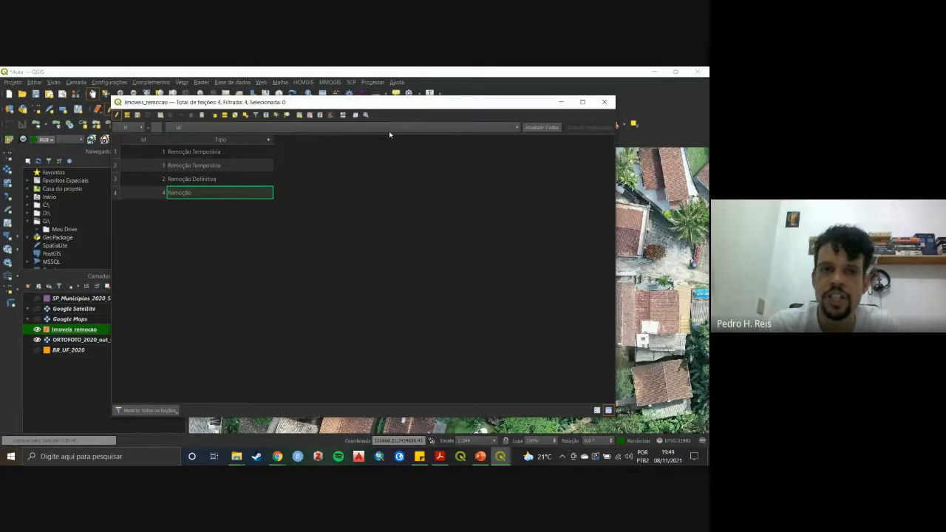
left_click(116, 114)
left_click(392, 271)
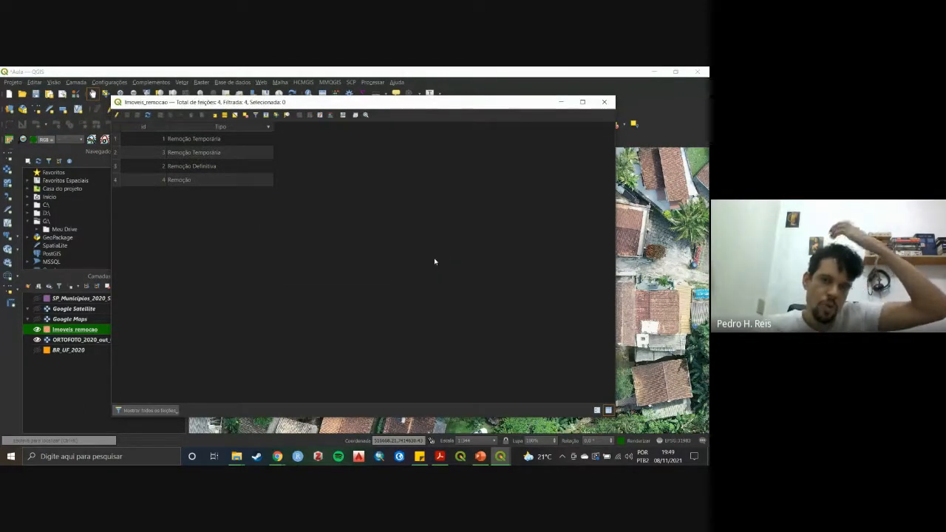
left_click(603, 101)
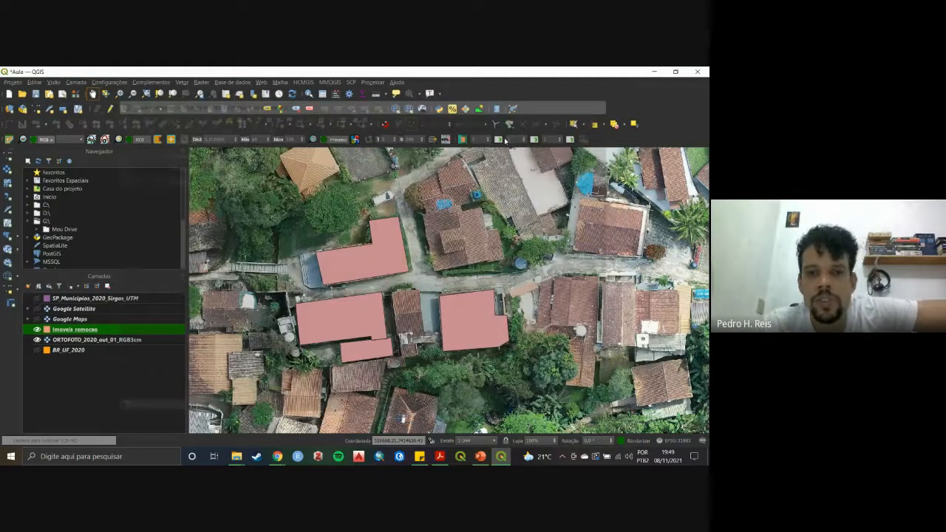
mouse_move(487, 295)
left_mouse_down()
mouse_move(460, 280)
mouse_move(449, 310)
mouse_move(473, 299)
left_mouse_up()
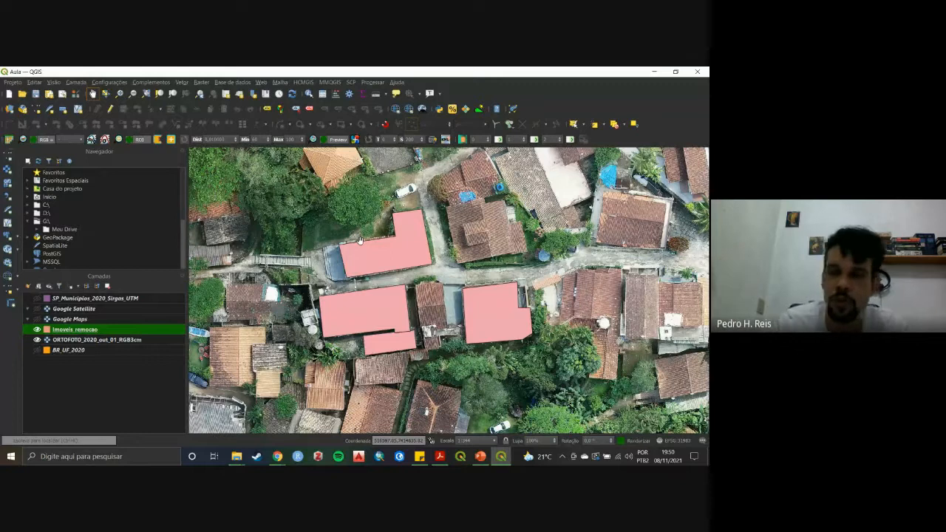
Reopen the Imoveis_remocao attribute table in editing mode and open its field calculator.
left_click(330, 97)
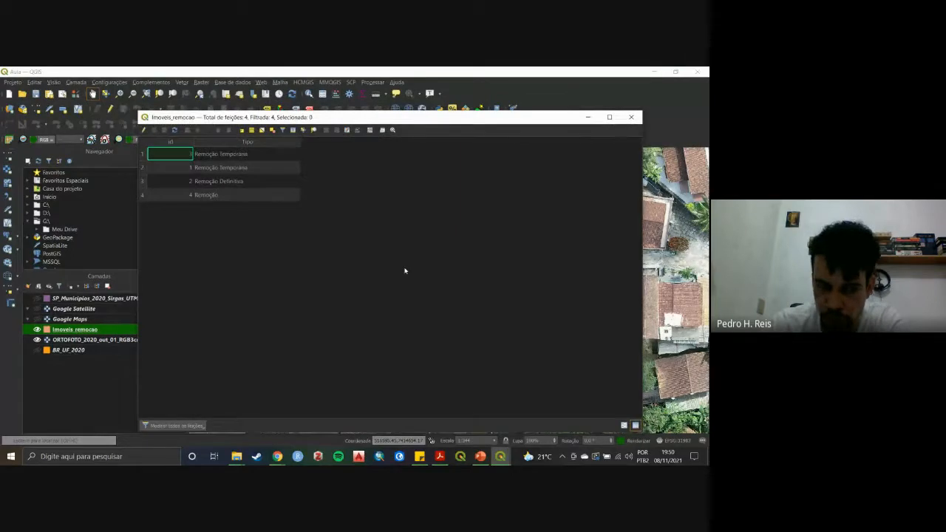
left_click(144, 130)
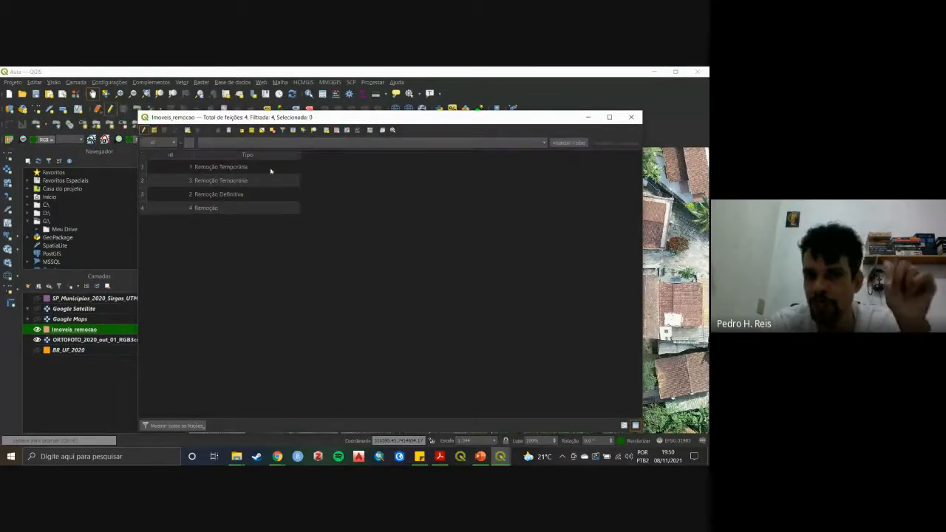
left_click(358, 130)
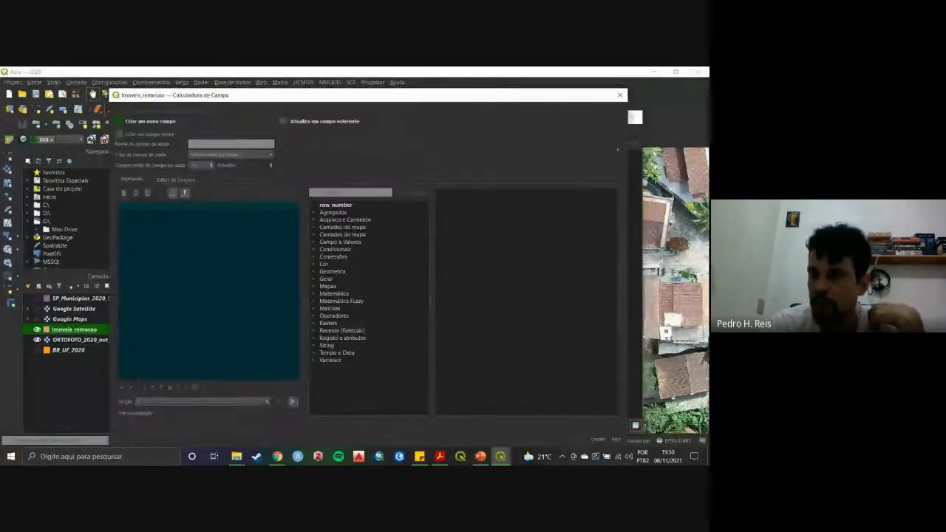
key("alt+Tab")
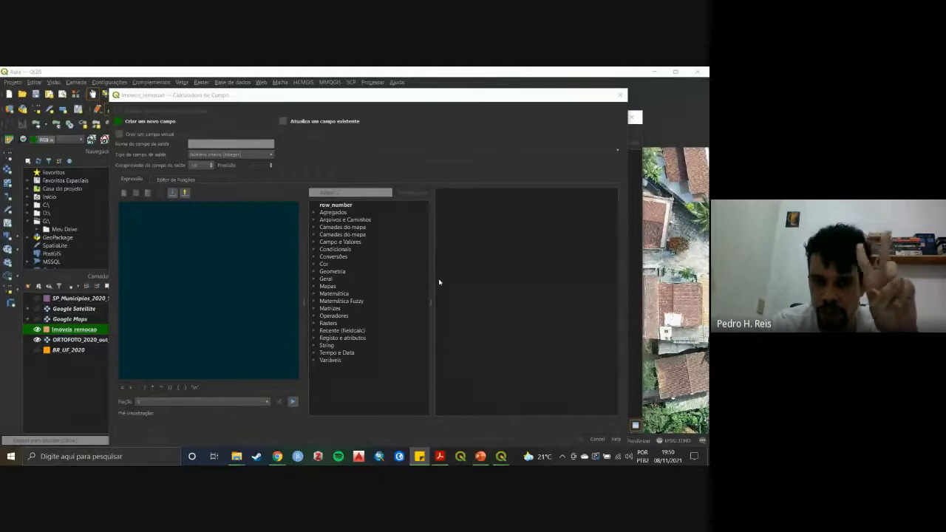
Build the field calculator expression from the $area geometry function alone.
double_click(326, 278)
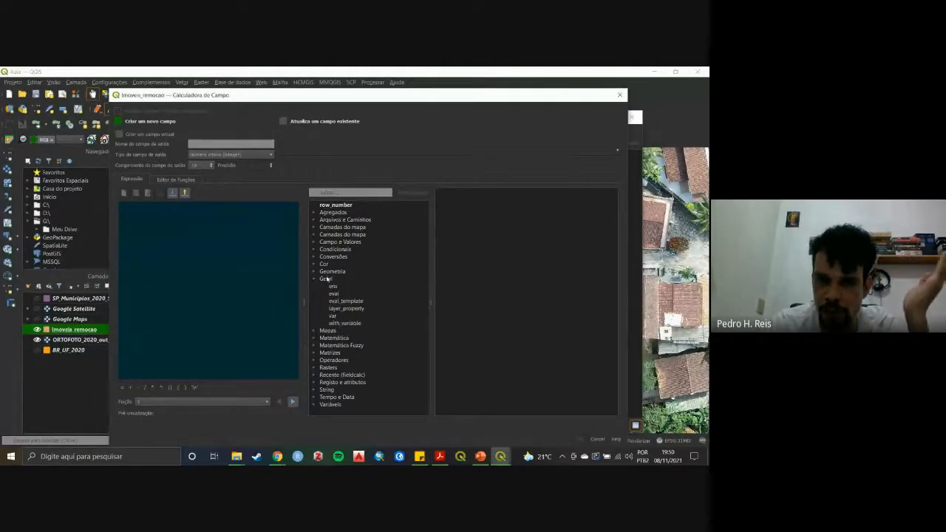
left_click(314, 278)
left_click(314, 271)
double_click(336, 286)
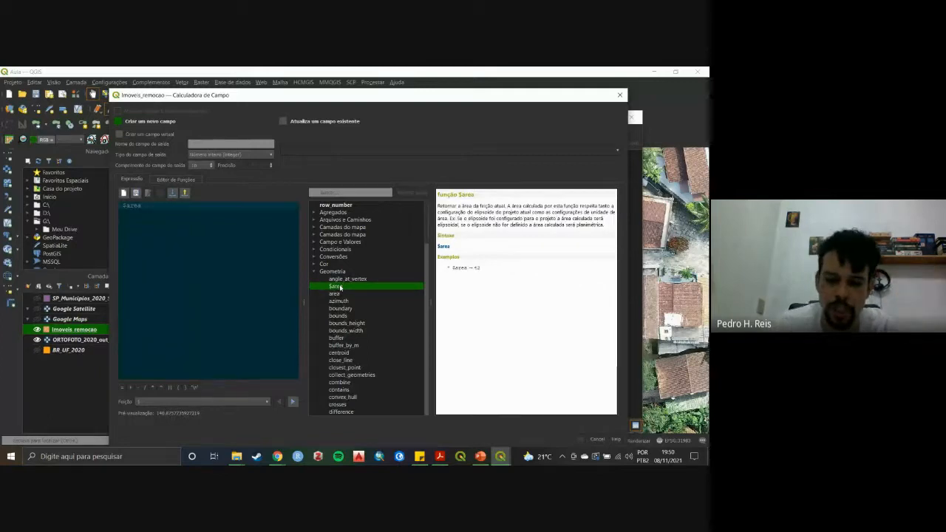
type("/")
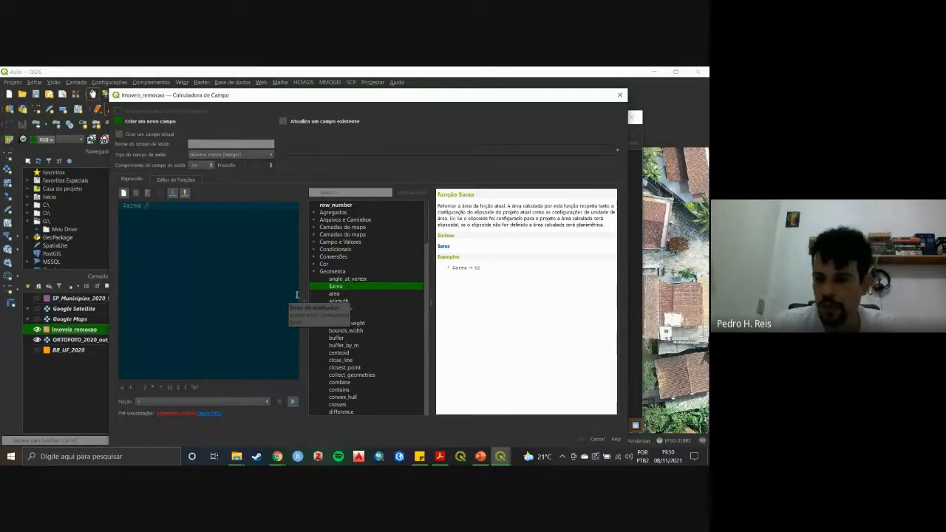
key("BackSpace")
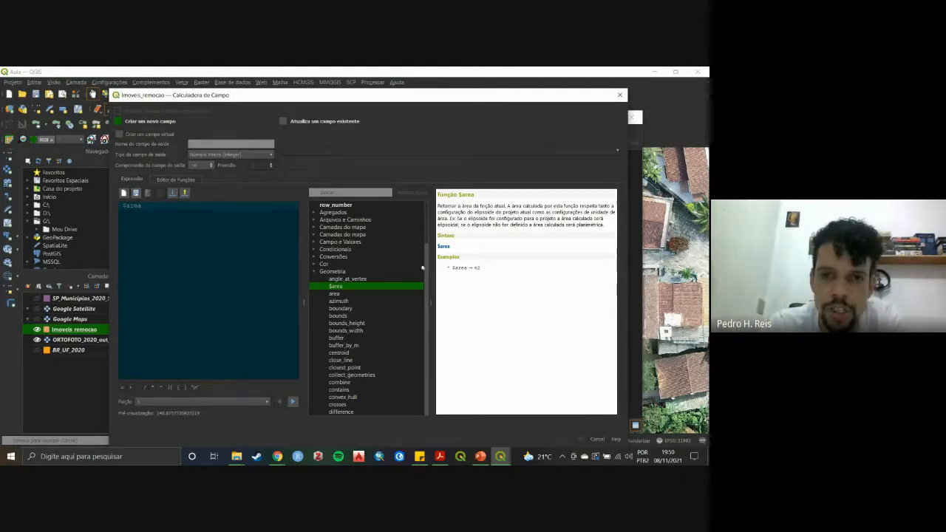
Name the new field Area, set its type to decimal number (real), and run the calculation.
left_click(217, 143)
type("Area")
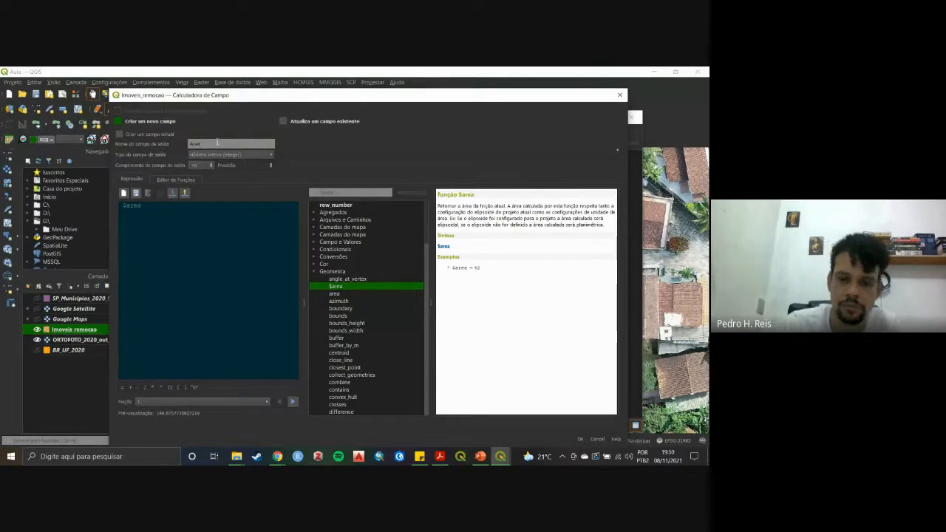
left_click(229, 155)
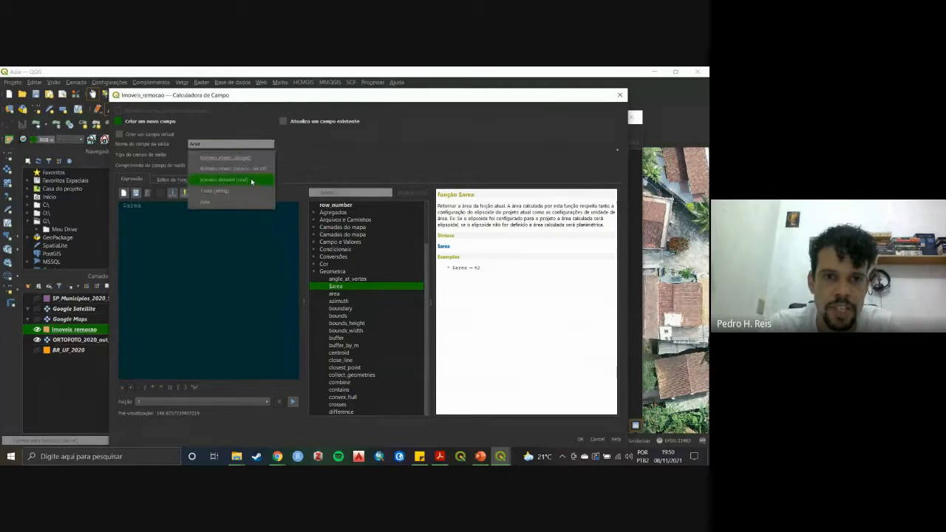
left_click(251, 182)
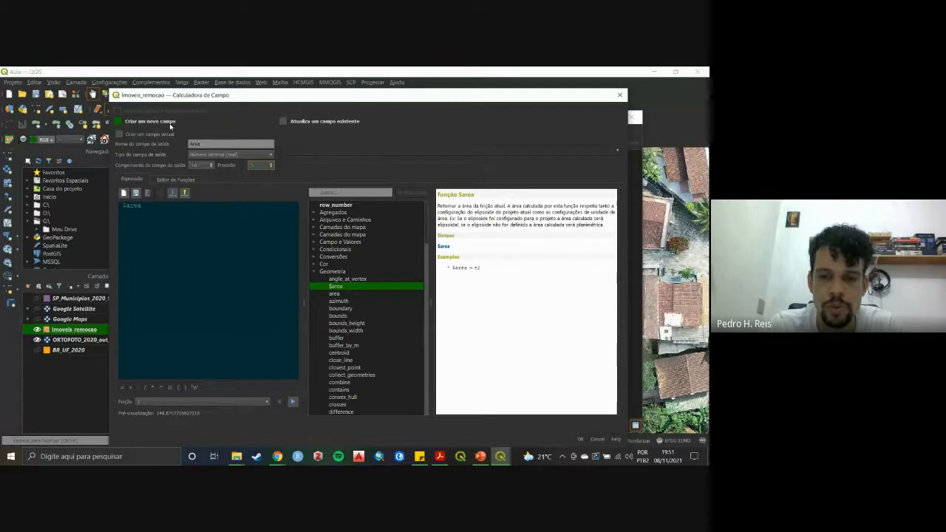
left_click_drag(333, 97, 323, 76)
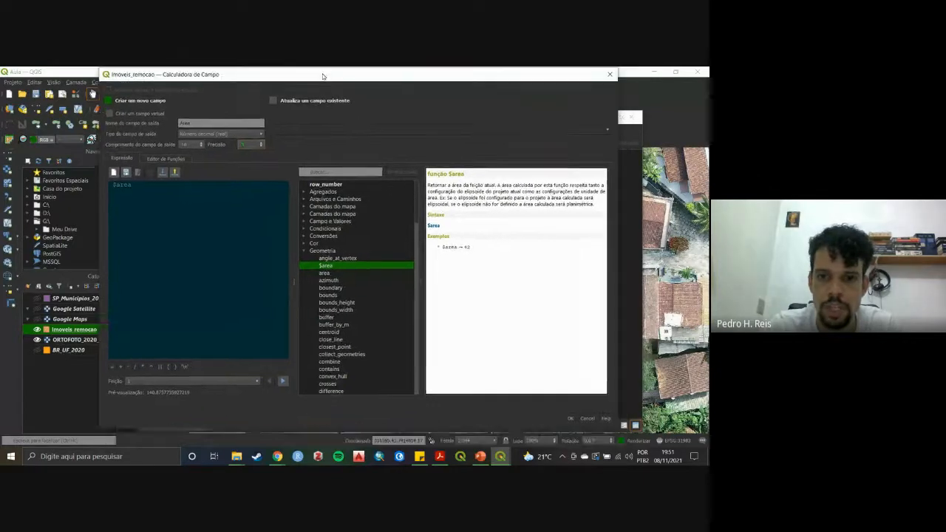
left_click(569, 418)
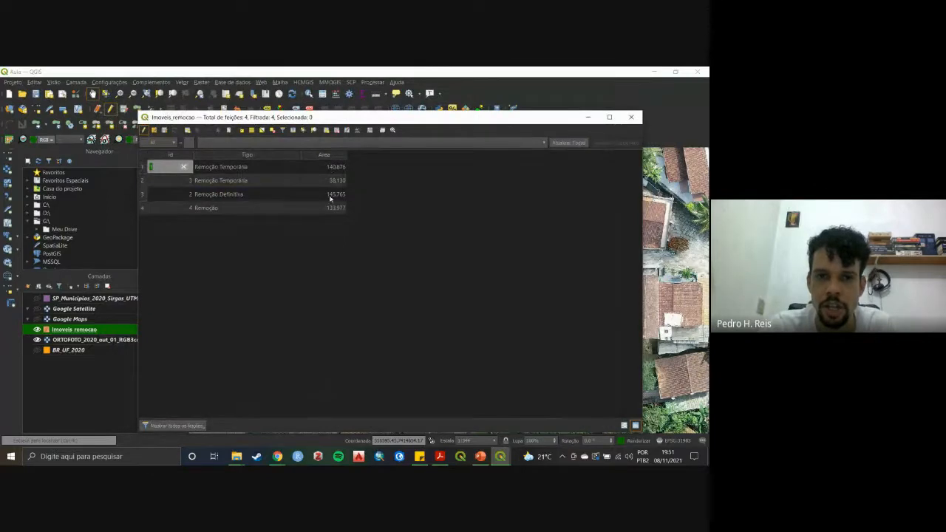
Sort the records by Area in descending order and close the attribute table.
left_click(332, 156)
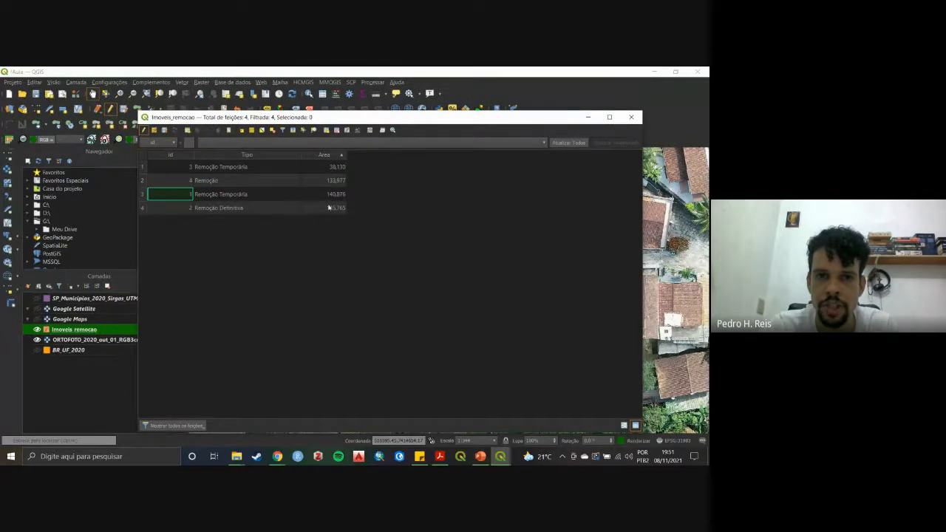
left_click(325, 156)
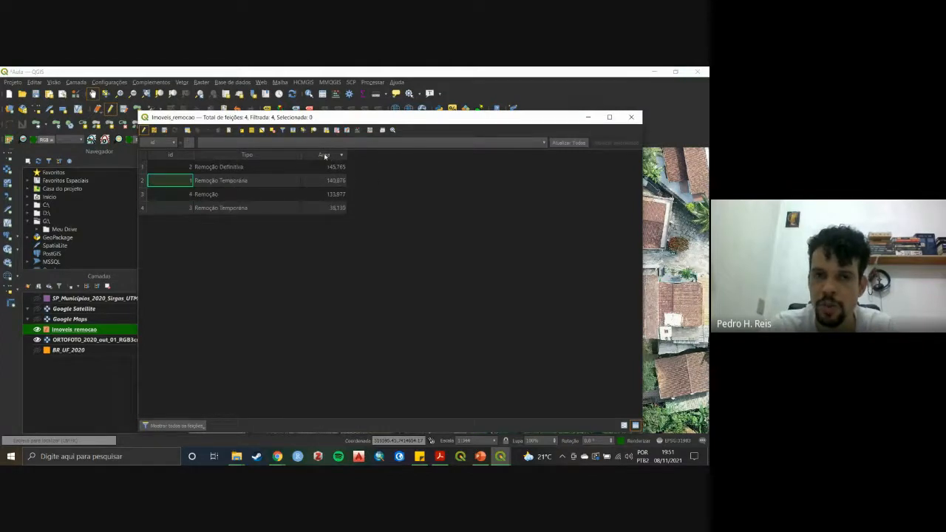
left_click(631, 118)
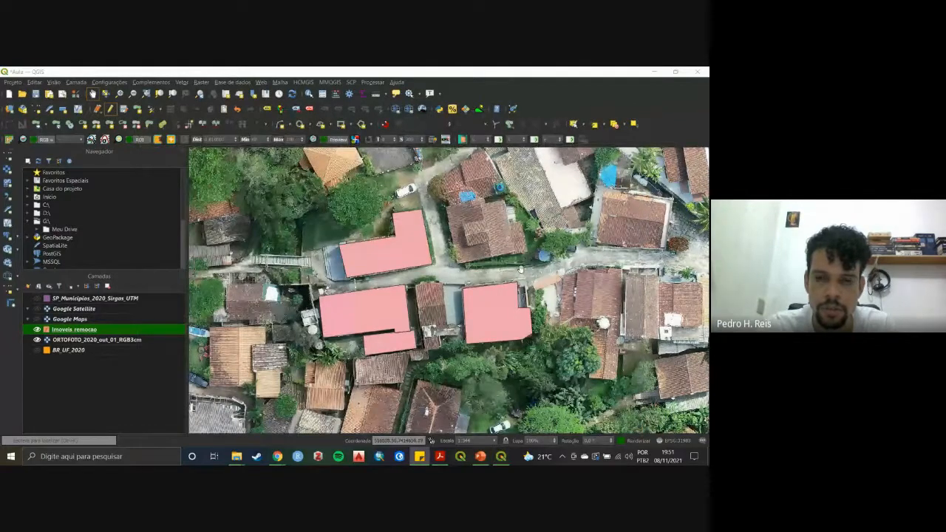
Save the project.
left_click_drag(521, 270, 468, 250)
left_click_drag(448, 300, 500, 305)
left_click_drag(402, 297, 400, 316)
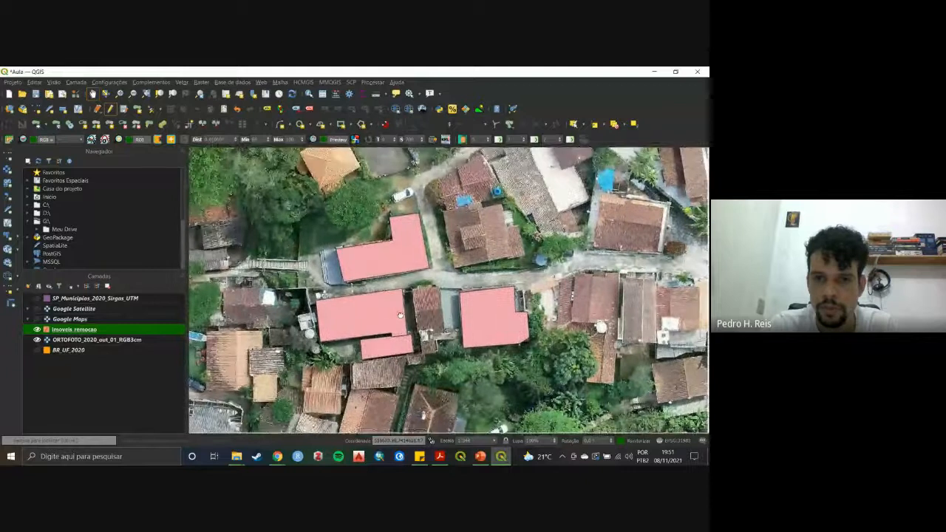
left_click_drag(505, 323, 477, 306)
left_click_drag(397, 298, 429, 310)
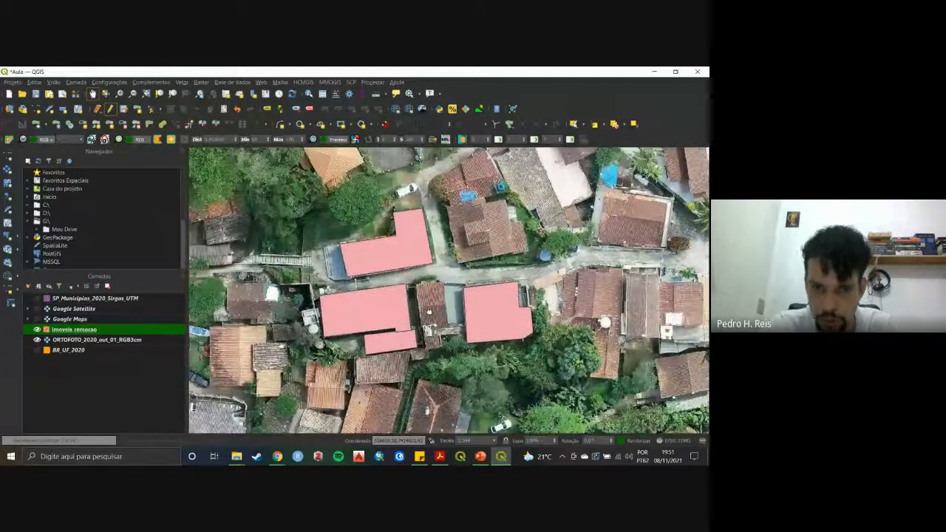
left_click(35, 94)
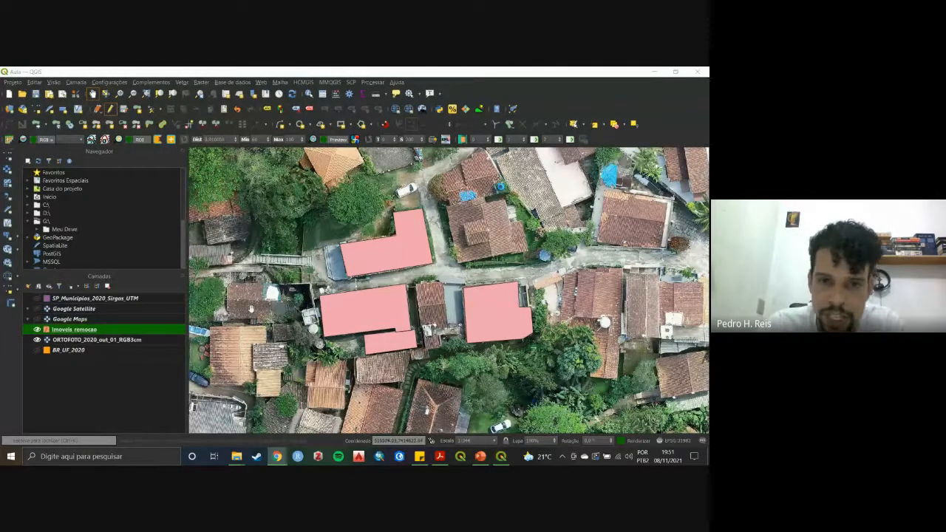
Open the label settings of the Imoveis_remocao layer and switch its labelling to single labels (Rótulos individuais).
left_click_drag(427, 308, 406, 306)
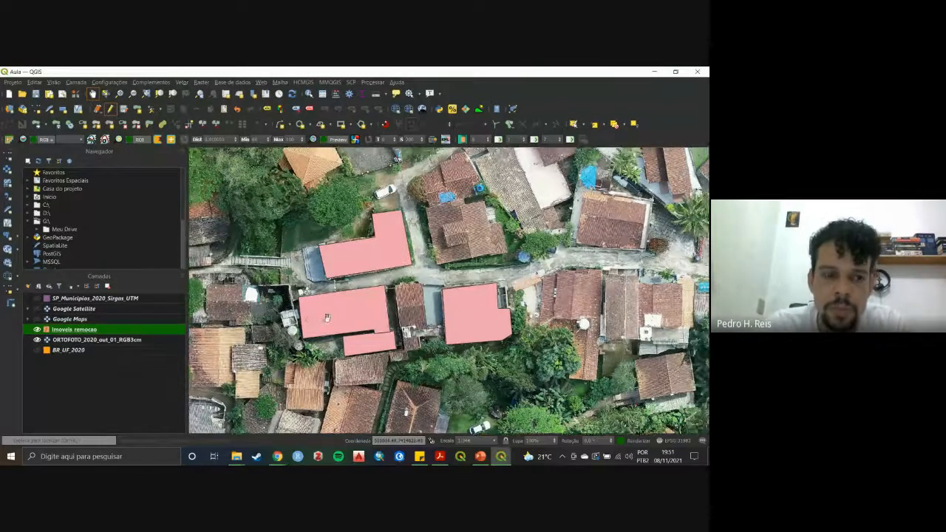
right_click(136, 329)
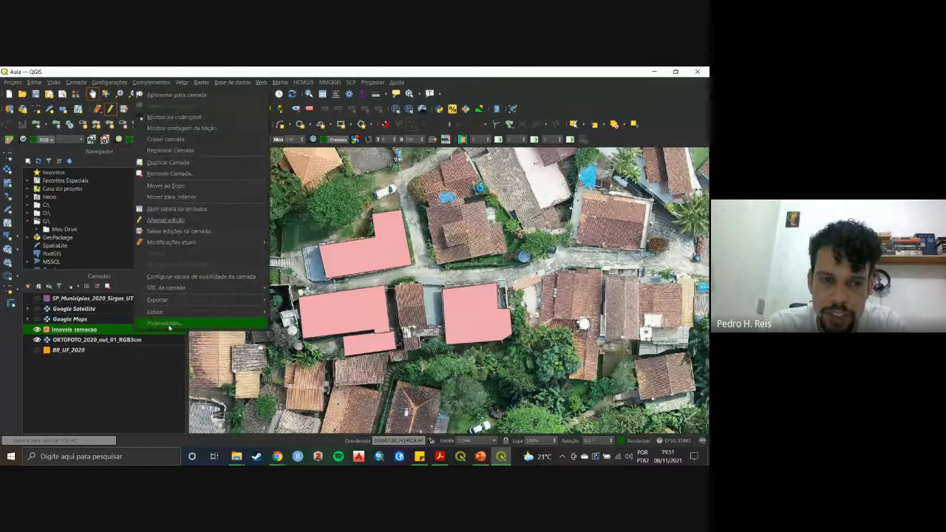
left_click(169, 324)
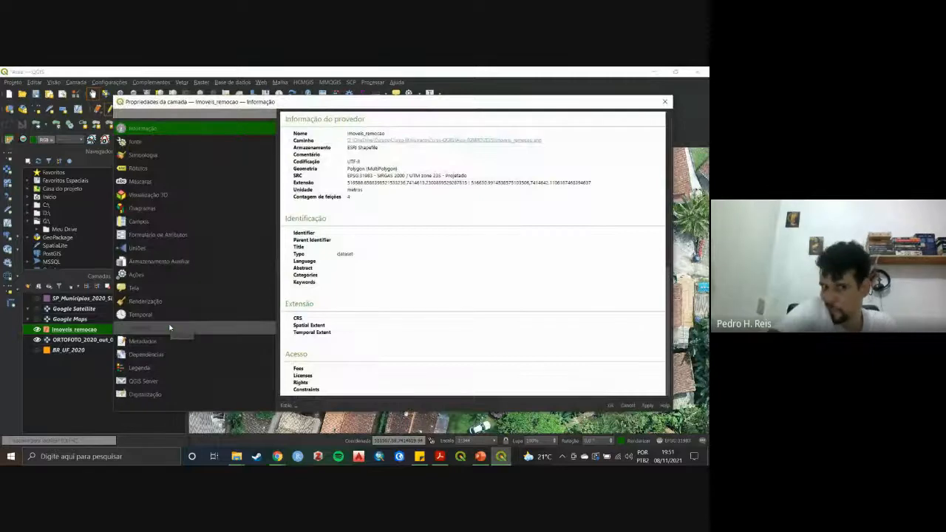
left_click(164, 169)
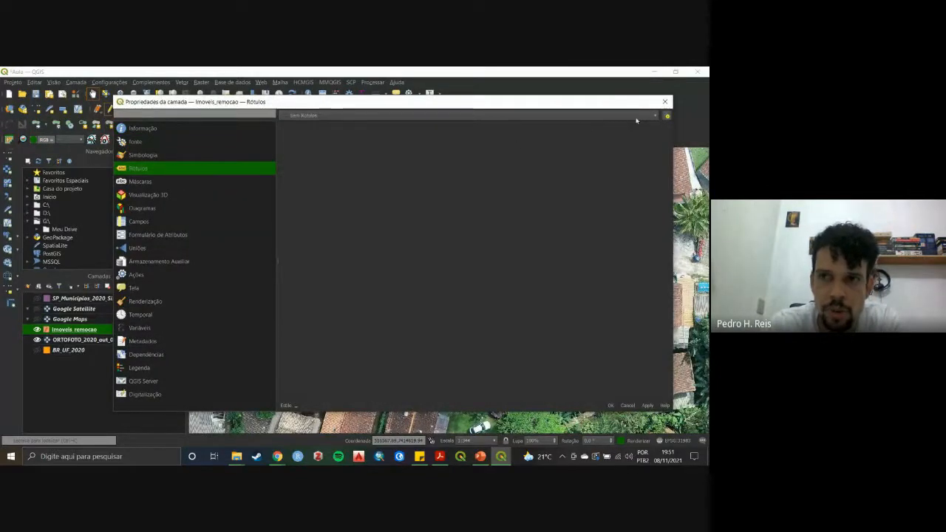
left_click(665, 101)
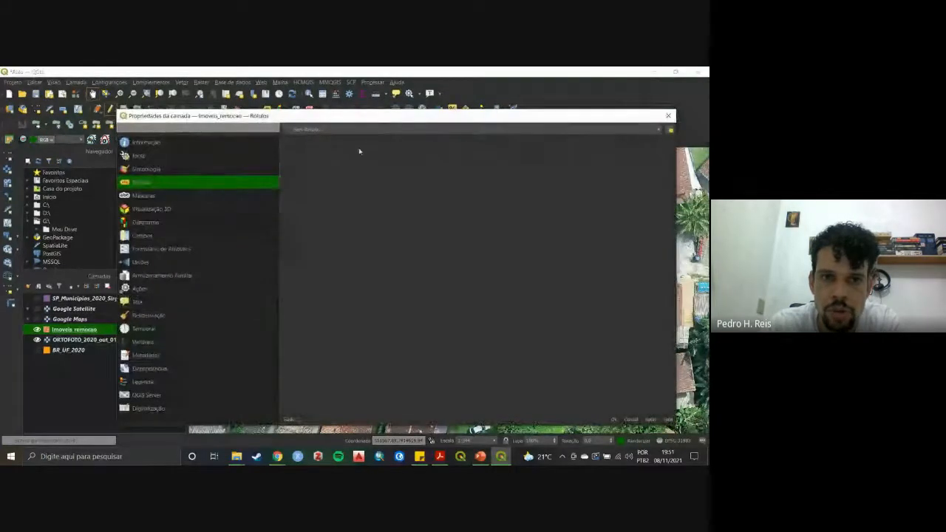
left_click(660, 132)
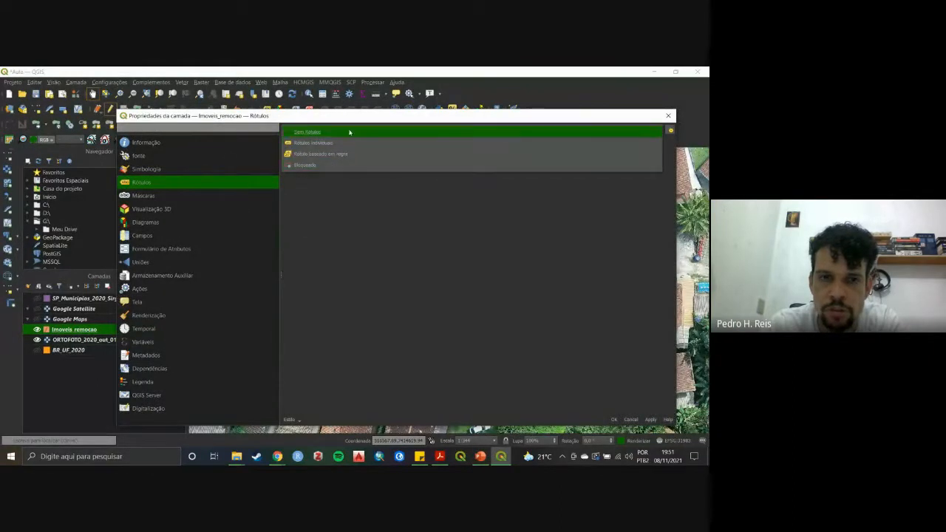
left_click(188, 170)
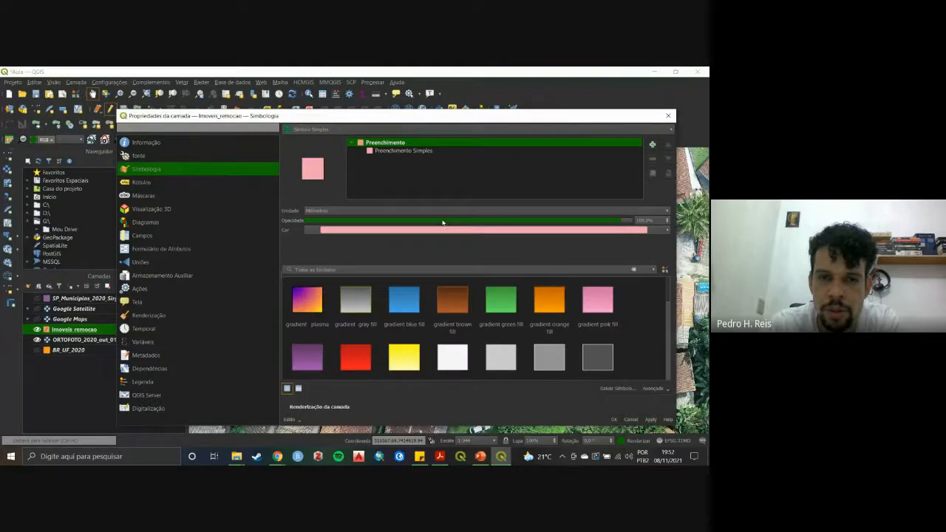
left_click(394, 132)
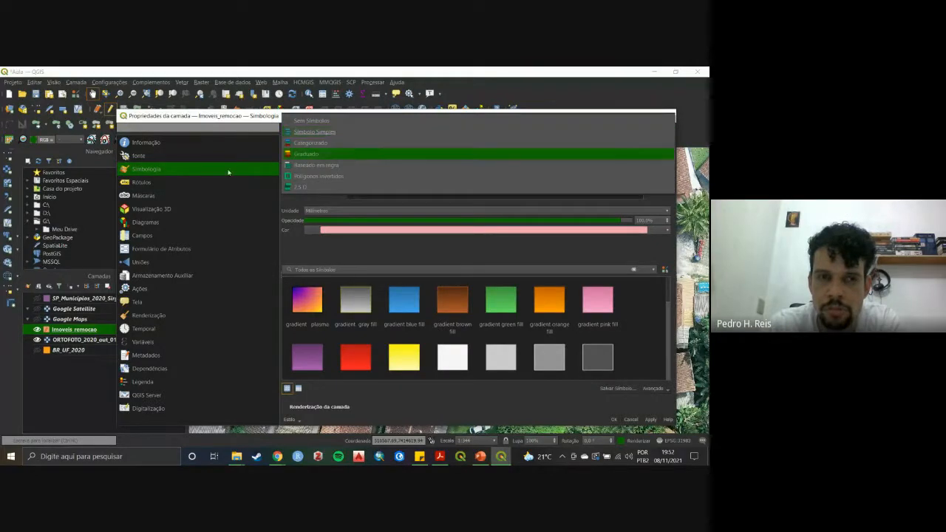
left_click(172, 182)
left_click(666, 132)
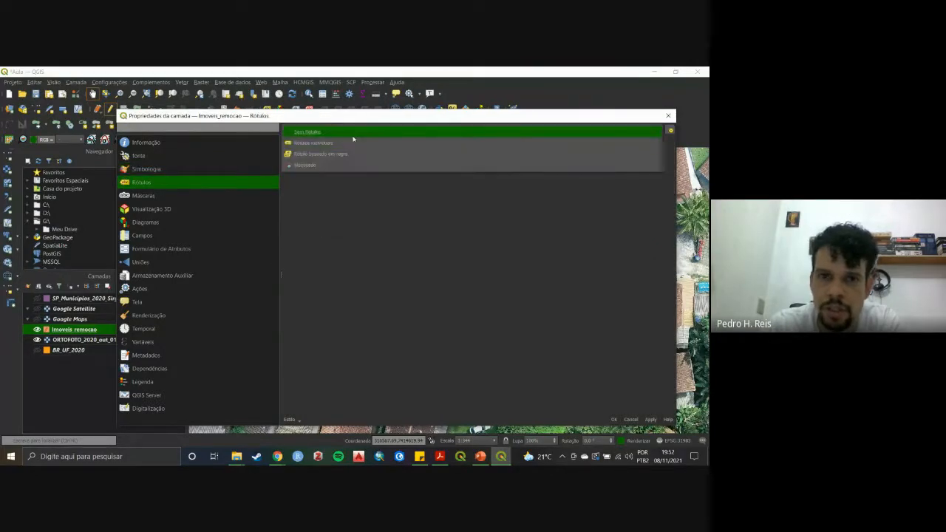
left_click(369, 142)
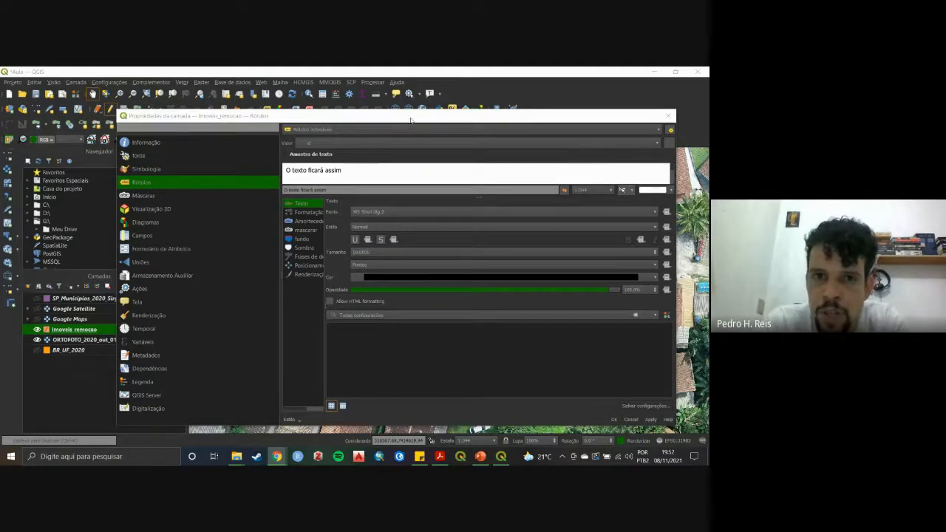
Try the Tipo and id fields as the label value for the layer.
left_click_drag(411, 120, 370, 110)
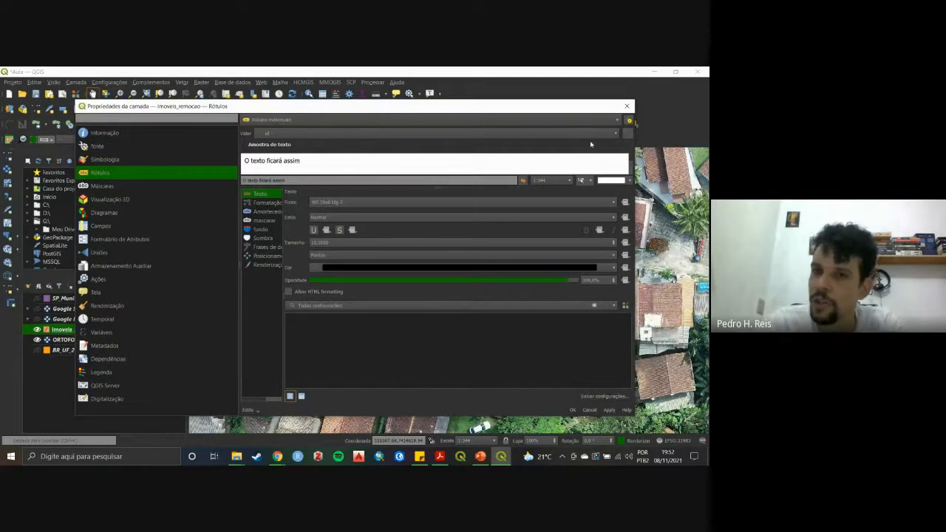
left_click_drag(556, 110, 496, 117)
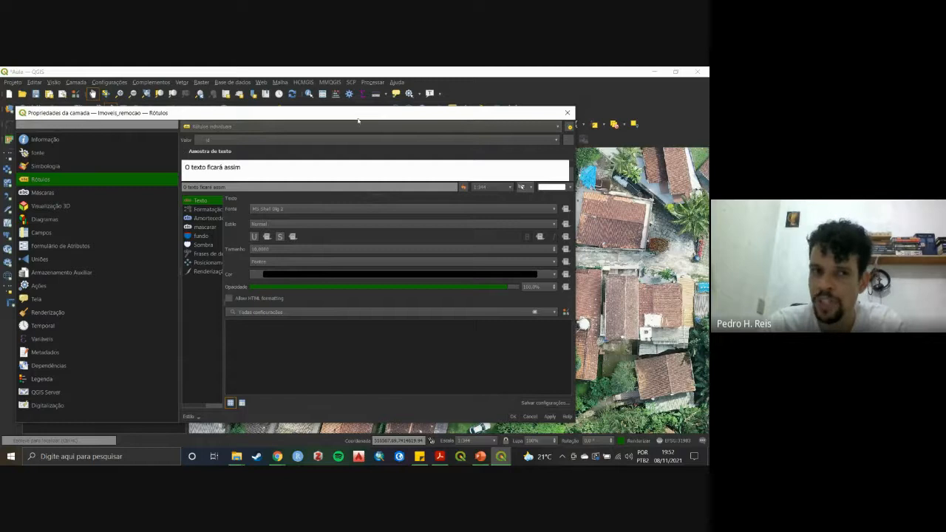
left_click(524, 140)
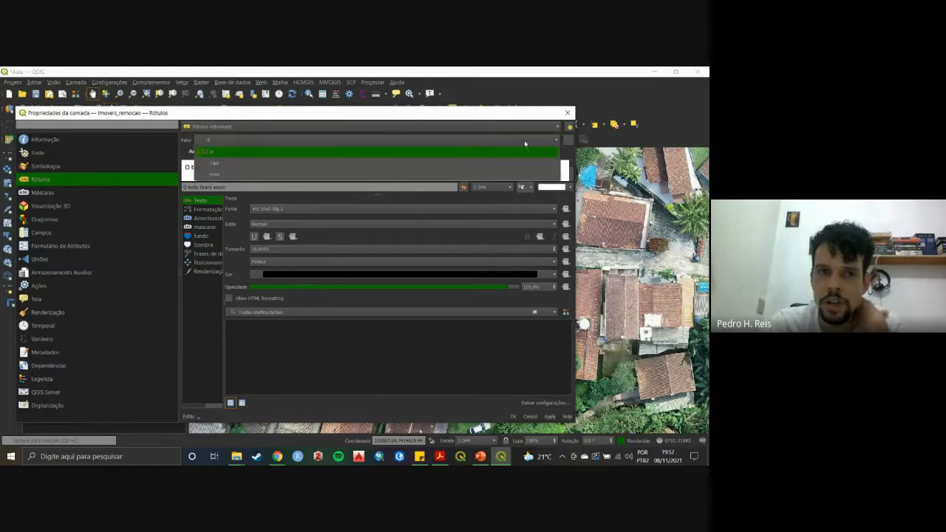
left_click(267, 163)
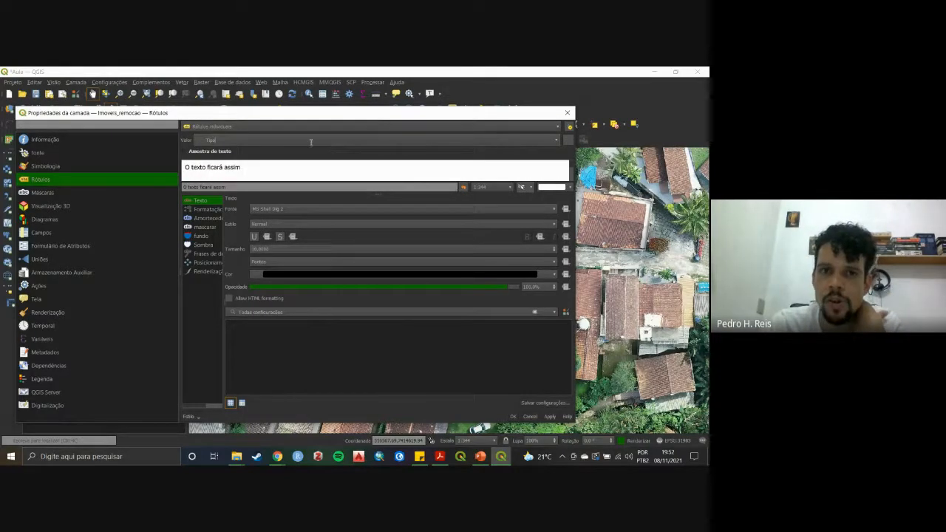
left_click_drag(423, 113, 486, 354)
left_click_drag(413, 347, 393, 126)
left_click(281, 158)
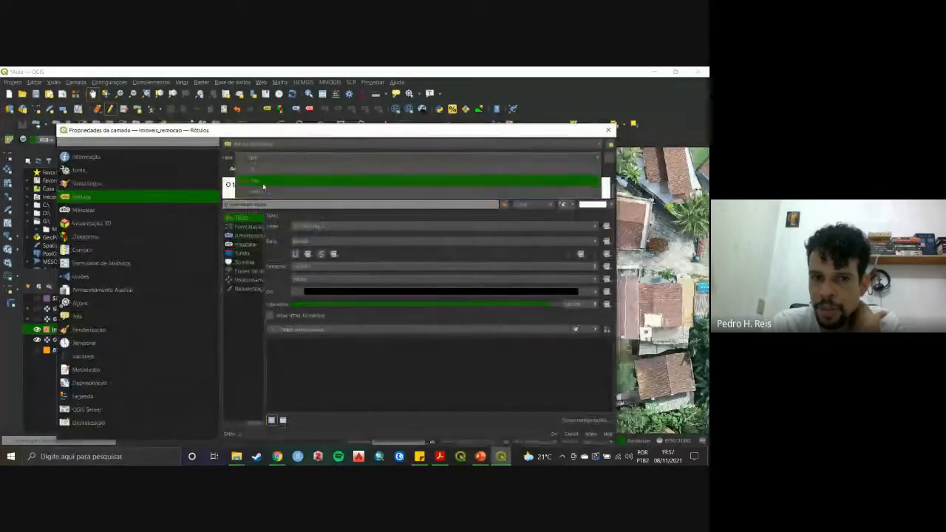
left_click(302, 158)
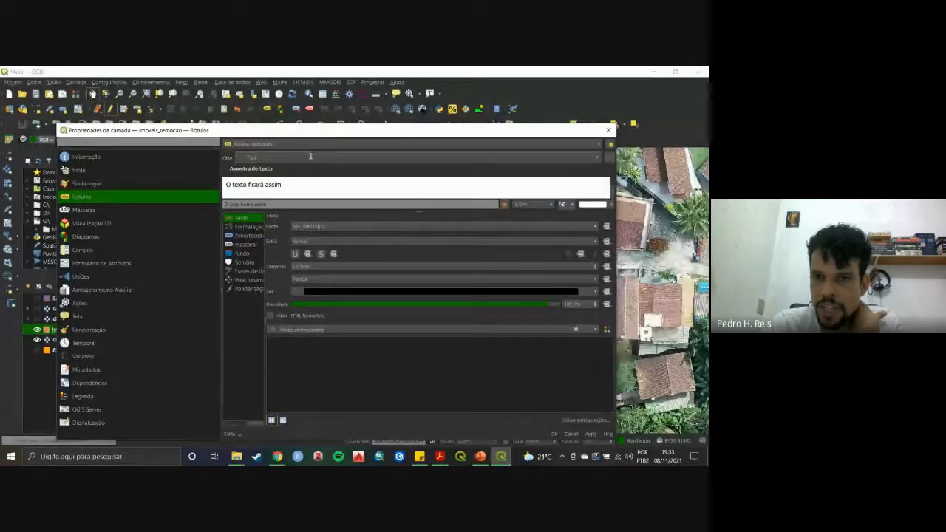
left_click(597, 158)
left_click(384, 166)
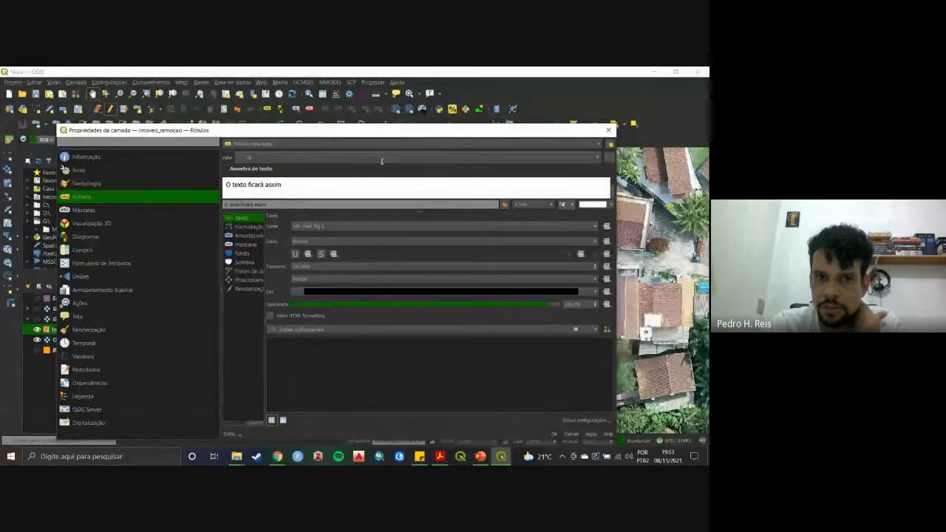
Replace the label value with the expression round( $area,2) || 'm²' in the expression builder.
left_click(607, 160)
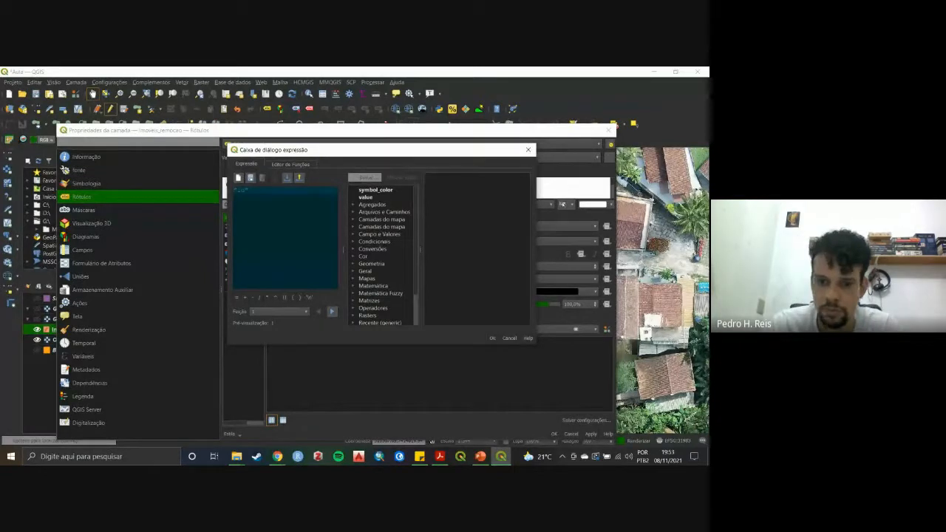
left_click(420, 457)
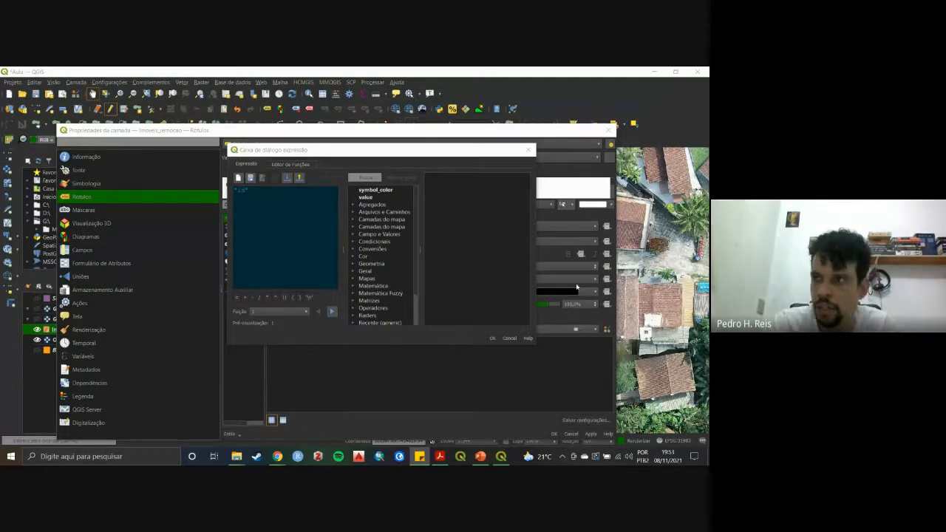
key("alt+Tab")
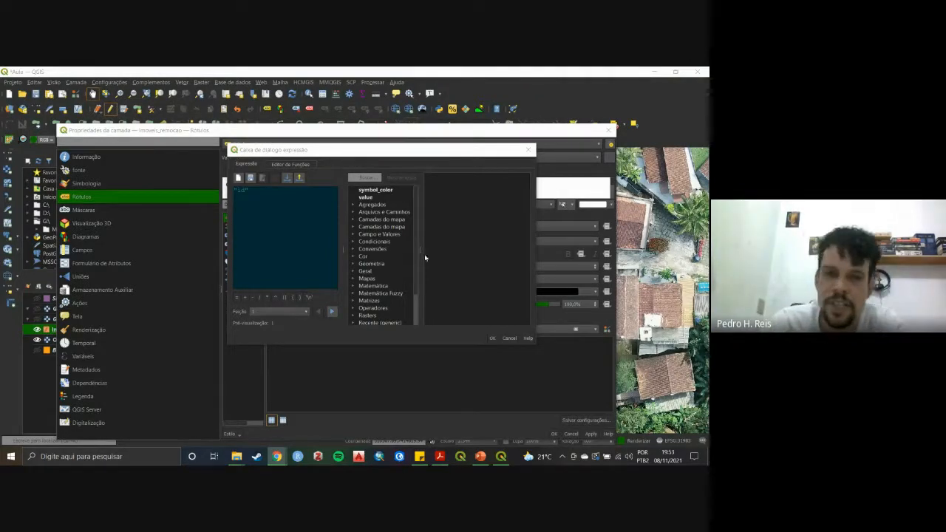
left_click(262, 192)
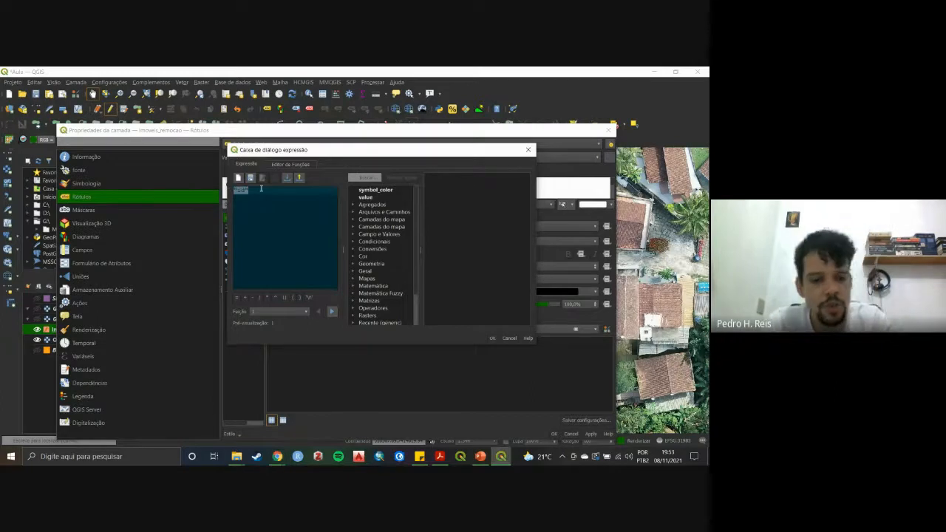
type("round( $area,2) || 'm²'")
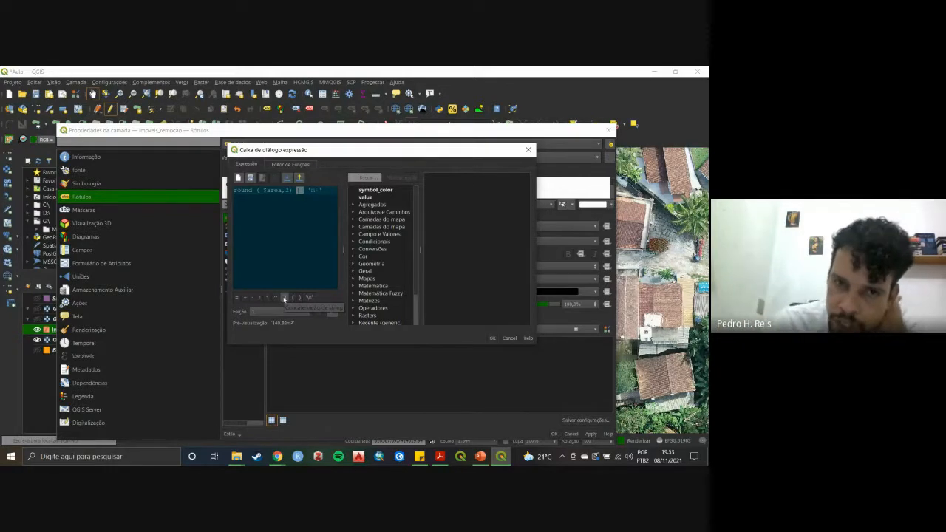
Remove and restore the || 'm²' suffix in the label expression, trying a space before the unit.
left_click(326, 194)
left_click_drag(327, 195, 308, 192)
left_click(322, 193)
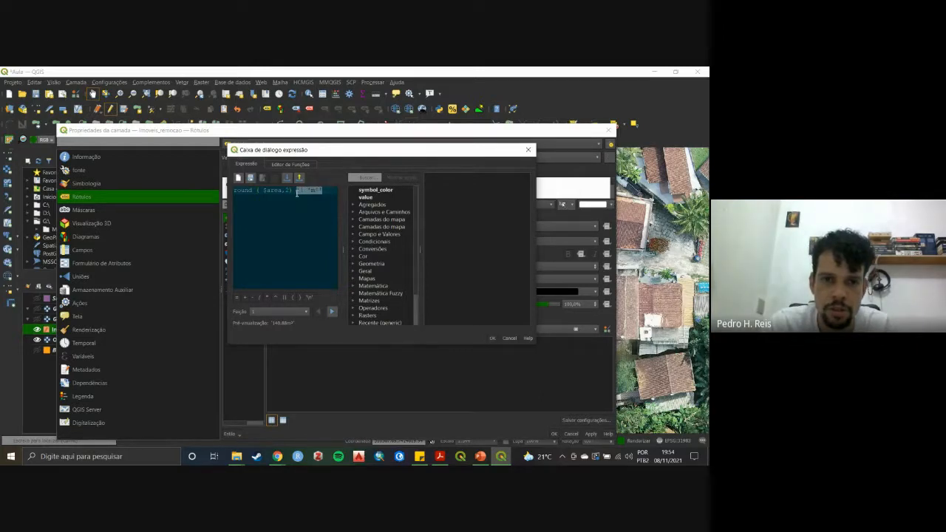
key("BackSpace")
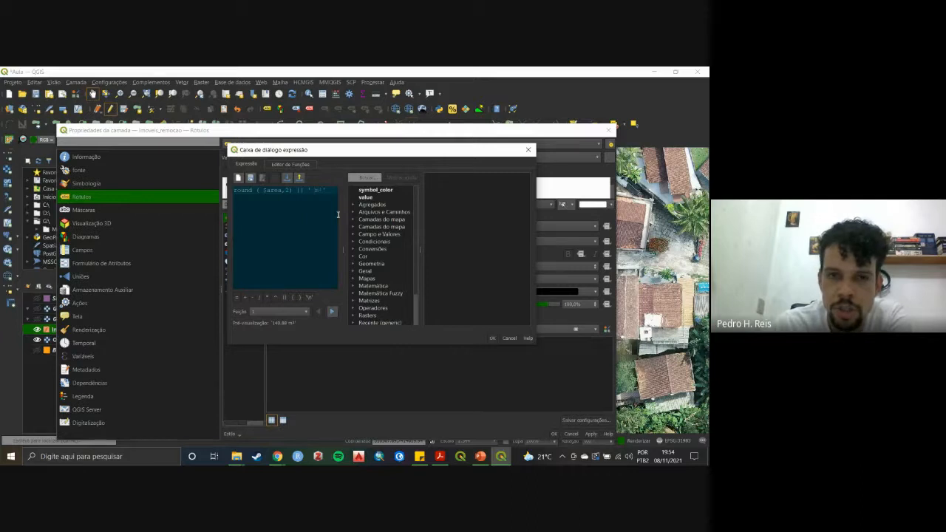
key("BackSpace")
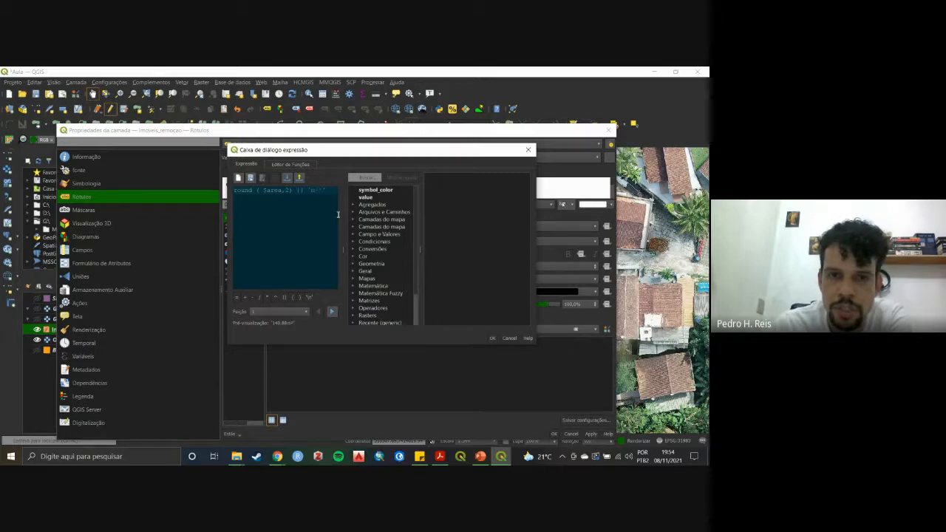
key("BackSpace")
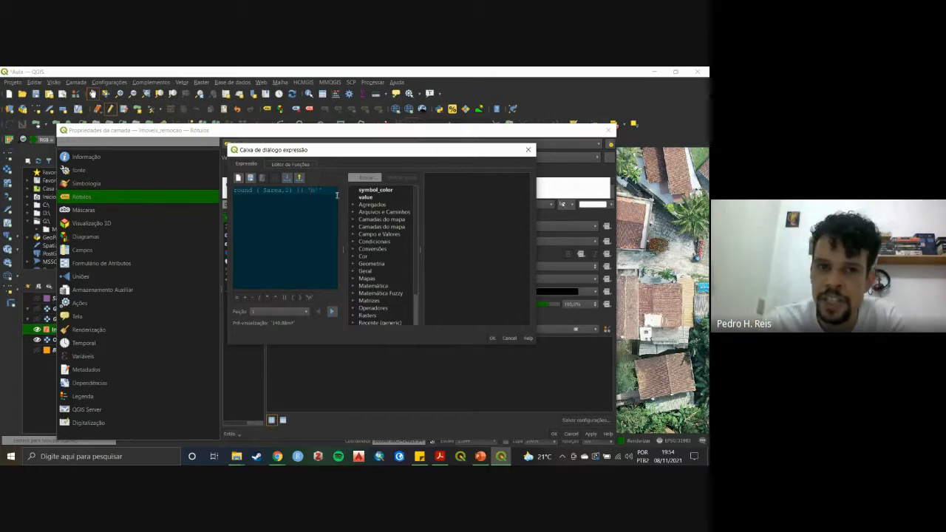
Accept the rounded area expression and apply the label settings to the Imoveis_remocao layer.
left_click_drag(334, 194, 205, 190)
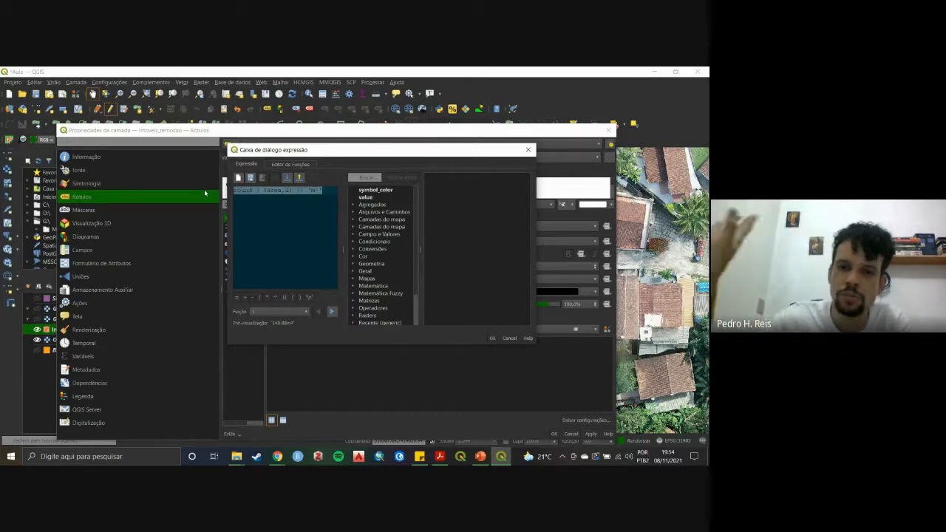
left_click(491, 337)
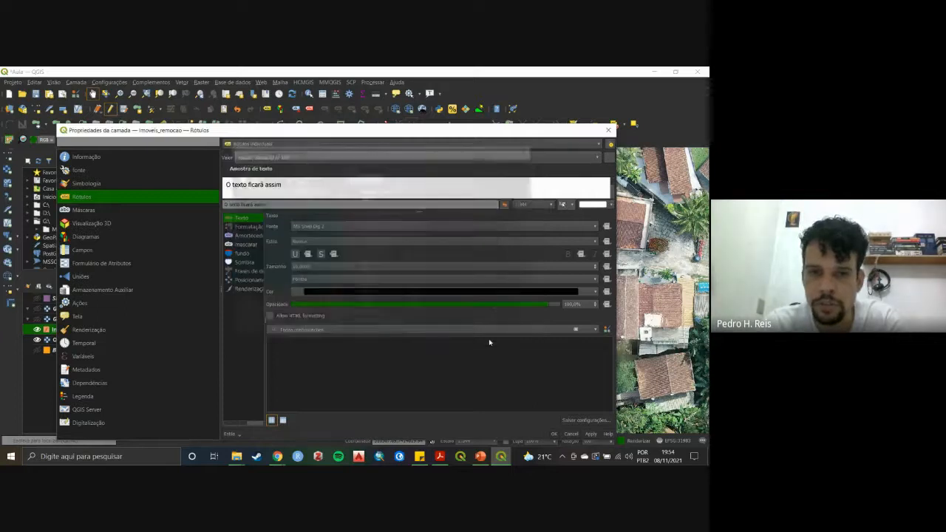
left_click_drag(340, 136, 330, 104)
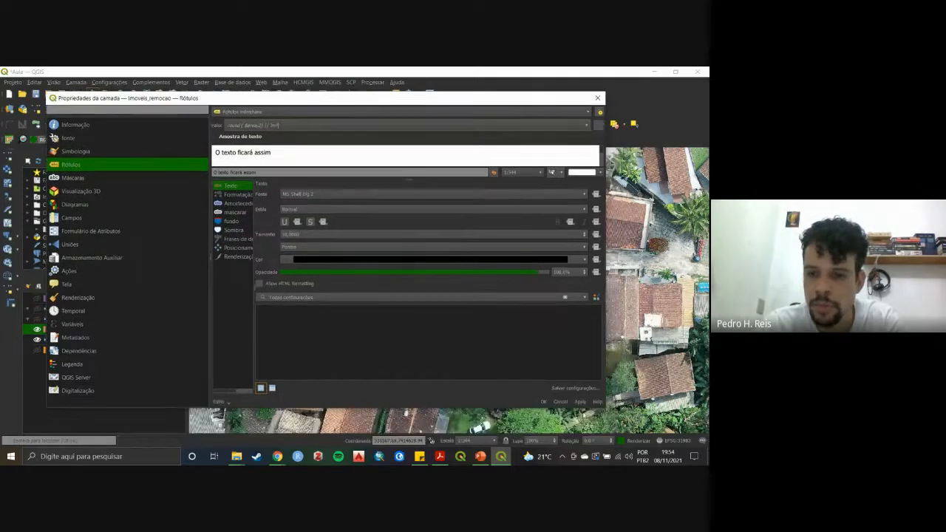
left_click(544, 402)
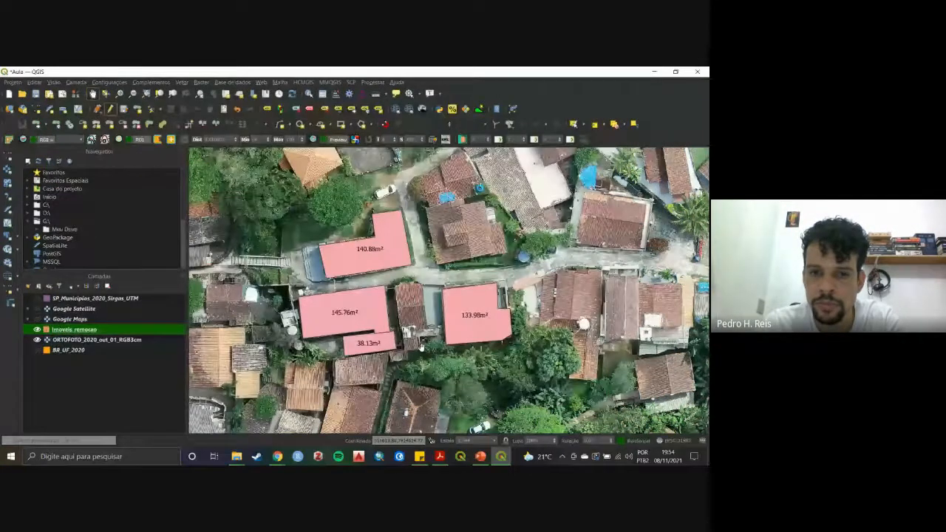
Examine the area labels on the digitized building polygons at several map scales.
left_click_drag(400, 345, 422, 295)
scroll(425, 296, "down", 3)
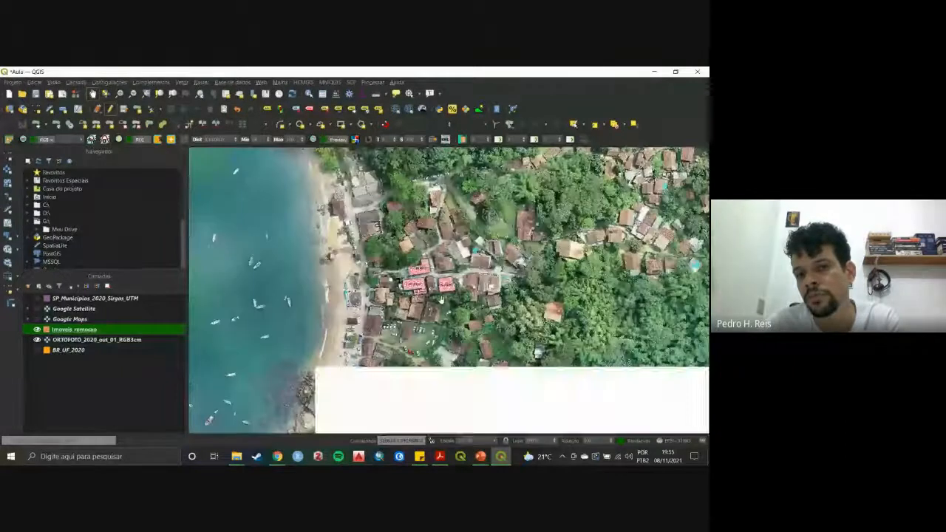
scroll(440, 299, "up", 1)
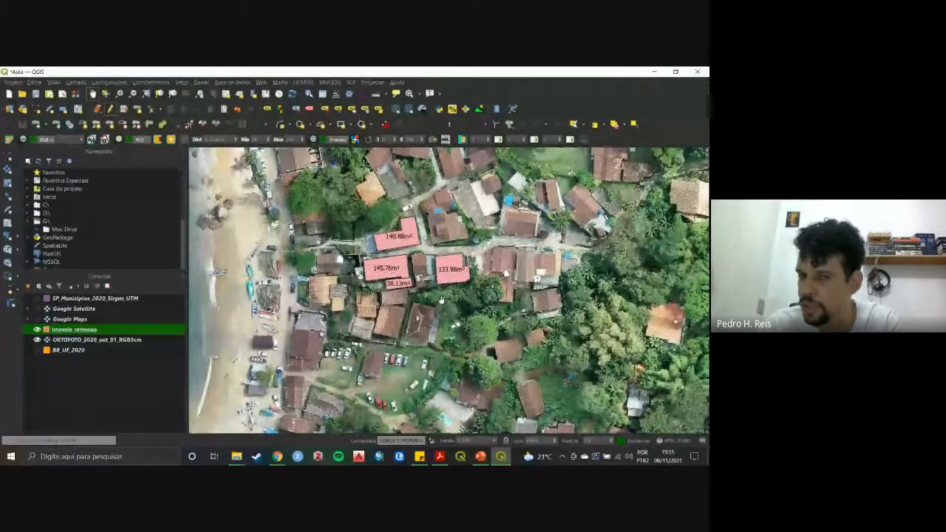
scroll(440, 299, "up", 1)
left_click_drag(467, 325, 469, 317)
scroll(466, 317, "down", 1)
scroll(467, 317, "up", 1)
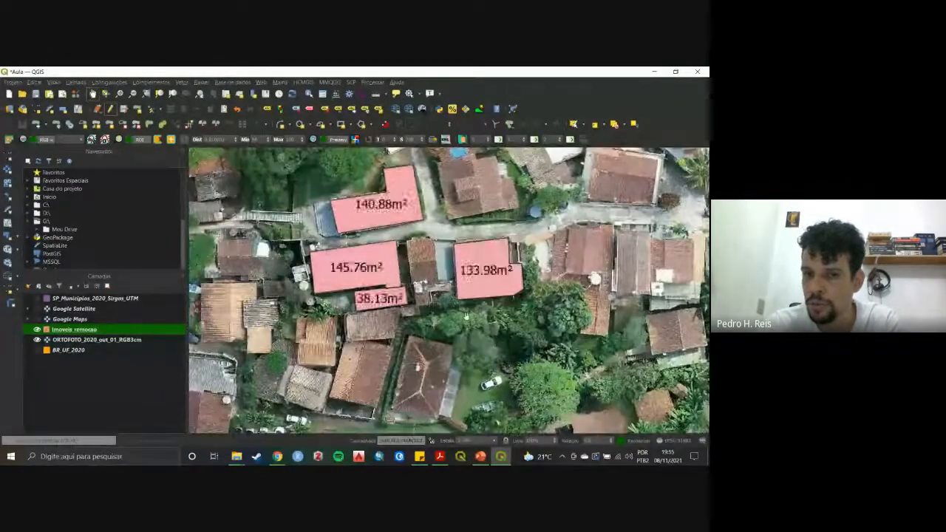
scroll(466, 317, "down", 1)
scroll(466, 317, "up", 1)
scroll(466, 317, "down", 1)
scroll(466, 316, "up", 1)
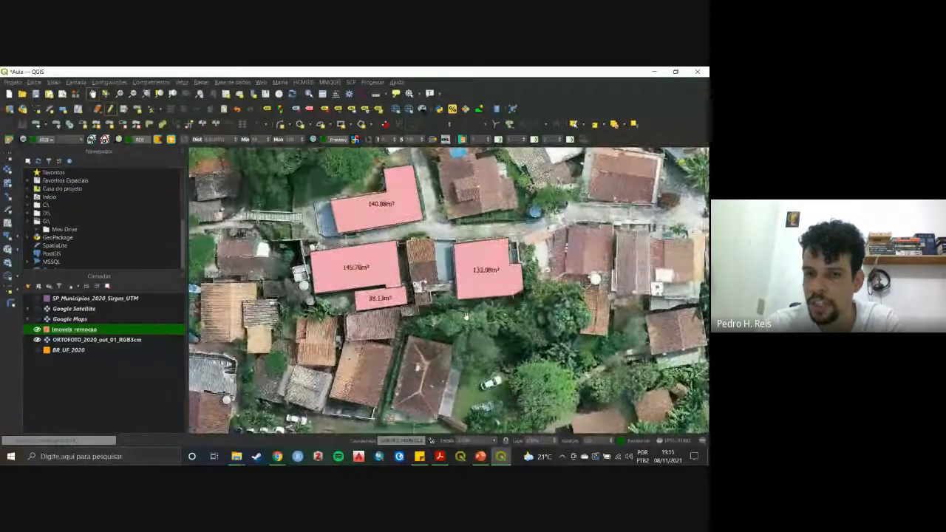
left_click_drag(470, 288, 526, 324)
scroll(441, 316, "up", 1)
left_click_drag(365, 339, 394, 373)
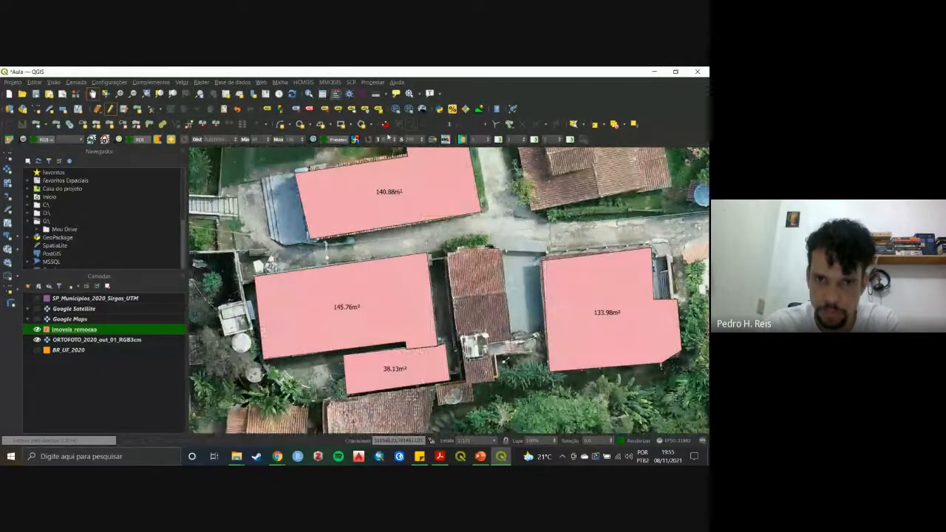
Set the label font style of the Imoveis_remocao layer to Negrito (bold) and apply it.
left_click(336, 95)
left_click(610, 75)
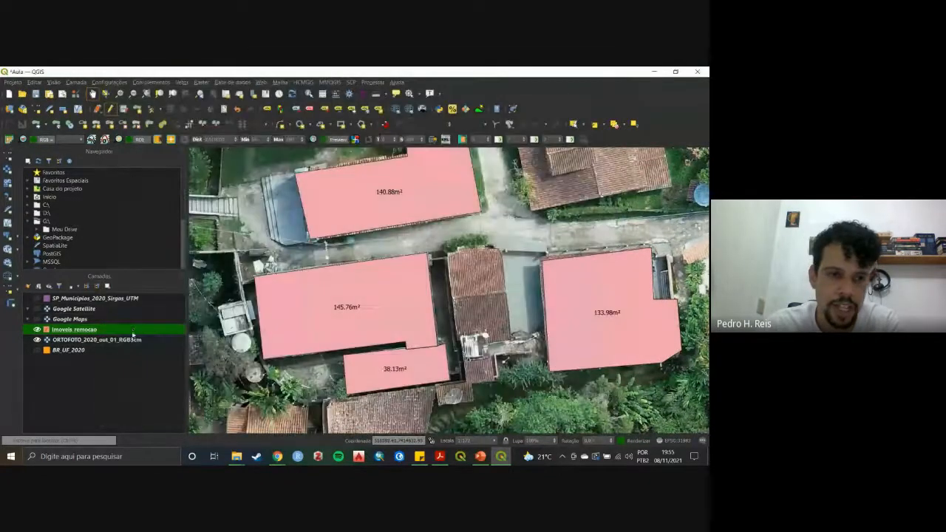
right_click(133, 333)
left_click(176, 326)
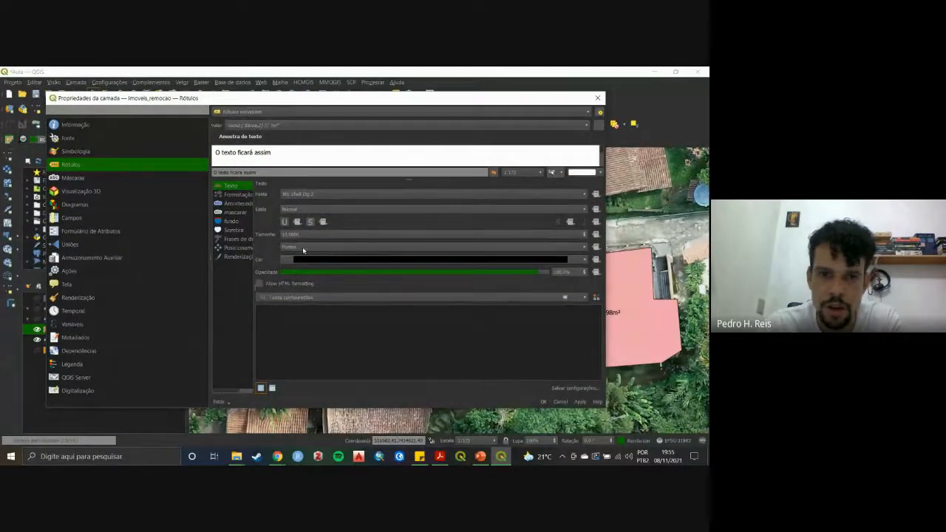
left_click(305, 209)
left_click(305, 220)
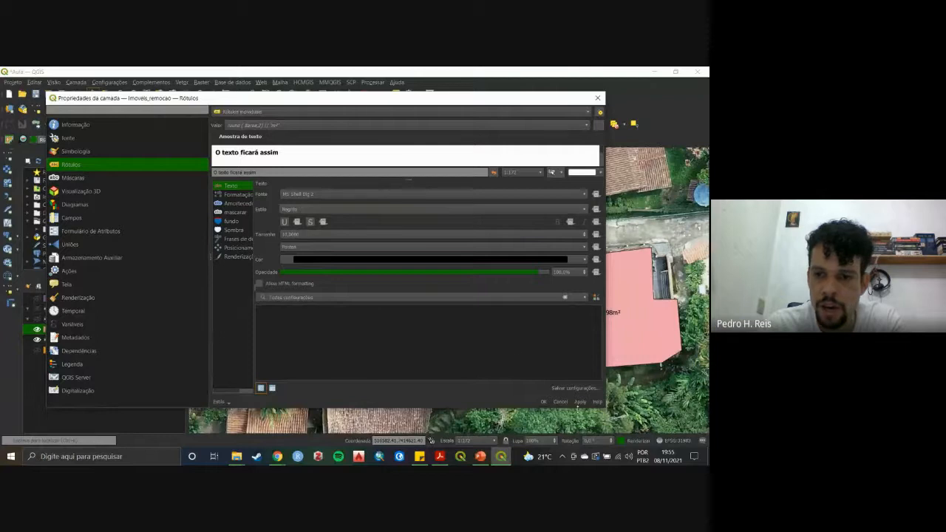
left_click(580, 402)
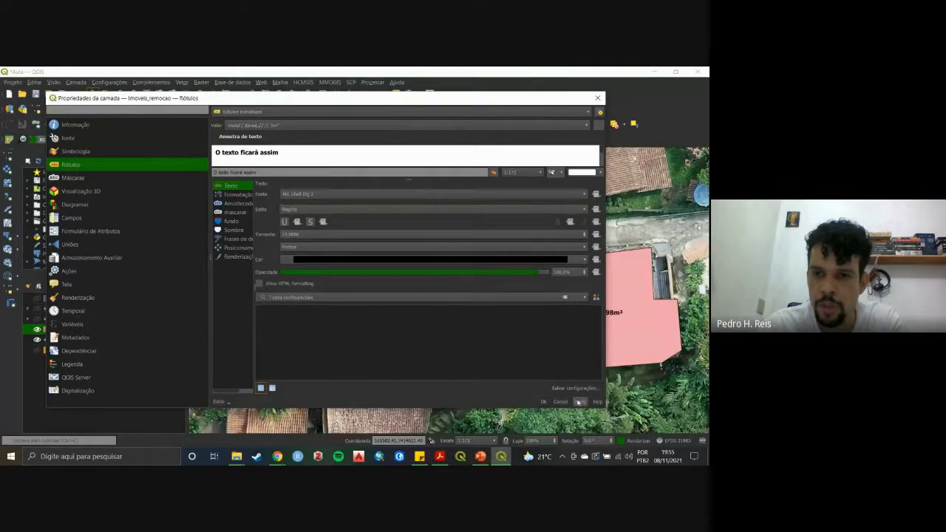
left_click(597, 97)
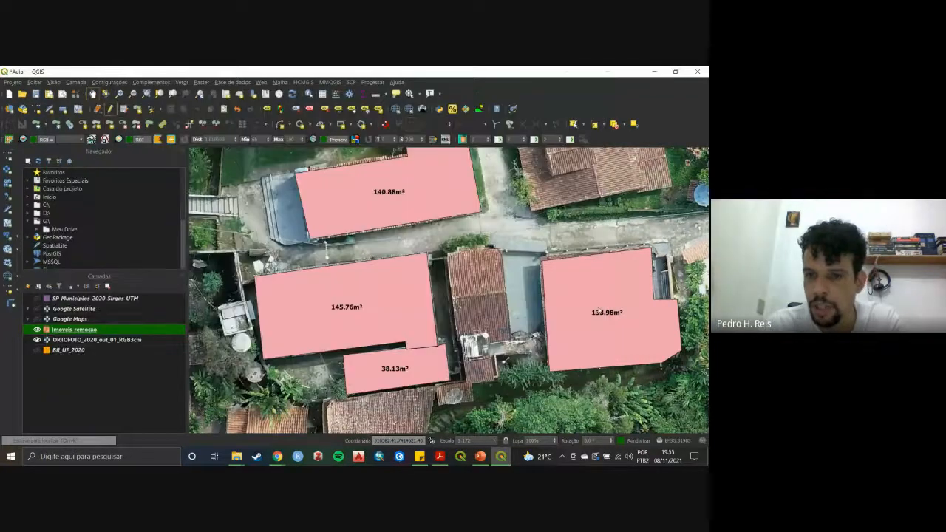
Review the label expression of the Imoveis_remocao layer in the expression builder and leave the layer properties.
right_click(77, 331)
left_click(124, 325)
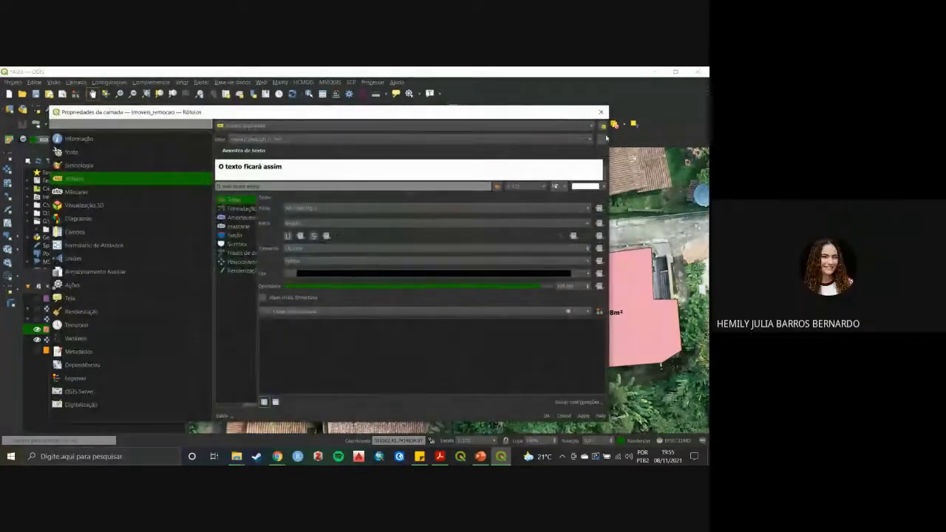
left_click(603, 139)
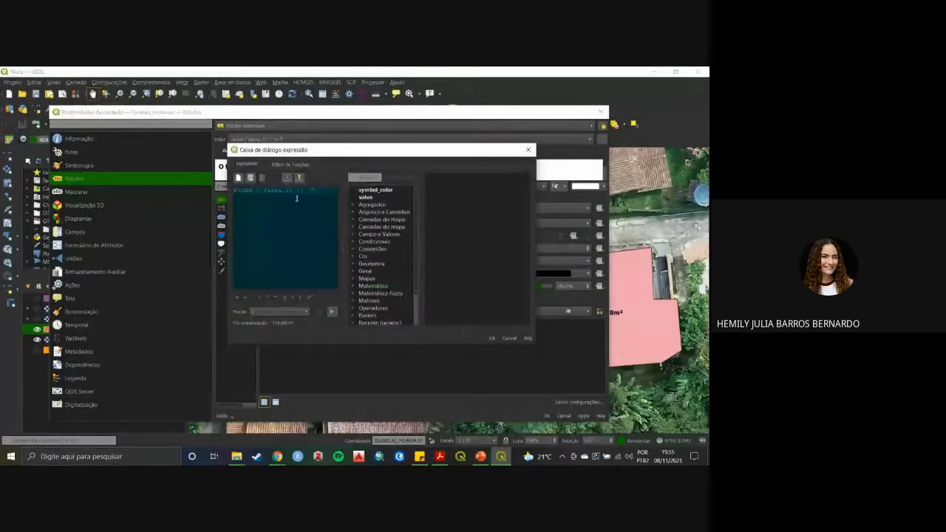
left_click(489, 338)
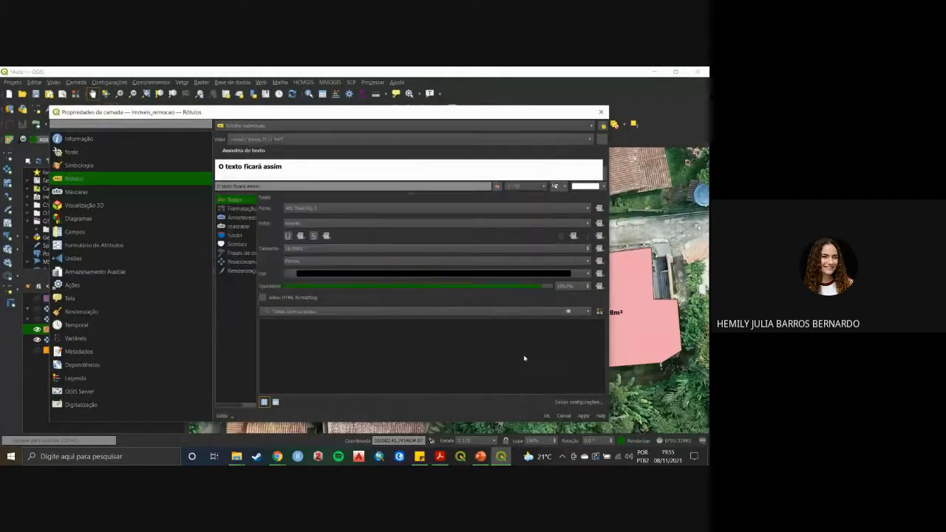
left_click(567, 417)
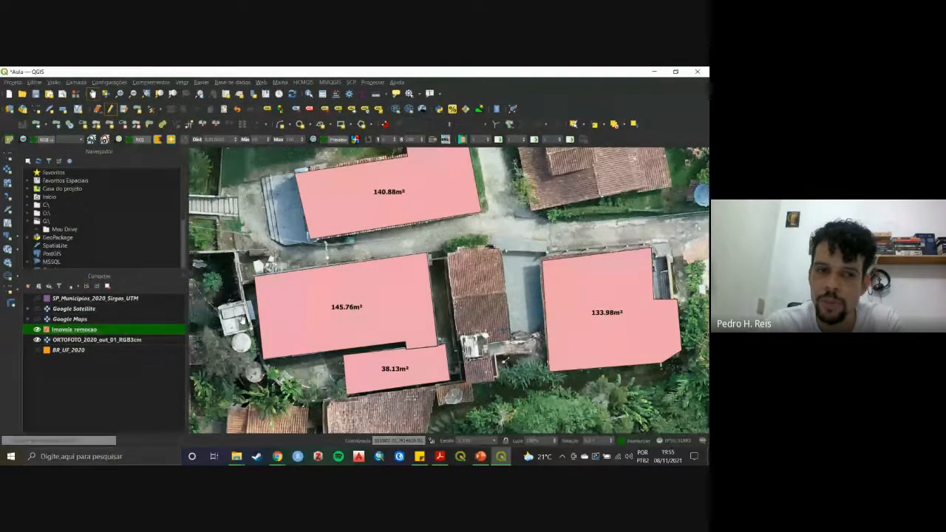
Open the Imoveis_remocao attribute table and compare its Area values with the polygon labels on the map.
left_click(323, 95)
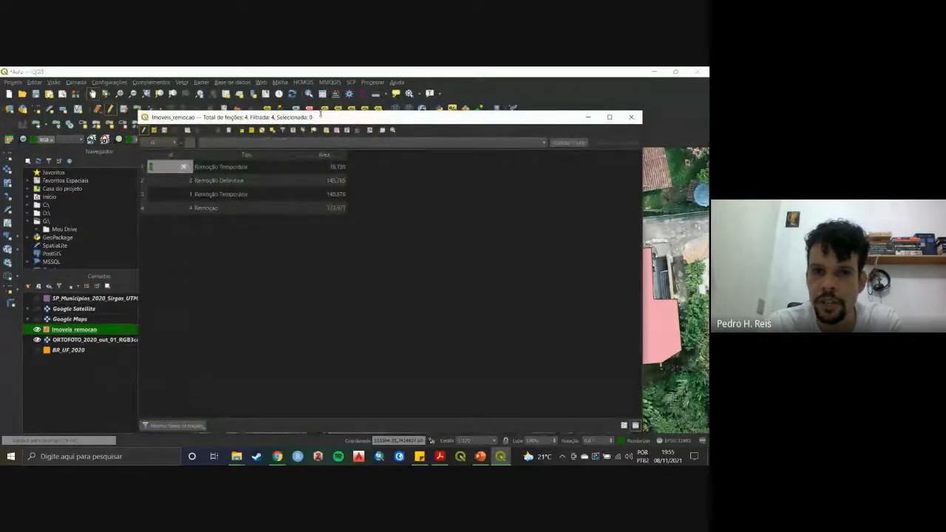
left_click_drag(288, 120, 495, 363)
left_click_drag(412, 394, 346, 385)
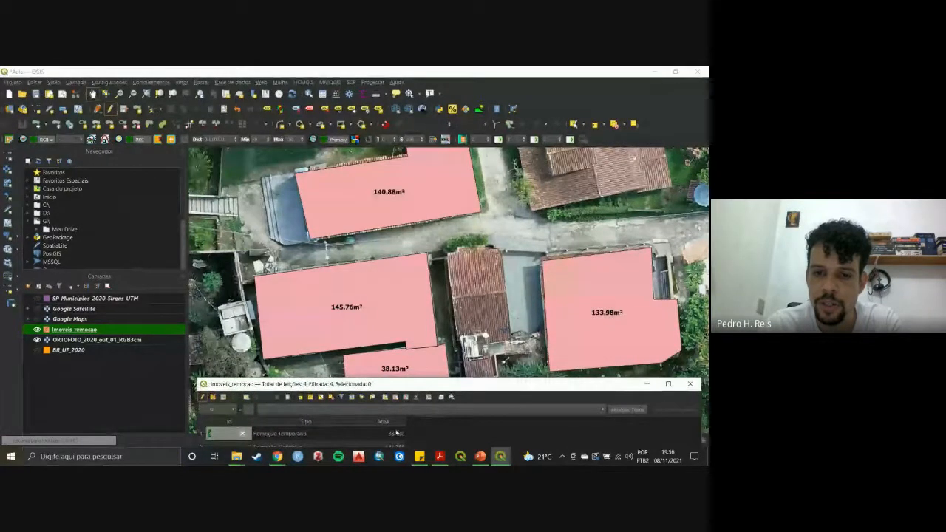
key("alt+Tab")
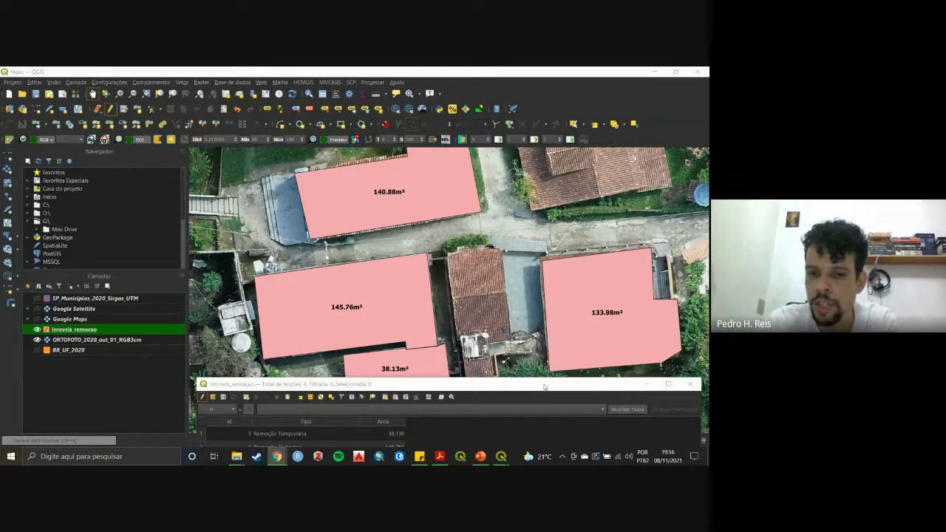
mouse_move(544, 386)
left_mouse_down()
mouse_move(546, 347)
mouse_move(548, 386)
left_mouse_up()
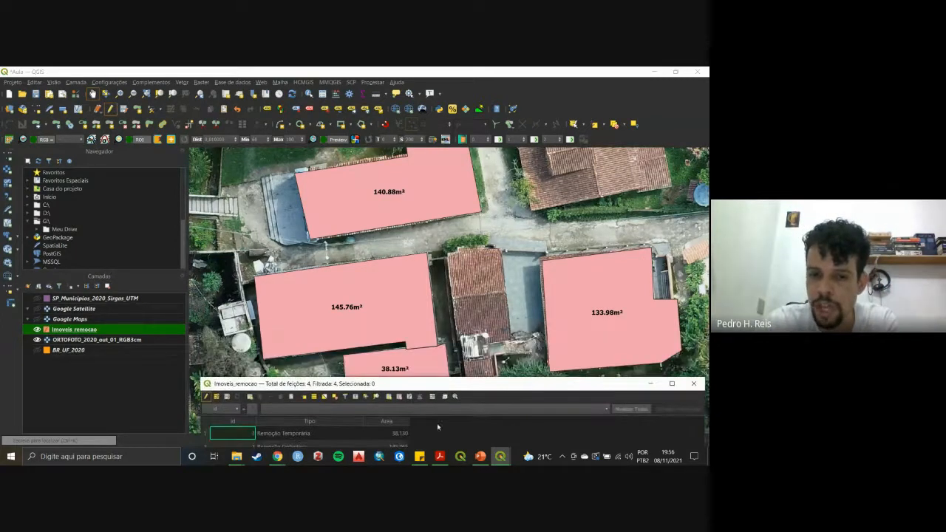
double_click(392, 435)
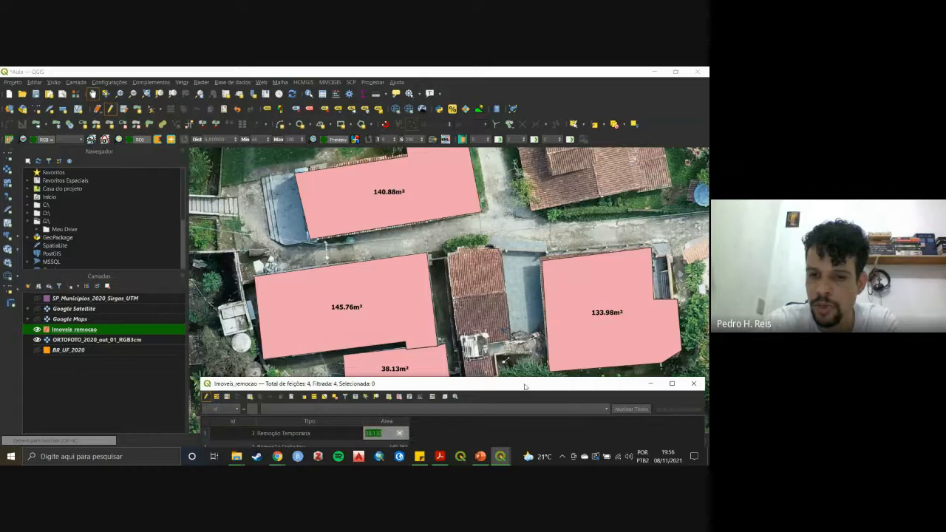
left_click_drag(525, 387, 523, 244)
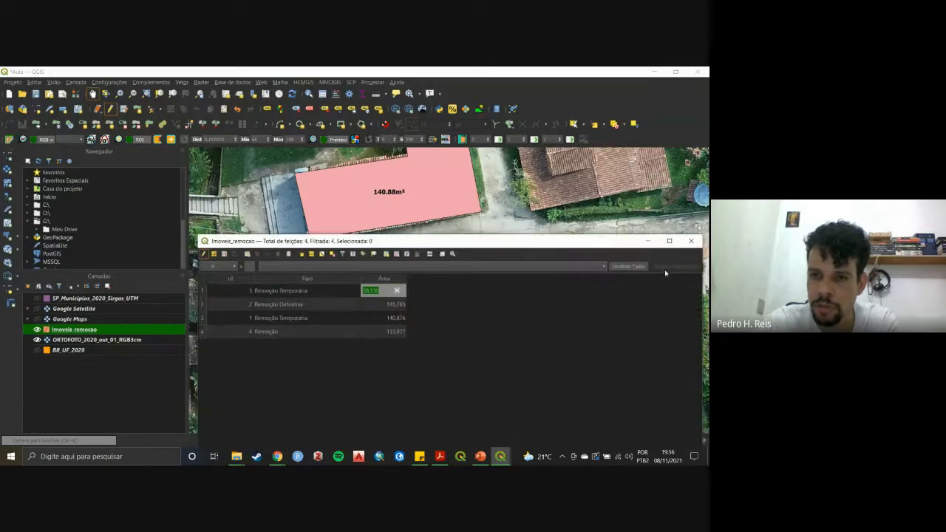
Sort the attribute table by Area in ascending and descending order, inspect the values and close the table.
left_click(385, 279)
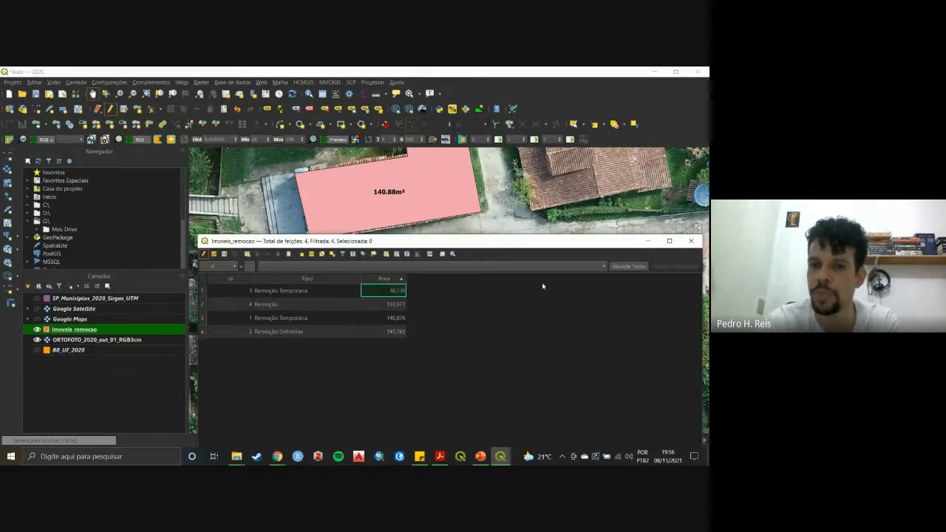
left_click_drag(444, 245, 427, 203)
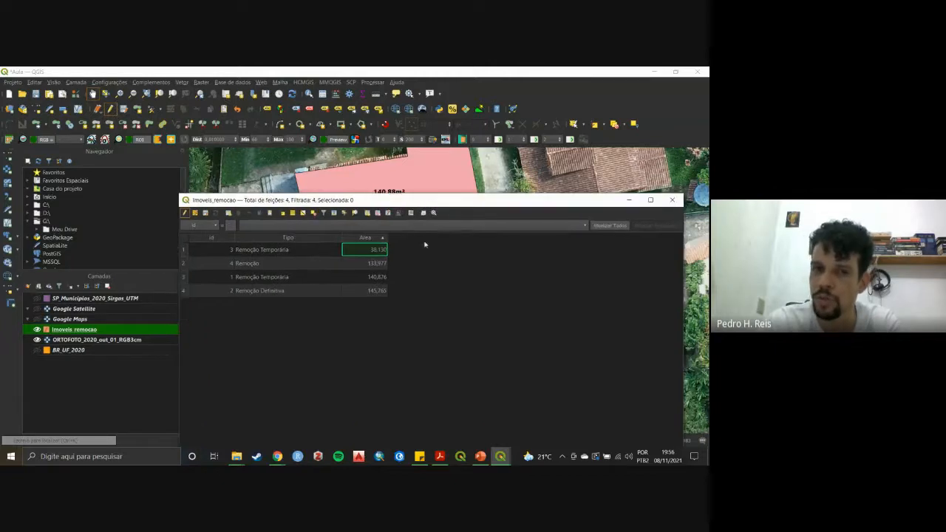
left_click(369, 239)
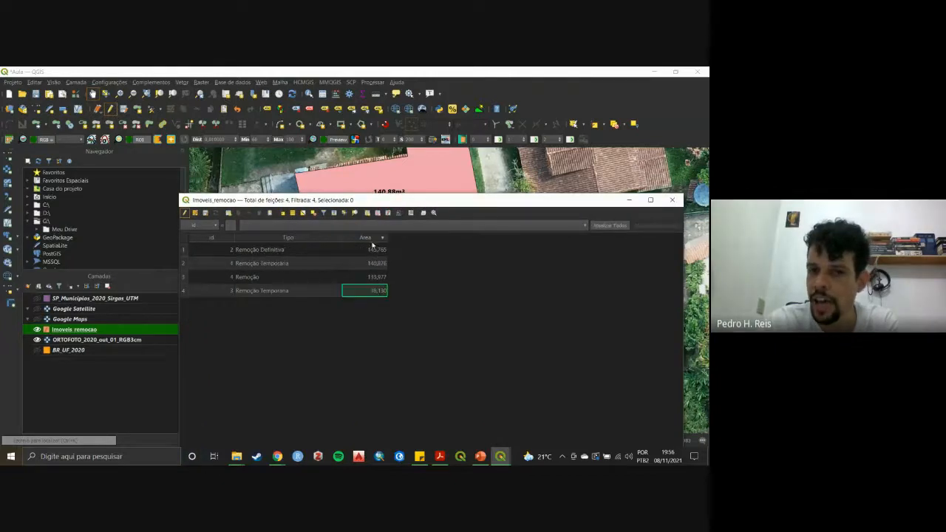
left_click(371, 253)
left_click(384, 265)
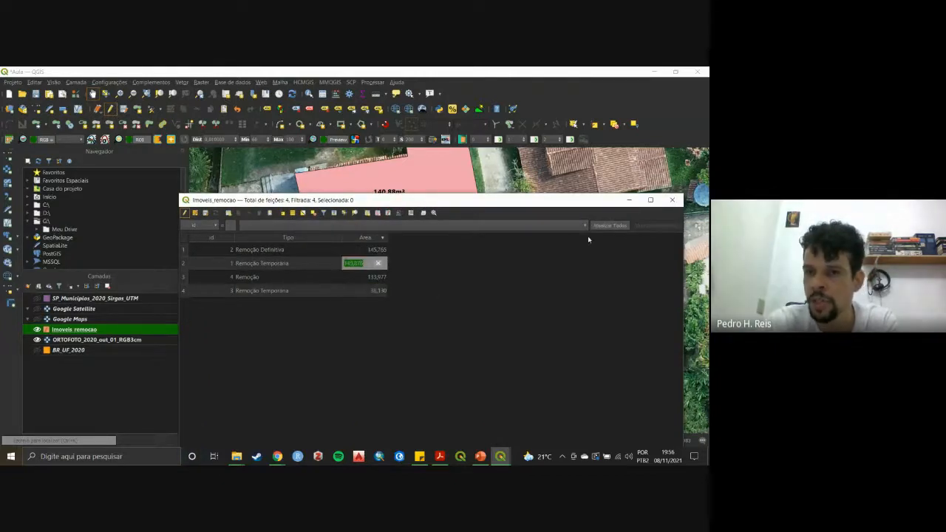
left_click(671, 201)
Examine the bold area labels on the four building polygons, both close up and with the surrounding neighbourhood.
left_click_drag(668, 210, 630, 177)
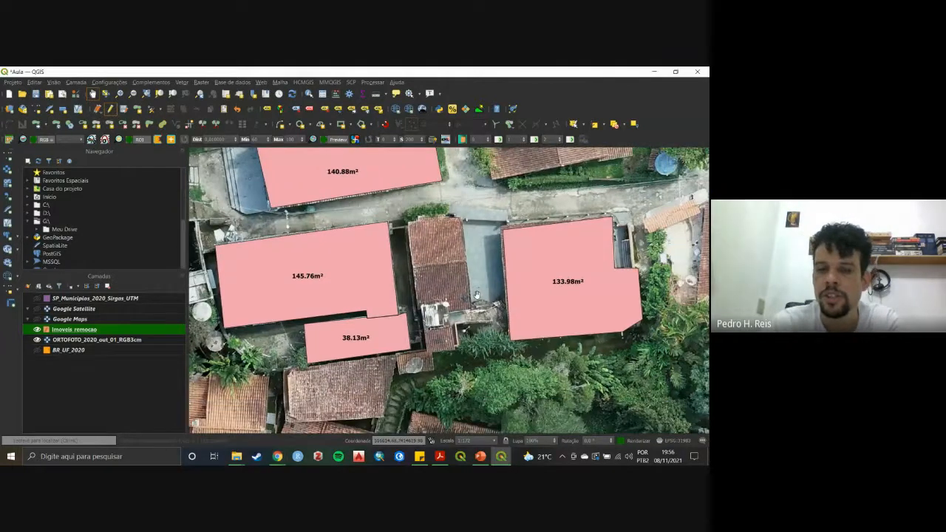
left_click_drag(495, 260, 504, 318)
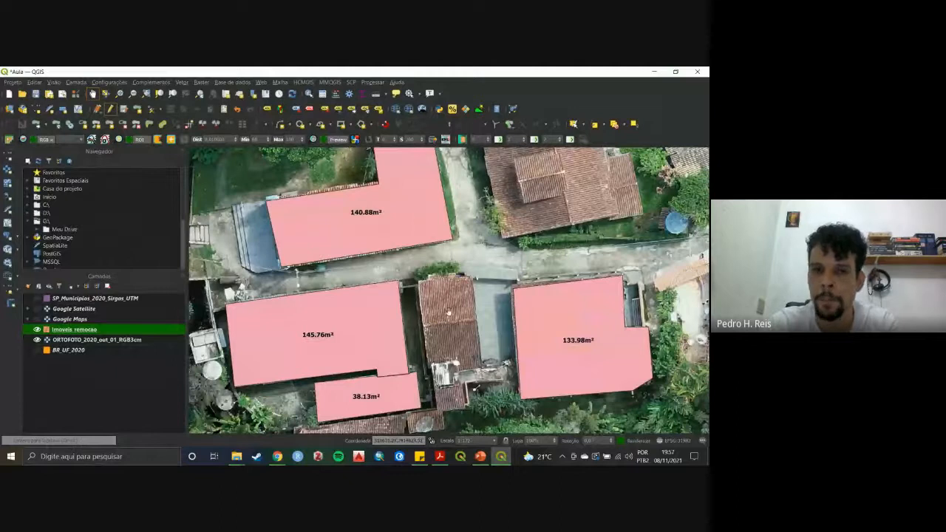
left_click_drag(449, 311, 498, 281)
scroll(499, 280, "down", 3)
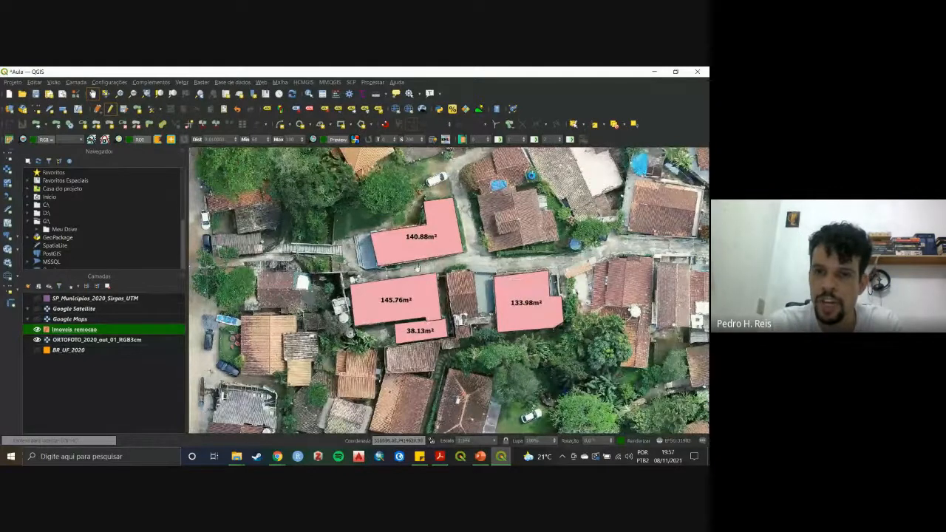
scroll(452, 249, "up", 3)
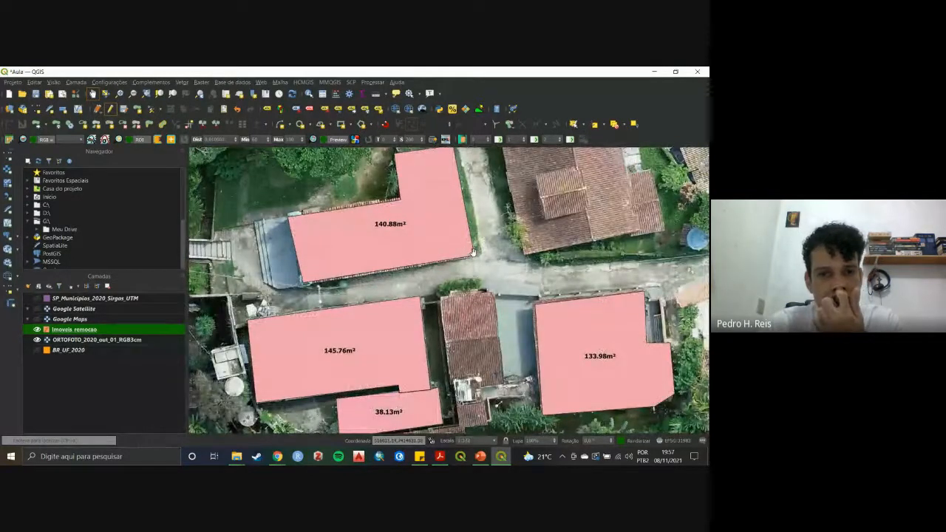
left_click_drag(468, 208, 462, 254)
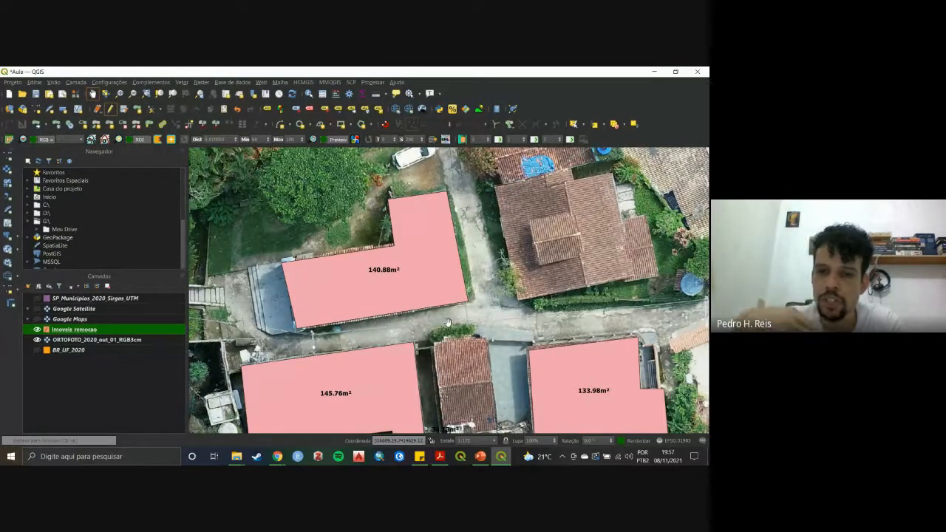
left_click_drag(440, 372, 472, 308)
scroll(478, 295, "down", 3)
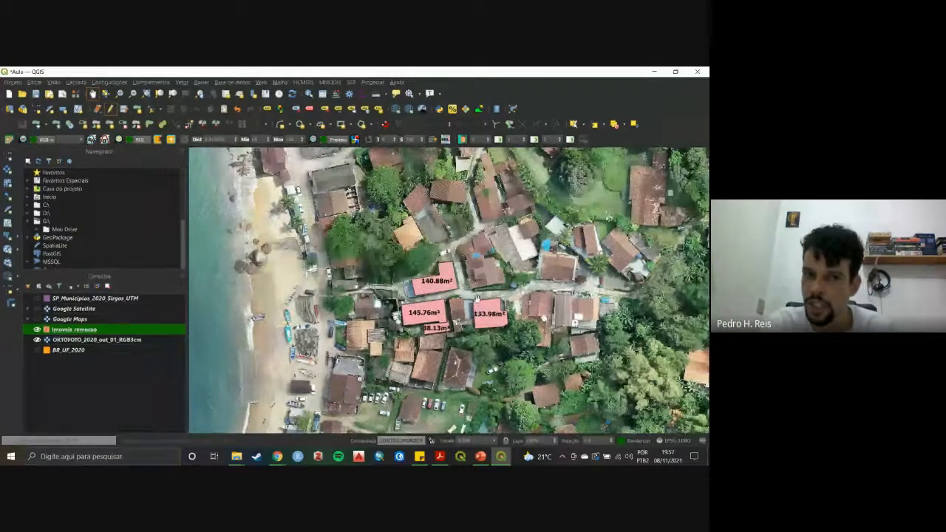
scroll(477, 287, "up", 1)
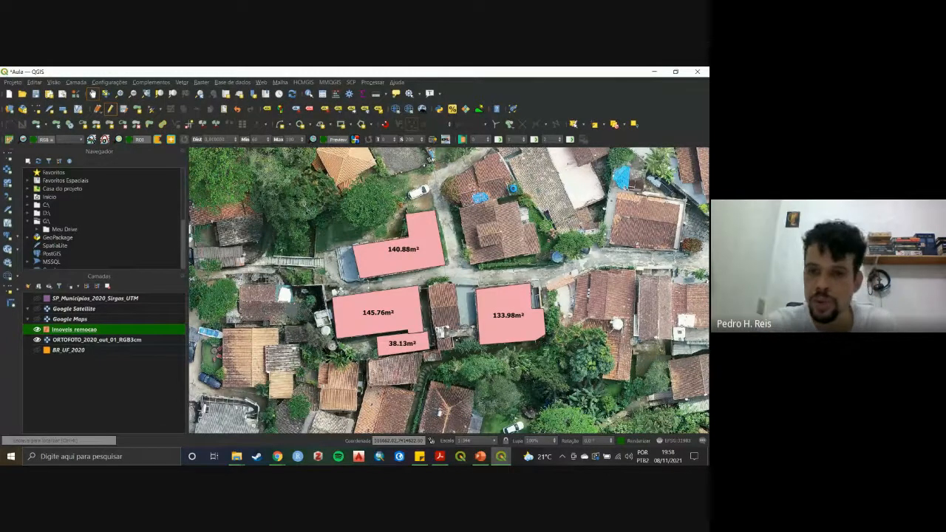
left_click_drag(406, 317, 445, 298)
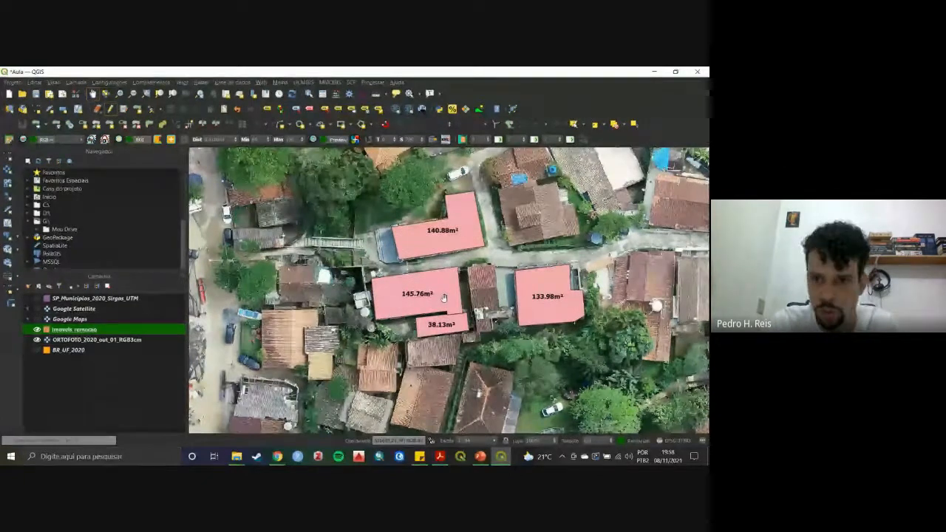
left_click_drag(444, 298, 412, 297)
left_click_drag(517, 331, 503, 351)
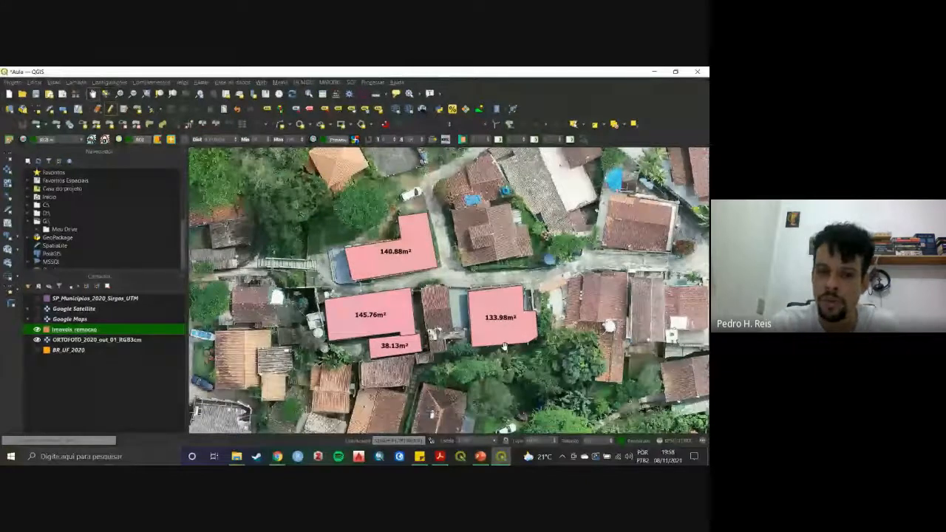
left_click_drag(458, 359, 474, 335)
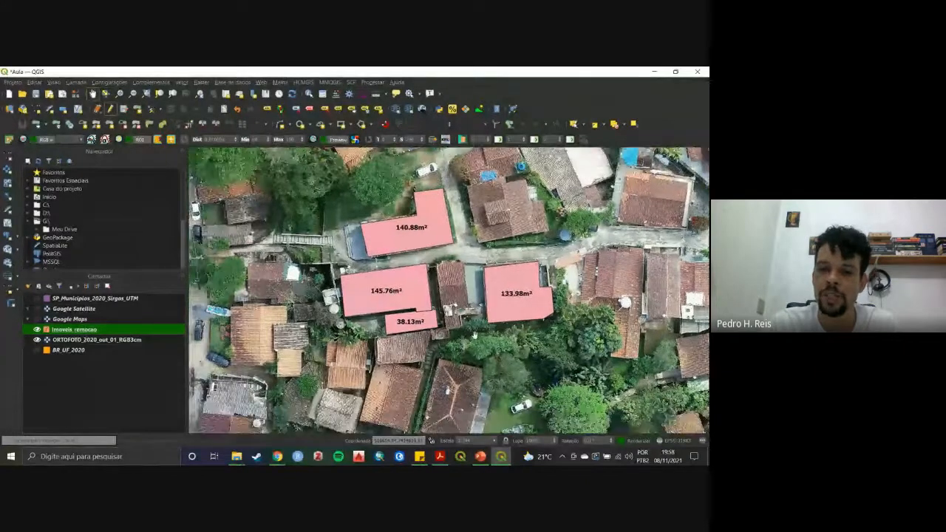
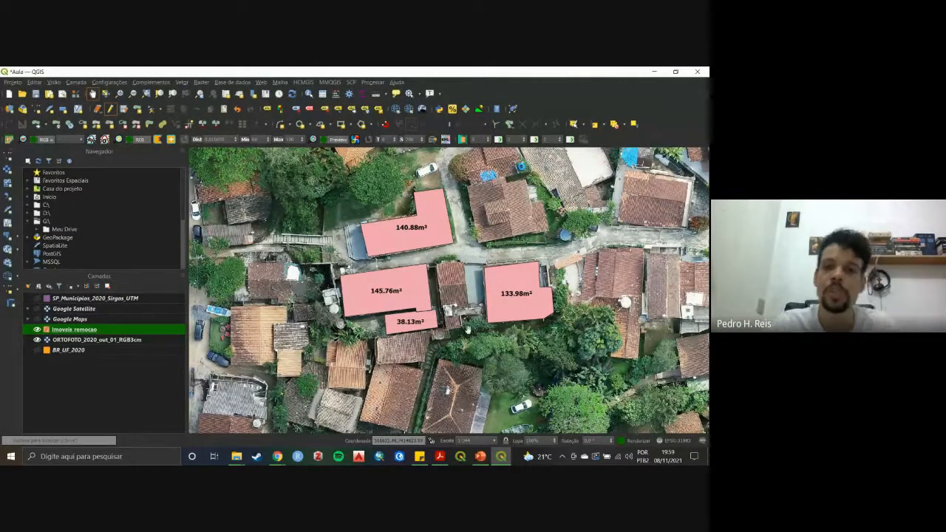
left_click_drag(507, 280, 422, 314)
scroll(462, 314, "down", 1)
scroll(406, 303, "up", 1)
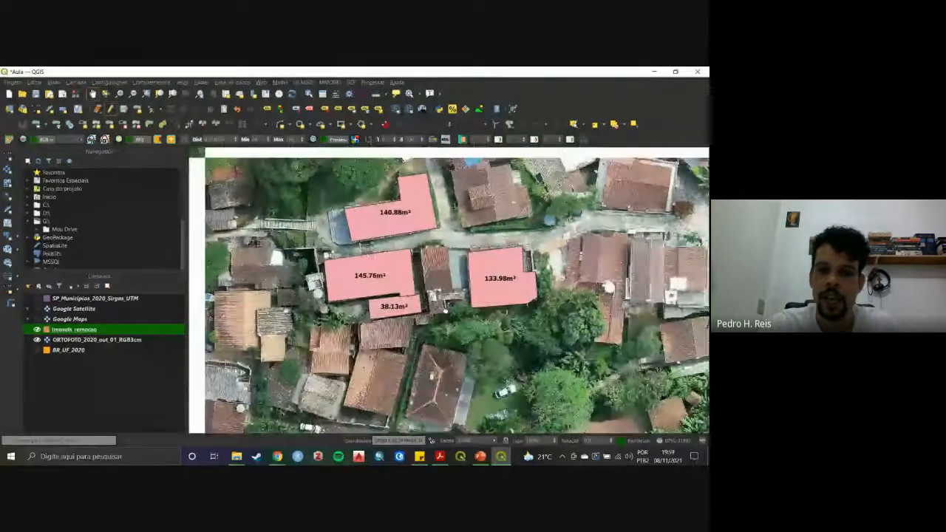
left_click_drag(427, 267, 438, 297)
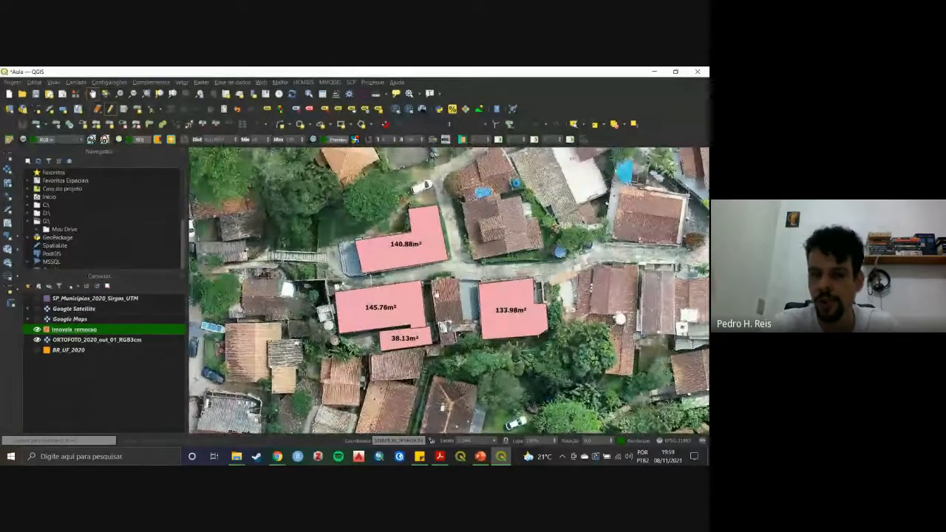
left_click_drag(469, 268, 427, 302)
left_click_drag(503, 293, 501, 268)
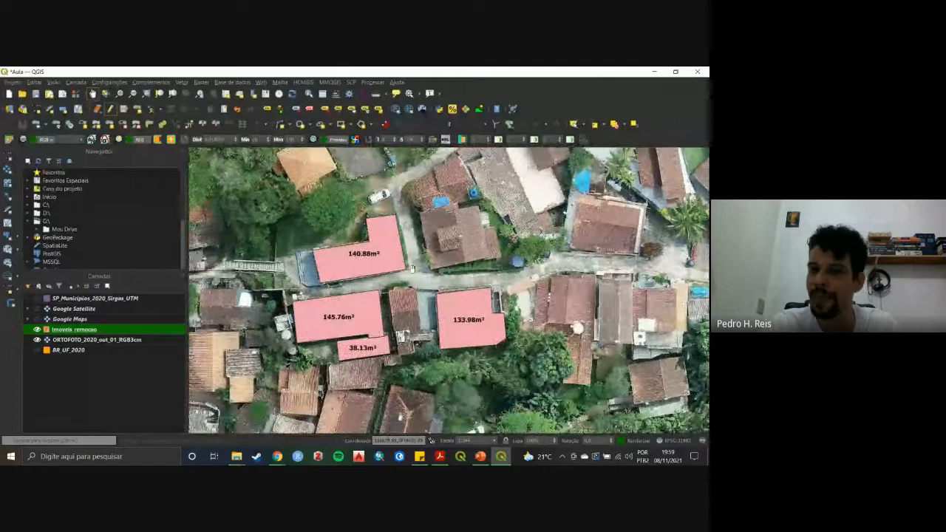
left_click_drag(413, 270, 469, 265)
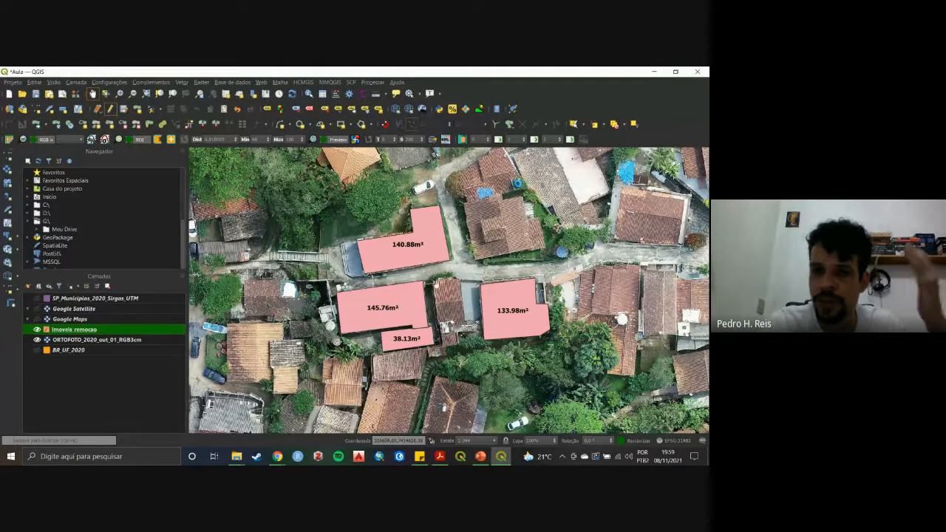
scroll(464, 283, "down", 3)
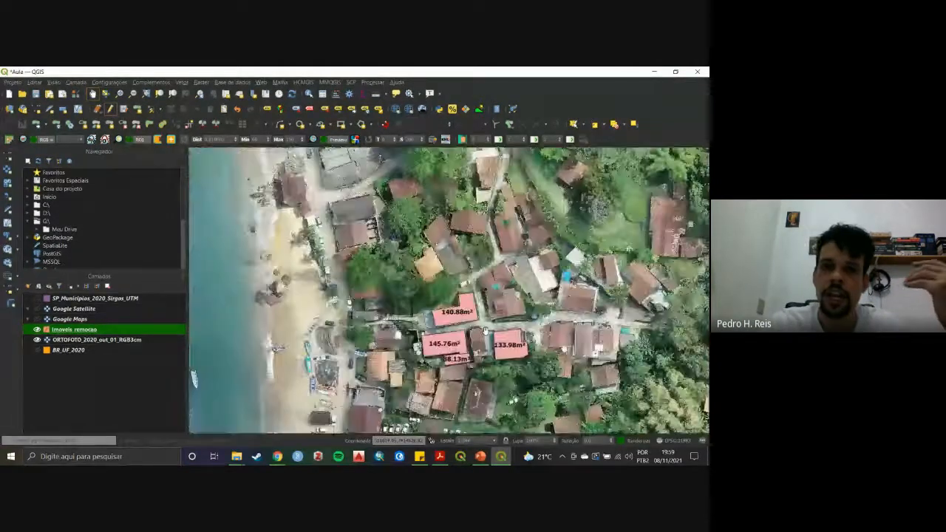
Examine the four labelled building polygons against the surrounding roofs and streets, both close up and across the wider orthophoto.
left_click_drag(485, 331, 400, 305)
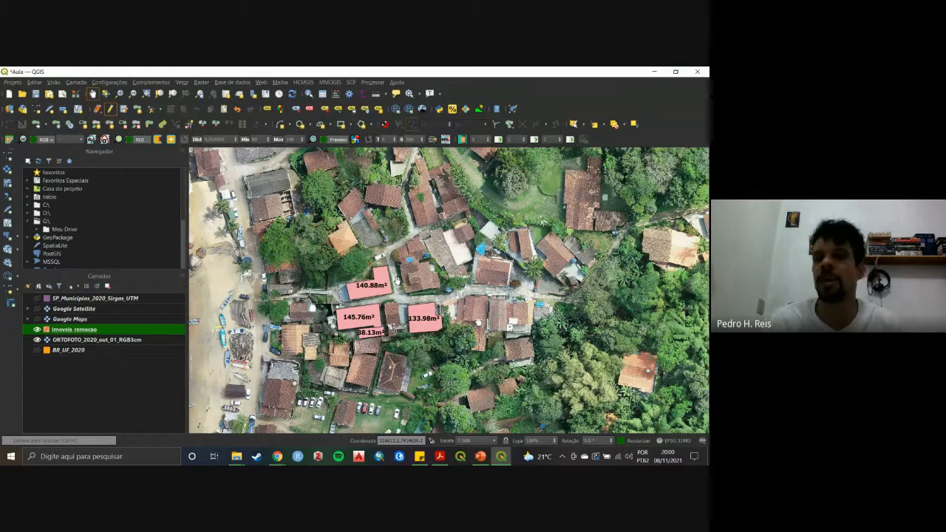
left_click_drag(411, 301, 408, 285)
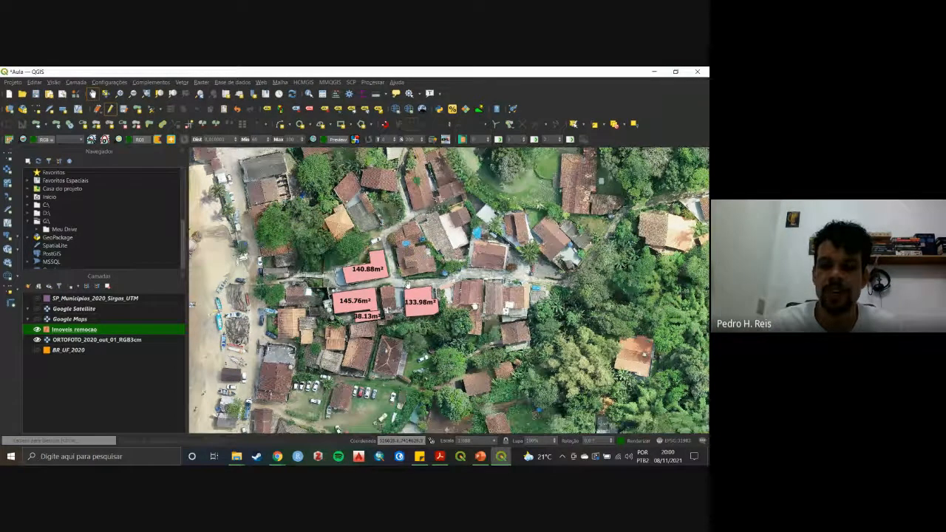
scroll(408, 285, "up", 1)
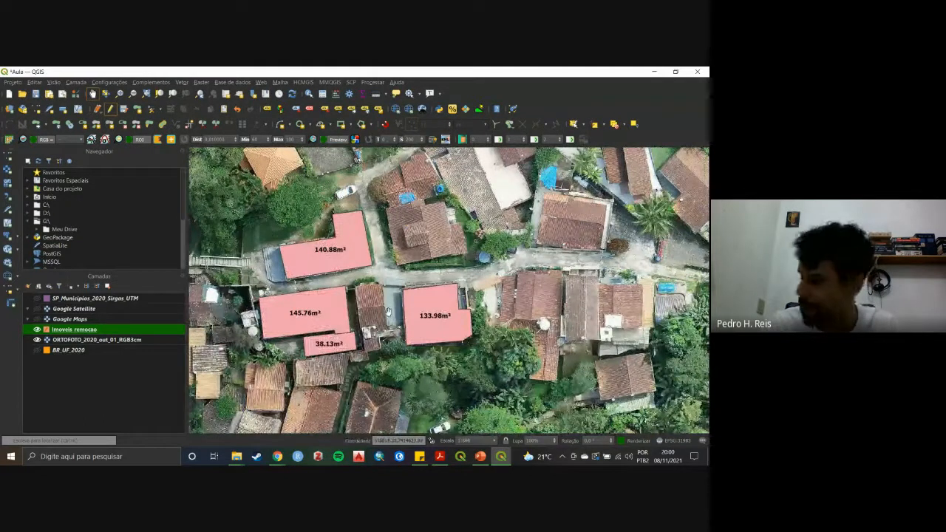
left_click_drag(440, 287, 470, 287)
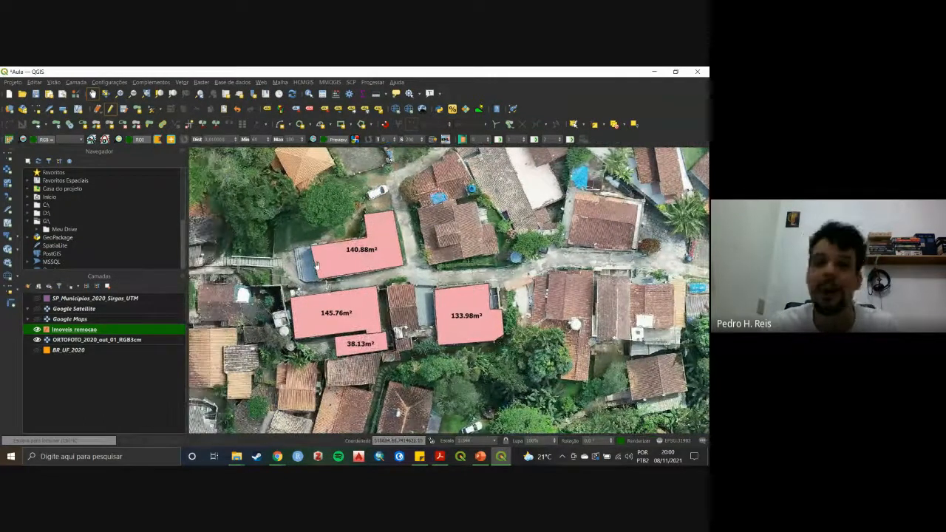
left_click_drag(371, 292, 390, 287)
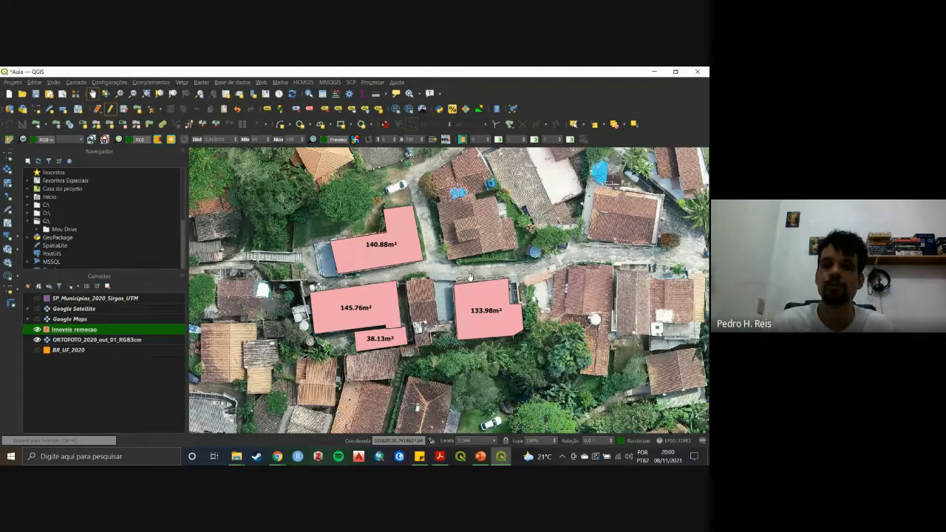
left_click_drag(412, 285, 401, 277)
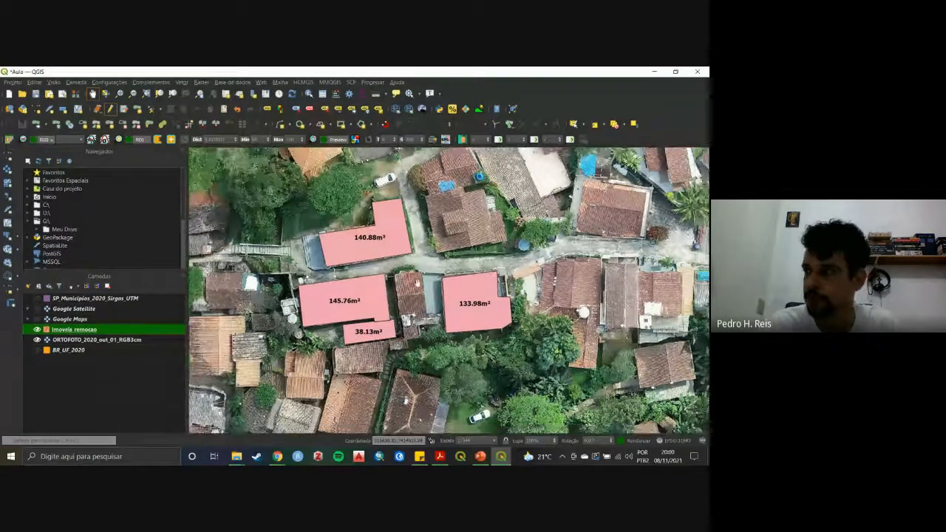
left_click_drag(505, 304, 538, 291)
scroll(440, 255, "down", 5)
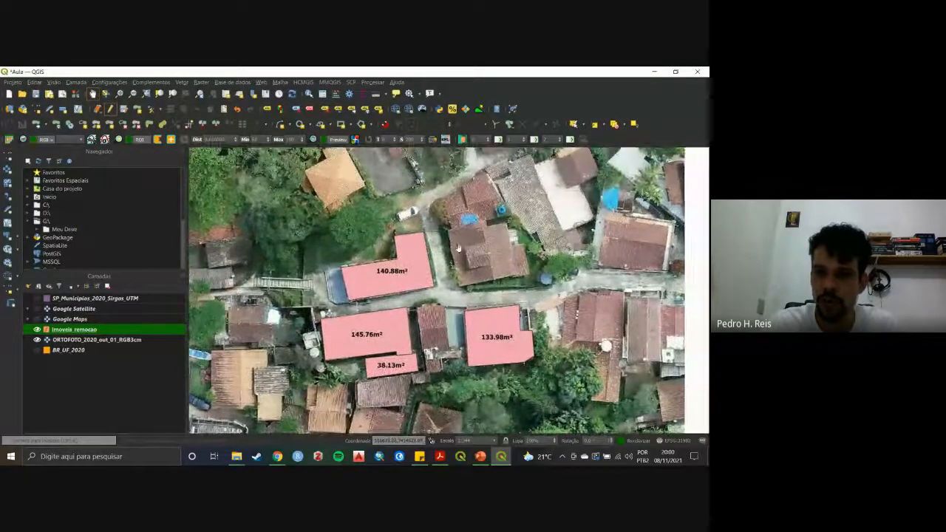
scroll(443, 262, "down", 3)
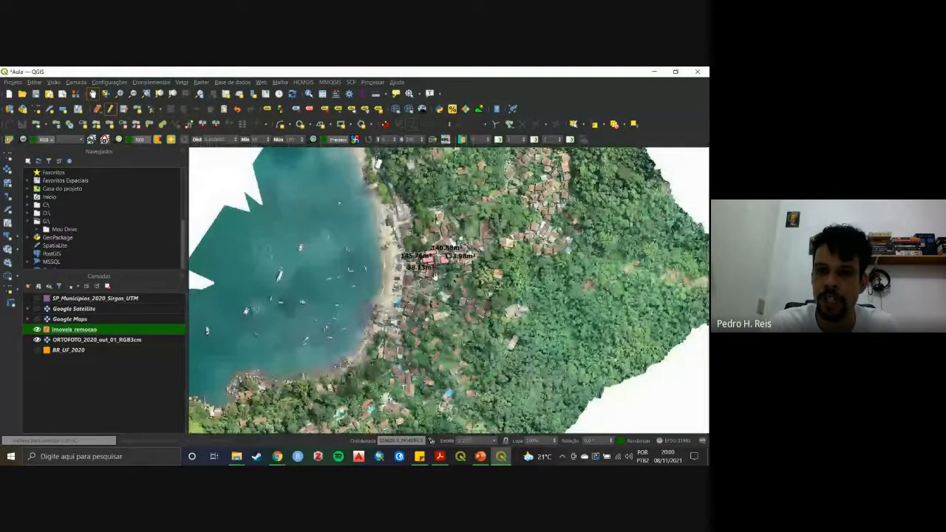
scroll(435, 276, "up", 8)
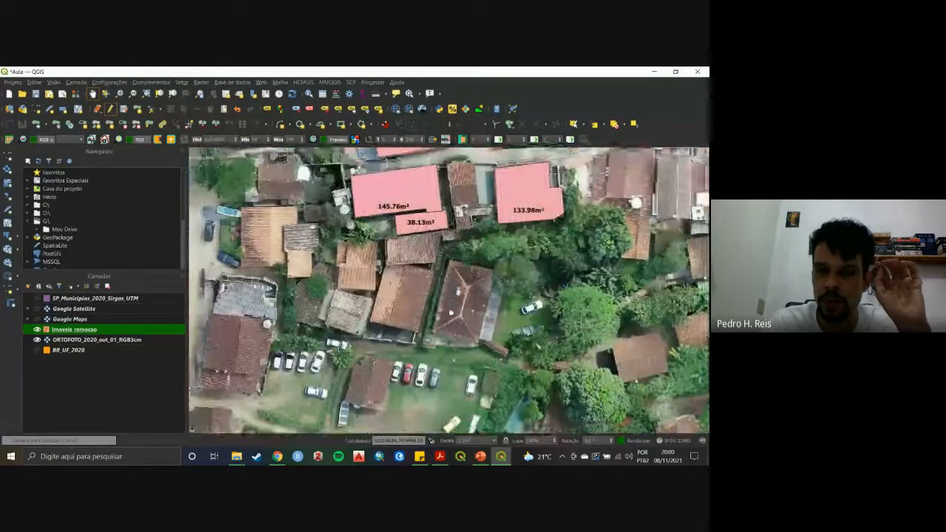
left_click_drag(451, 313, 462, 375)
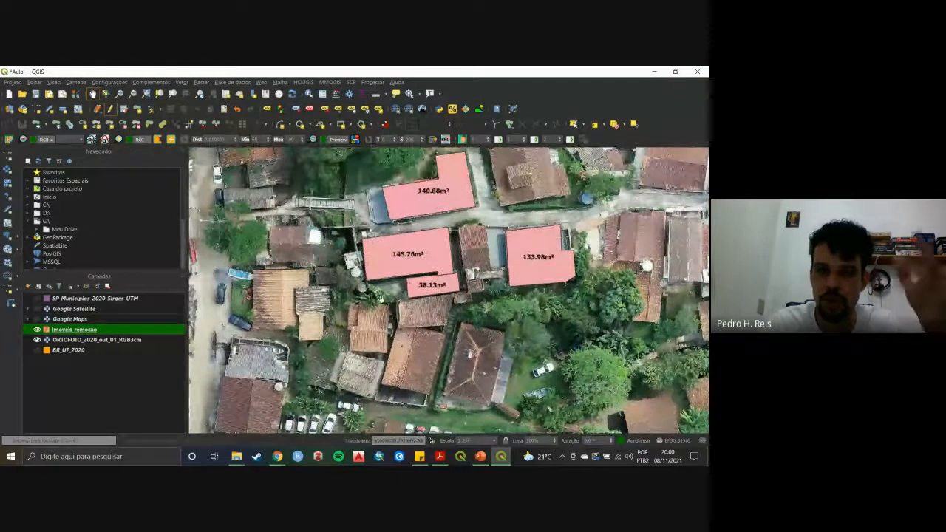
left_click_drag(416, 266, 490, 281)
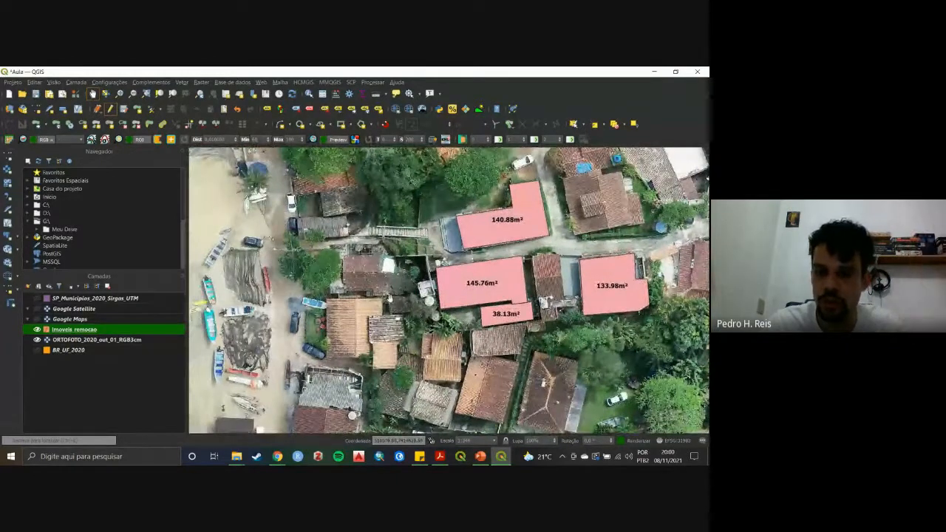
Survey the orthophoto from the labelled buildings along the coast to the scattered houses and the forested southern edge.
scroll(252, 164, "down", 3)
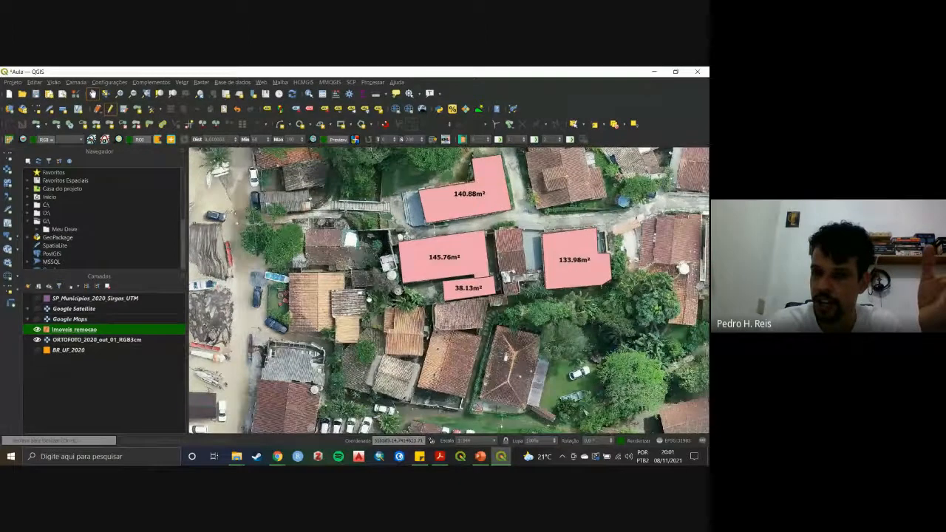
scroll(357, 318, "down", 1)
left_click_drag(476, 343, 316, 281)
left_click_drag(239, 361, 462, 254)
left_click_drag(287, 404, 395, 299)
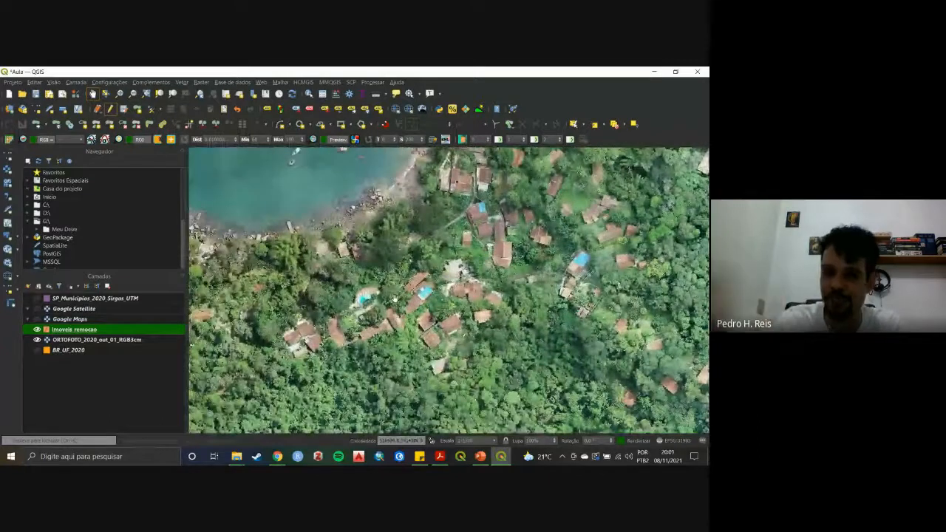
left_click_drag(394, 299, 396, 261)
left_click_drag(507, 306, 392, 264)
scroll(391, 265, "down", 2)
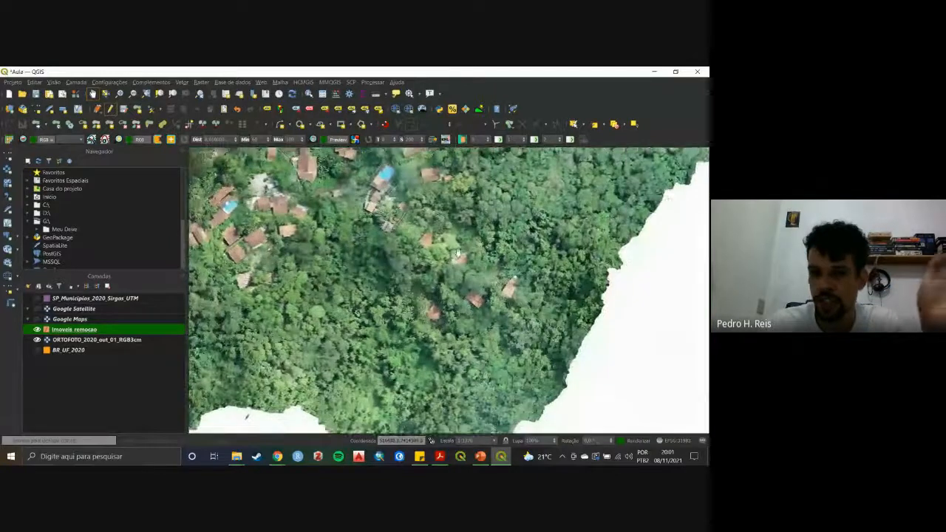
left_click_drag(598, 189, 587, 294)
scroll(435, 241, "up", 2)
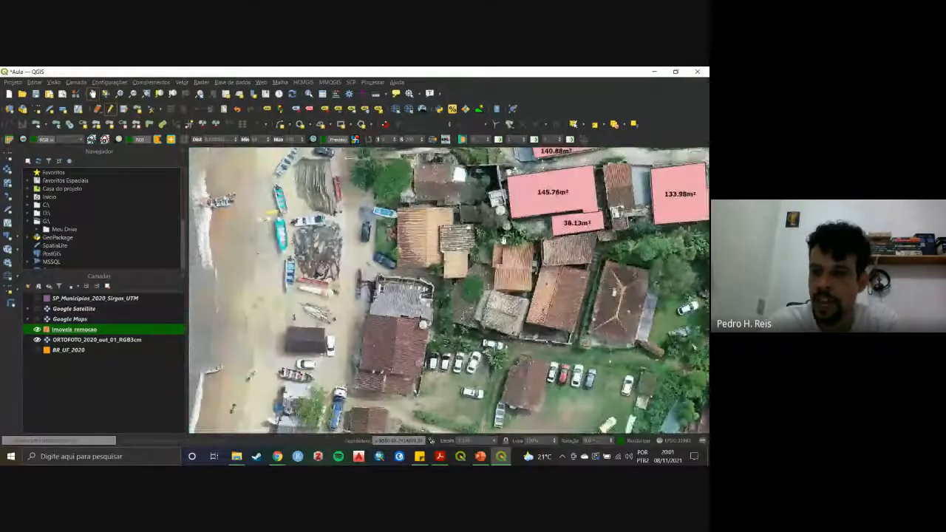
Inspect the houses and streets north and east of the labelled polygons, ending with the whole neighbourhood in view.
left_click_drag(517, 244, 433, 305)
left_click_drag(600, 262, 371, 320)
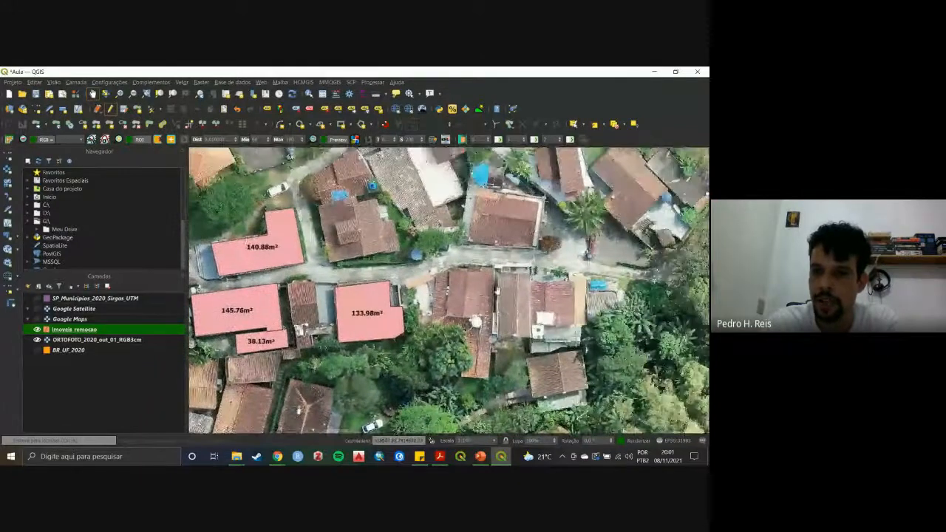
left_click_drag(372, 224, 480, 274)
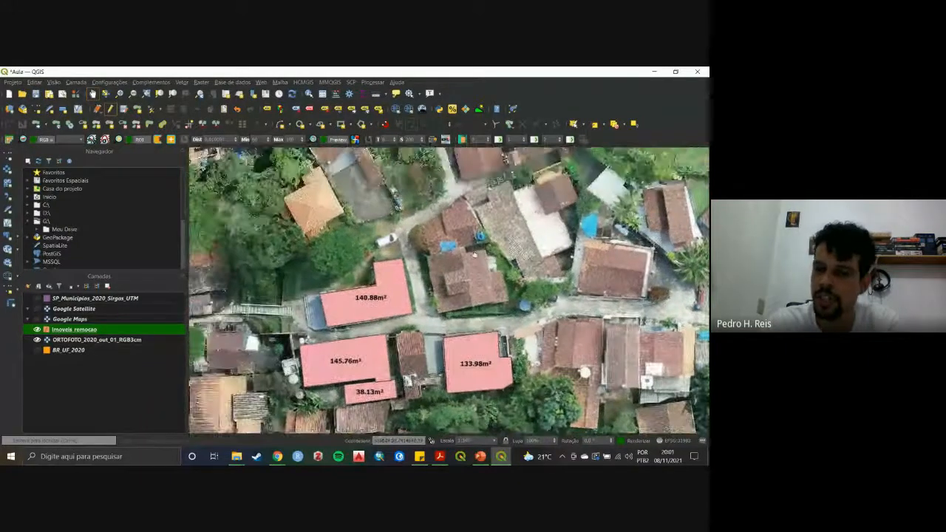
left_click_drag(390, 209, 453, 270)
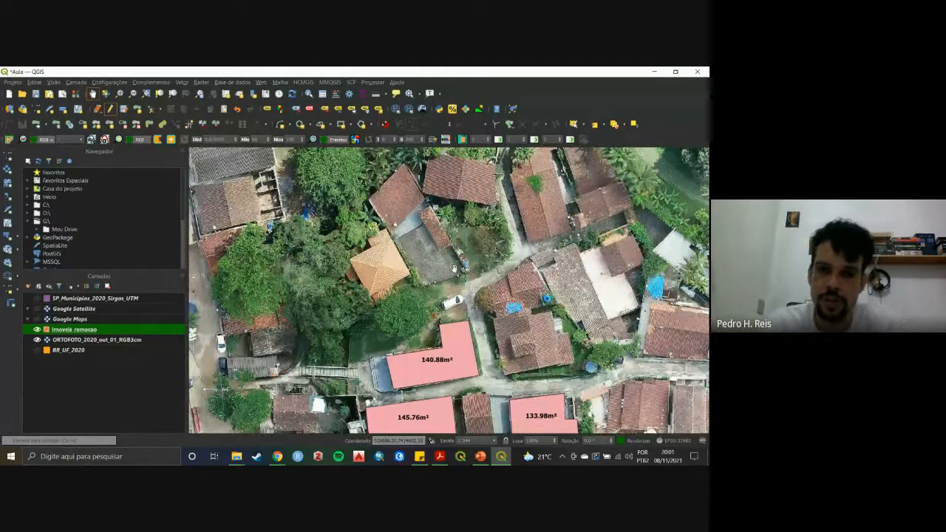
left_click_drag(454, 269, 392, 238)
scroll(466, 279, "down", 1)
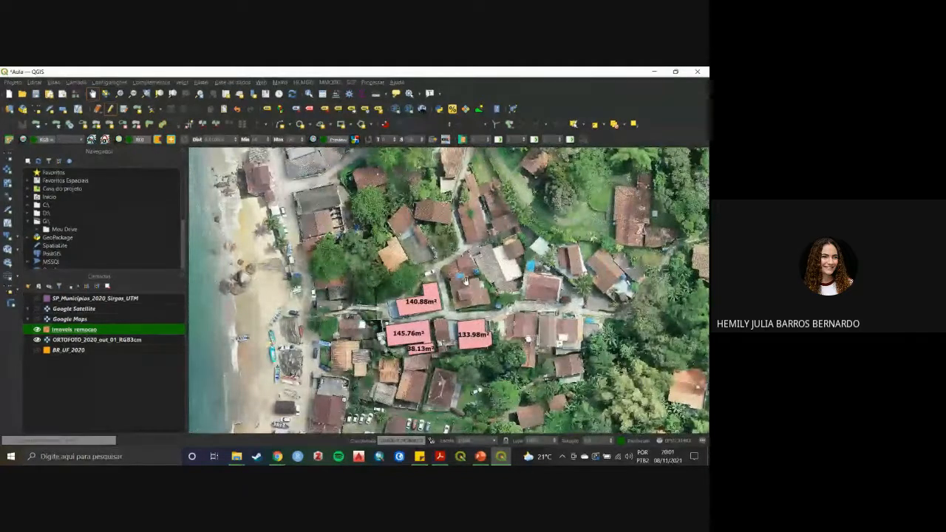
Switch to File Explorer, open Curso-QGIS > Referências > Manuais de QGis and point out the APOSTILA_QGIS and LIVRO_EXPLORANDO_O_QGIS PDF manuals.
left_click(236, 456)
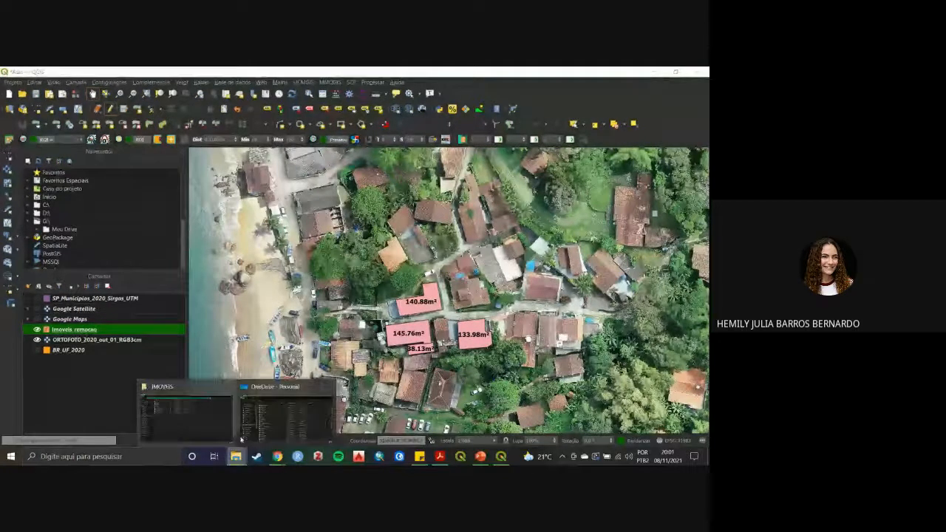
left_click(210, 408)
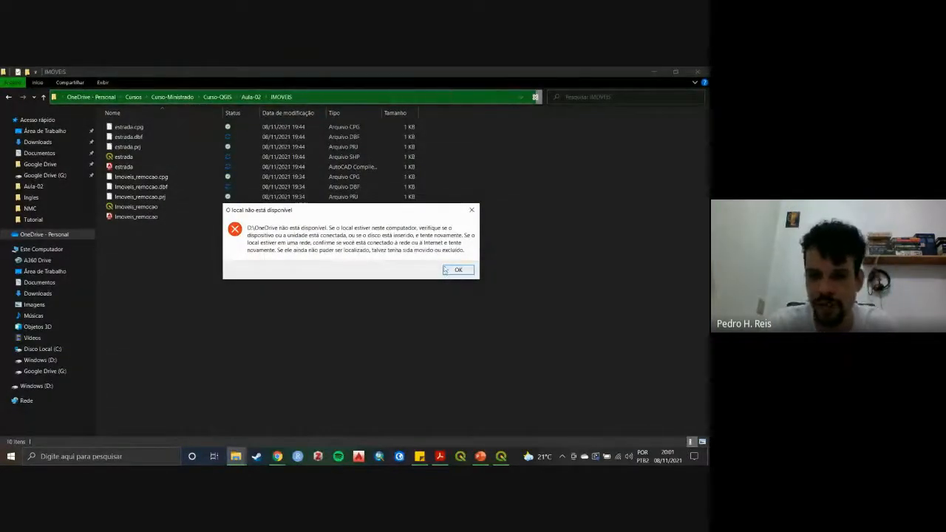
left_click(454, 271)
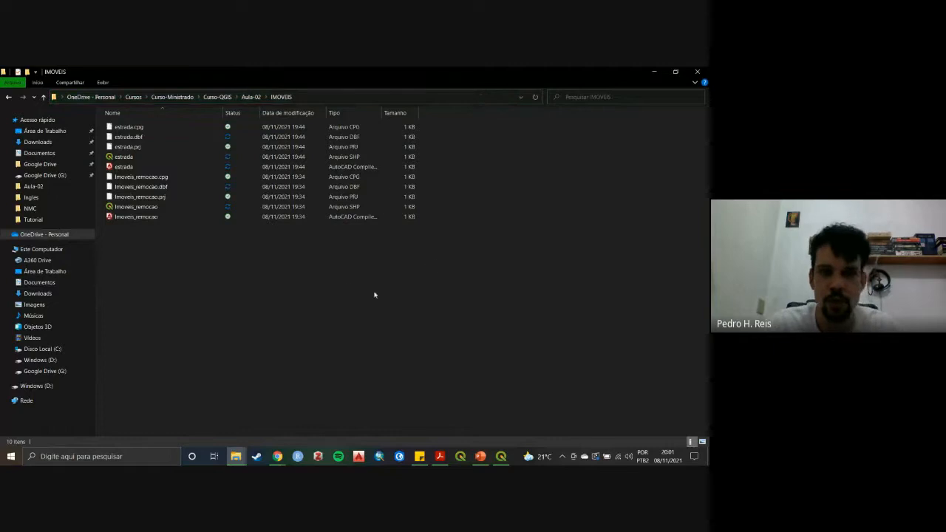
left_click(217, 96)
double_click(164, 190)
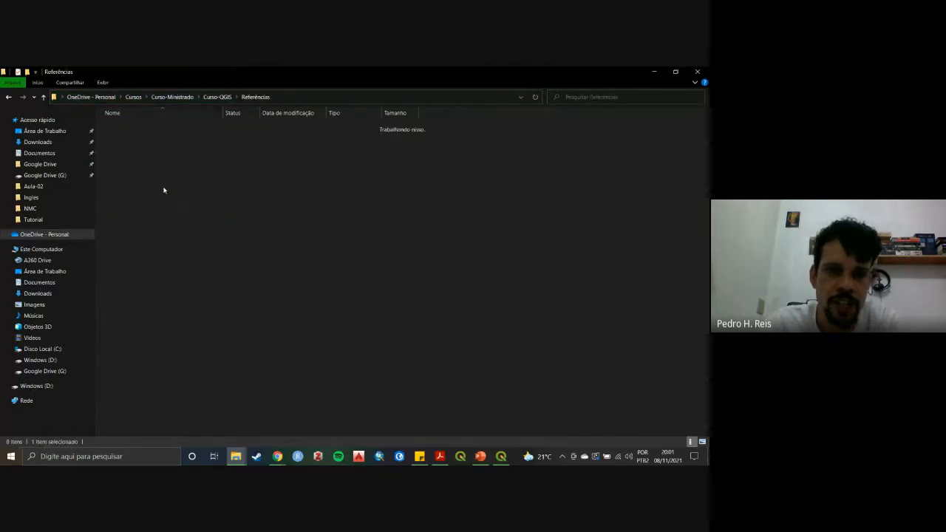
double_click(160, 127)
left_click(179, 129)
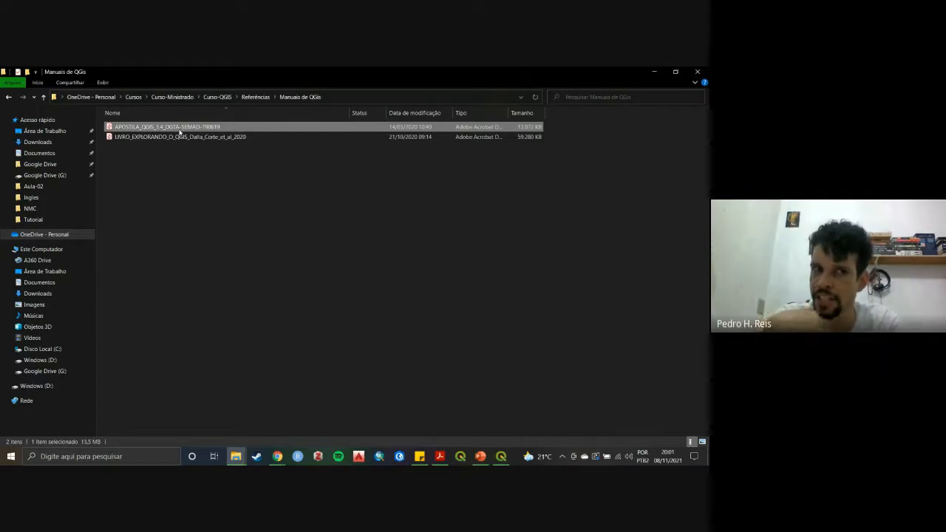
left_click(198, 137)
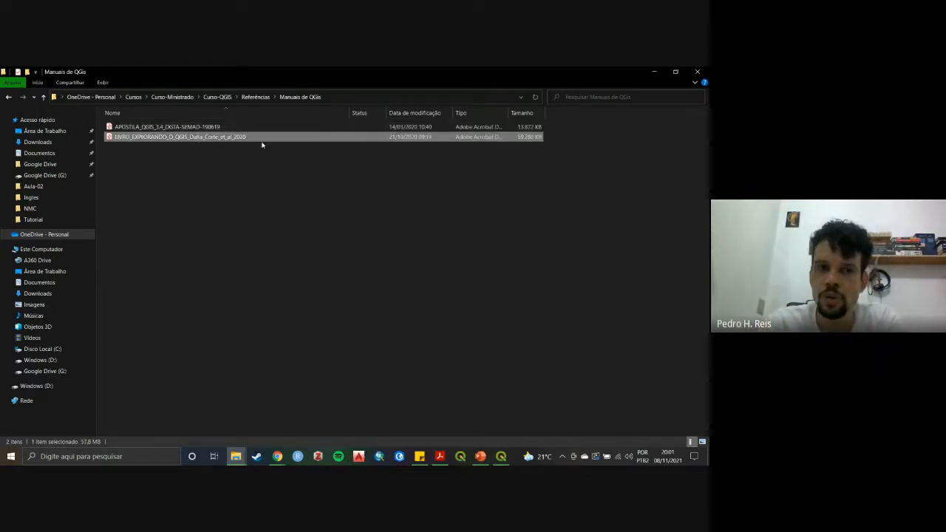
left_click_drag(303, 205, 198, 132)
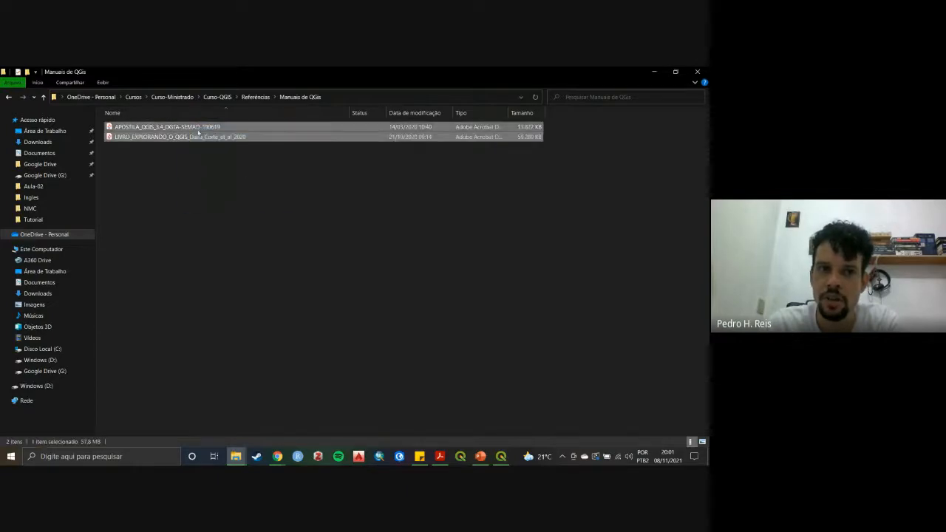
left_click(264, 182)
left_click_drag(262, 184, 198, 130)
Open the Noções Basicas de Mapas e Geoprocessamento folder under Referências and look over its cartography and geoprocessing PDFs.
left_click(256, 97)
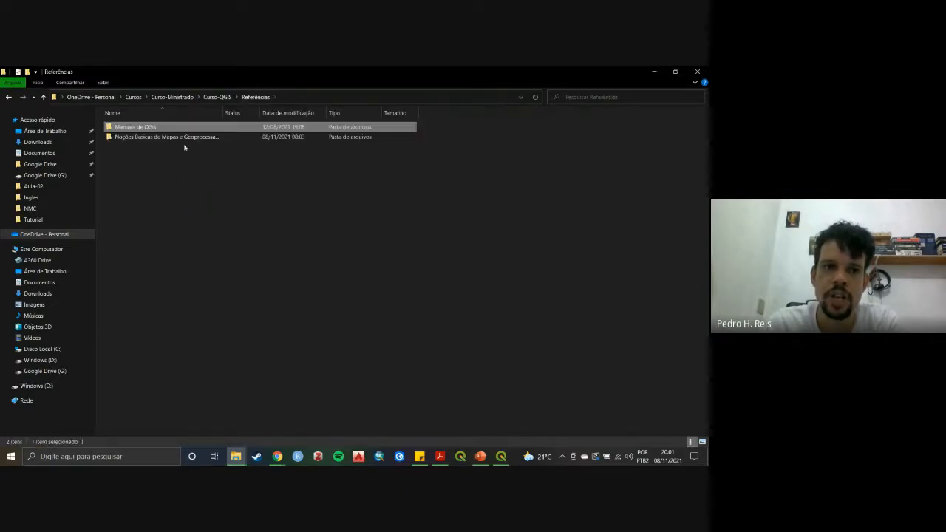
left_click(185, 137)
double_click(185, 137)
left_click_drag(339, 297, 170, 126)
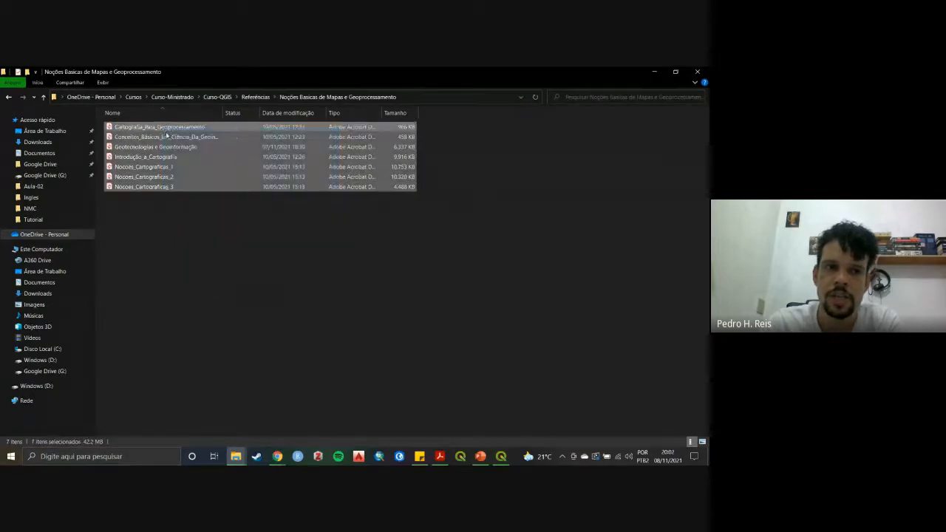
left_click(224, 220)
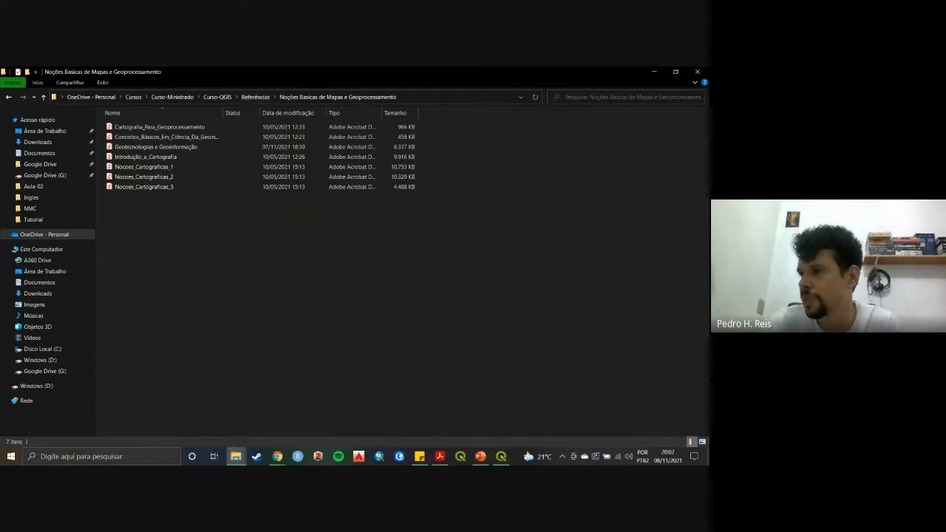
Switch to Chrome and open the IDE-Sisema web map at idesisema.meioambiente.mg.gov.br in a new tab.
key("alt+Tab")
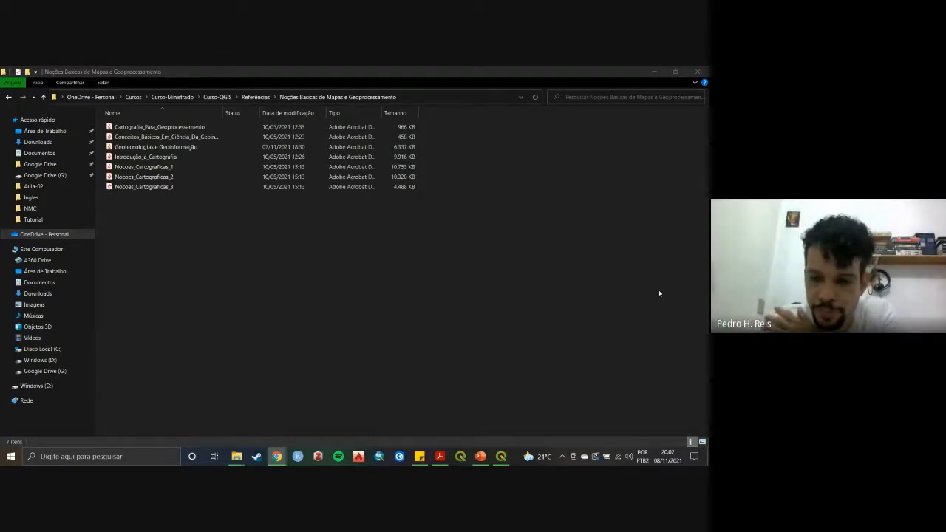
left_click(502, 456)
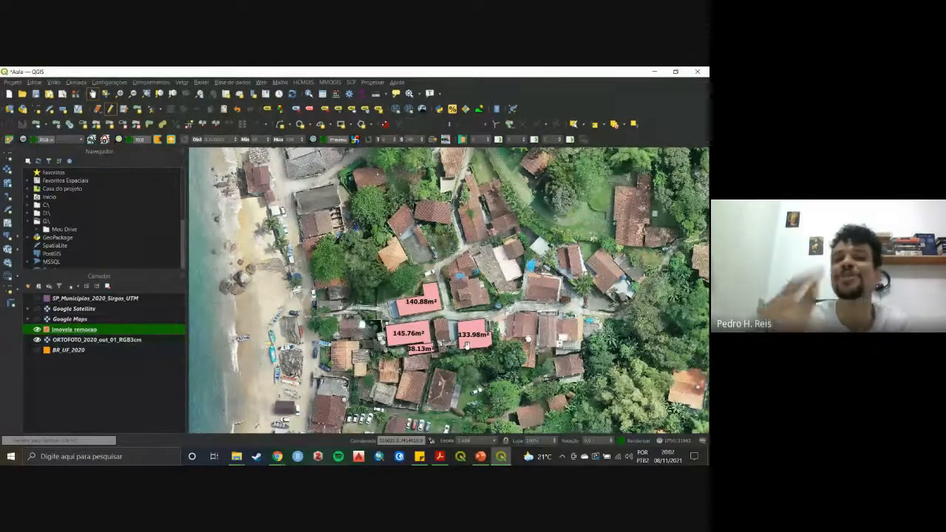
left_click(282, 459)
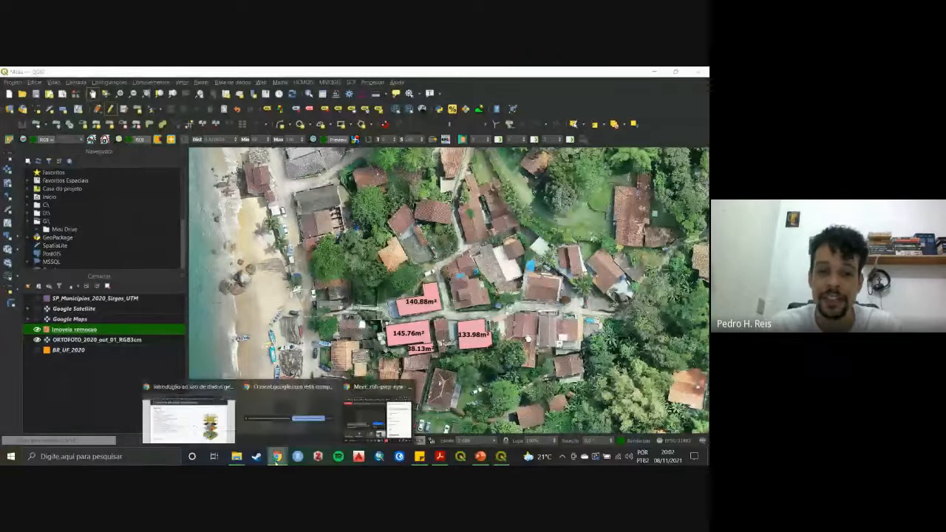
left_click(192, 420)
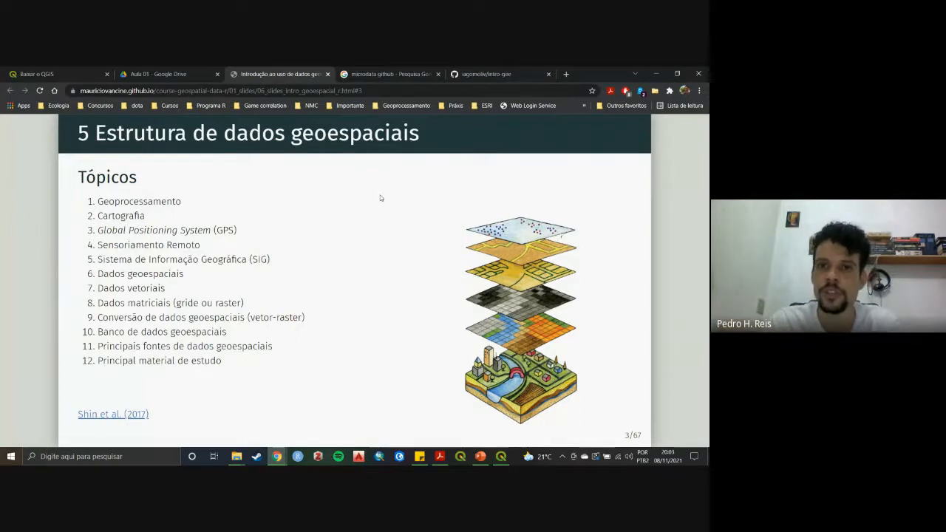
left_click(568, 75)
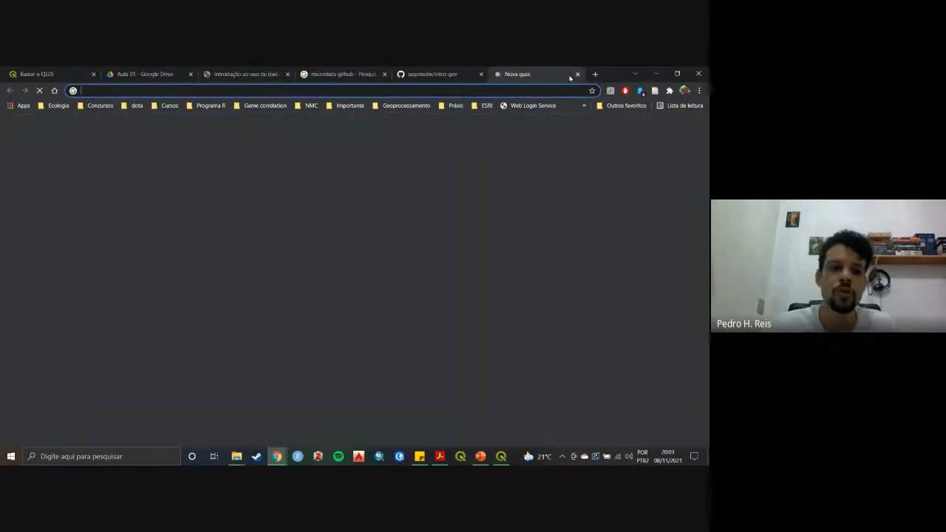
type("idesisema.meioambiente.mg.gov.br")
key("Return")
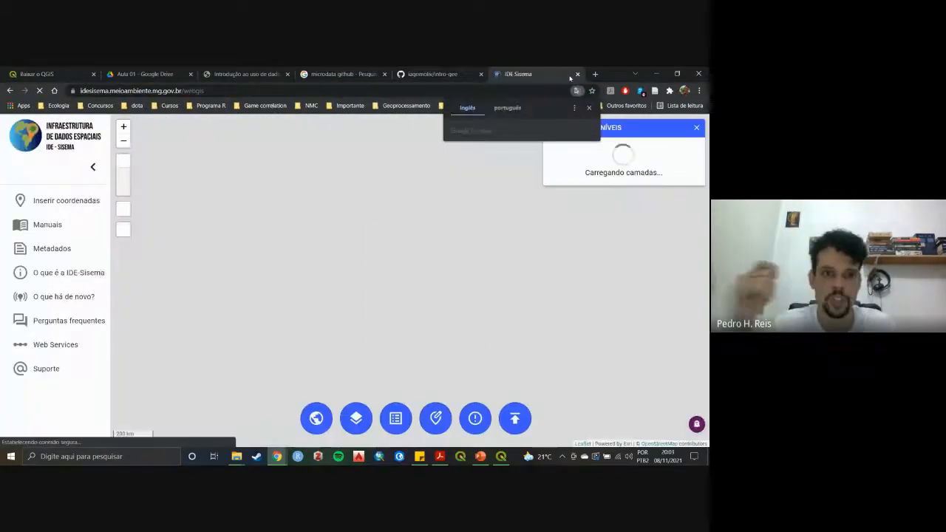
Dismiss the page-translation offer and select the full IDE-Sisema web address for sharing.
left_click(589, 108)
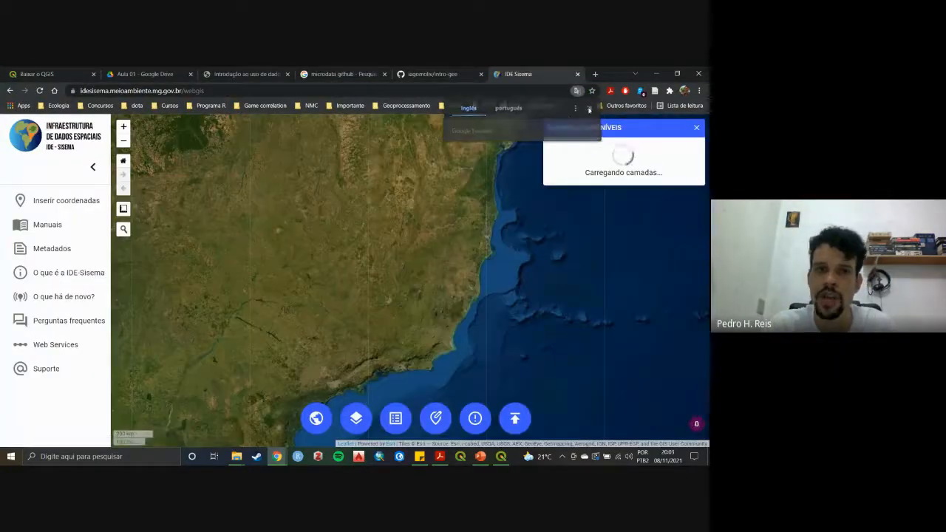
left_click(254, 89)
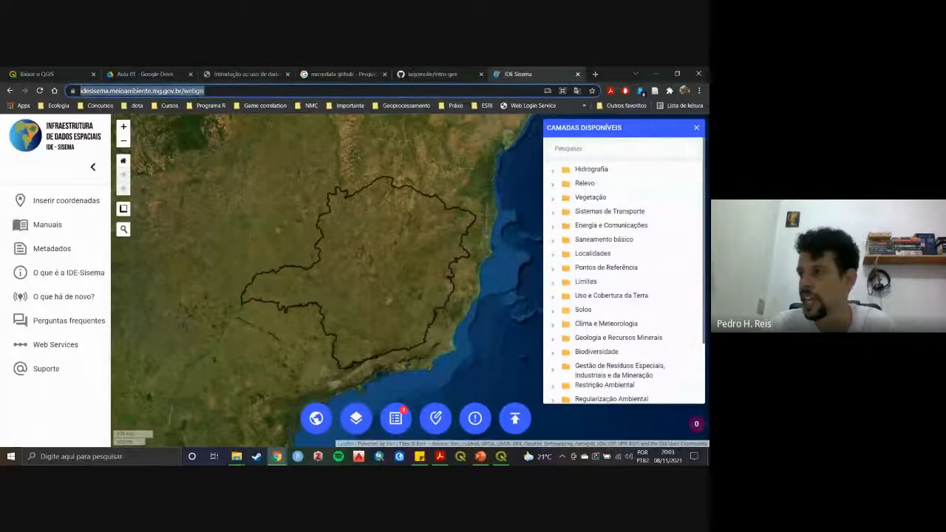
key("alt+Tab")
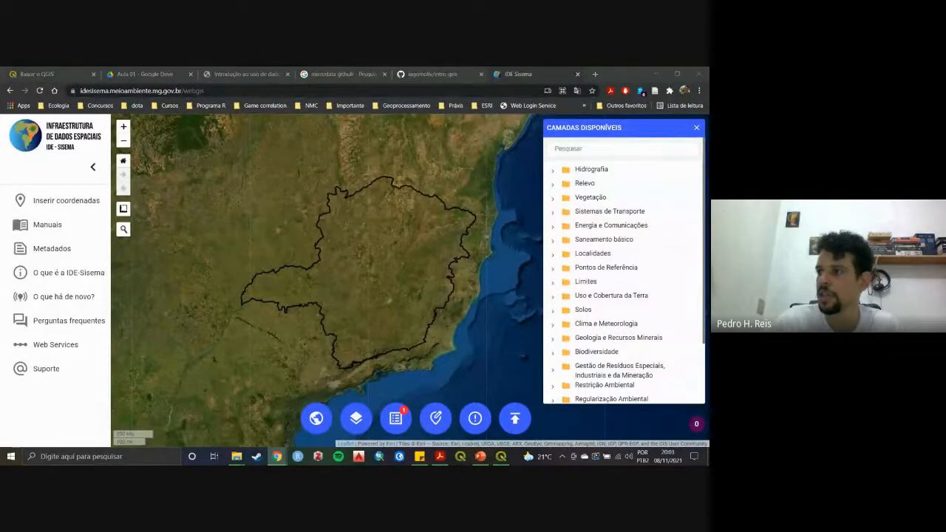
Examine the satellite base map of IDE-Sisema from the Minas Gerais outline up to Brazil's northern coast.
left_click_drag(395, 244, 374, 264)
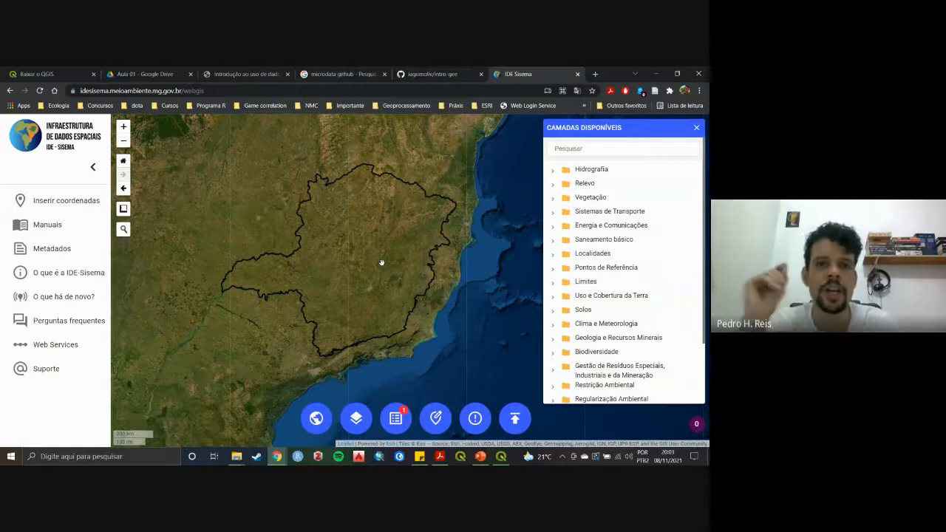
left_click_drag(417, 256, 521, 376)
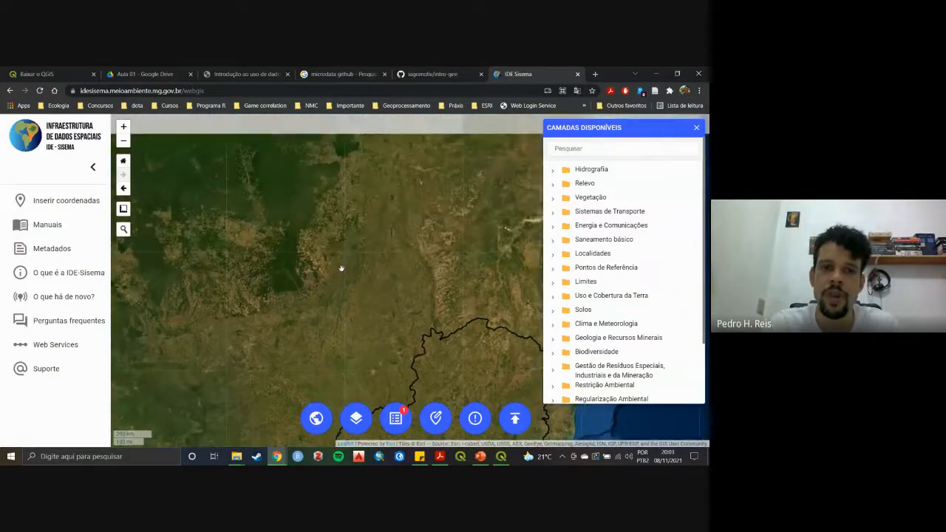
left_click_drag(342, 268, 363, 362)
left_click_drag(335, 197, 340, 262)
left_click_drag(275, 180, 325, 232)
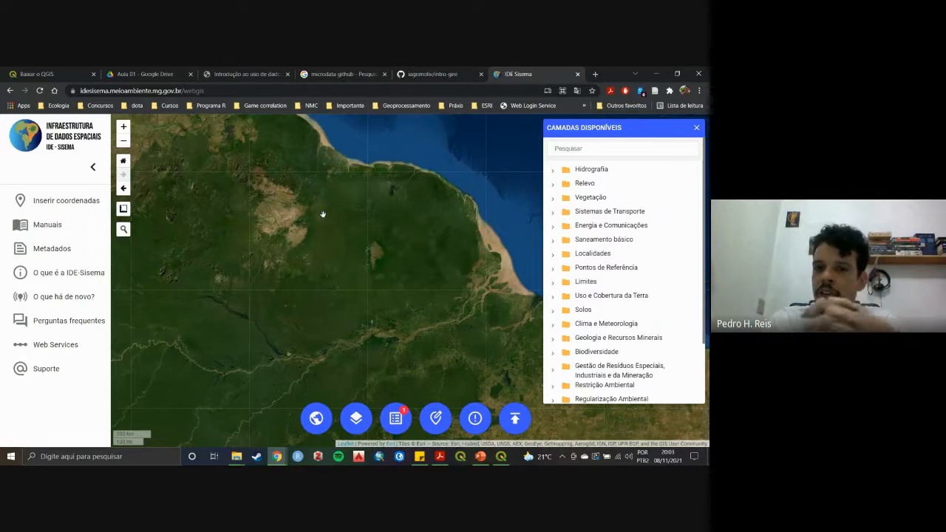
Search Google for "bh map" and open the BH Map - Visualizador site of Belo Horizonte's city hall.
left_click(222, 90)
type("bh")
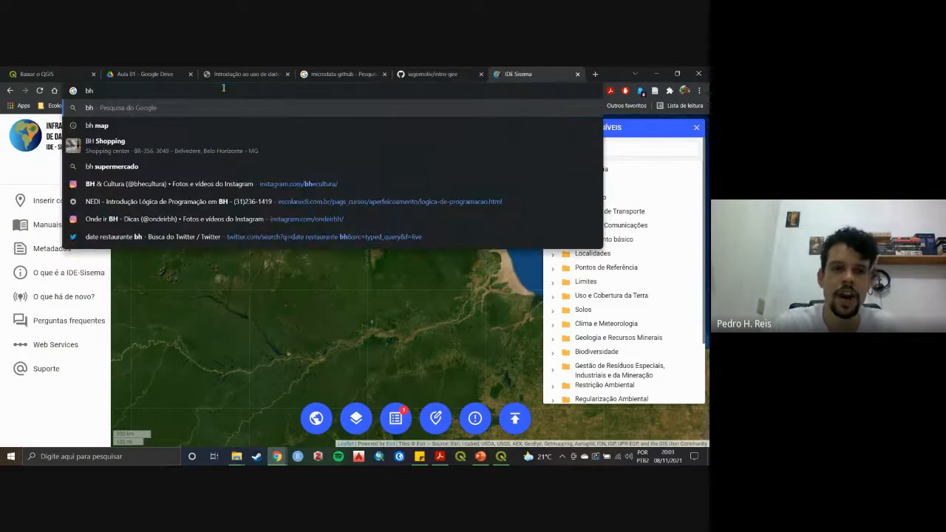
type(" map")
key("Return")
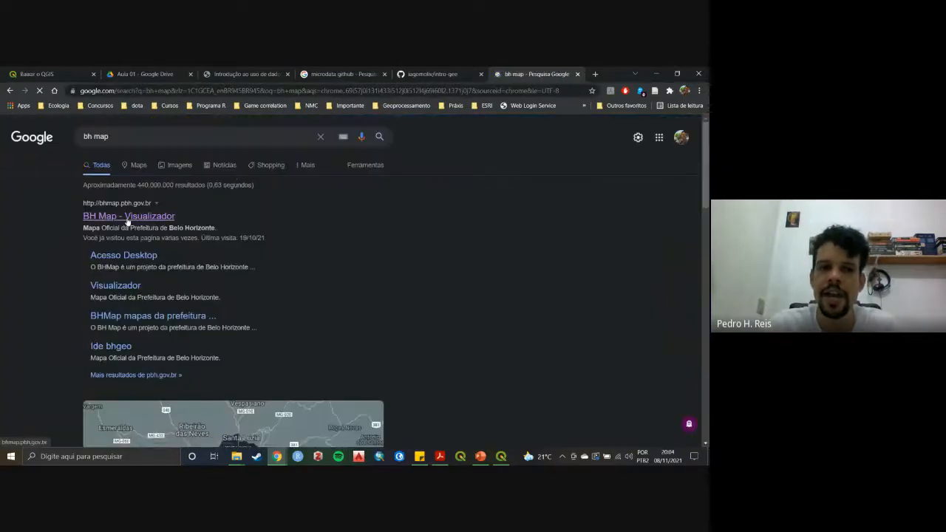
left_click(127, 220)
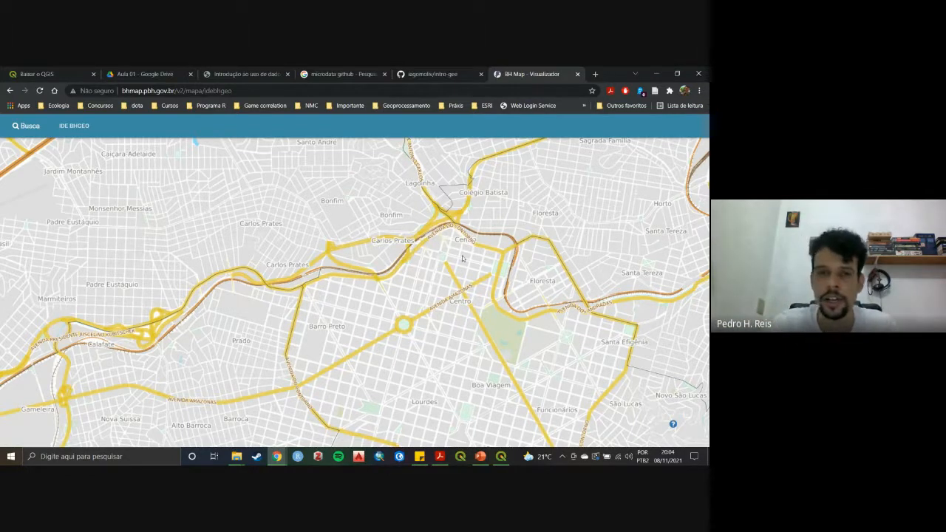
Switch to QGIS and view the labelled building polygons within a wider extent of the drone orthophoto.
left_click(501, 457)
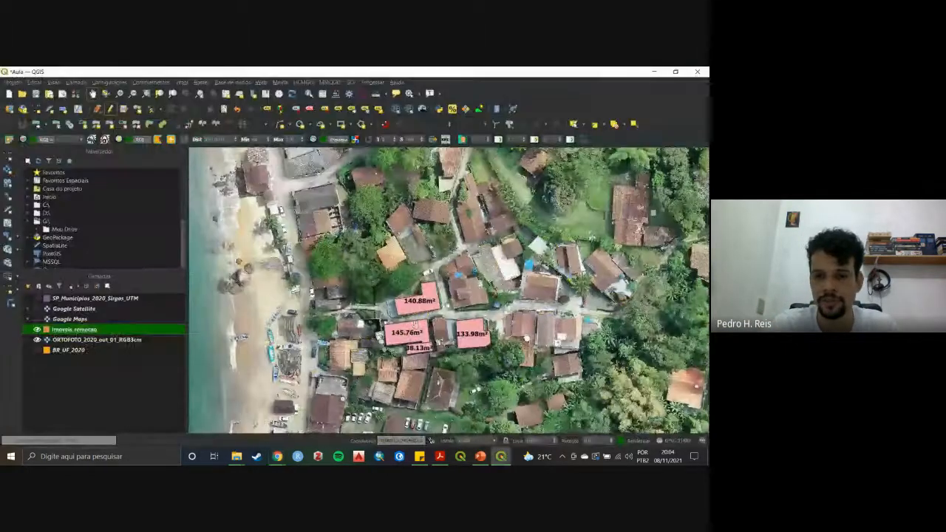
left_click_drag(495, 314, 464, 302)
scroll(463, 302, "down", 1)
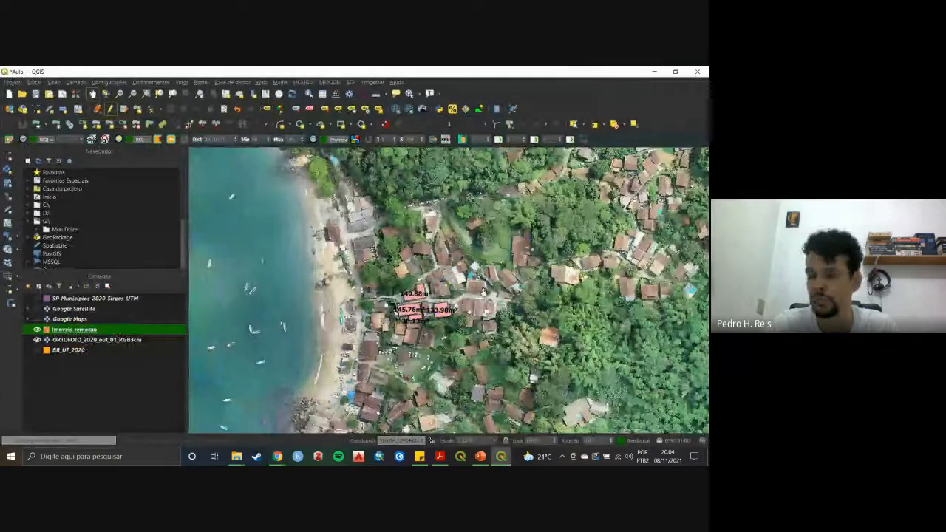
Return to BH Map in Chrome and examine Belo Horizonte's regions, from the whole city down to street level near São Cristóvão.
key("alt+Tab")
scroll(416, 264, "down", 4)
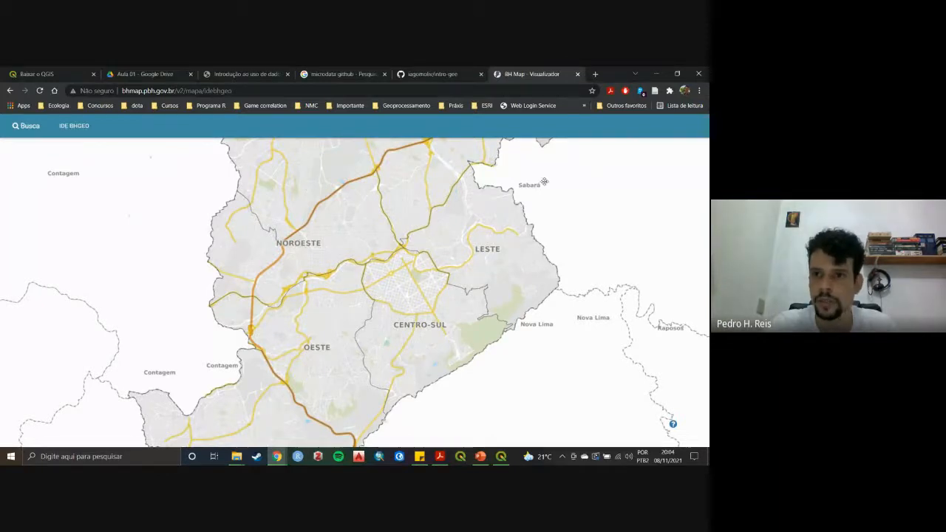
left_click_drag(544, 181, 453, 248)
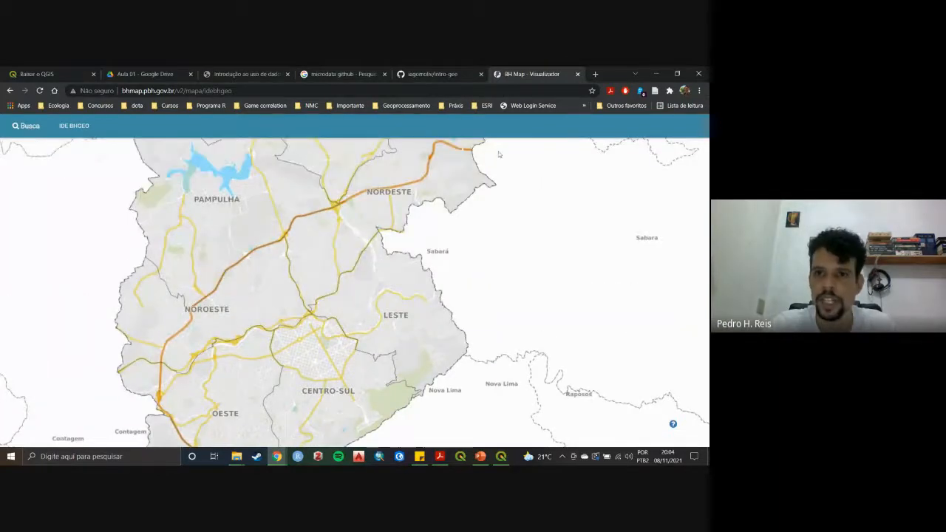
scroll(383, 243, "up", 2)
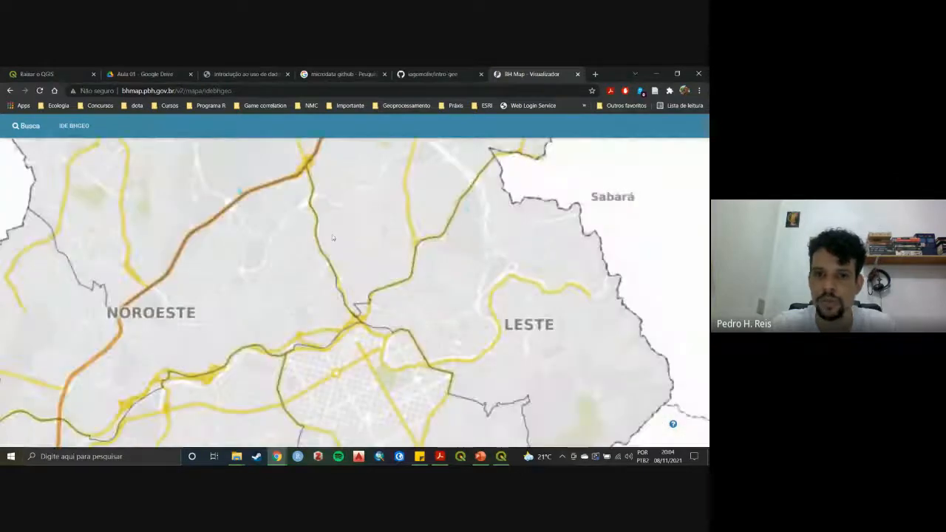
scroll(382, 215, "up", 2)
right_click(380, 213)
left_click(369, 217)
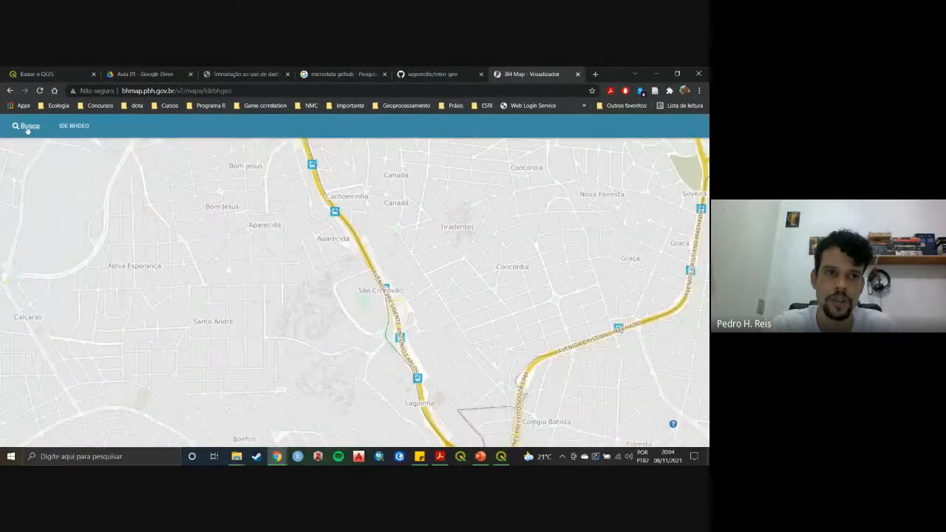
scroll(355, 162, "down", 4)
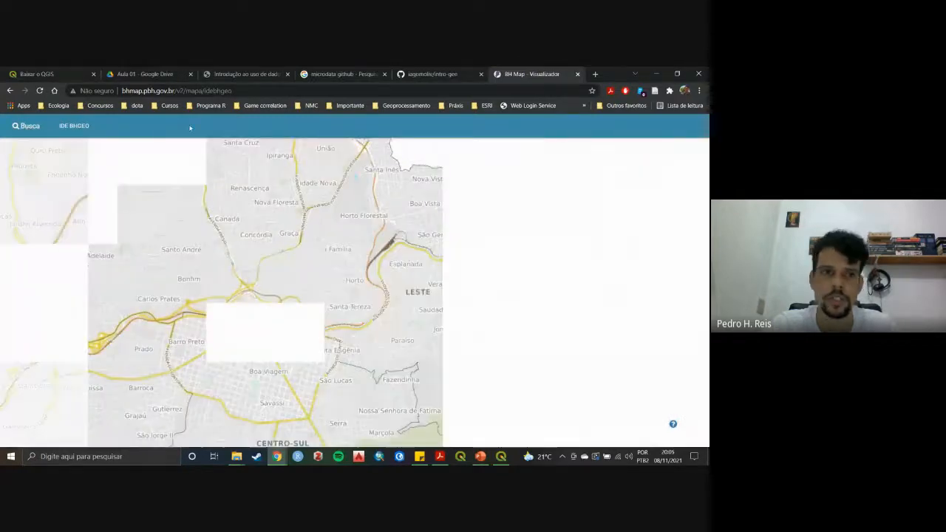
Reload BH Map, open the layer manager and expand the Acesso Gratuito Internet and Atividades Economicas groups.
left_click(41, 91)
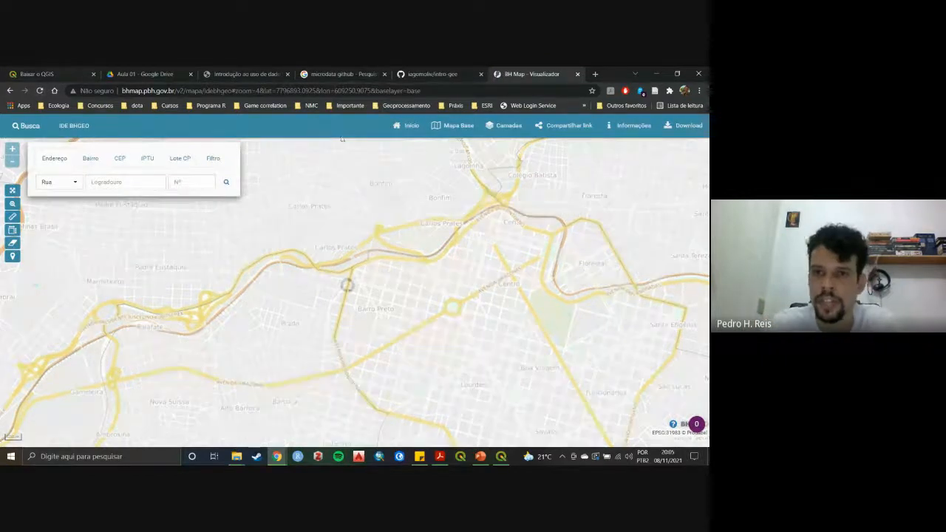
left_click(504, 125)
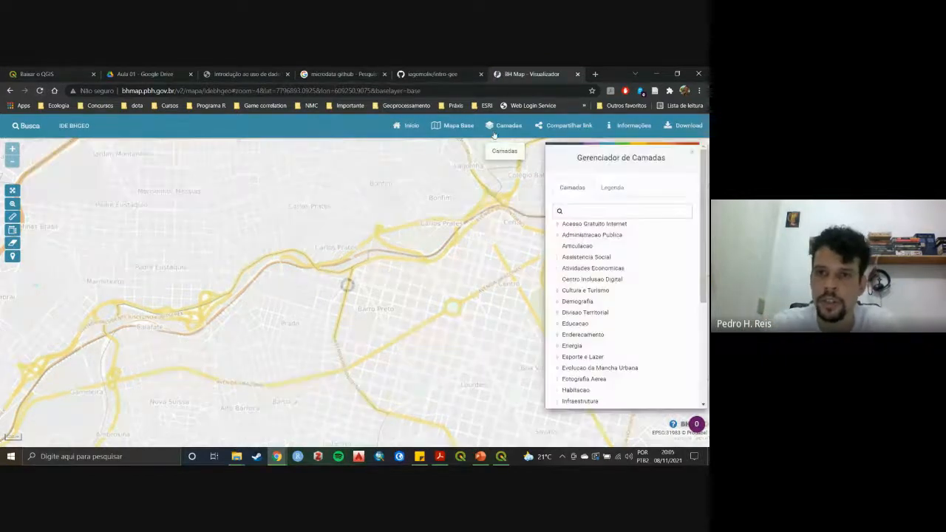
left_click(593, 226)
left_click(593, 290)
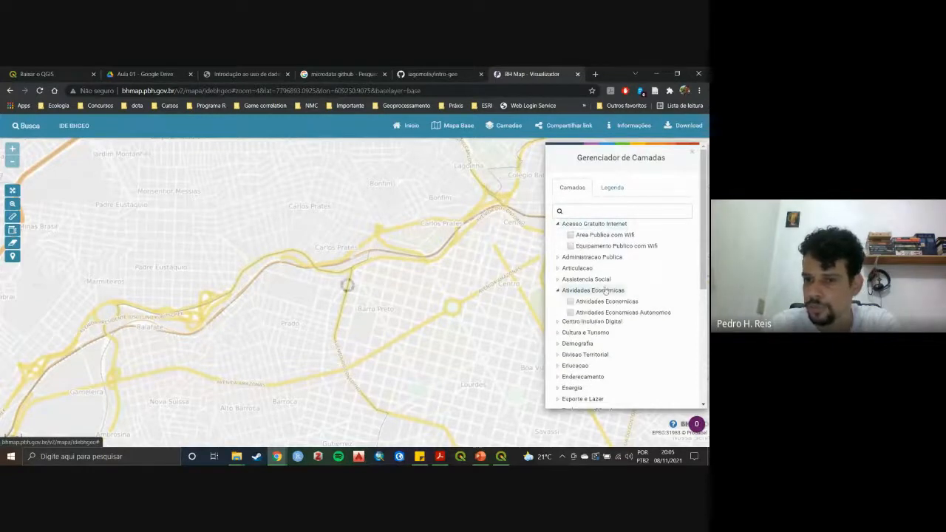
Look through all layer groups down to Uso e Ocupacao Territorial, checking Esporte e Lazer and collapsing Atividades Economicas.
scroll(618, 311, "down", 1)
scroll(618, 312, "down", 1)
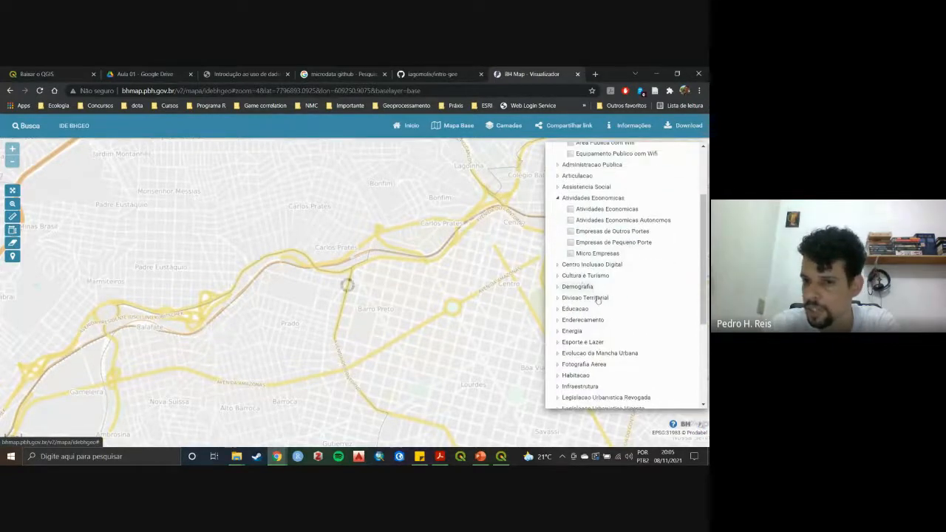
scroll(597, 298, "down", 1)
left_click(613, 295)
scroll(616, 289, "down", 4)
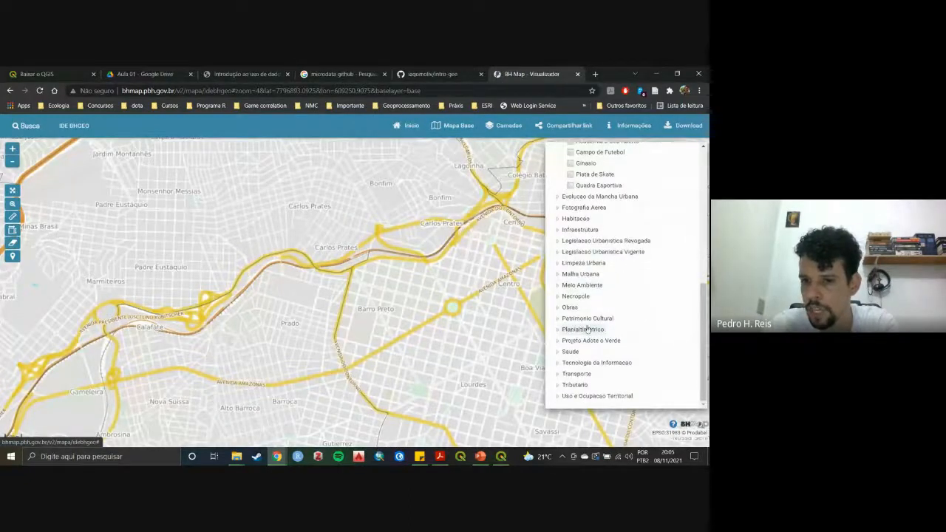
scroll(588, 329, "up", 7)
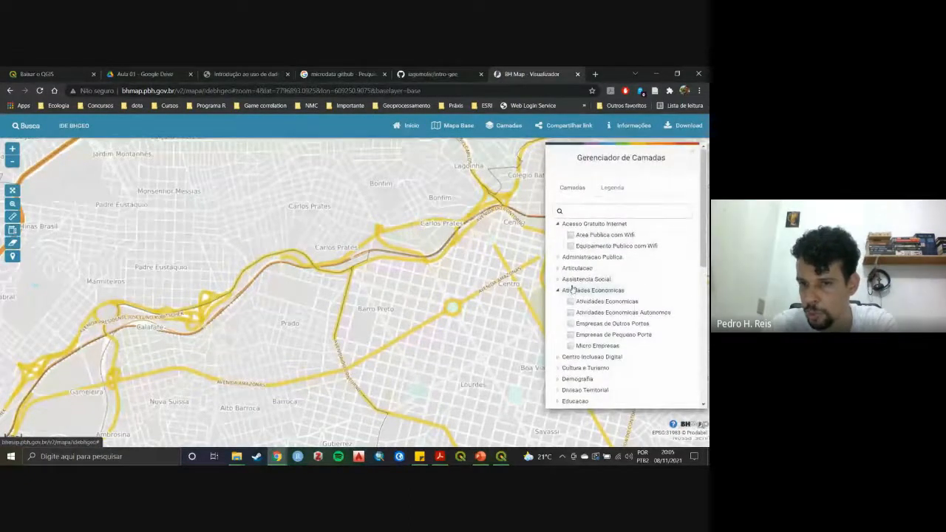
left_click(572, 290)
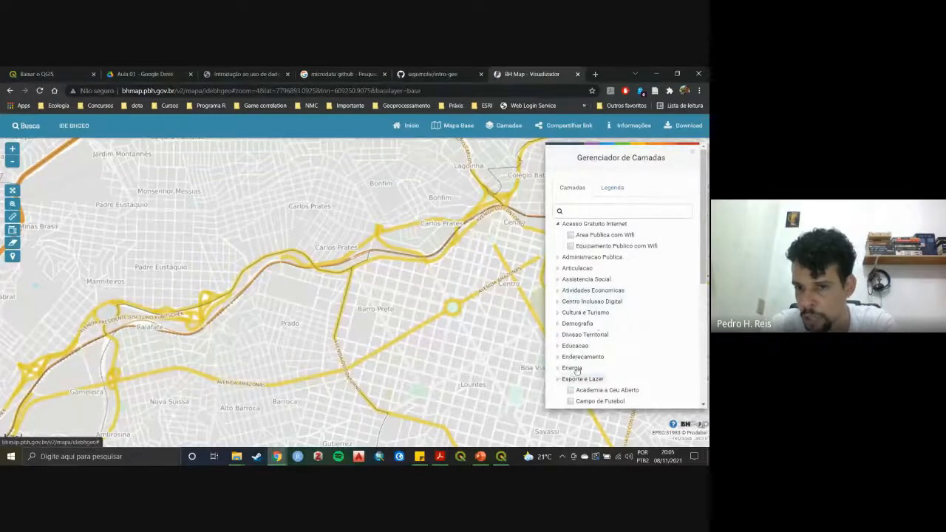
scroll(607, 324, "down", 4)
left_click_drag(463, 283, 361, 229)
scroll(414, 260, "down", 3)
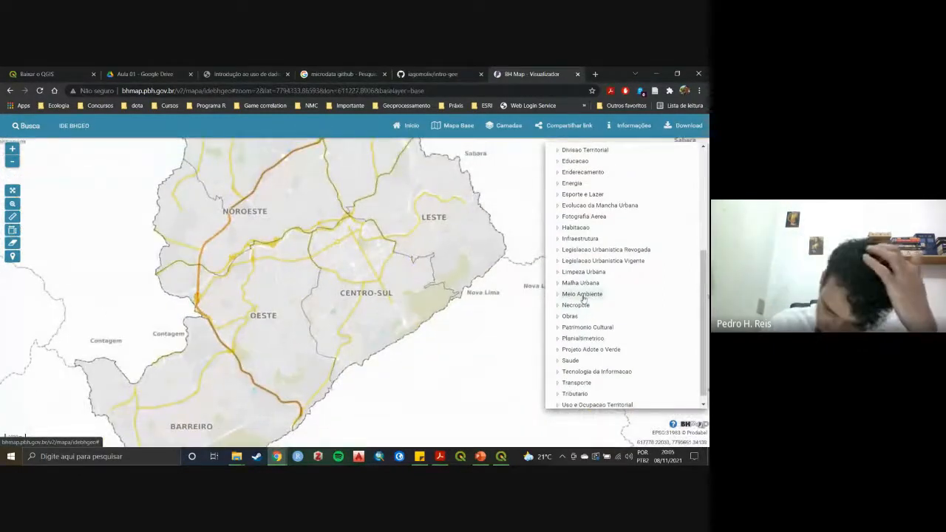
scroll(595, 298, "down", 1)
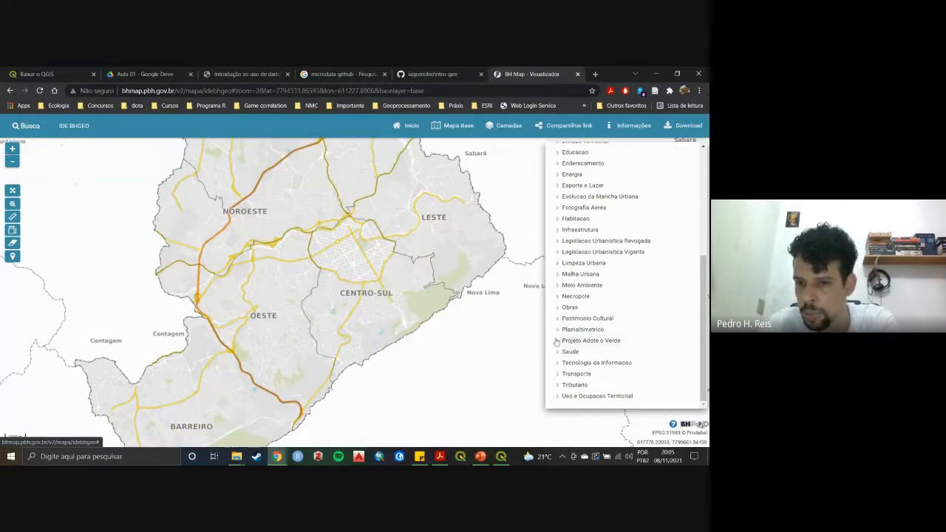
Turn on the Area Publica com Wifi layer over the Belo Horizonte map.
scroll(556, 342, "up", 10)
left_click_drag(415, 273, 435, 319)
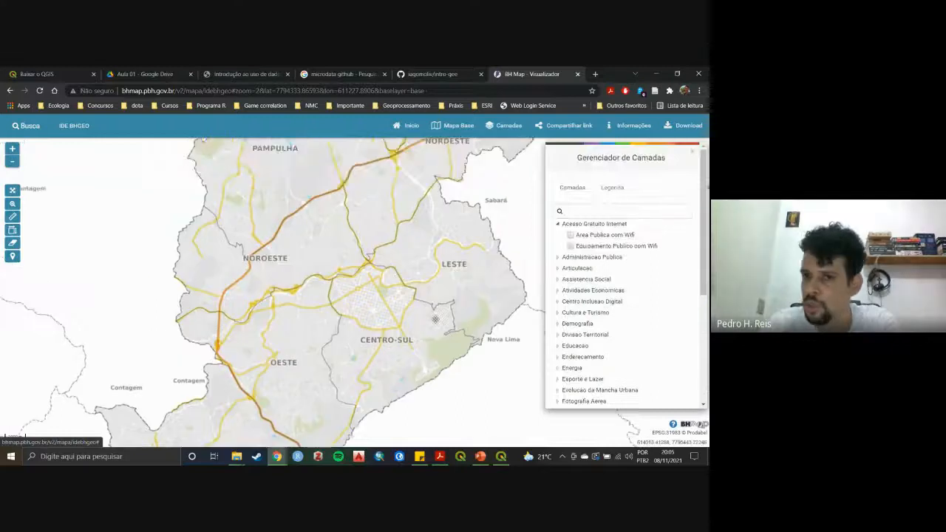
left_click(571, 236)
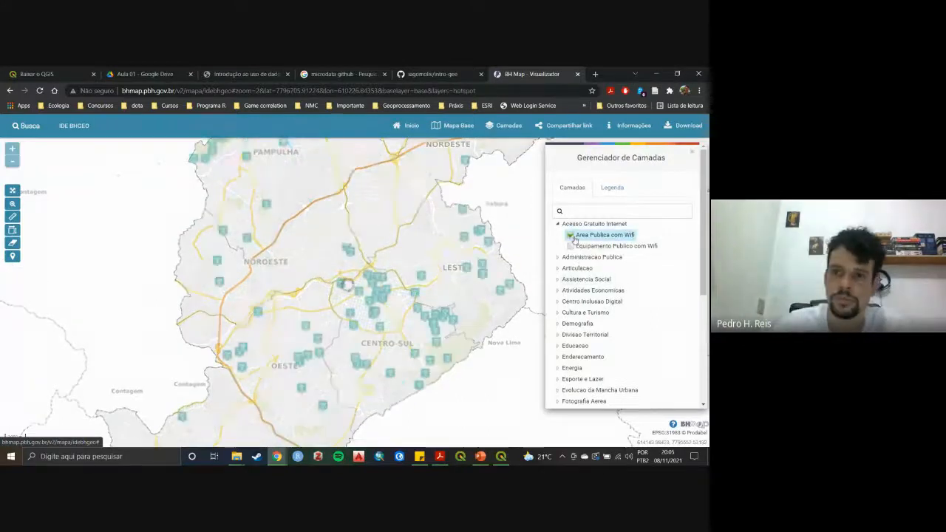
Open the linked geonetwork.pbh.gov.br site in a new tab and close that tab.
left_click(630, 126)
left_click(628, 185)
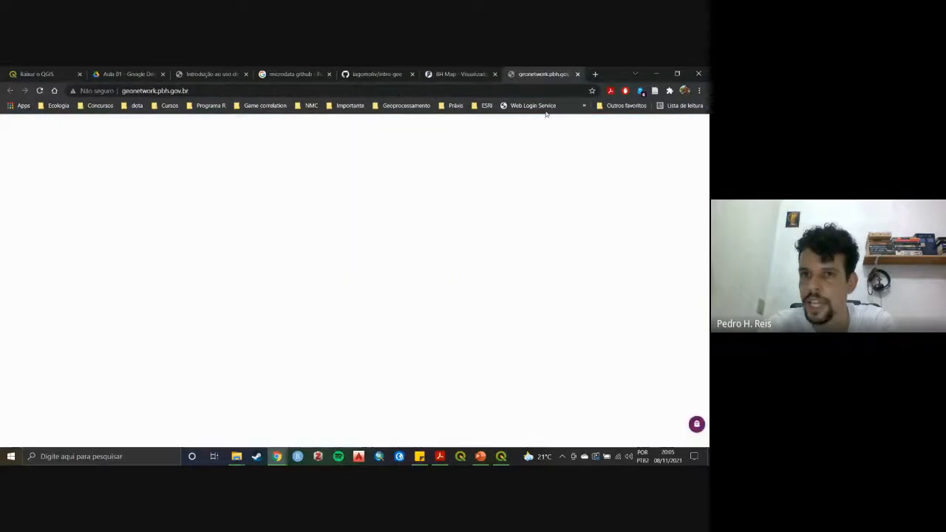
left_click(577, 74)
Open BH Map's Outros Recursos list and look through the layers offered as CSV, JSON and Shape downloads.
left_click(622, 203)
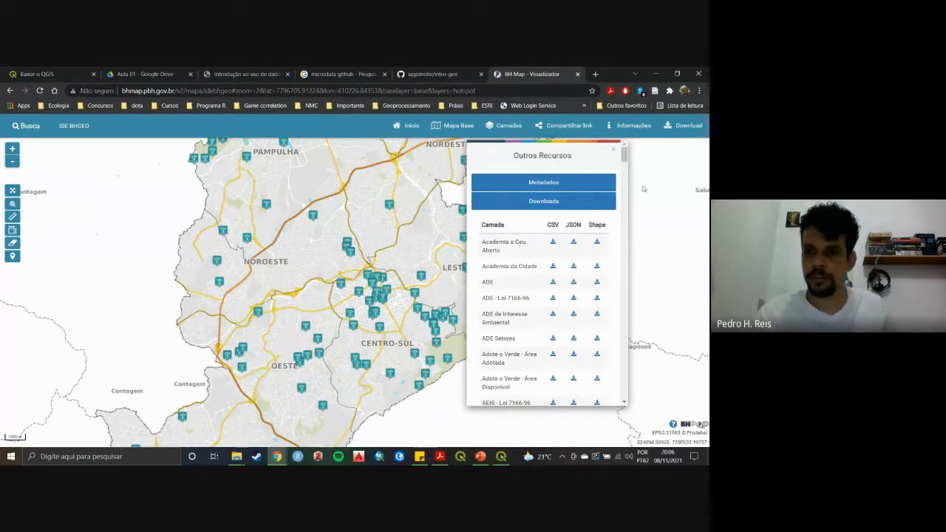
scroll(584, 222, "down", 20)
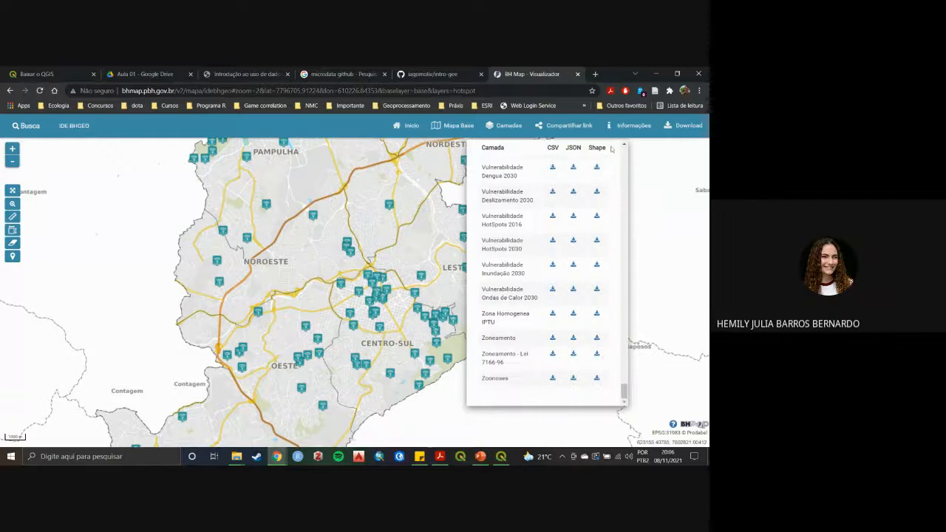
left_click_drag(624, 392, 621, 163)
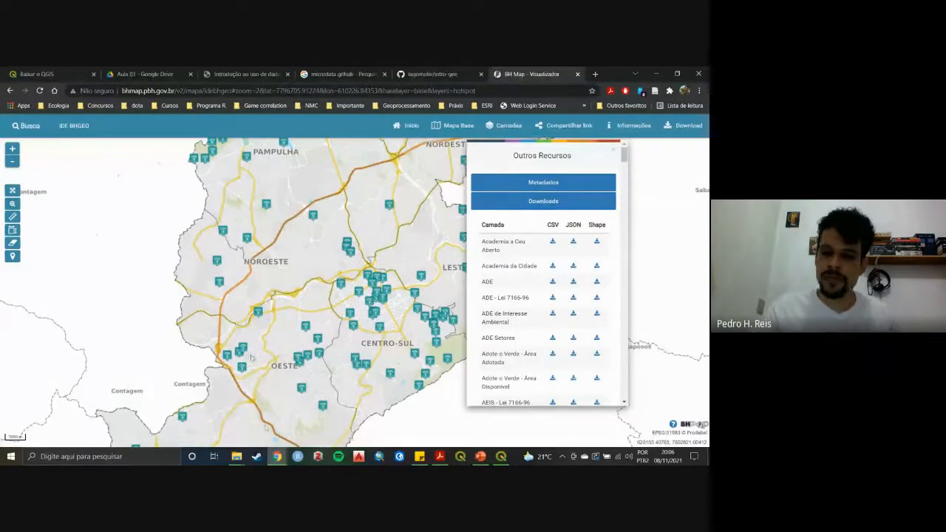
Switch to the OneDrive window in File Explorer, open the Geoprocessamento folder and look through its geodata subfolders.
mouse_move(237, 456)
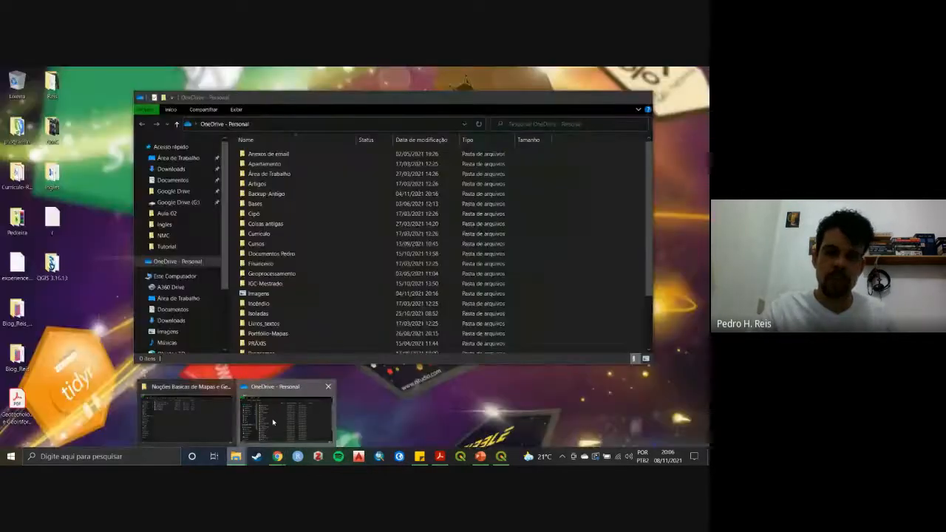
left_click(273, 419)
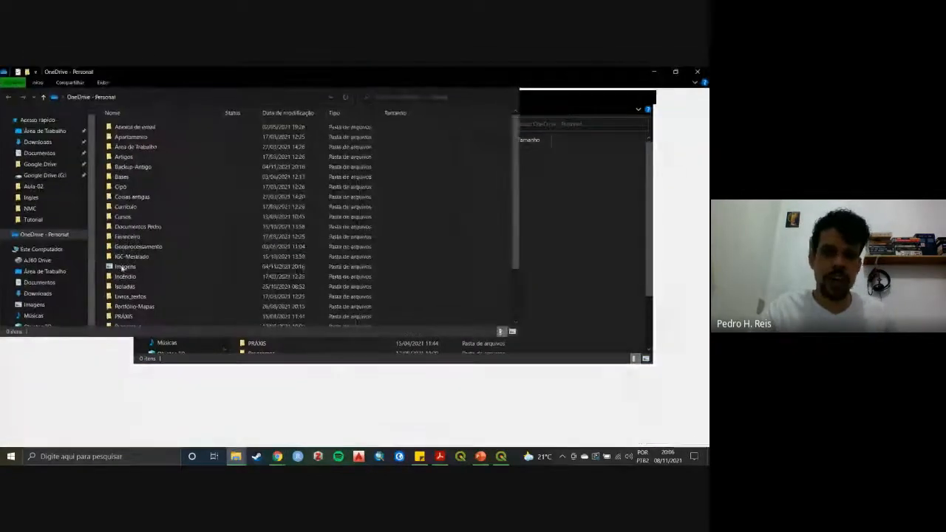
double_click(158, 247)
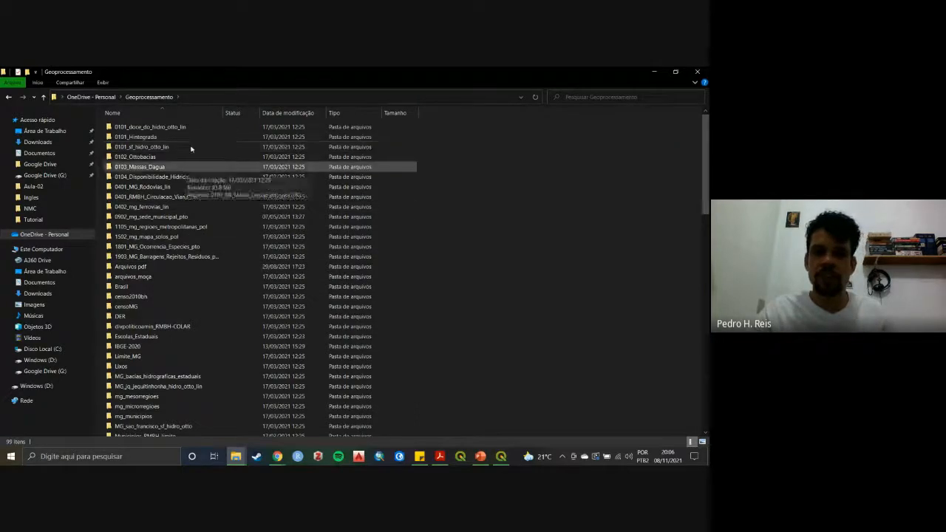
scroll(214, 270, "down", 7)
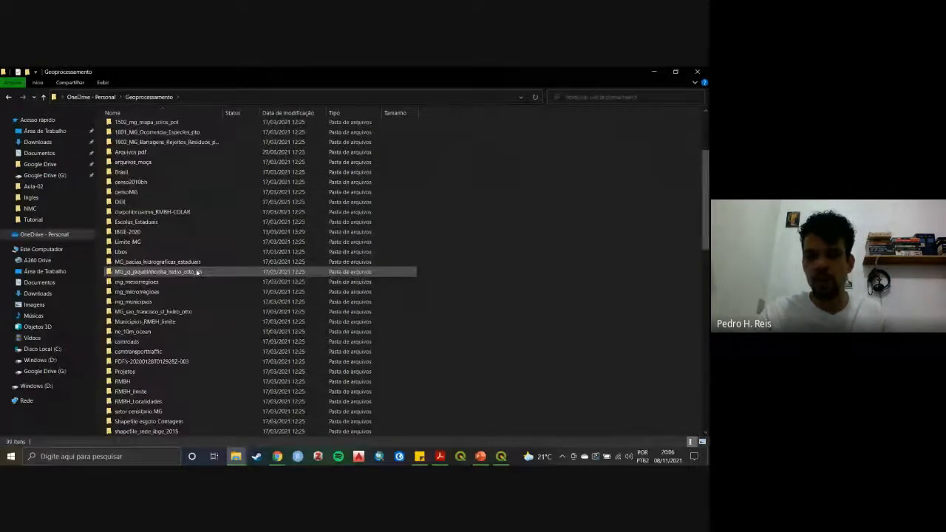
Open the censo2010bh folder to view its shapefile components, and return to the Geoprocessamento folder.
scroll(227, 274, "up", 7)
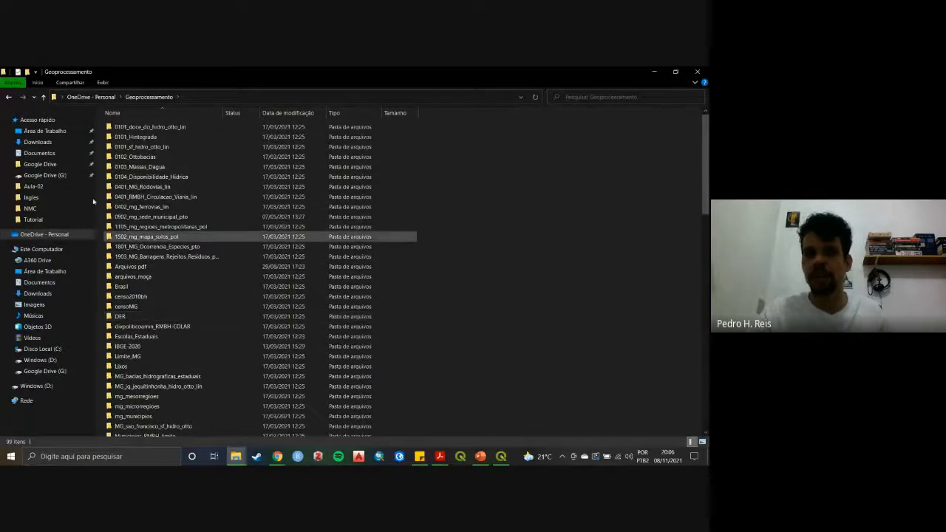
double_click(162, 297)
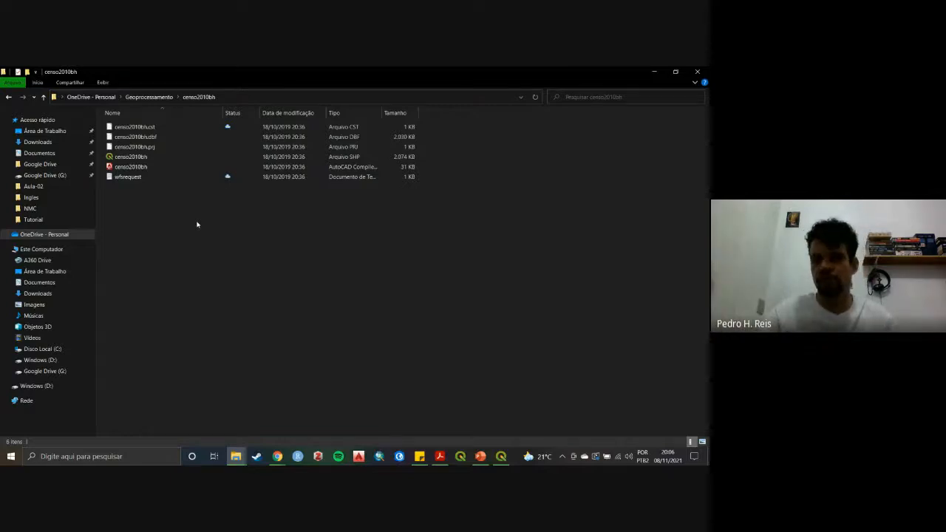
left_click(147, 98)
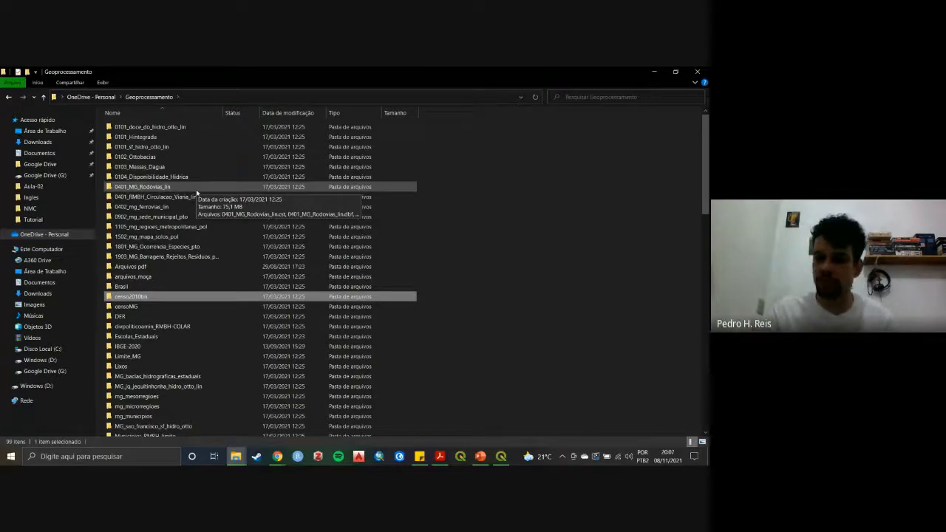
Open the osmtransporttraffic folder to view its OpenStreetMap traffic and transport files, and return to Geoprocessamento.
scroll(308, 309, "down", 2)
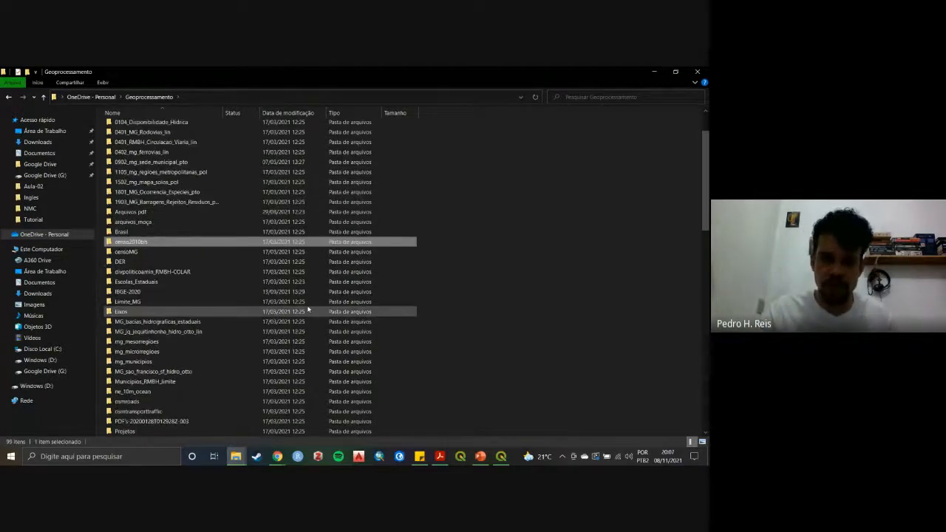
scroll(251, 285, "down", 2)
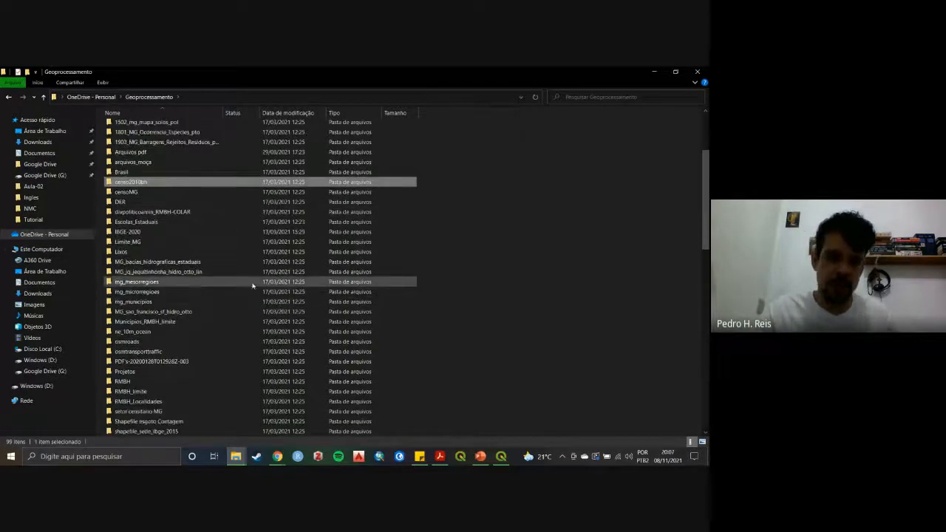
double_click(178, 352)
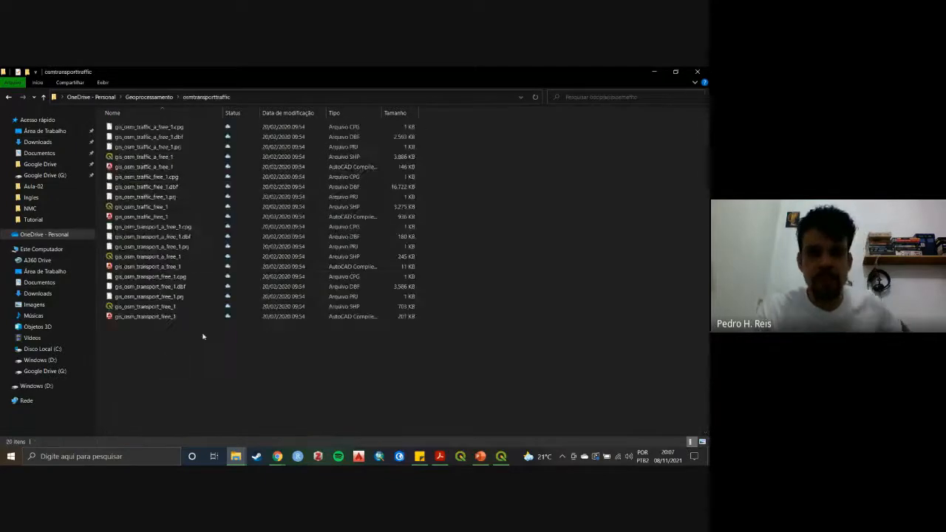
left_click(149, 96)
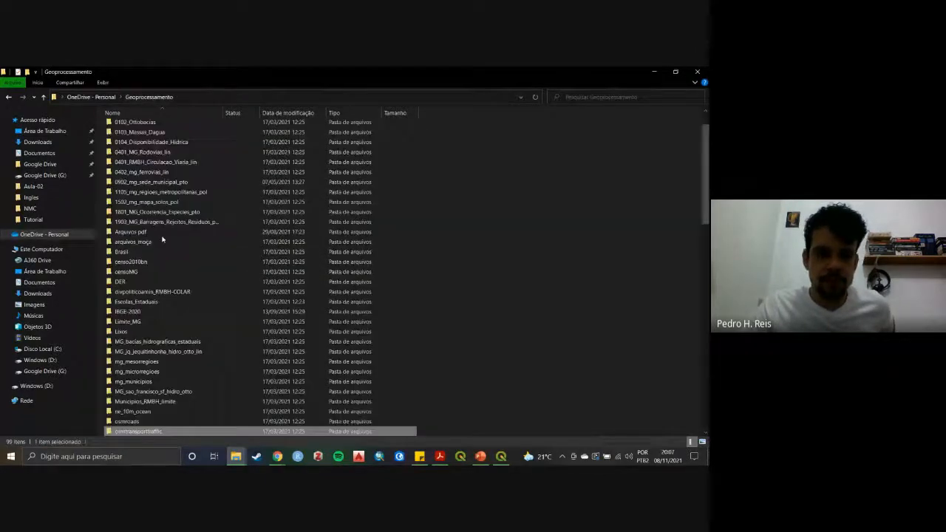
Look through the remaining geodata subfolders in Geoprocessamento, clear the folder selection, and switch to Chrome.
scroll(163, 239, "down", 3)
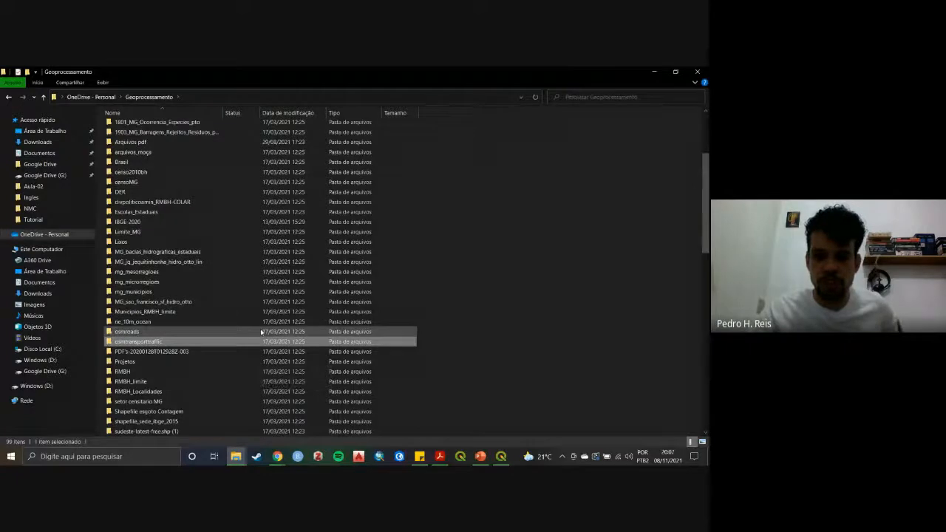
scroll(261, 333, "down", 2)
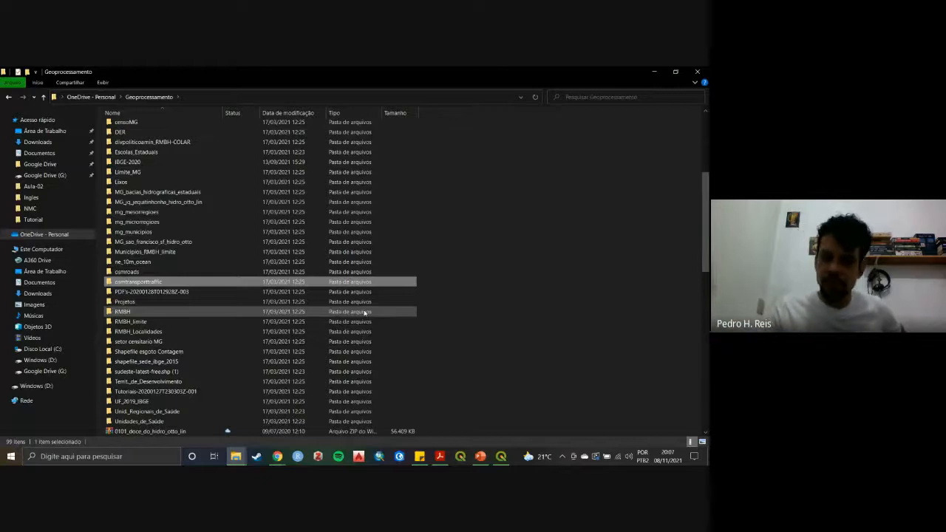
left_click(464, 301)
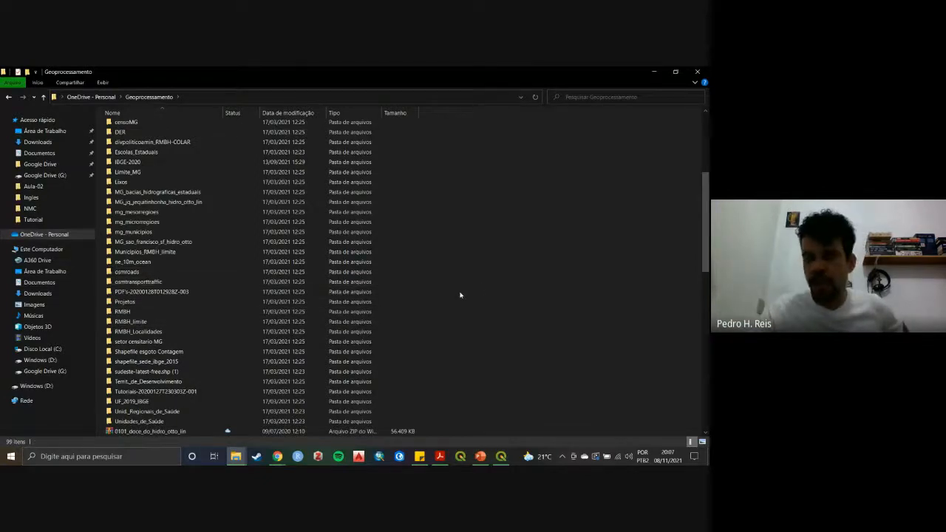
scroll(460, 295, "up", 6)
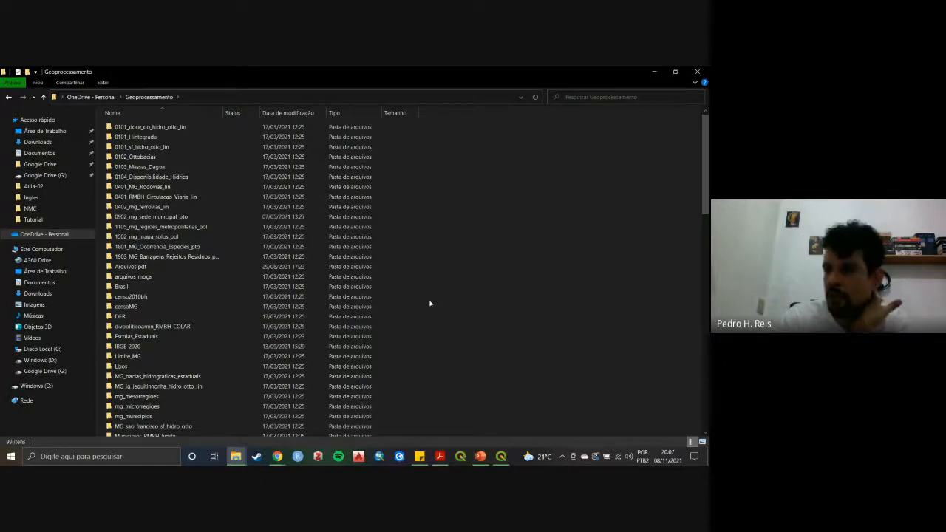
scroll(332, 266, "down", 5)
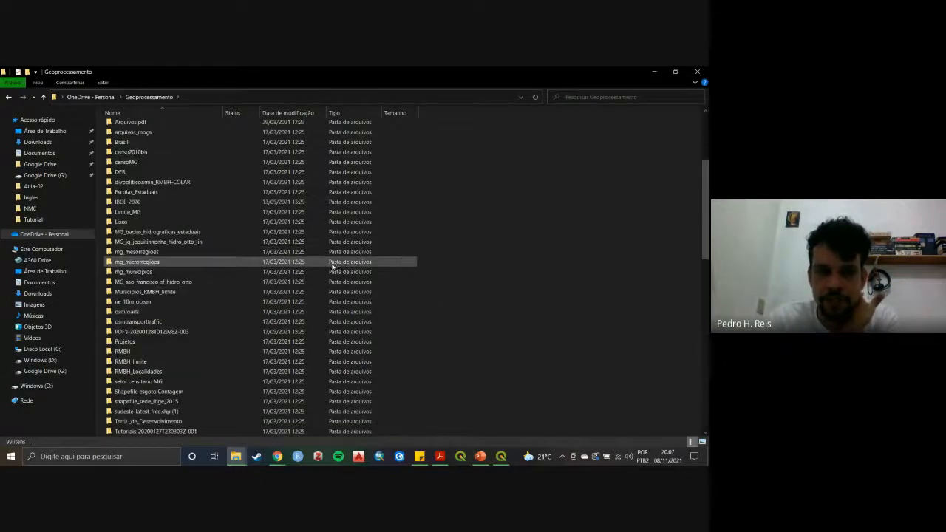
scroll(335, 265, "down", 1)
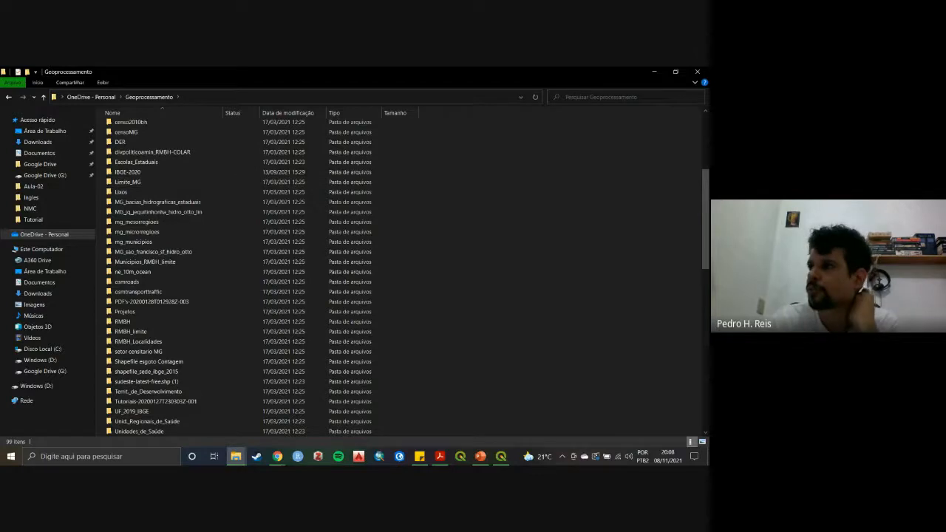
left_click(277, 457)
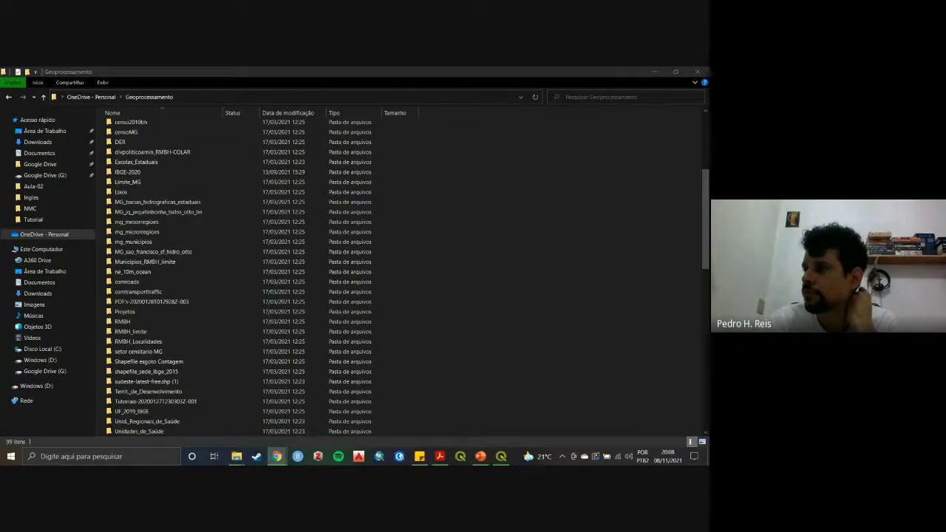